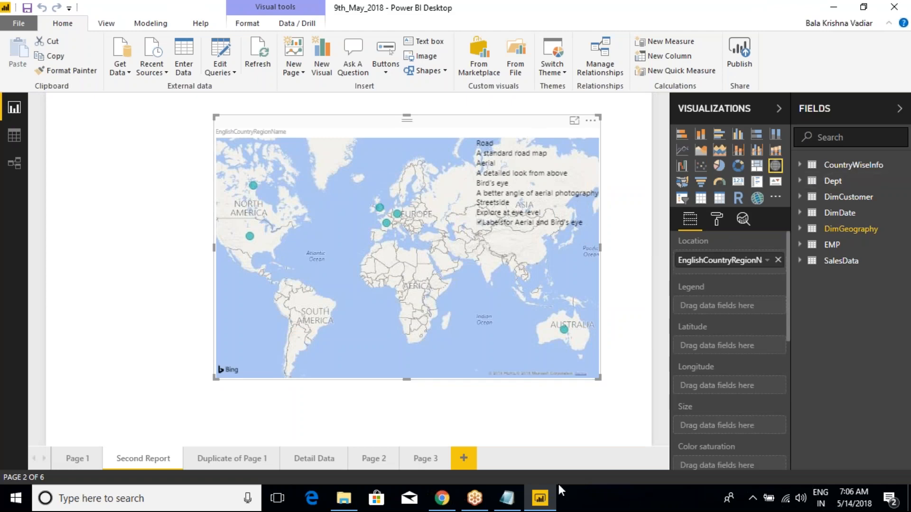
Switch to the Class Notes in Notepad and review the Day-3 topics on drillthrough filters and table and column properties
{"action": "left_click", "coordinate": [507, 498]}
{"action": "scroll", "coordinate": [257, 268], "scroll_direction": "up", "scroll_amount": 2}
{"action": "scroll", "coordinate": [257, 268], "scroll_direction": "up", "scroll_amount": 9}
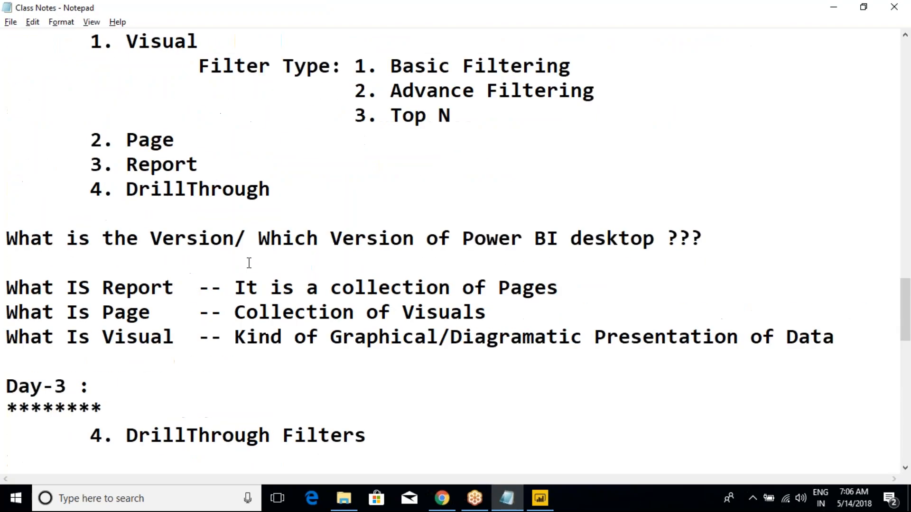
{"action": "scroll", "coordinate": [248, 260], "scroll_direction": "down", "scroll_amount": 4}
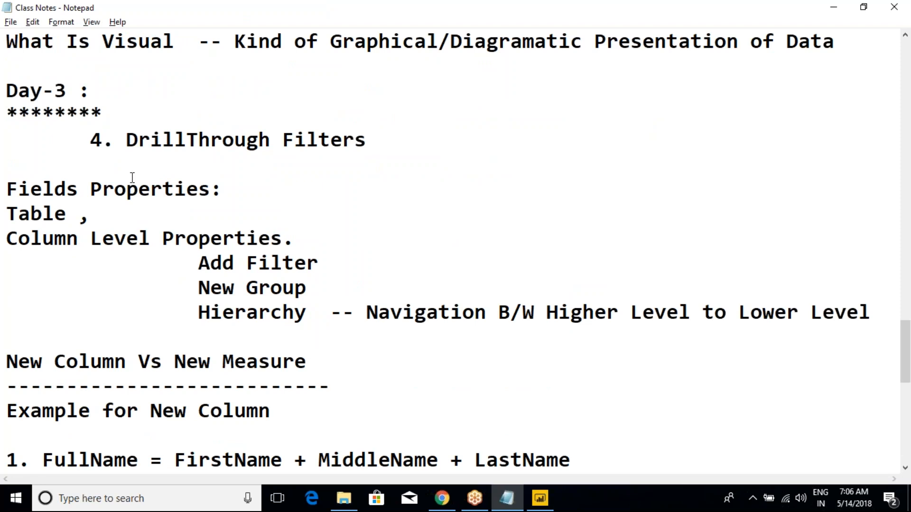
{"action": "left_click_drag", "start_coordinate": [81, 135], "coordinate": [408, 136]}
{"action": "left_click", "coordinate": [408, 136]}
{"action": "left_click_drag", "start_coordinate": [9, 191], "coordinate": [55, 190]}
{"action": "left_click", "coordinate": [94, 212]}
{"action": "left_click_drag", "start_coordinate": [7, 213], "coordinate": [70, 217]}
{"action": "left_click", "coordinate": [71, 216]}
{"action": "scroll", "coordinate": [71, 213], "scroll_direction": "down", "scroll_amount": 1}
{"action": "left_click", "coordinate": [226, 182]}
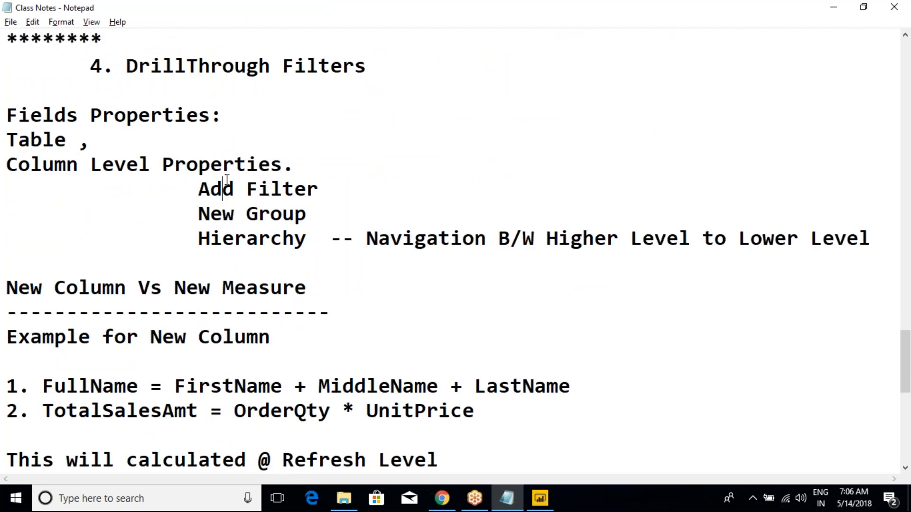
{"action": "left_click", "coordinate": [729, 23]}
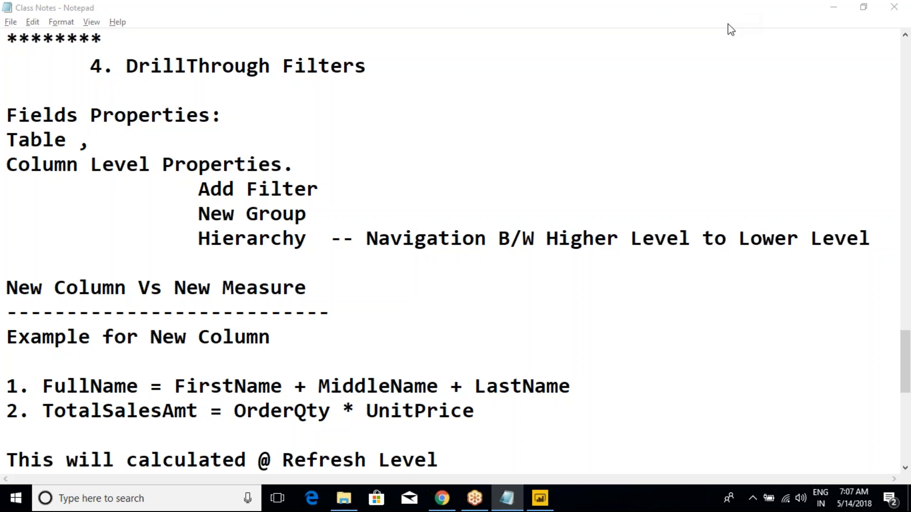
{"action": "left_click", "coordinate": [728, 23]}
{"action": "left_click", "coordinate": [724, 376]}
{"action": "left_click", "coordinate": [861, 13]}
{"action": "left_click", "coordinate": [203, 256]}
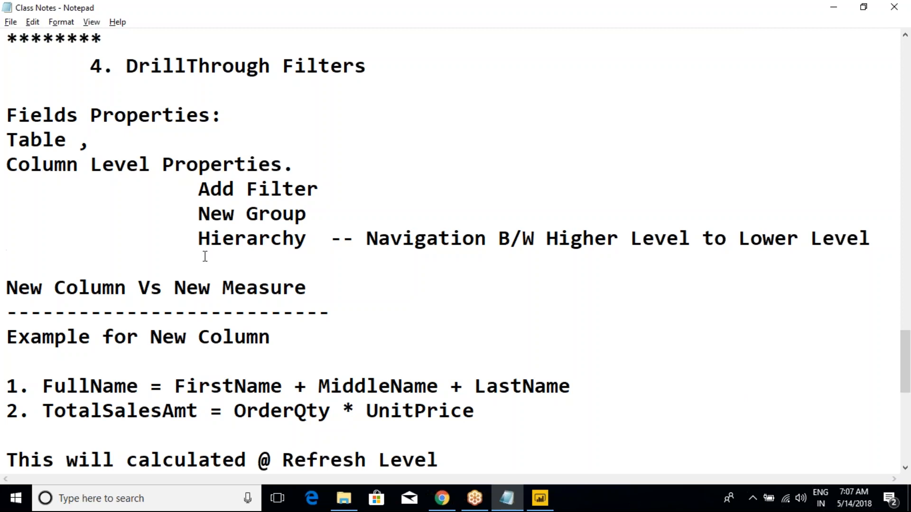
{"action": "scroll", "coordinate": [203, 256], "scroll_direction": "down", "scroll_amount": 2}
{"action": "scroll", "coordinate": [182, 256], "scroll_direction": "up", "scroll_amount": 2}
Switch to Power BI Desktop and examine the options available for the DeptID column and for the Dept table
{"action": "mouse_move", "coordinate": [543, 503]}
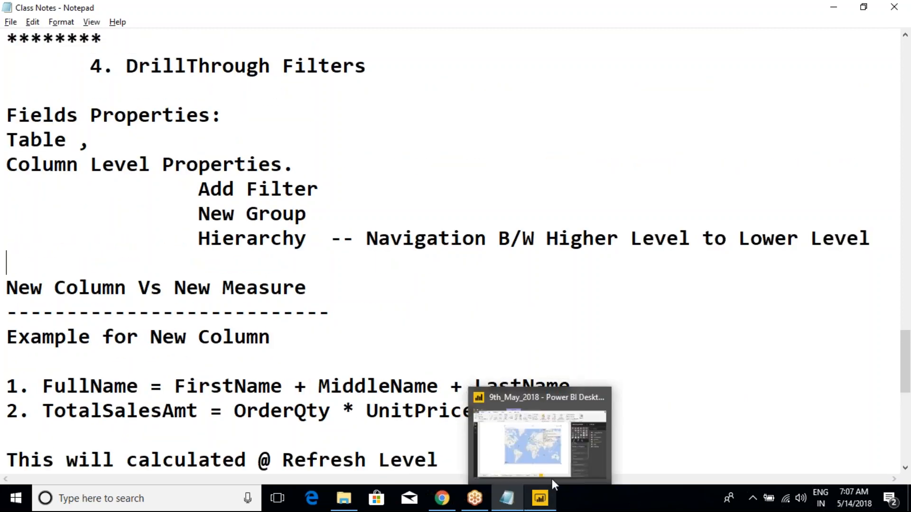
{"action": "left_click", "coordinate": [552, 477]}
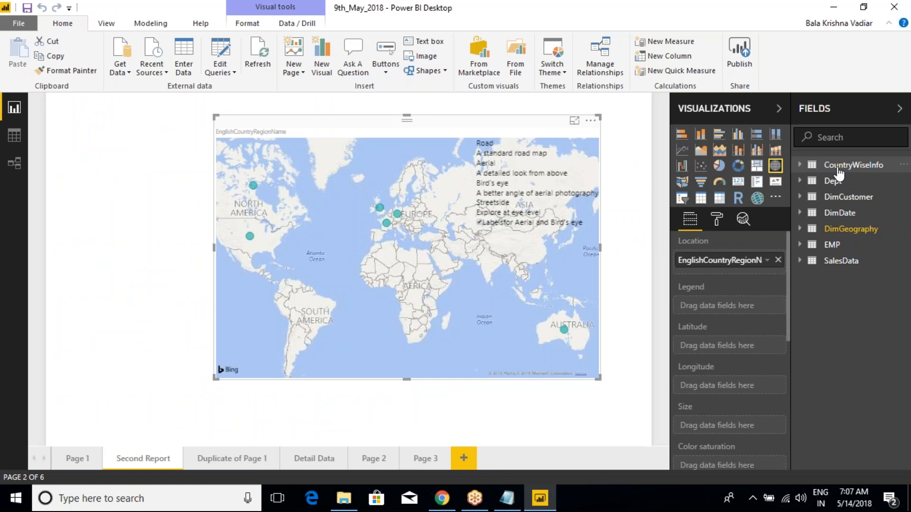
{"action": "left_click", "coordinate": [800, 182]}
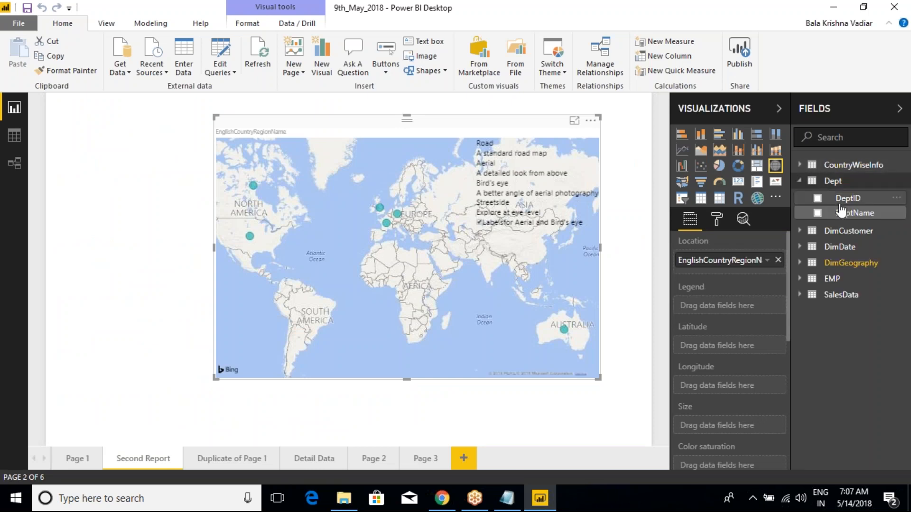
{"action": "right_click", "coordinate": [843, 199]}
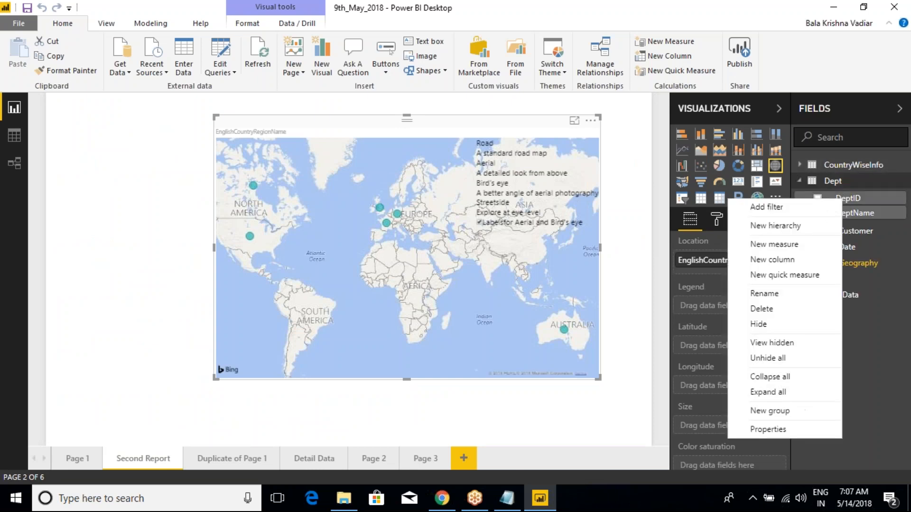
{"action": "left_click", "coordinate": [874, 346]}
{"action": "right_click", "coordinate": [829, 183]}
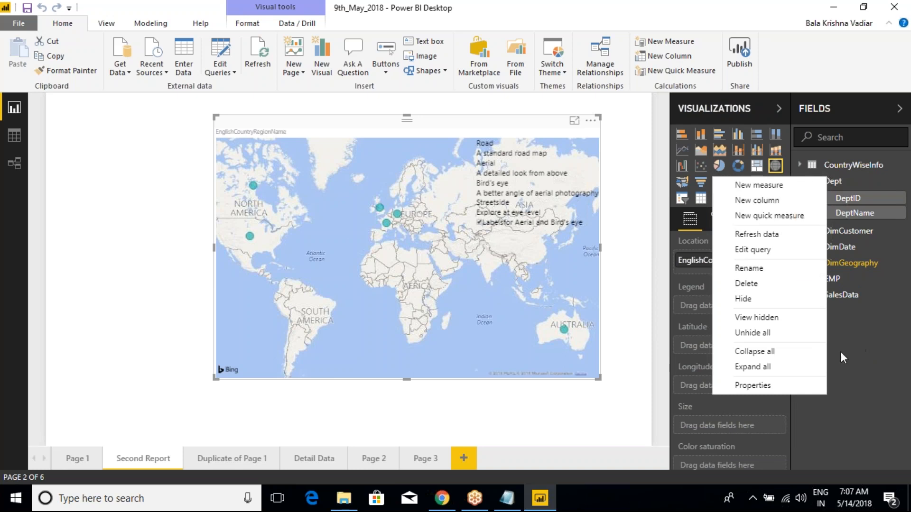
{"action": "left_click", "coordinate": [397, 427]}
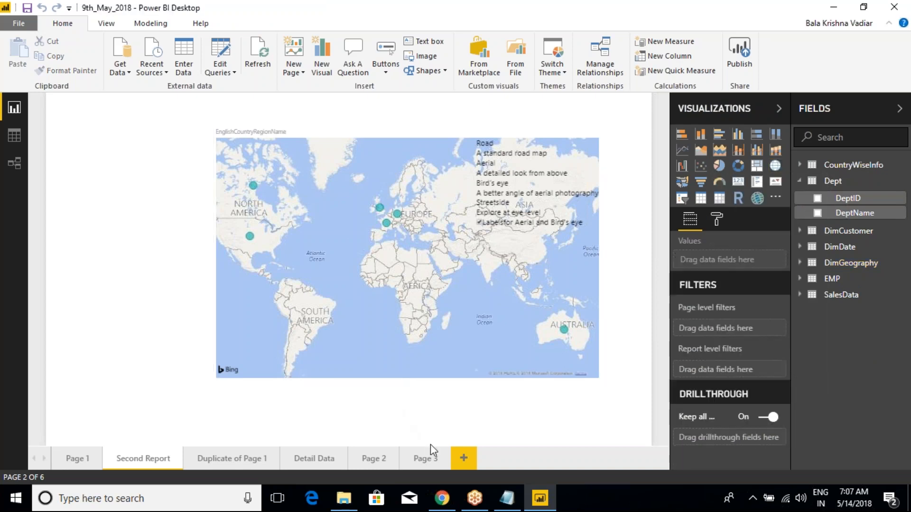
Switch to the Class Notes in Notepad and review the pending New Group topic above the Day-4 heading
{"action": "left_click", "coordinate": [507, 498]}
{"action": "scroll", "coordinate": [317, 278], "scroll_direction": "down", "scroll_amount": 5}
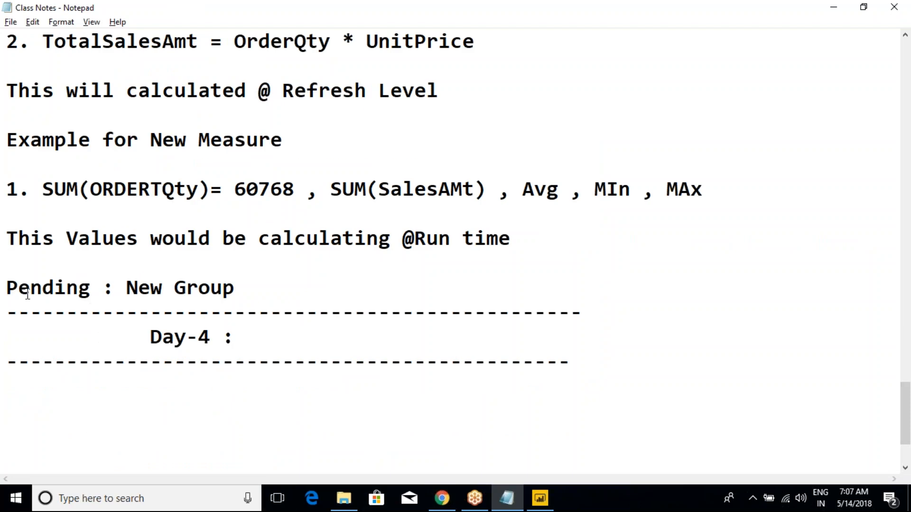
{"action": "left_click_drag", "start_coordinate": [7, 288], "coordinate": [251, 288]}
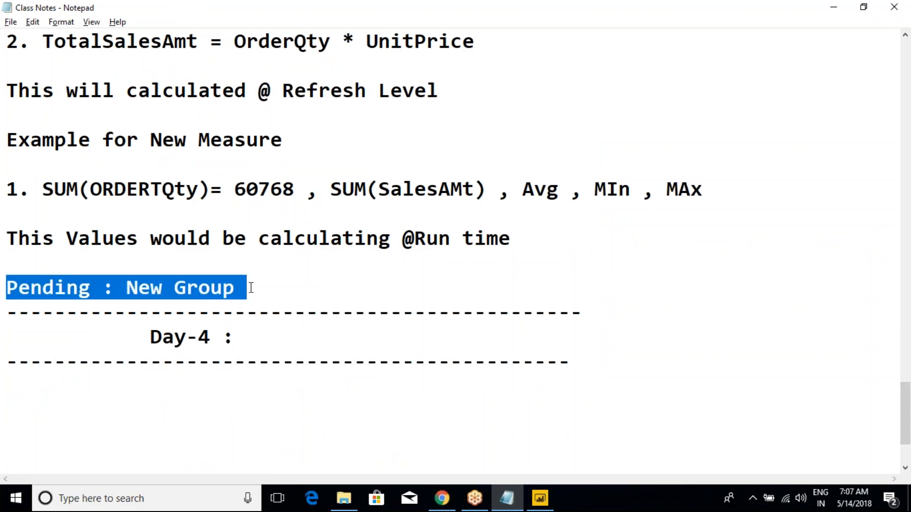
{"action": "left_click", "coordinate": [251, 288]}
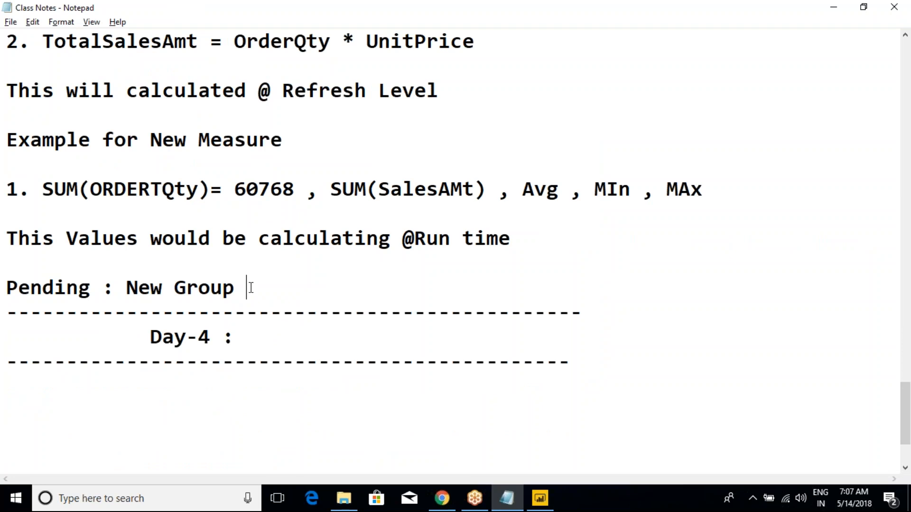
{"action": "left_click", "coordinate": [583, 16]}
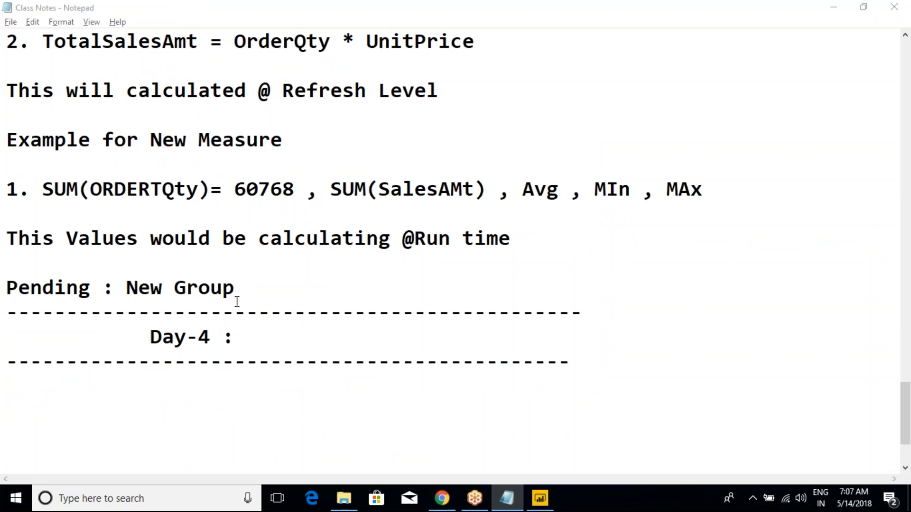
{"action": "left_click", "coordinate": [261, 289]}
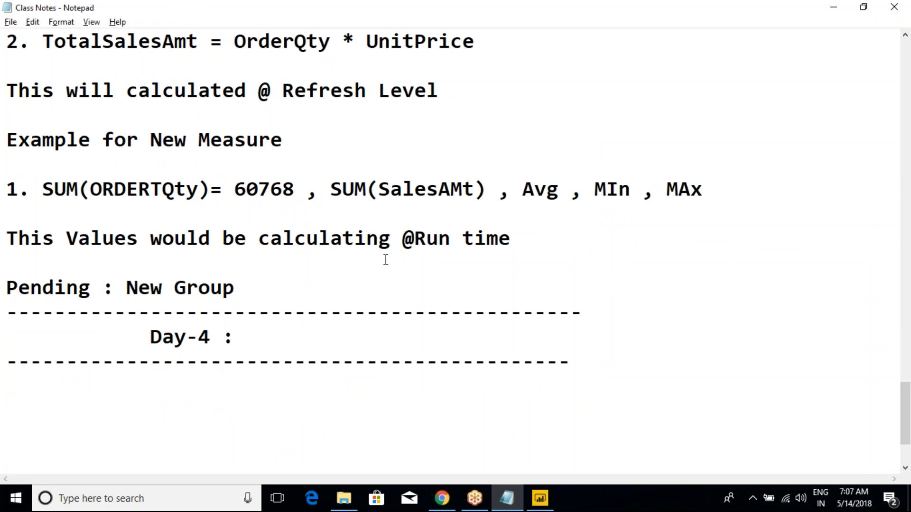
{"action": "left_click", "coordinate": [335, 274]}
{"action": "scroll", "coordinate": [267, 307], "scroll_direction": "down", "scroll_amount": 1}
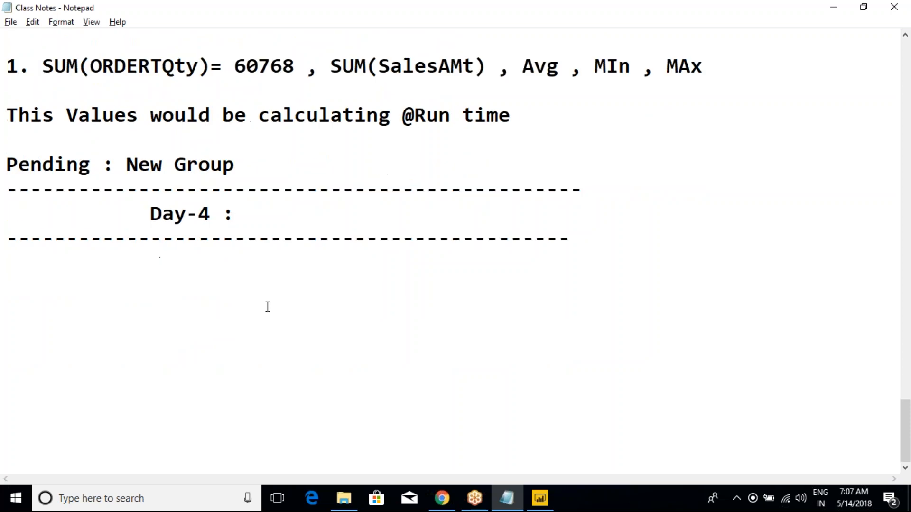
{"action": "left_click_drag", "start_coordinate": [248, 165], "coordinate": [6, 165]}
{"action": "left_click", "coordinate": [82, 163]}
{"action": "left_click_drag", "start_coordinate": [258, 165], "coordinate": [7, 171]}
{"action": "left_click", "coordinate": [40, 187]}
Switch to Power BI Desktop and turn on the border of the OrderQuantity column chart on Page 3
{"action": "left_click", "coordinate": [536, 467]}
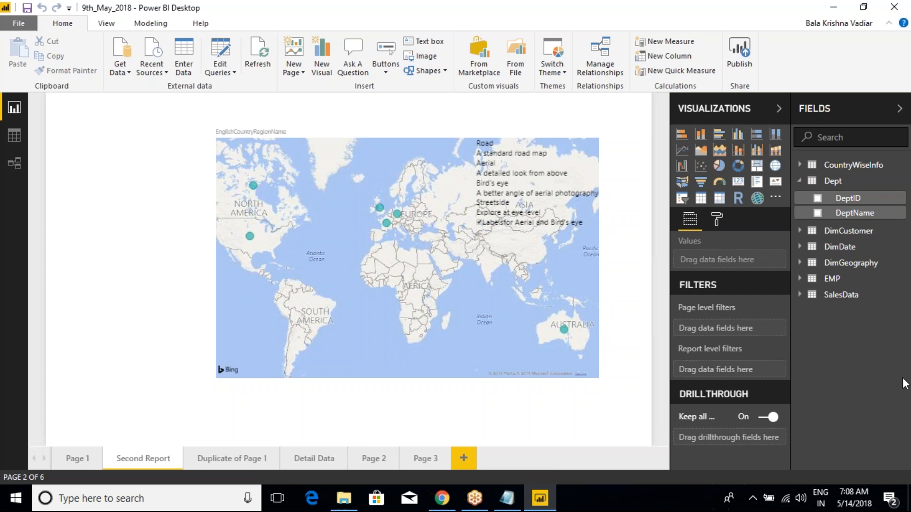
{"action": "left_click", "coordinate": [420, 459]}
{"action": "left_click", "coordinate": [344, 163]}
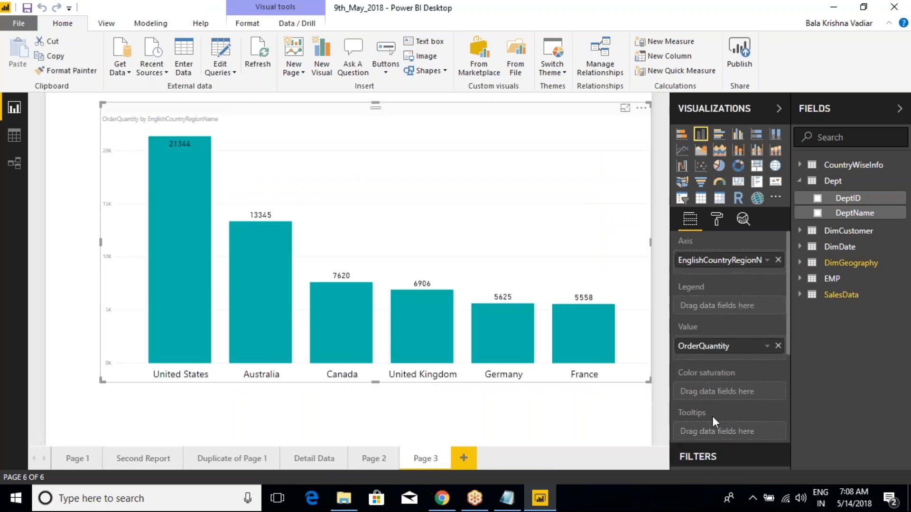
{"action": "left_click", "coordinate": [717, 221]}
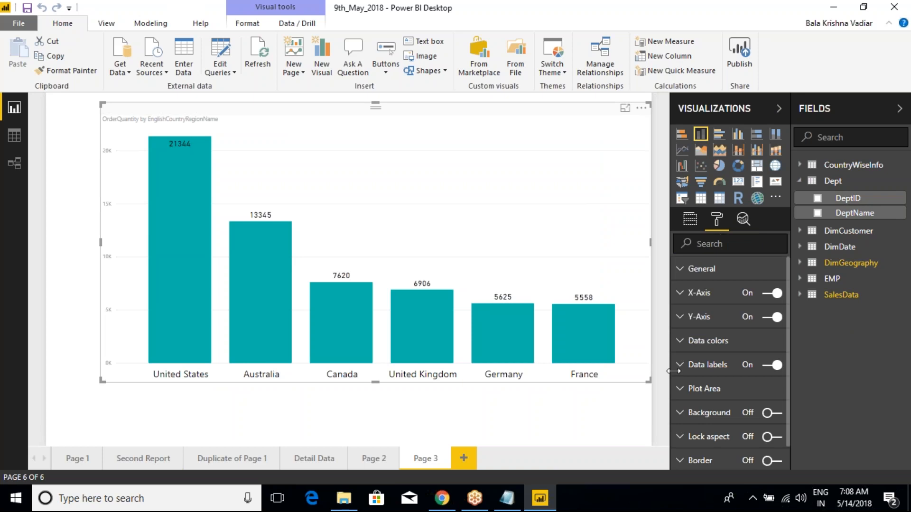
{"action": "scroll", "coordinate": [695, 422], "scroll_direction": "down", "scroll_amount": 1}
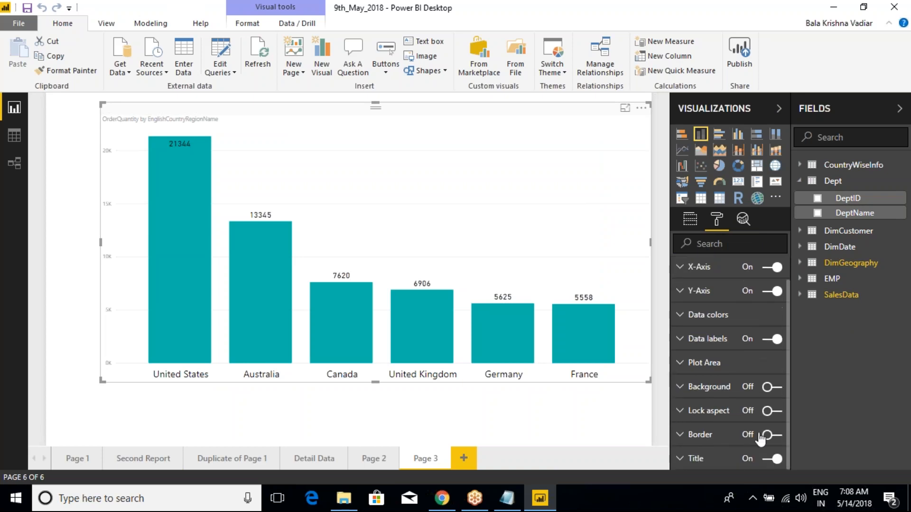
{"action": "left_click", "coordinate": [773, 436]}
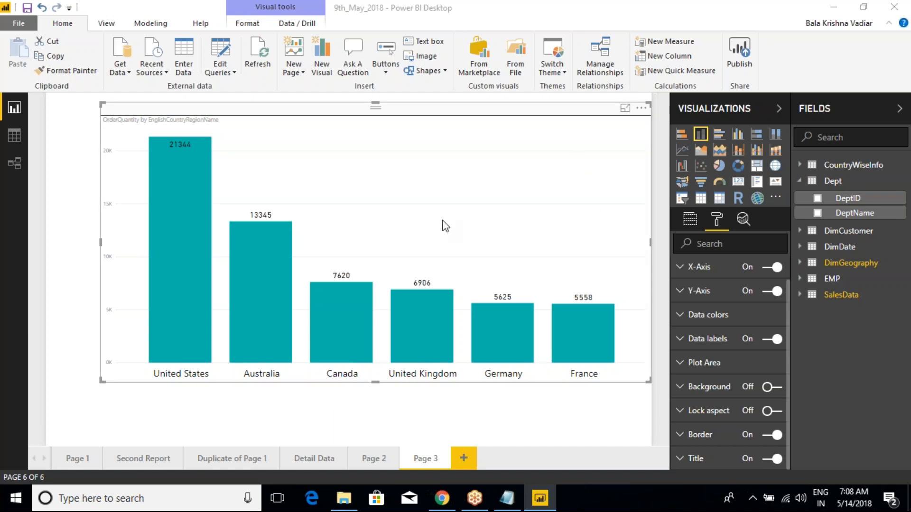
{"action": "left_click", "coordinate": [456, 131]}
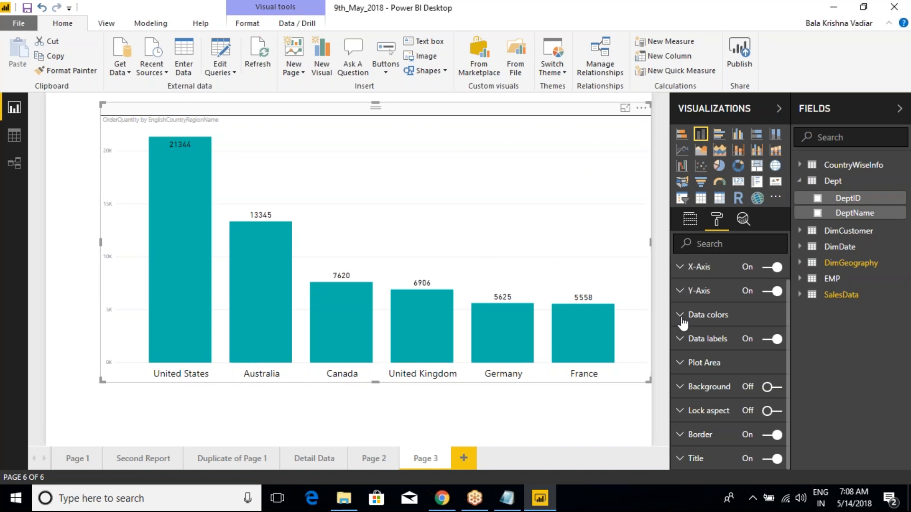
Set the X-axis text size of the OrderQuantity column chart to 21
{"action": "left_click", "coordinate": [681, 267]}
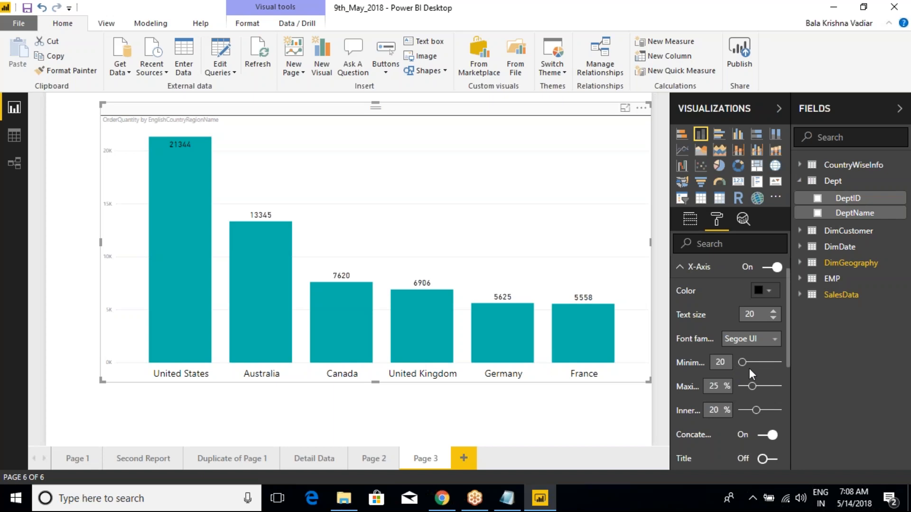
{"action": "scroll", "coordinate": [767, 400], "scroll_direction": "down", "scroll_amount": 3}
{"action": "scroll", "coordinate": [767, 401], "scroll_direction": "up", "scroll_amount": 3}
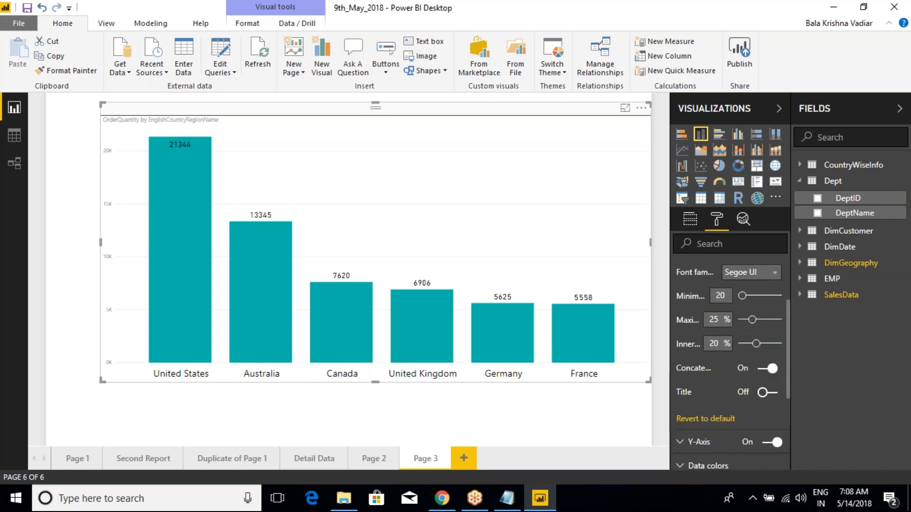
{"action": "left_click", "coordinate": [773, 312]}
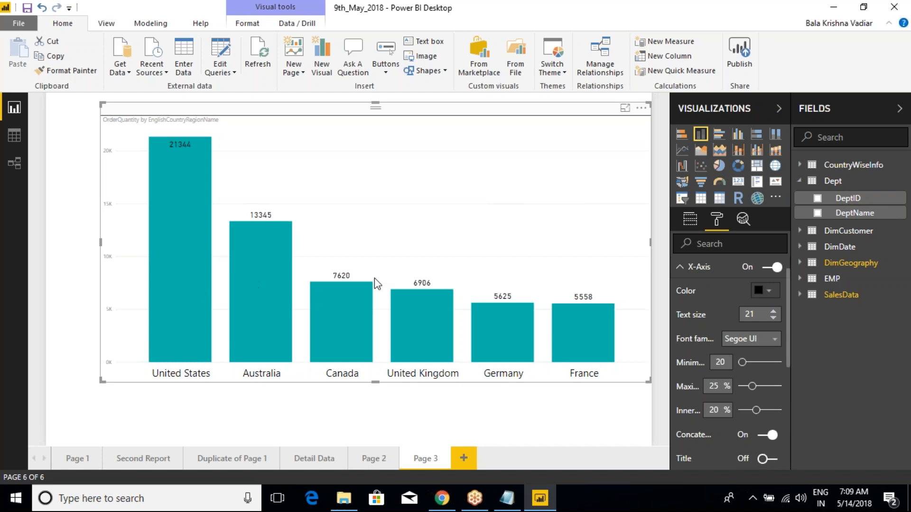
{"action": "left_click", "coordinate": [689, 220]}
{"action": "left_click", "coordinate": [716, 223]}
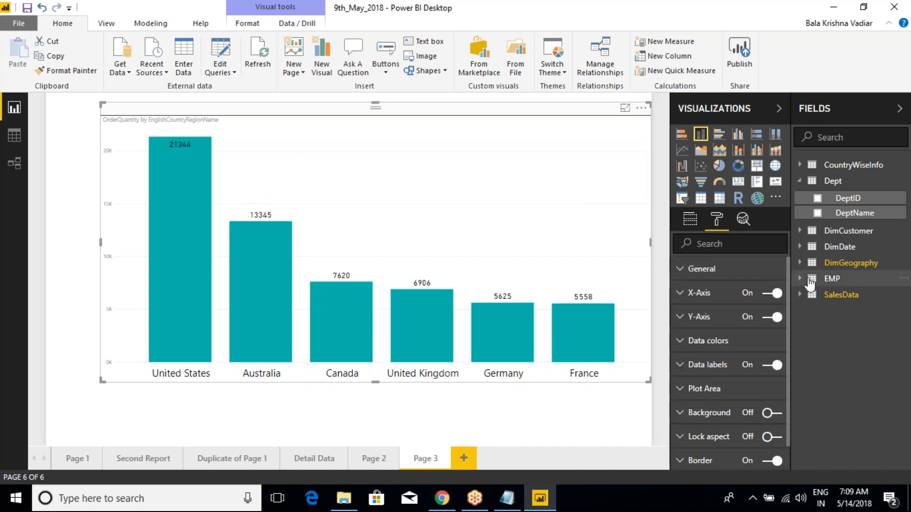
Open the new group settings for DimGeography's EnglishCountryRegionName field and examine the ungrouped values and the group members area
{"action": "left_click", "coordinate": [800, 264]}
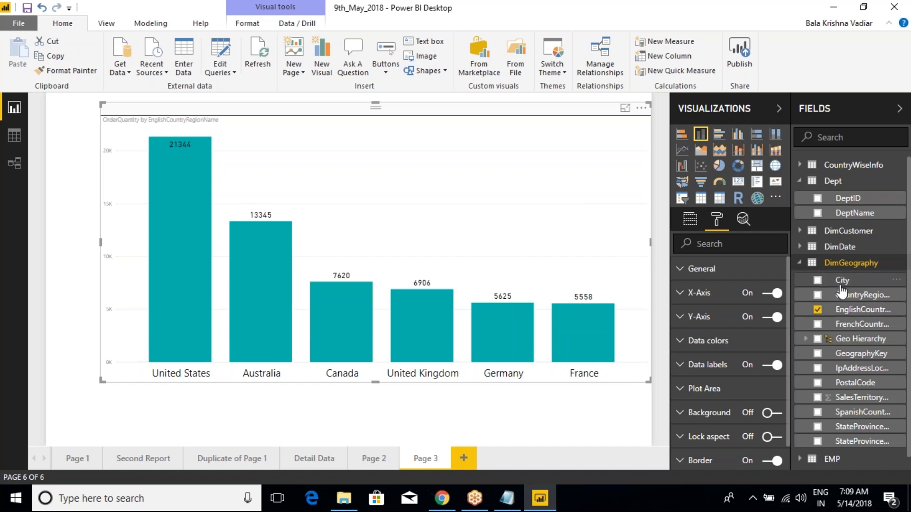
{"action": "right_click", "coordinate": [864, 313]}
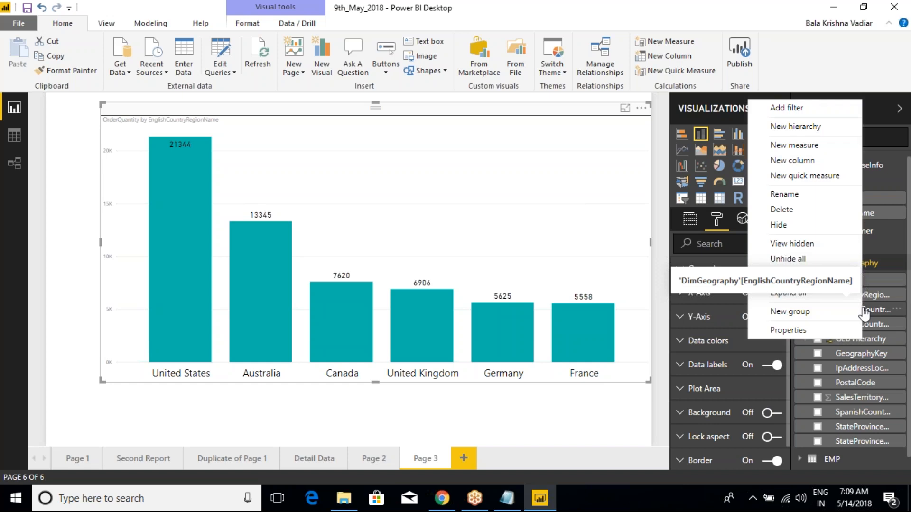
{"action": "left_click", "coordinate": [791, 312]}
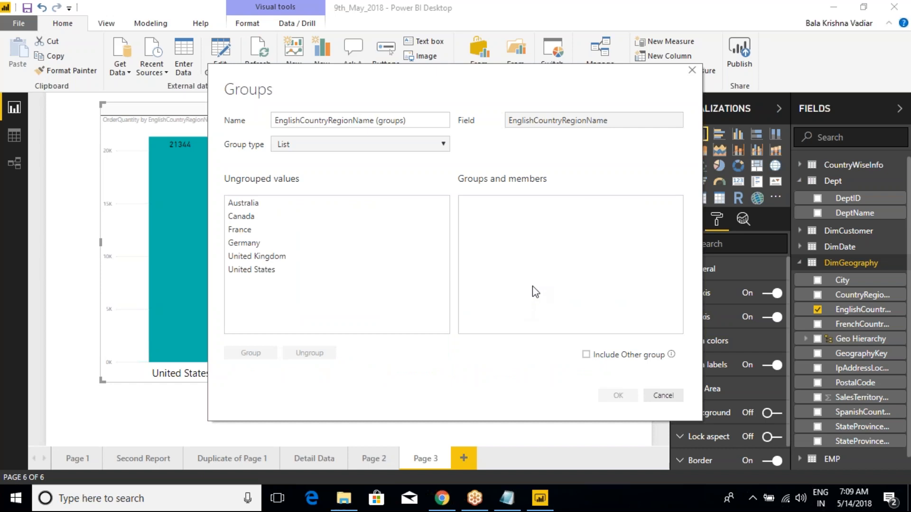
{"action": "key", "text": "ctrl+2"}
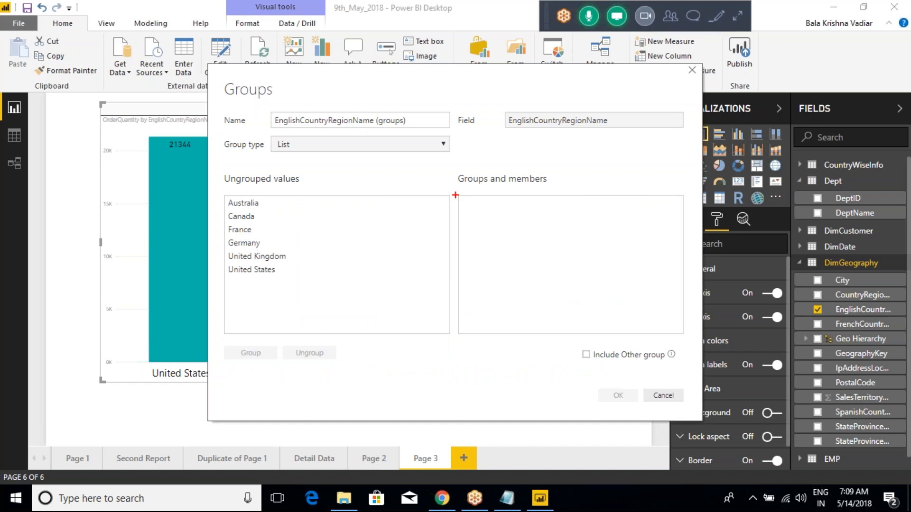
{"action": "mouse_move", "coordinate": [454, 192]}
{"action": "left_mouse_down"}
{"action": "mouse_move", "coordinate": [540, 308]}
{"action": "mouse_move", "coordinate": [620, 311]}
{"action": "mouse_move", "coordinate": [688, 341]}
{"action": "left_mouse_up"}
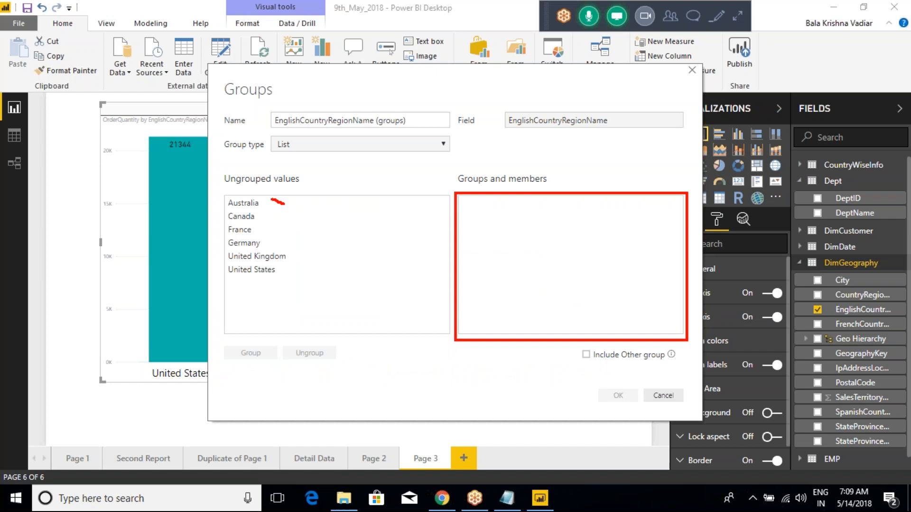
{"action": "mouse_move", "coordinate": [269, 214]}
{"action": "left_mouse_down"}
{"action": "mouse_move", "coordinate": [286, 222]}
{"action": "mouse_move", "coordinate": [269, 229]}
{"action": "mouse_move", "coordinate": [290, 248]}
{"action": "left_mouse_up"}
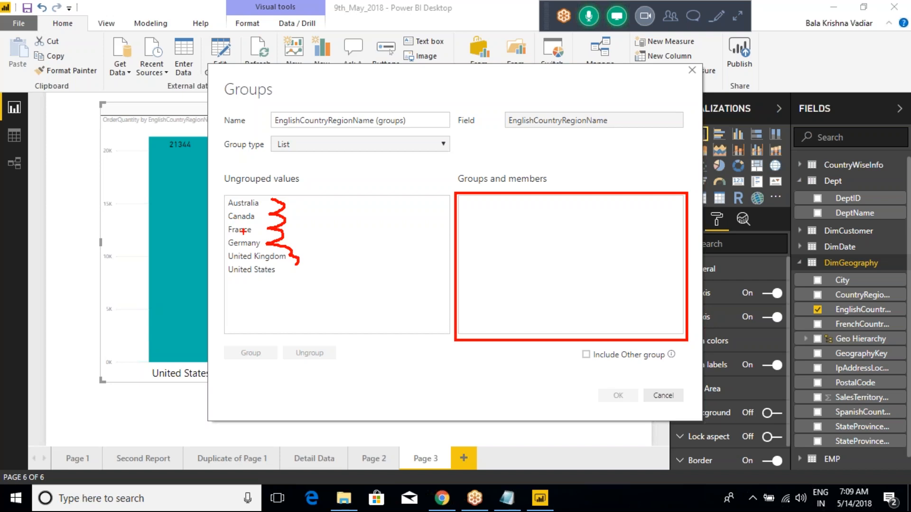
{"action": "key", "text": "Escape"}
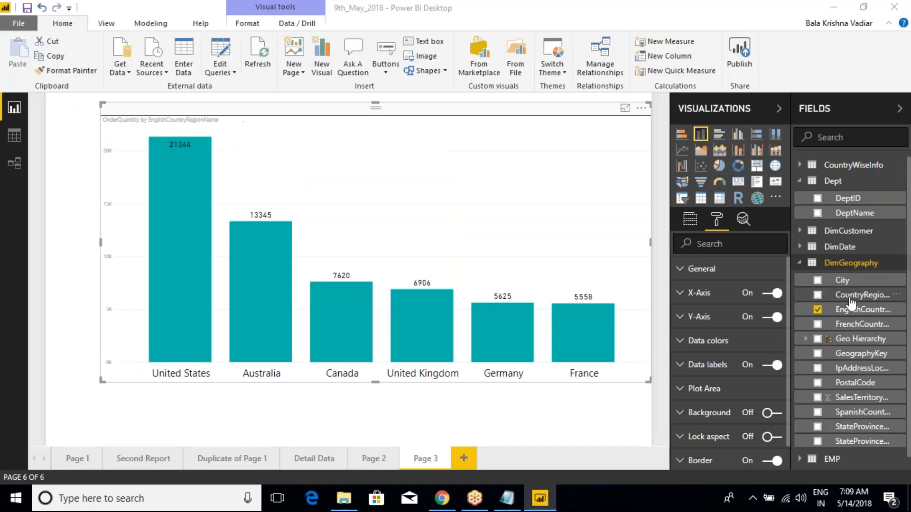
Open the new group settings for DimGeography's City field, browse the ungrouped cities, select Abingdon and Albany, and cancel without grouping
{"action": "right_click", "coordinate": [837, 281]}
{"action": "left_click", "coordinate": [773, 312]}
{"action": "left_click", "coordinate": [241, 219]}
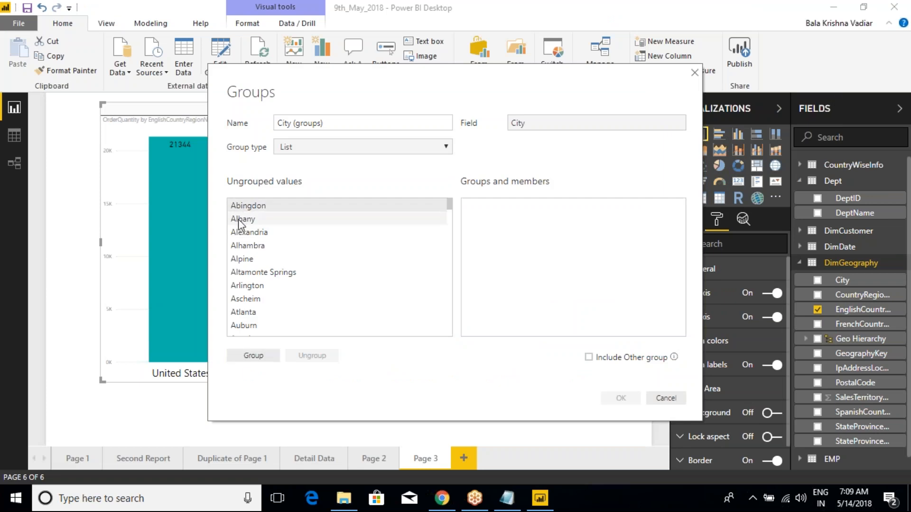
{"action": "scroll", "coordinate": [242, 251], "scroll_direction": "down", "scroll_amount": 5}
{"action": "scroll", "coordinate": [244, 252], "scroll_direction": "down", "scroll_amount": 15}
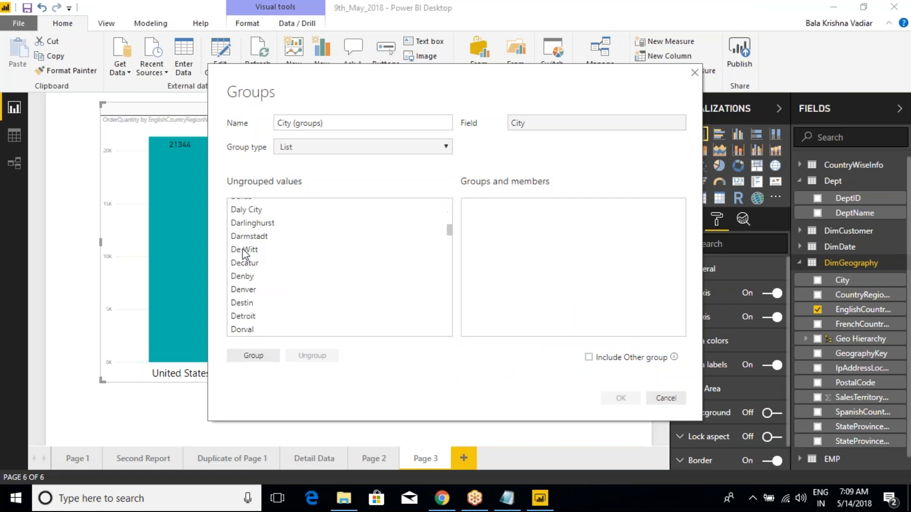
{"action": "scroll", "coordinate": [250, 260], "scroll_direction": "down", "scroll_amount": 5}
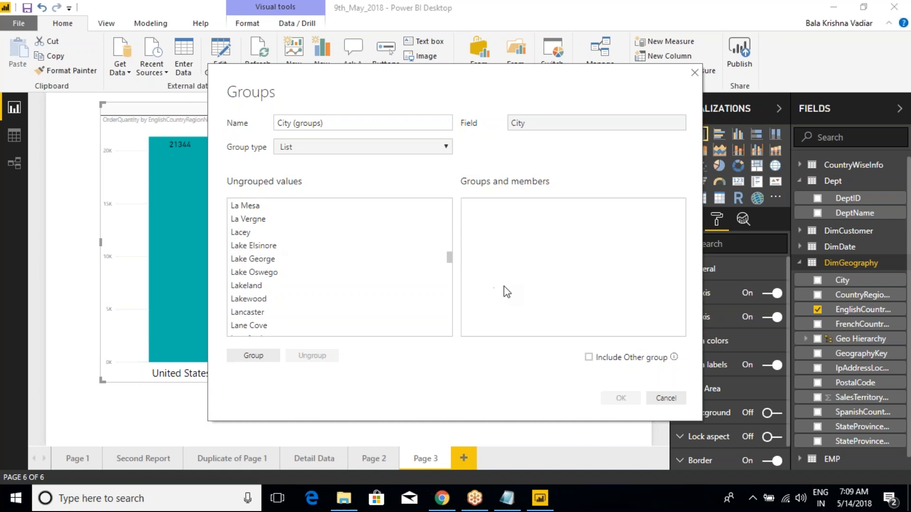
{"action": "scroll", "coordinate": [275, 240], "scroll_direction": "up", "scroll_amount": 5}
{"action": "scroll", "coordinate": [270, 250], "scroll_direction": "up", "scroll_amount": 12}
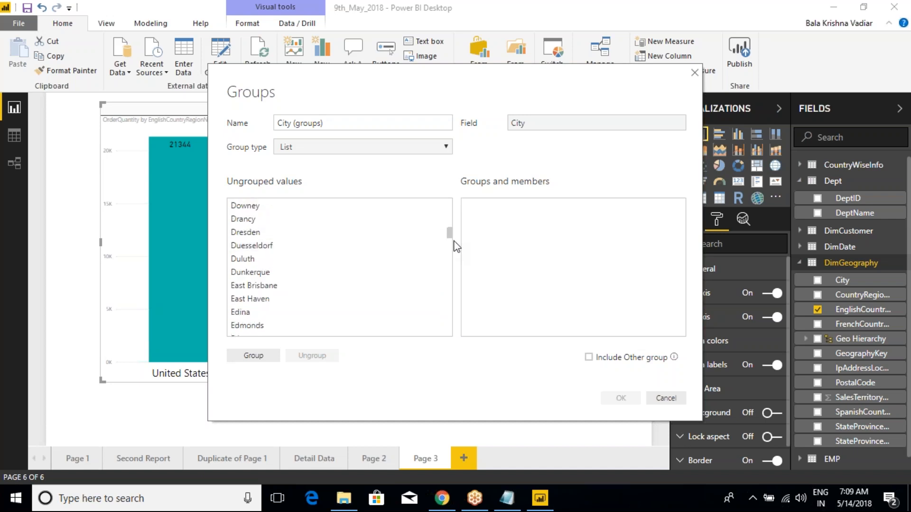
{"action": "scroll", "coordinate": [323, 226], "scroll_direction": "up", "scroll_amount": 15}
{"action": "left_click", "coordinate": [244, 207]}
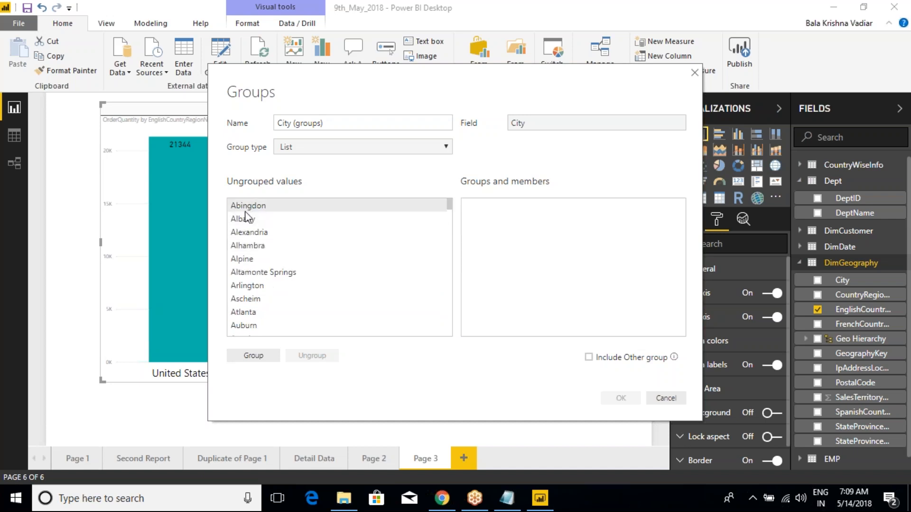
{"action": "left_click", "coordinate": [245, 219], "text": "ctrl"}
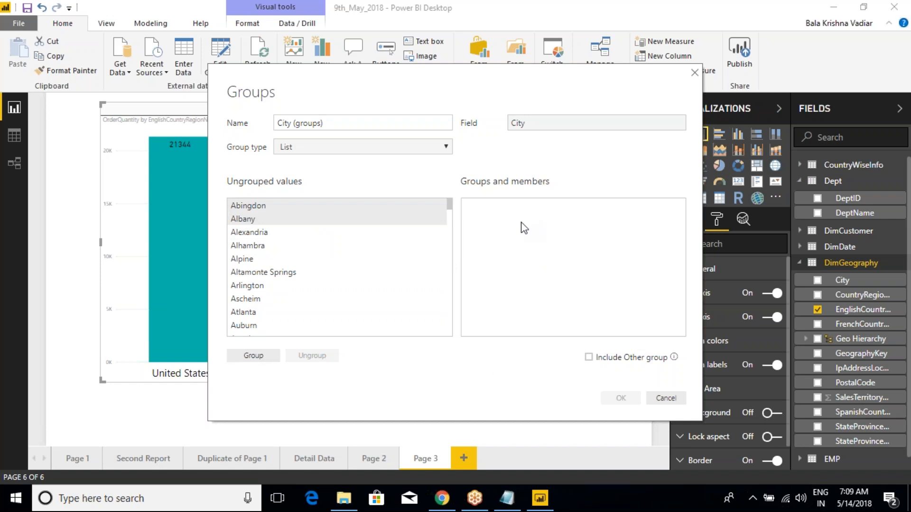
{"action": "left_click", "coordinate": [665, 398]}
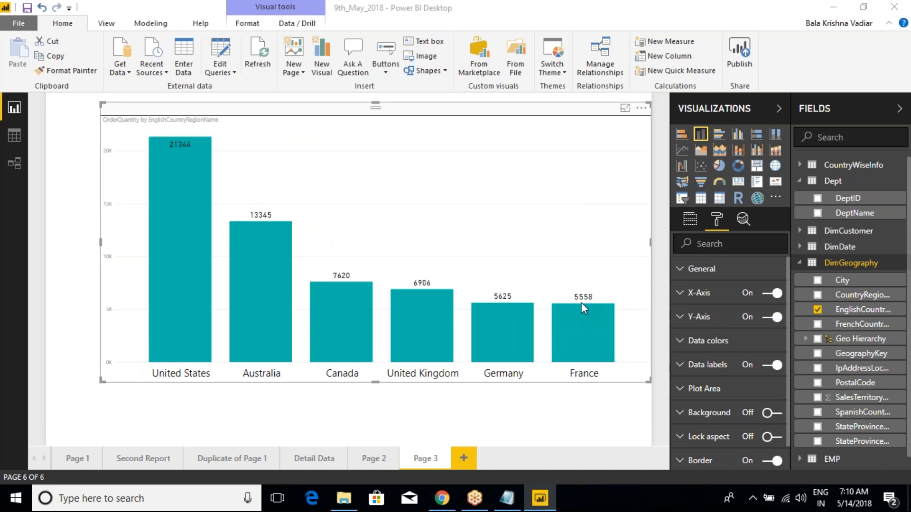
Mark each of the six country columns in the chart with a red pen stroke and clear the annotations
{"action": "key", "text": "ctrl+2"}
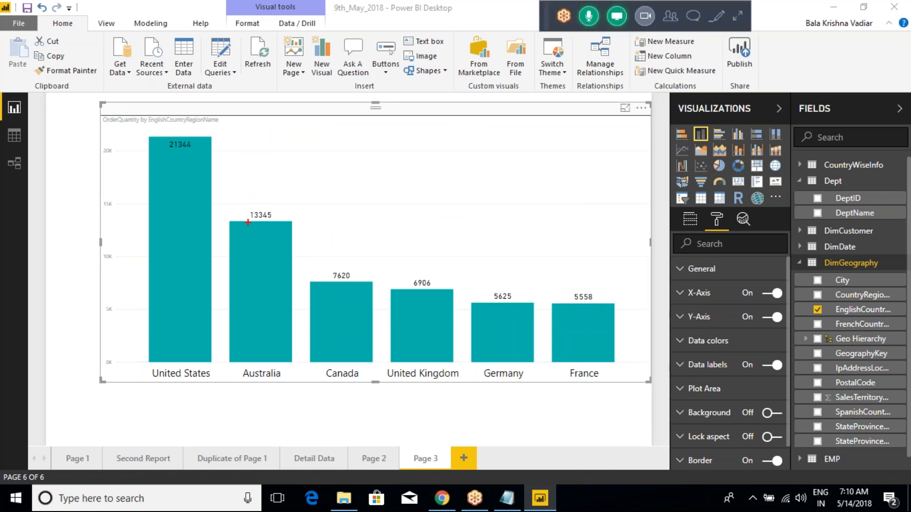
{"action": "mouse_move", "coordinate": [156, 143]}
{"action": "left_mouse_down"}
{"action": "mouse_move", "coordinate": [177, 141]}
{"action": "mouse_move", "coordinate": [209, 103]}
{"action": "left_mouse_up"}
{"action": "left_click_drag", "start_coordinate": [257, 239], "coordinate": [280, 179]}
{"action": "left_click_drag", "start_coordinate": [332, 300], "coordinate": [350, 242]}
{"action": "left_click_drag", "start_coordinate": [414, 314], "coordinate": [443, 237]}
{"action": "left_click_drag", "start_coordinate": [482, 324], "coordinate": [514, 246]}
{"action": "left_click_drag", "start_coordinate": [561, 315], "coordinate": [582, 258]}
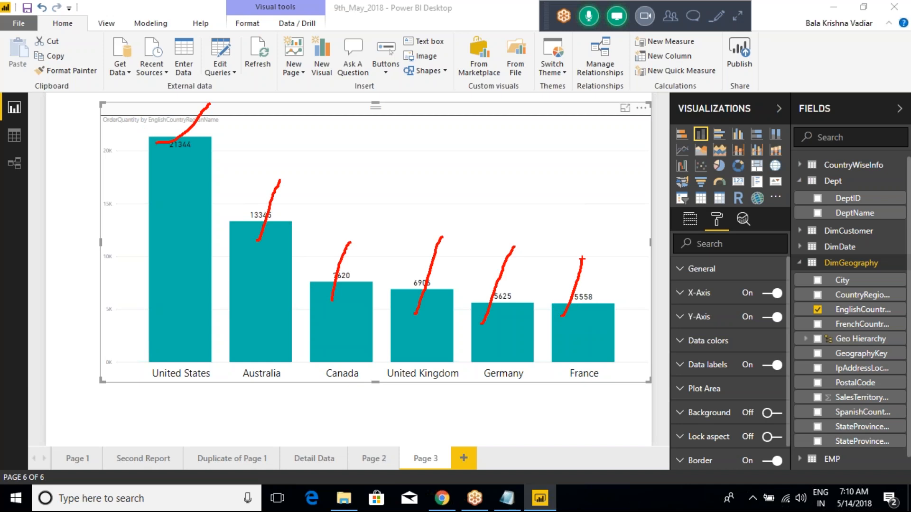
{"action": "key", "text": "Escape"}
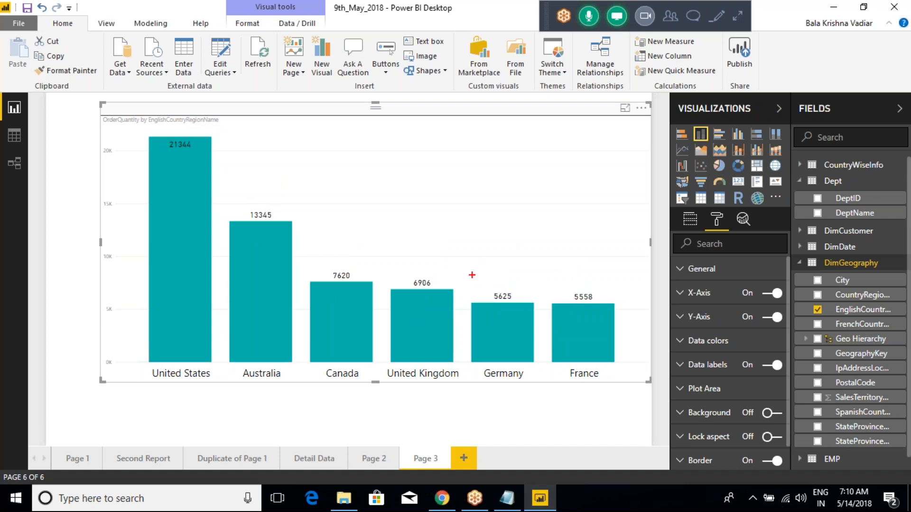
Outline the Germany column in red, sketch a box with a plus sign stacked above it and an arrow from France, and clear the annotations
{"action": "left_click_drag", "start_coordinate": [470, 294], "coordinate": [533, 367]}
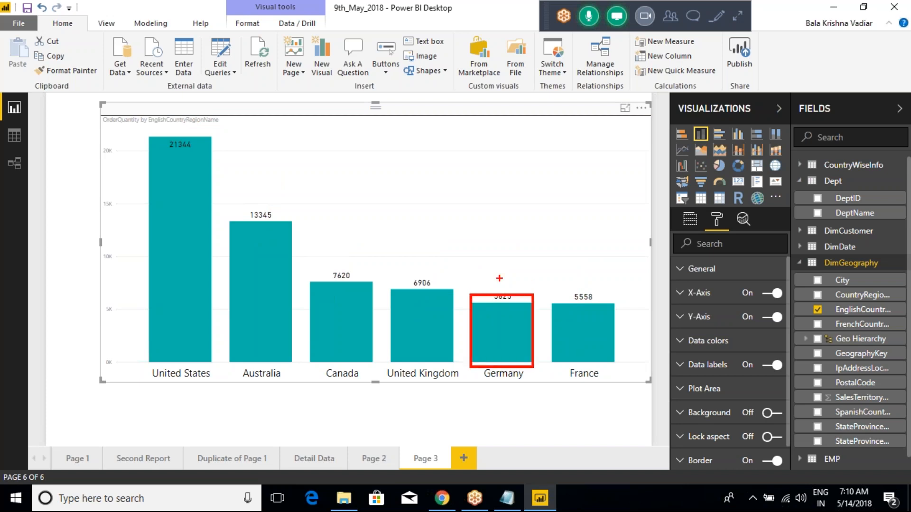
{"action": "left_click_drag", "start_coordinate": [454, 214], "coordinate": [501, 271]}
{"action": "key", "text": "ctrl+z"}
{"action": "mouse_move", "coordinate": [461, 217]}
{"action": "left_mouse_down"}
{"action": "mouse_move", "coordinate": [474, 284]}
{"action": "mouse_move", "coordinate": [534, 295]}
{"action": "left_mouse_up"}
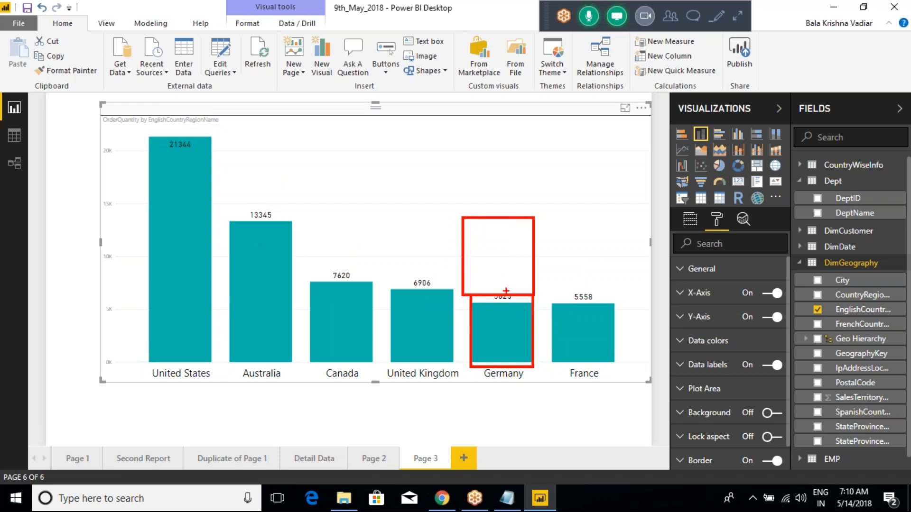
{"action": "mouse_move", "coordinate": [490, 260]}
{"action": "left_mouse_down"}
{"action": "mouse_move", "coordinate": [508, 259]}
{"action": "mouse_move", "coordinate": [501, 264]}
{"action": "left_mouse_up"}
{"action": "mouse_move", "coordinate": [576, 292]}
{"action": "left_mouse_down"}
{"action": "mouse_move", "coordinate": [527, 161]}
{"action": "mouse_move", "coordinate": [483, 209]}
{"action": "left_mouse_up"}
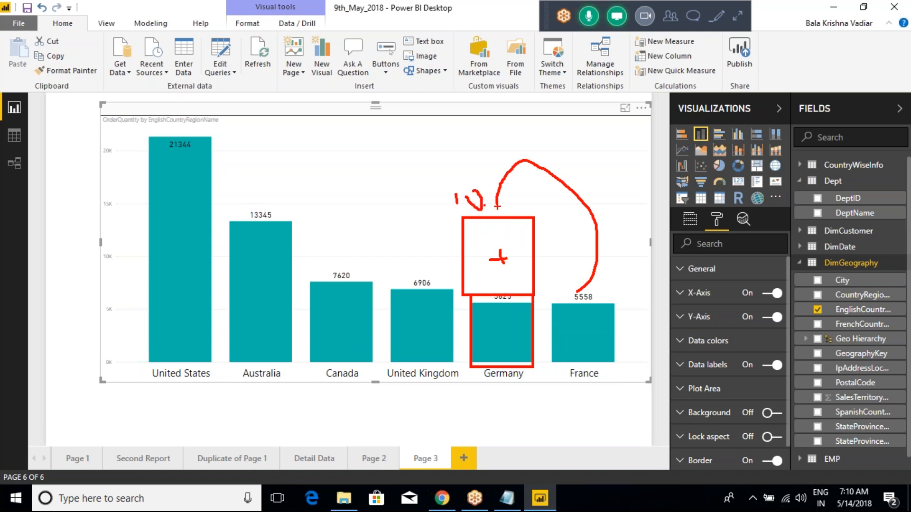
{"action": "key", "text": "Escape"}
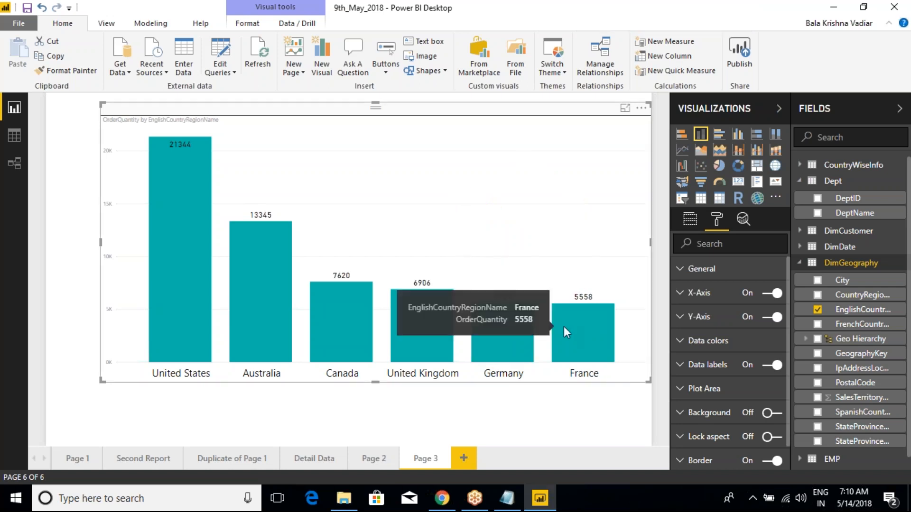
{"action": "key", "text": "ctrl+2"}
{"action": "key", "text": "Escape"}
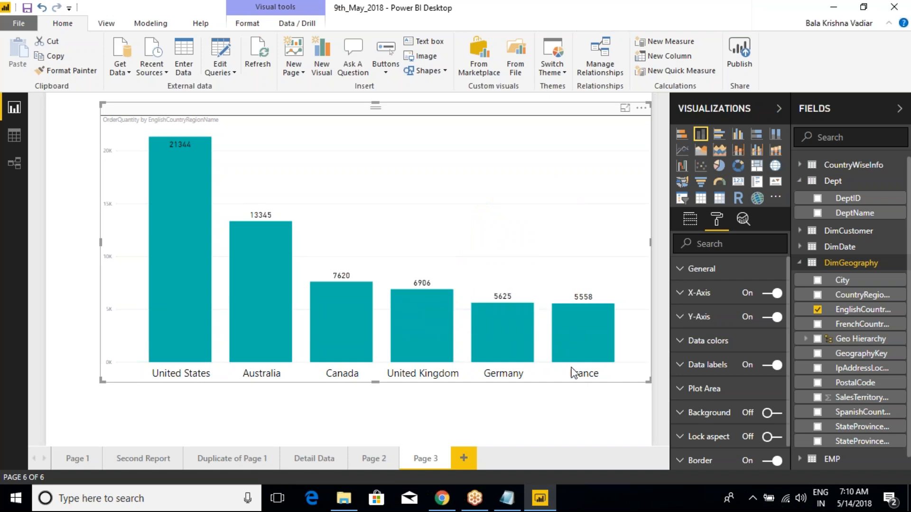
Box the Germany and France columns together, sketch one taller combined column over them, and clear the annotations
{"action": "key", "text": "ctrl+2"}
{"action": "mouse_move", "coordinate": [461, 268]}
{"action": "left_mouse_down"}
{"action": "mouse_move", "coordinate": [582, 391]}
{"action": "mouse_move", "coordinate": [623, 392]}
{"action": "left_mouse_up"}
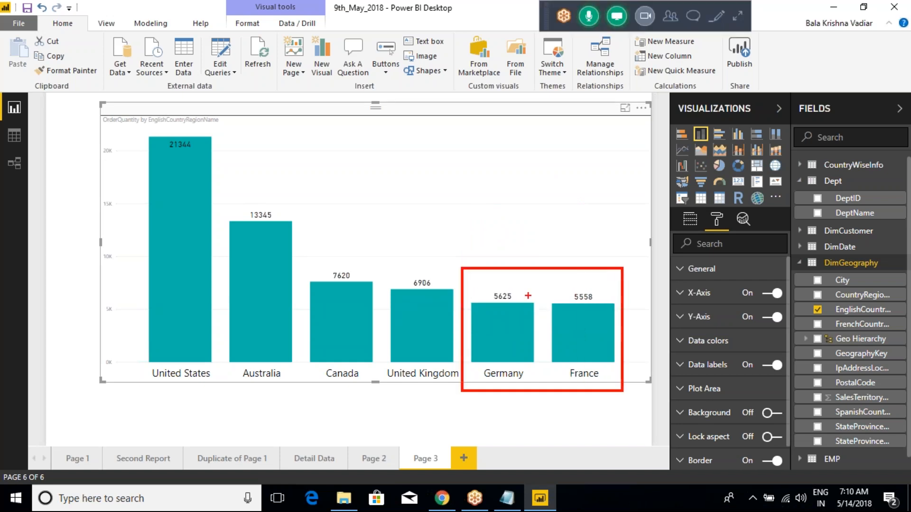
{"action": "left_click_drag", "start_coordinate": [494, 205], "coordinate": [567, 382]}
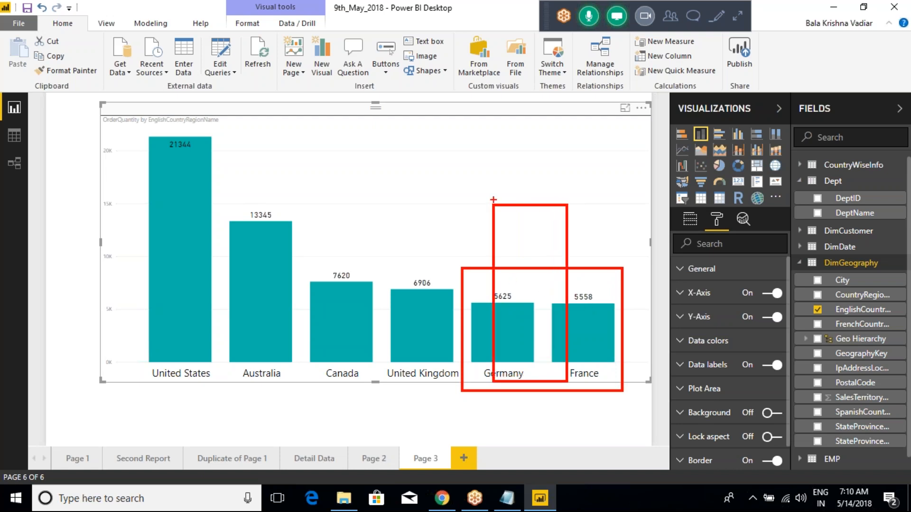
{"action": "mouse_move", "coordinate": [504, 181]}
{"action": "left_mouse_down"}
{"action": "mouse_move", "coordinate": [515, 197]}
{"action": "mouse_move", "coordinate": [531, 190]}
{"action": "left_mouse_up"}
{"action": "key", "text": "Escape"}
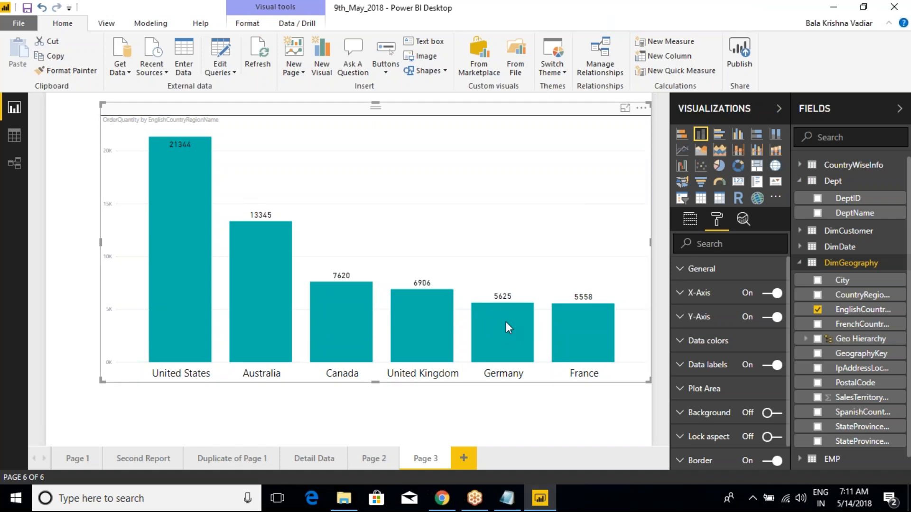
Frame the Germany and France columns in red, mark both country labels with strokes, and clear the annotations
{"action": "left_click_drag", "start_coordinate": [461, 247], "coordinate": [623, 401]}
{"action": "left_click_drag", "start_coordinate": [499, 382], "coordinate": [505, 417]}
{"action": "left_click_drag", "start_coordinate": [581, 384], "coordinate": [581, 409]}
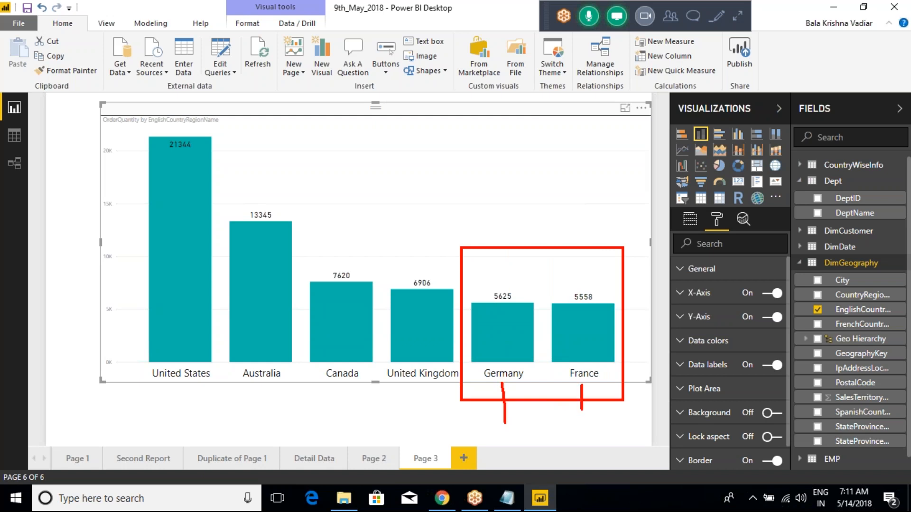
{"action": "key", "text": "Escape"}
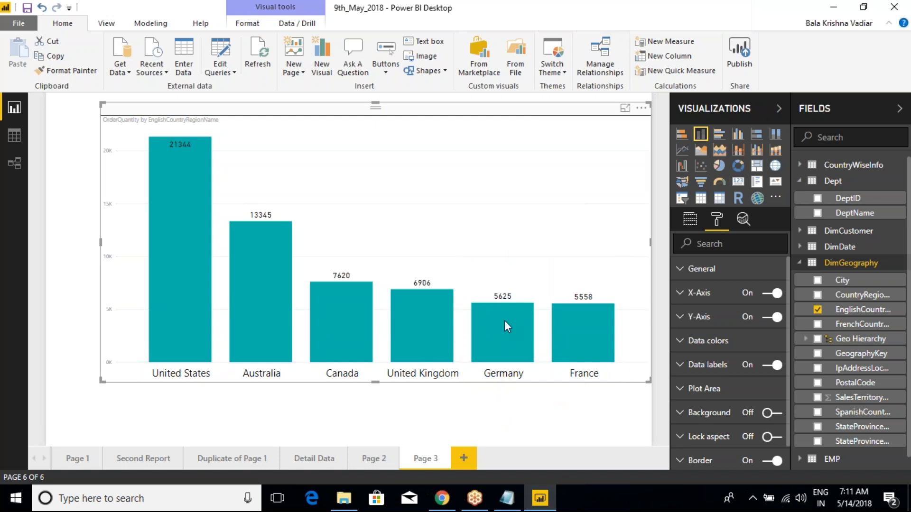
Create a new list group on DimGeography's EnglishCountryRegionName field that combines Germany and France, keeping the default group names
{"action": "right_click", "coordinate": [864, 312]}
{"action": "left_click", "coordinate": [802, 312]}
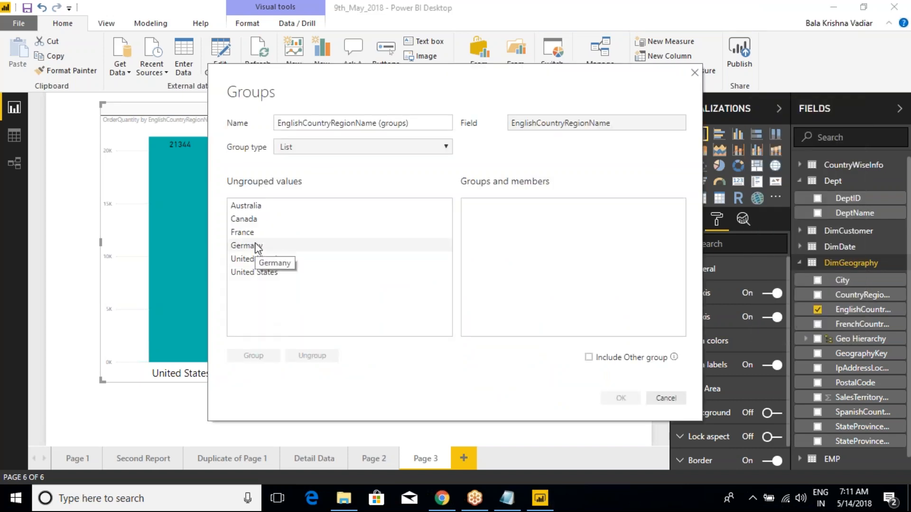
{"action": "left_click_drag", "start_coordinate": [314, 64], "coordinate": [358, 100]}
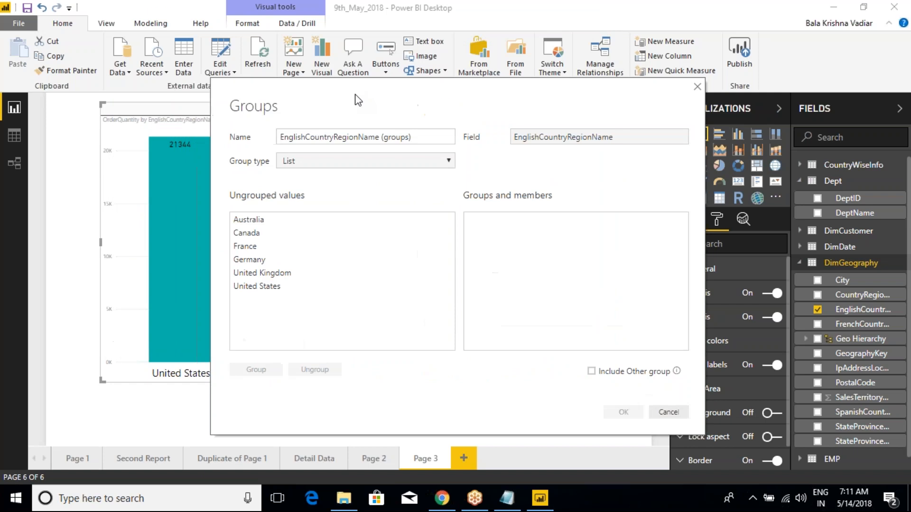
{"action": "left_click", "coordinate": [252, 262]}
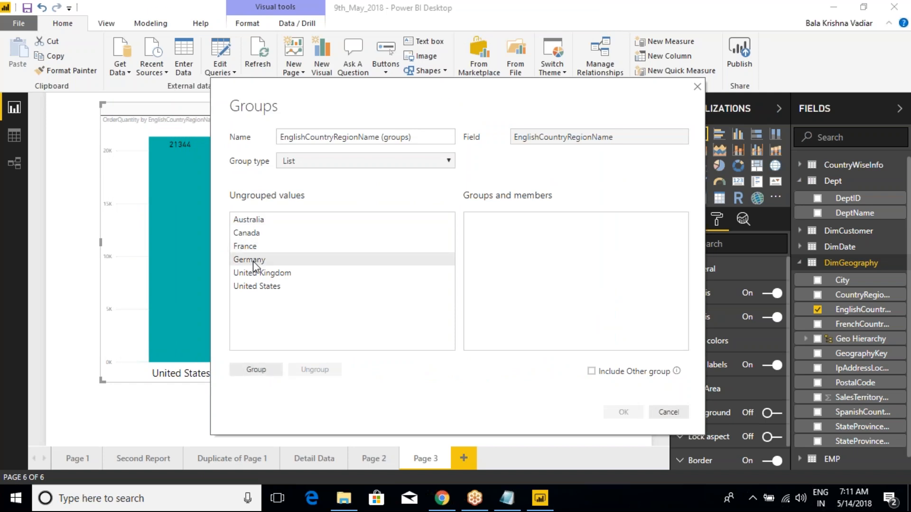
{"action": "left_click", "coordinate": [244, 247], "text": "ctrl"}
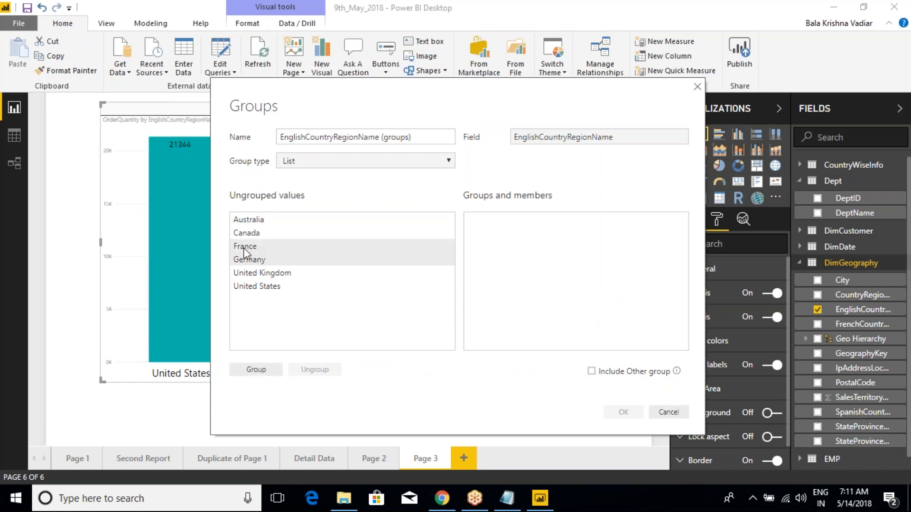
{"action": "left_click", "coordinate": [256, 369]}
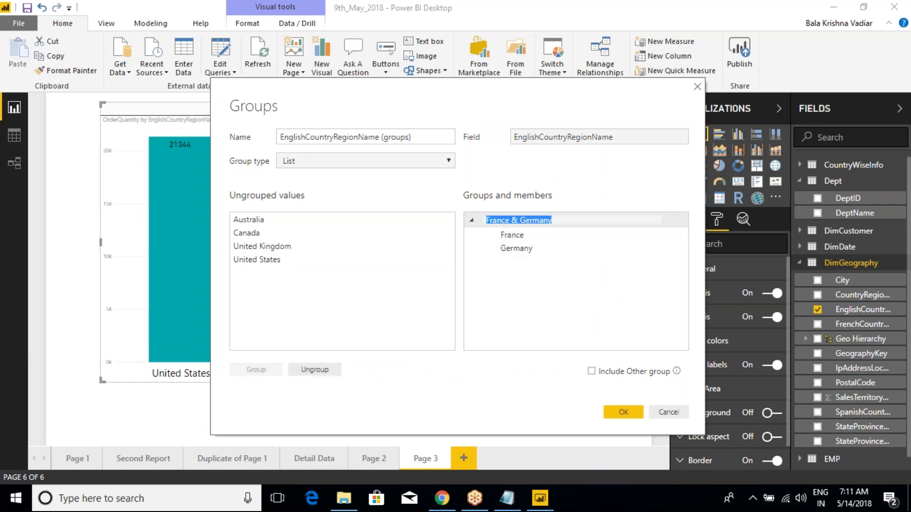
{"action": "left_click", "coordinate": [506, 223]}
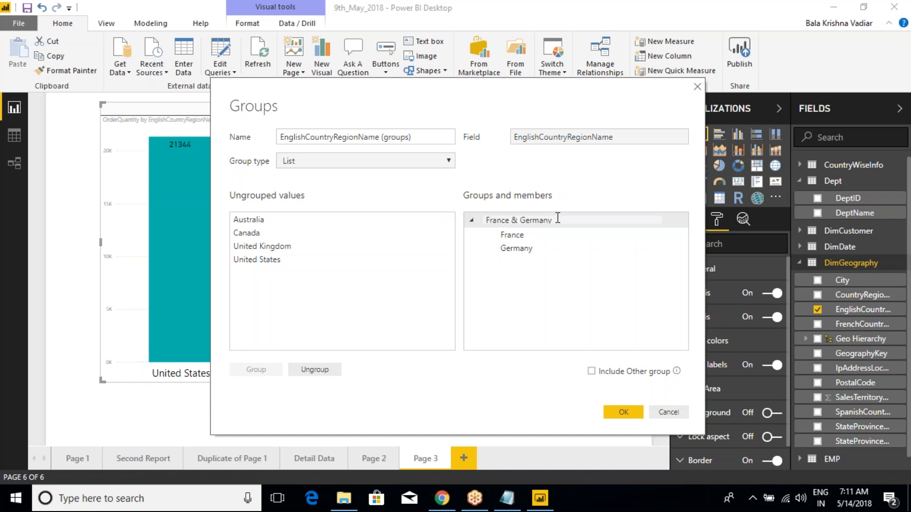
{"action": "left_click", "coordinate": [623, 412]}
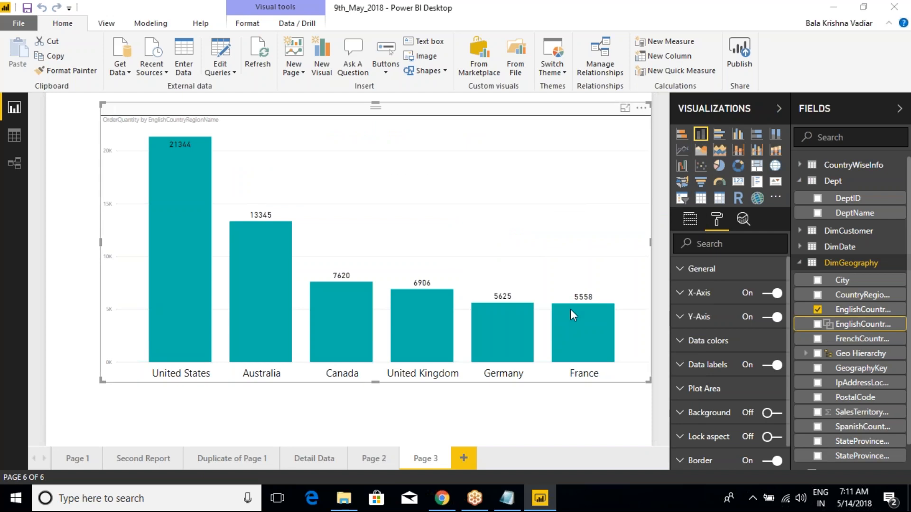
Locate the new EnglishCountryRegionName (groups) field in DimGeography, view its field properties and close them
{"action": "mouse_move", "coordinate": [570, 309]}
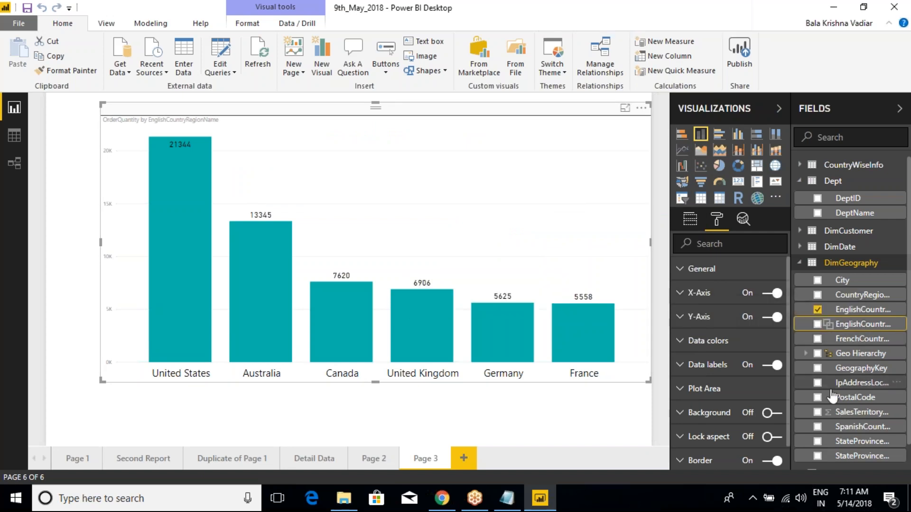
{"action": "mouse_move", "coordinate": [796, 324]}
{"action": "left_mouse_down"}
{"action": "mouse_move", "coordinate": [819, 319]}
{"action": "mouse_move", "coordinate": [832, 293]}
{"action": "left_mouse_up"}
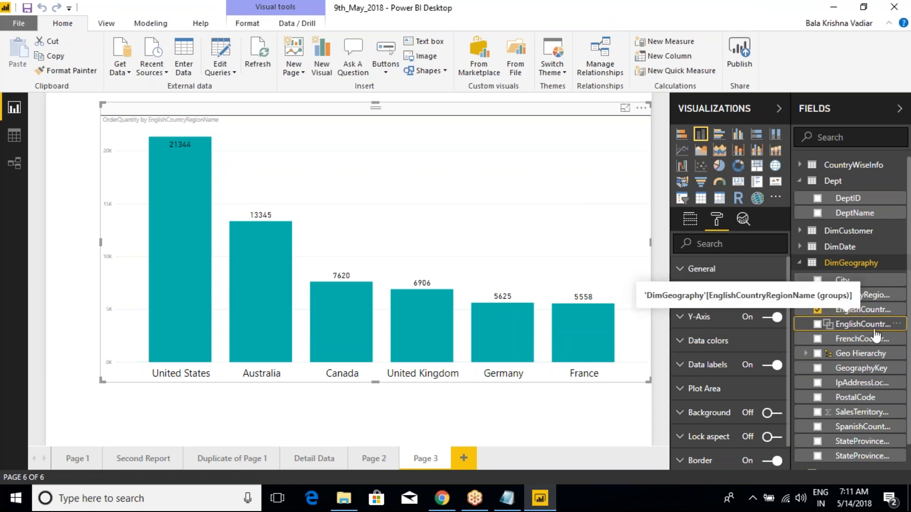
{"action": "left_click", "coordinate": [898, 326]}
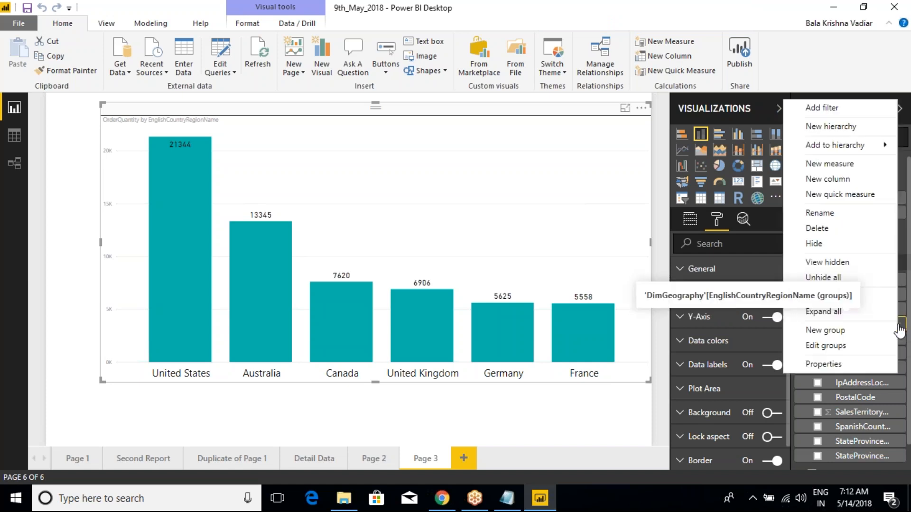
{"action": "left_click", "coordinate": [827, 364]}
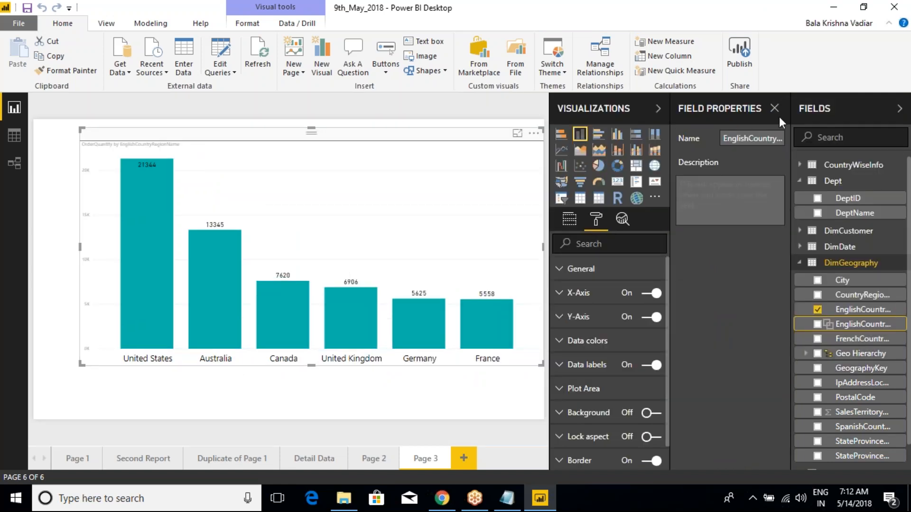
{"action": "left_click", "coordinate": [775, 109]}
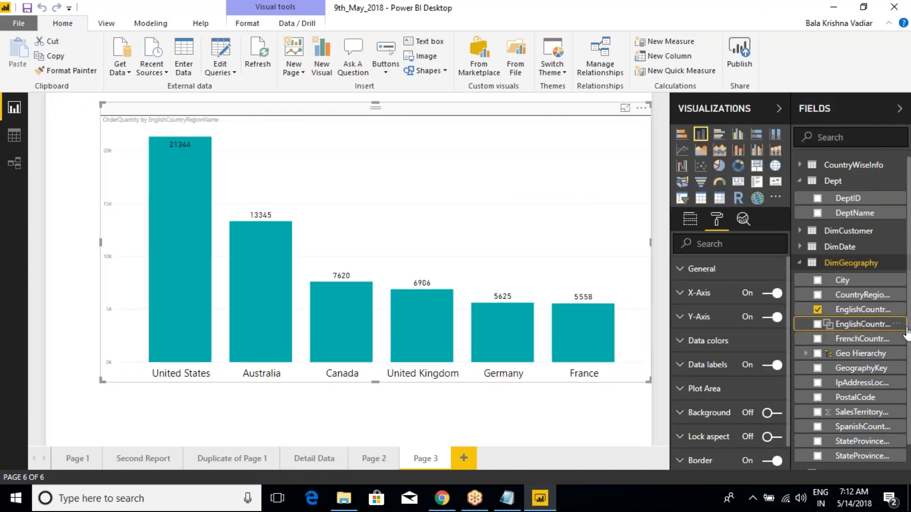
Edit the EnglishCountryRegionName (groups) field in DimGeography and rename it to GermanyFranceGroup
{"action": "left_click", "coordinate": [899, 325]}
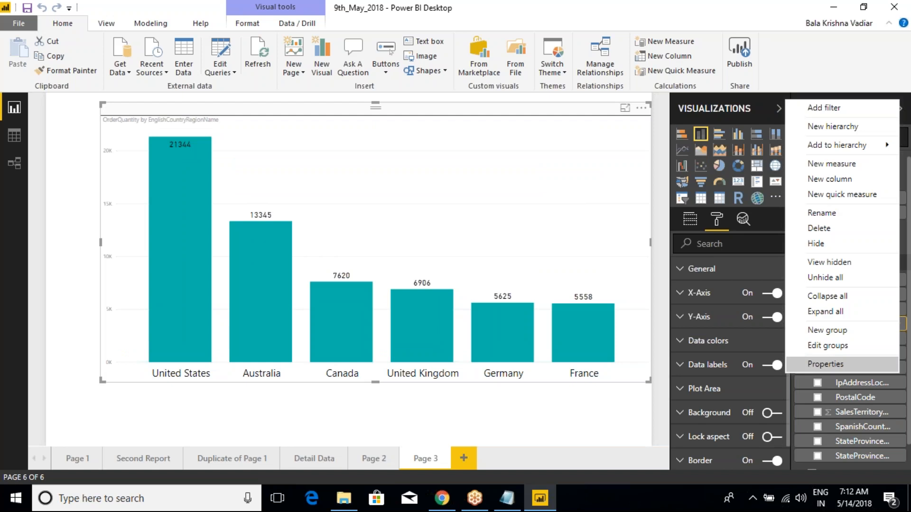
{"action": "left_click", "coordinate": [828, 348]}
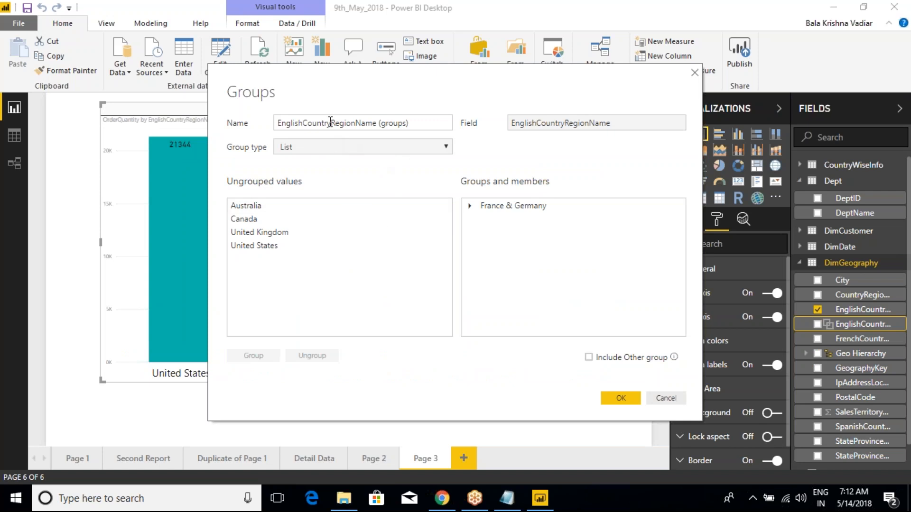
{"action": "left_click_drag", "start_coordinate": [411, 123], "coordinate": [274, 128]}
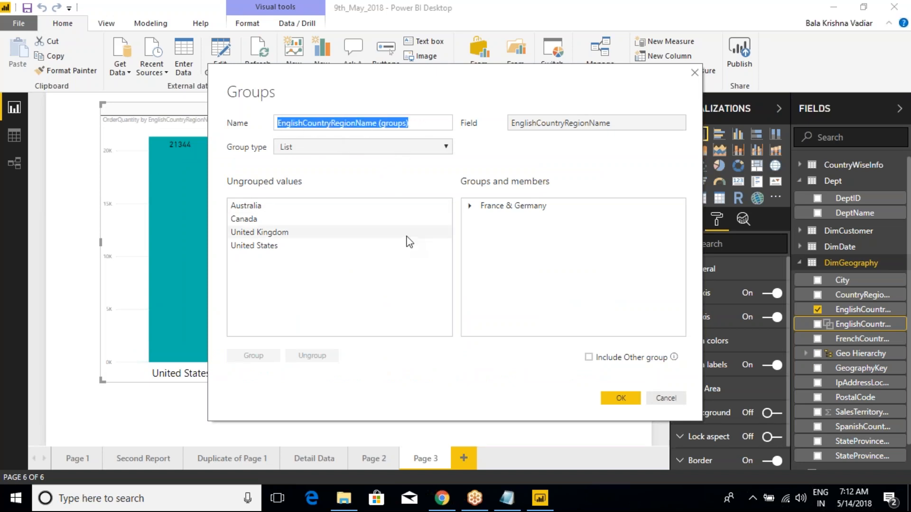
{"action": "type", "text": "GermanyFrance"}
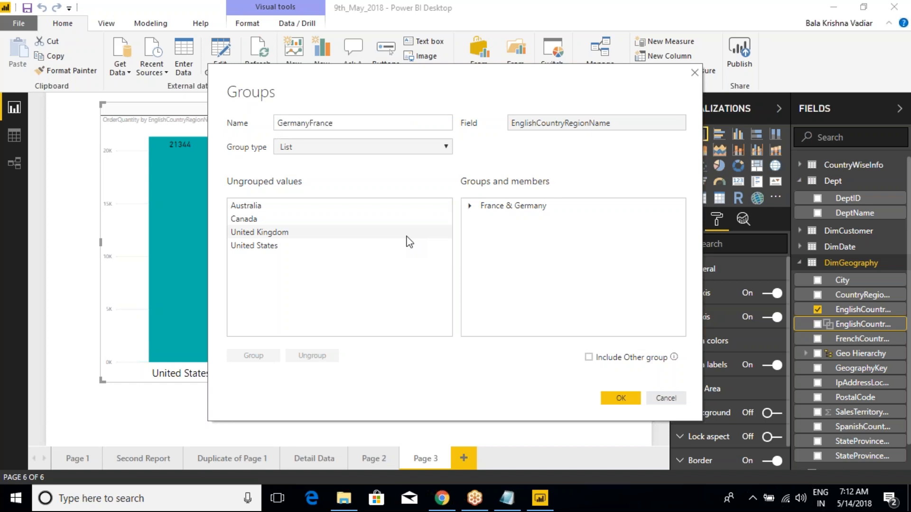
{"action": "type", "text": "Group"}
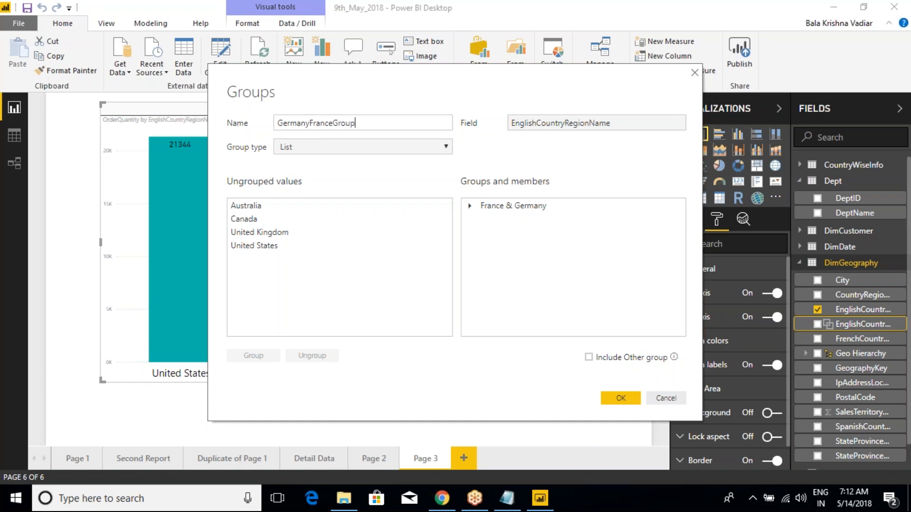
{"action": "left_click", "coordinate": [618, 398]}
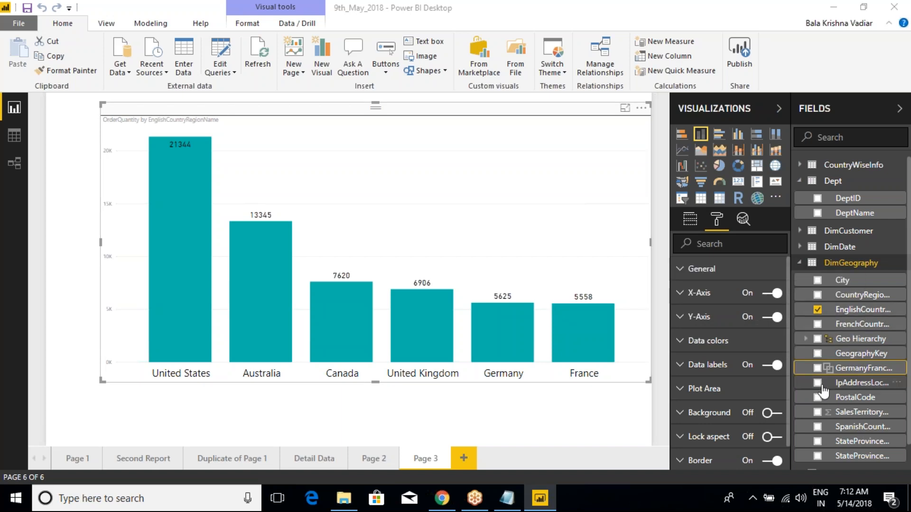
Replace EnglishCountryRegionName in the column chart with GermanyFranceGroup and move it from the legend to the axis
{"action": "left_click", "coordinate": [817, 369]}
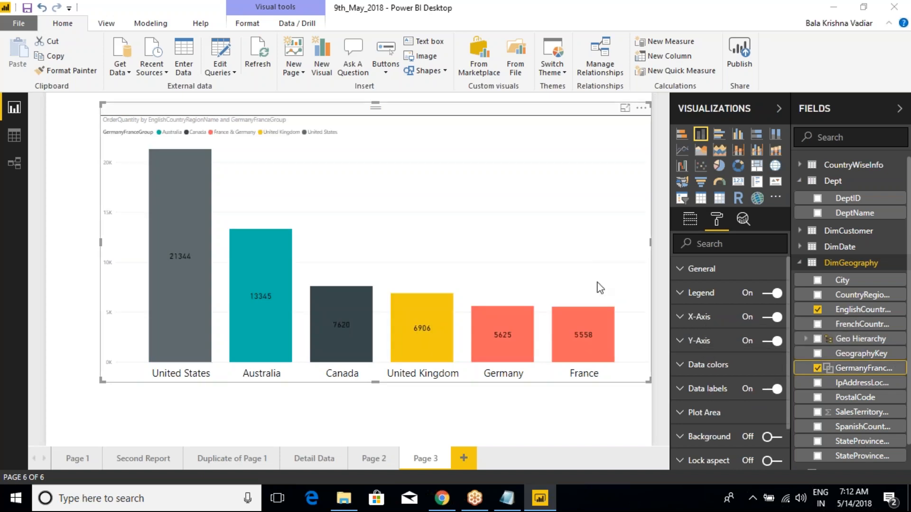
{"action": "left_click", "coordinate": [817, 309]}
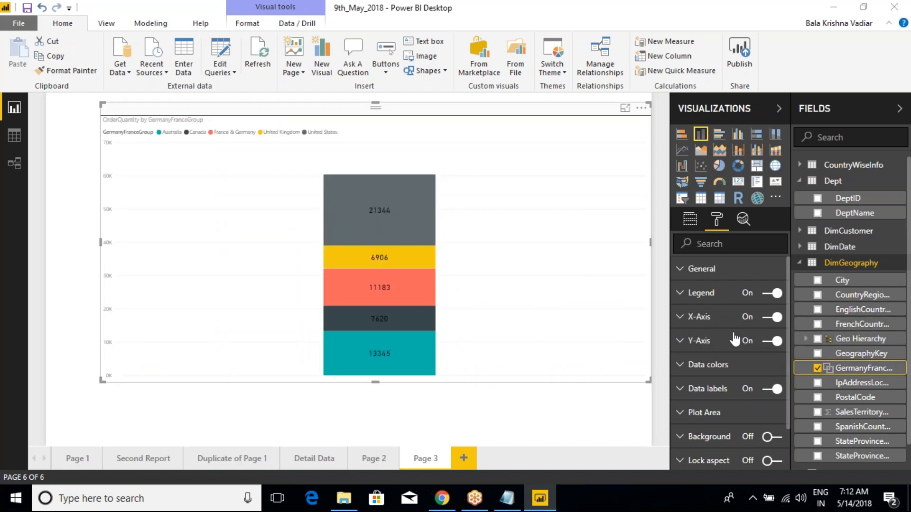
{"action": "left_click", "coordinate": [688, 222]}
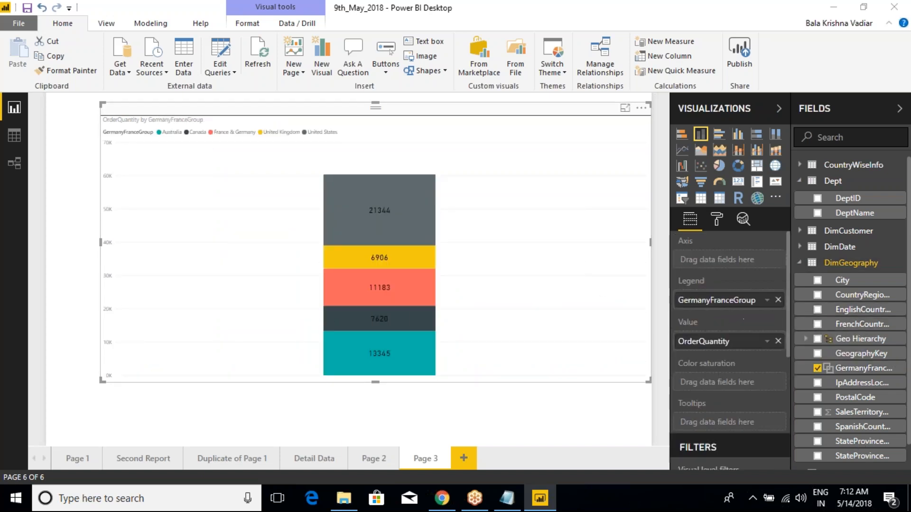
{"action": "left_click_drag", "start_coordinate": [720, 306], "coordinate": [720, 261]}
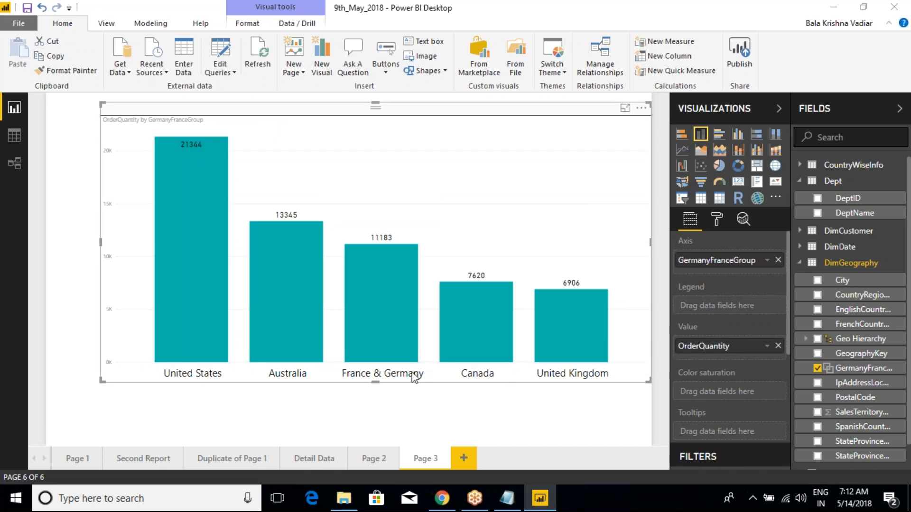
Frame the France & Germany column in red, bracket its label, circle its data value, and clear the annotations
{"action": "key", "text": "ctrl+2"}
{"action": "mouse_move", "coordinate": [344, 219]}
{"action": "left_mouse_down"}
{"action": "mouse_move", "coordinate": [382, 278]}
{"action": "mouse_move", "coordinate": [430, 396]}
{"action": "left_mouse_up"}
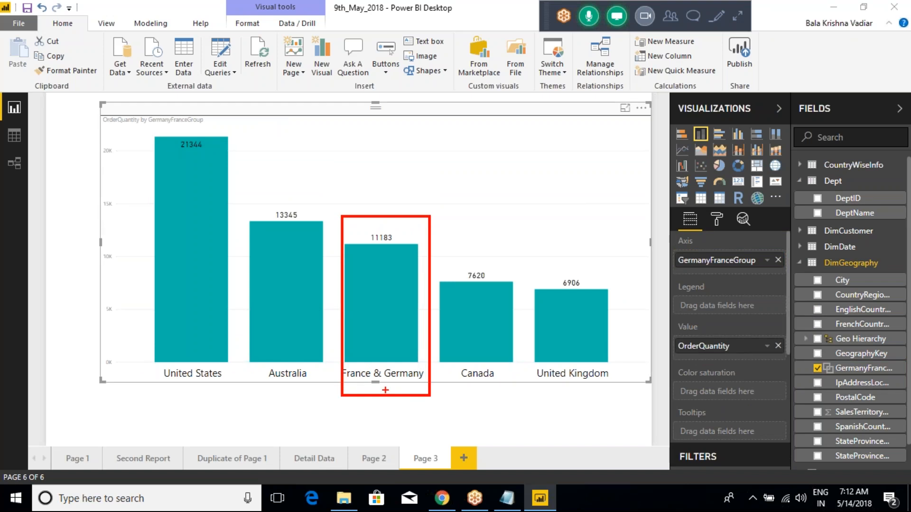
{"action": "mouse_move", "coordinate": [366, 380]}
{"action": "left_mouse_down"}
{"action": "mouse_move", "coordinate": [368, 411]}
{"action": "mouse_move", "coordinate": [417, 411]}
{"action": "mouse_move", "coordinate": [410, 386]}
{"action": "left_mouse_up"}
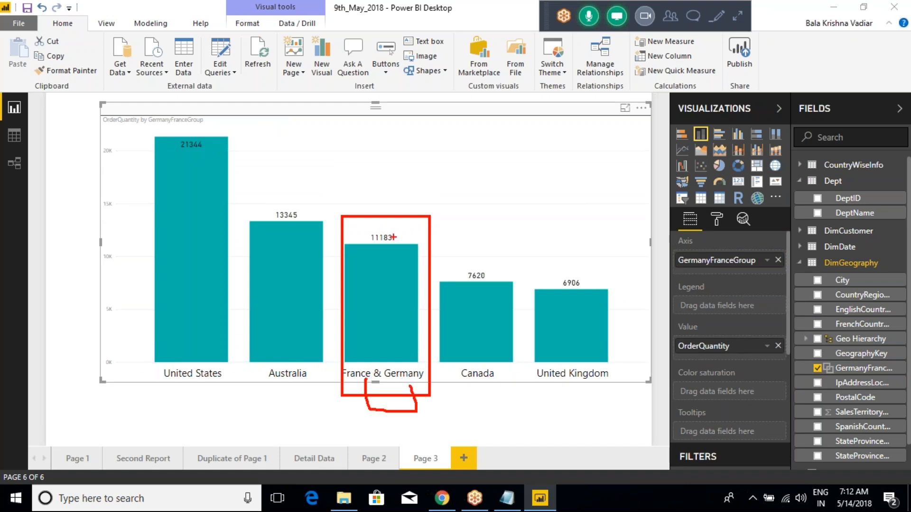
{"action": "mouse_move", "coordinate": [394, 223]}
{"action": "left_mouse_down"}
{"action": "mouse_move", "coordinate": [358, 254]}
{"action": "mouse_move", "coordinate": [407, 240]}
{"action": "mouse_move", "coordinate": [392, 222]}
{"action": "left_mouse_up"}
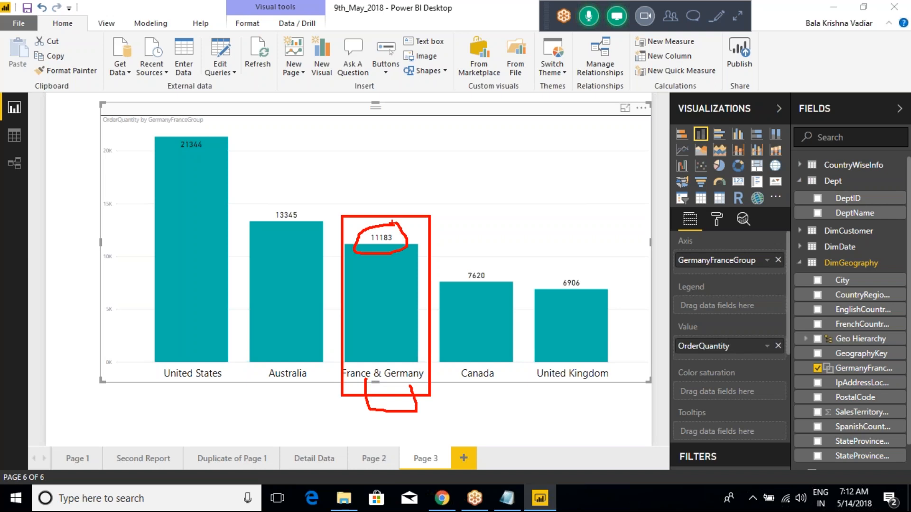
{"action": "key", "text": "Escape"}
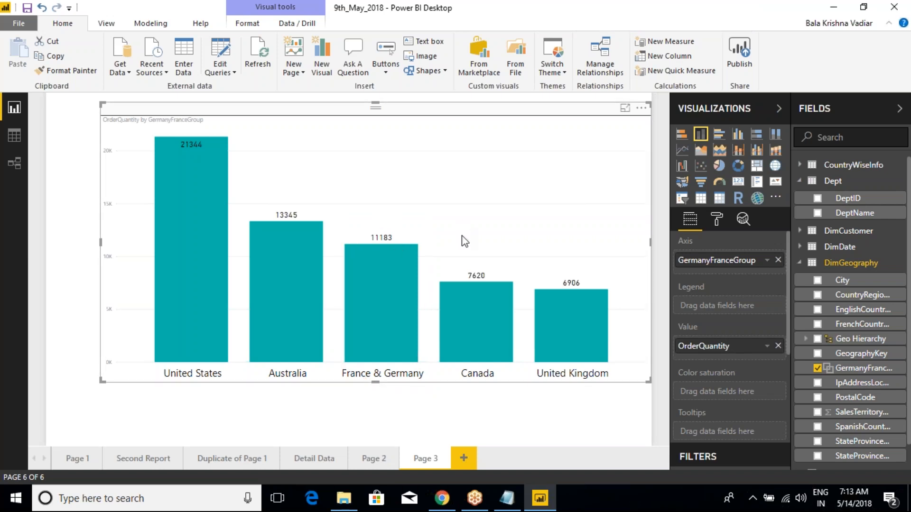
Open the group definition of the GermanyFranceGroup field for editing
{"action": "left_click", "coordinate": [898, 369]}
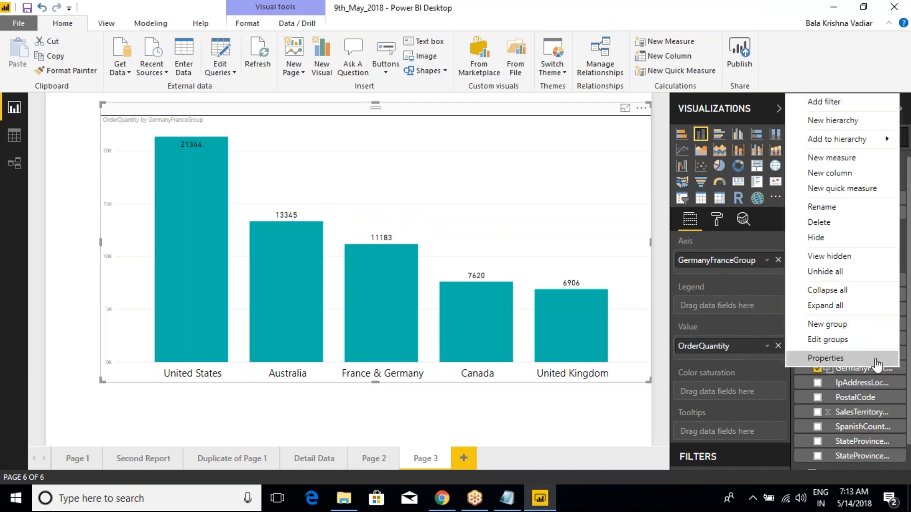
{"action": "left_click", "coordinate": [828, 340]}
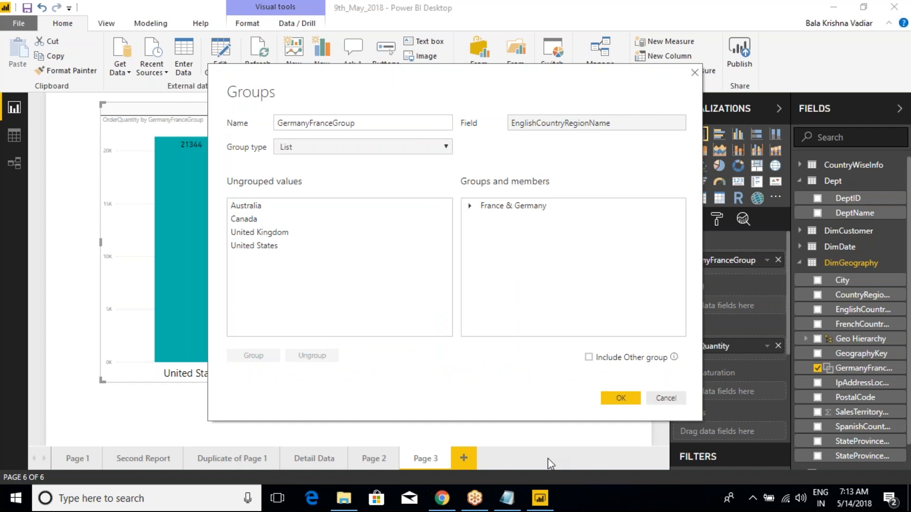
Open the PBI Demo1 presentation from the desktop and dismiss the Office activation wizard
{"action": "key", "text": "super+d"}
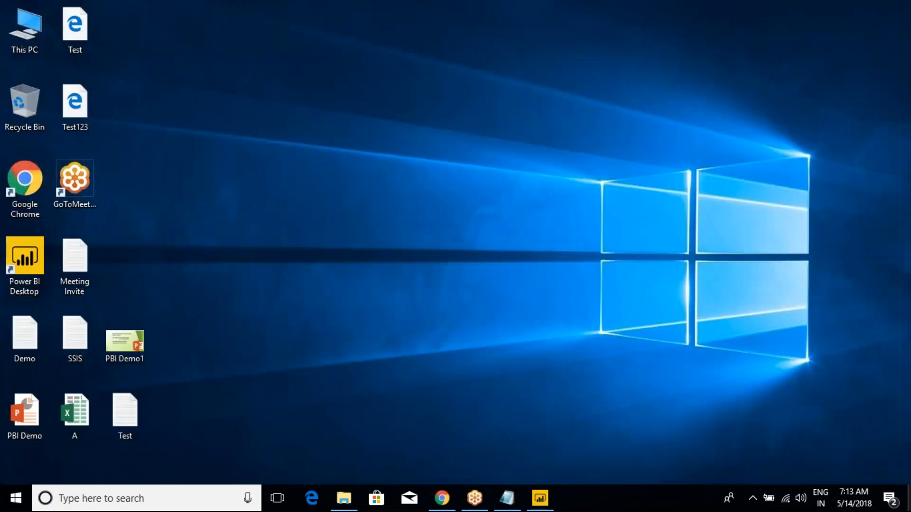
{"action": "right_click", "coordinate": [116, 338]}
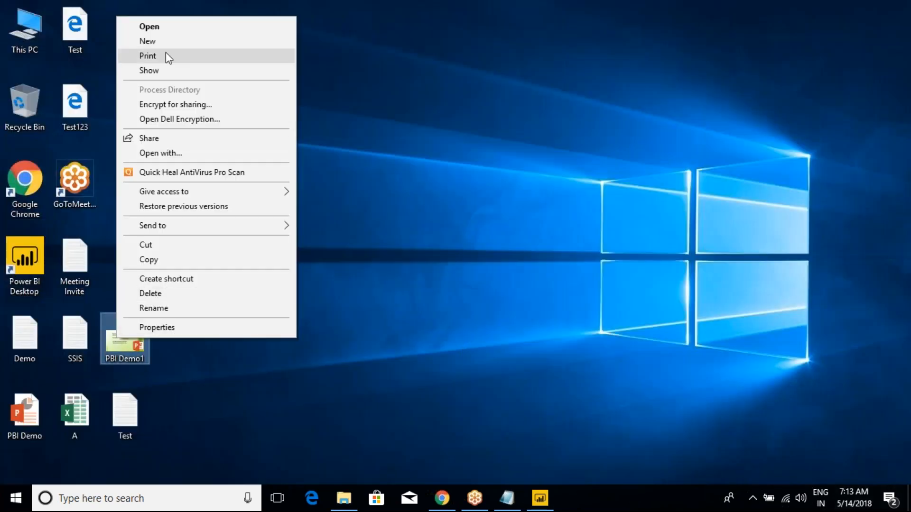
{"action": "left_click", "coordinate": [157, 27]}
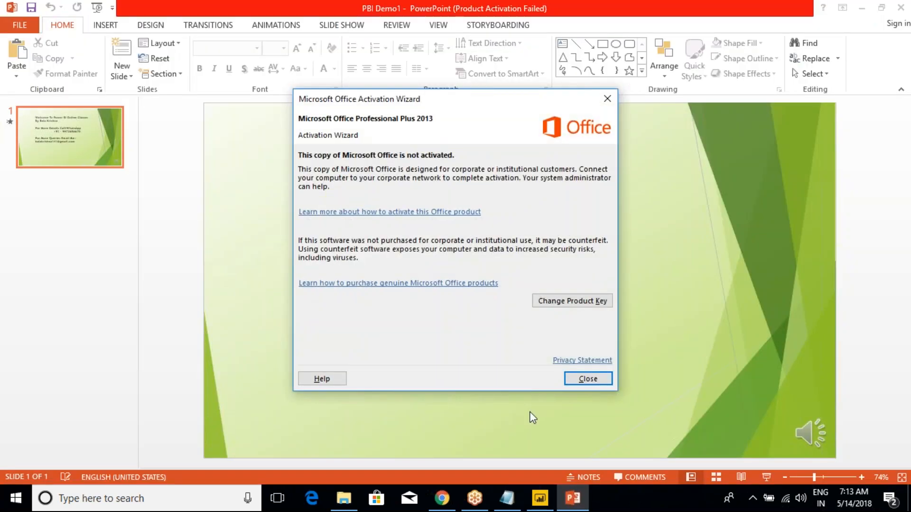
{"action": "left_click", "coordinate": [580, 381]}
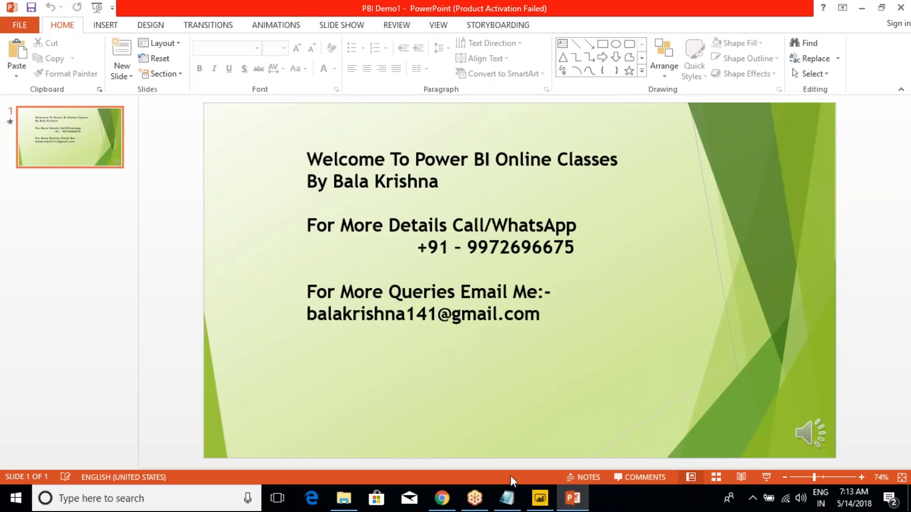
Switch from the presentation back to the 9th_May_2018 report in Power BI Desktop
{"action": "left_click", "coordinate": [540, 498]}
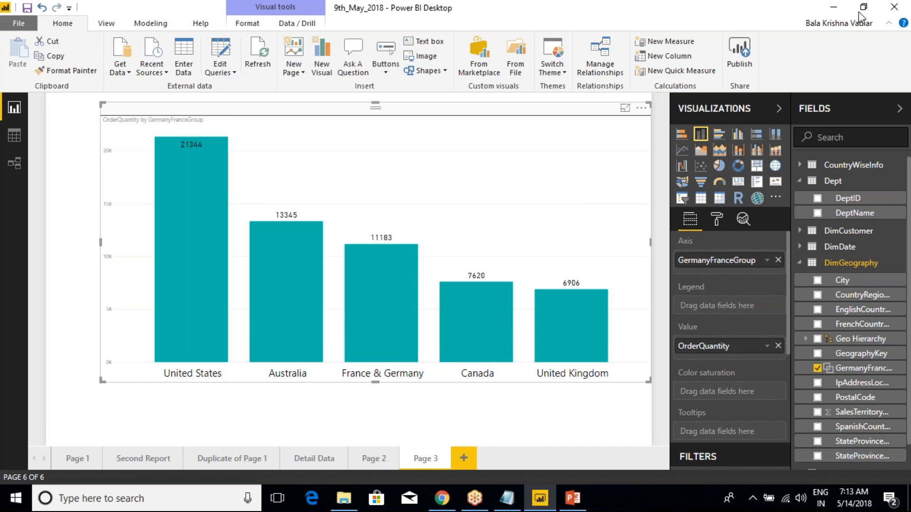
{"action": "left_click", "coordinate": [833, 7]}
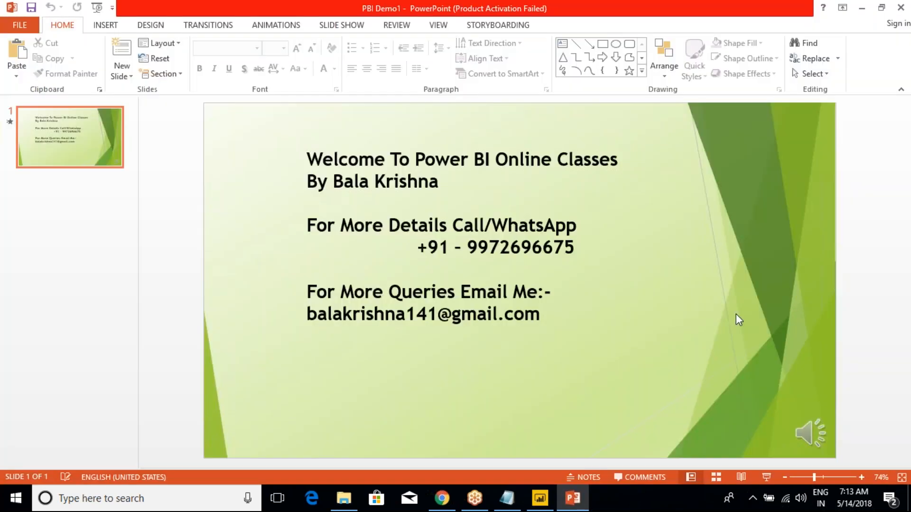
{"action": "left_click", "coordinate": [540, 499]}
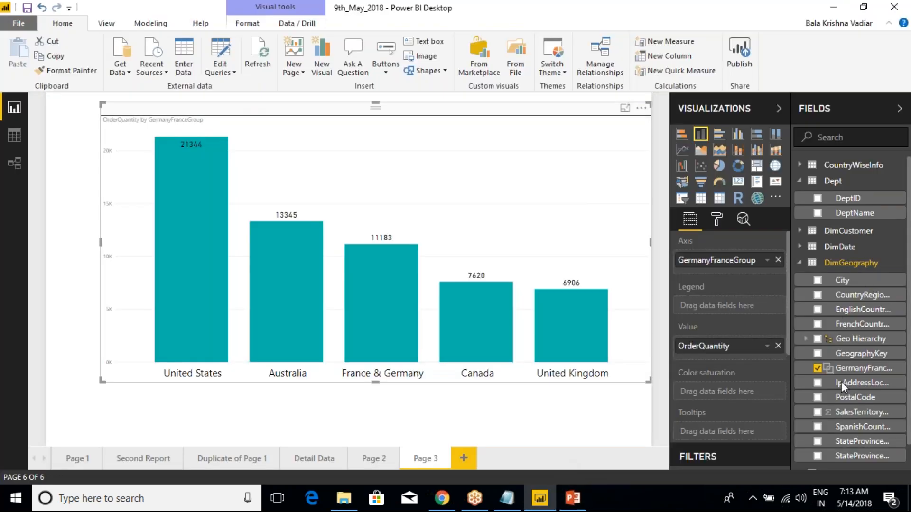
{"action": "left_click", "coordinate": [691, 508]}
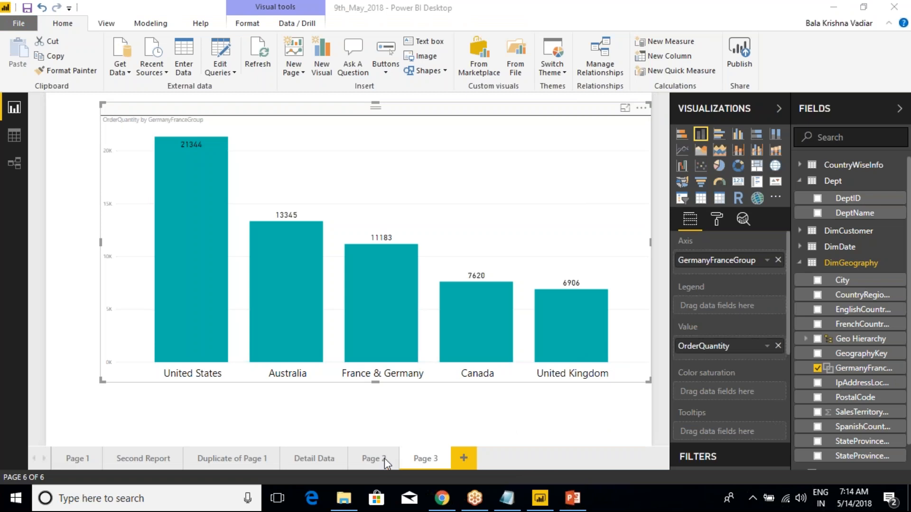
Check the pending New Group entry in the Class Notes file in Notepad and return to the Power BI report
{"action": "mouse_move", "coordinate": [540, 502]}
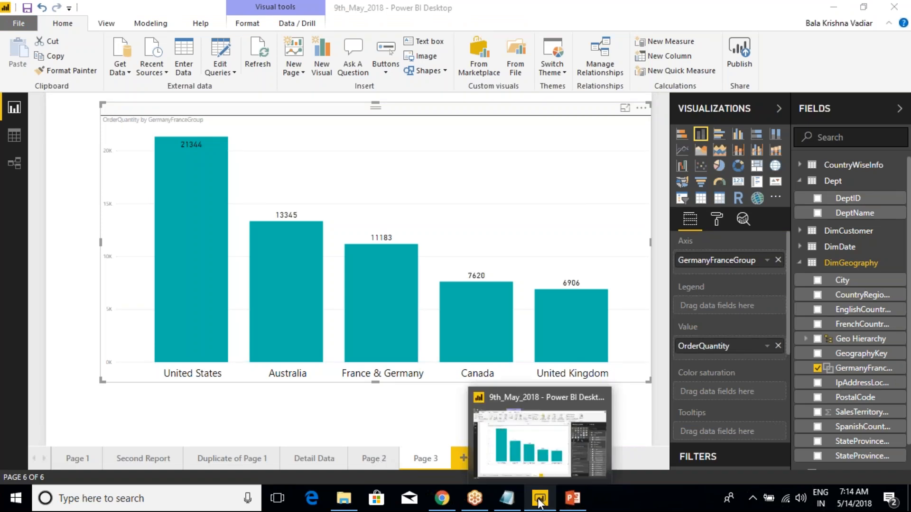
{"action": "left_click", "coordinate": [557, 459]}
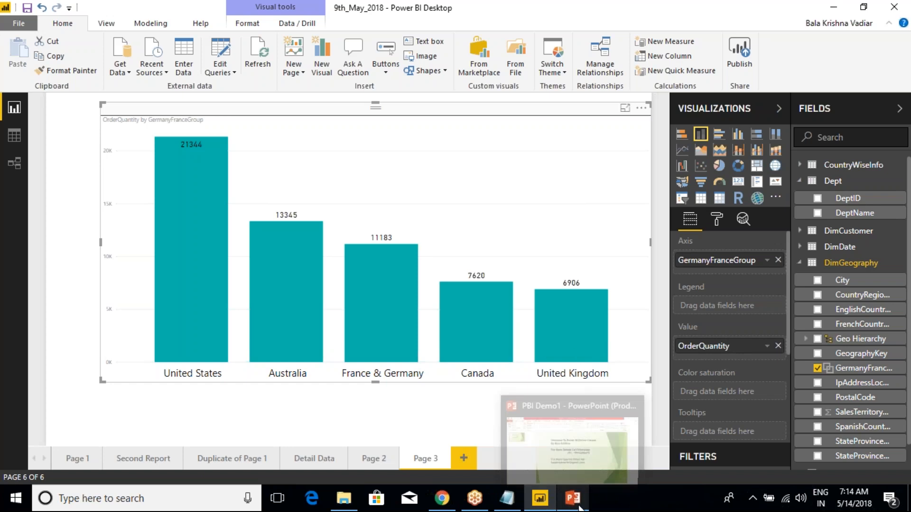
{"action": "mouse_move", "coordinate": [506, 502]}
{"action": "left_click", "coordinate": [509, 452]}
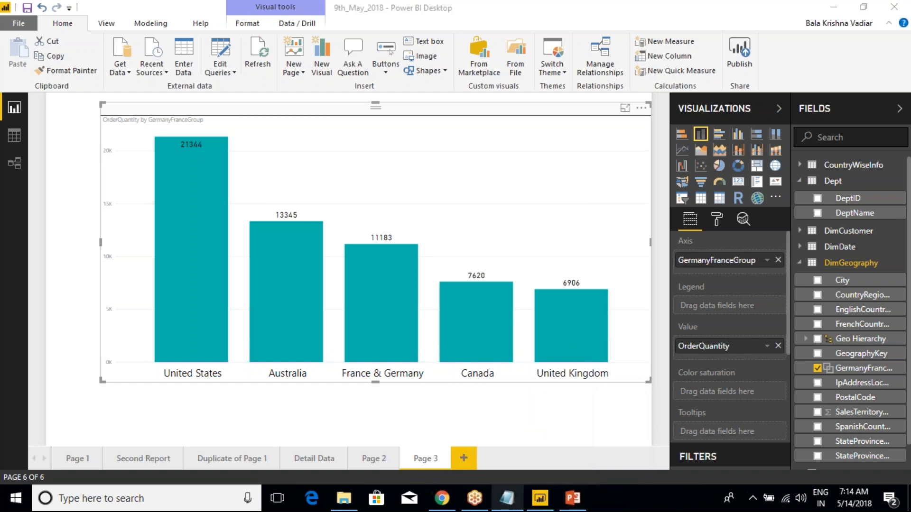
{"action": "mouse_move", "coordinate": [540, 497]}
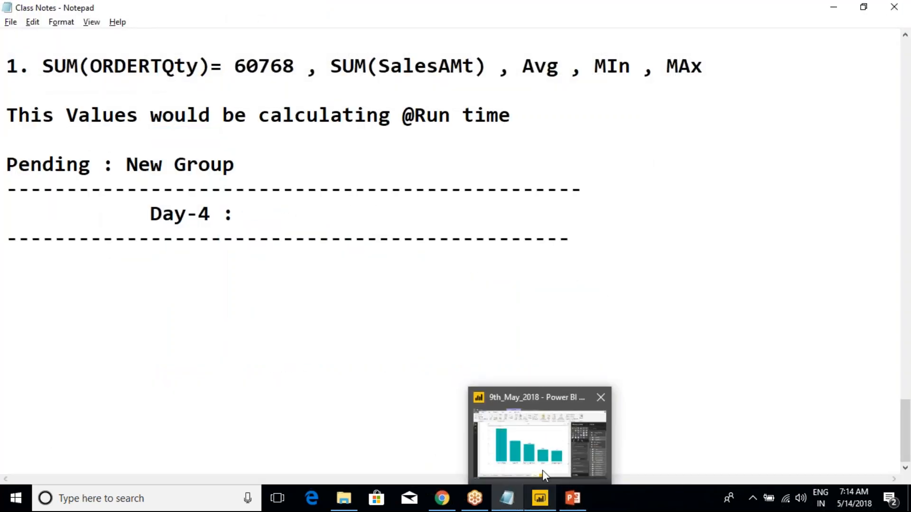
{"action": "left_click", "coordinate": [542, 470]}
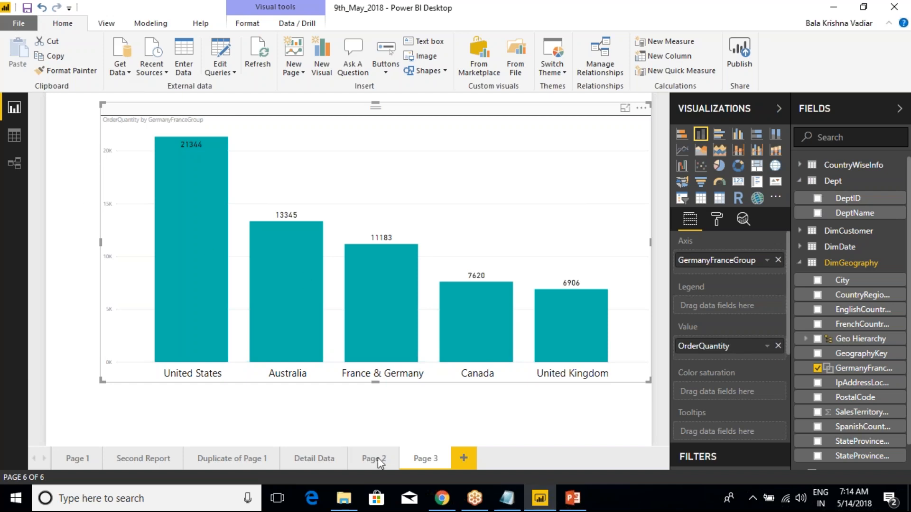
{"action": "key", "text": "alt+Tab"}
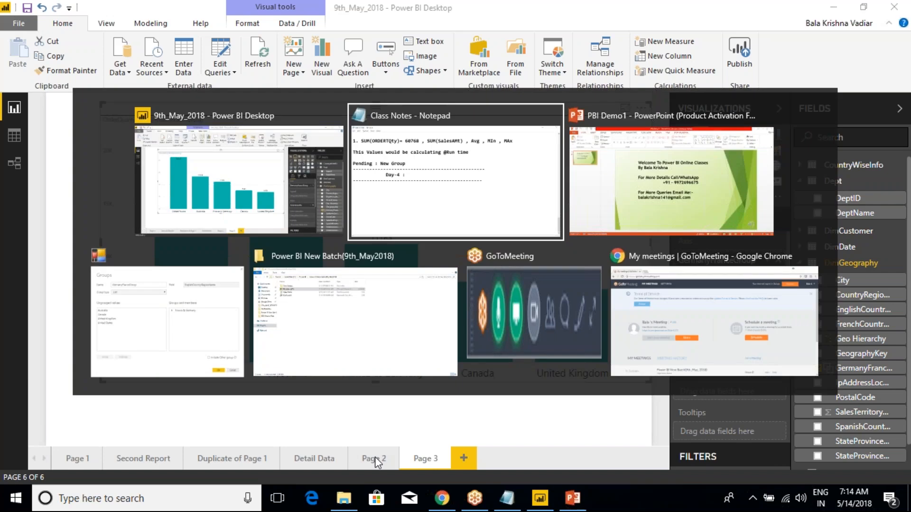
{"action": "key", "text": "alt+Tab"}
{"action": "key", "text": "alt+Tab"}
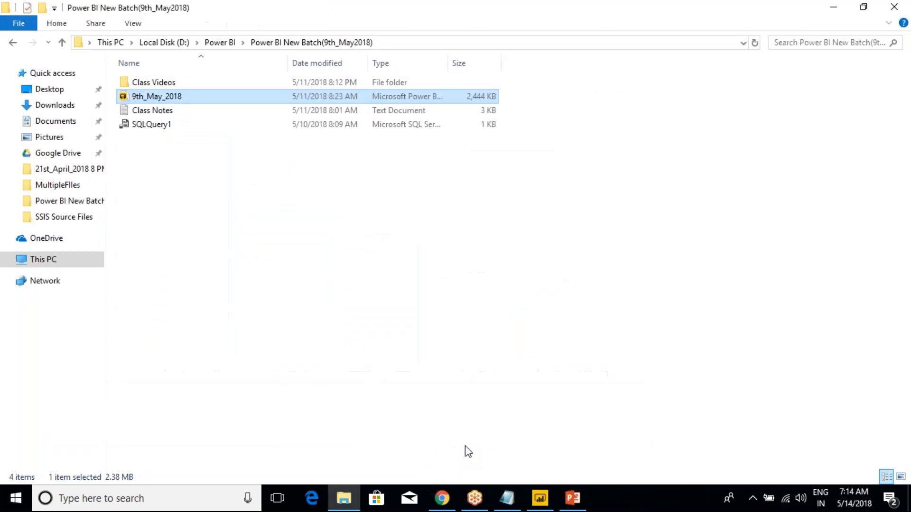
{"action": "key", "text": "super+d"}
{"action": "right_click", "coordinate": [429, 255]}
{"action": "left_click", "coordinate": [460, 290]}
{"action": "right_click", "coordinate": [388, 233]}
{"action": "left_click", "coordinate": [409, 272]}
{"action": "right_click", "coordinate": [374, 232]}
{"action": "left_click", "coordinate": [411, 274]}
{"action": "right_click", "coordinate": [360, 220]}
{"action": "left_click", "coordinate": [401, 260]}
{"action": "right_click", "coordinate": [350, 217]}
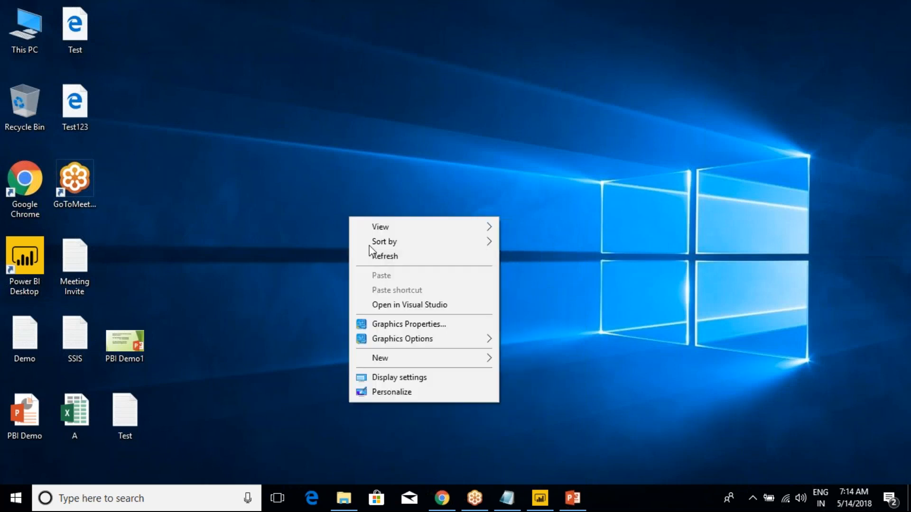
{"action": "left_click", "coordinate": [377, 257]}
Bring up the 9th_May_2018 report, view the PBI Demo1 slide in PowerPoint and return to the Power BI report
{"action": "mouse_move", "coordinate": [545, 499]}
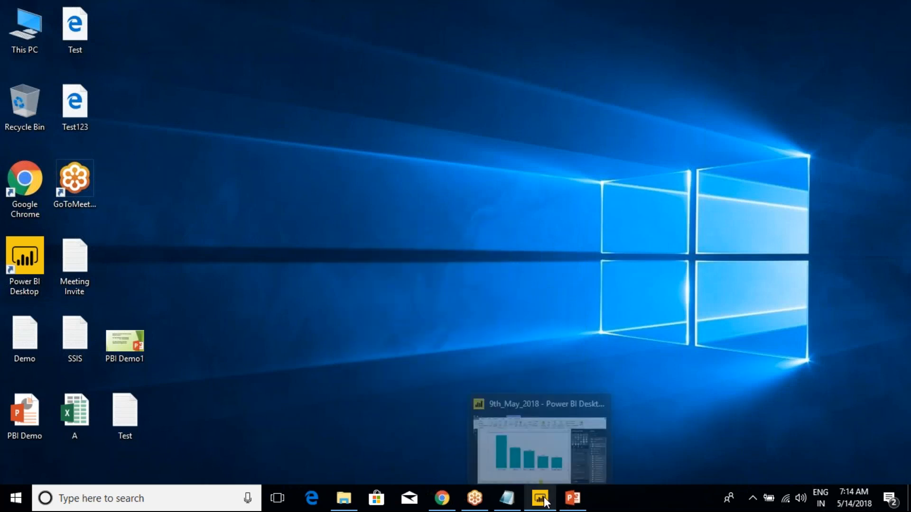
{"action": "left_click", "coordinate": [535, 438]}
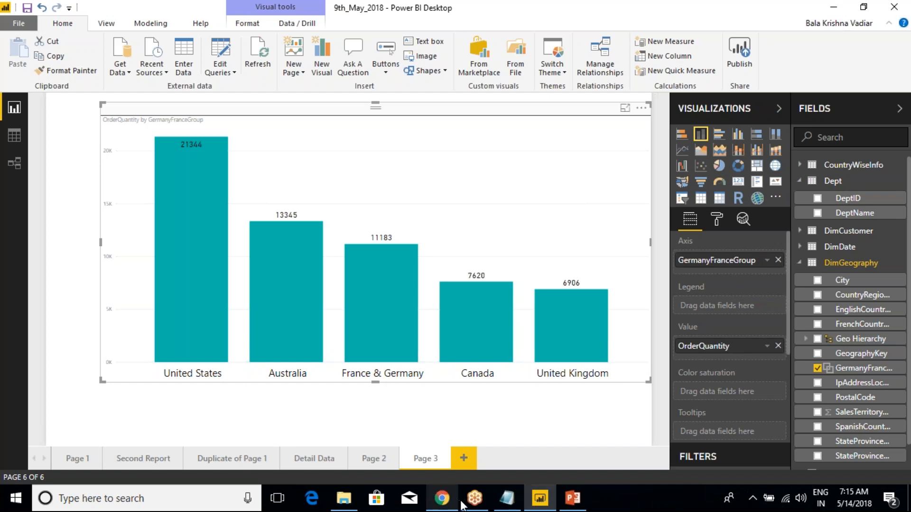
{"action": "mouse_move", "coordinate": [573, 498]}
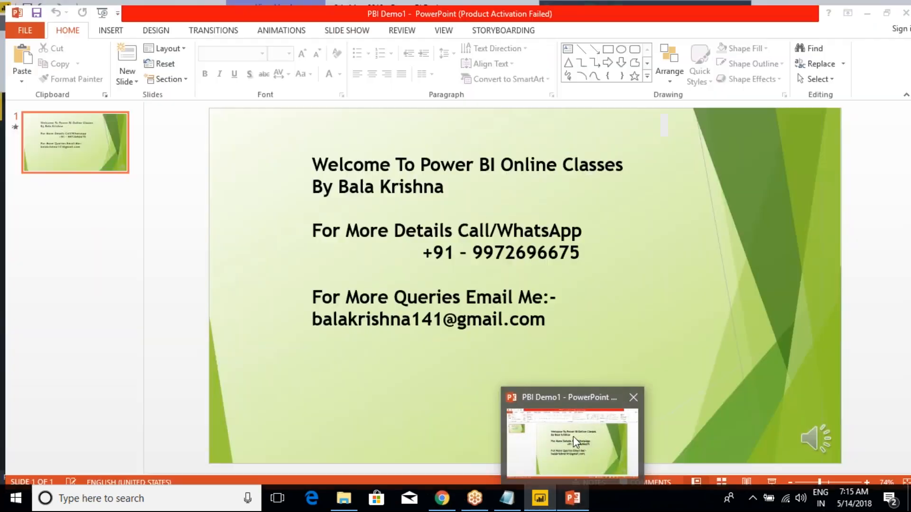
{"action": "left_click", "coordinate": [573, 437]}
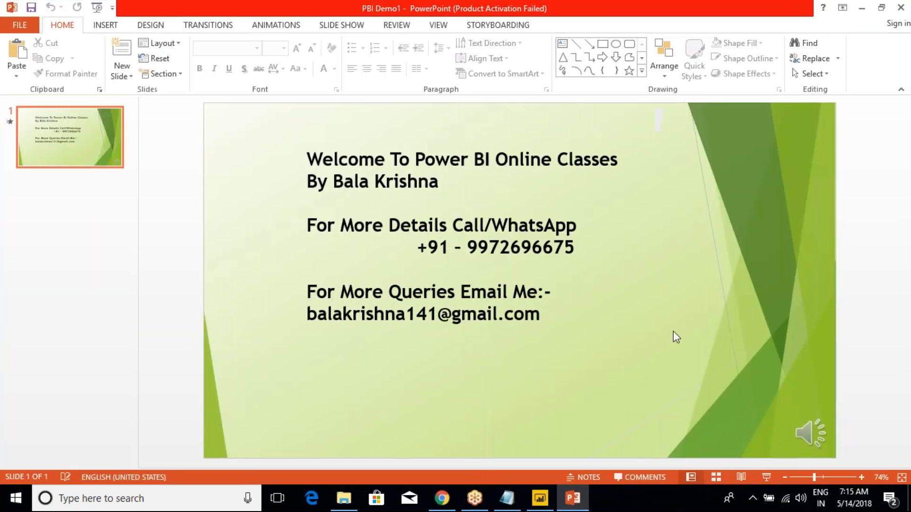
{"action": "left_click", "coordinate": [862, 8]}
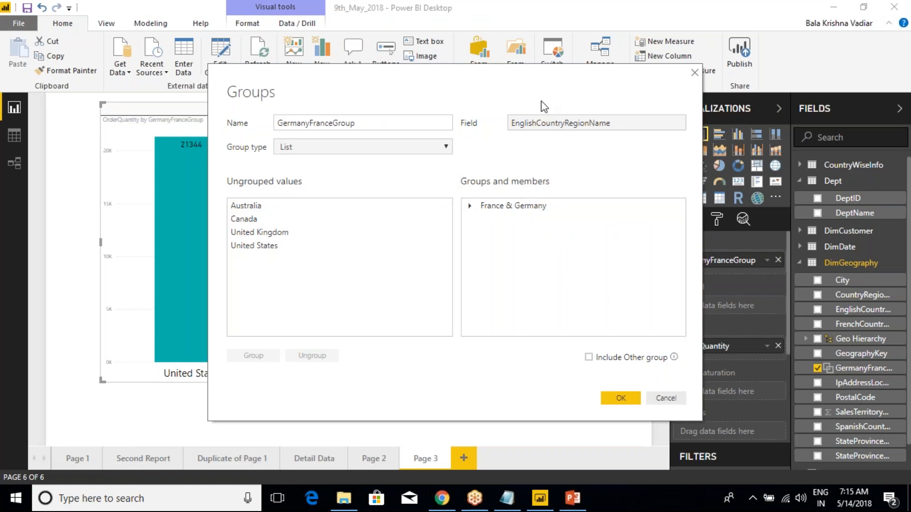
Close the GermanyFranceGroup definition without changes and temporarily mark the United States and Australia labels on the chart
{"action": "left_click", "coordinate": [621, 399]}
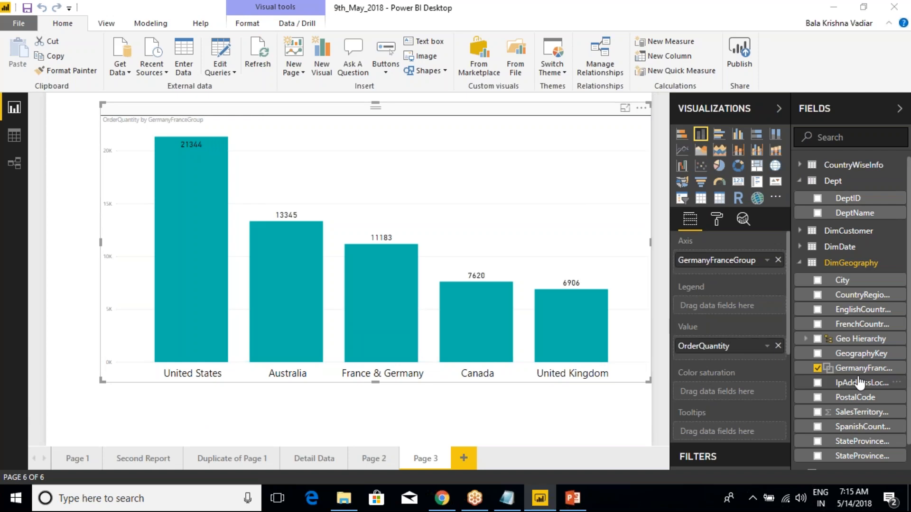
{"action": "left_click", "coordinate": [421, 407]}
{"action": "left_click", "coordinate": [454, 149]}
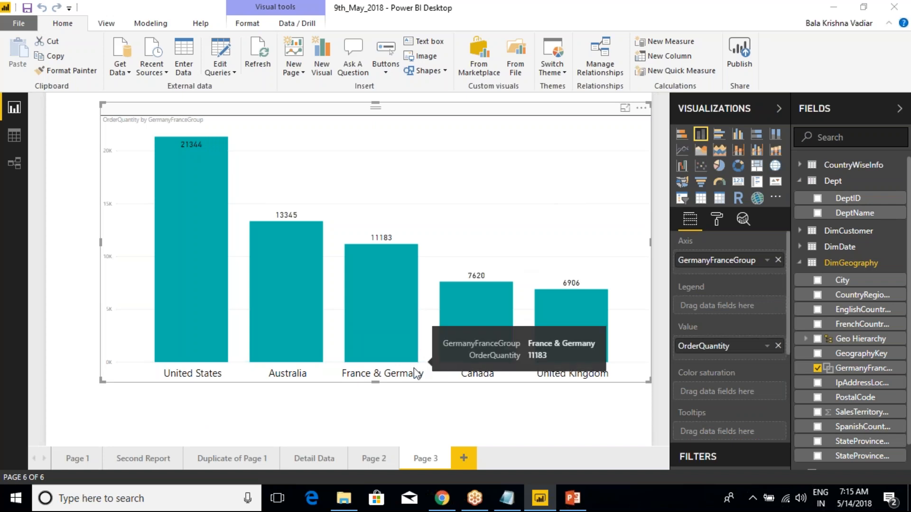
{"action": "key", "text": "ctrl+2"}
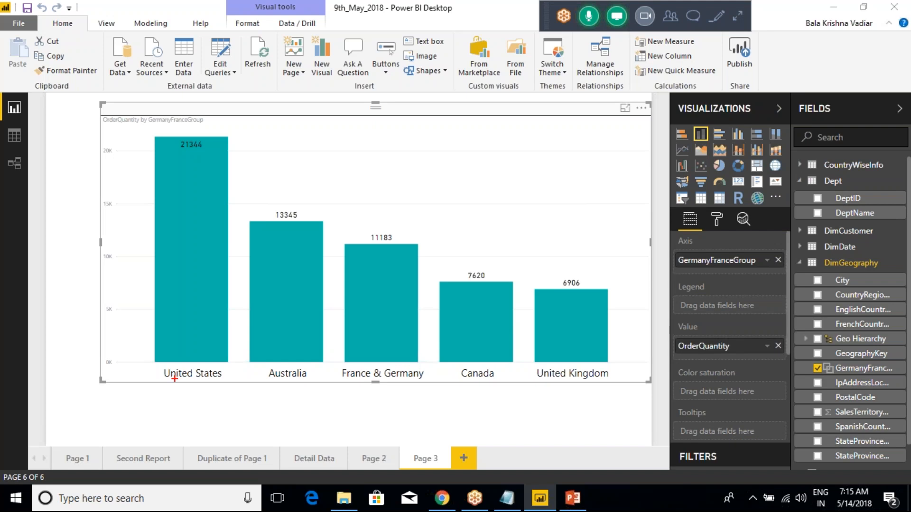
{"action": "left_click_drag", "start_coordinate": [158, 368], "coordinate": [314, 401]}
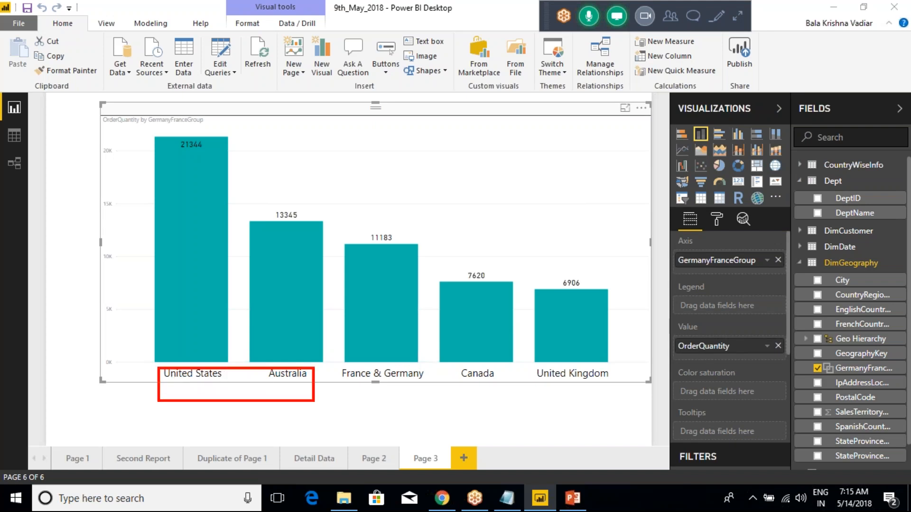
{"action": "key", "text": "Escape"}
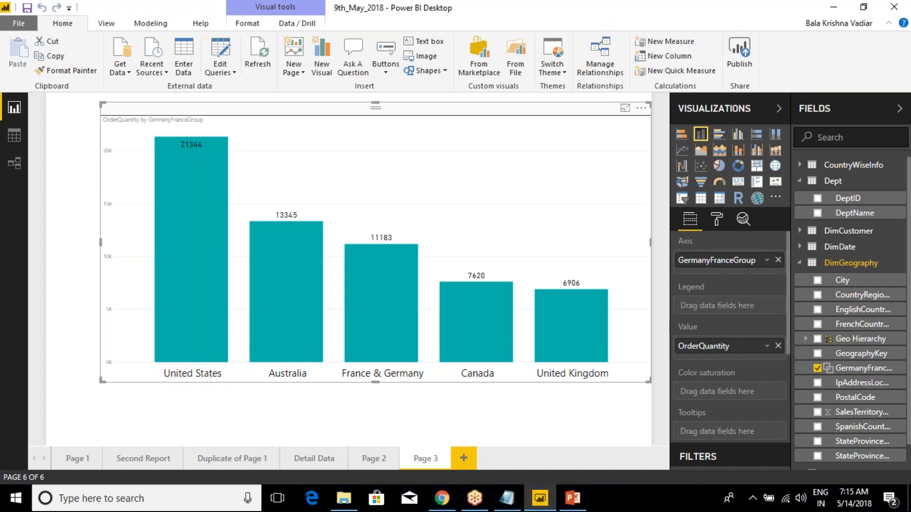
Edit the GermanyFranceGroup definition and combine Australia and Canada into a group named Australia & Canada
{"action": "right_click", "coordinate": [896, 372]}
{"action": "left_click", "coordinate": [843, 350]}
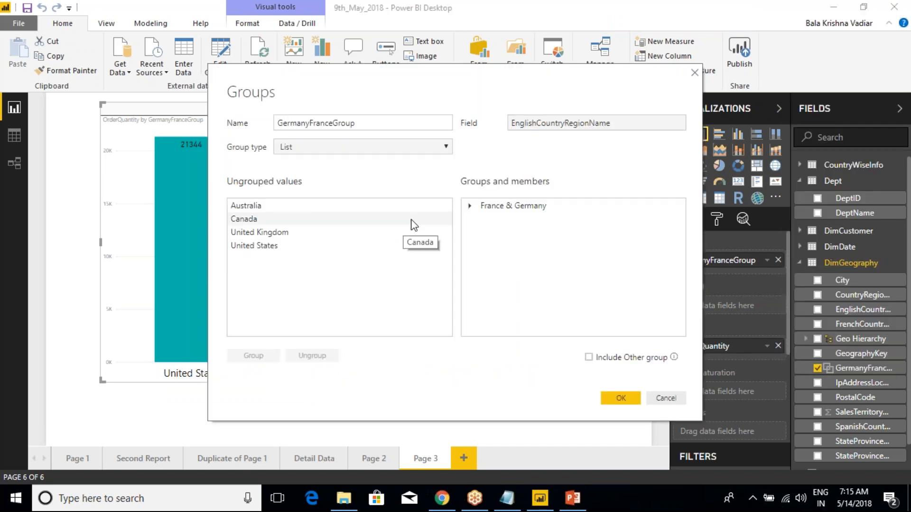
{"action": "left_click", "coordinate": [251, 208]}
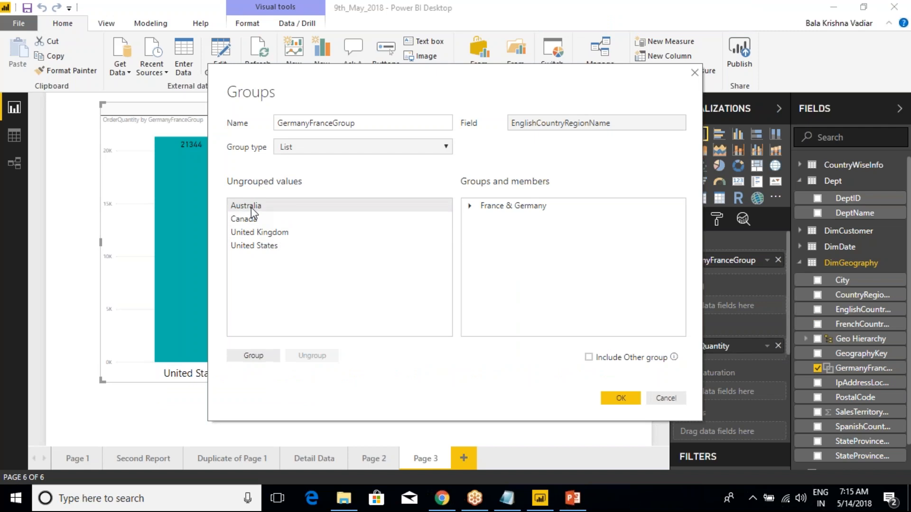
{"action": "left_click", "coordinate": [249, 220], "text": "ctrl"}
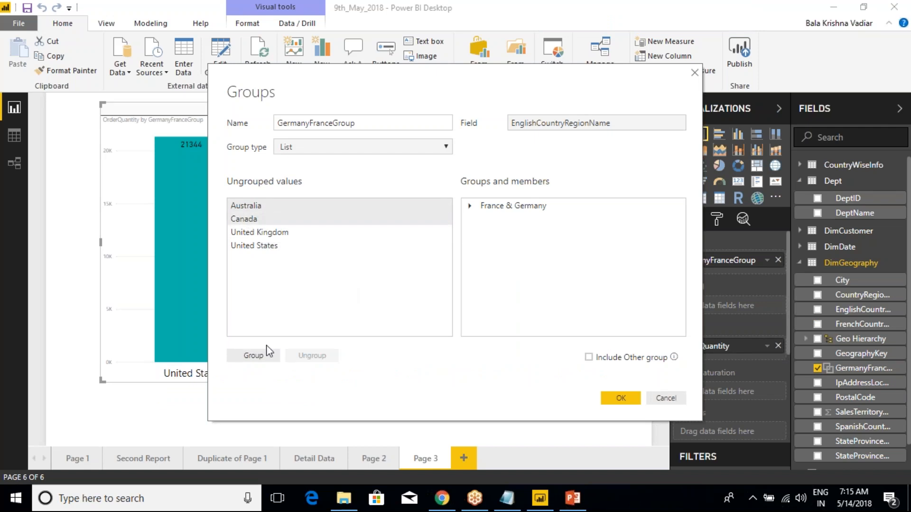
{"action": "left_click", "coordinate": [253, 355]}
{"action": "left_click", "coordinate": [553, 207]}
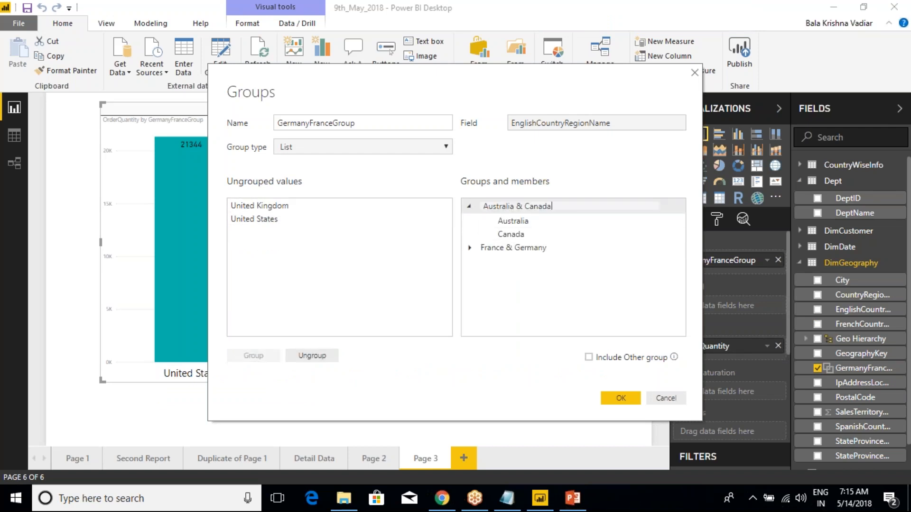
Rename the group field as Testing Groups
{"action": "left_click_drag", "start_coordinate": [375, 123], "coordinate": [281, 122]}
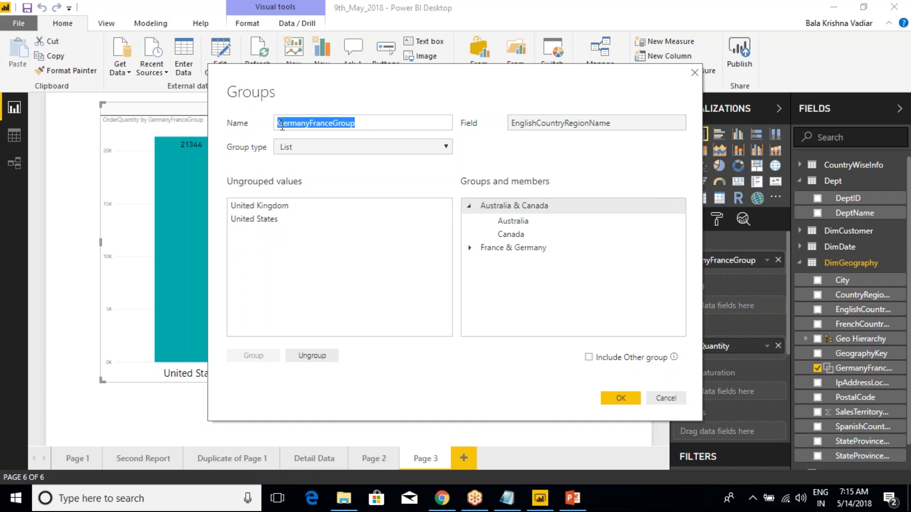
{"action": "key", "text": "BackSpace"}
{"action": "type", "text": "G"}
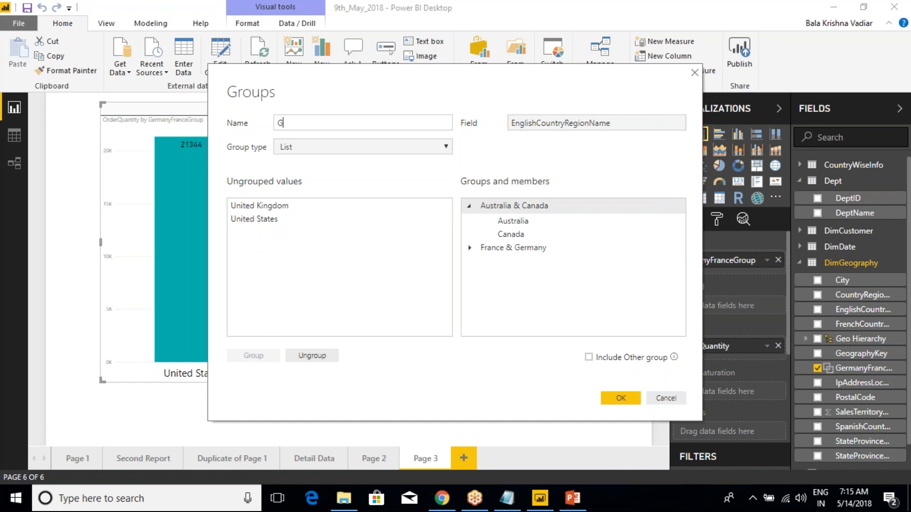
{"action": "key", "text": "BackSpace"}
{"action": "type", "text": "Testing Groups"}
Mark the ungrouped United Kingdom and United States values, include the Other group for them and apply the group definition
{"action": "mouse_move", "coordinate": [565, 327]}
{"action": "left_mouse_down"}
{"action": "mouse_move", "coordinate": [610, 354]}
{"action": "mouse_move", "coordinate": [690, 378]}
{"action": "left_mouse_up"}
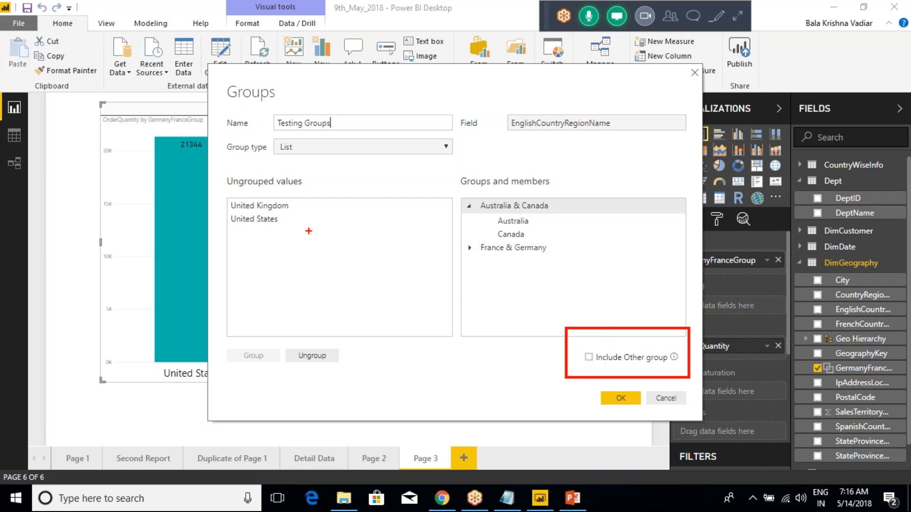
{"action": "mouse_move", "coordinate": [310, 193]}
{"action": "left_mouse_down"}
{"action": "mouse_move", "coordinate": [303, 211]}
{"action": "mouse_move", "coordinate": [330, 227]}
{"action": "mouse_move", "coordinate": [306, 193]}
{"action": "mouse_move", "coordinate": [221, 210]}
{"action": "mouse_move", "coordinate": [295, 228]}
{"action": "left_mouse_up"}
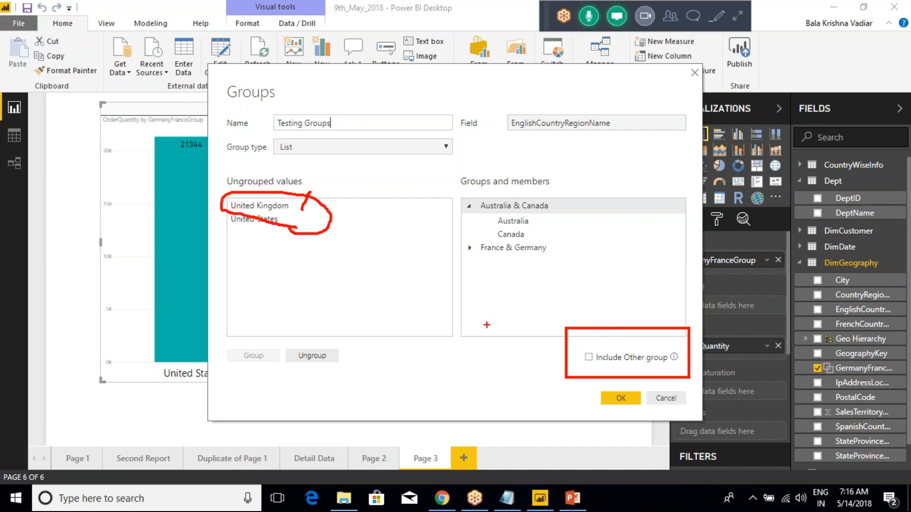
{"action": "left_click", "coordinate": [589, 358]}
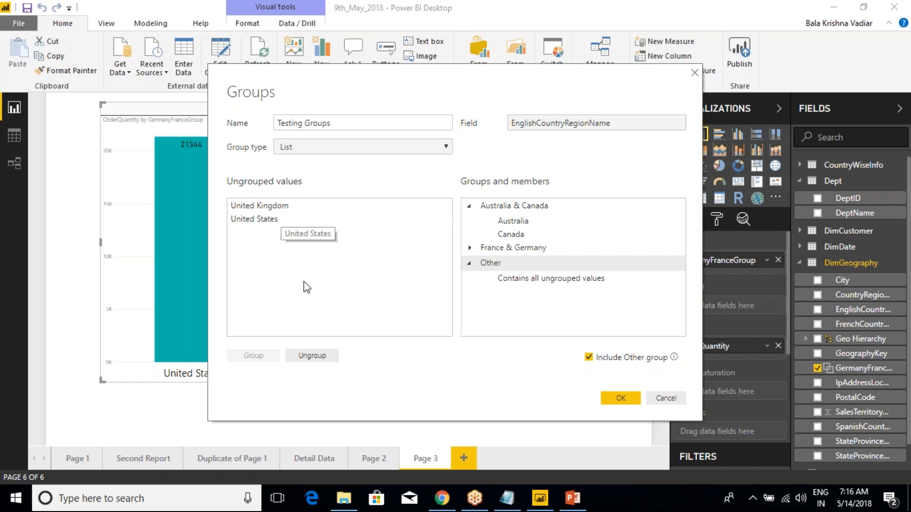
{"action": "left_click", "coordinate": [613, 397]}
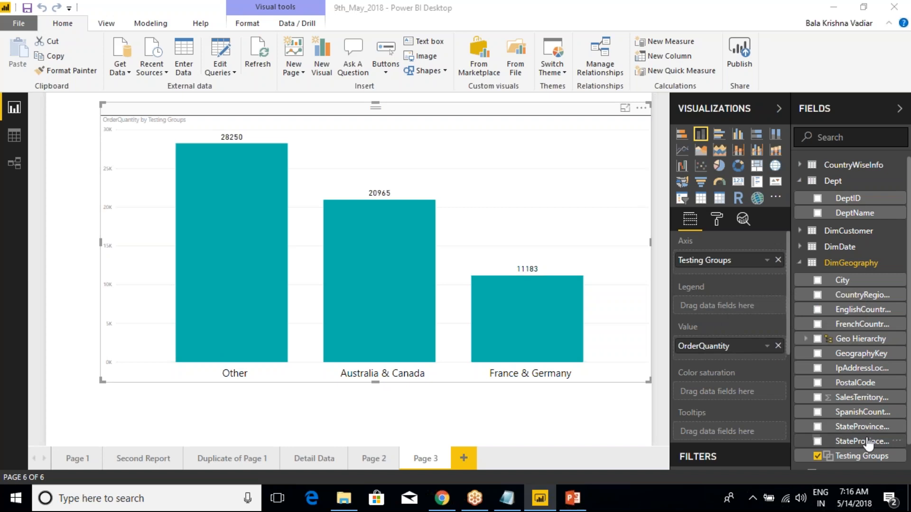
Review the Testing Groups definition without changing it and look through the field's available options
{"action": "scroll", "coordinate": [892, 432], "scroll_direction": "down", "scroll_amount": 1}
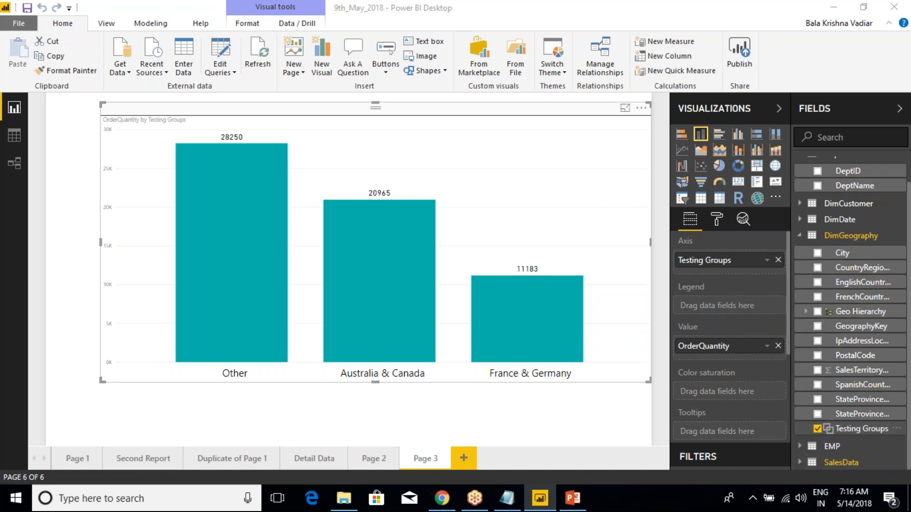
{"action": "right_click", "coordinate": [903, 430]}
{"action": "left_click", "coordinate": [828, 400]}
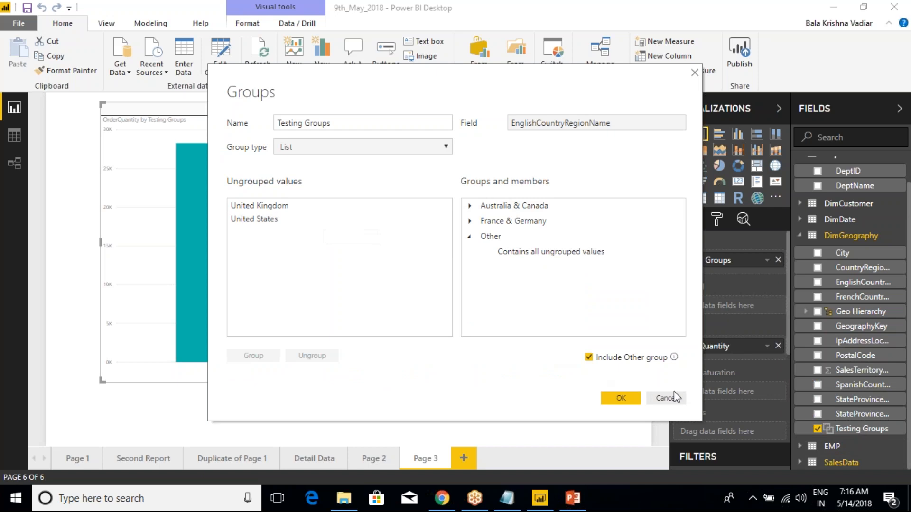
{"action": "left_click", "coordinate": [674, 404]}
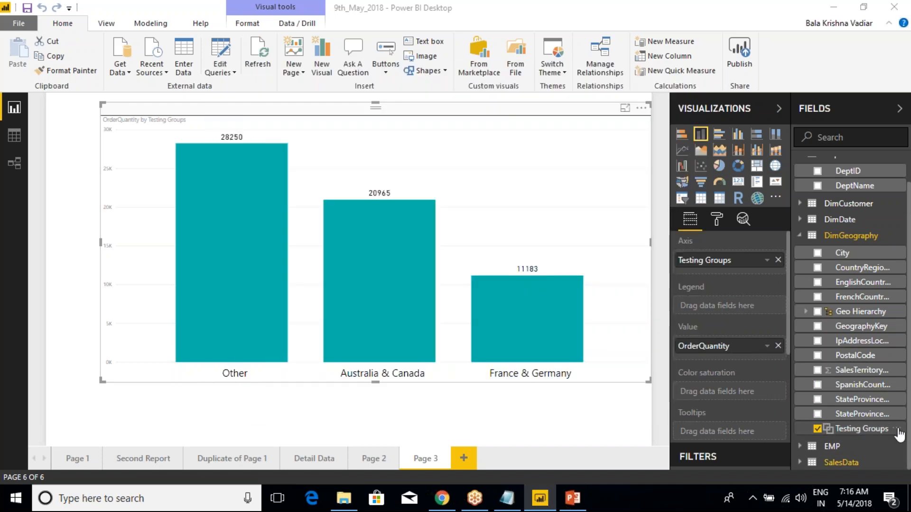
{"action": "left_click", "coordinate": [896, 429]}
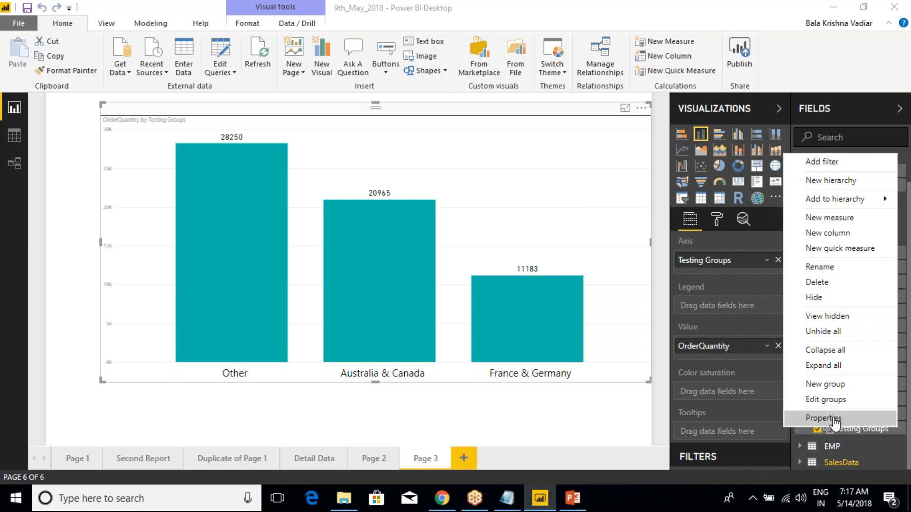
{"action": "left_click", "coordinate": [811, 417]}
{"action": "left_click", "coordinate": [774, 108]}
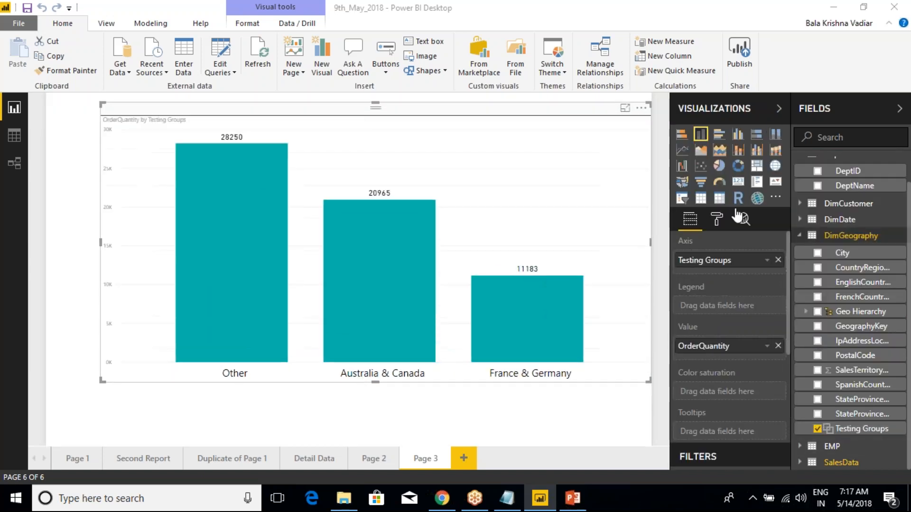
Point out the Fields, Filters and Visualizations areas of the report with temporary rectangles
{"action": "mouse_move", "coordinate": [792, 82]}
{"action": "left_mouse_down"}
{"action": "mouse_move", "coordinate": [806, 155]}
{"action": "mouse_move", "coordinate": [909, 473]}
{"action": "left_mouse_up"}
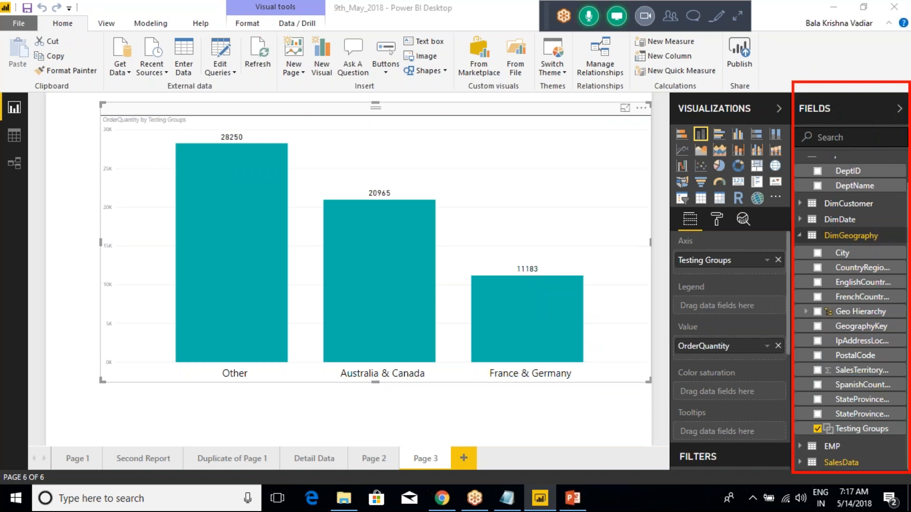
{"action": "mouse_move", "coordinate": [647, 244]}
{"action": "left_mouse_down"}
{"action": "mouse_move", "coordinate": [715, 256]}
{"action": "mouse_move", "coordinate": [765, 355]}
{"action": "mouse_move", "coordinate": [786, 476]}
{"action": "left_mouse_up"}
{"action": "key", "text": "Escape"}
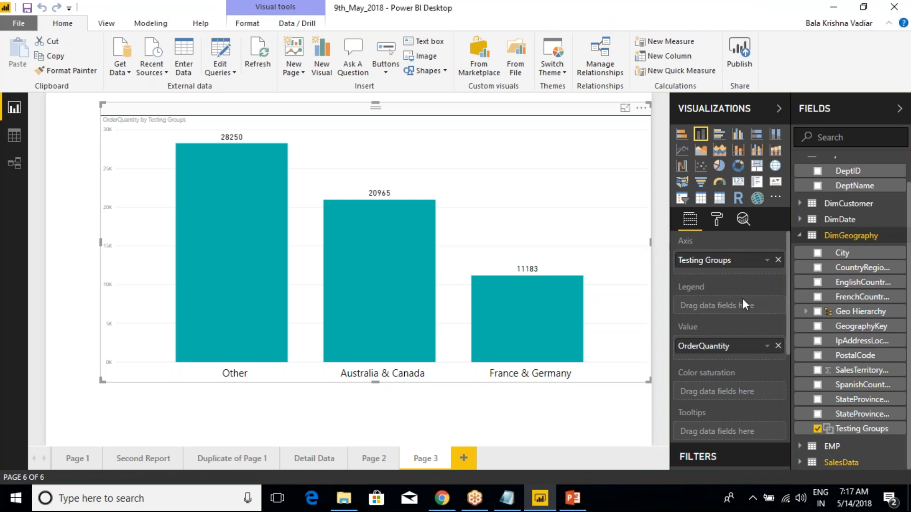
{"action": "scroll", "coordinate": [742, 297], "scroll_direction": "down", "scroll_amount": 5}
{"action": "key", "text": "ctrl+2"}
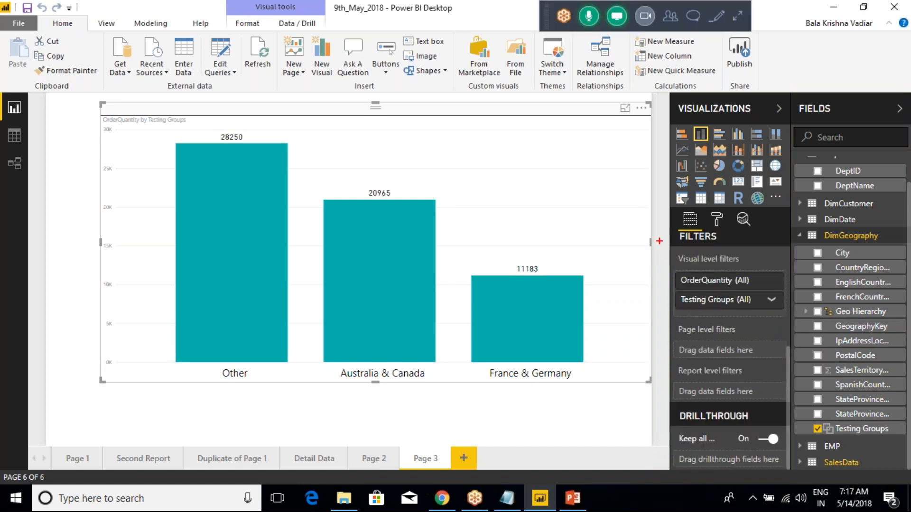
{"action": "mouse_move", "coordinate": [654, 231]}
{"action": "left_mouse_down"}
{"action": "mouse_move", "coordinate": [796, 401]}
{"action": "mouse_move", "coordinate": [794, 472]}
{"action": "left_mouse_up"}
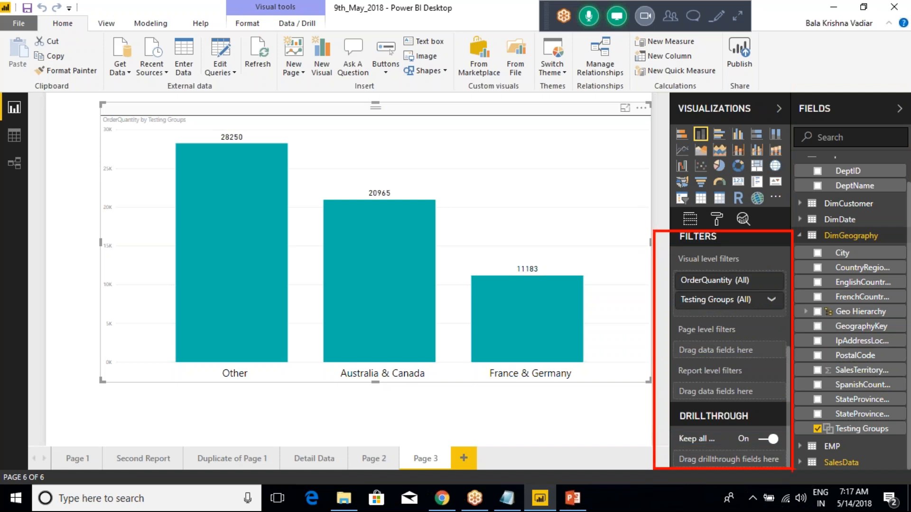
{"action": "key", "text": "Escape"}
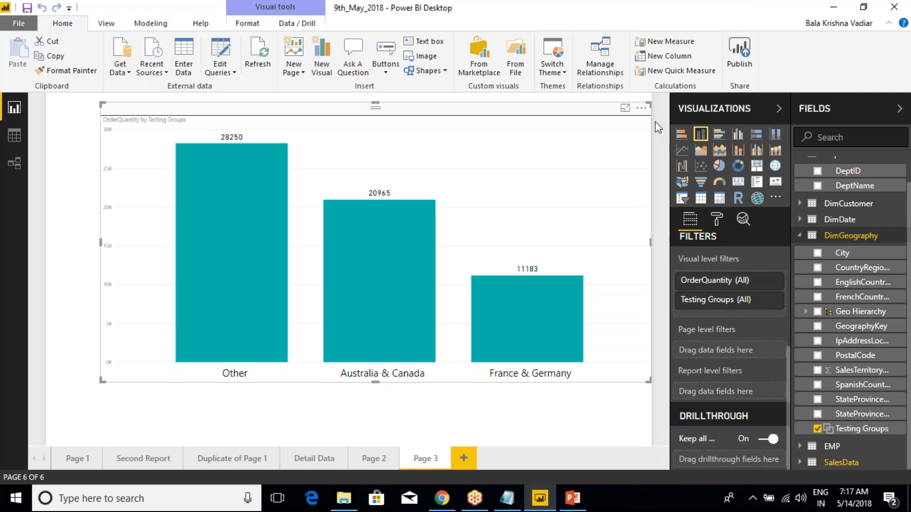
{"action": "key", "text": "ctrl+2"}
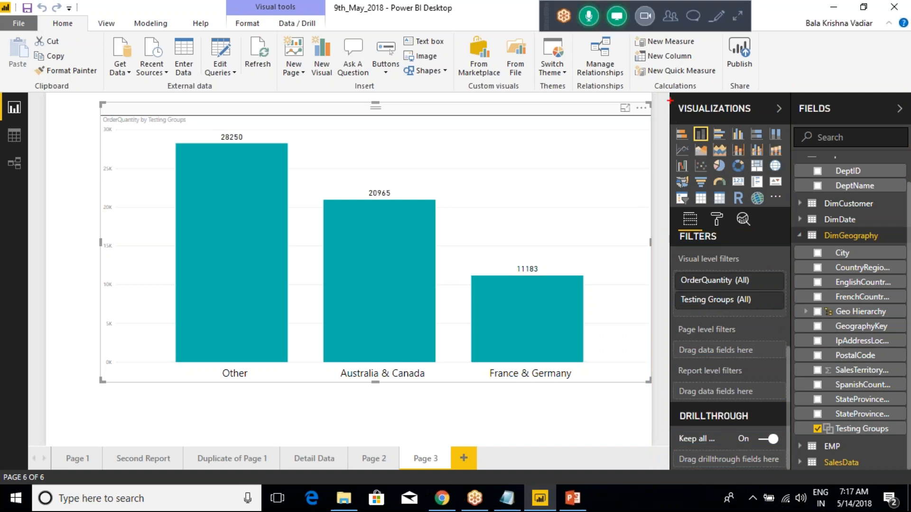
{"action": "left_click_drag", "start_coordinate": [662, 91], "coordinate": [784, 234]}
{"action": "key", "text": "Escape"}
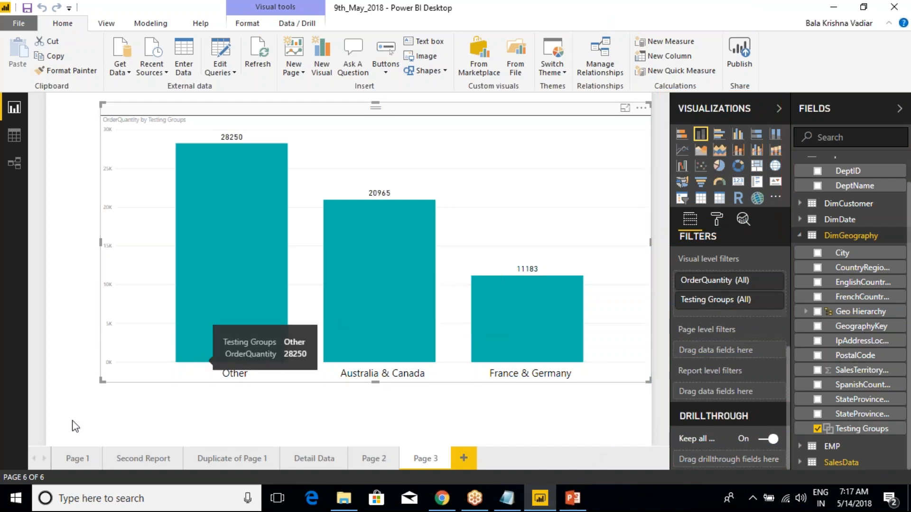
View Page 1 of the report with its page options and switch to the Data view
{"action": "left_click", "coordinate": [65, 460]}
{"action": "right_click", "coordinate": [69, 463]}
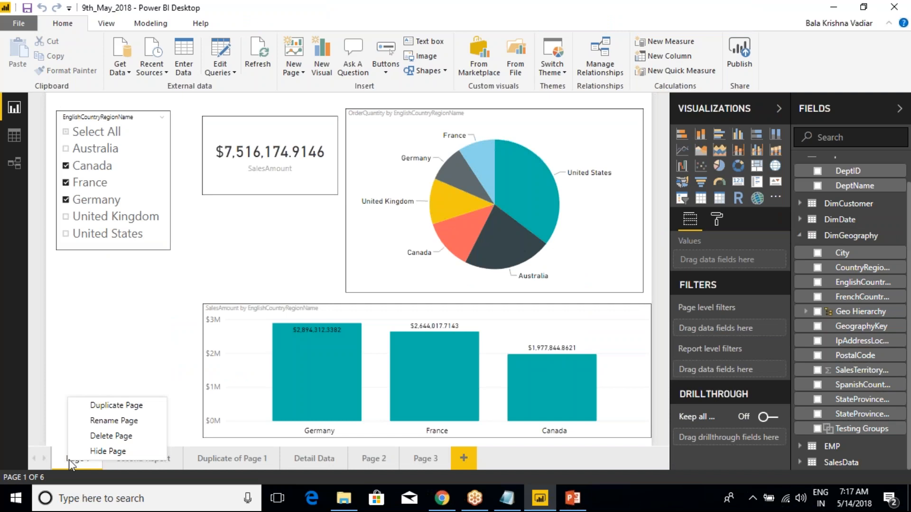
{"action": "left_click", "coordinate": [112, 319]}
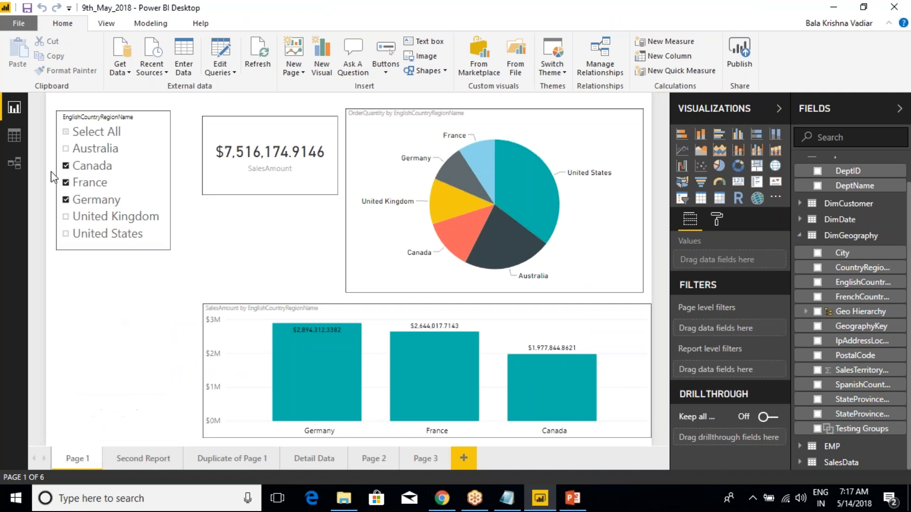
{"action": "left_click", "coordinate": [15, 136]}
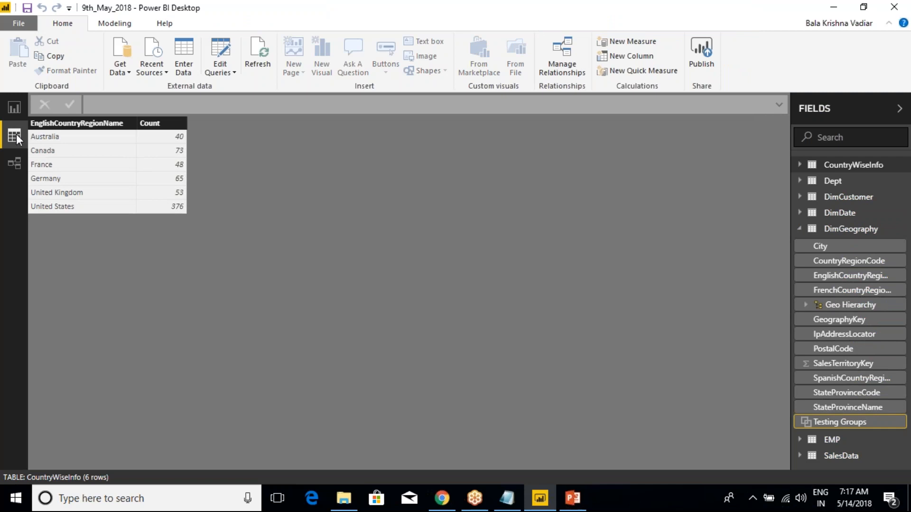
View the DimGeography and DimDate table data, the Page 1 report and the relationships diagram
{"action": "left_click", "coordinate": [837, 229]}
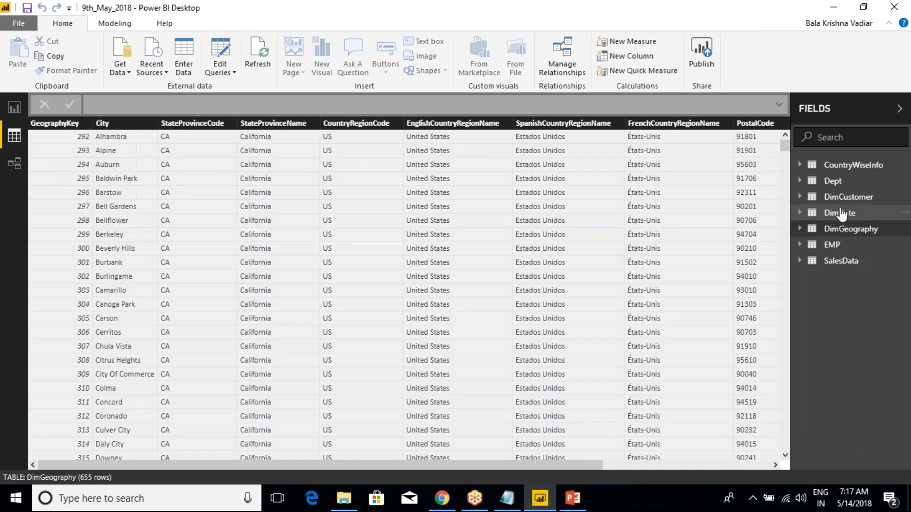
{"action": "left_click", "coordinate": [840, 213]}
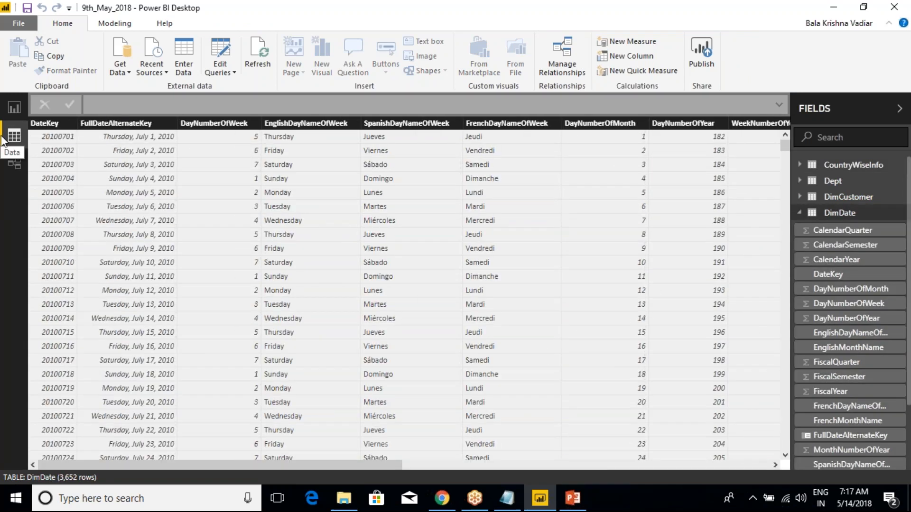
{"action": "left_click", "coordinate": [15, 110]}
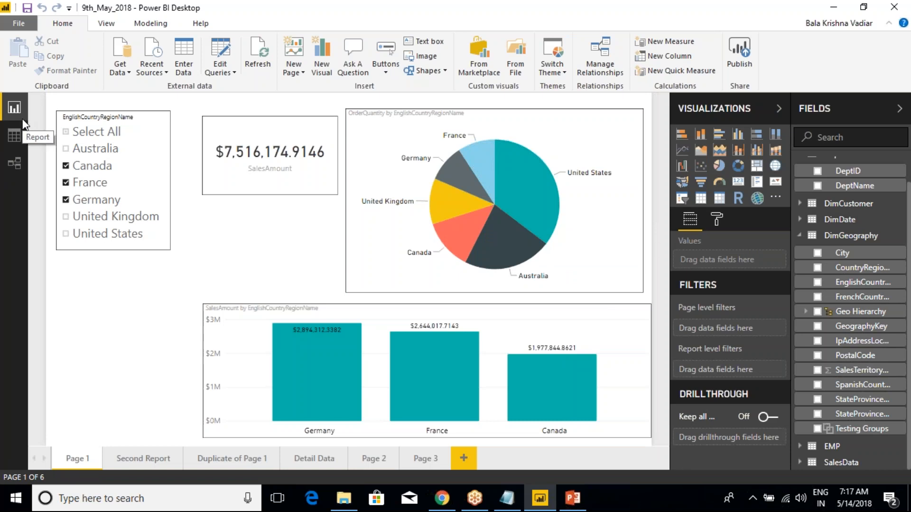
{"action": "left_click", "coordinate": [16, 167]}
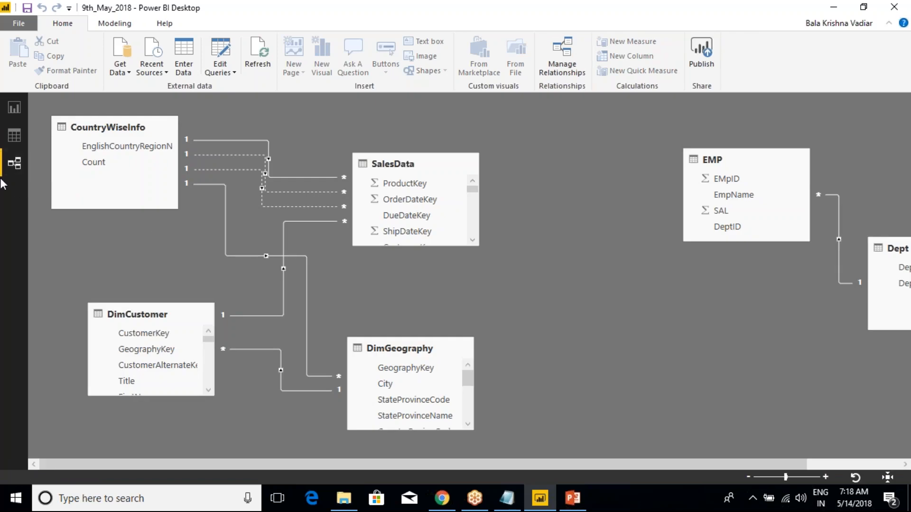
{"action": "left_click_drag", "start_coordinate": [248, 465], "coordinate": [100, 376]}
Switch to the Class Notes file in Notepad and add a "New Groups" line under the Day-4 heading
{"action": "left_click", "coordinate": [507, 498]}
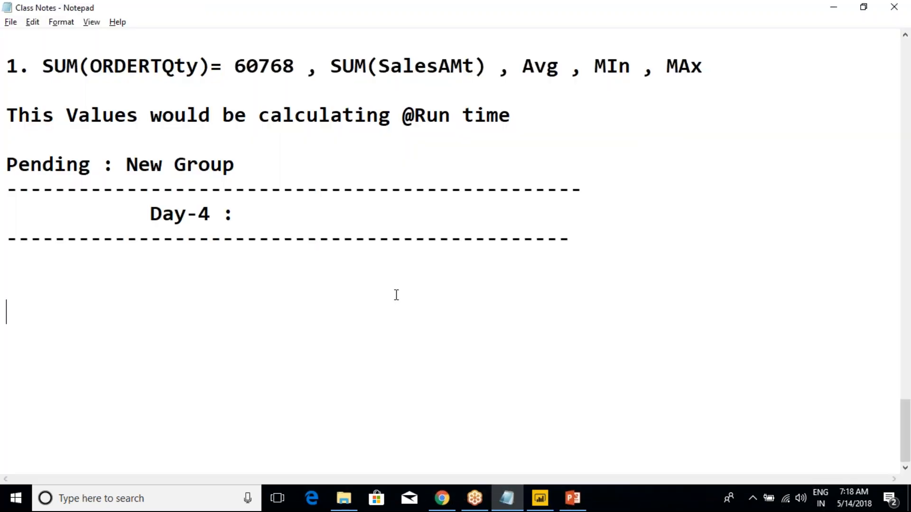
{"action": "left_click", "coordinate": [588, 244]}
{"action": "key", "text": "Return"}
{"action": "type", "text": "New Gr"}
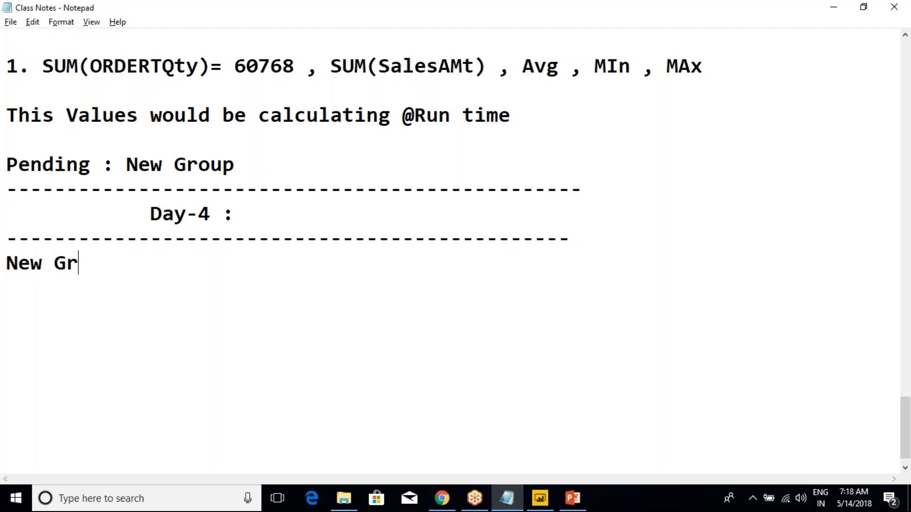
{"action": "type", "text": "oups"}
{"action": "key", "text": "Return"}
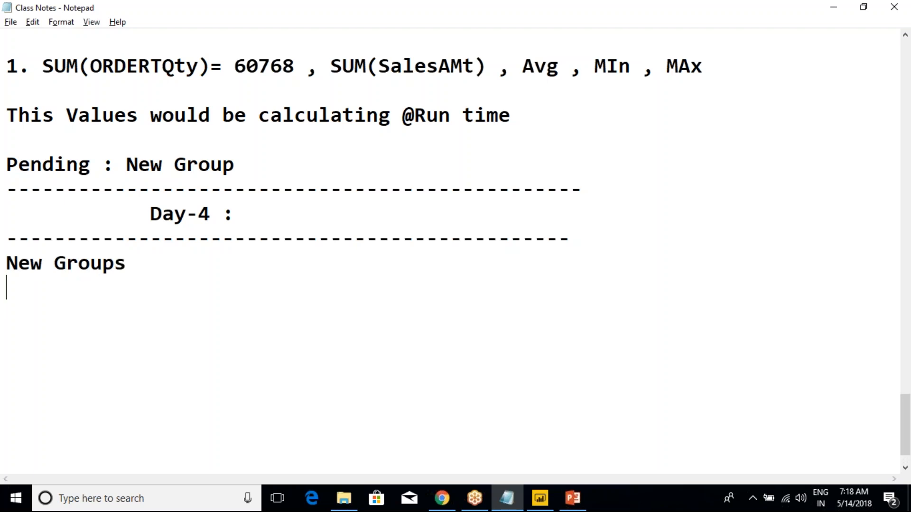
Add the line "Relationships Tab/ Data Modelling" below New Groups in the notes
{"action": "type", "text": "Rela"}
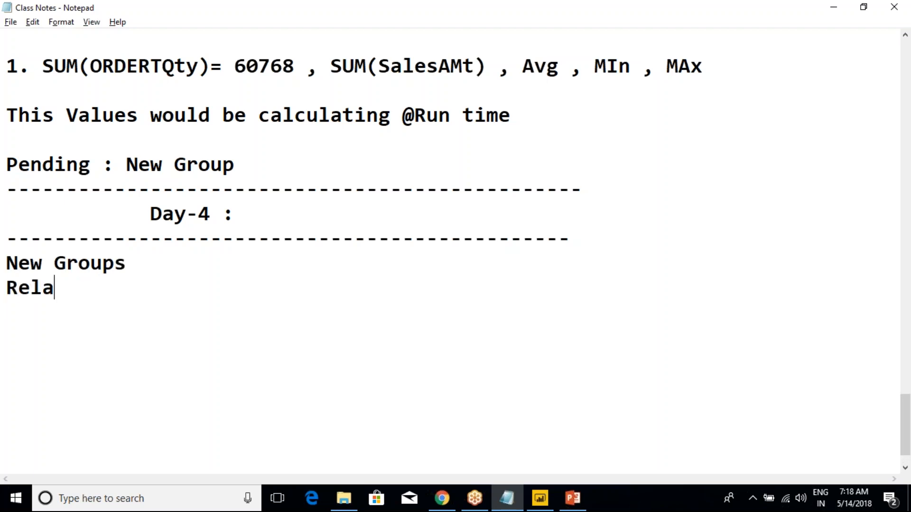
{"action": "type", "text": "tionships"}
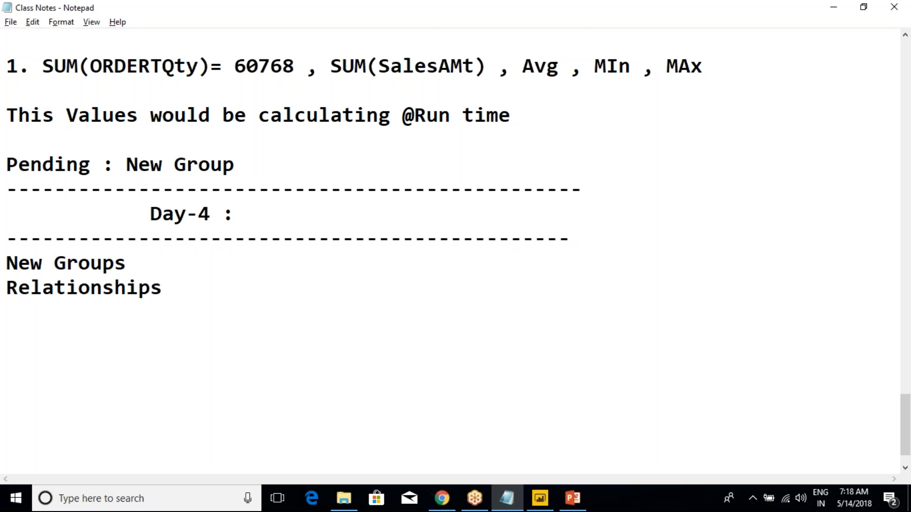
{"action": "type", "text": " Tab/ Data "}
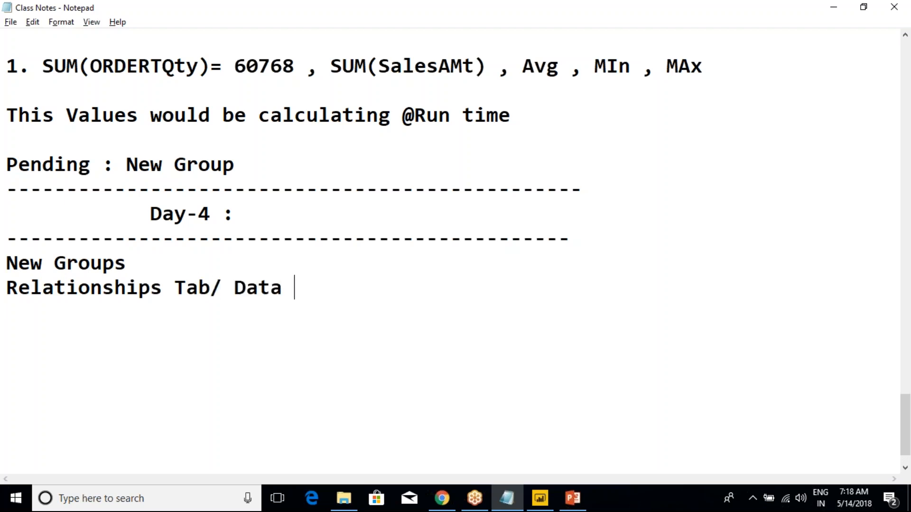
{"action": "type", "text": "Modelling"}
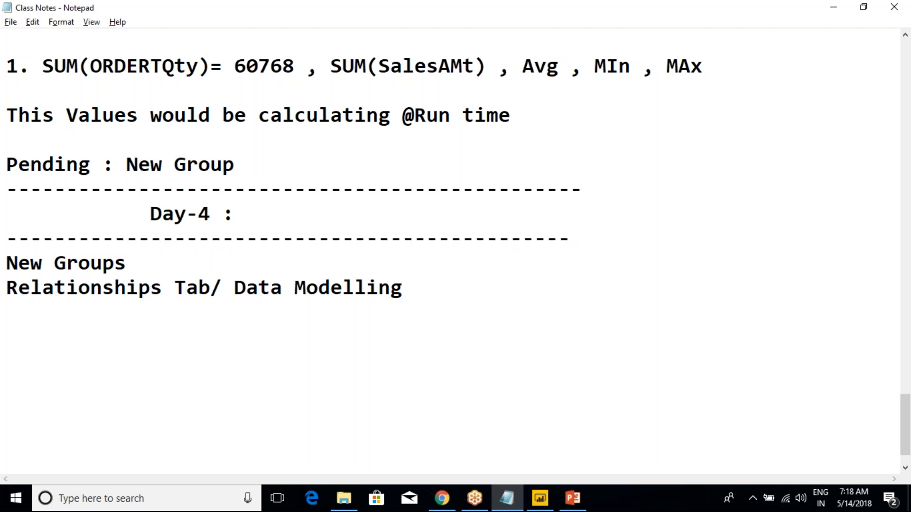
{"action": "key", "text": "Return"}
Switch back to Power BI Desktop and reposition the EMP and Dept tables higher in the relationships diagram
{"action": "key", "text": "alt+Tab"}
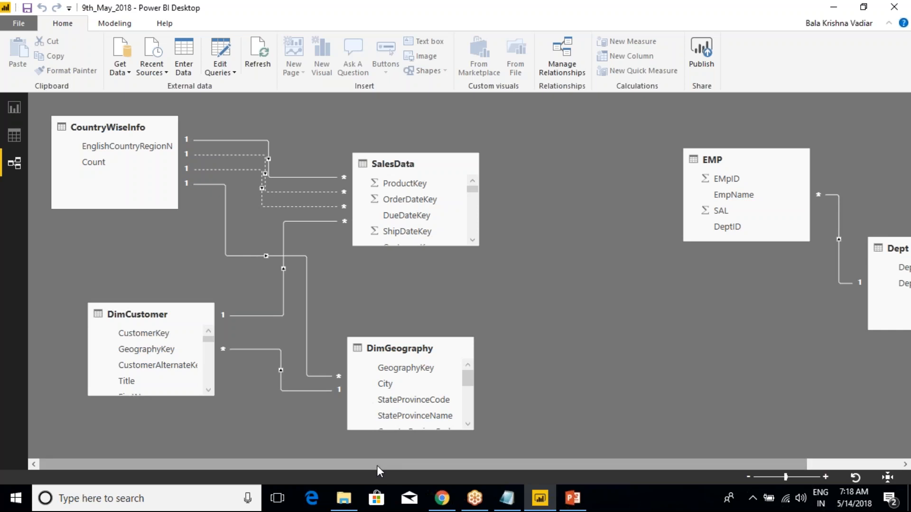
{"action": "left_click_drag", "start_coordinate": [377, 466], "coordinate": [656, 471]}
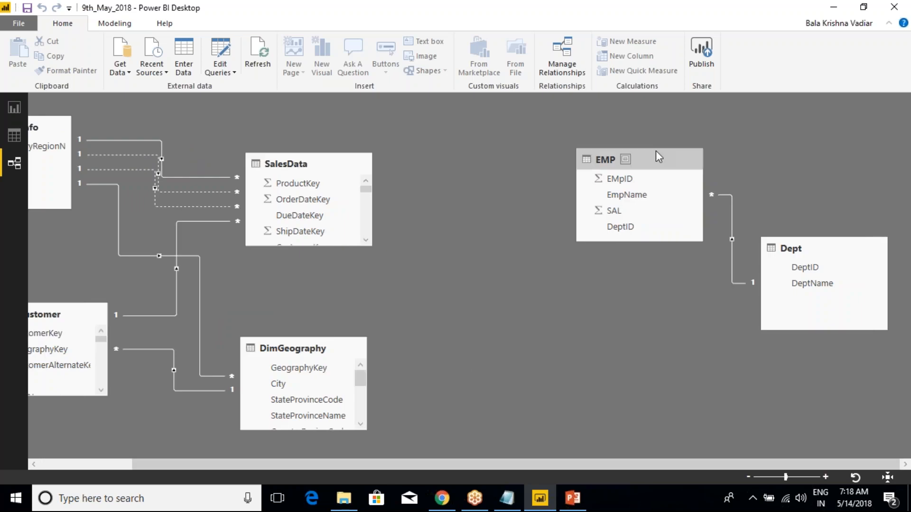
{"action": "left_click_drag", "start_coordinate": [657, 152], "coordinate": [542, 120]}
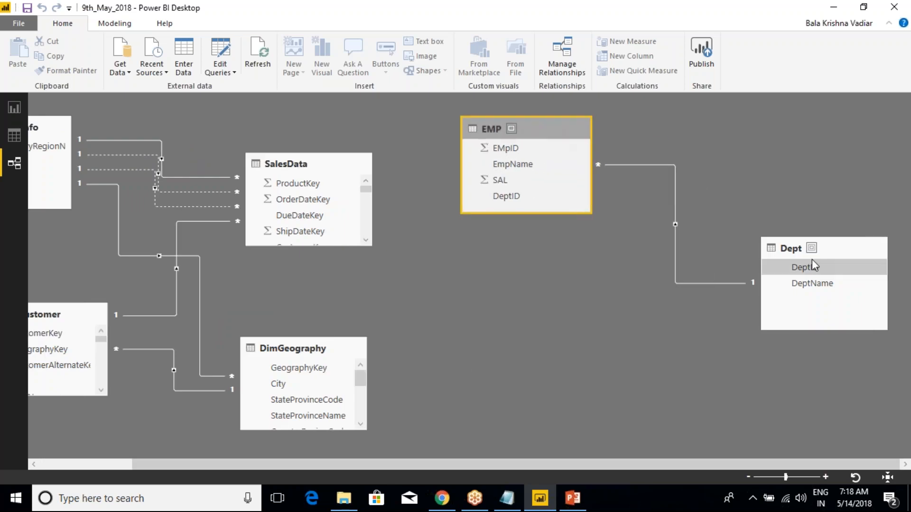
{"action": "left_click_drag", "start_coordinate": [830, 251], "coordinate": [788, 224]}
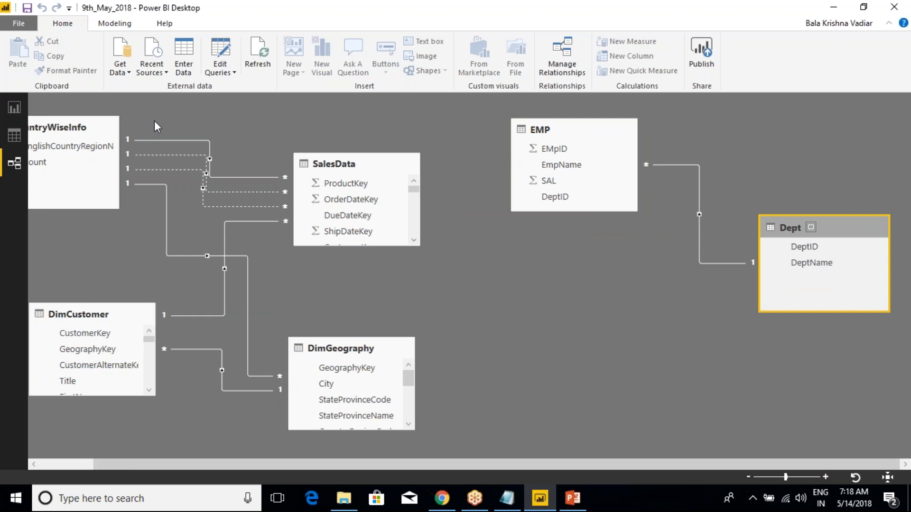
Compare the DimDate data with the relationships diagram and examine its tables, including an enlarged view of Dept
{"action": "left_click", "coordinate": [15, 135]}
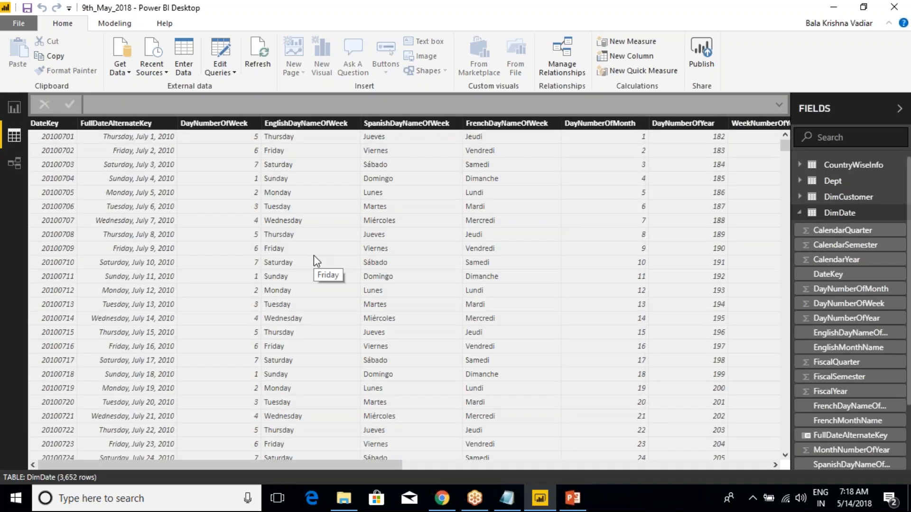
{"action": "left_click", "coordinate": [18, 161]}
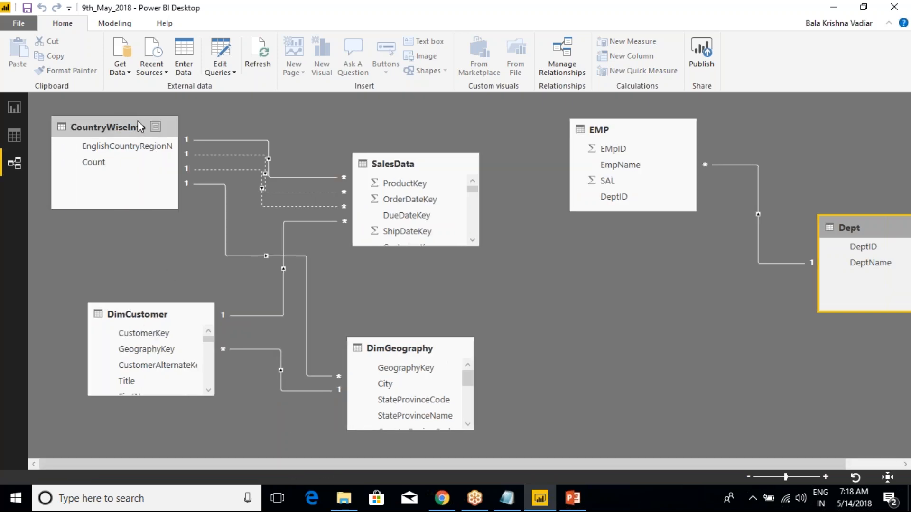
{"action": "left_click", "coordinate": [150, 151]}
{"action": "left_click", "coordinate": [365, 167]}
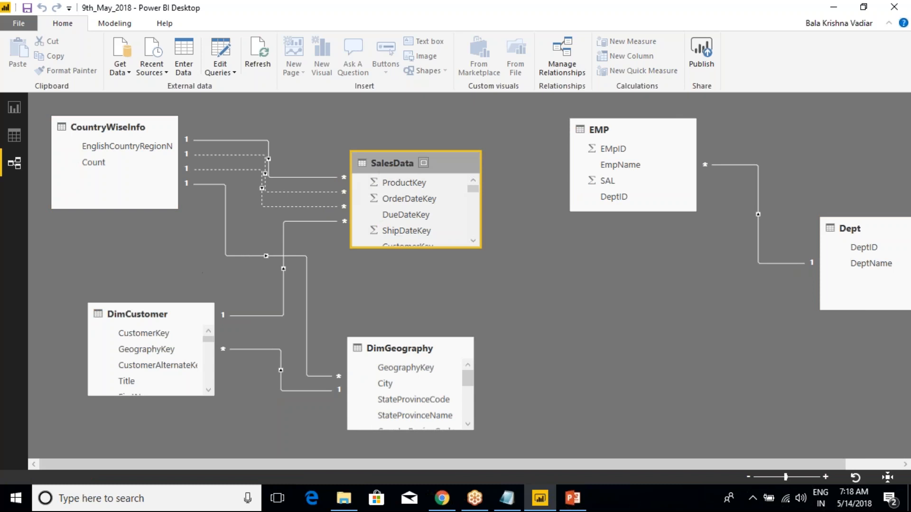
{"action": "left_click", "coordinate": [211, 311]}
{"action": "left_click", "coordinate": [397, 349]}
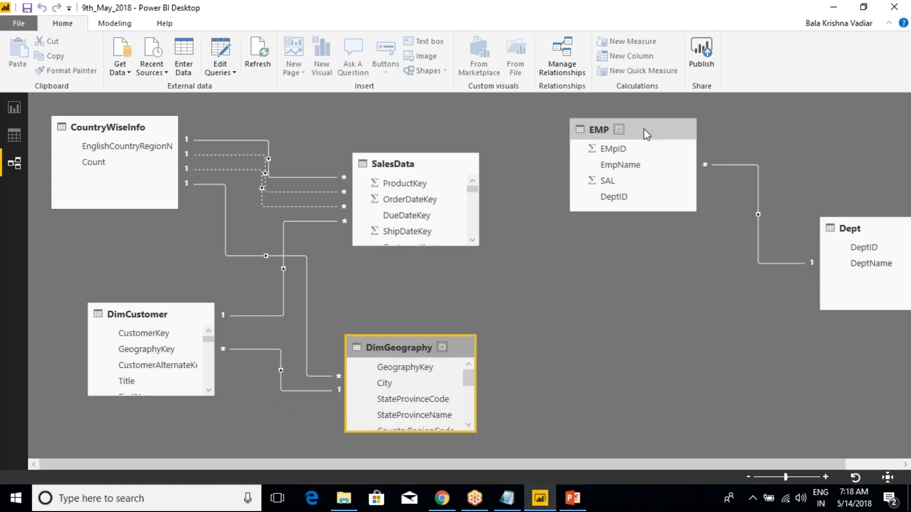
{"action": "left_click", "coordinate": [644, 129]}
{"action": "left_click", "coordinate": [868, 227]}
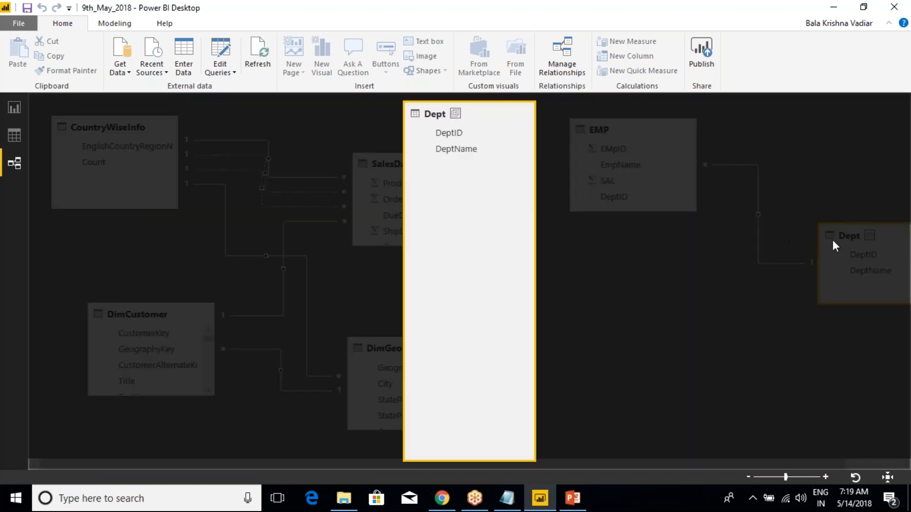
{"action": "left_click", "coordinate": [457, 114]}
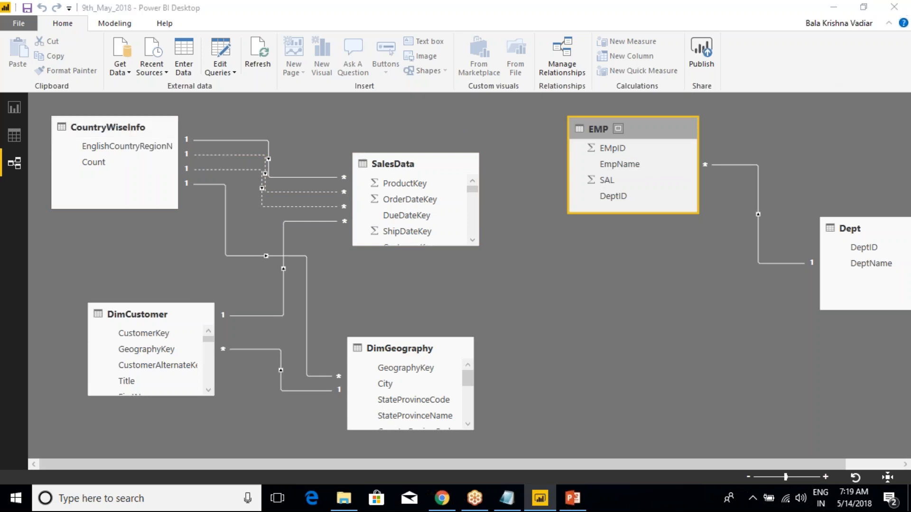
Close the 9th_May_2018 report, relaunch Power BI Desktop from the desktop and dismiss its start screen to get a blank report
{"action": "left_click", "coordinate": [460, 269]}
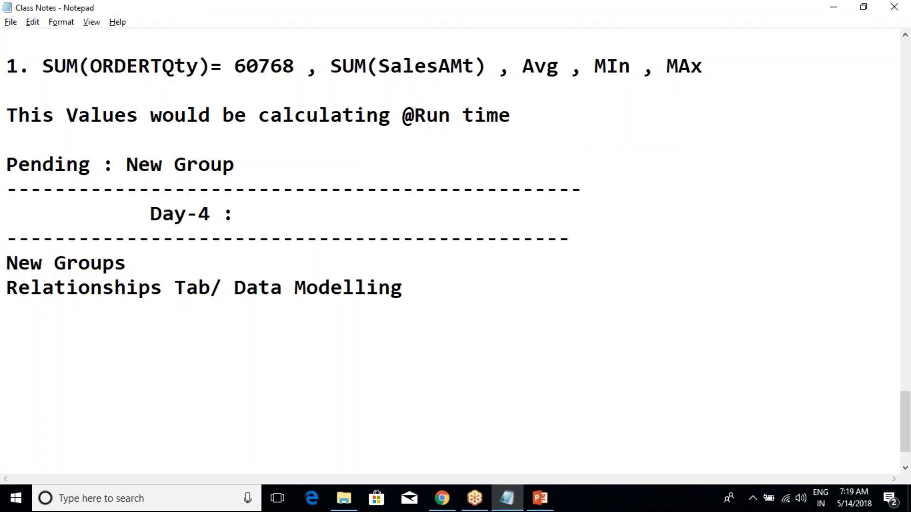
{"action": "key", "text": "super+d"}
{"action": "right_click", "coordinate": [32, 256]}
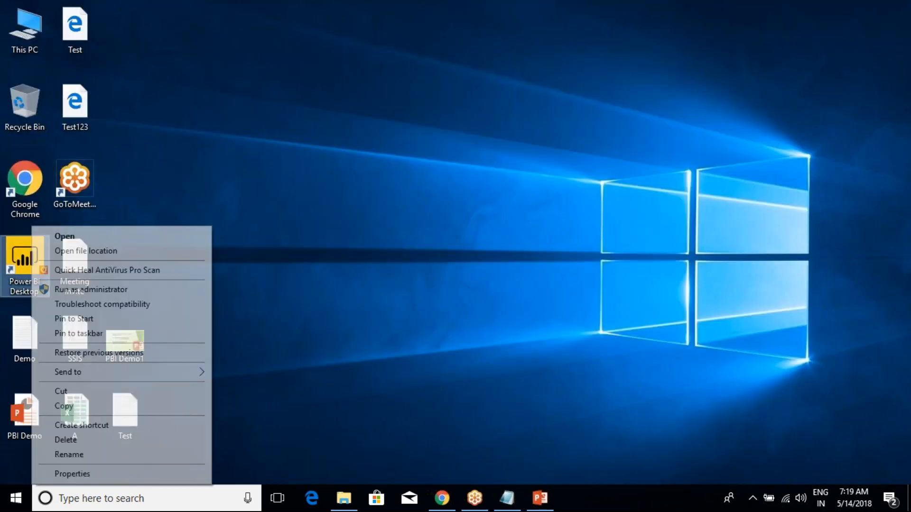
{"action": "left_click", "coordinate": [64, 236]}
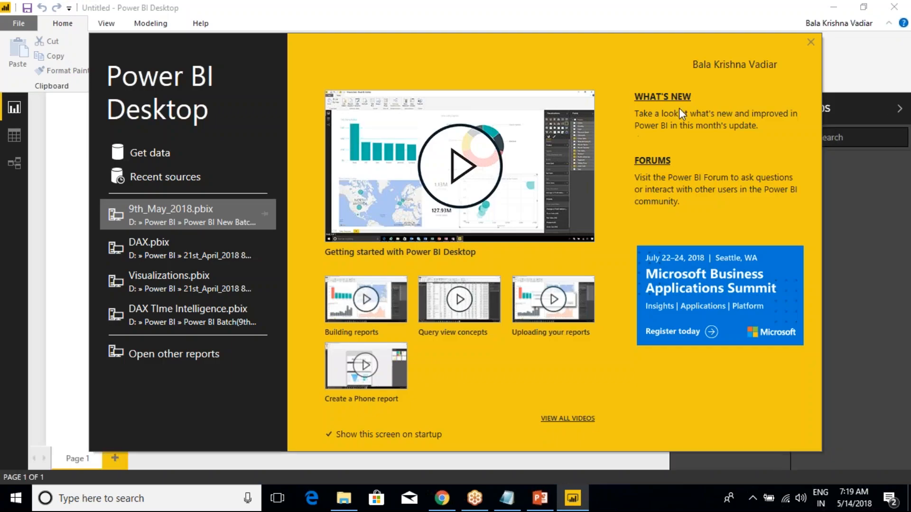
{"action": "left_click", "coordinate": [811, 43]}
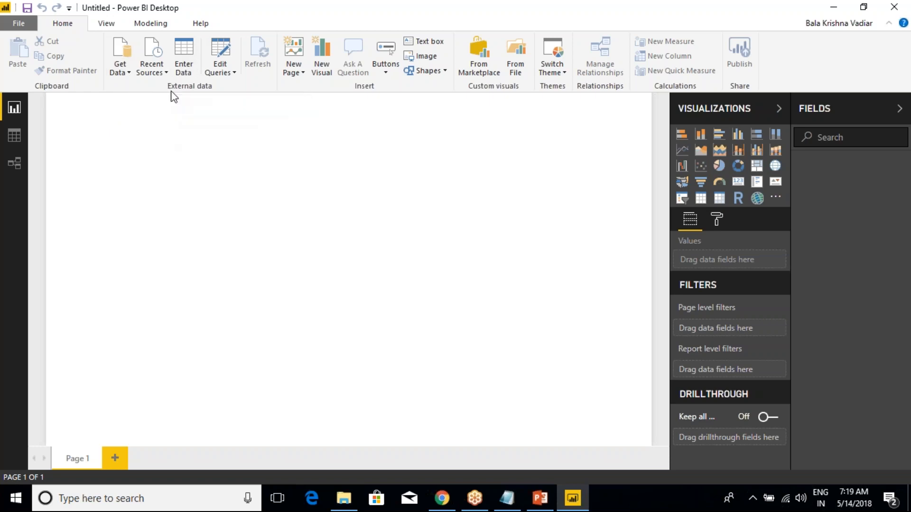
Start a manually entered data table and name it Student
{"action": "left_click", "coordinate": [179, 58]}
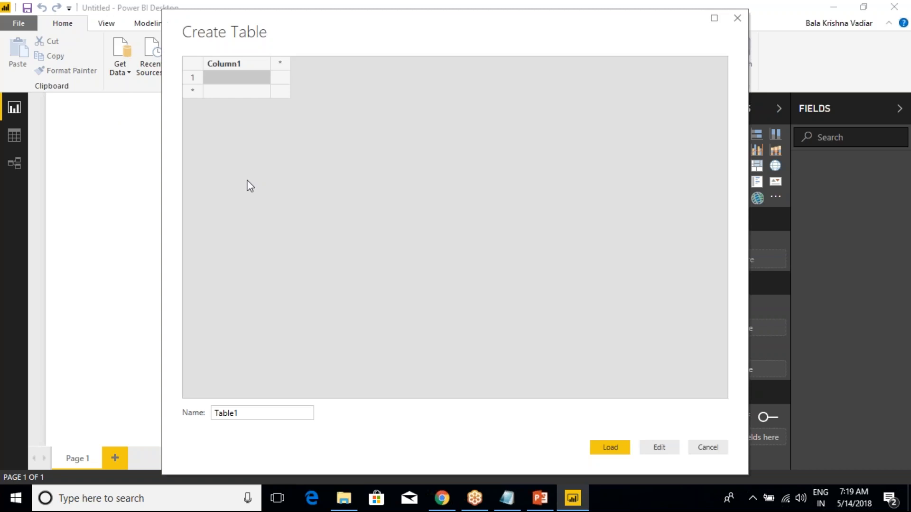
{"action": "double_click", "coordinate": [222, 413]}
{"action": "type", "text": "Student"}
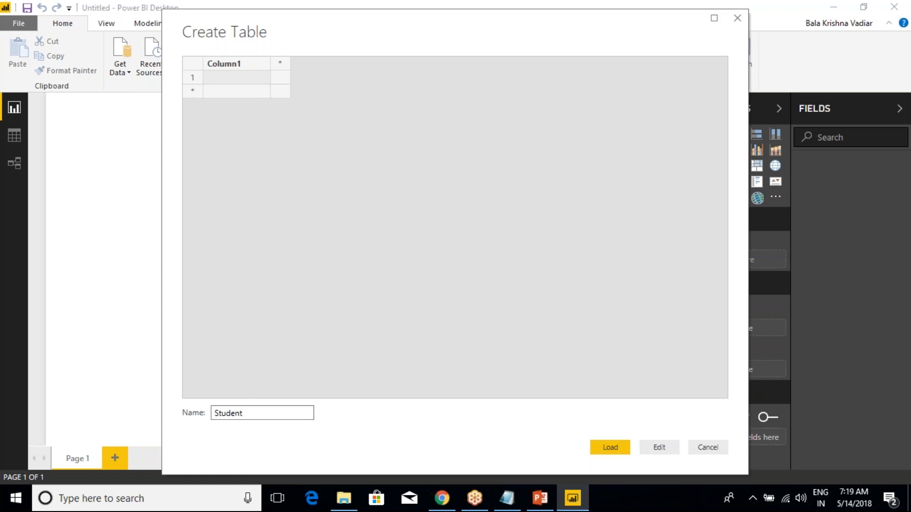
Name the first two columns of the Student table StuID and StuName
{"action": "left_click", "coordinate": [228, 65]}
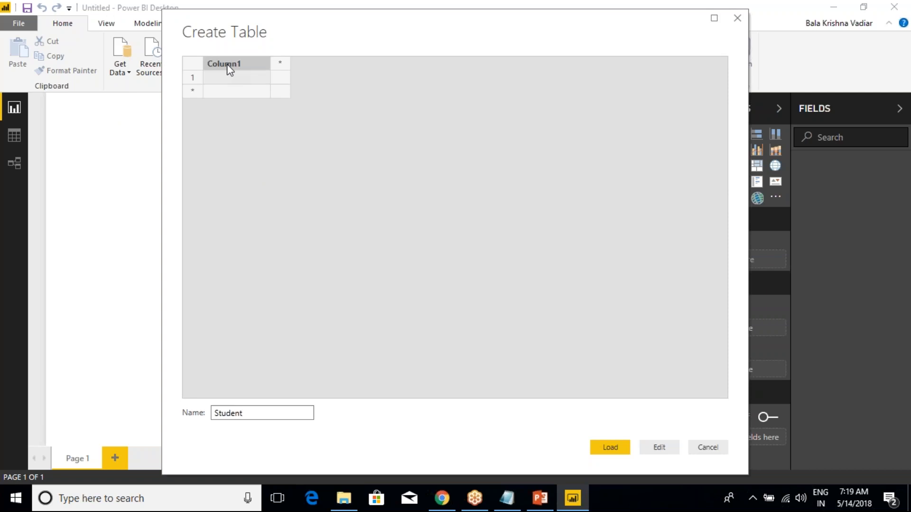
{"action": "type", "text": "StU"}
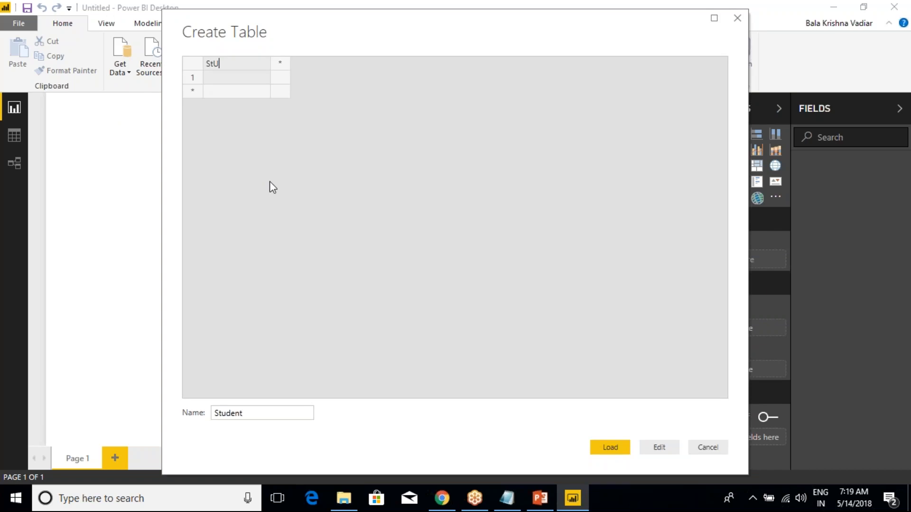
{"action": "key", "text": "BackSpace"}
{"action": "key", "text": "BackSpace"}
{"action": "key", "text": "BackSpace"}
{"action": "type", "text": "StuID"}
{"action": "key", "text": "Tab"}
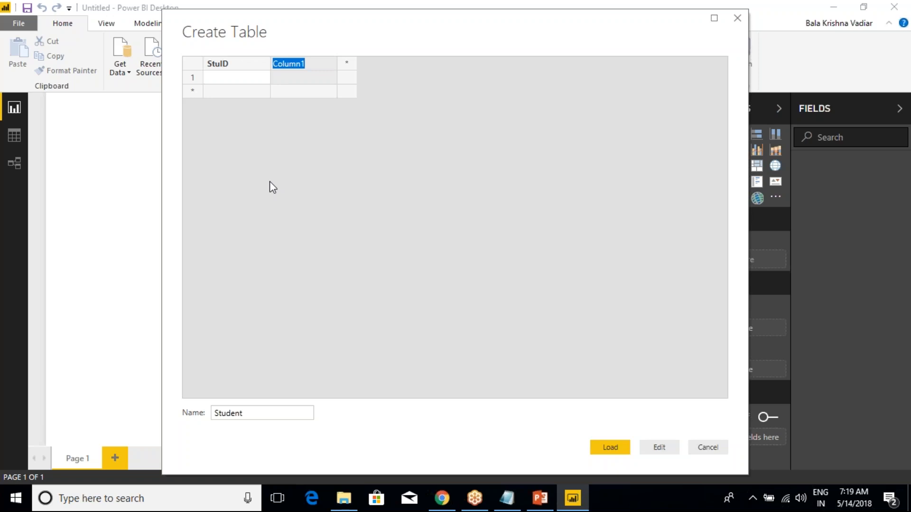
{"action": "type", "text": "StuName"}
{"action": "key", "text": "Tab"}
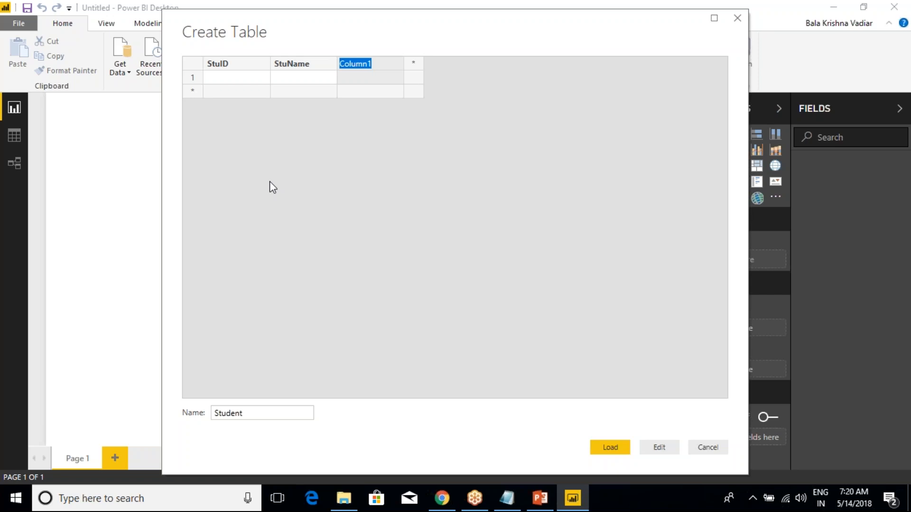
Add PhoneNum and Address as the third and fourth columns of the Student table
{"action": "type", "text": "Pho"}
{"action": "type", "text": "neNum"}
{"action": "key", "text": "Tab"}
{"action": "type", "text": "Addr"}
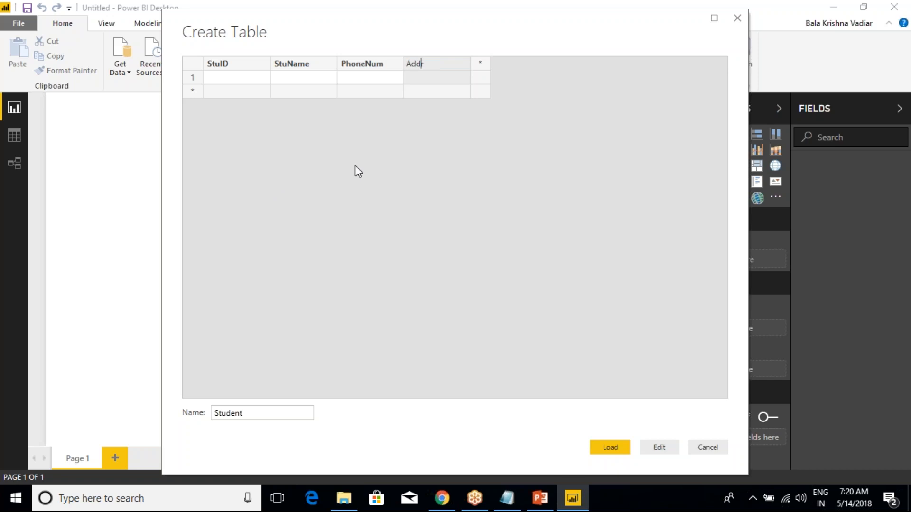
{"action": "type", "text": "ess"}
Fill the StuID column with 1, 2, 3 and 4 in four consecutive rows
{"action": "left_click", "coordinate": [240, 79]}
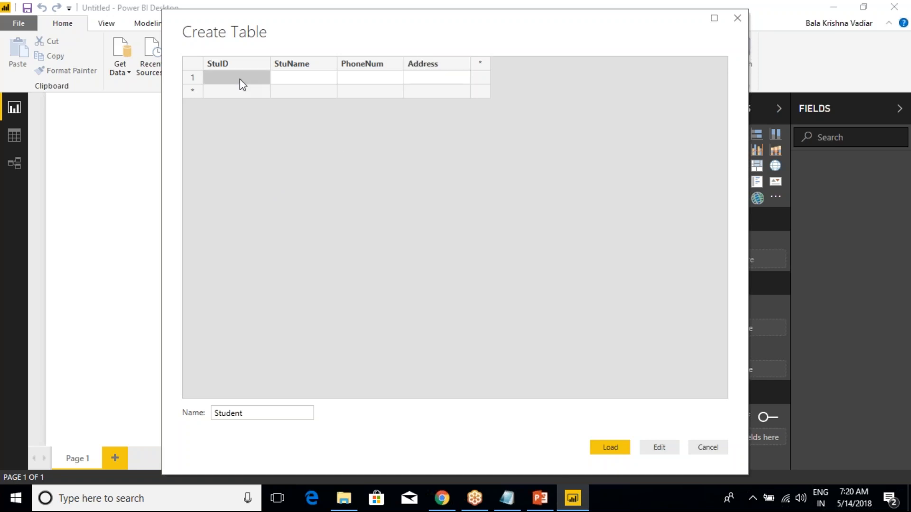
{"action": "type", "text": "1"}
{"action": "key", "text": "Return"}
{"action": "type", "text": "2"}
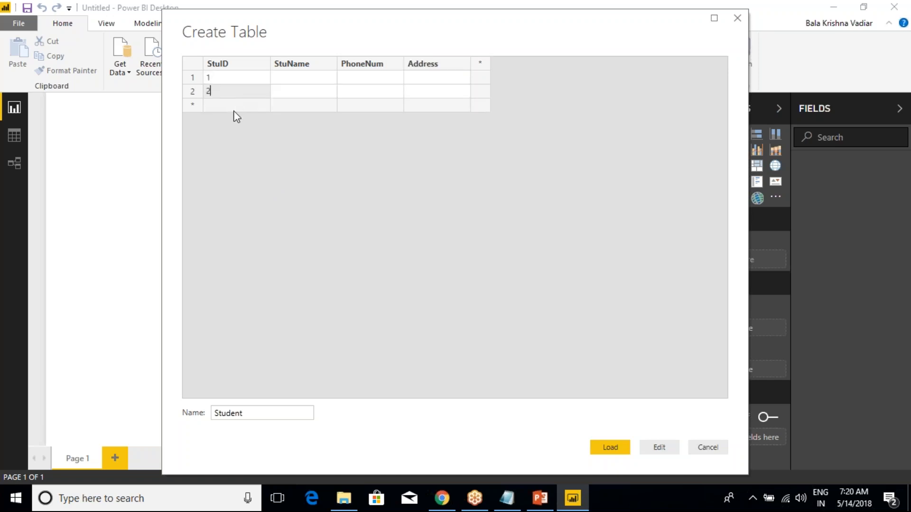
{"action": "key", "text": "Return"}
{"action": "type", "text": "3"}
{"action": "key", "text": "Return"}
{"action": "type", "text": "4"}
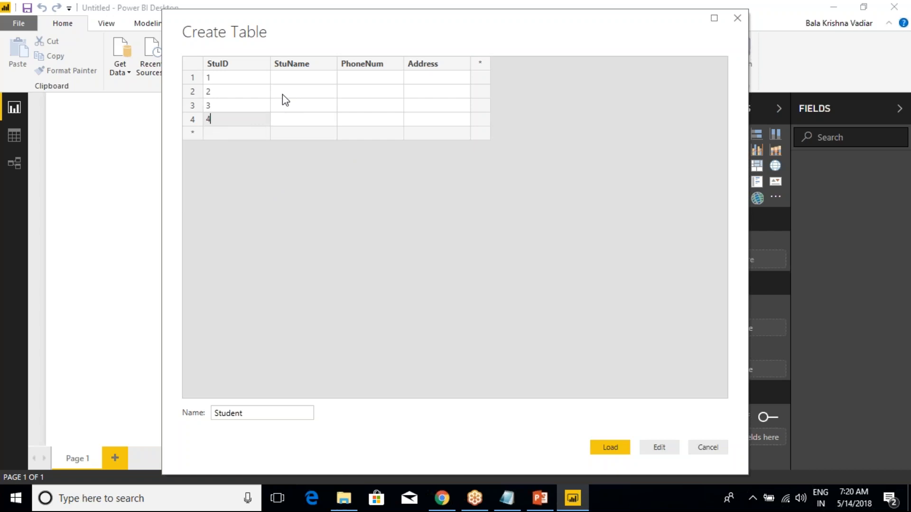
Fill the StuName column with A, B, C and D in the four rows
{"action": "left_click", "coordinate": [287, 76]}
{"action": "type", "text": "A"}
{"action": "key", "text": "Return"}
{"action": "type", "text": "B"}
{"action": "key", "text": "Return"}
{"action": "type", "text": "C"}
{"action": "key", "text": "Return"}
{"action": "type", "text": "D"}
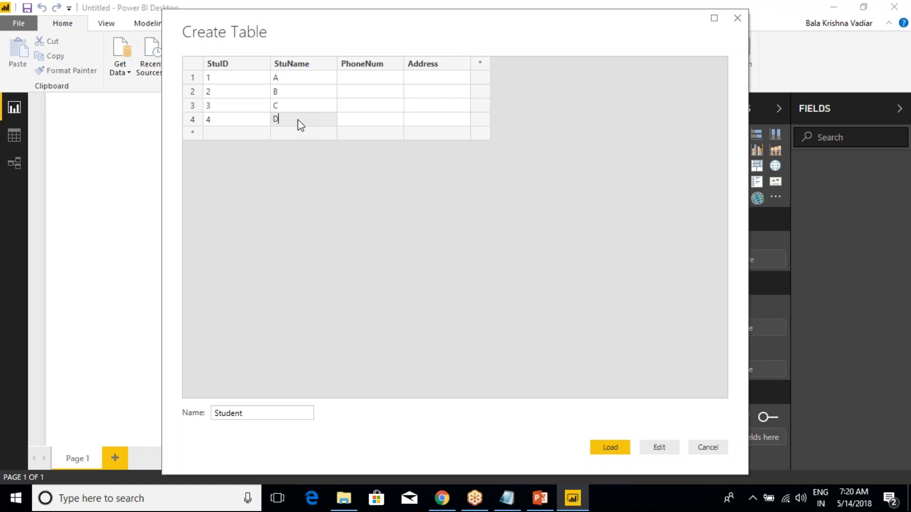
Fill the PhoneNum column with a sample phone number in each of the four rows
{"action": "left_click", "coordinate": [356, 78]}
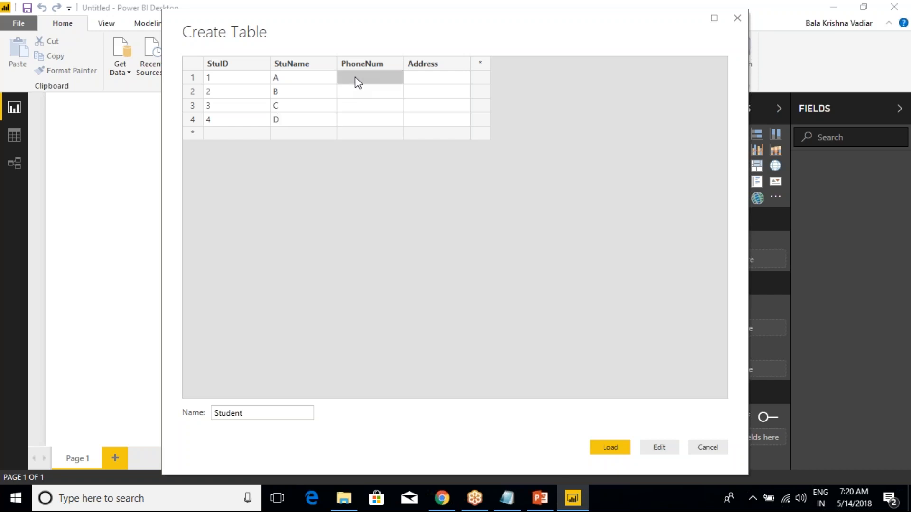
{"action": "type", "text": "43543"}
{"action": "key", "text": "Return"}
{"action": "type", "text": "354354"}
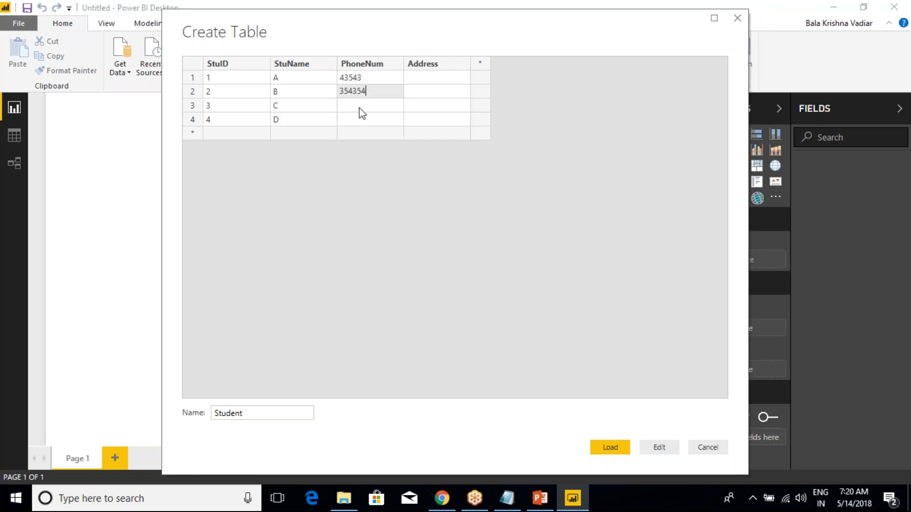
{"action": "key", "text": "Return"}
{"action": "type", "text": "435435"}
{"action": "key", "text": "Return"}
{"action": "type", "text": "45435"}
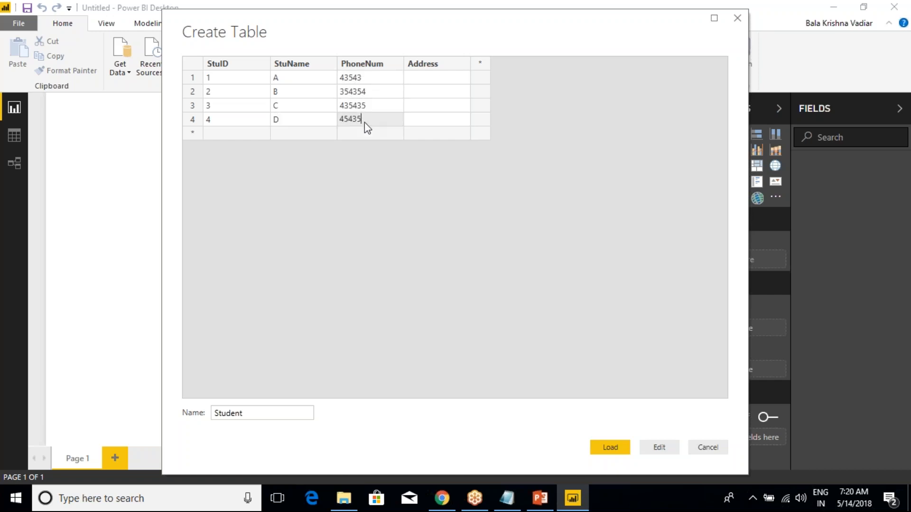
Fill the Address column with Bangalore in all four rows and load the Student table into the report
{"action": "left_click", "coordinate": [417, 80]}
{"action": "type", "text": "Bangalore"}
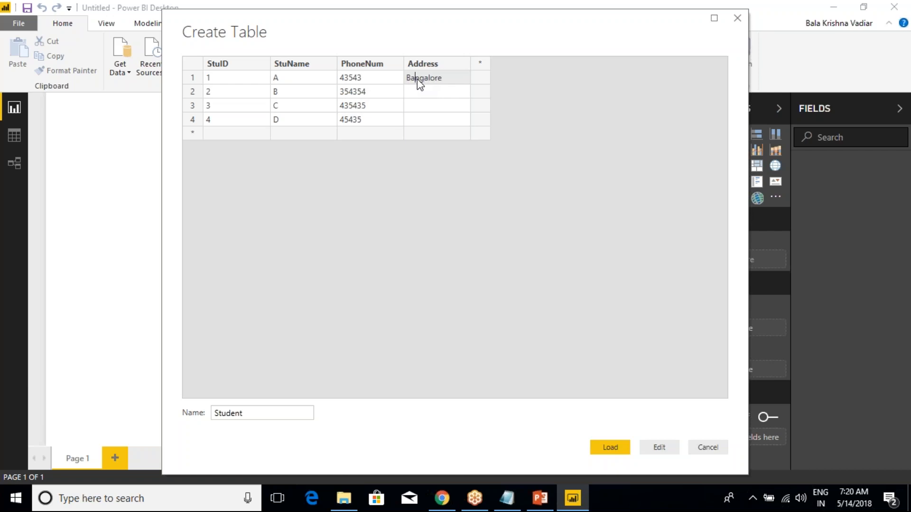
{"action": "double_click", "coordinate": [417, 79]}
{"action": "key", "text": "ctrl+c"}
{"action": "left_click", "coordinate": [419, 91]}
{"action": "key", "text": "ctrl+v"}
{"action": "left_click", "coordinate": [423, 102]}
{"action": "key", "text": "ctrl+v"}
{"action": "left_click", "coordinate": [424, 121]}
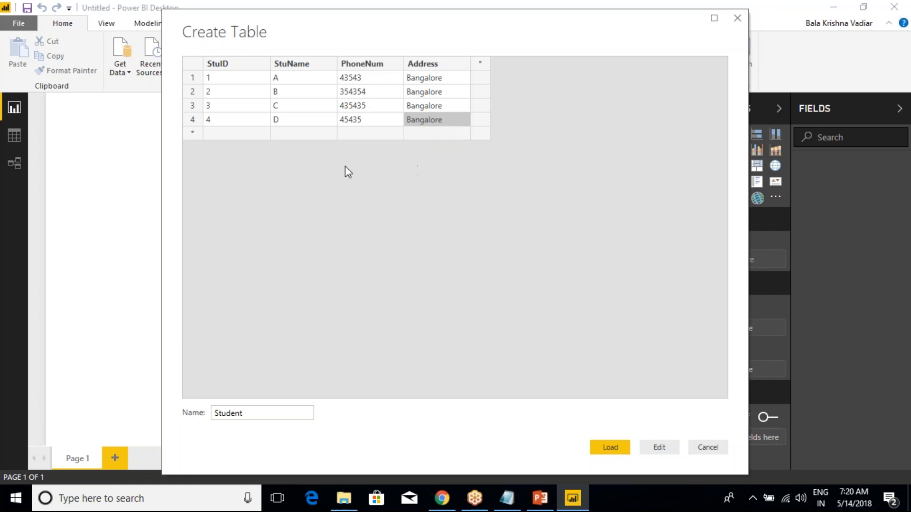
{"action": "left_click", "coordinate": [602, 443]}
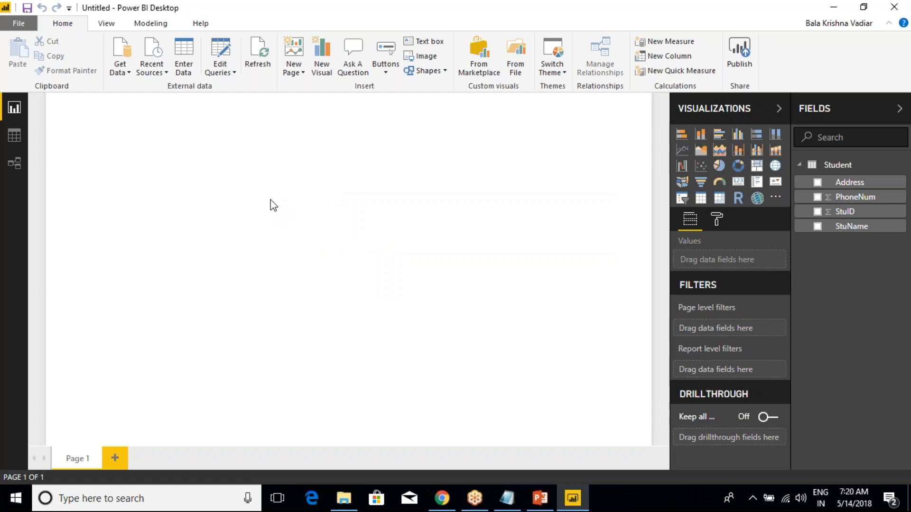
Start a second manually entered data table and name it Course
{"action": "left_click", "coordinate": [122, 70]}
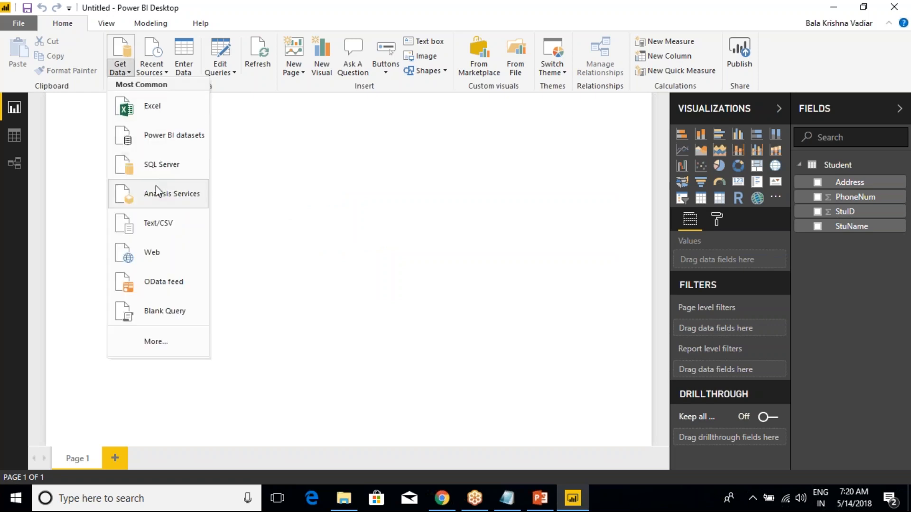
{"action": "left_click", "coordinate": [257, 156]}
{"action": "left_click", "coordinate": [183, 61]}
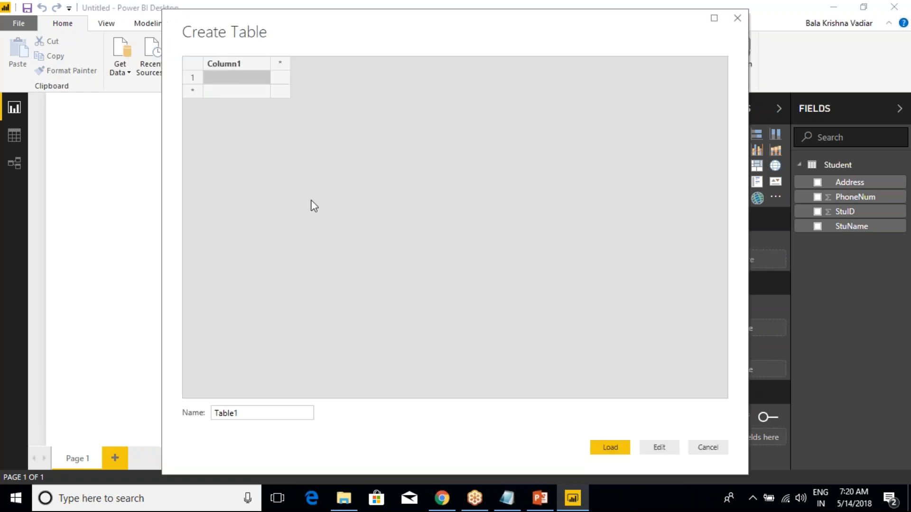
{"action": "double_click", "coordinate": [232, 411]}
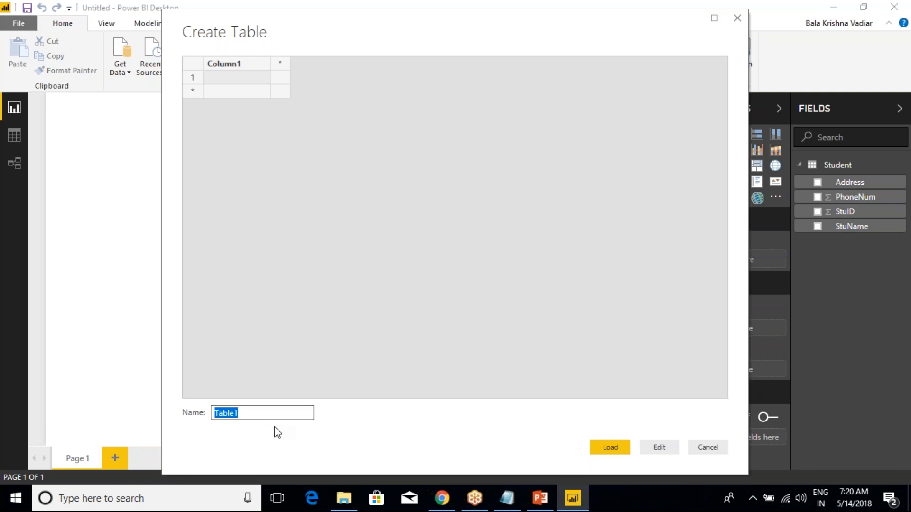
{"action": "type", "text": "COurce"}
{"action": "key", "text": "BackSpace"}
{"action": "key", "text": "BackSpace"}
{"action": "key", "text": "BackSpace"}
{"action": "key", "text": "BackSpace"}
{"action": "key", "text": "BackSpace"}
{"action": "type", "text": "ourse"}
Name the first column of the Course table CourseID
{"action": "double_click", "coordinate": [237, 59]}
{"action": "type", "text": "C"}
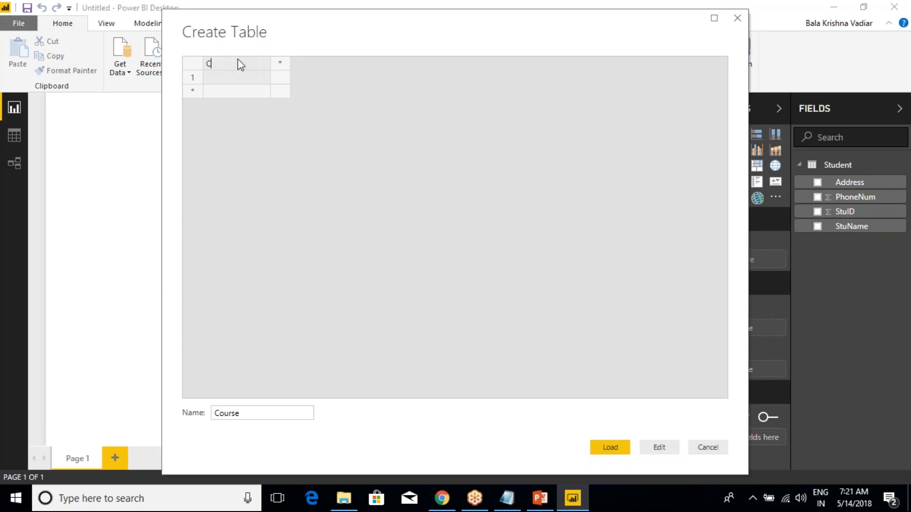
{"action": "type", "text": "OurseID"}
{"action": "key", "text": "Tab"}
{"action": "double_click", "coordinate": [217, 64]}
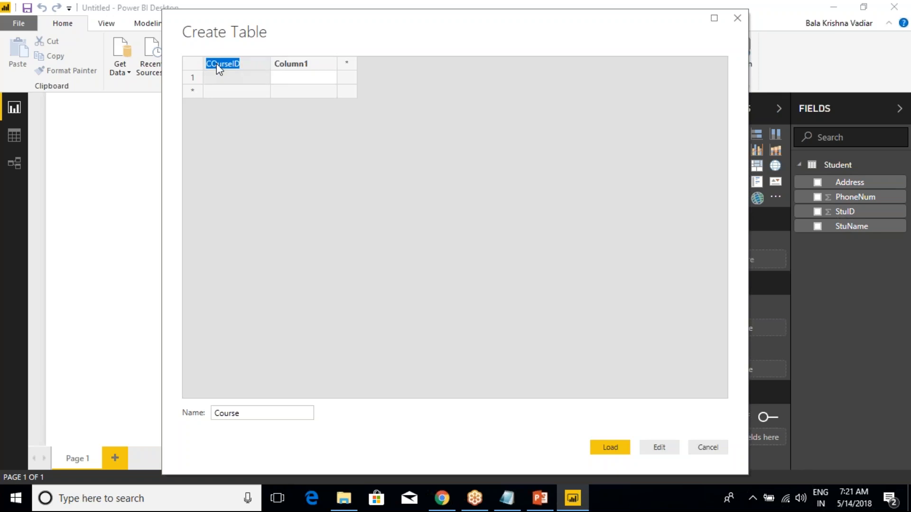
{"action": "key", "text": "Delete"}
{"action": "type", "text": "o"}
Add a second column to the Course table and name it CourseName
{"action": "left_click", "coordinate": [308, 67]}
{"action": "type", "text": "COu"}
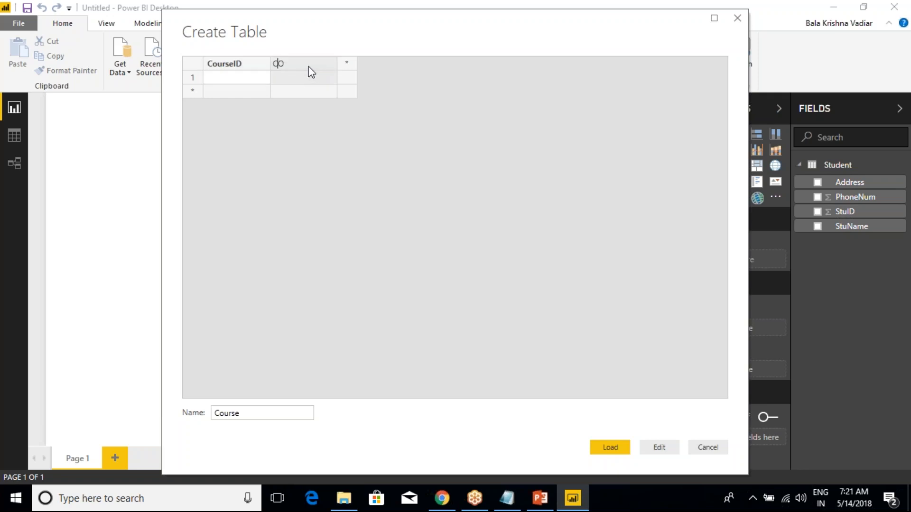
{"action": "type", "text": "rsenam"}
{"action": "key", "text": "BackSpace"}
{"action": "key", "text": "BackSpace"}
{"action": "key", "text": "BackSpace"}
{"action": "key", "text": "BackSpace"}
{"action": "key", "text": "BackSpace"}
{"action": "key", "text": "BackSpace"}
{"action": "key", "text": "BackSpace"}
{"action": "key", "text": "BackSpace"}
{"action": "type", "text": "oursename"}
{"action": "key", "text": "BackSpace"}
{"action": "key", "text": "BackSpace"}
{"action": "key", "text": "BackSpace"}
{"action": "type", "text": "Nam"}
Enter the first two course rows: 100 with Power BI and 101 with MSBI
{"action": "left_click", "coordinate": [255, 81]}
{"action": "type", "text": "100"}
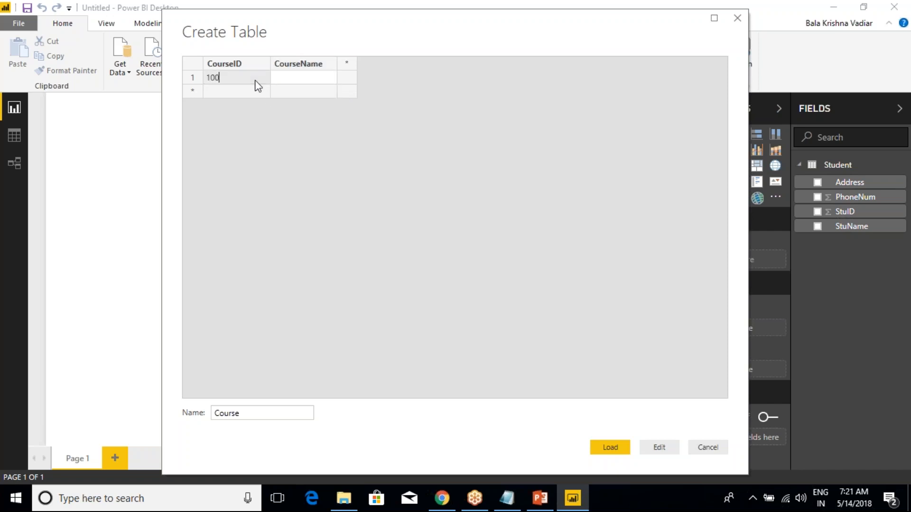
{"action": "left_click", "coordinate": [290, 86]}
{"action": "type", "text": "P"}
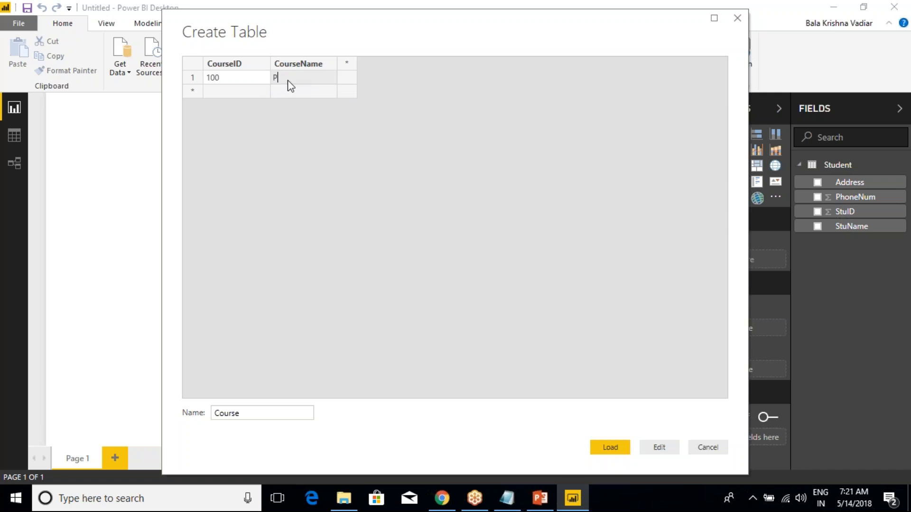
{"action": "type", "text": "ower BI"}
{"action": "left_click", "coordinate": [226, 90]}
{"action": "type", "text": "101"}
{"action": "left_click", "coordinate": [292, 95]}
{"action": "type", "text": "MSBI"}
Enter the course rows 102 with SQL Server and 103 with SQL Azure, and load the Course table
{"action": "left_click", "coordinate": [225, 103]}
{"action": "type", "text": "102"}
{"action": "left_click", "coordinate": [307, 105]}
{"action": "type", "text": "SQL Server"}
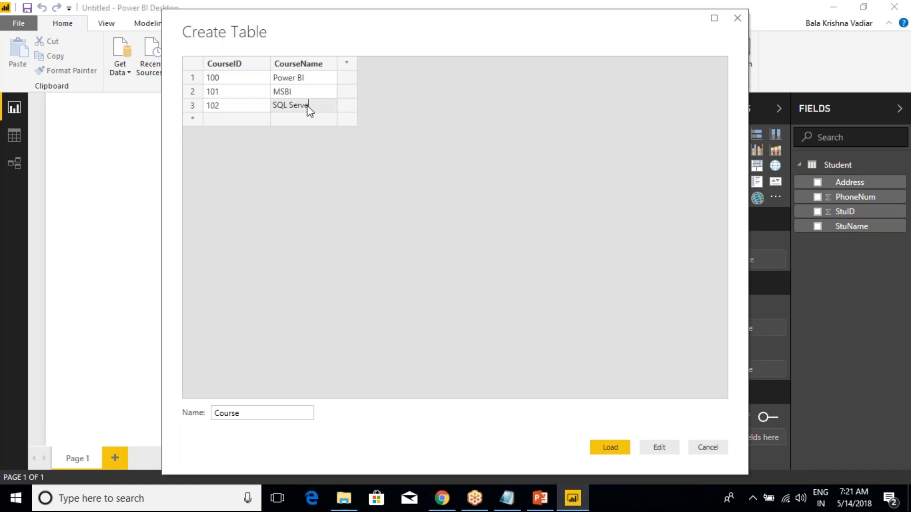
{"action": "left_click", "coordinate": [238, 124]}
{"action": "type", "text": "103"}
{"action": "left_click", "coordinate": [303, 120]}
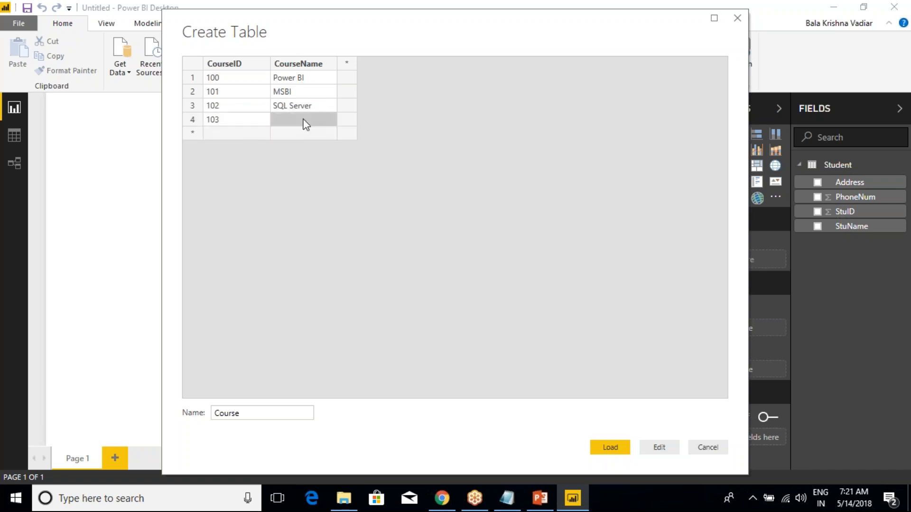
{"action": "type", "text": "SQL Azure"}
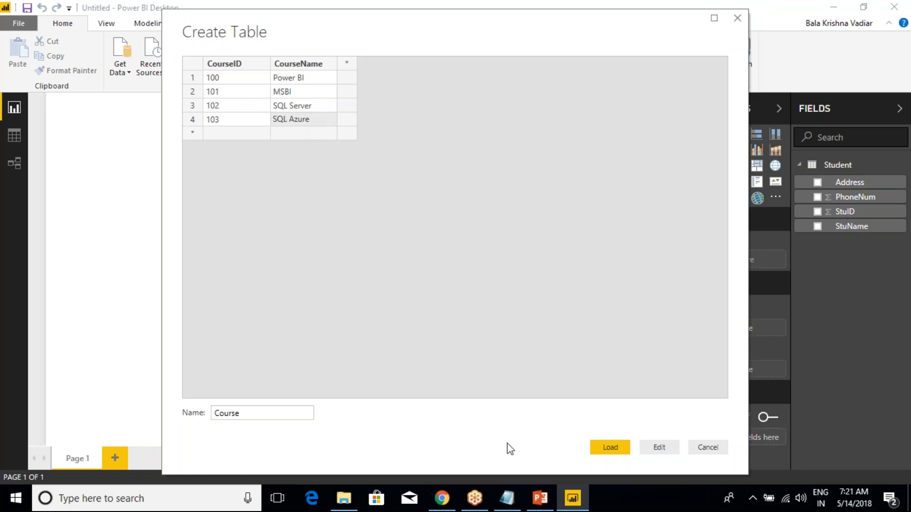
{"action": "left_click", "coordinate": [597, 450]}
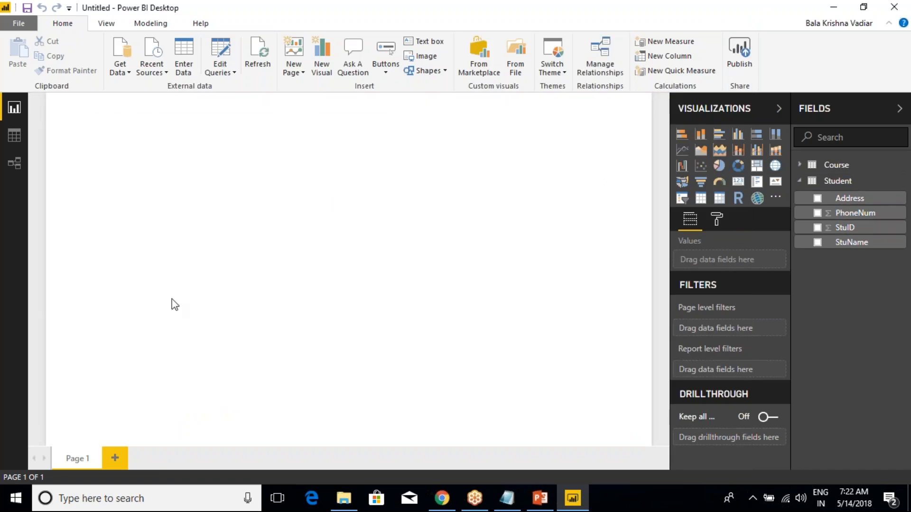
Review the rows and columns of the Course and Student tables in Data view
{"action": "left_click", "coordinate": [15, 138]}
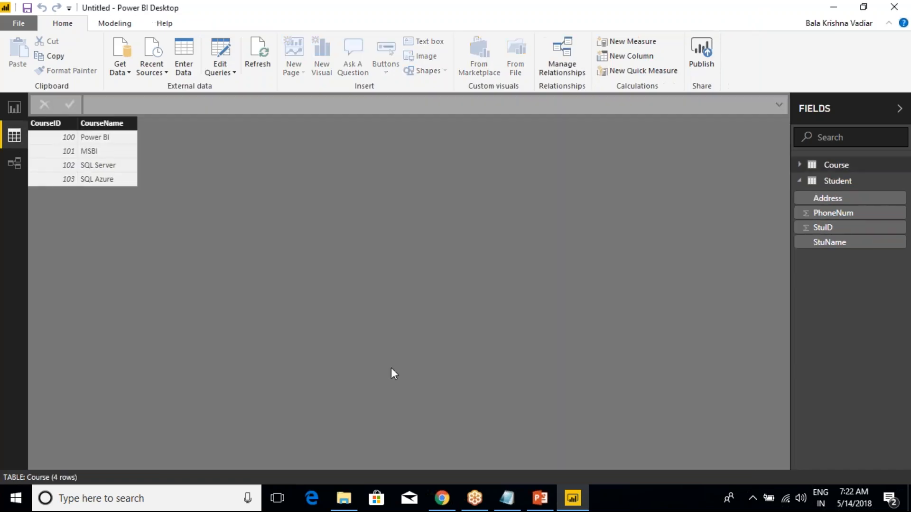
{"action": "left_click", "coordinate": [49, 123]}
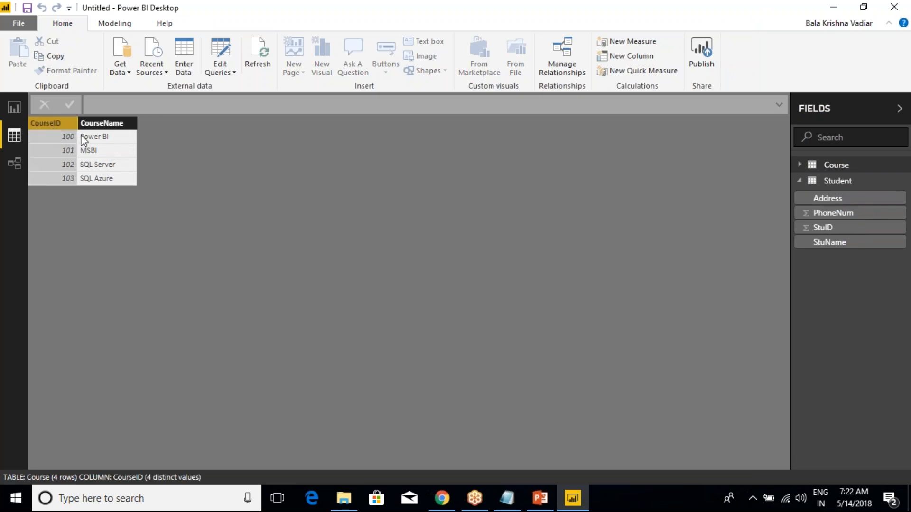
{"action": "left_click", "coordinate": [99, 123]}
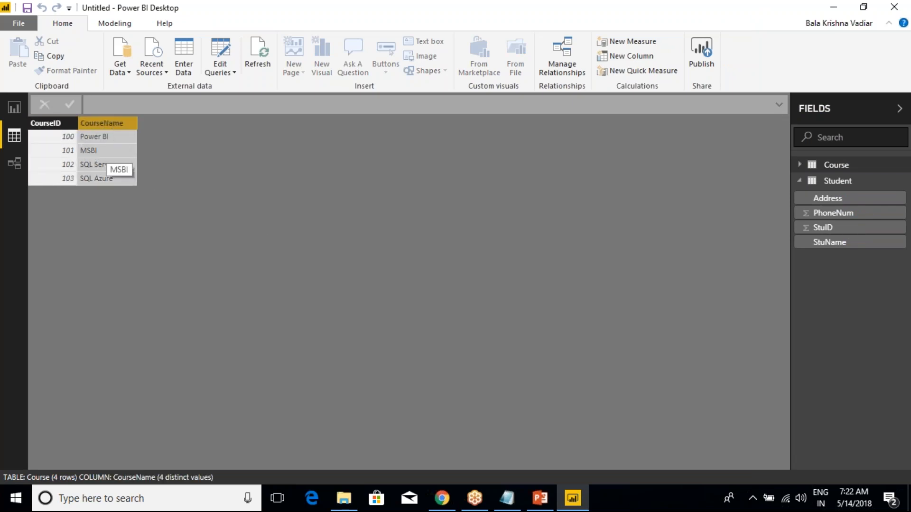
{"action": "left_click", "coordinate": [48, 123]}
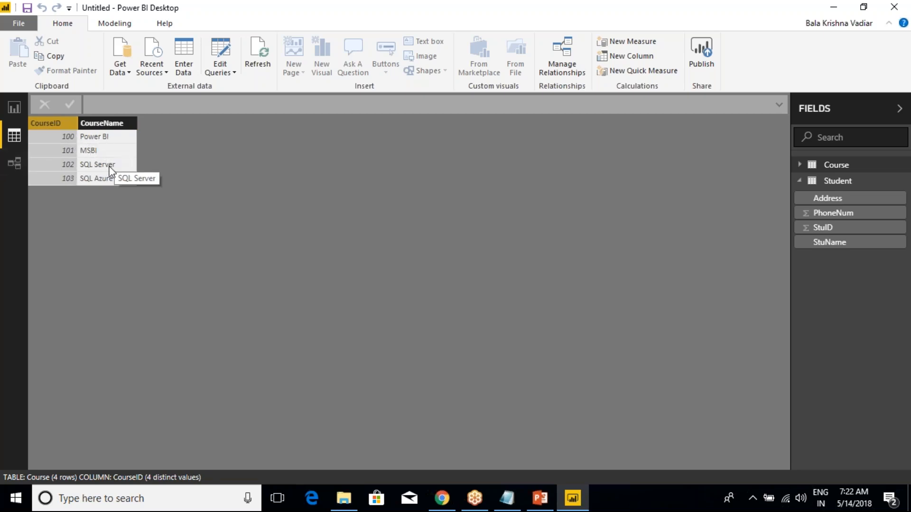
{"action": "left_click", "coordinate": [805, 188]}
{"action": "left_click", "coordinate": [829, 188]}
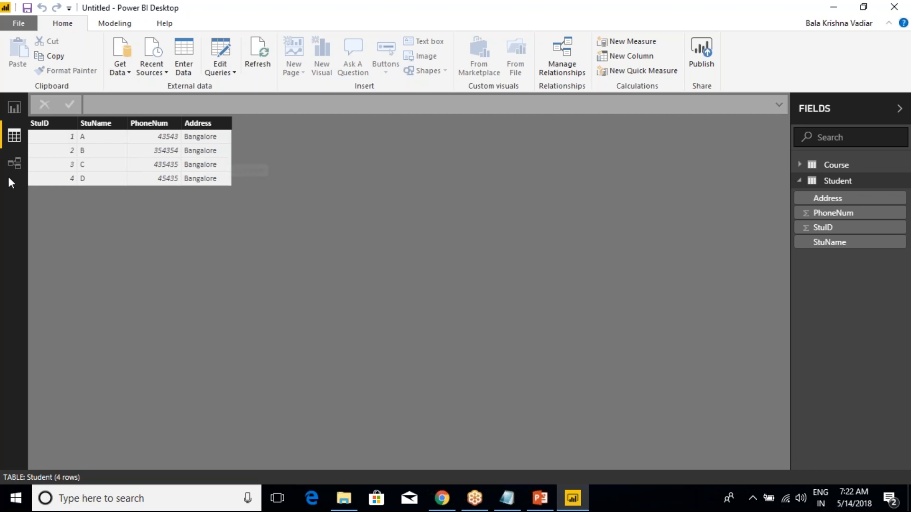
Switch to Relationships view and arrange the Student and Course tables with more space between them
{"action": "left_click", "coordinate": [13, 164]}
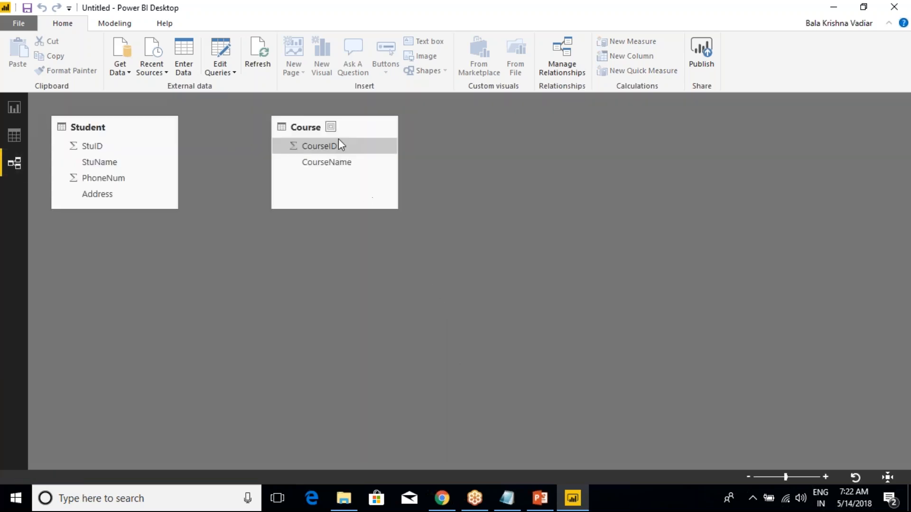
{"action": "left_click_drag", "start_coordinate": [317, 119], "coordinate": [364, 199]}
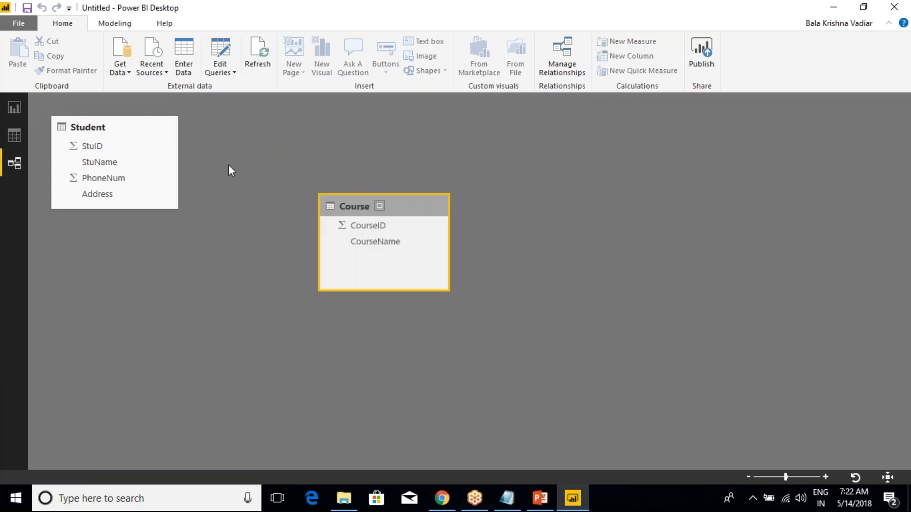
{"action": "left_click_drag", "start_coordinate": [143, 127], "coordinate": [204, 135]}
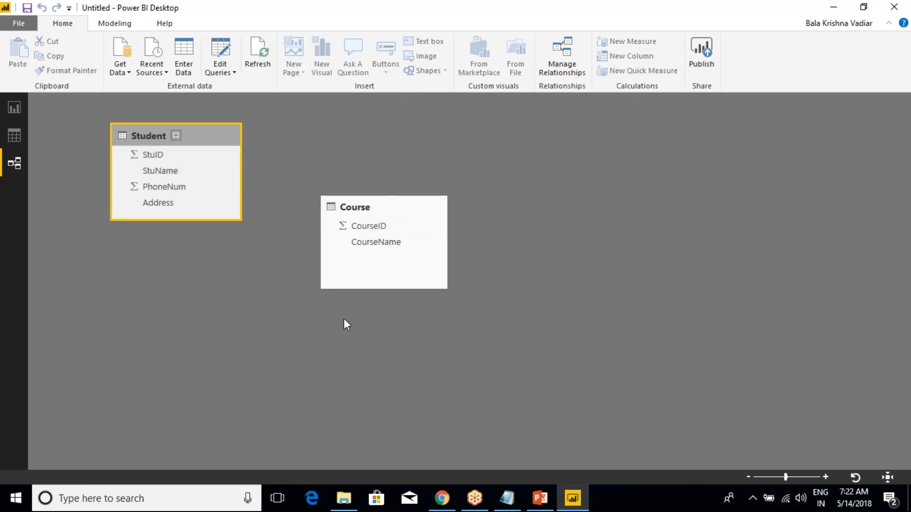
{"action": "left_click_drag", "start_coordinate": [409, 207], "coordinate": [474, 189]}
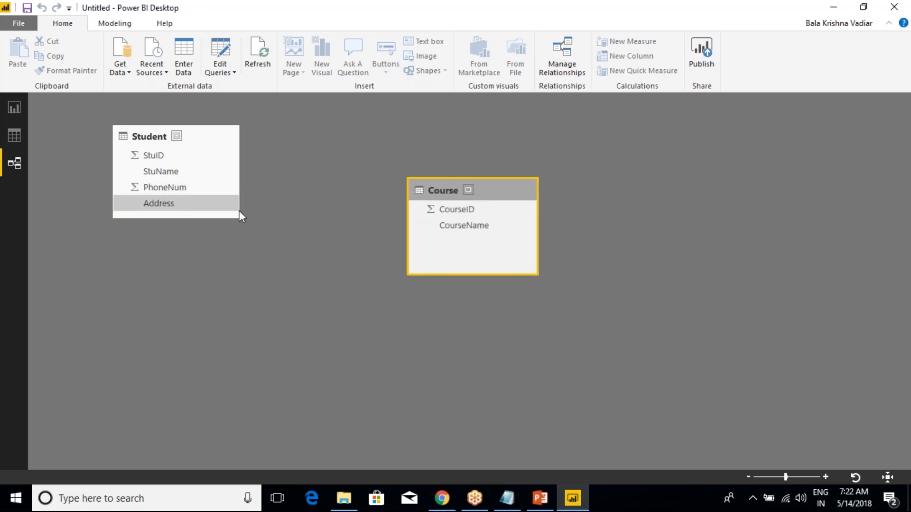
Mark the Student table's fields with red pen strokes on the screen and clear the markings
{"action": "key", "text": "ctrl+shift+d"}
{"action": "left_click_drag", "start_coordinate": [168, 155], "coordinate": [215, 142]}
{"action": "mouse_move", "coordinate": [188, 171]}
{"action": "left_mouse_down"}
{"action": "mouse_move", "coordinate": [224, 156]}
{"action": "mouse_move", "coordinate": [197, 192]}
{"action": "mouse_move", "coordinate": [174, 204]}
{"action": "left_mouse_up"}
{"action": "mouse_move", "coordinate": [118, 151]}
{"action": "left_mouse_down"}
{"action": "mouse_move", "coordinate": [106, 222]}
{"action": "mouse_move", "coordinate": [197, 300]}
{"action": "mouse_move", "coordinate": [224, 207]}
{"action": "left_mouse_up"}
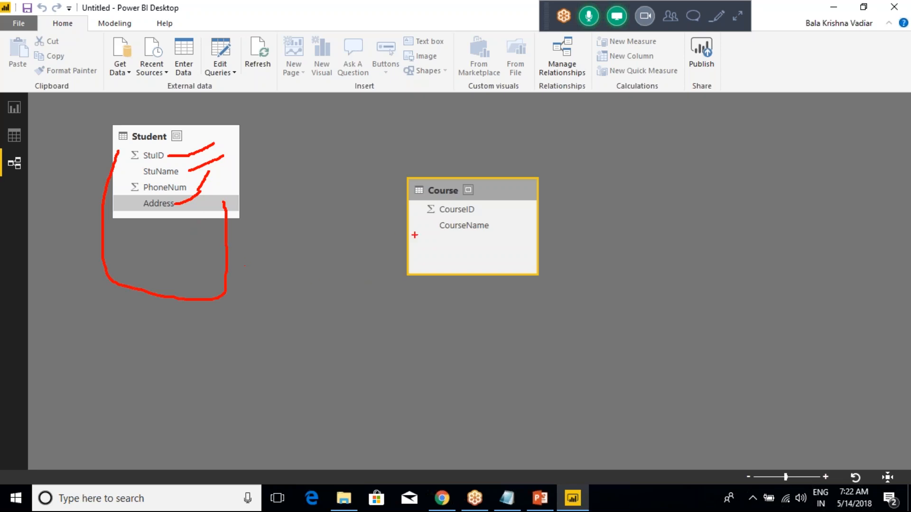
{"action": "key", "text": "Escape"}
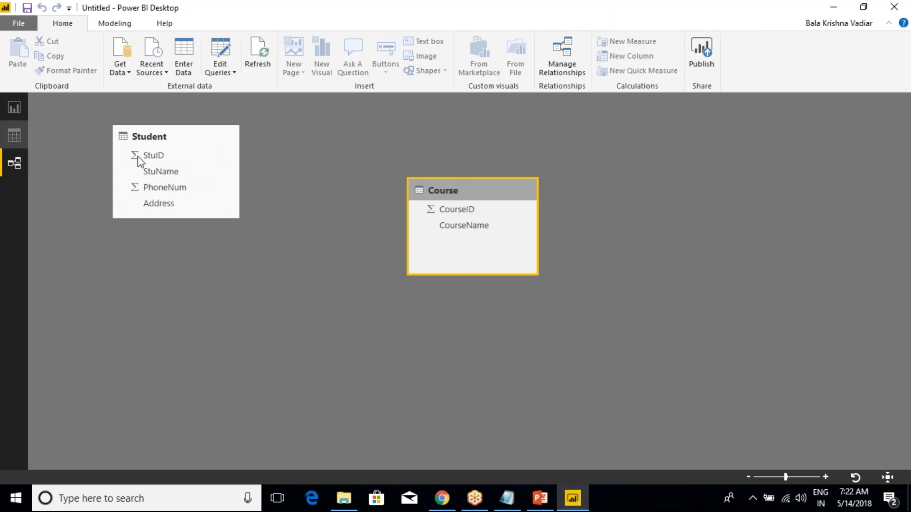
Switch to Report view, add a table visual to the blank page and enlarge it
{"action": "left_click", "coordinate": [15, 136]}
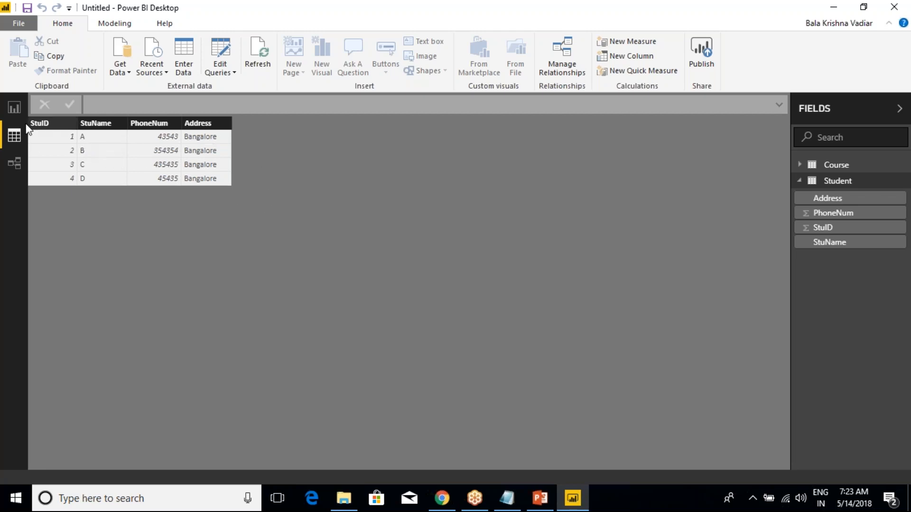
{"action": "left_click", "coordinate": [15, 107]}
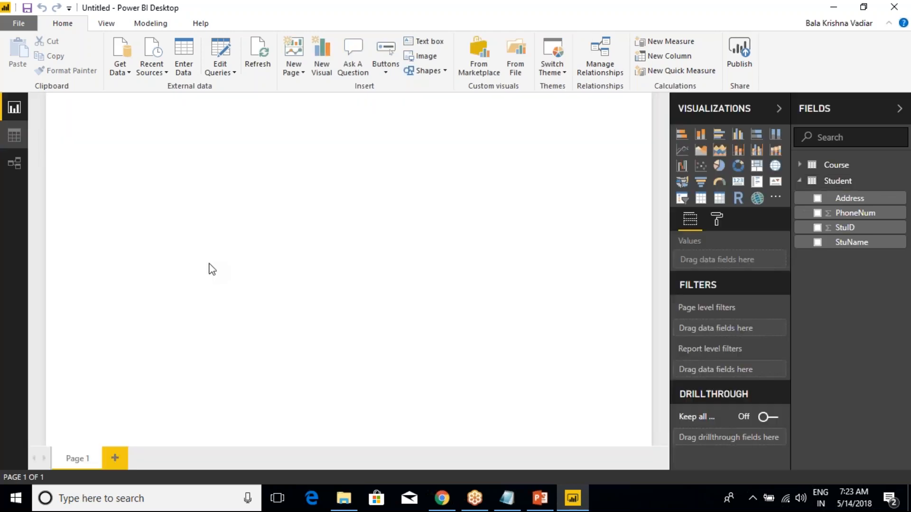
{"action": "left_click", "coordinate": [700, 197]}
{"action": "left_click_drag", "start_coordinate": [97, 157], "coordinate": [123, 156]}
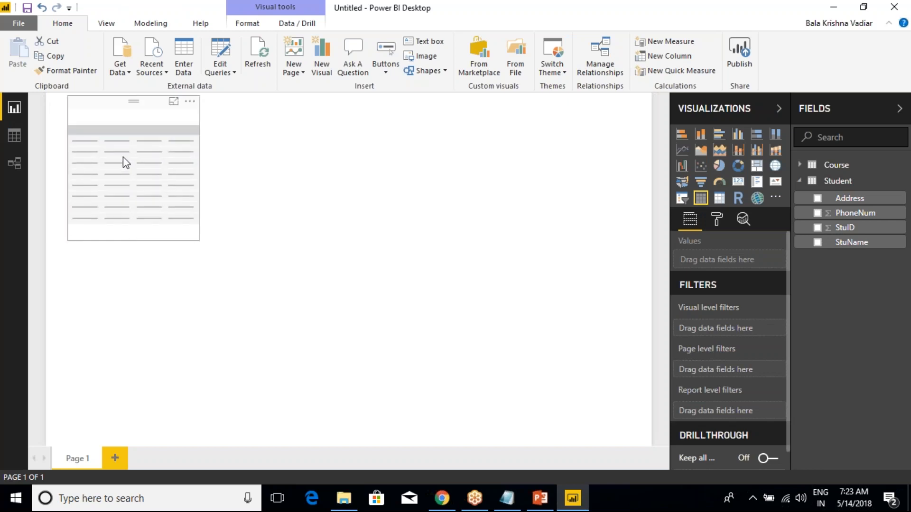
{"action": "left_click_drag", "start_coordinate": [199, 239], "coordinate": [272, 266]}
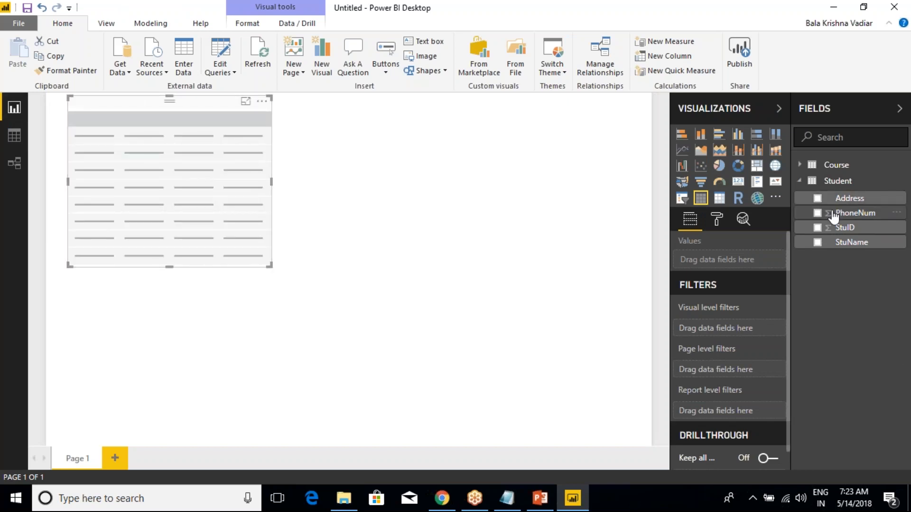
Add the Student fields StuID, StuName, PhoneNum and Address to the table visual
{"action": "left_click", "coordinate": [817, 228]}
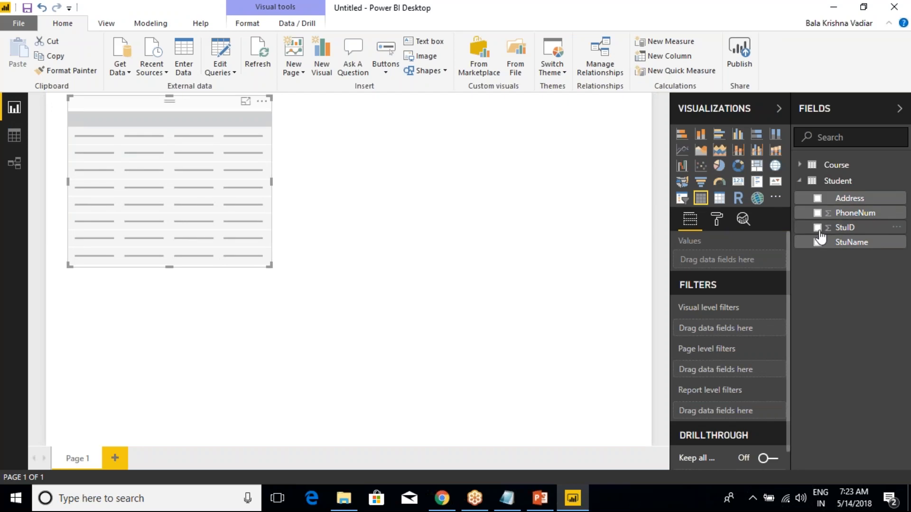
{"action": "left_click", "coordinate": [818, 242]}
{"action": "left_click", "coordinate": [818, 213]}
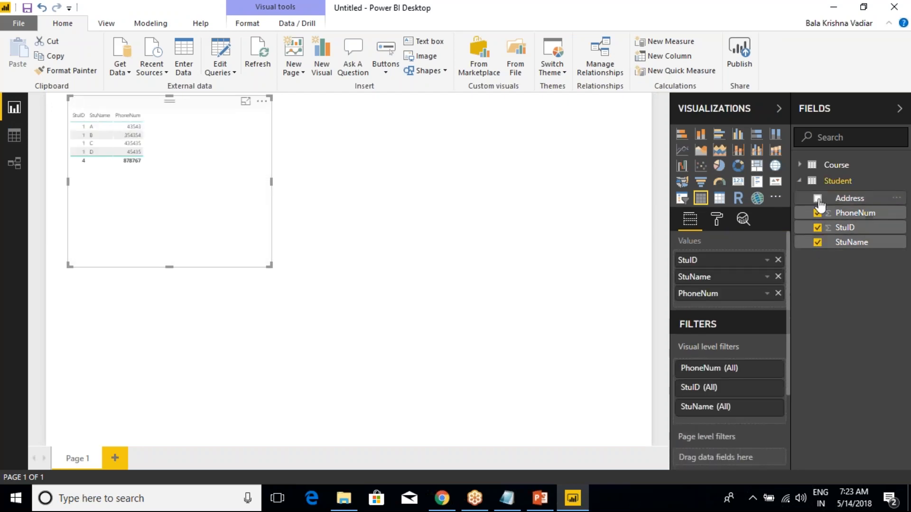
{"action": "left_click", "coordinate": [817, 198]}
Set the StuID and PhoneNum values in the Student table visual to Don't summarize
{"action": "right_click", "coordinate": [704, 268]}
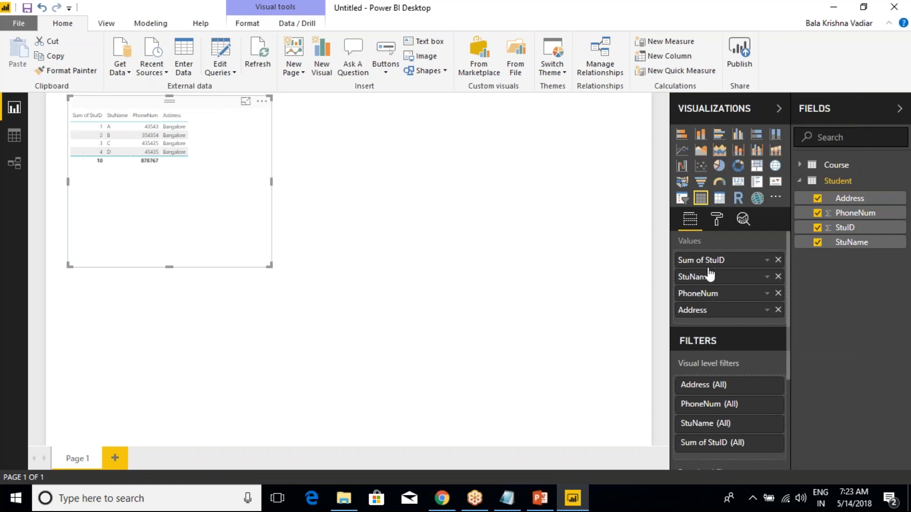
{"action": "right_click", "coordinate": [708, 260]}
{"action": "left_click", "coordinate": [745, 175]}
{"action": "right_click", "coordinate": [710, 279]}
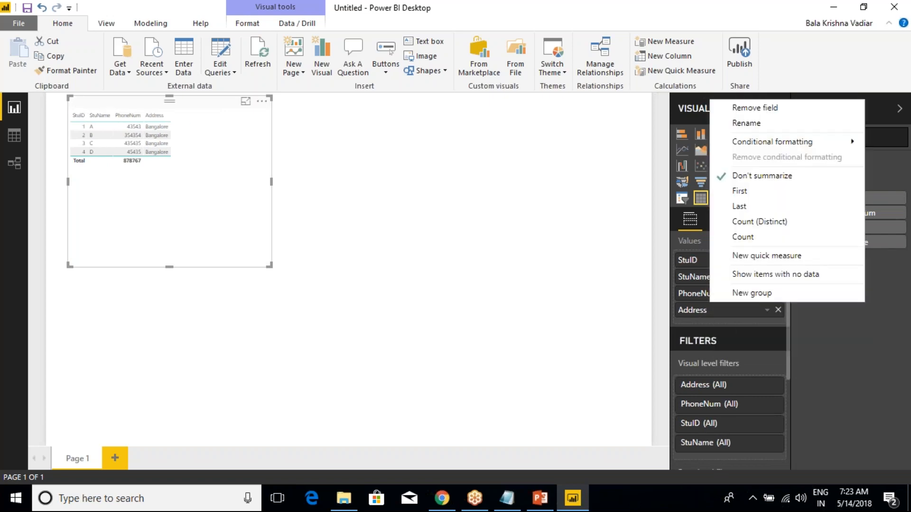
{"action": "right_click", "coordinate": [698, 294]}
{"action": "right_click", "coordinate": [697, 295]}
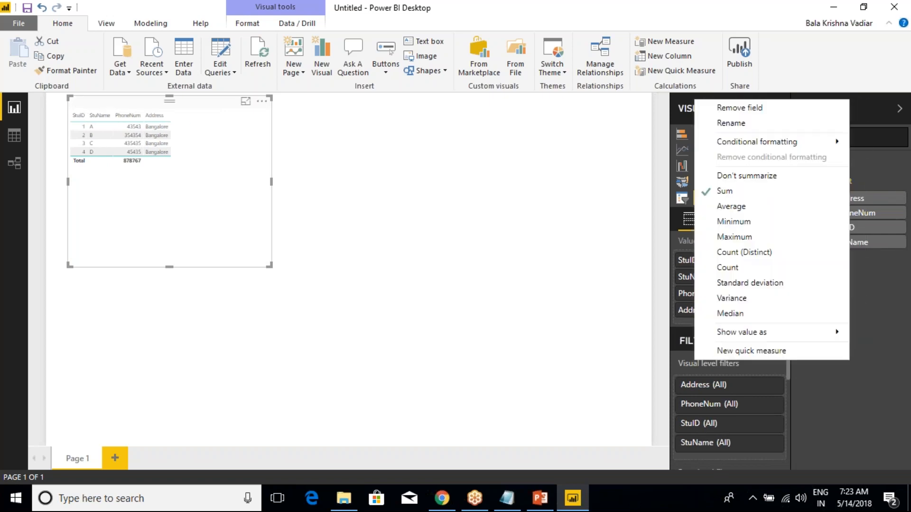
{"action": "left_click", "coordinate": [744, 177]}
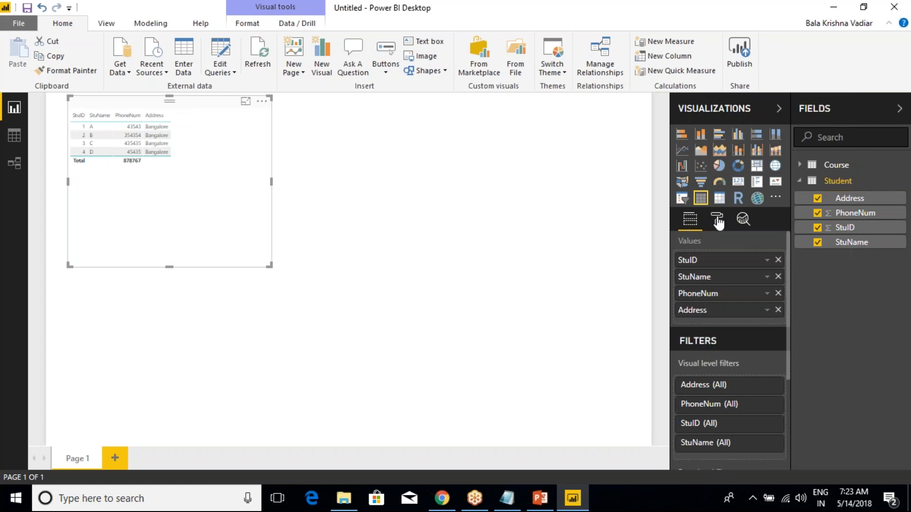
{"action": "right_click", "coordinate": [693, 311]}
{"action": "left_click", "coordinate": [743, 184]}
{"action": "right_click", "coordinate": [722, 315]}
{"action": "left_click", "coordinate": [591, 308]}
{"action": "left_click", "coordinate": [254, 210]}
Set the Student table visual's grid text size to 17 and reduce the visual's height to fit its rows
{"action": "left_click", "coordinate": [716, 220]}
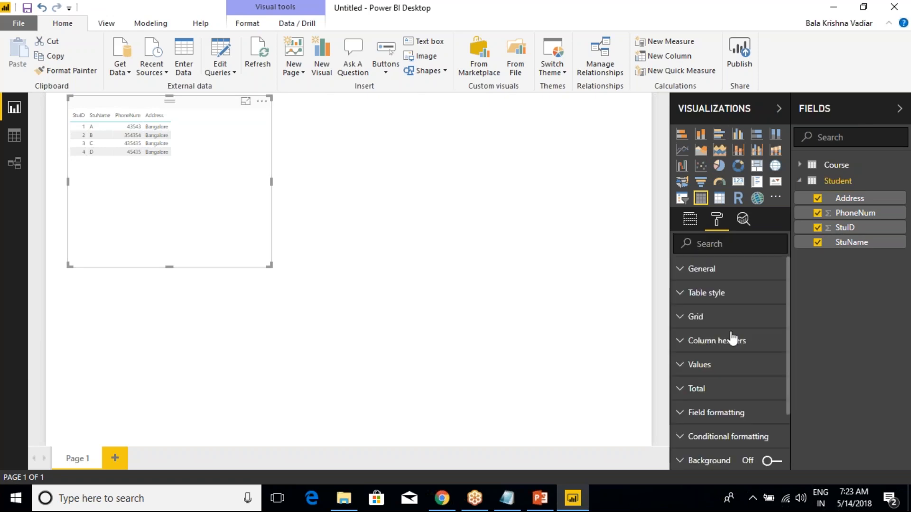
{"action": "left_click", "coordinate": [685, 323]}
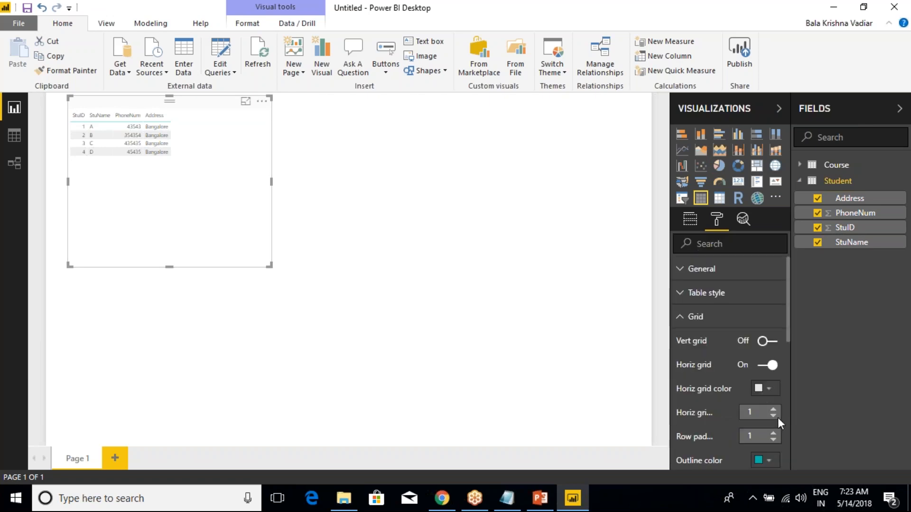
{"action": "scroll", "coordinate": [778, 418], "scroll_direction": "down", "scroll_amount": 3}
{"action": "left_click", "coordinate": [773, 438]}
{"action": "left_click", "coordinate": [773, 438]}
{"action": "left_click", "coordinate": [774, 438]}
{"action": "left_click", "coordinate": [774, 438]}
{"action": "left_click", "coordinate": [773, 438]}
{"action": "left_click", "coordinate": [773, 438]}
{"action": "left_click", "coordinate": [773, 437]}
{"action": "left_click", "coordinate": [773, 438]}
{"action": "left_click", "coordinate": [774, 437]}
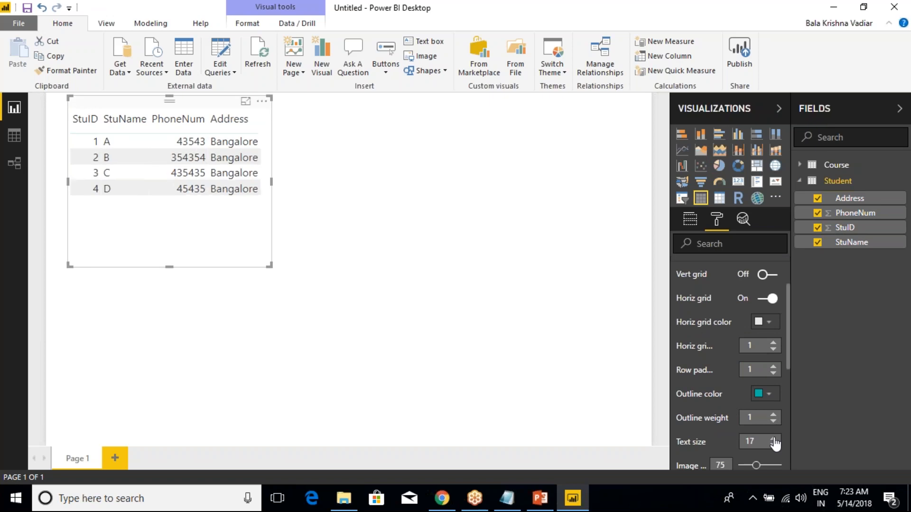
{"action": "left_click_drag", "start_coordinate": [270, 266], "coordinate": [278, 212]}
Apply the Bold header table style to the Student table visual
{"action": "scroll", "coordinate": [705, 312], "scroll_direction": "up", "scroll_amount": 3}
{"action": "left_click", "coordinate": [683, 317]}
{"action": "left_click", "coordinate": [684, 299]}
{"action": "left_click", "coordinate": [749, 316]}
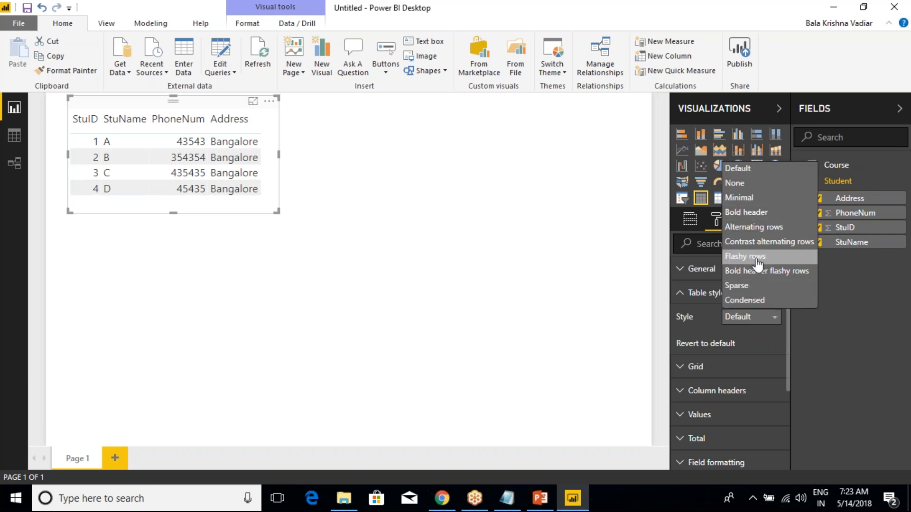
{"action": "left_click", "coordinate": [783, 213]}
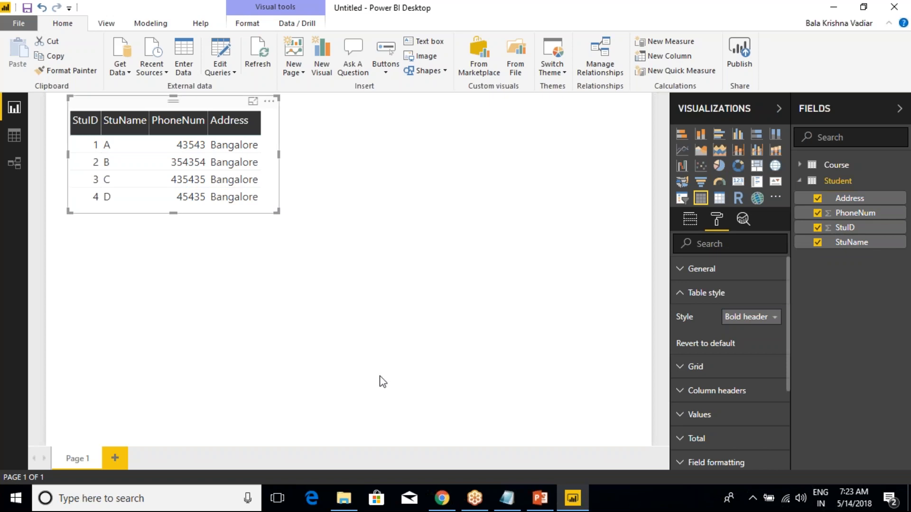
Widen the StuID, StuName and PhoneNum columns and enlarge the Student visual so the full Address column fits
{"action": "left_click_drag", "start_coordinate": [207, 121], "coordinate": [229, 121]}
{"action": "left_click_drag", "start_coordinate": [149, 121], "coordinate": [164, 121]}
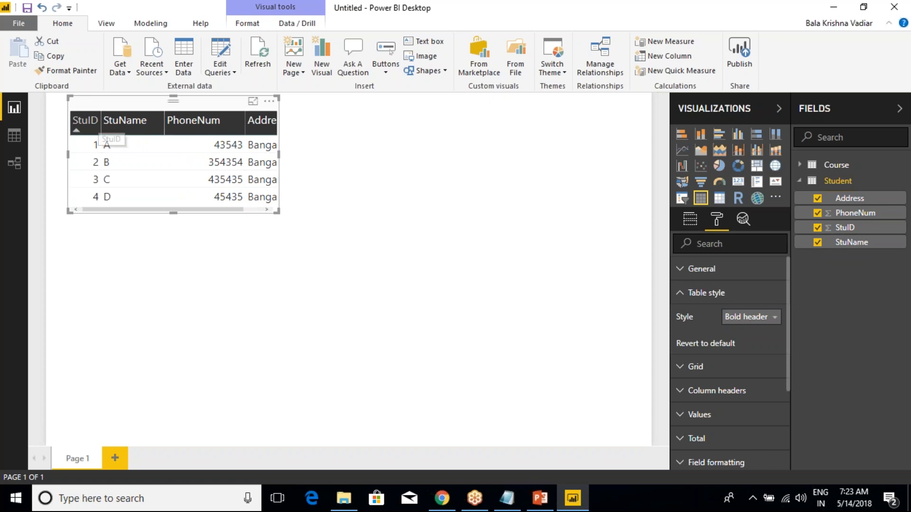
{"action": "left_click_drag", "start_coordinate": [101, 121], "coordinate": [111, 121]}
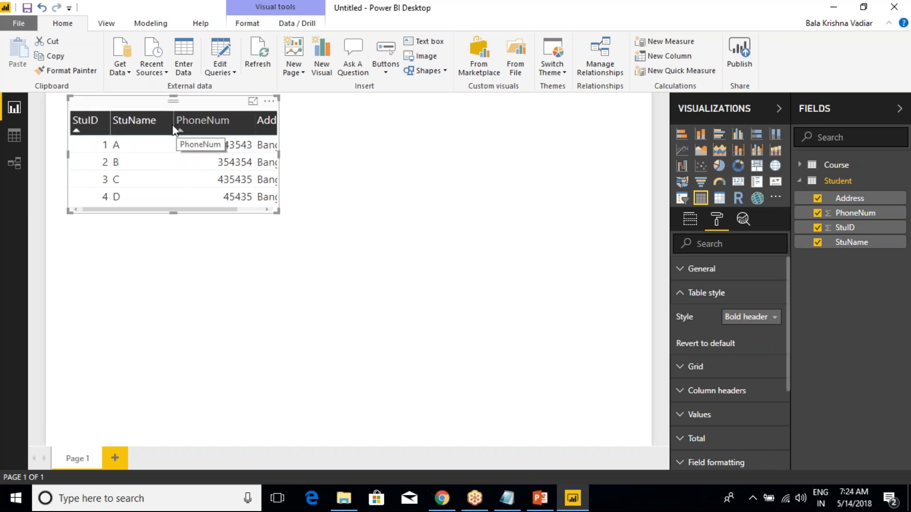
{"action": "left_click_drag", "start_coordinate": [277, 212], "coordinate": [317, 220]}
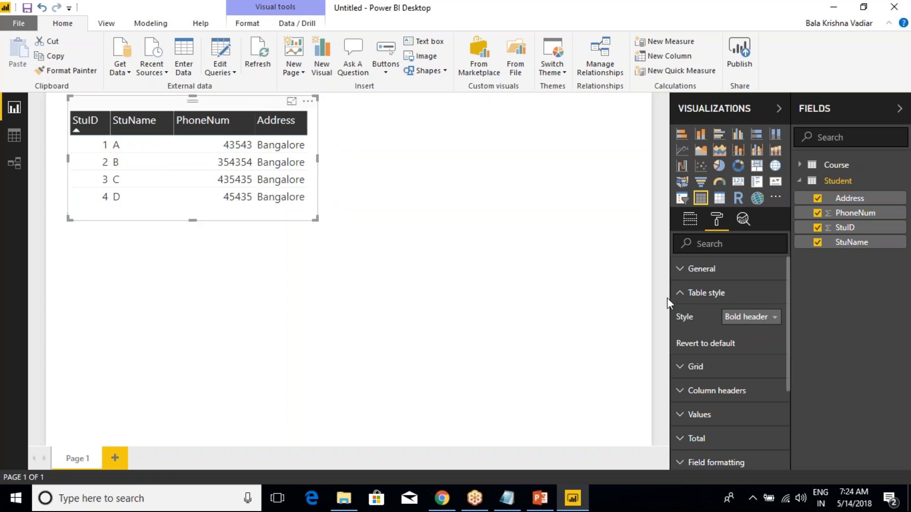
{"action": "left_click", "coordinate": [679, 293]}
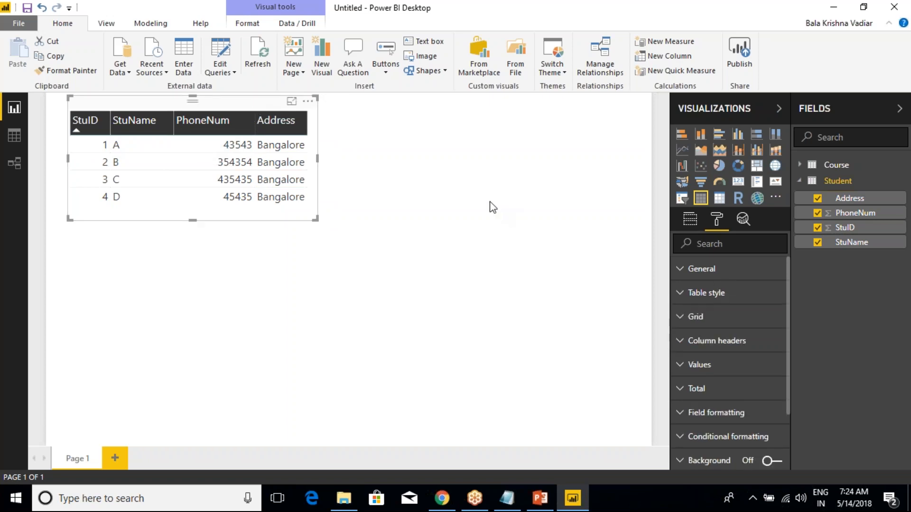
Add a second table visual beside the Student table and fill it with CourseID and CourseName
{"action": "left_click", "coordinate": [483, 143]}
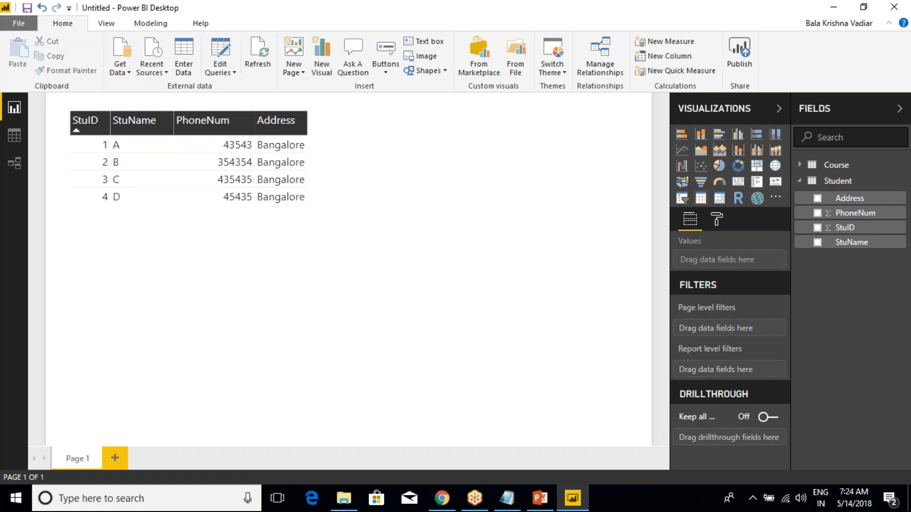
{"action": "left_click", "coordinate": [701, 199]}
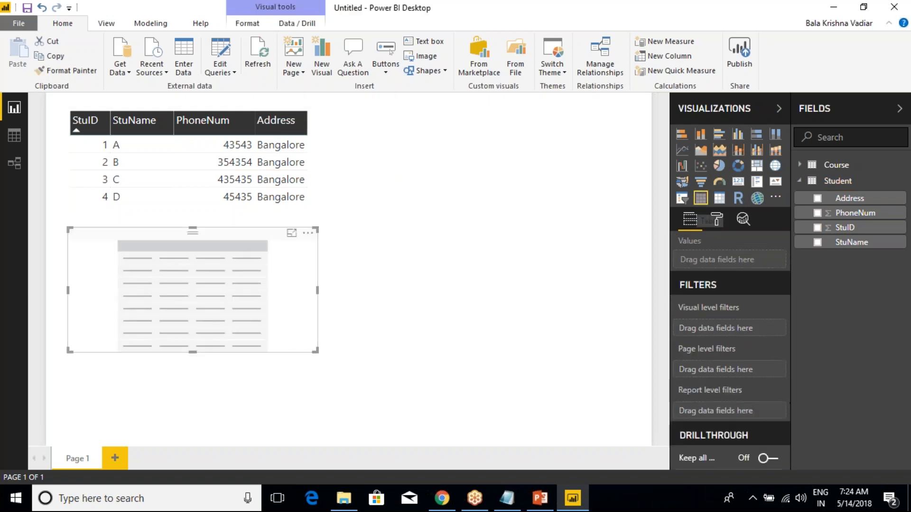
{"action": "left_click_drag", "start_coordinate": [176, 269], "coordinate": [436, 155]}
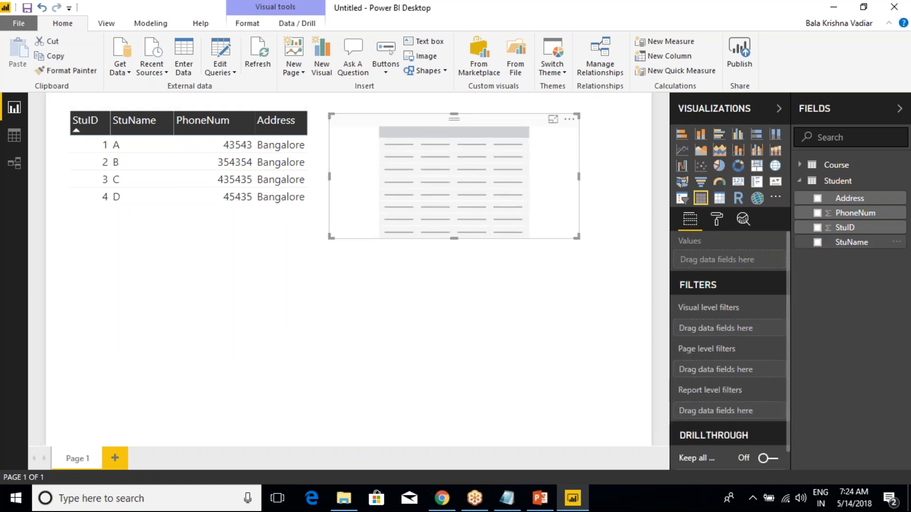
{"action": "left_click", "coordinate": [828, 165]}
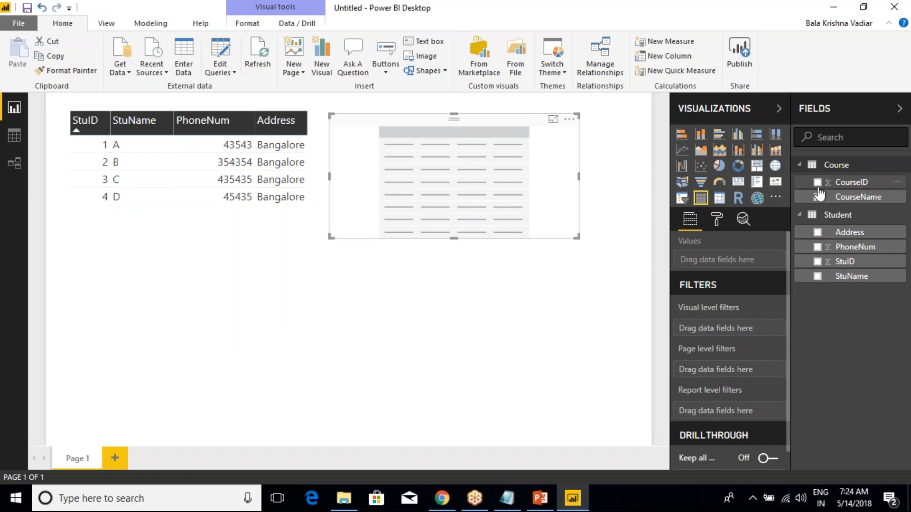
{"action": "left_click", "coordinate": [817, 182]}
{"action": "left_click", "coordinate": [817, 197]}
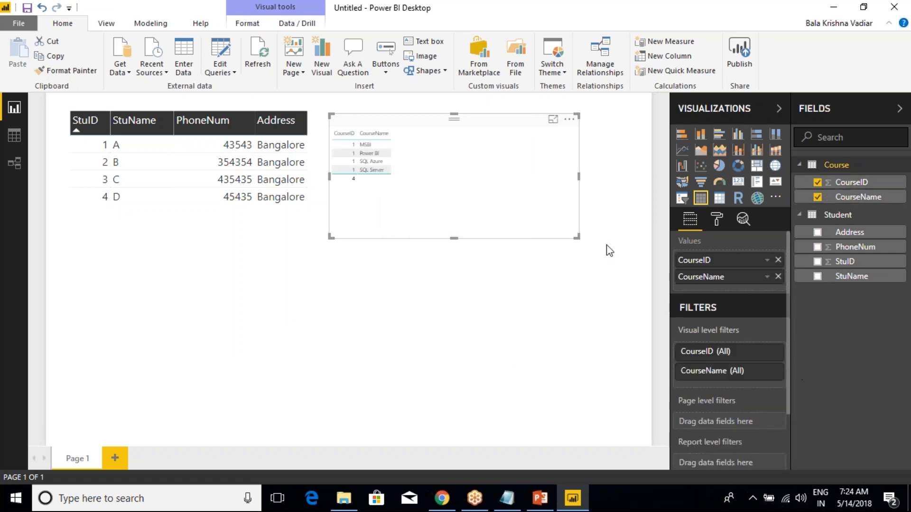
Try to transfer the Student visual's formatting to the Course visual with Format Painter
{"action": "left_click", "coordinate": [170, 105]}
{"action": "left_click", "coordinate": [62, 70]}
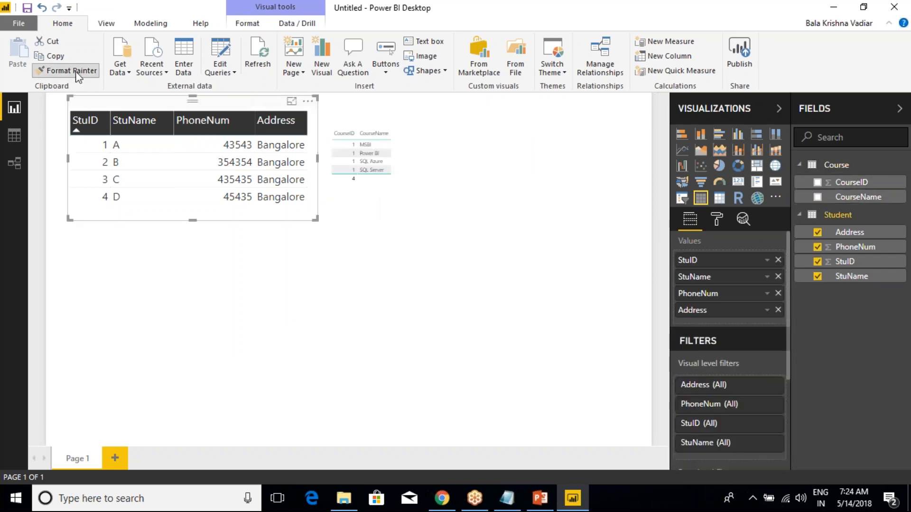
{"action": "left_click", "coordinate": [434, 116]}
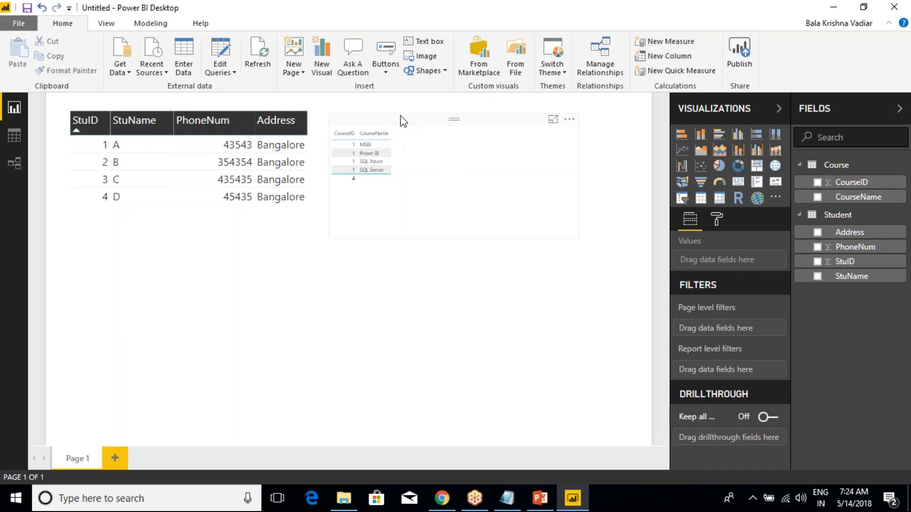
{"action": "left_click", "coordinate": [381, 143]}
{"action": "left_click", "coordinate": [137, 106]}
{"action": "left_click", "coordinate": [62, 70]}
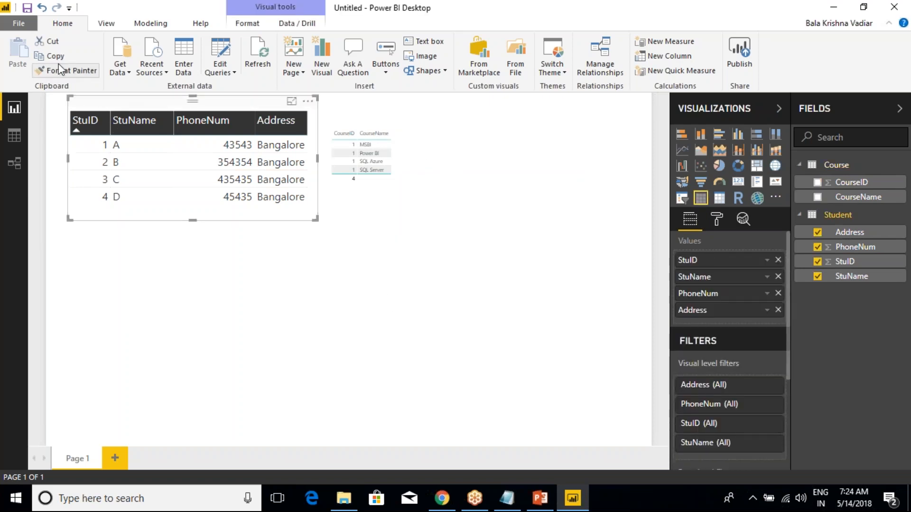
{"action": "left_click", "coordinate": [401, 126]}
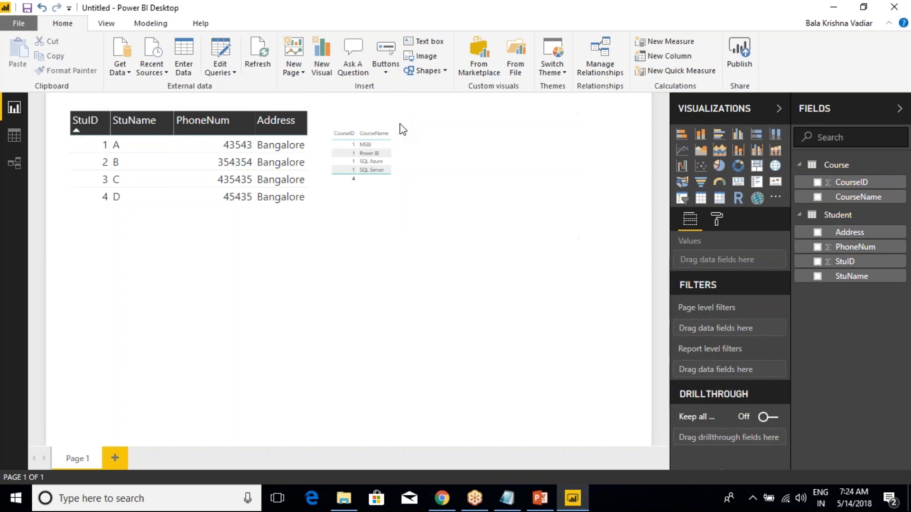
{"action": "left_click", "coordinate": [484, 126]}
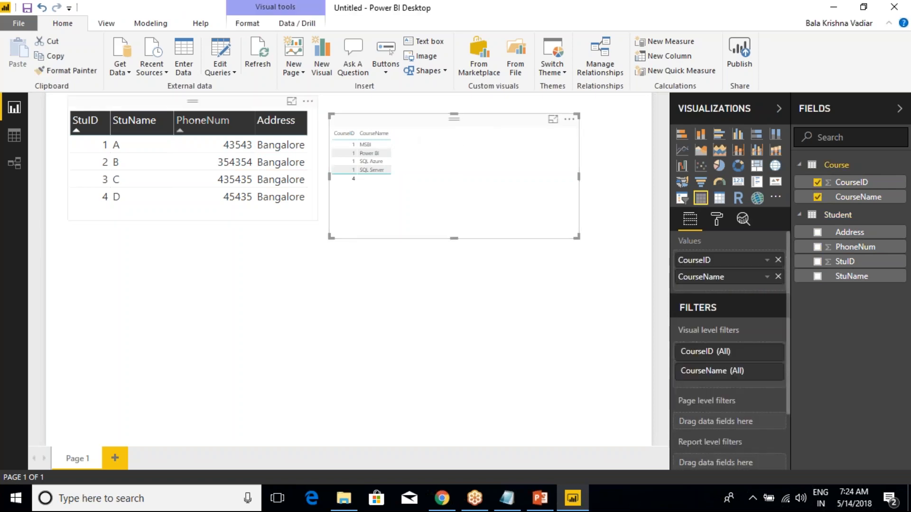
Copy the Student table visual's formatting onto the Course table visual with Format Painter
{"action": "left_click", "coordinate": [207, 99]}
{"action": "left_click", "coordinate": [69, 71]}
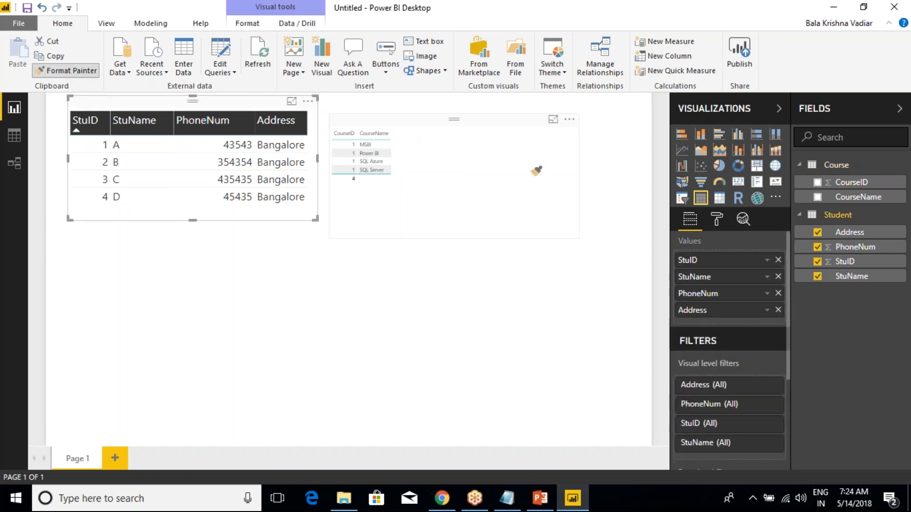
{"action": "left_click", "coordinate": [536, 171]}
{"action": "left_click", "coordinate": [531, 241]}
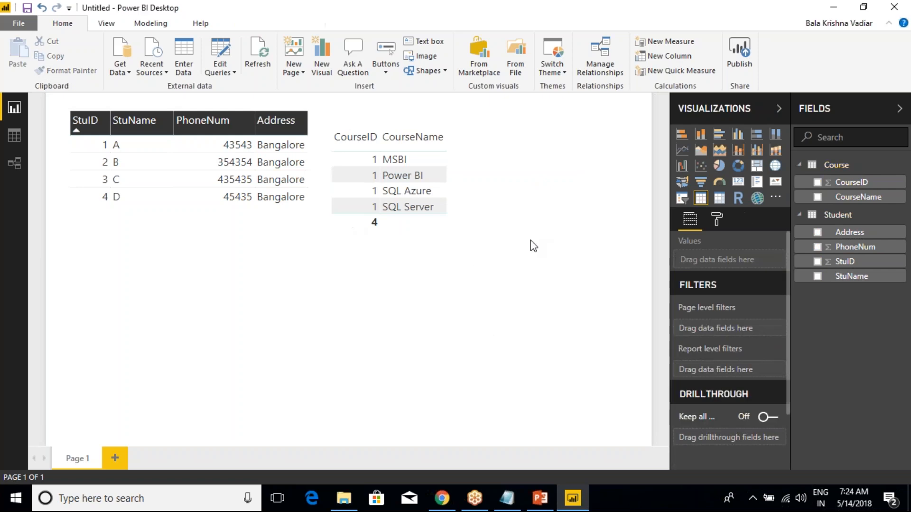
Apply the Bold header table style to the Course table visual and narrow the visual around its columns
{"action": "left_click", "coordinate": [486, 182]}
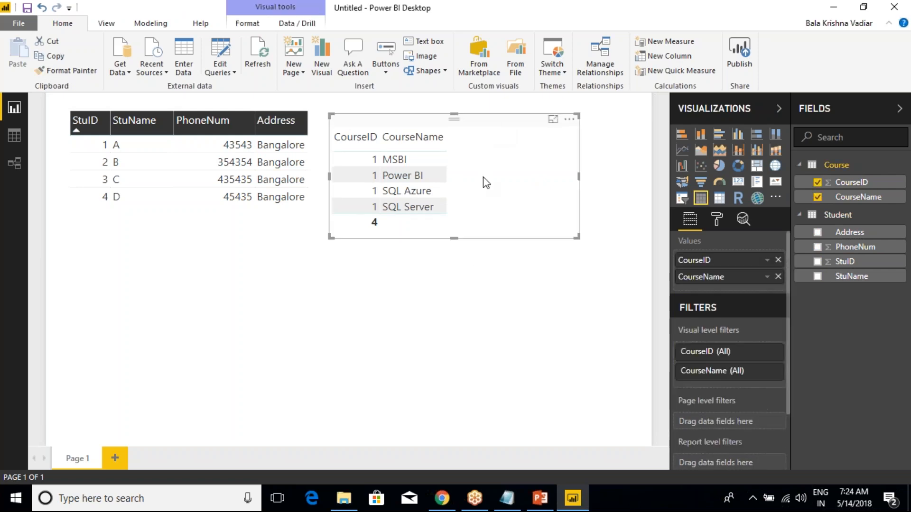
{"action": "left_click", "coordinate": [716, 220]}
{"action": "left_click", "coordinate": [683, 295]}
{"action": "left_click", "coordinate": [754, 317]}
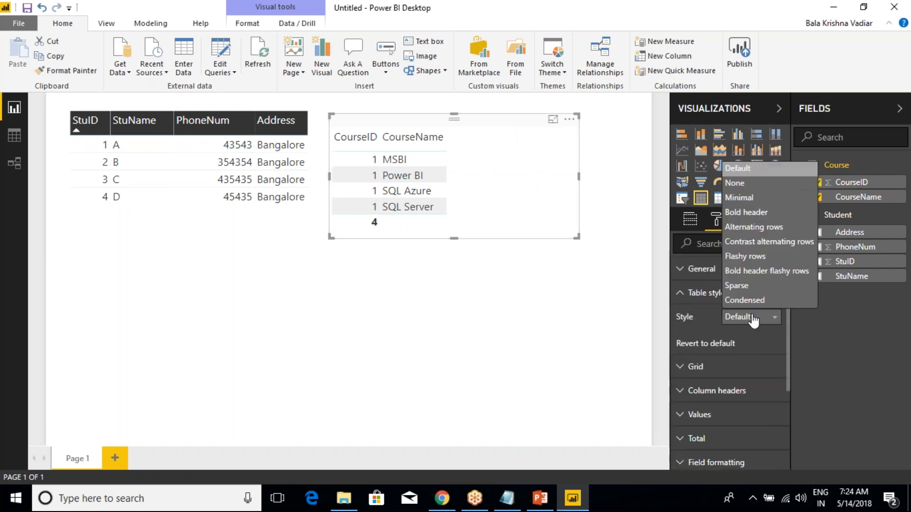
{"action": "left_click", "coordinate": [746, 212]}
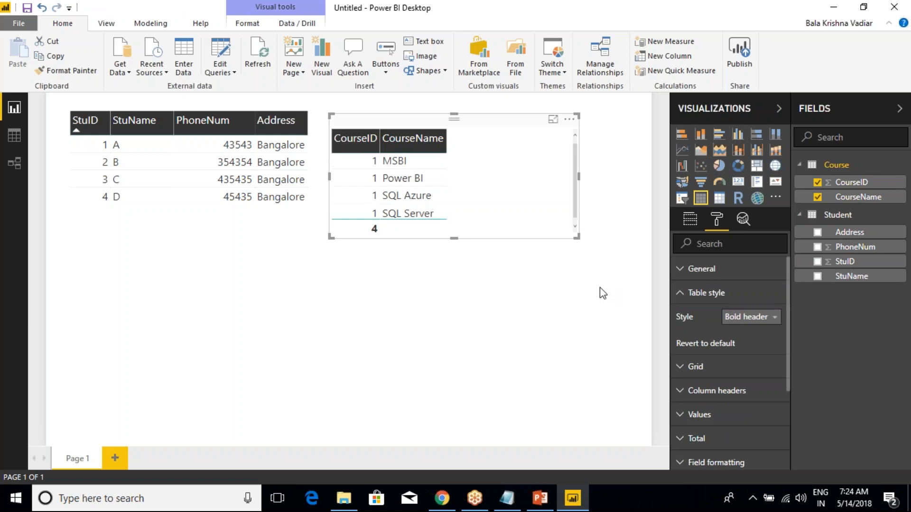
{"action": "left_click_drag", "start_coordinate": [576, 237], "coordinate": [493, 243]}
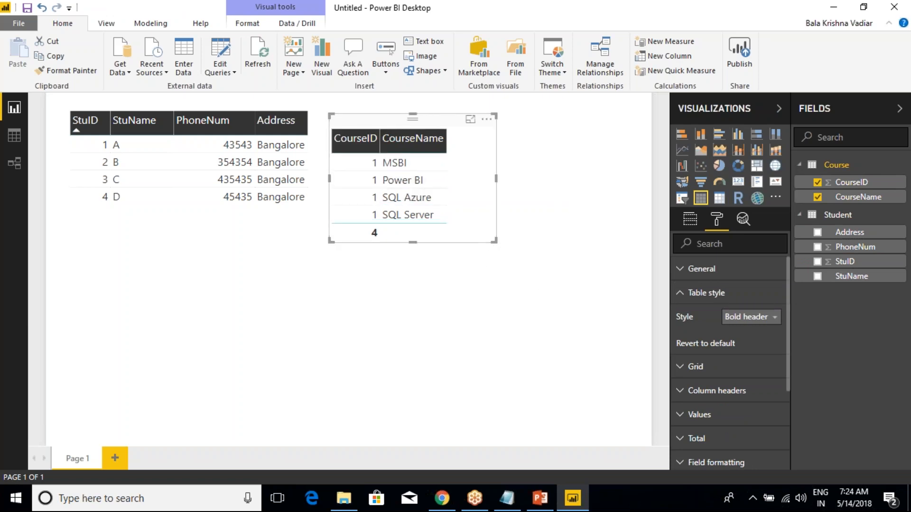
Set CourseID to Don't summarize in the Course table visual and align the visual level with the Student table visual
{"action": "left_click", "coordinate": [693, 228]}
{"action": "left_click", "coordinate": [715, 223]}
{"action": "left_click", "coordinate": [696, 230]}
{"action": "right_click", "coordinate": [701, 260]}
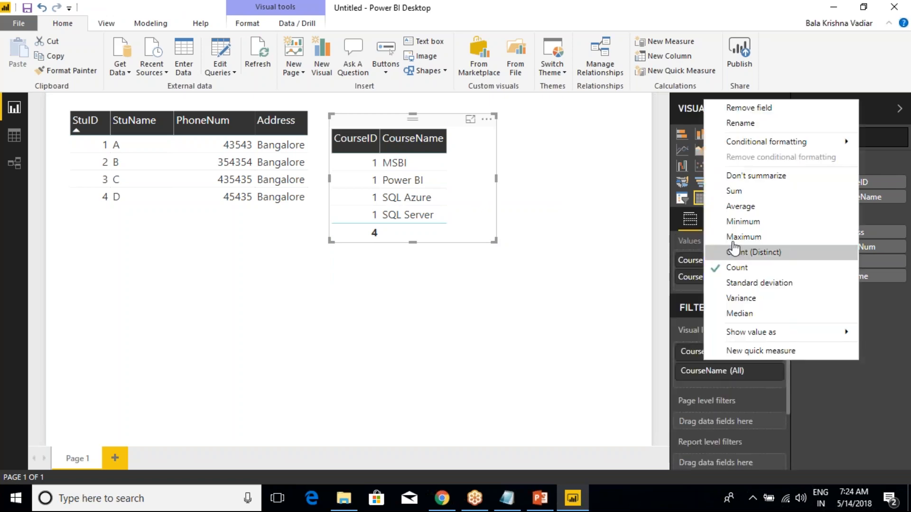
{"action": "left_click", "coordinate": [756, 175]}
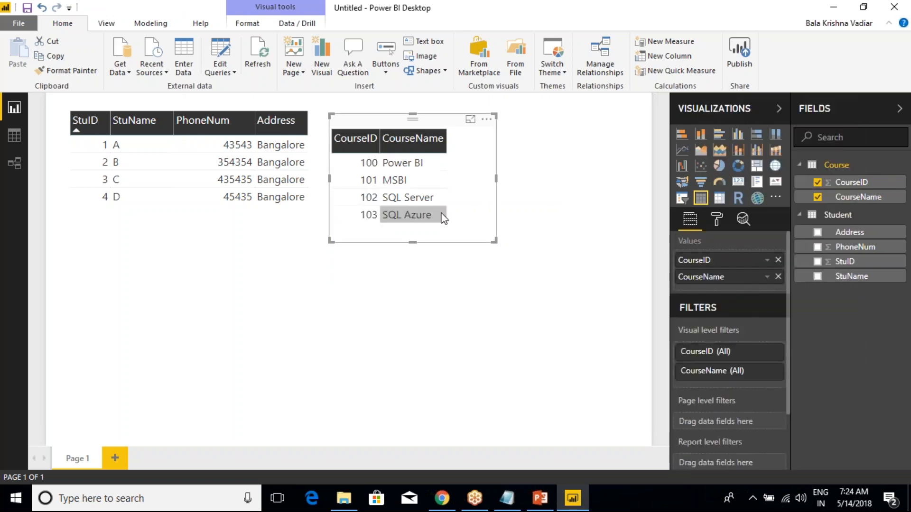
{"action": "left_click_drag", "start_coordinate": [394, 123], "coordinate": [397, 104]}
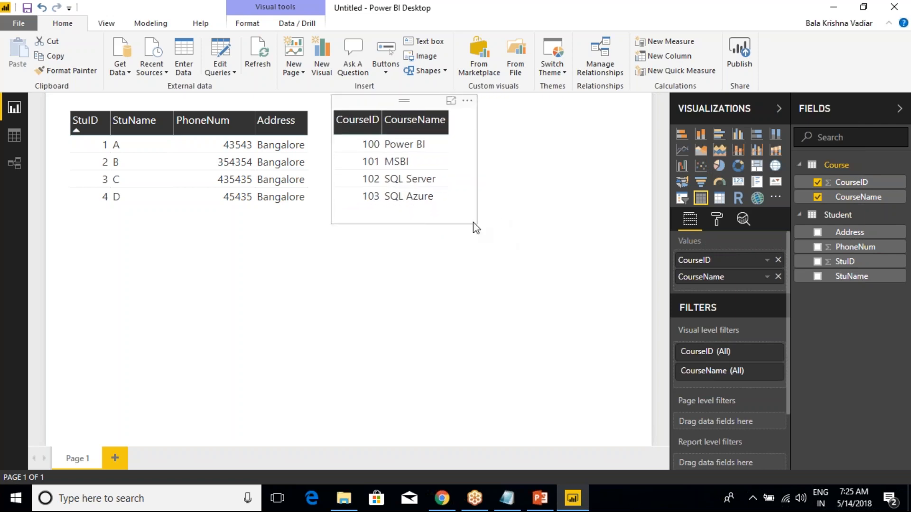
{"action": "left_click", "coordinate": [451, 301]}
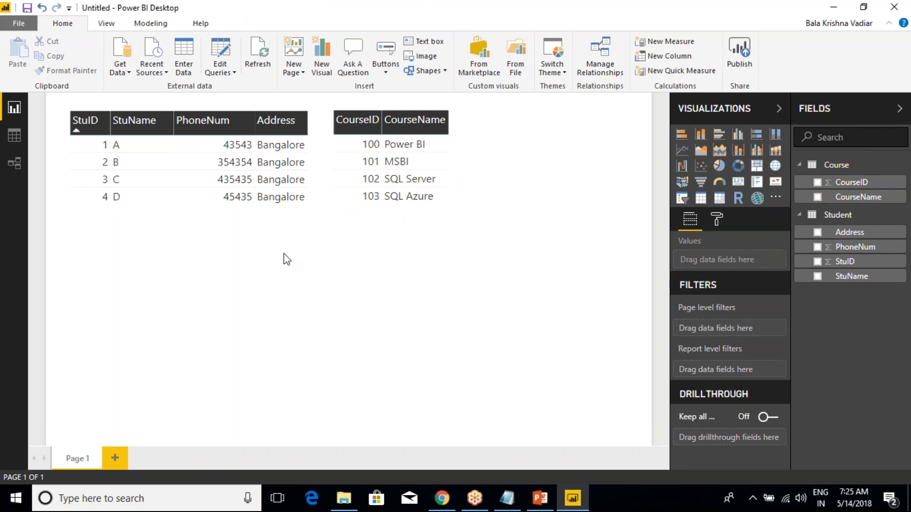
Turn on the border for both the Student and Course table visuals
{"action": "left_click", "coordinate": [252, 104]}
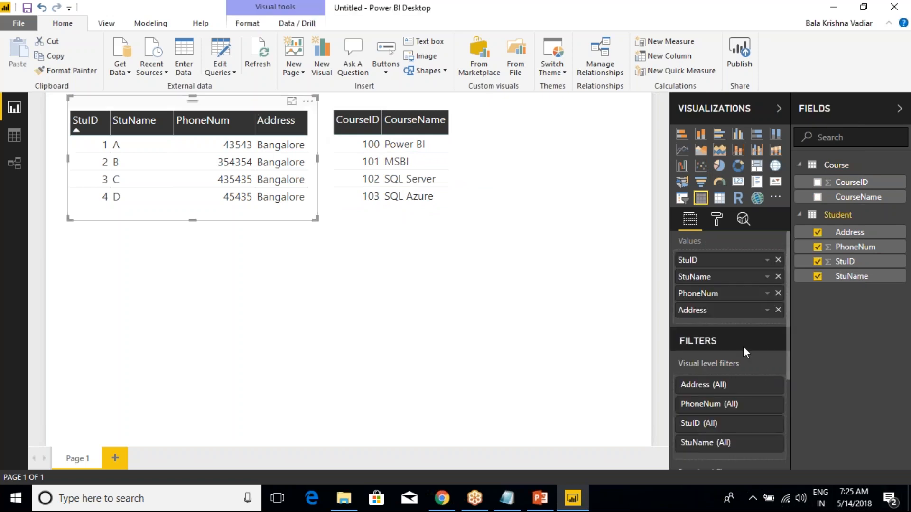
{"action": "left_click", "coordinate": [716, 219]}
{"action": "scroll", "coordinate": [691, 374], "scroll_direction": "down", "scroll_amount": 2}
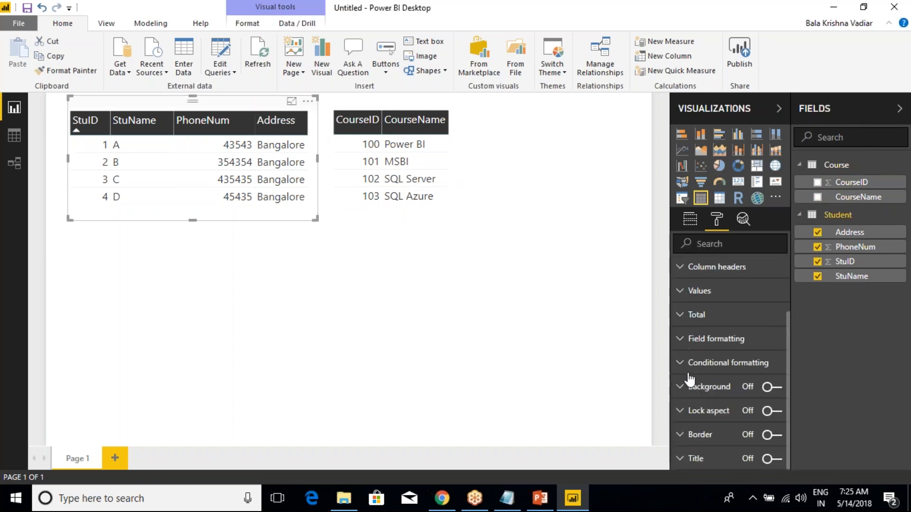
{"action": "left_click", "coordinate": [772, 435]}
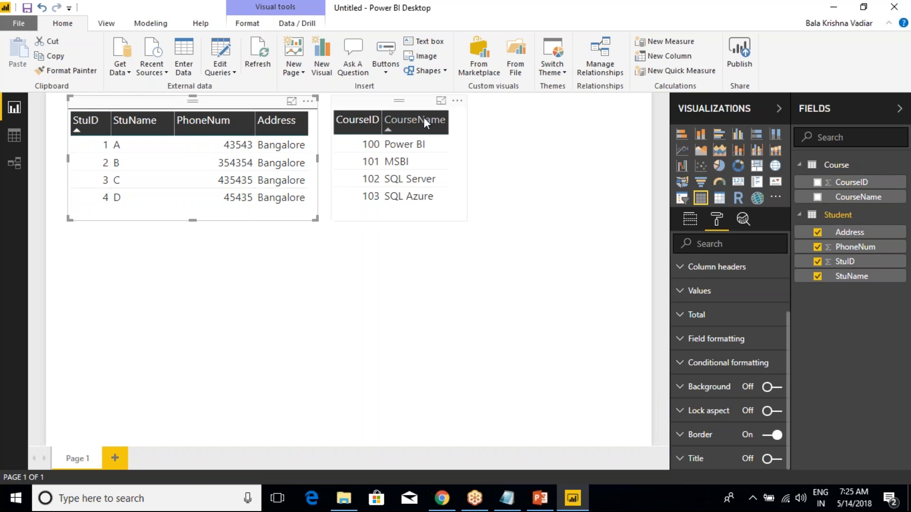
{"action": "left_click", "coordinate": [450, 142]}
{"action": "left_click", "coordinate": [772, 435]}
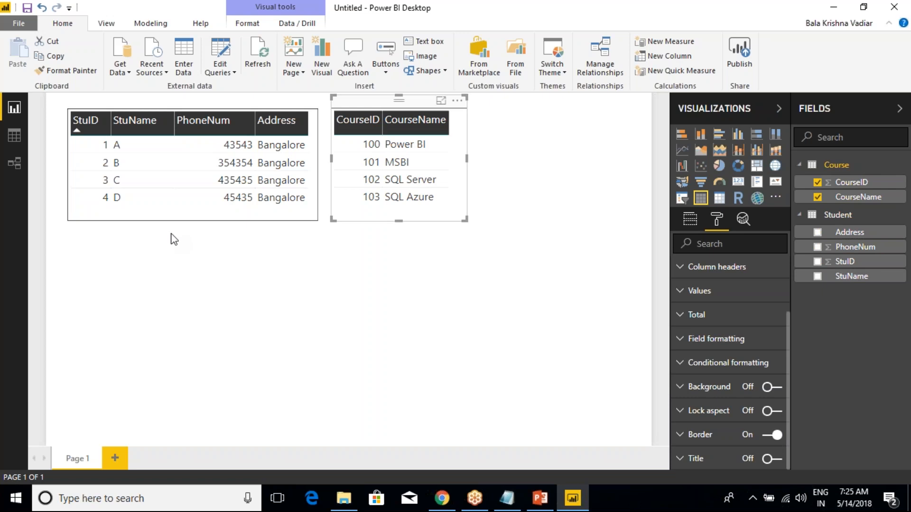
Check whether selecting Student rows or course 100 filters the other table, and inspect both tables in the relationships view
{"action": "left_click", "coordinate": [101, 144]}
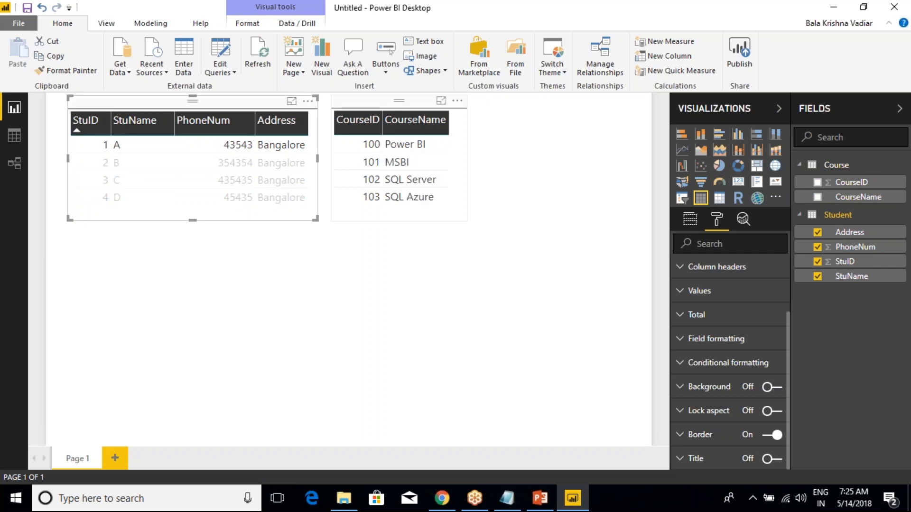
{"action": "left_click", "coordinate": [104, 162]}
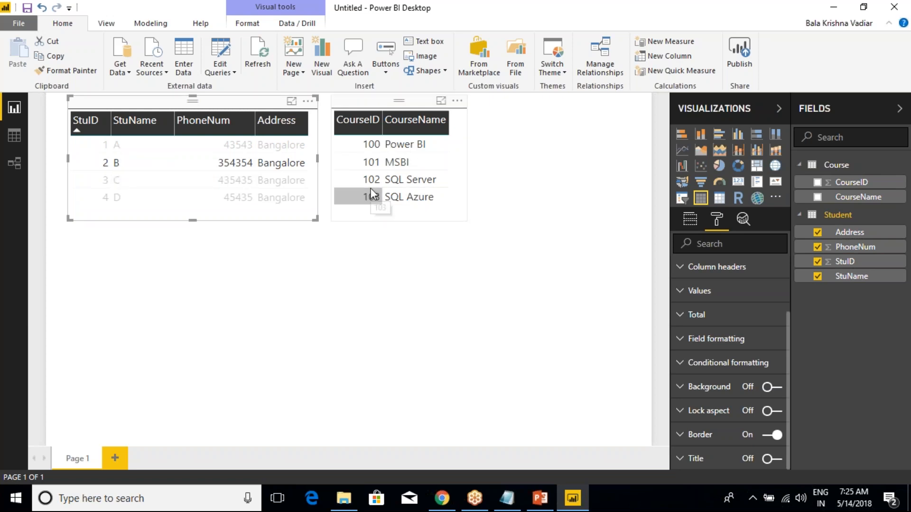
{"action": "left_click", "coordinate": [101, 180]}
{"action": "left_click", "coordinate": [106, 197]}
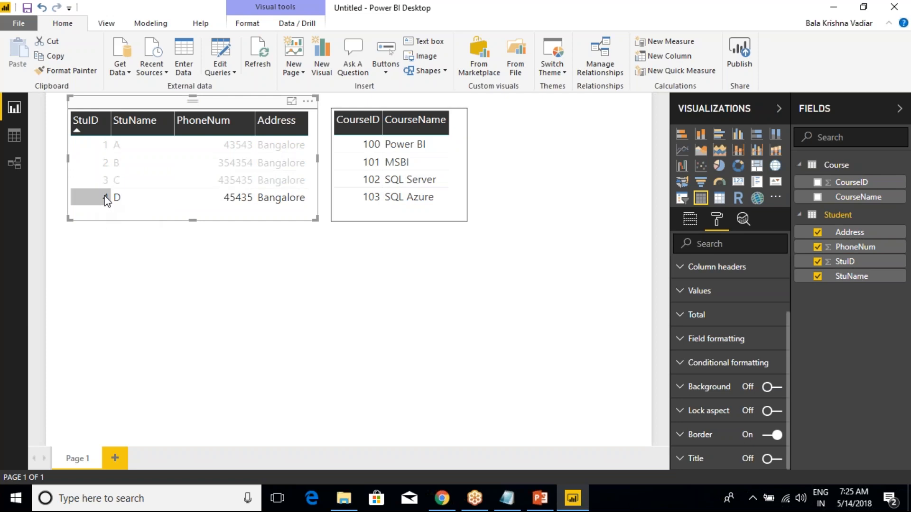
{"action": "left_click", "coordinate": [105, 197]}
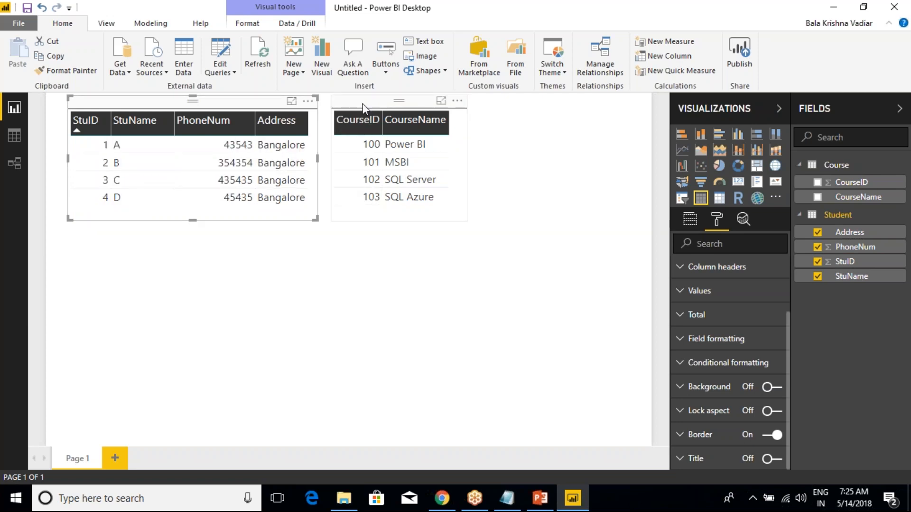
{"action": "left_click", "coordinate": [366, 146]}
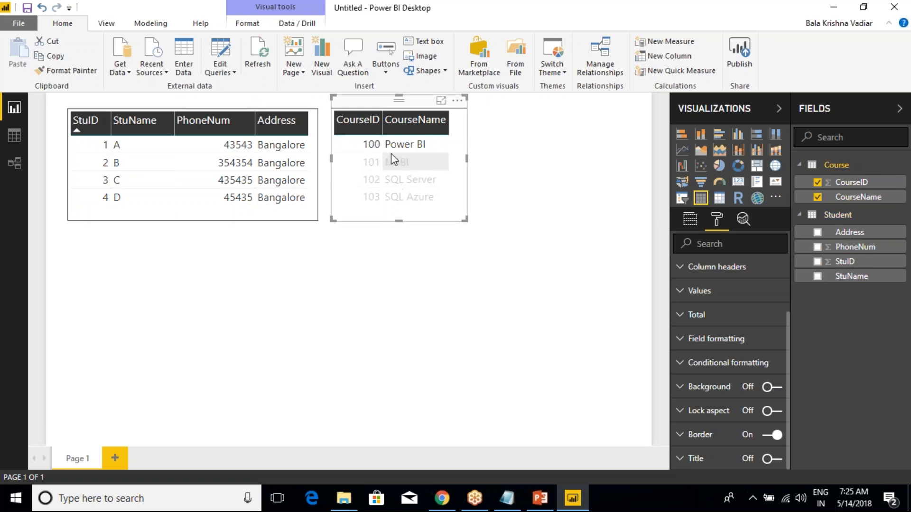
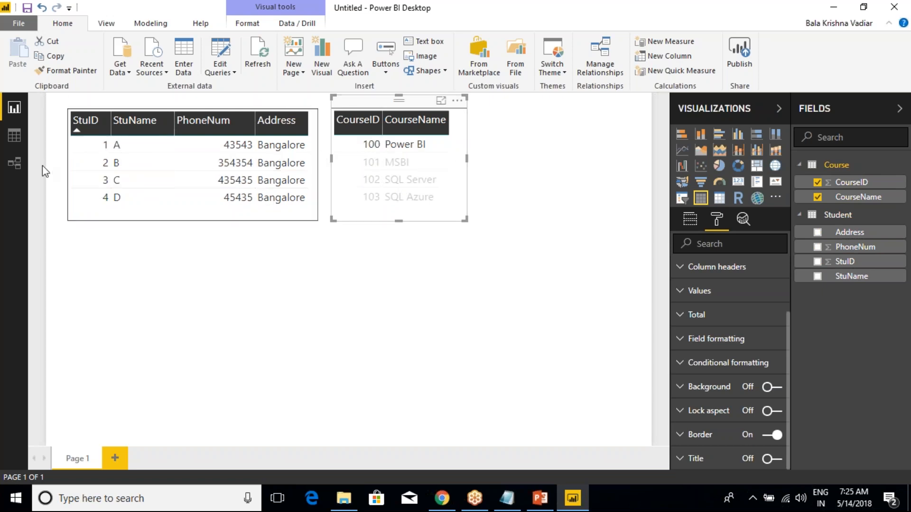
{"action": "left_click", "coordinate": [24, 172]}
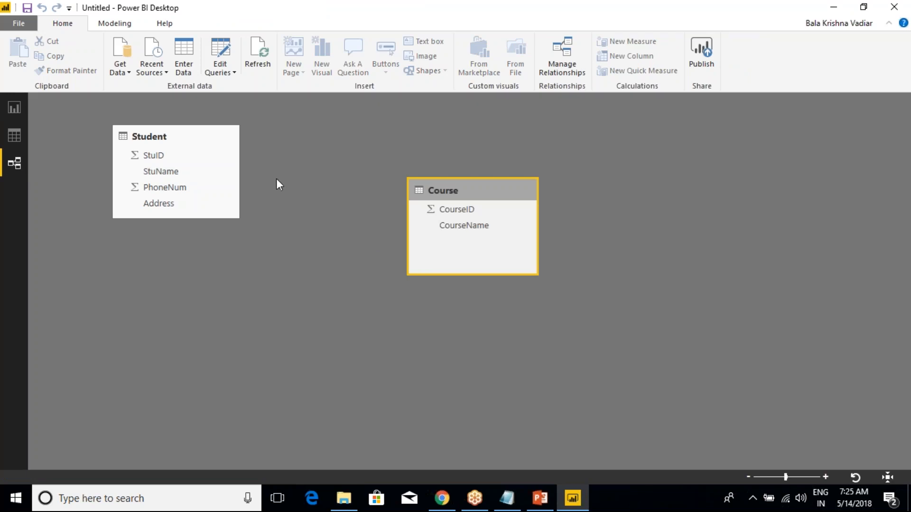
Switch to the Notepad class notes and add the line "What Is No Relationship in Power BI" below Relationships Tab/ Data Modelling
{"action": "left_click", "coordinate": [505, 499]}
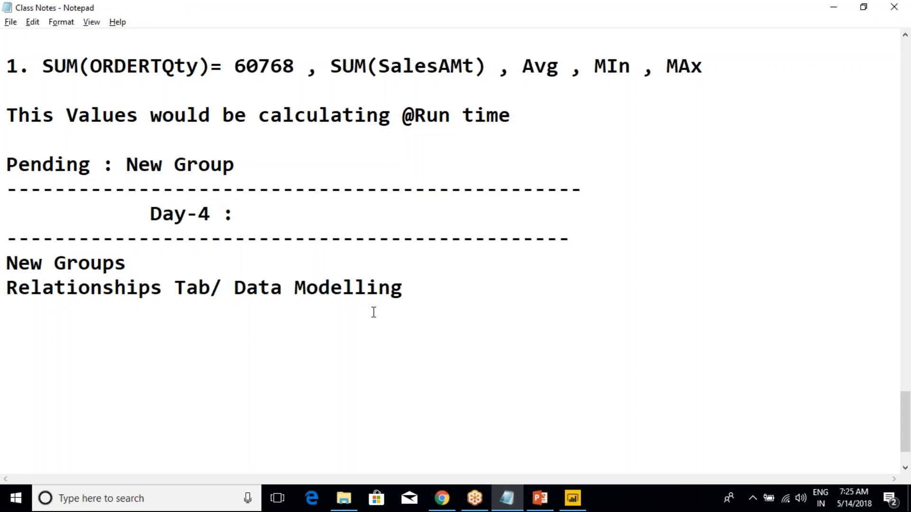
{"action": "type", "text": "What Is no "}
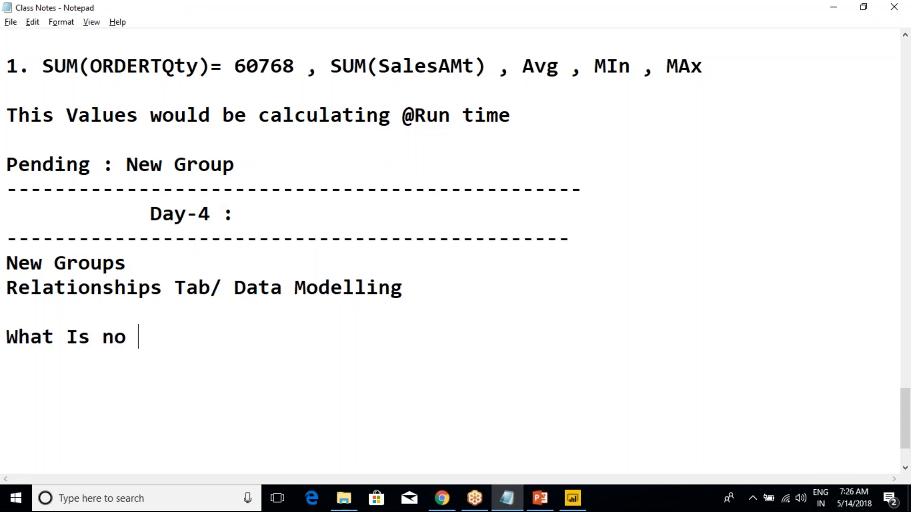
{"action": "type", "text": "Relationship"}
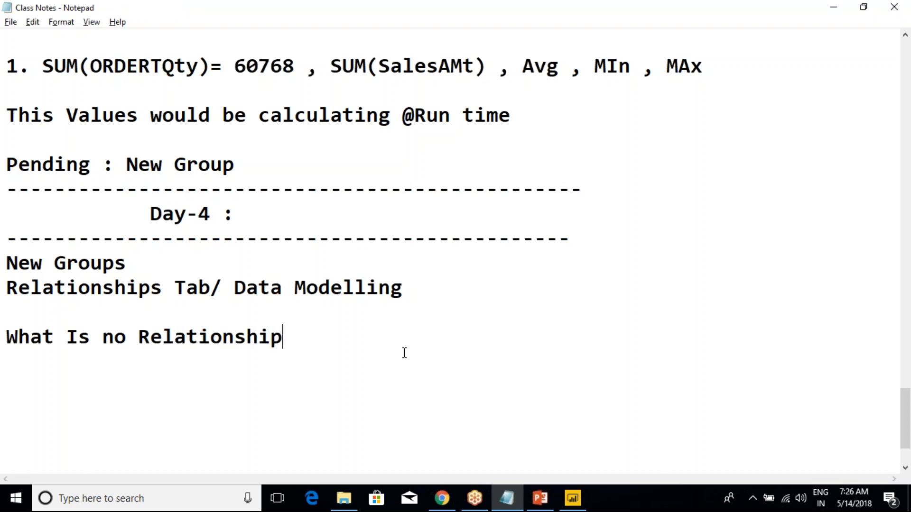
{"action": "key", "text": "BackSpace"}
{"action": "key", "text": "BackSpace"}
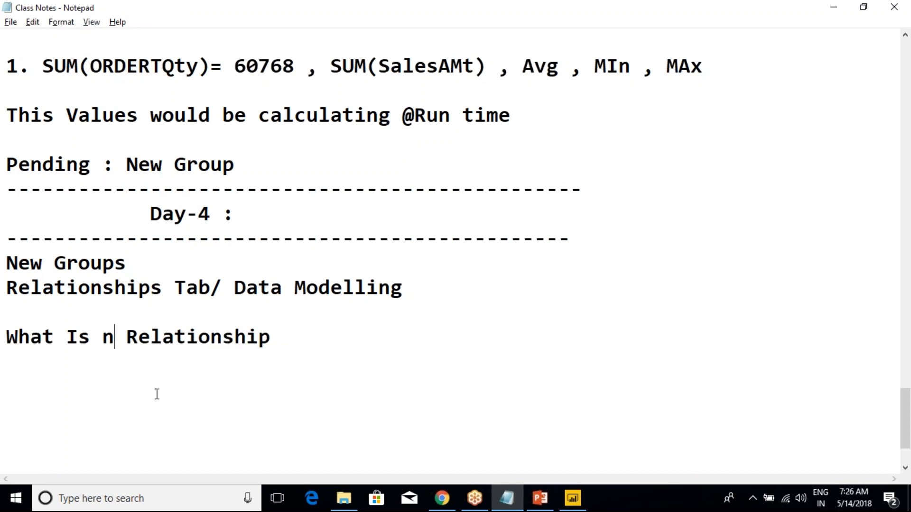
{"action": "type", "text": "No"}
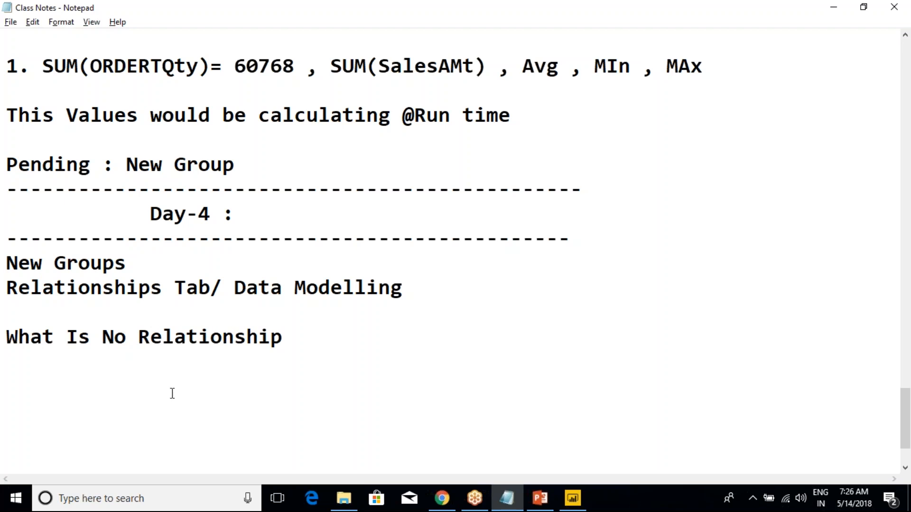
{"action": "type", "text": " Relationship in Power BI"}
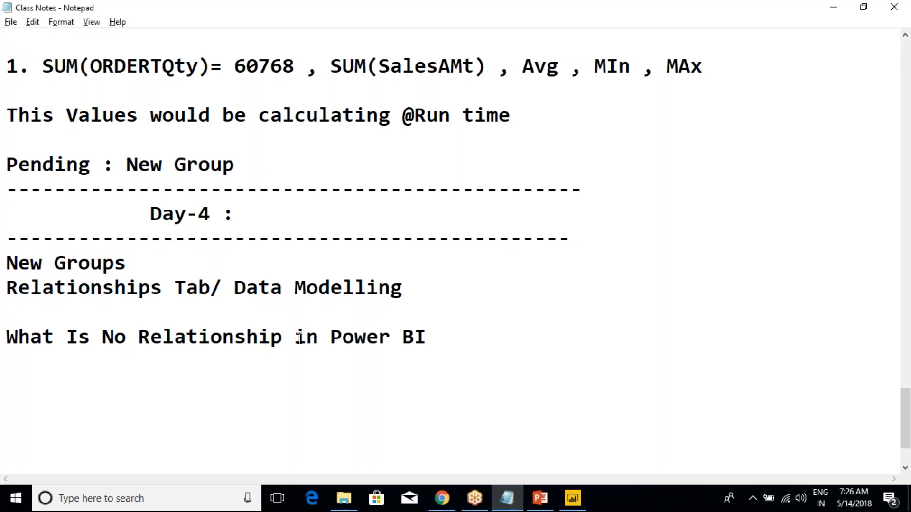
Switch back to Power BI Desktop and review the Student and Course tables in the relationships view and the Student rows in the data view
{"action": "key", "text": "alt+Tab"}
{"action": "left_click", "coordinate": [201, 131]}
{"action": "left_click", "coordinate": [490, 185]}
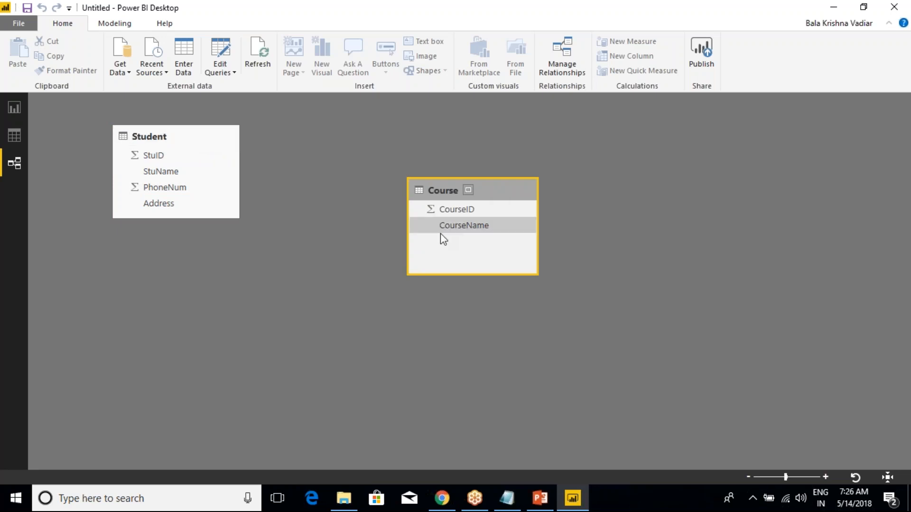
{"action": "key", "text": "alt+Tab"}
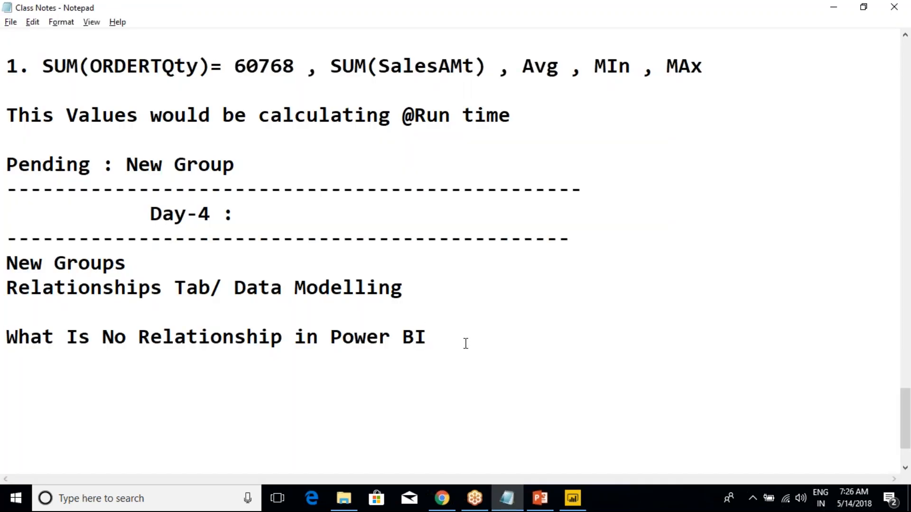
{"action": "key", "text": "alt+Tab"}
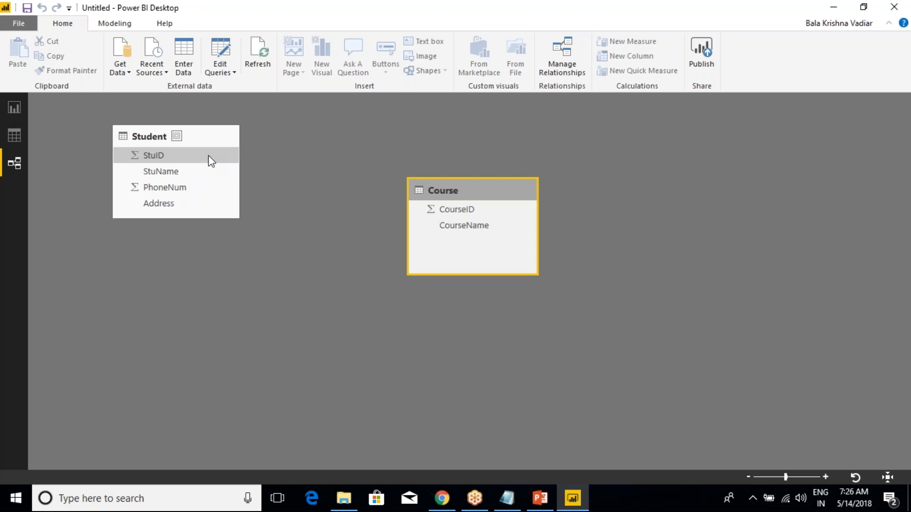
{"action": "left_click", "coordinate": [14, 110]}
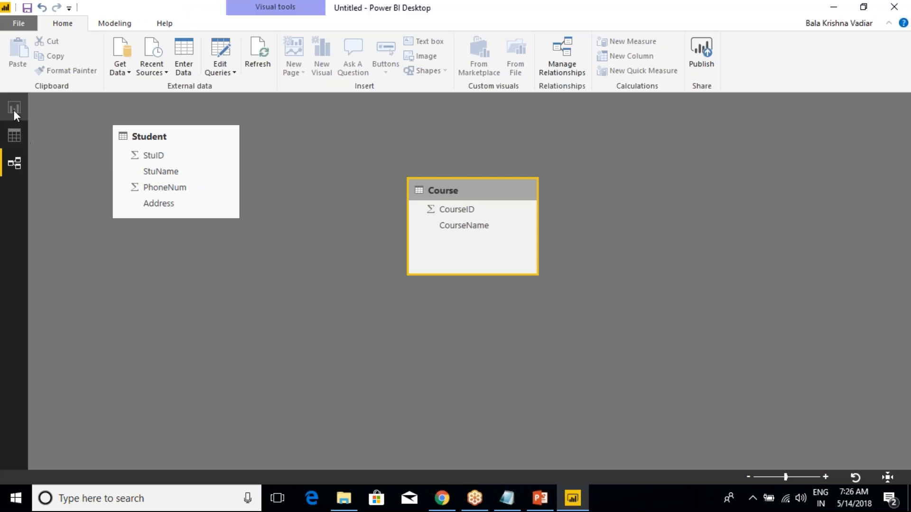
{"action": "left_click", "coordinate": [15, 134]}
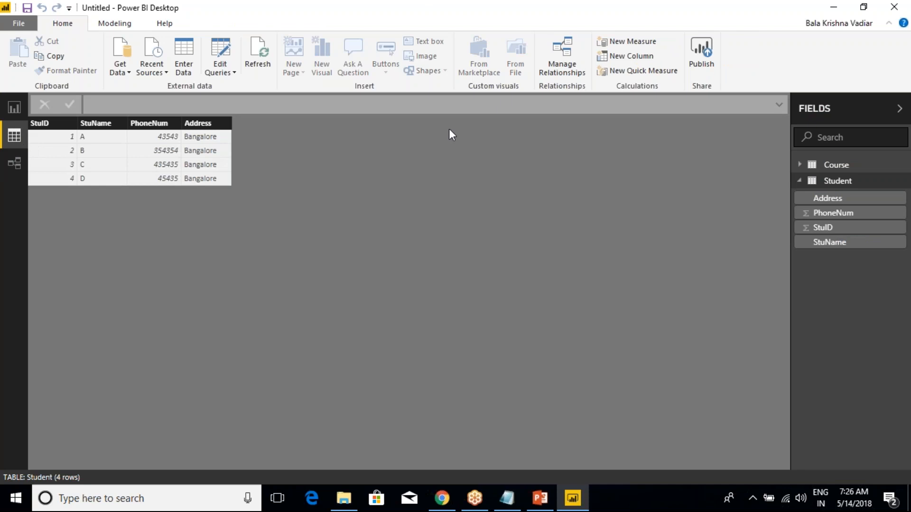
Open the Student query's source table for editing in Power Query Editor and add a column named CID after Address
{"action": "left_click", "coordinate": [221, 72]}
{"action": "left_click", "coordinate": [242, 87]}
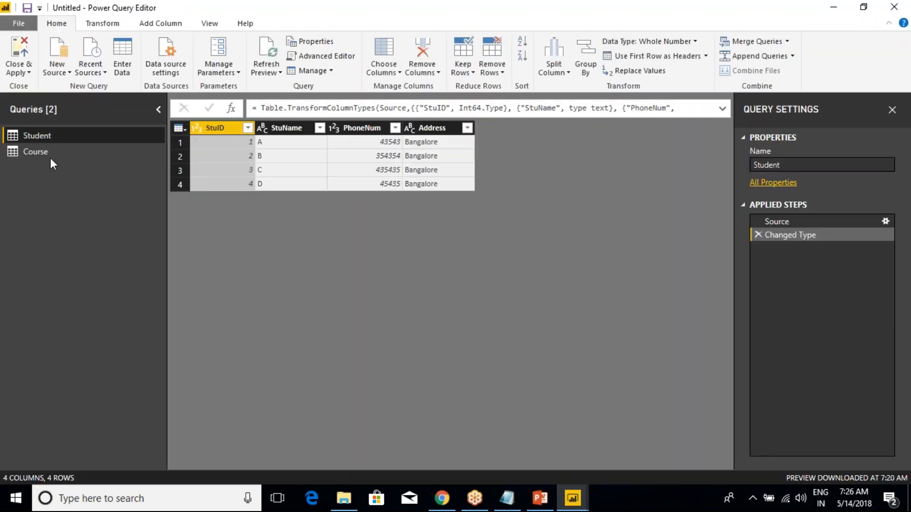
{"action": "left_click", "coordinate": [885, 222]}
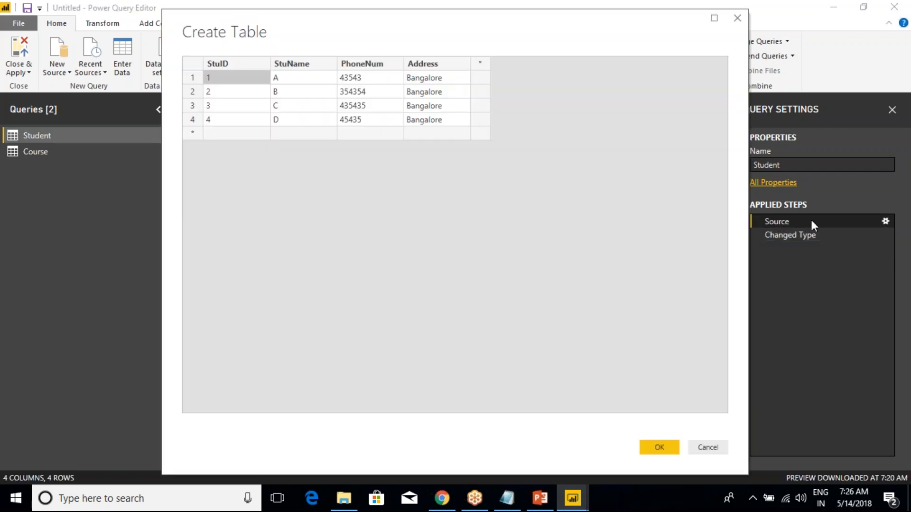
{"action": "left_click", "coordinate": [481, 64]}
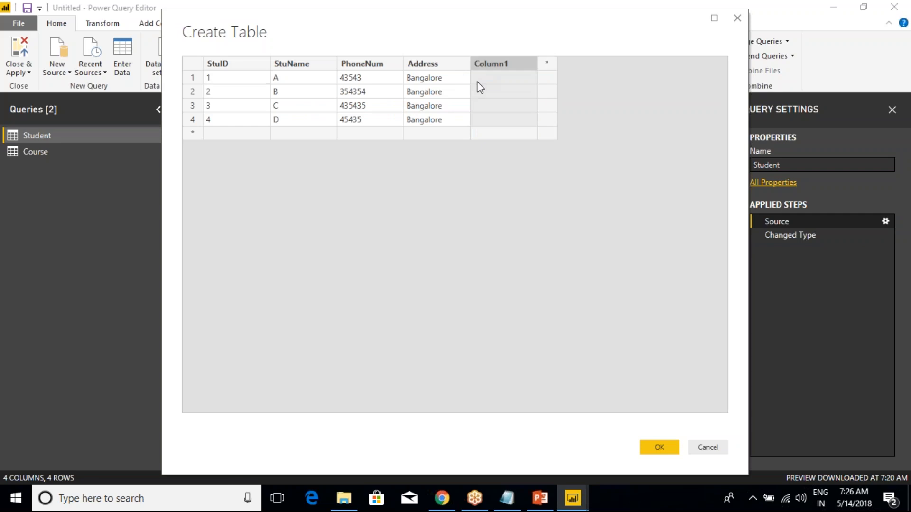
{"action": "double_click", "coordinate": [499, 68]}
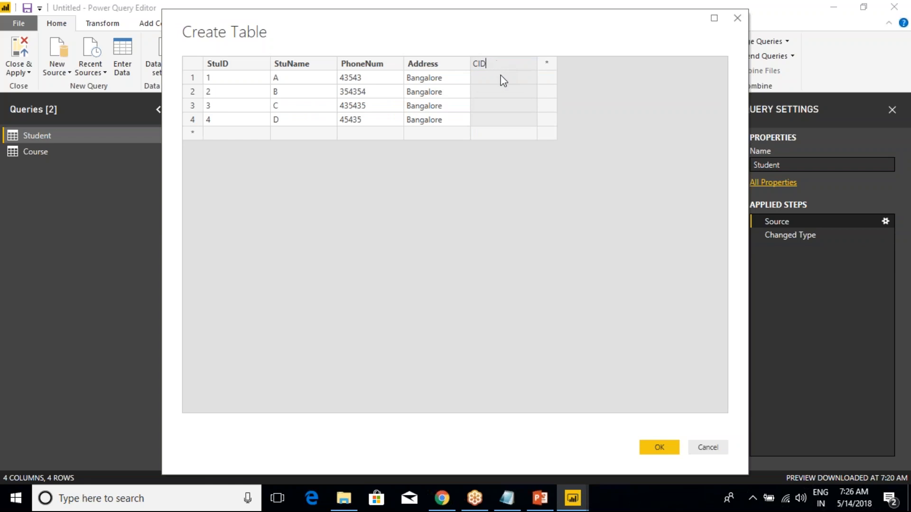
Fill the CID column with 100, 101, 100 and 102 for students A, B, C and D
{"action": "left_click", "coordinate": [491, 80]}
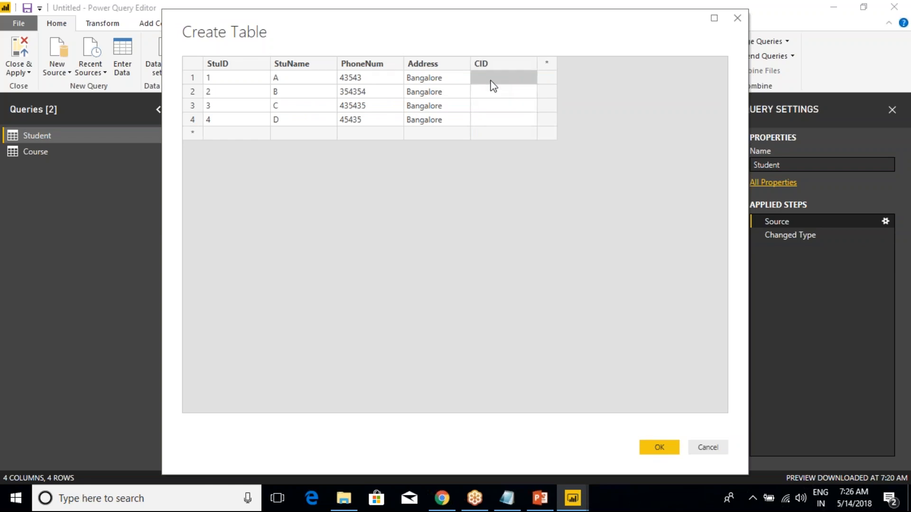
{"action": "type", "text": "100"}
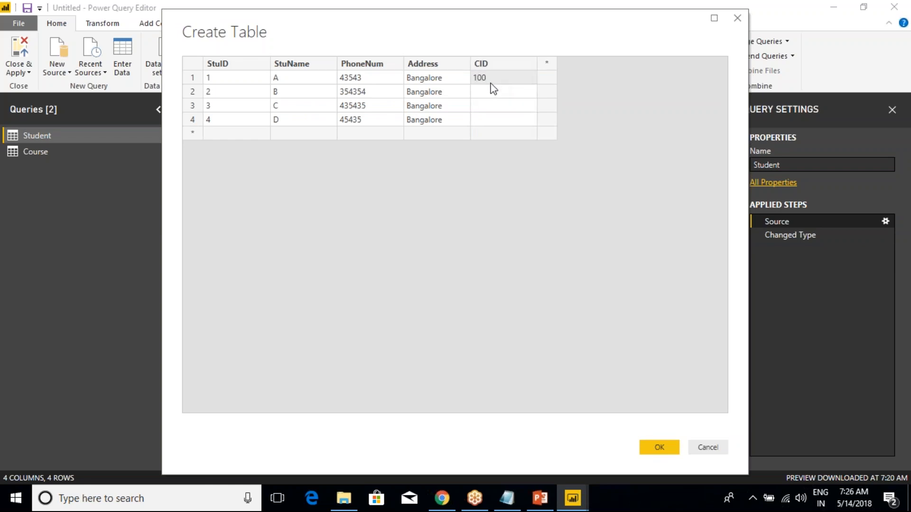
{"action": "left_click", "coordinate": [492, 92]}
{"action": "type", "text": "101"}
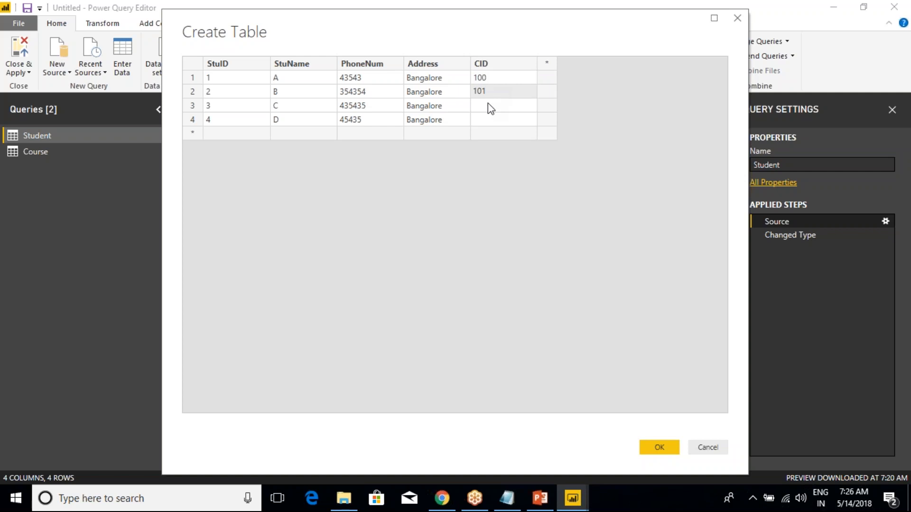
{"action": "left_click", "coordinate": [487, 103]}
{"action": "type", "text": "100"}
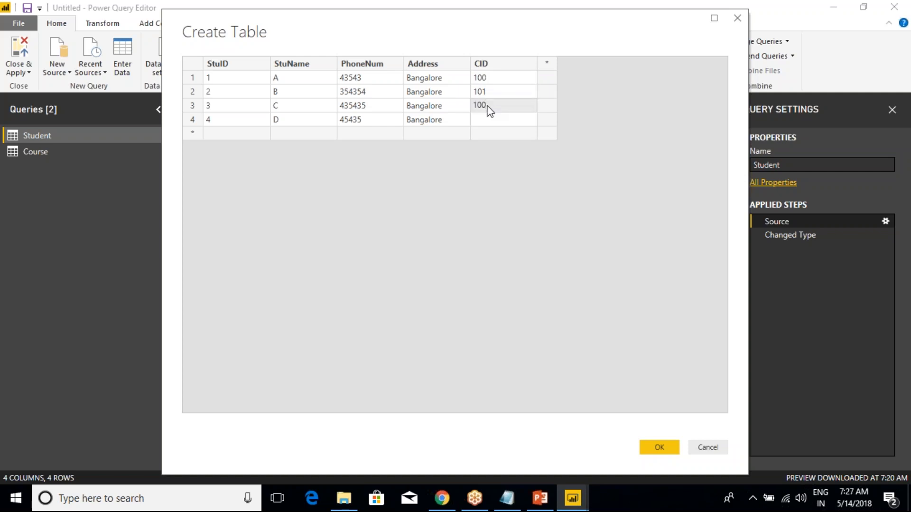
{"action": "left_click", "coordinate": [489, 128]}
{"action": "type", "text": "102"}
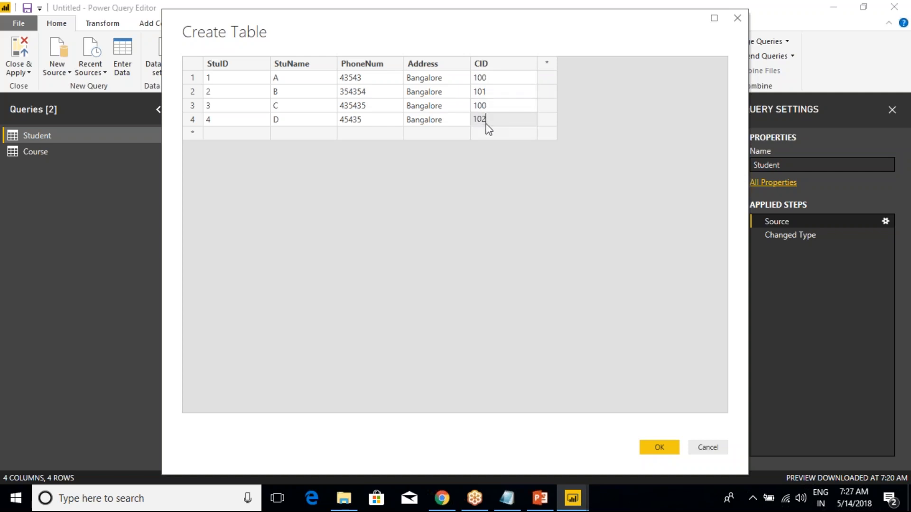
Confirm the edited Student source table, then close Power Query Editor and apply the changes to the model
{"action": "left_click", "coordinate": [648, 446]}
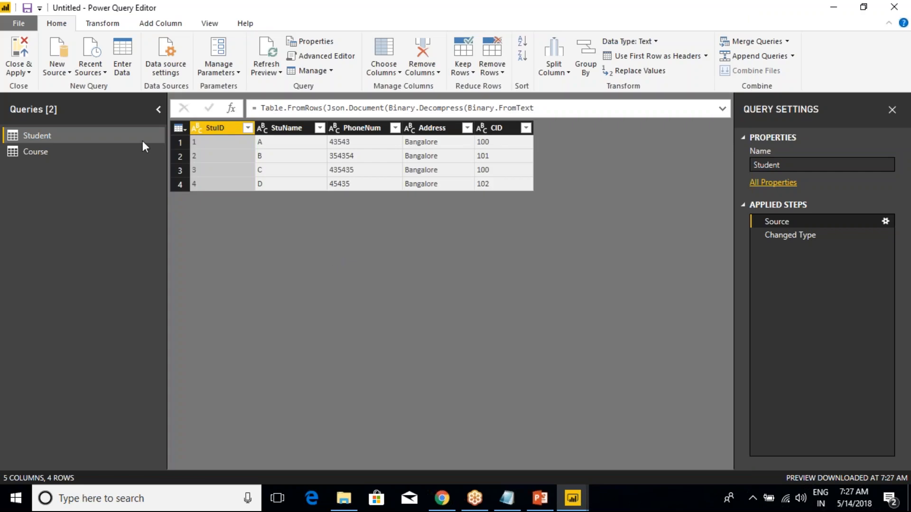
{"action": "left_click", "coordinate": [19, 71]}
{"action": "left_click", "coordinate": [33, 85]}
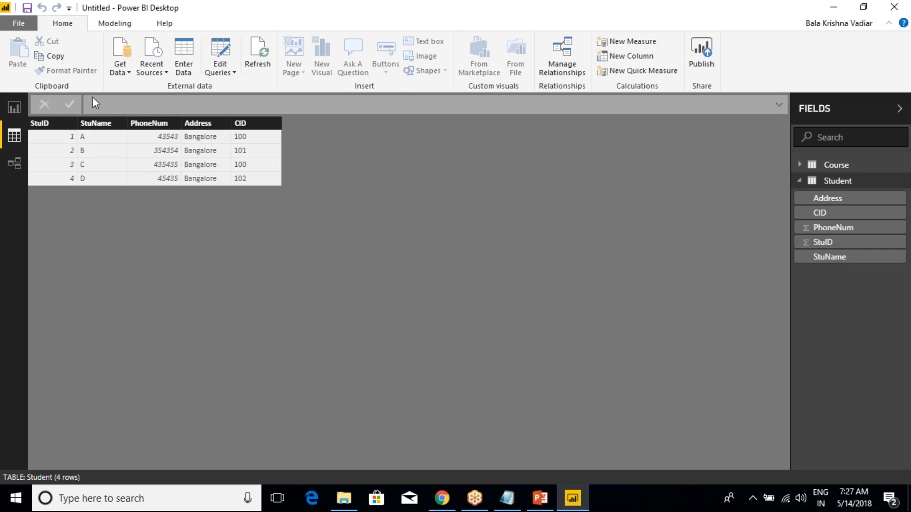
Enlarge the Student table box in the relationships view to fit all its fields, and compare the Student and Course rows in the data view
{"action": "left_click", "coordinate": [15, 163]}
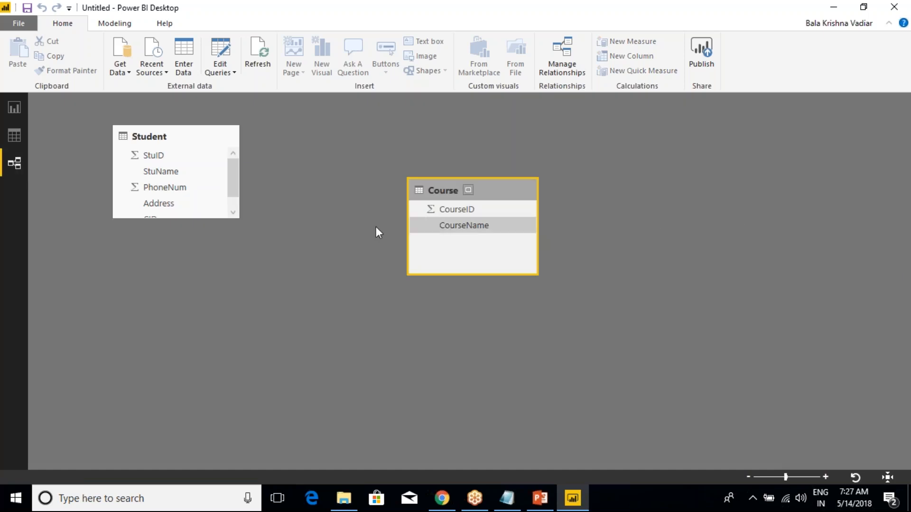
{"action": "left_click_drag", "start_coordinate": [237, 223], "coordinate": [243, 231]}
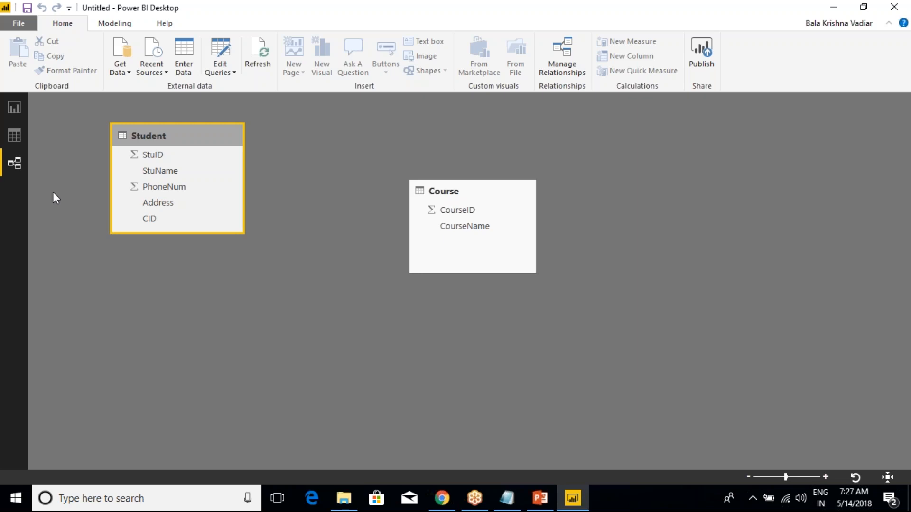
{"action": "left_click", "coordinate": [14, 136]}
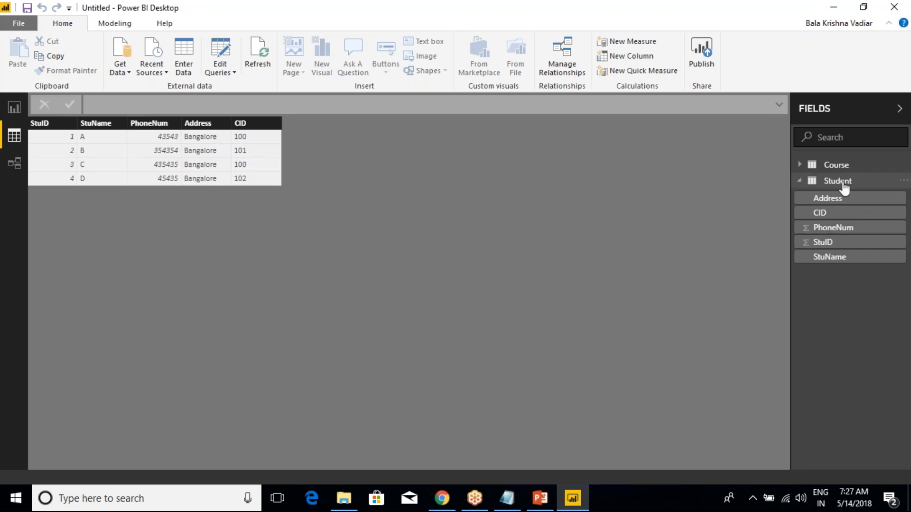
{"action": "left_click", "coordinate": [836, 166]}
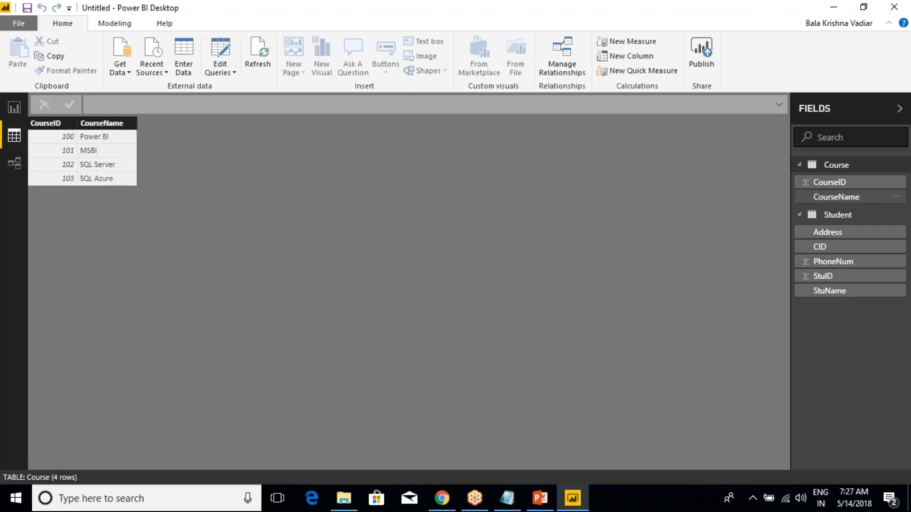
{"action": "left_click", "coordinate": [836, 216]}
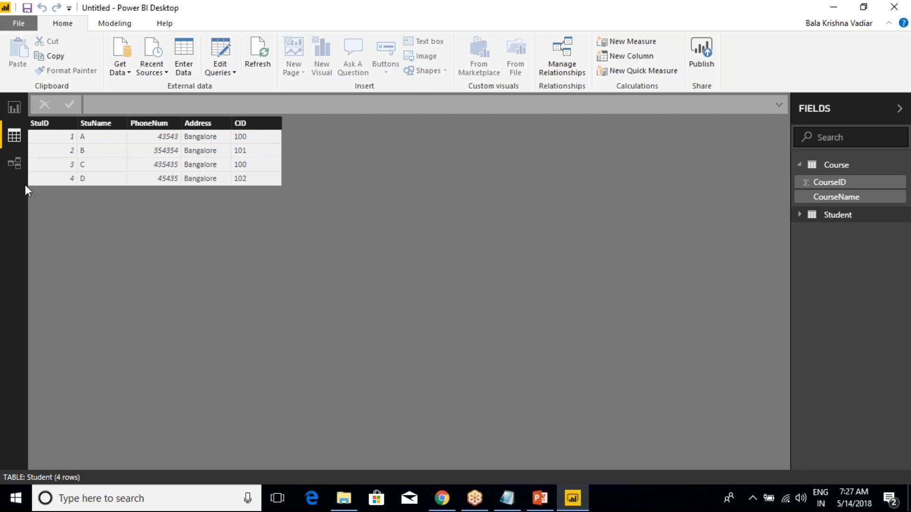
Create a relationship from Student's CID to Course's CourseID in the relationships view and move the Course table farther from Student
{"action": "left_click", "coordinate": [14, 164]}
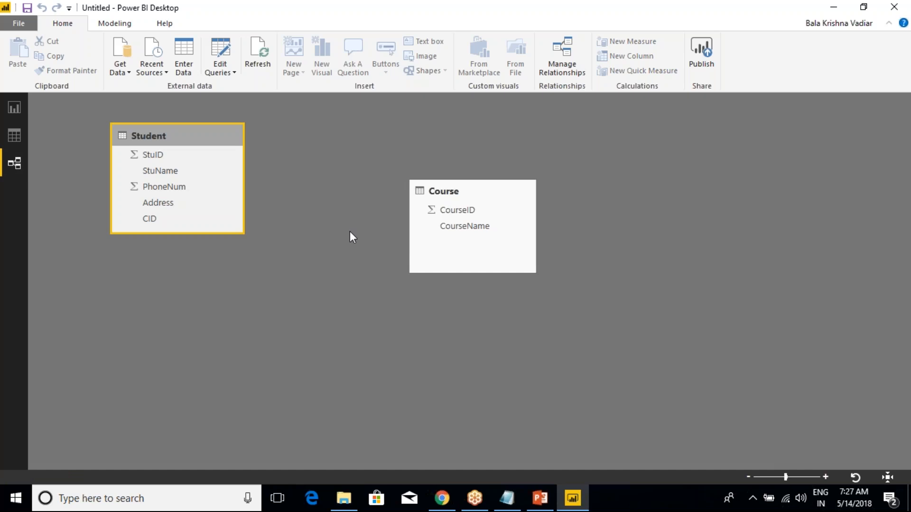
{"action": "right_click", "coordinate": [156, 224]}
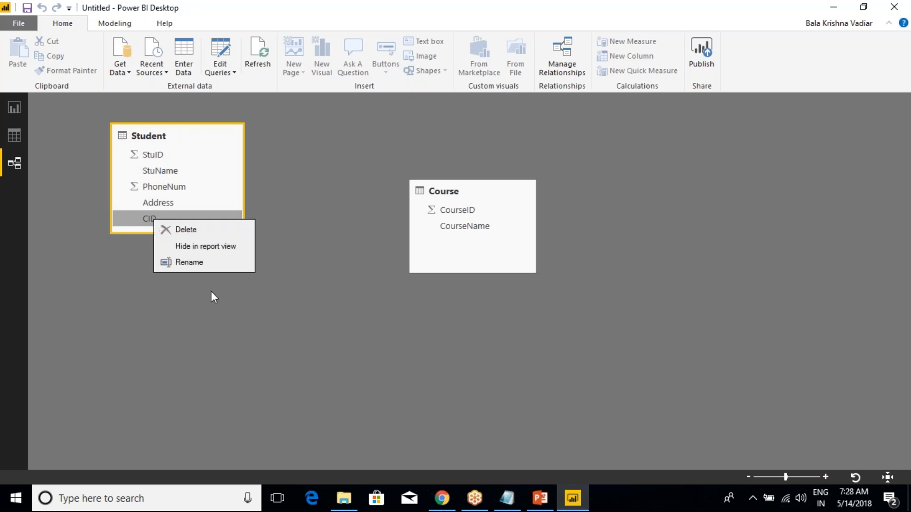
{"action": "left_click", "coordinate": [260, 324]}
{"action": "left_click_drag", "start_coordinate": [157, 220], "coordinate": [458, 212]}
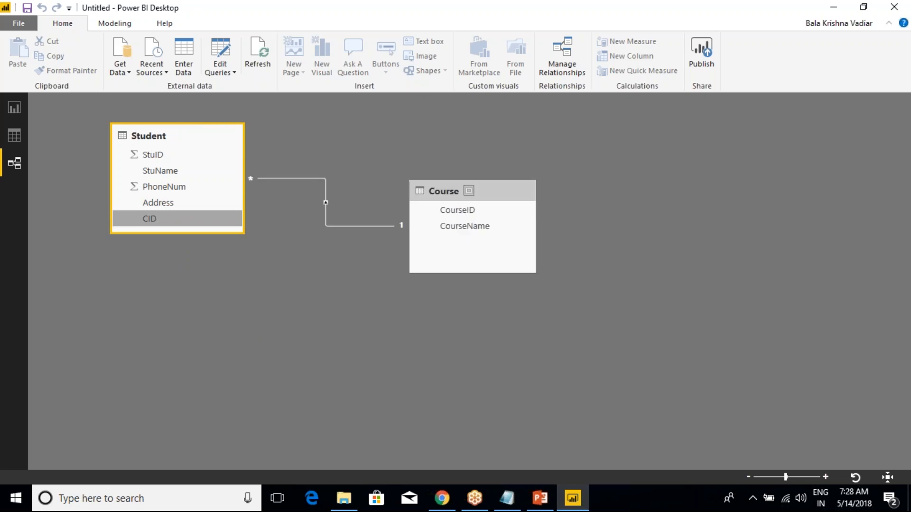
{"action": "left_click", "coordinate": [437, 185]}
{"action": "left_click_drag", "start_coordinate": [438, 186], "coordinate": [527, 182]}
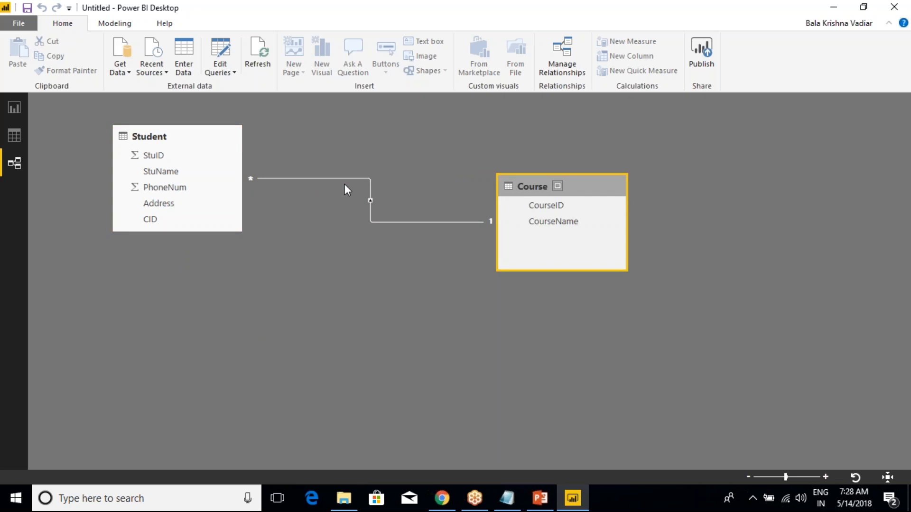
{"action": "left_click", "coordinate": [281, 179]}
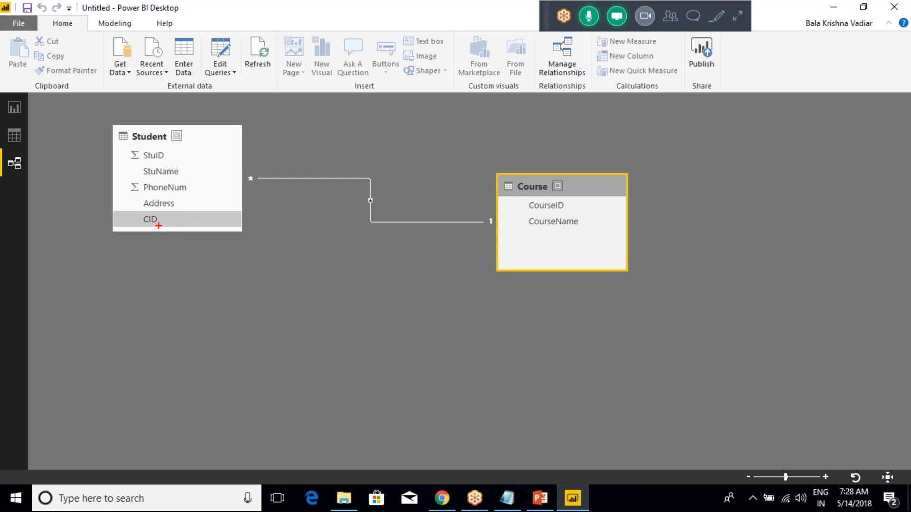
Draw on-screen annotations marking CID as Int and CourseID as Text, and clear them
{"action": "mouse_move", "coordinate": [165, 219]}
{"action": "left_mouse_down"}
{"action": "mouse_move", "coordinate": [166, 271]}
{"action": "mouse_move", "coordinate": [158, 269]}
{"action": "mouse_move", "coordinate": [167, 269]}
{"action": "left_mouse_up"}
{"action": "mouse_move", "coordinate": [179, 281]}
{"action": "left_mouse_down"}
{"action": "mouse_move", "coordinate": [182, 307]}
{"action": "mouse_move", "coordinate": [194, 284]}
{"action": "mouse_move", "coordinate": [199, 306]}
{"action": "mouse_move", "coordinate": [215, 302]}
{"action": "left_mouse_up"}
{"action": "mouse_move", "coordinate": [221, 280]}
{"action": "left_mouse_down"}
{"action": "mouse_move", "coordinate": [226, 296]}
{"action": "mouse_move", "coordinate": [237, 294]}
{"action": "left_mouse_up"}
{"action": "mouse_move", "coordinate": [577, 209]}
{"action": "left_mouse_down"}
{"action": "mouse_move", "coordinate": [661, 208]}
{"action": "mouse_move", "coordinate": [675, 227]}
{"action": "mouse_move", "coordinate": [688, 199]}
{"action": "left_mouse_up"}
{"action": "mouse_move", "coordinate": [701, 217]}
{"action": "left_mouse_down"}
{"action": "mouse_move", "coordinate": [726, 219]}
{"action": "mouse_move", "coordinate": [717, 231]}
{"action": "mouse_move", "coordinate": [727, 229]}
{"action": "left_mouse_up"}
{"action": "left_click", "coordinate": [739, 224]}
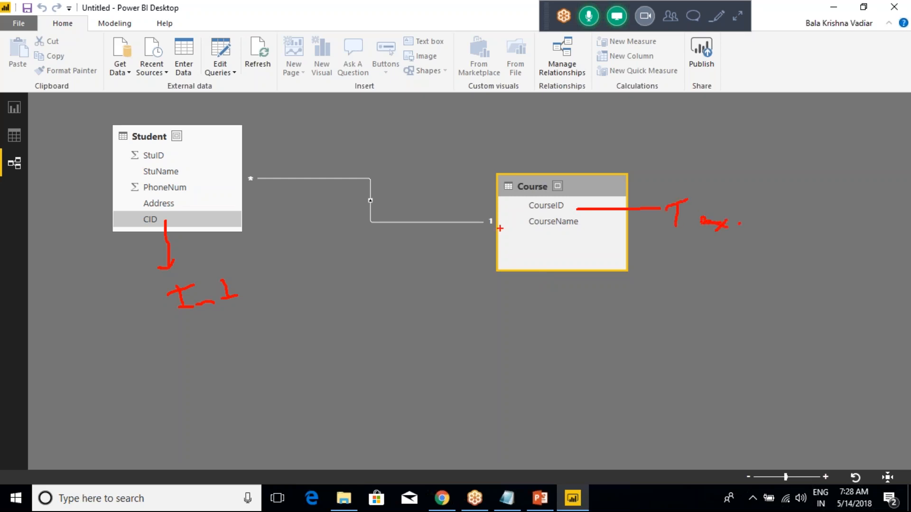
{"action": "key", "text": "Escape"}
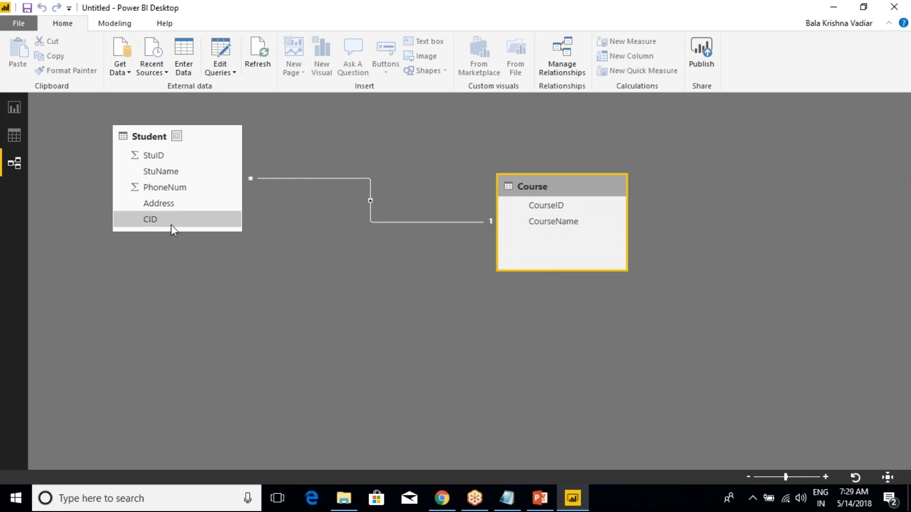
Switch to the Notepad class notes and add the line "How to Create Relationship Between Two Tables." below the No Relationship line
{"action": "key", "text": "alt+Tab"}
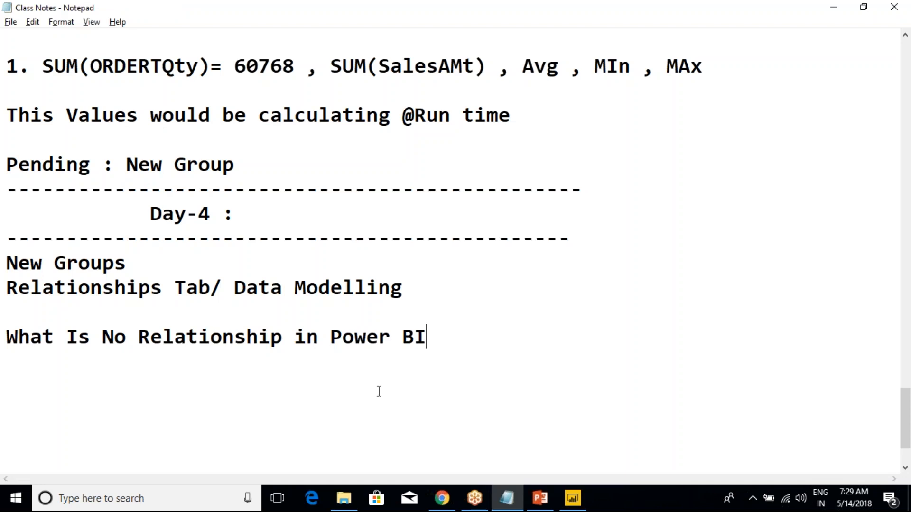
{"action": "key", "text": "Return"}
{"action": "type", "text": "How t"}
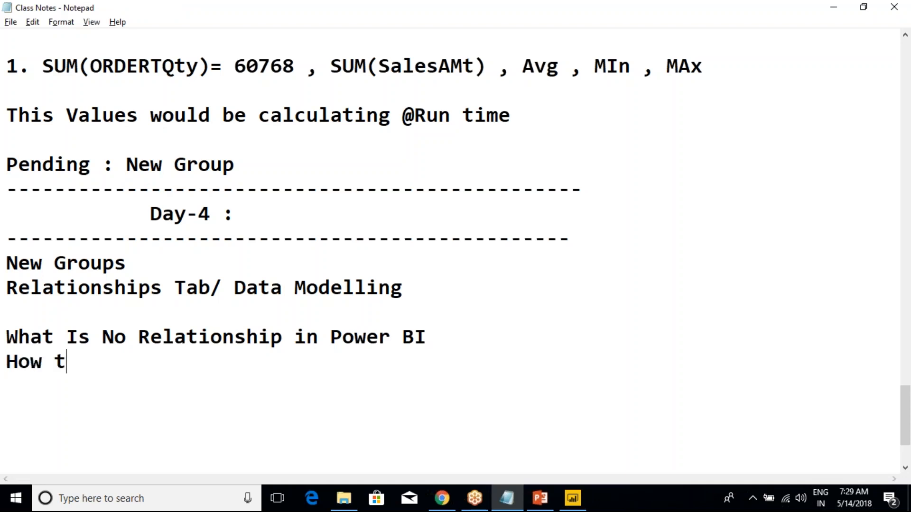
{"action": "type", "text": "o Create Relationship Betwee"}
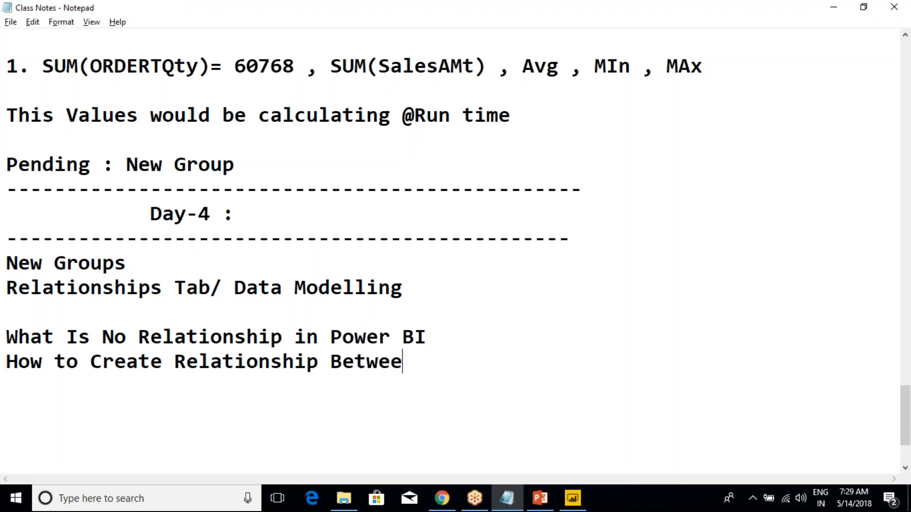
{"action": "type", "text": "n Two T"}
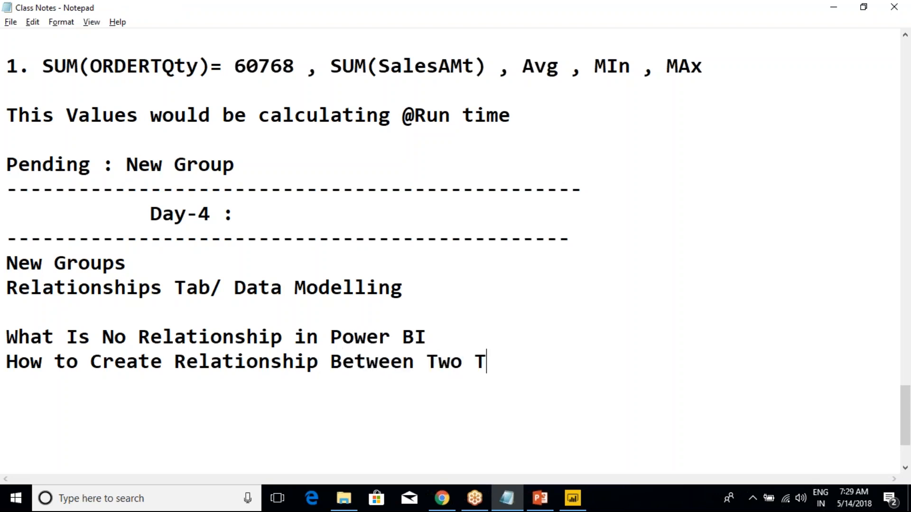
{"action": "type", "text": "ables."}
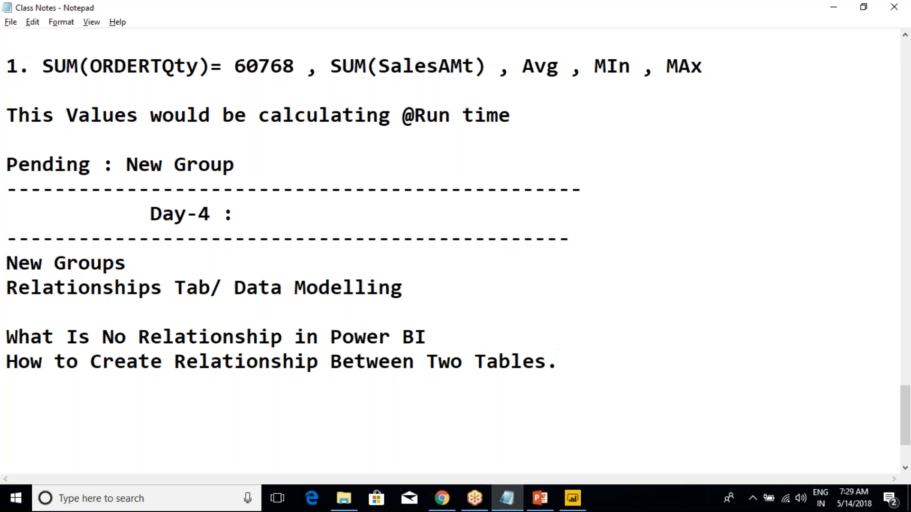
{"action": "key", "text": "Return"}
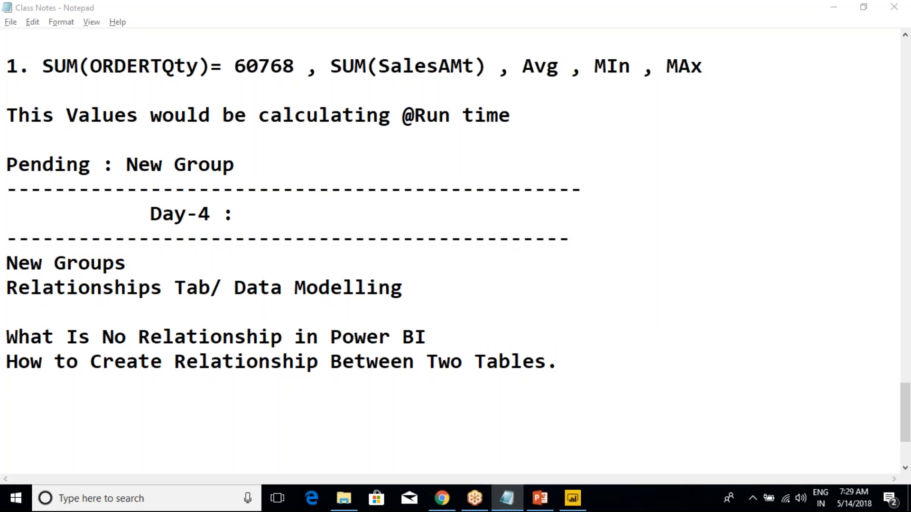
Switch back to Power BI Desktop's report view and filter the Student table visual by course 100, Power BI, in the Course visual
{"action": "key", "text": "alt+Tab"}
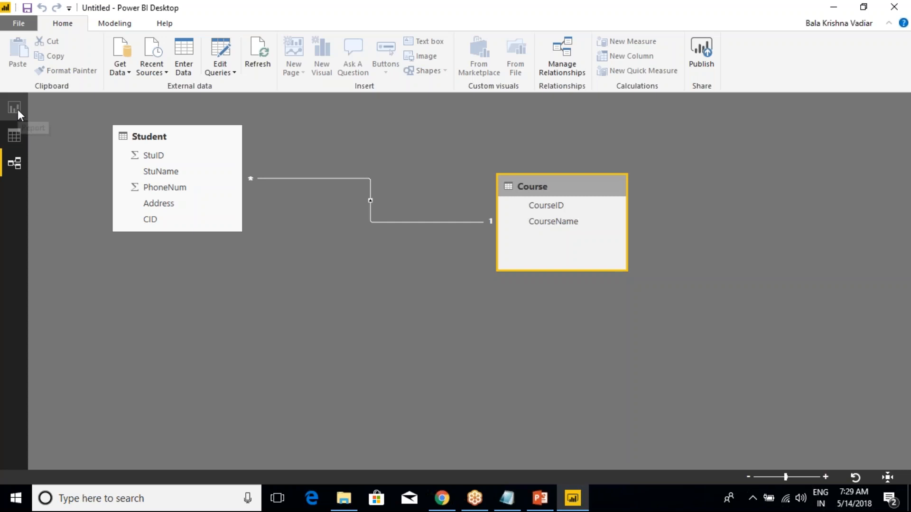
{"action": "left_click", "coordinate": [18, 109]}
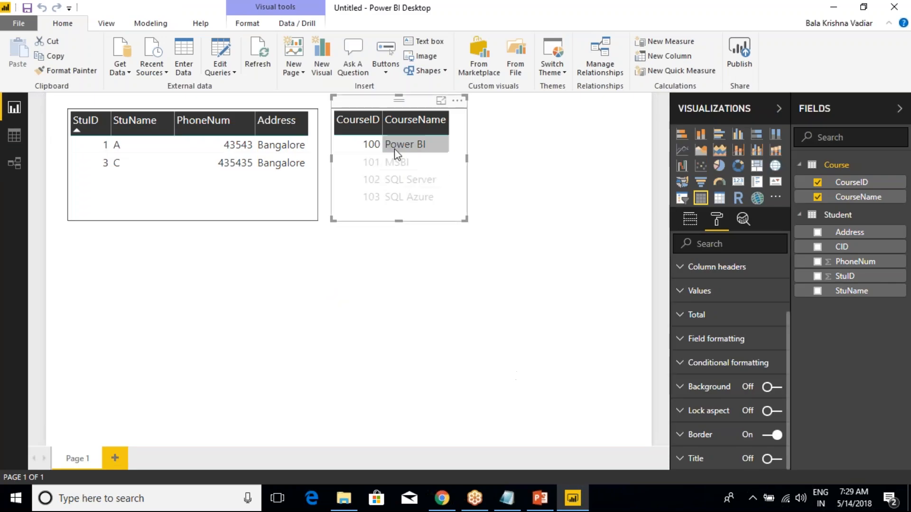
{"action": "left_click", "coordinate": [367, 148]}
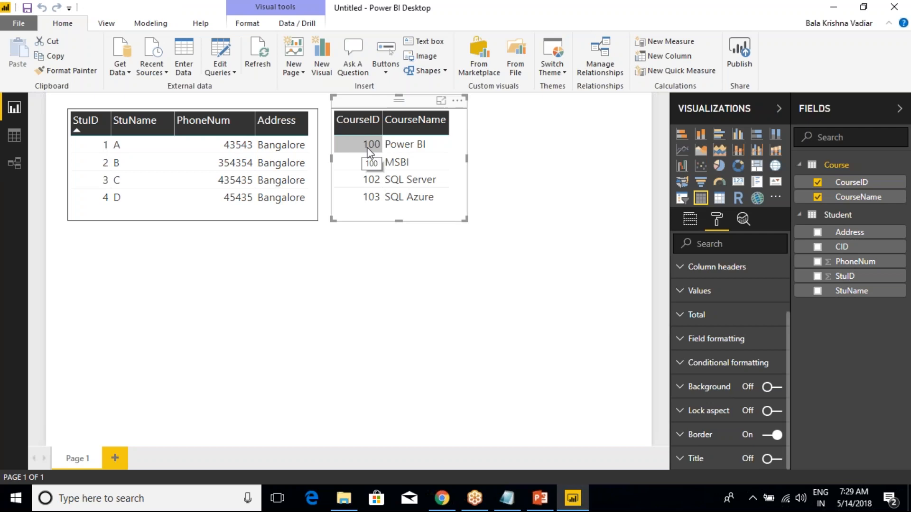
{"action": "left_click", "coordinate": [368, 144]}
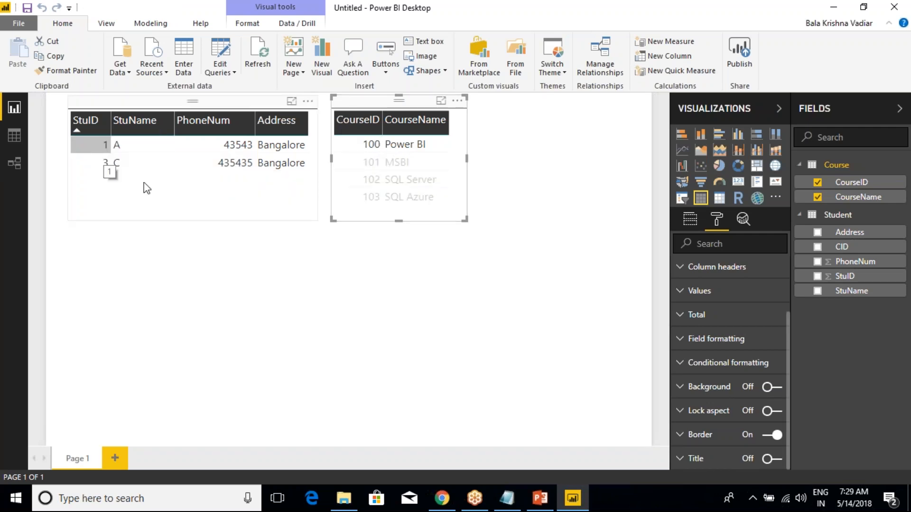
Move the Course visual farther from the Student visual, and add CID to the Student visual, widening it to fit the column
{"action": "left_click_drag", "start_coordinate": [440, 106], "coordinate": [539, 118]}
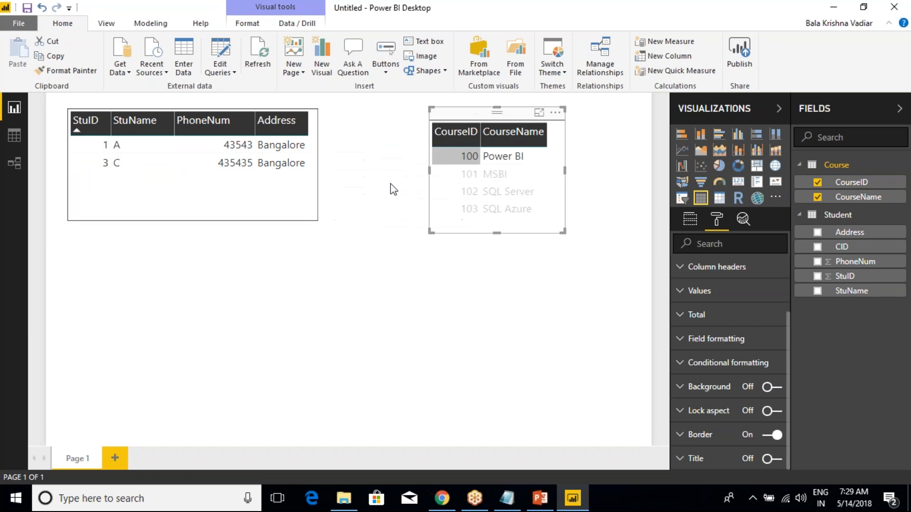
{"action": "left_click", "coordinate": [316, 220]}
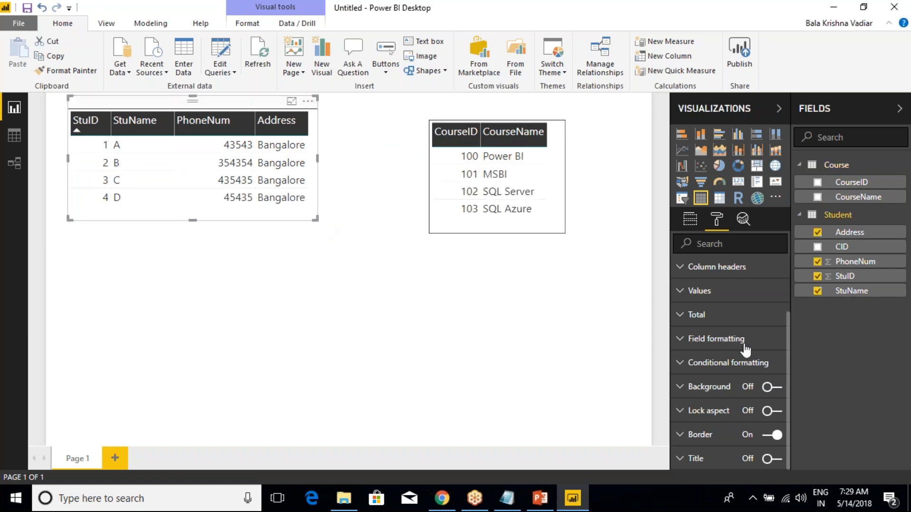
{"action": "left_click", "coordinate": [817, 246]}
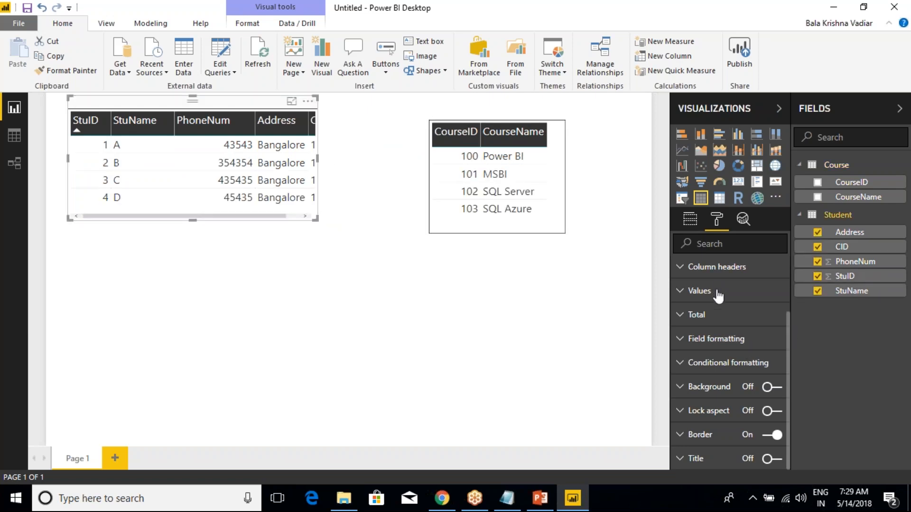
{"action": "left_click_drag", "start_coordinate": [316, 219], "coordinate": [366, 222]}
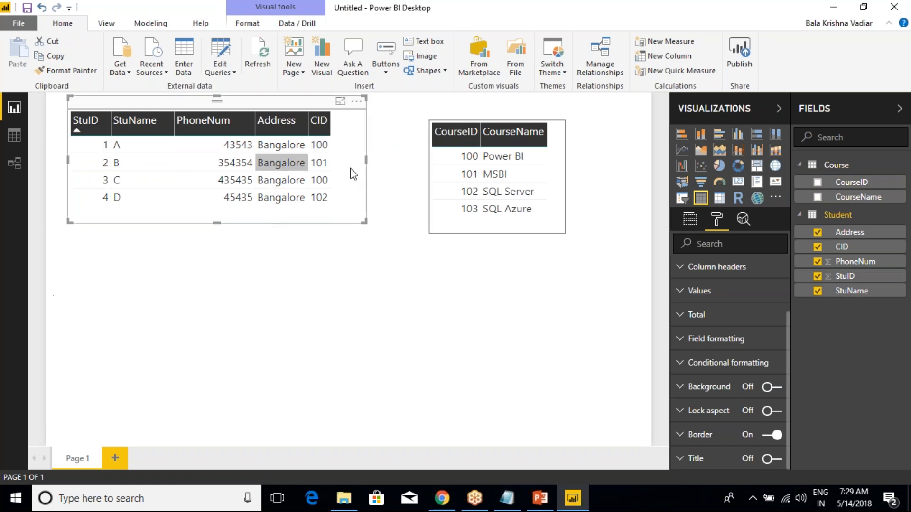
Filter the Student visual by CourseID 100 and by 103, and review the Student and Course rows in the data view
{"action": "left_click", "coordinate": [476, 158]}
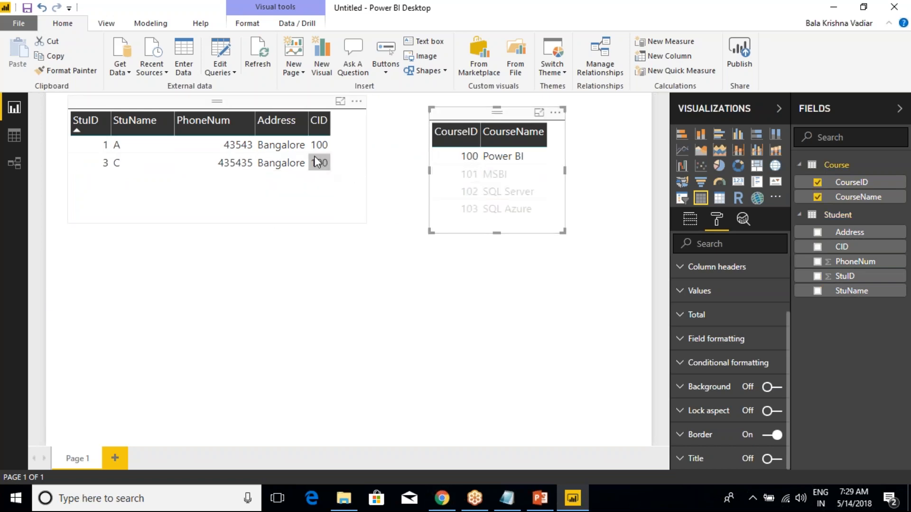
{"action": "left_click", "coordinate": [474, 156]}
{"action": "left_click", "coordinate": [476, 211]}
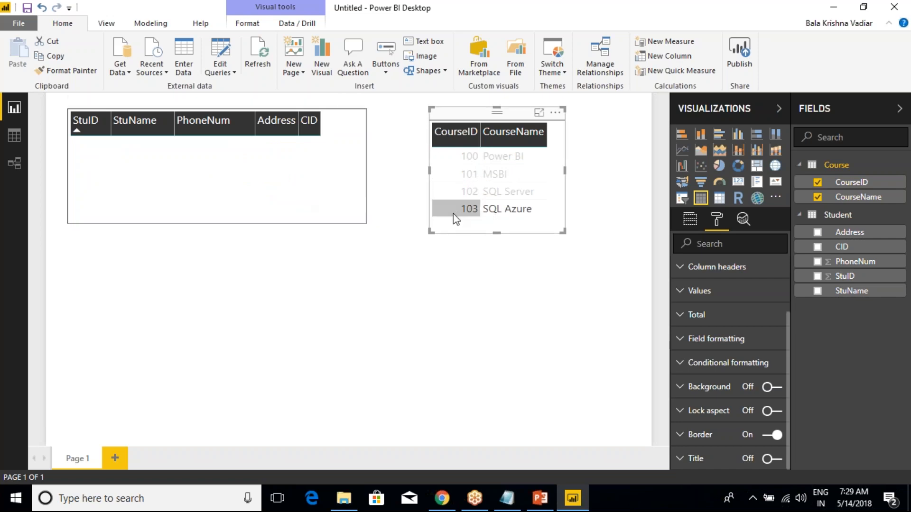
{"action": "left_click", "coordinate": [15, 135]}
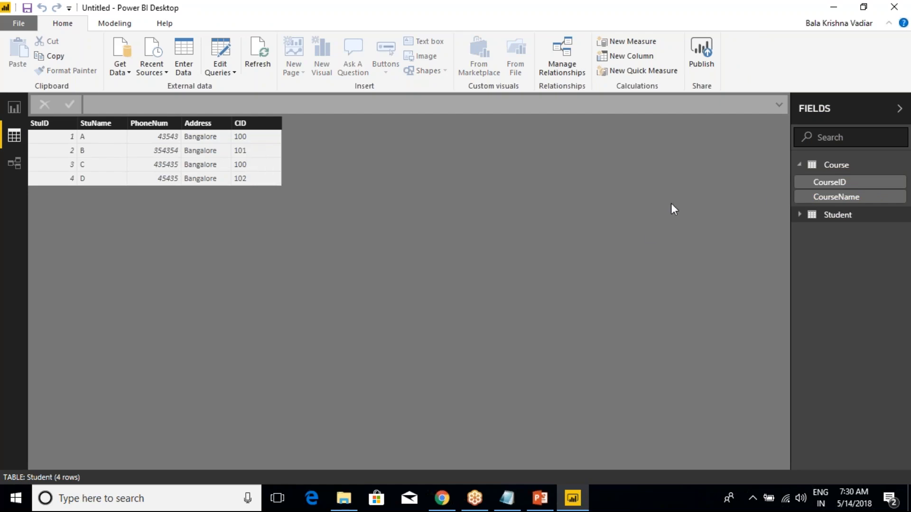
{"action": "left_click", "coordinate": [841, 166]}
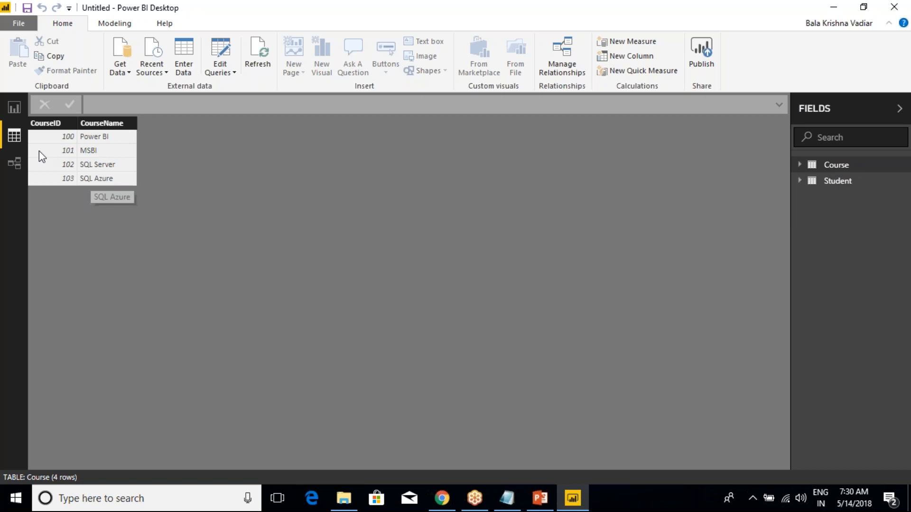
Show the report page and select StuID 4, 3, 2 and 1 in turn to check whether the course table filters
{"action": "left_click", "coordinate": [11, 113]}
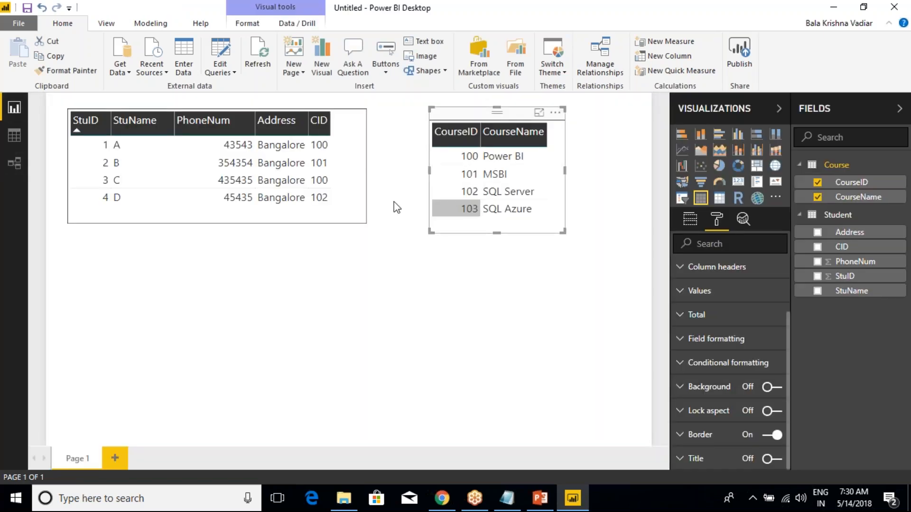
{"action": "left_click", "coordinate": [105, 201]}
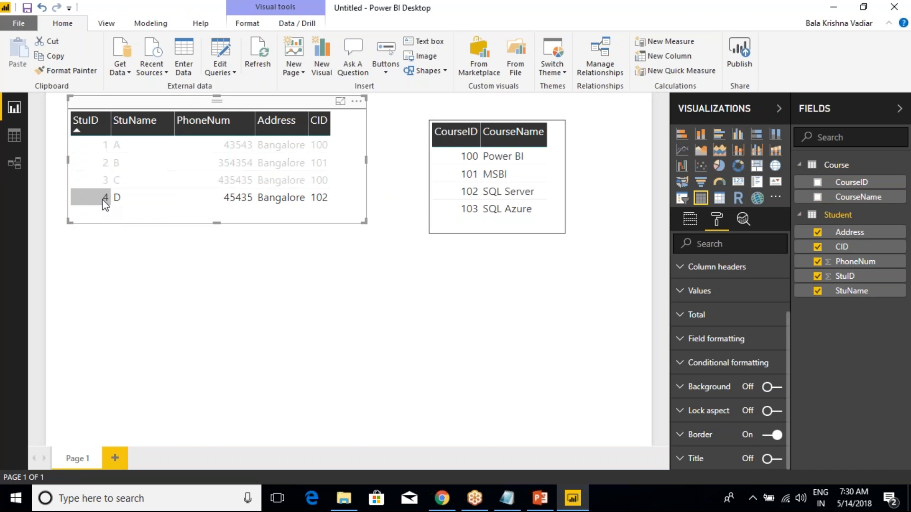
{"action": "left_click", "coordinate": [105, 183]}
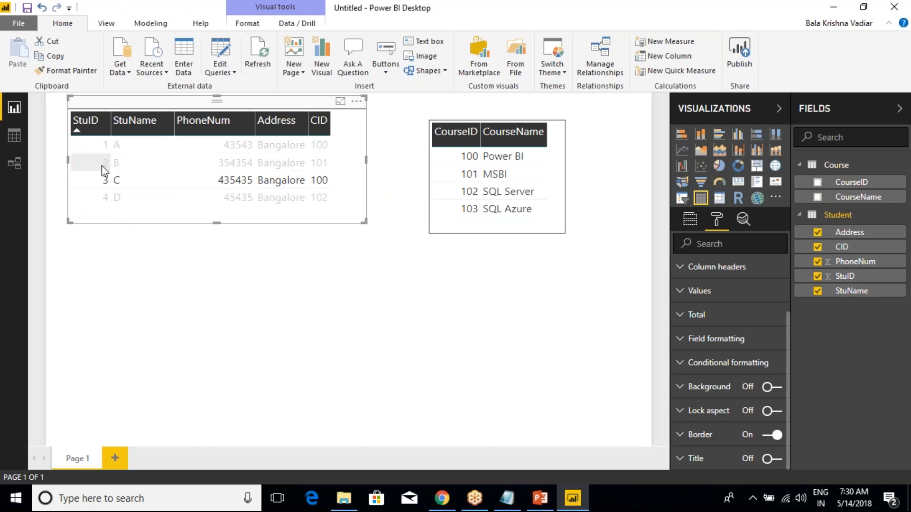
{"action": "left_click", "coordinate": [105, 167]}
{"action": "left_click", "coordinate": [104, 151]}
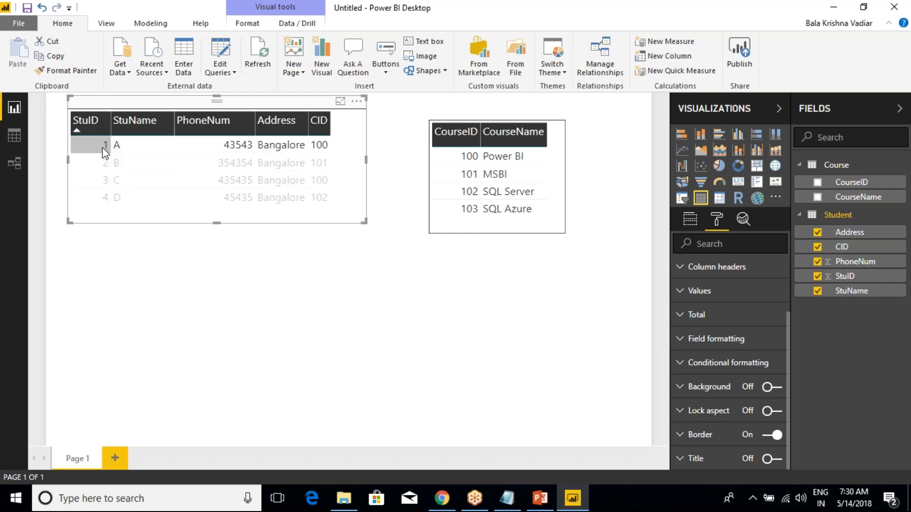
{"action": "key", "text": "ctrl+2"}
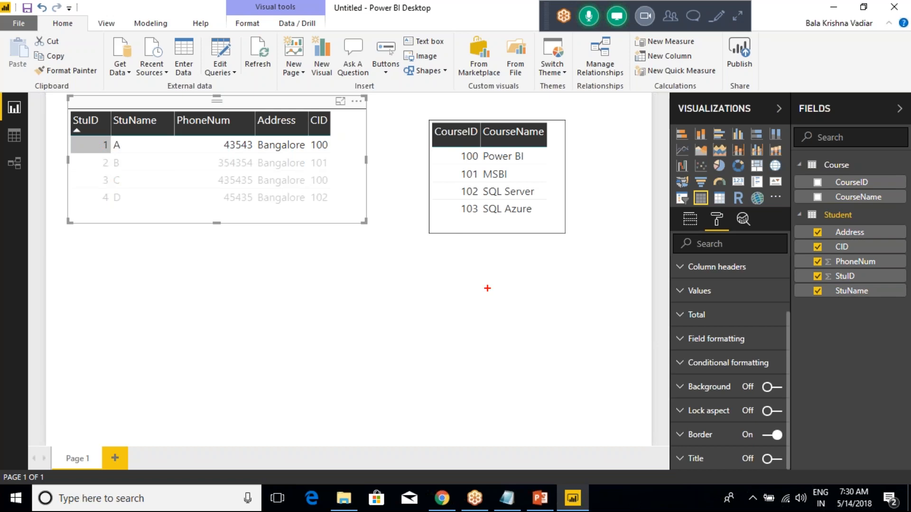
{"action": "key", "text": "Escape"}
Select CourseID 100 to check its effect on the student table, sketch a pen link to both CID 100 rows, and clear it
{"action": "left_click", "coordinate": [459, 158]}
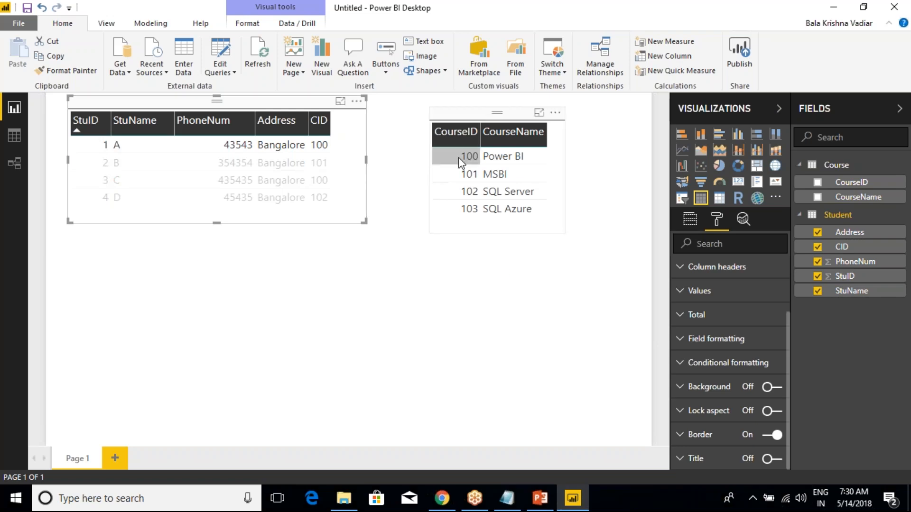
{"action": "left_click", "coordinate": [458, 158]}
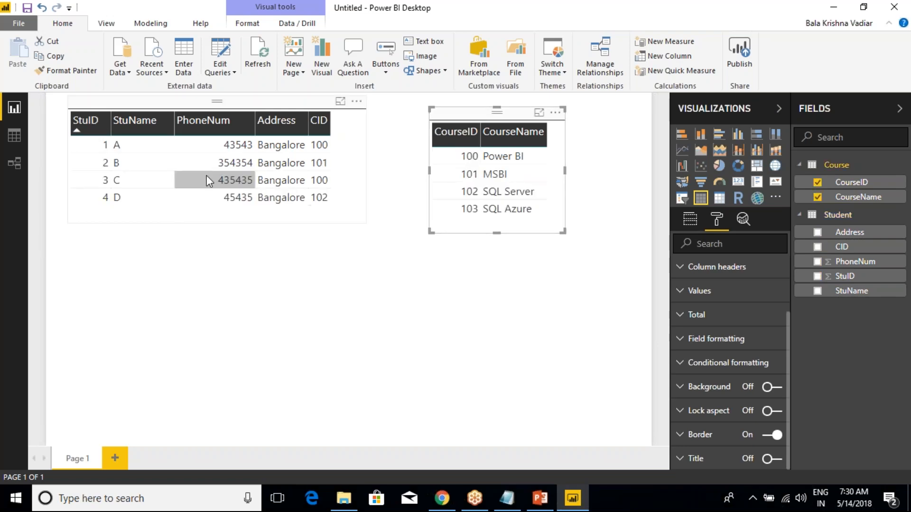
{"action": "key", "text": "ctrl+2"}
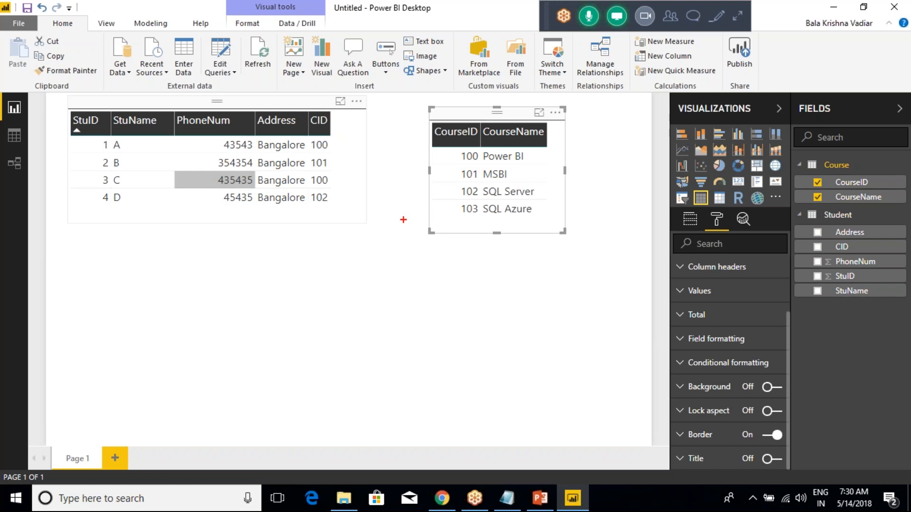
{"action": "mouse_move", "coordinate": [446, 158]}
{"action": "left_mouse_down"}
{"action": "mouse_move", "coordinate": [342, 156]}
{"action": "mouse_move", "coordinate": [352, 189]}
{"action": "mouse_move", "coordinate": [328, 189]}
{"action": "left_mouse_up"}
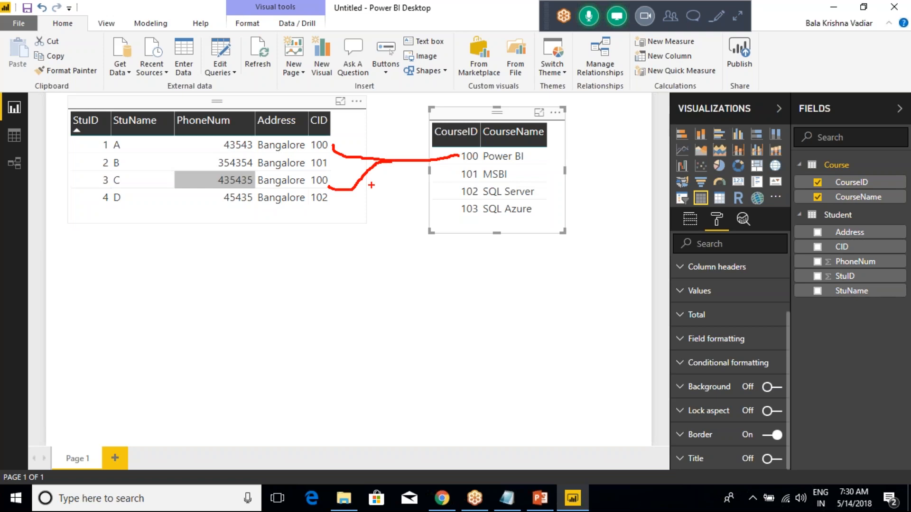
{"action": "key", "text": "Escape"}
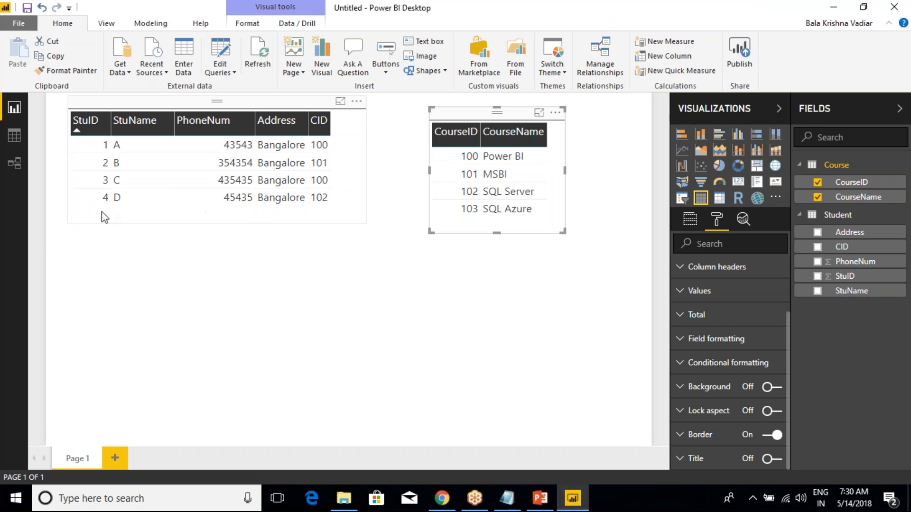
Select the CID 102 cell in the student table to compare it with the course table, and clear the selection
{"action": "left_click", "coordinate": [325, 204]}
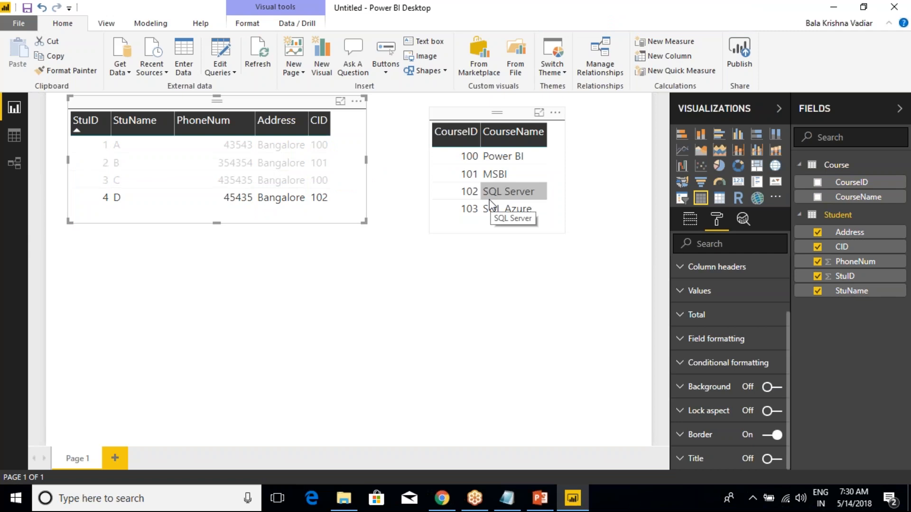
{"action": "key", "text": "Escape"}
{"action": "left_click", "coordinate": [316, 199]}
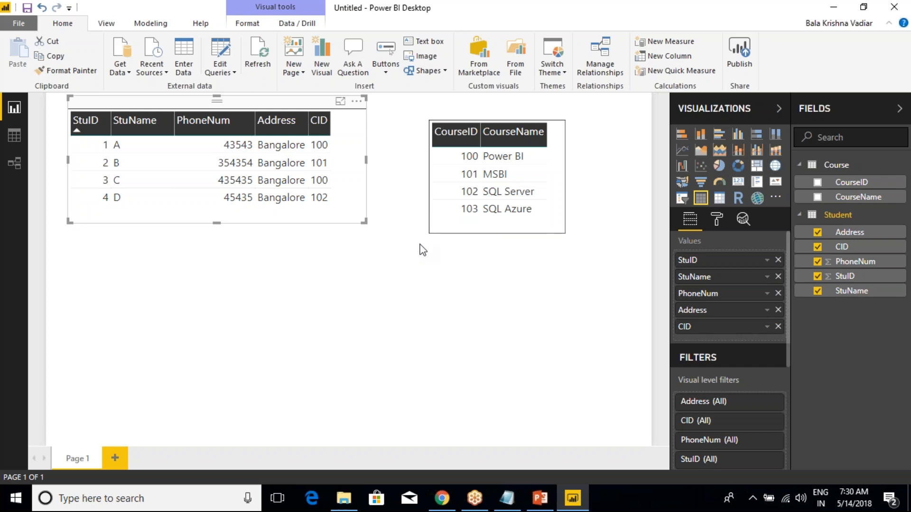
Switch to the Class Notes file in Notepad and add the line "Direction of teh Filters" below the last note
{"action": "key", "text": "alt+Tab"}
{"action": "key", "text": "alt+Tab"}
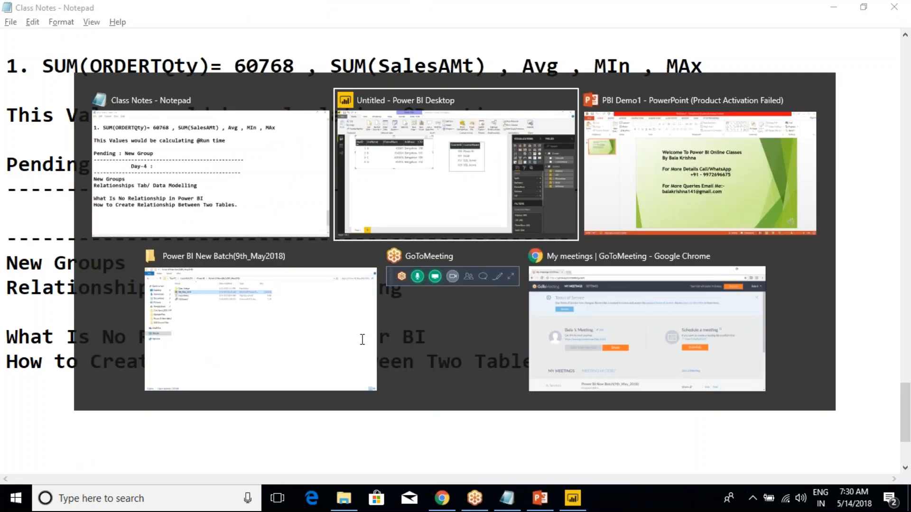
{"action": "key", "text": "alt+Tab"}
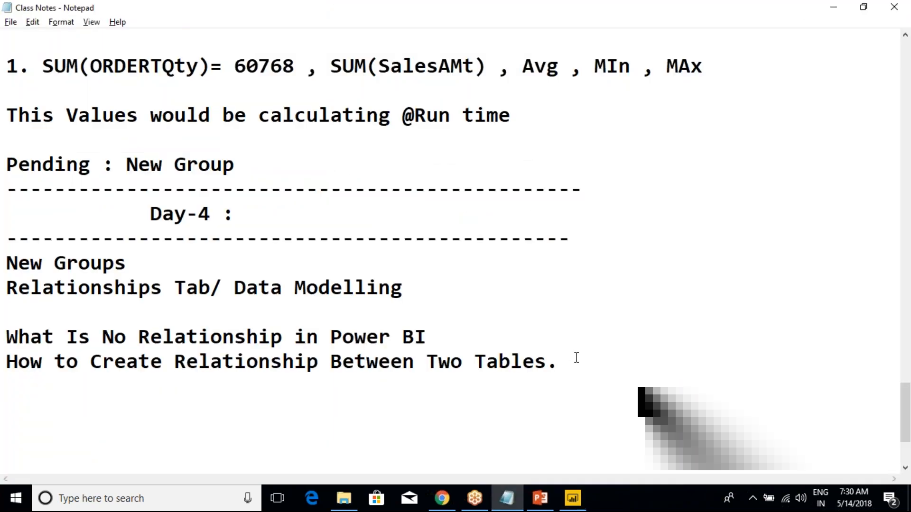
{"action": "scroll", "coordinate": [576, 359], "scroll_direction": "down", "scroll_amount": 2}
{"action": "key", "text": "Return"}
{"action": "type", "text": "Di"}
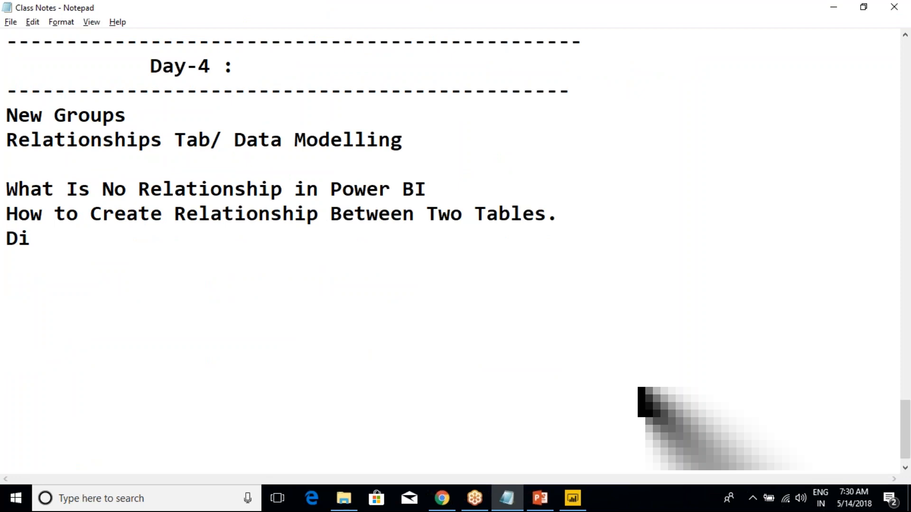
{"action": "type", "text": "rection of teh "}
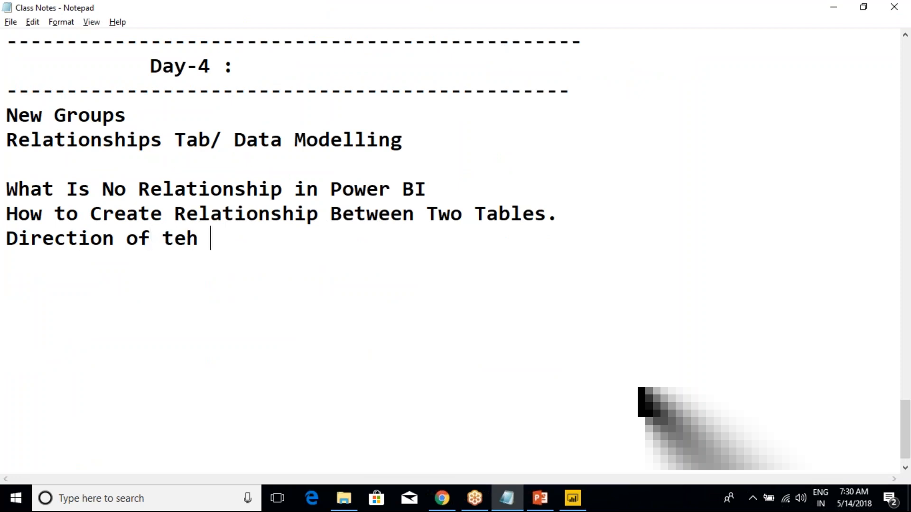
{"action": "type", "text": "Filters"}
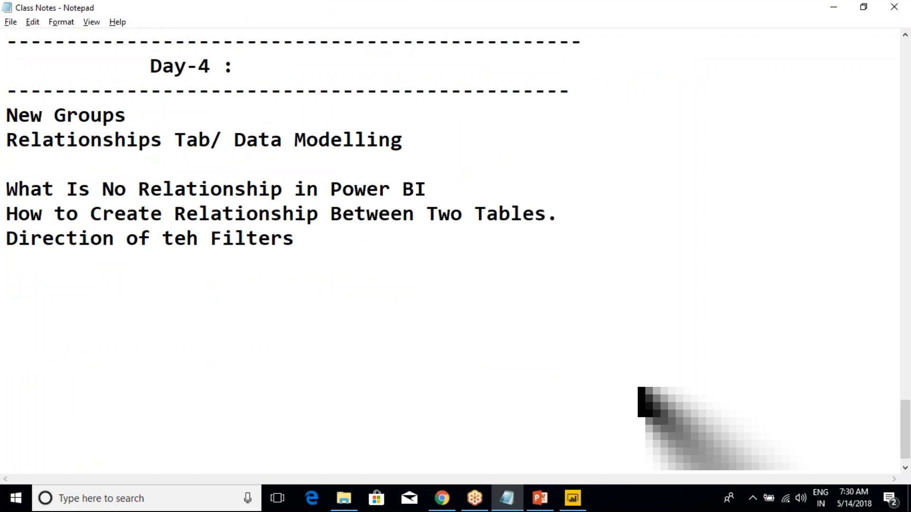
Switch to Power BI Desktop and open the relationship between the Student and Course tables for editing
{"action": "key", "text": "alt+Tab"}
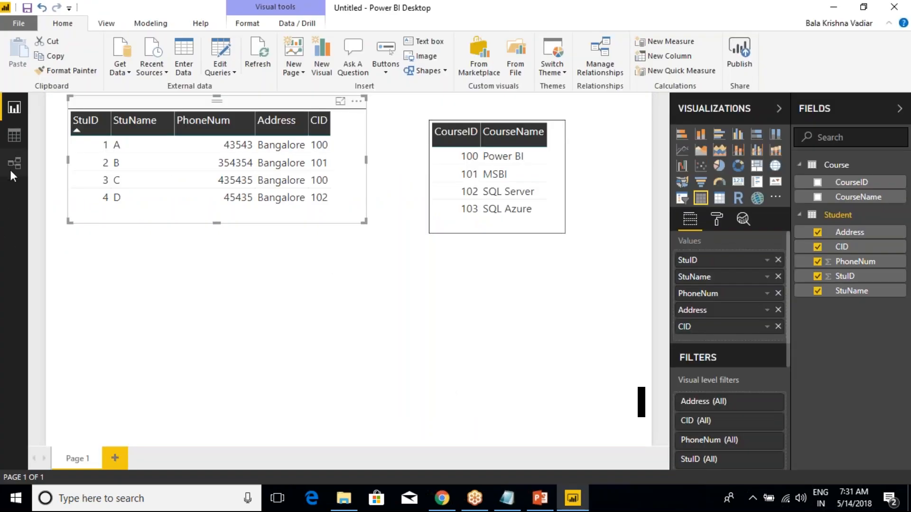
{"action": "left_click", "coordinate": [13, 164]}
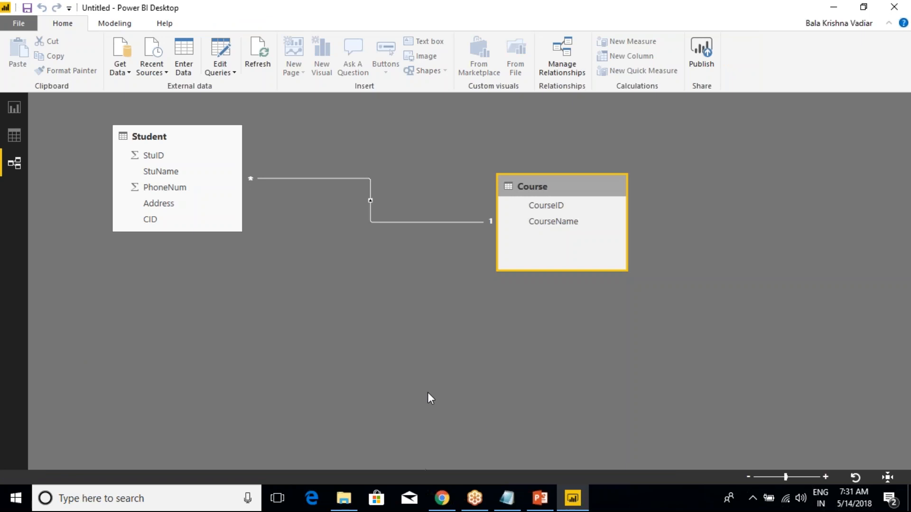
{"action": "double_click", "coordinate": [359, 178]}
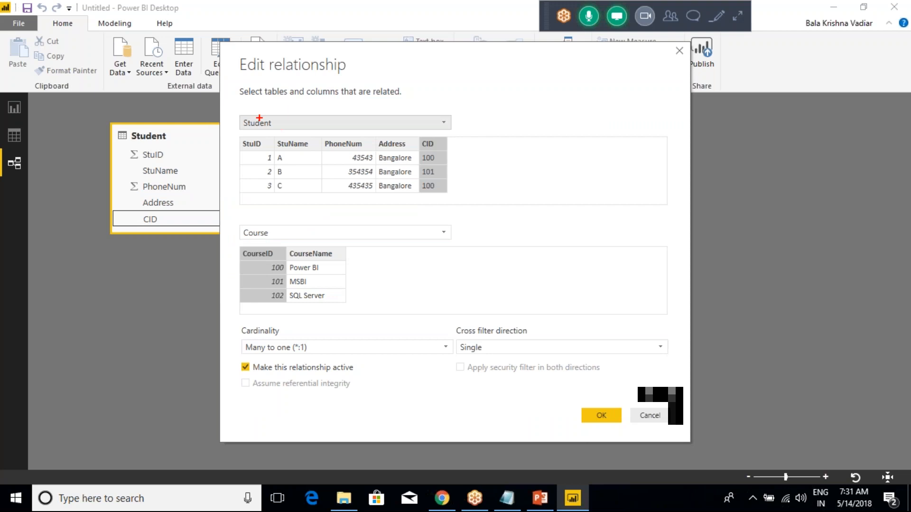
Outline the Student and Course tables and their CID and CourseID columns with the annotation pen, link the tables, and clear the marks
{"action": "mouse_move", "coordinate": [230, 109]}
{"action": "left_mouse_down"}
{"action": "mouse_move", "coordinate": [292, 166]}
{"action": "mouse_move", "coordinate": [427, 209]}
{"action": "mouse_move", "coordinate": [466, 210]}
{"action": "left_mouse_up"}
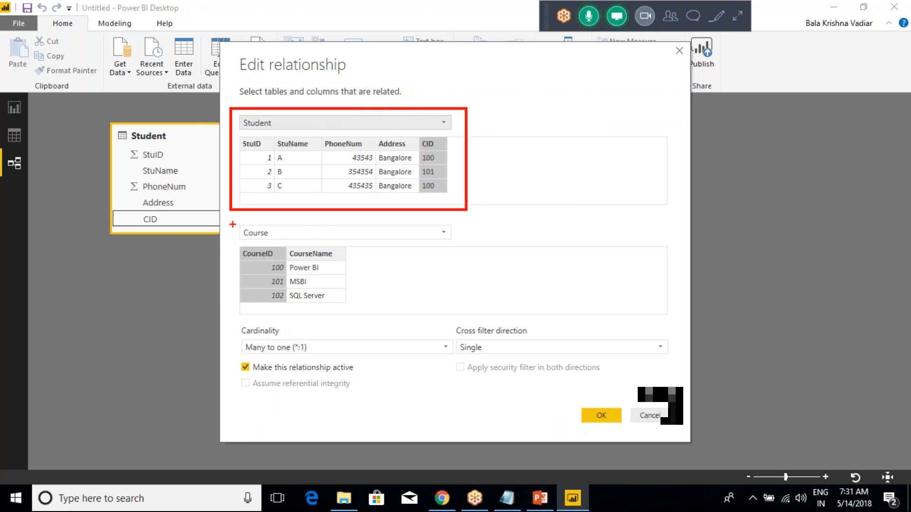
{"action": "mouse_move", "coordinate": [230, 224]}
{"action": "left_mouse_down"}
{"action": "mouse_move", "coordinate": [317, 286]}
{"action": "mouse_move", "coordinate": [470, 315]}
{"action": "left_mouse_up"}
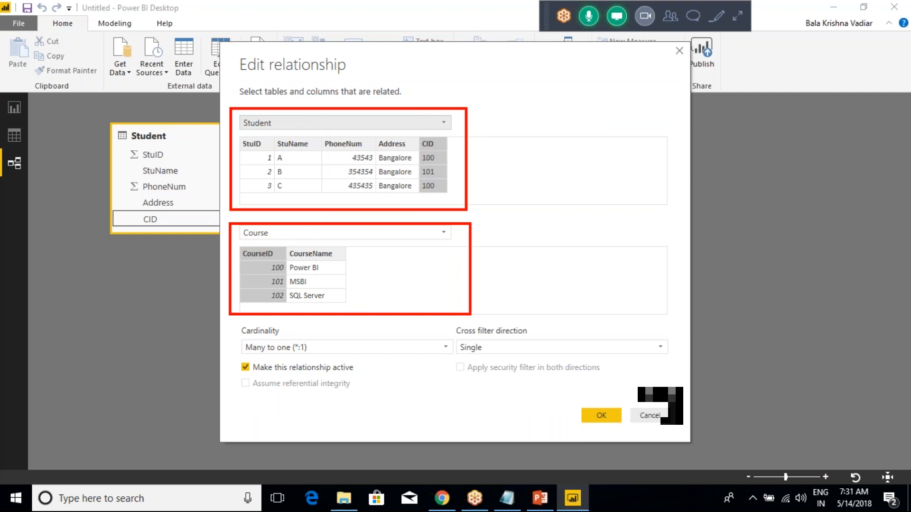
{"action": "mouse_move", "coordinate": [443, 125]}
{"action": "left_mouse_down"}
{"action": "mouse_move", "coordinate": [506, 170]}
{"action": "mouse_move", "coordinate": [480, 261]}
{"action": "mouse_move", "coordinate": [448, 270]}
{"action": "left_mouse_up"}
{"action": "left_click_drag", "start_coordinate": [413, 137], "coordinate": [449, 196]}
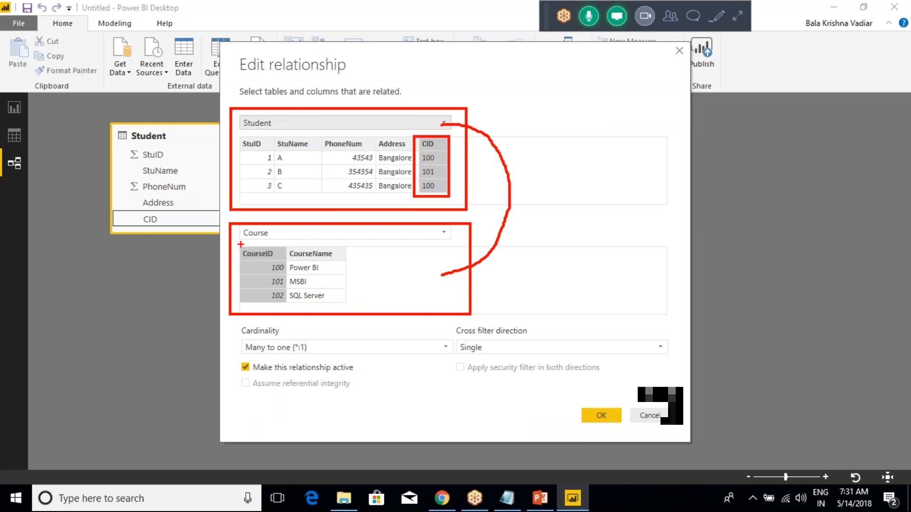
{"action": "mouse_move", "coordinate": [238, 247]}
{"action": "left_mouse_down"}
{"action": "mouse_move", "coordinate": [291, 296]}
{"action": "mouse_move", "coordinate": [291, 307]}
{"action": "left_mouse_up"}
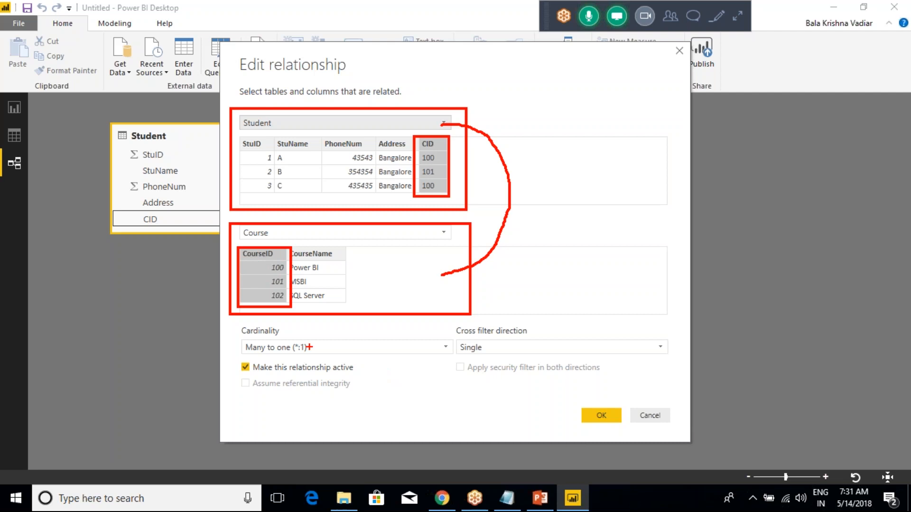
{"action": "key", "text": "Escape"}
Outline the cardinality and cross filter direction settings with the annotation pen, and clear the marks
{"action": "key", "text": "ctrl+2"}
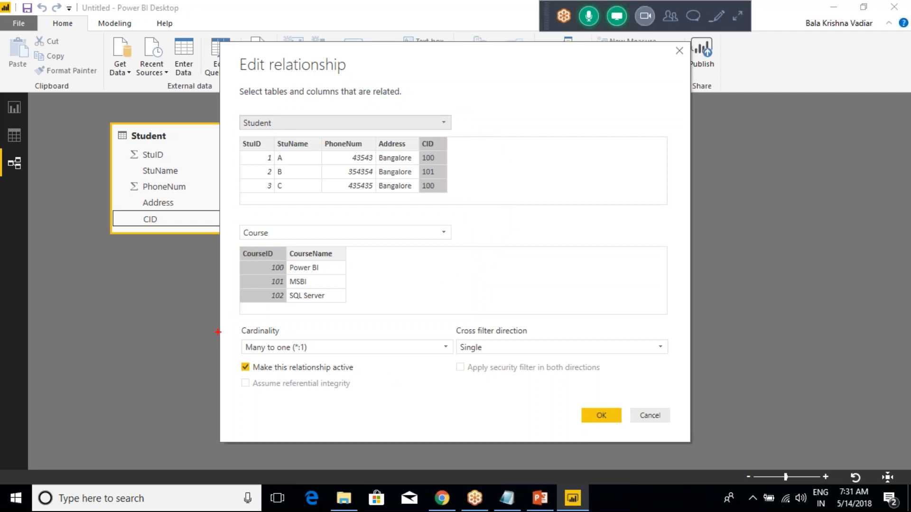
{"action": "mouse_move", "coordinate": [227, 314]}
{"action": "left_mouse_down"}
{"action": "mouse_move", "coordinate": [269, 403]}
{"action": "mouse_move", "coordinate": [362, 415]}
{"action": "mouse_move", "coordinate": [424, 412]}
{"action": "left_mouse_up"}
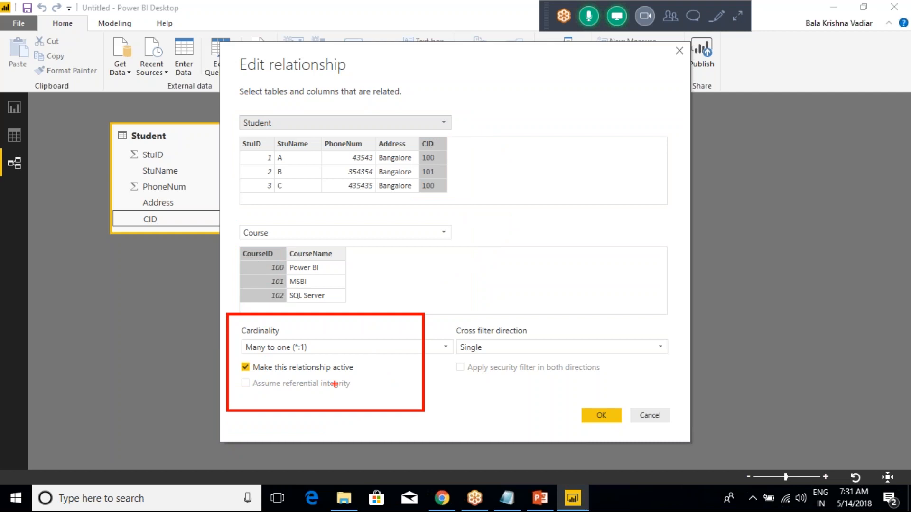
{"action": "left_click_drag", "start_coordinate": [308, 369], "coordinate": [351, 356]}
{"action": "mouse_move", "coordinate": [450, 311]}
{"action": "left_mouse_down"}
{"action": "mouse_move", "coordinate": [515, 383]}
{"action": "mouse_move", "coordinate": [649, 401]}
{"action": "left_mouse_up"}
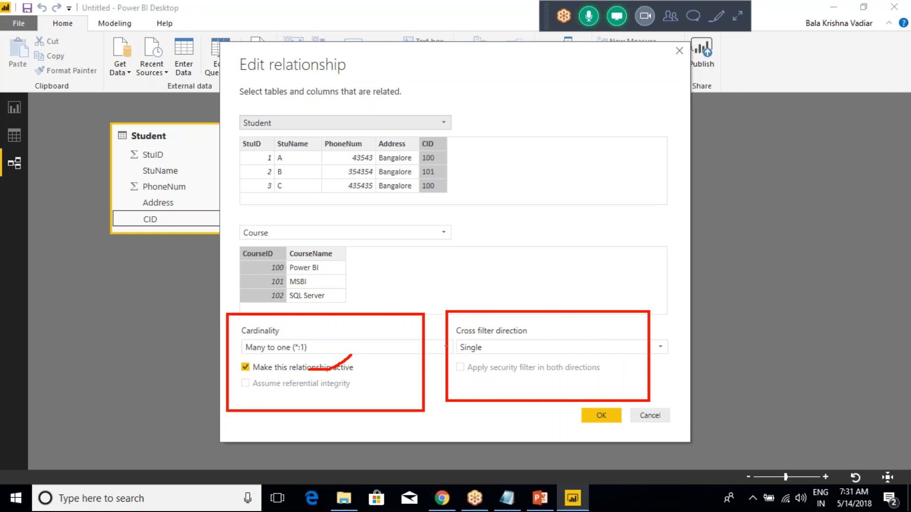
{"action": "key", "text": "Escape"}
Switch to the Class Notes in Notepad and replace the line about filter direction with "Cross Filter Direction -->" below a blank line
{"action": "key", "text": "alt+Tab"}
{"action": "key", "text": "Return"}
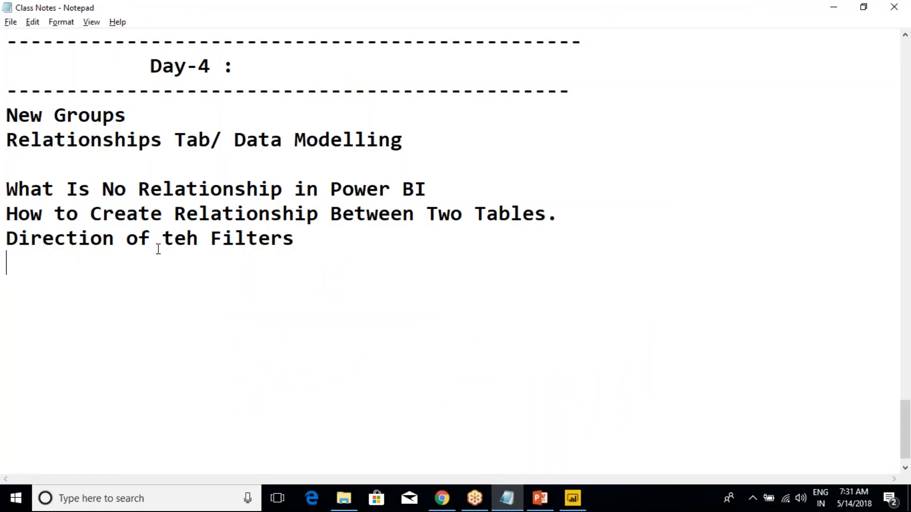
{"action": "left_click_drag", "start_coordinate": [306, 241], "coordinate": [5, 239]}
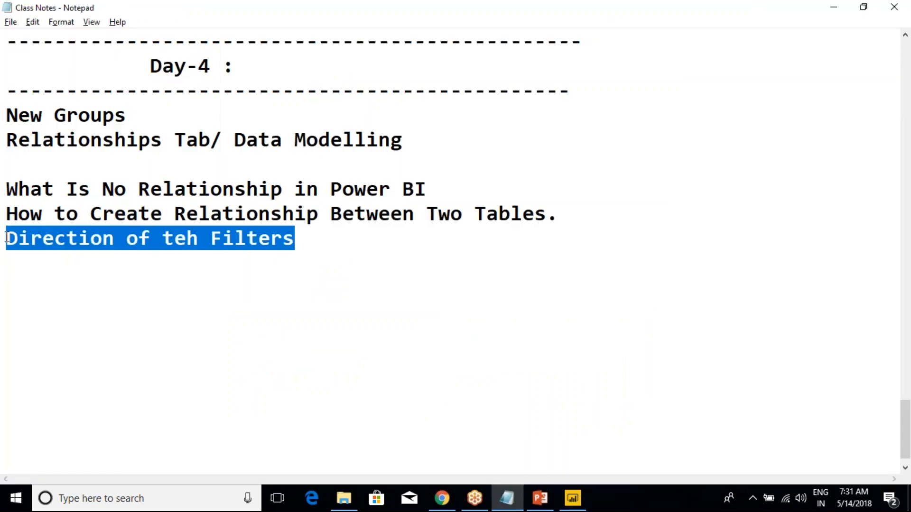
{"action": "key", "text": "Return"}
{"action": "type", "text": "Cross "}
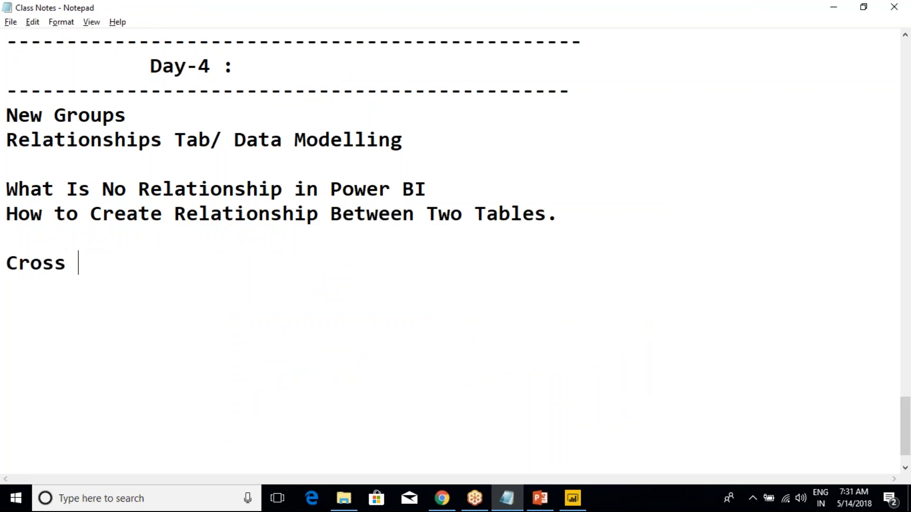
{"action": "type", "text": "Filter Di"}
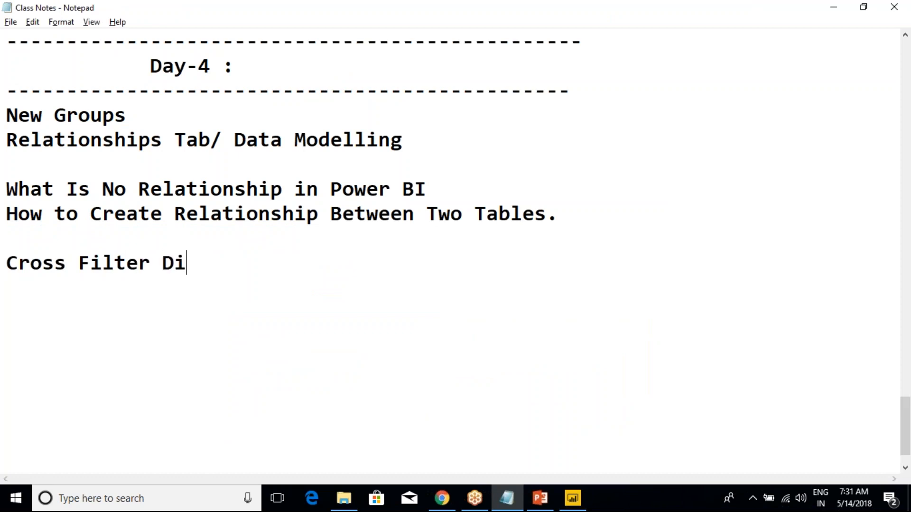
{"action": "type", "text": "rection"}
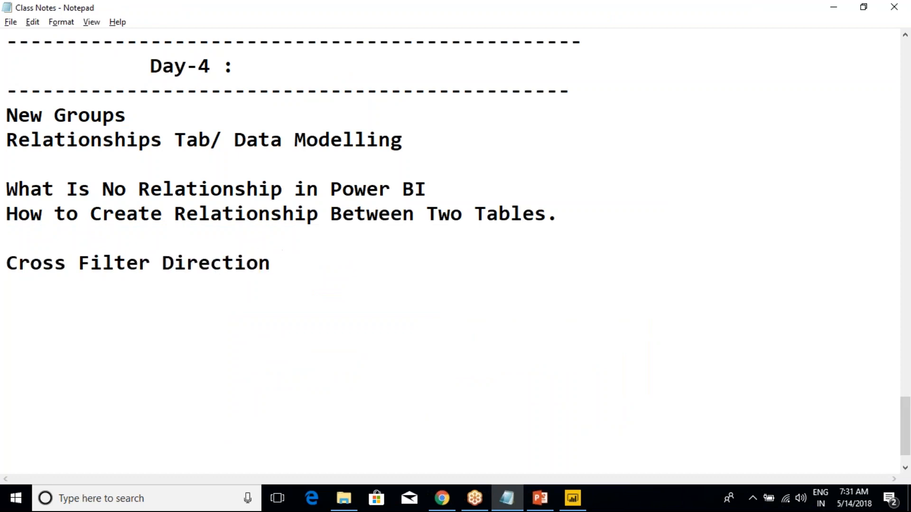
{"action": "type", "text": " -->"}
Check the cross filter direction options in Power BI Desktop, and add "SIngle , Both" after the arrow in the Class Notes
{"action": "key", "text": "alt+Tab"}
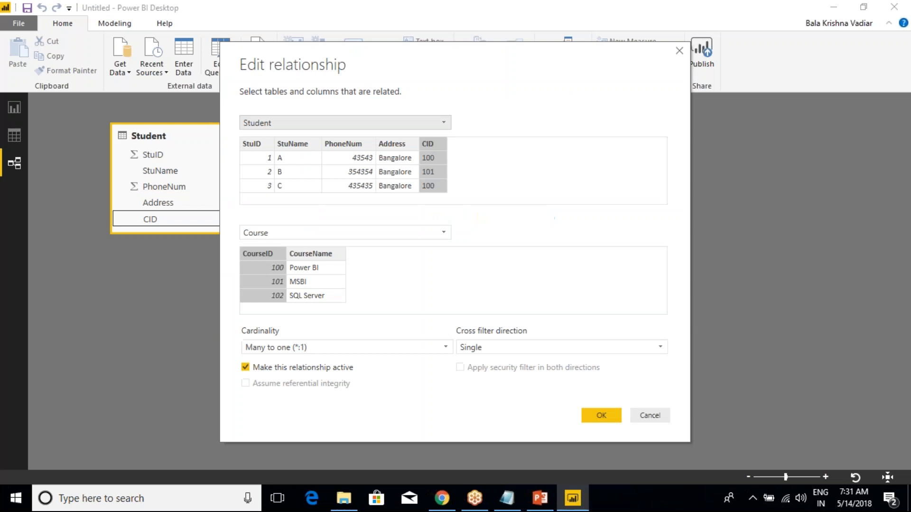
{"action": "left_click", "coordinate": [512, 348]}
{"action": "left_click", "coordinate": [494, 375]}
{"action": "key", "text": "alt+Tab"}
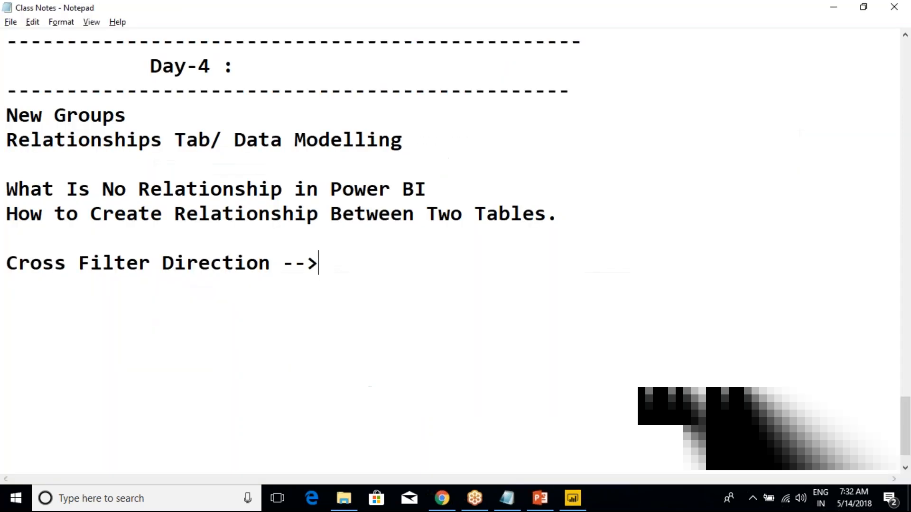
{"action": "type", "text": "SIngle , Both"}
{"action": "key", "text": "alt+Tab"}
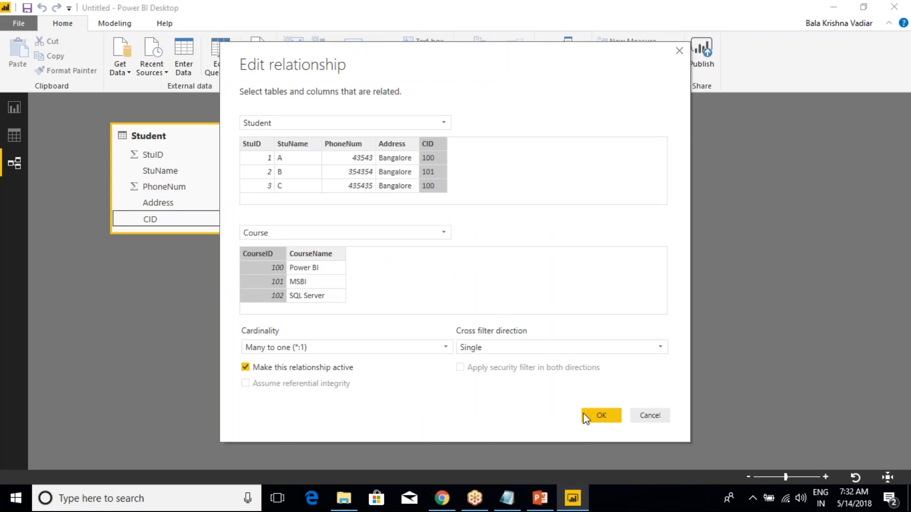
Accept the relationship with the Single cross filter direction, and test report filtering from course 100 and from students D, C and B
{"action": "left_click", "coordinate": [601, 415]}
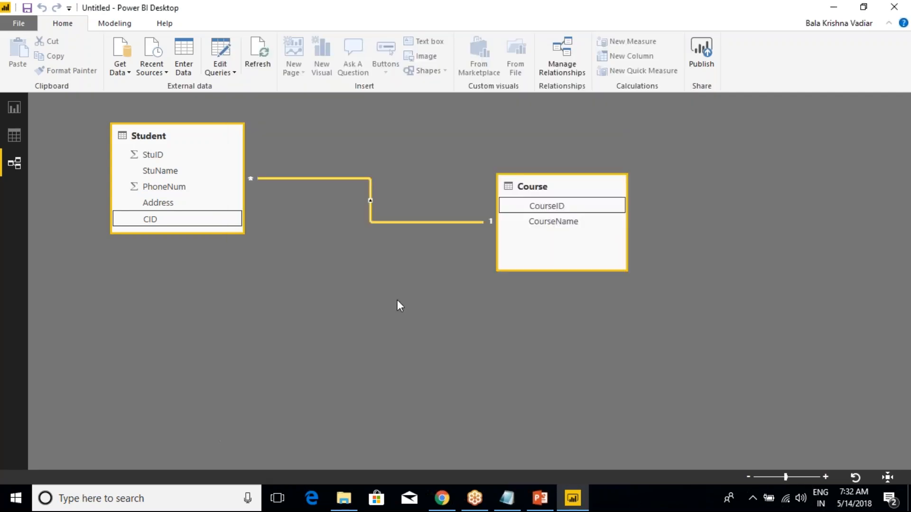
{"action": "left_click", "coordinate": [12, 110]}
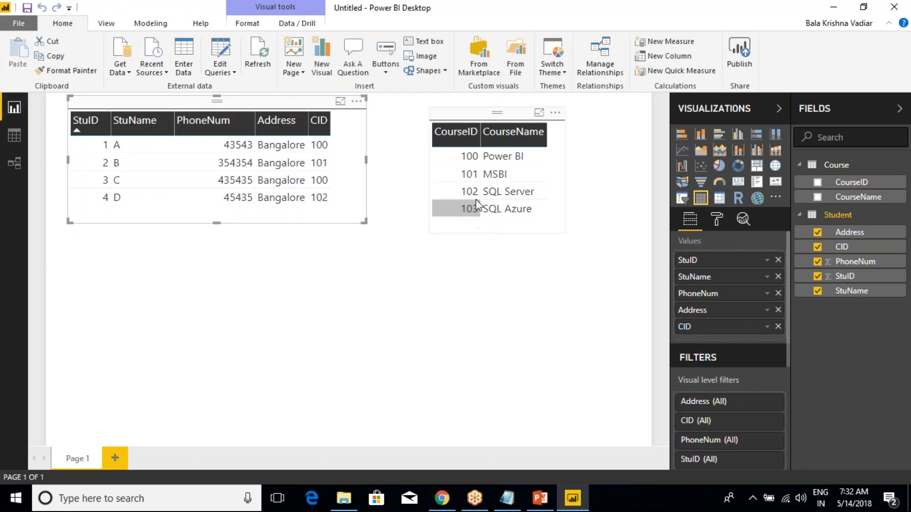
{"action": "left_click", "coordinate": [466, 159]}
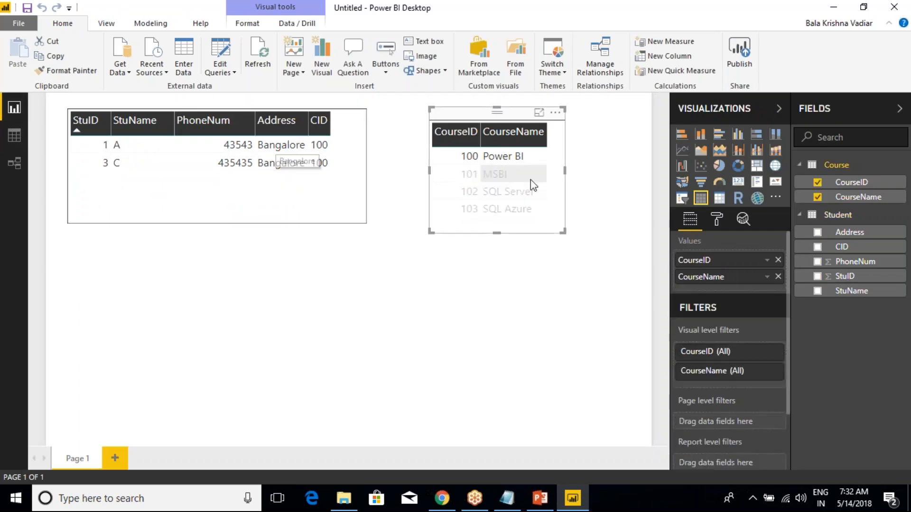
{"action": "left_click", "coordinate": [468, 157]}
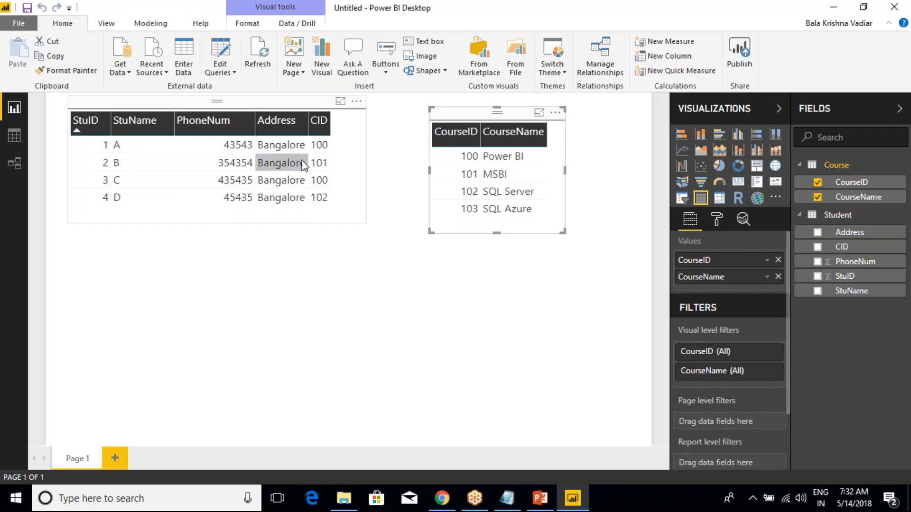
{"action": "left_click", "coordinate": [319, 200]}
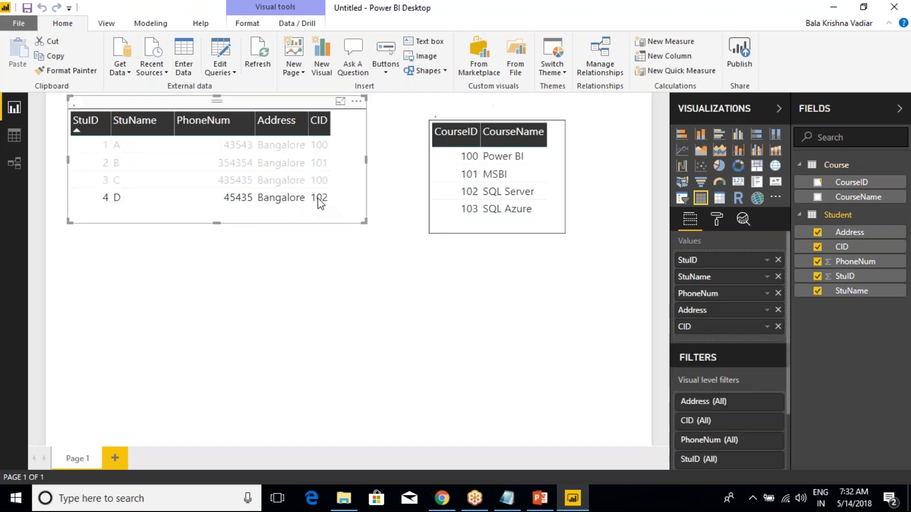
{"action": "left_click", "coordinate": [326, 182]}
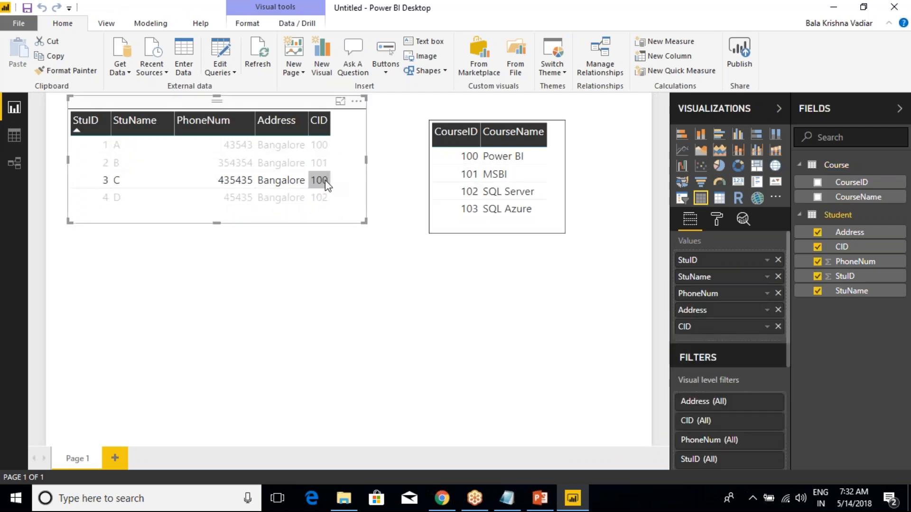
{"action": "left_click", "coordinate": [322, 164]}
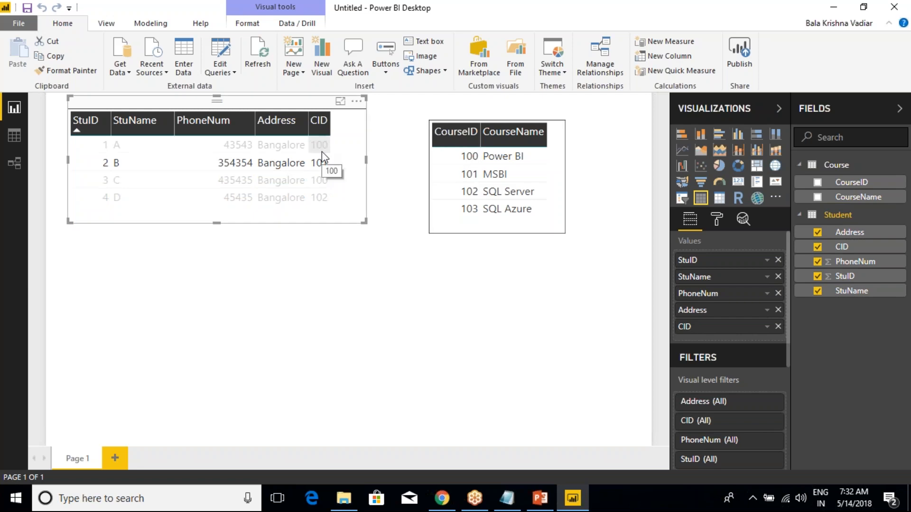
Set the cross filter direction of the Student–Course relationship to Both
{"action": "key", "text": "alt+Tab"}
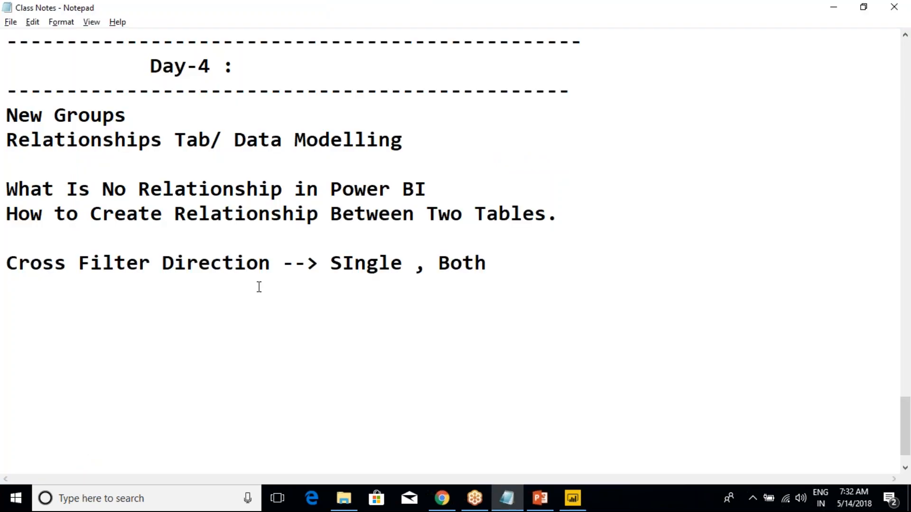
{"action": "key", "text": "alt+Tab"}
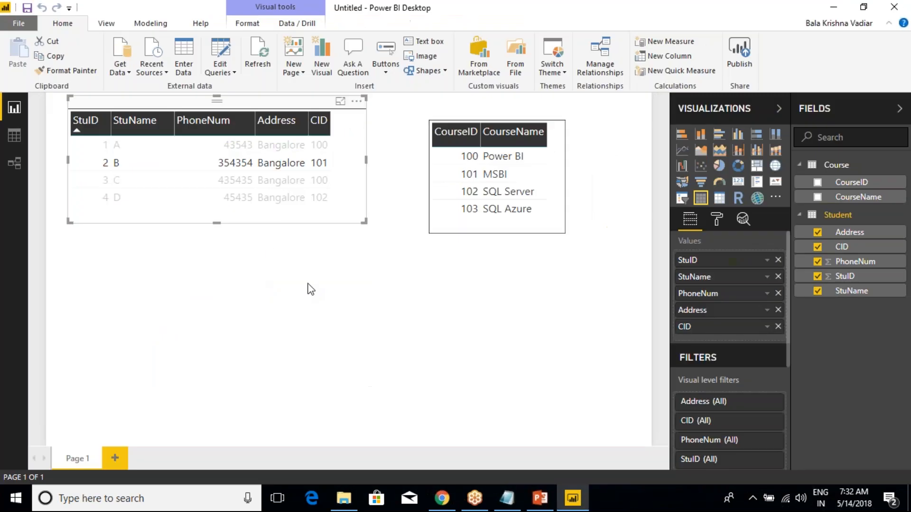
{"action": "left_click", "coordinate": [16, 164]}
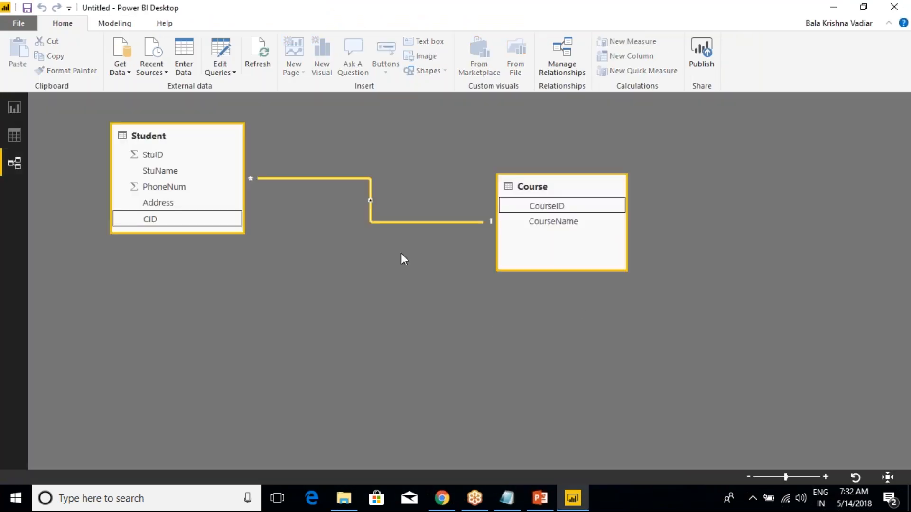
{"action": "double_click", "coordinate": [327, 180]}
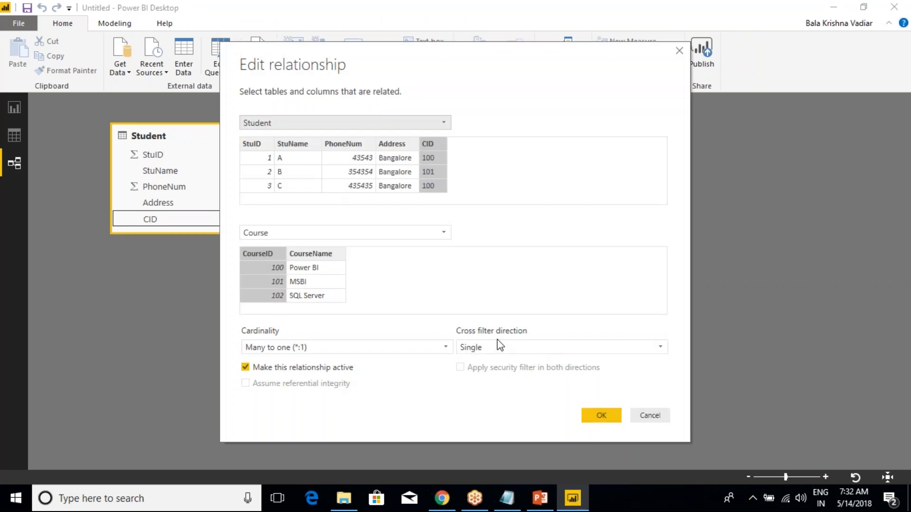
{"action": "left_click", "coordinate": [499, 346]}
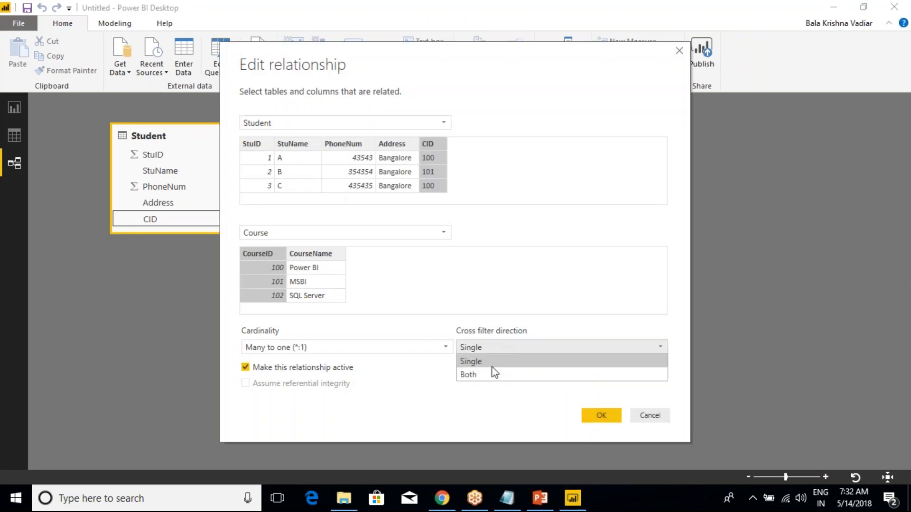
{"action": "left_click", "coordinate": [485, 374]}
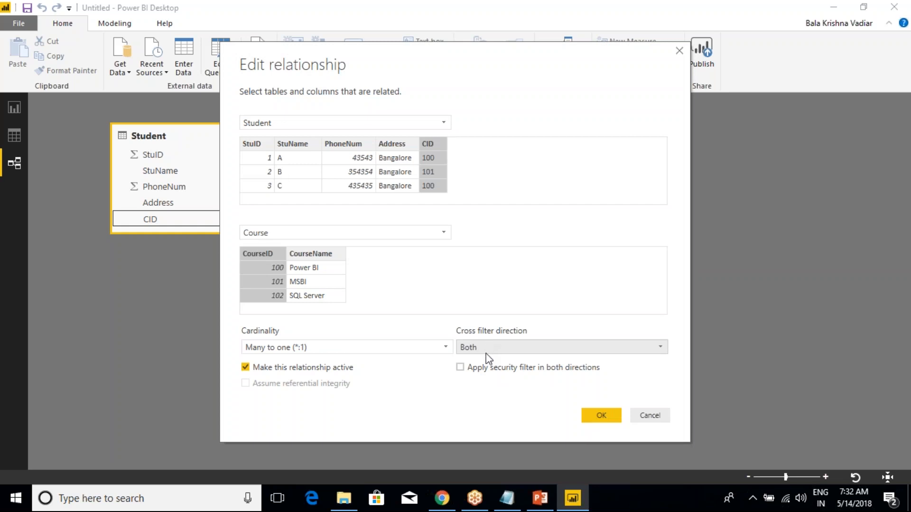
{"action": "left_click", "coordinate": [610, 415]}
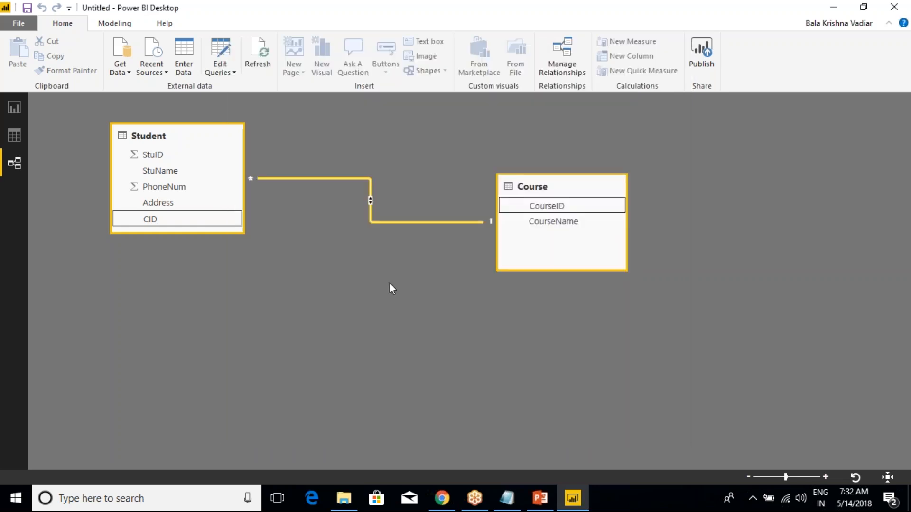
Test filtering from the Student table to the Course table in the report by selecting students A, B, C and D in turn
{"action": "left_click", "coordinate": [14, 108]}
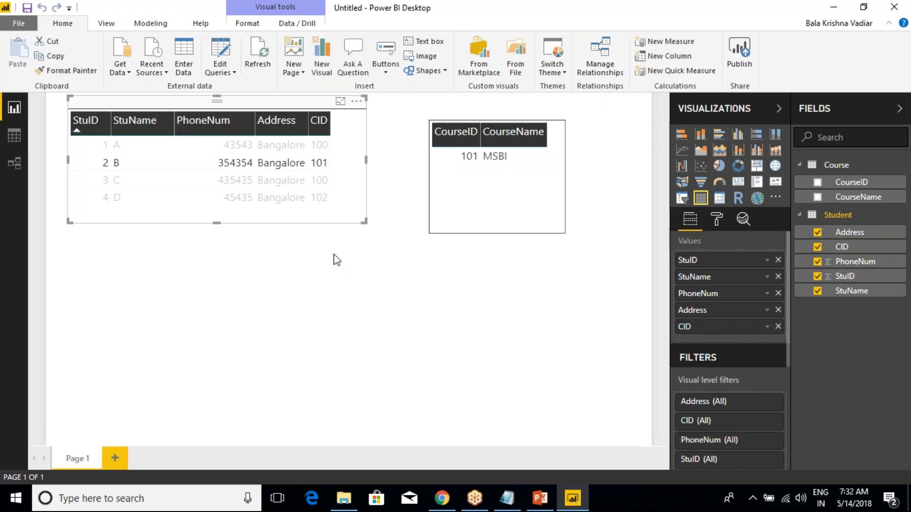
{"action": "left_click", "coordinate": [315, 164]}
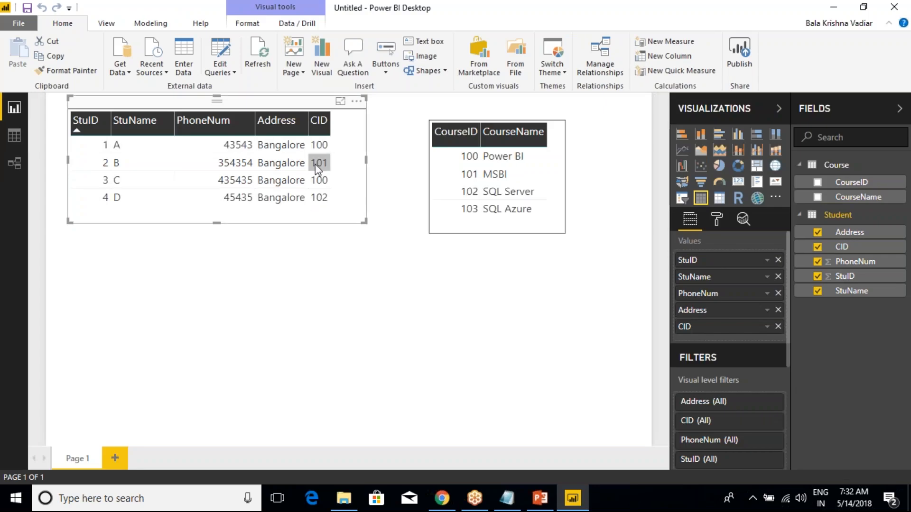
{"action": "left_click", "coordinate": [318, 146]}
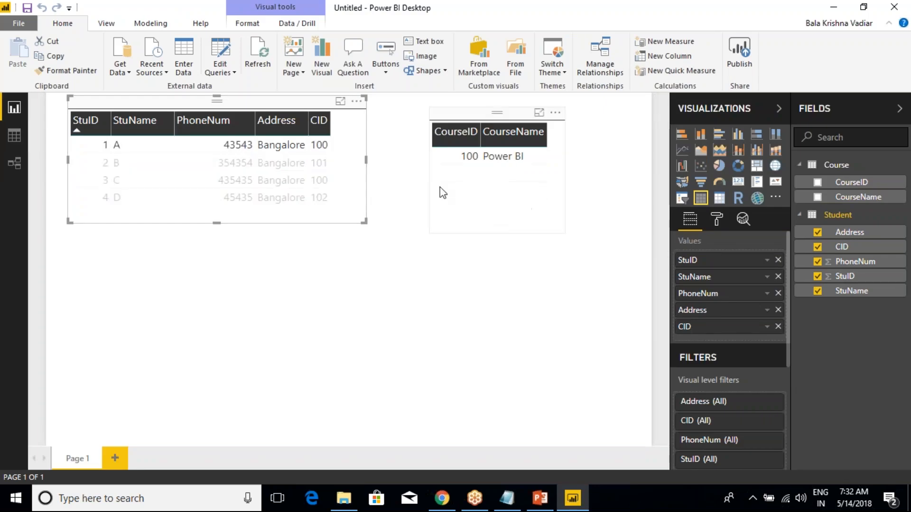
{"action": "left_click", "coordinate": [320, 163]}
{"action": "left_click", "coordinate": [321, 182]}
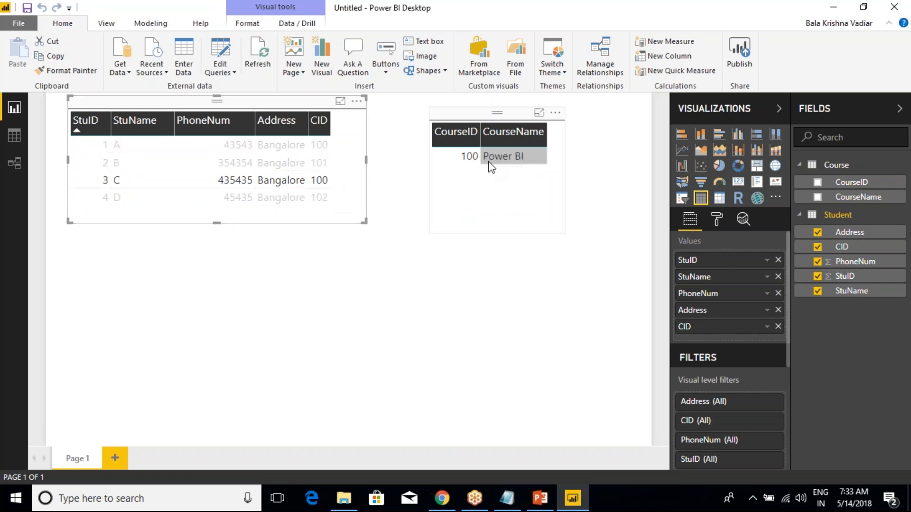
{"action": "left_click", "coordinate": [323, 199]}
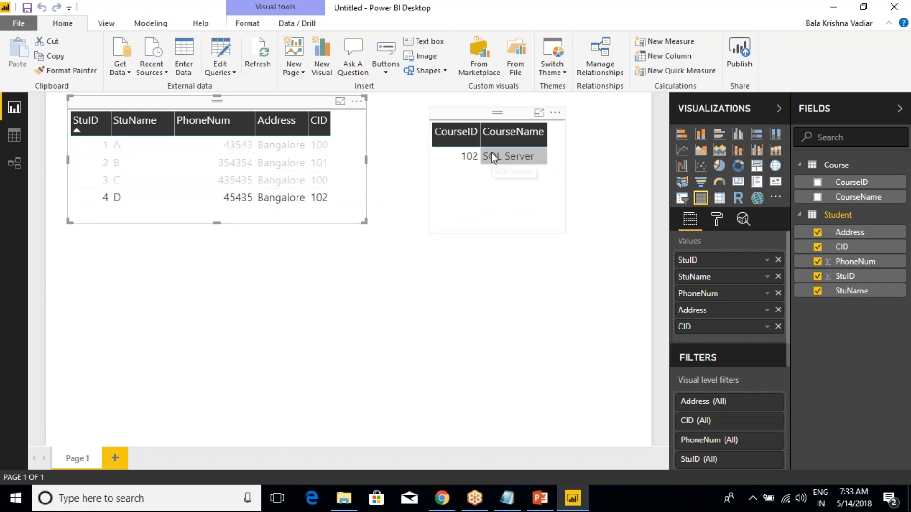
Test filtering from the Course table to the Student table by selecting courses 100 through 103 one at a time
{"action": "left_click", "coordinate": [470, 156]}
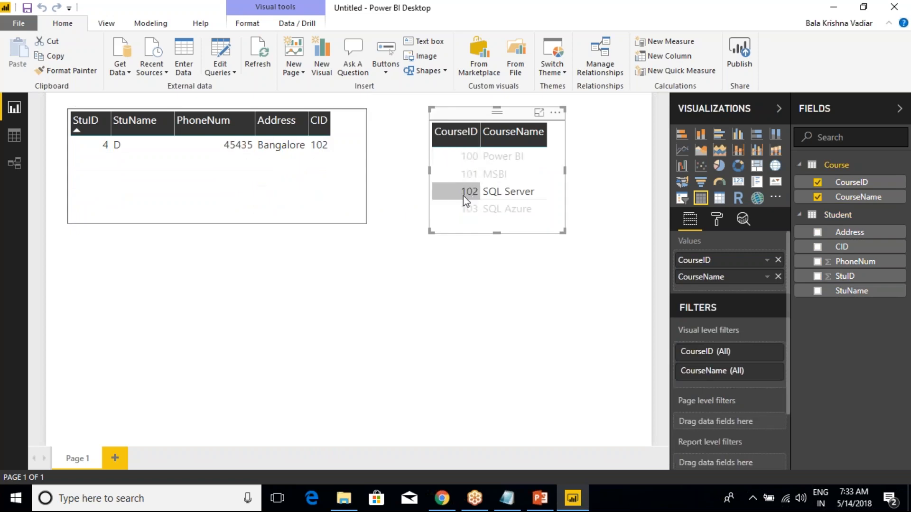
{"action": "left_click", "coordinate": [472, 197]}
{"action": "left_click", "coordinate": [471, 209]}
{"action": "left_click", "coordinate": [472, 159]}
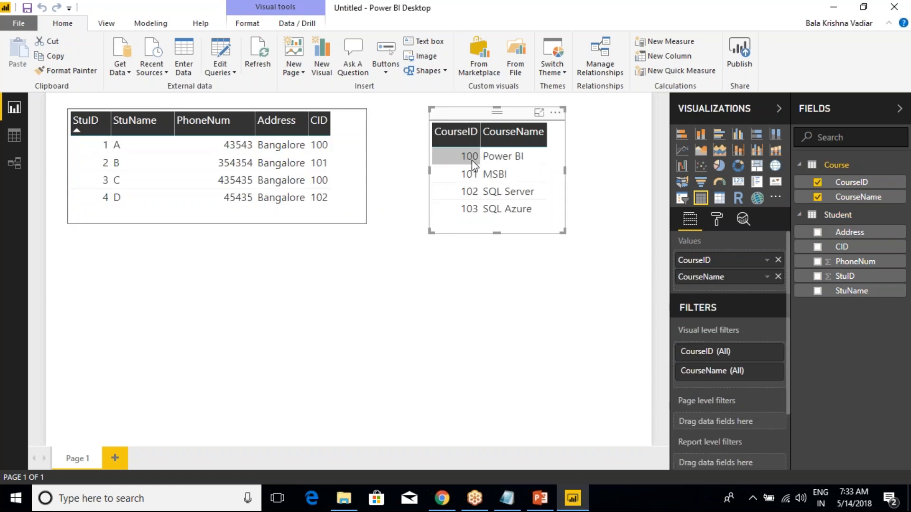
{"action": "left_click", "coordinate": [473, 174]}
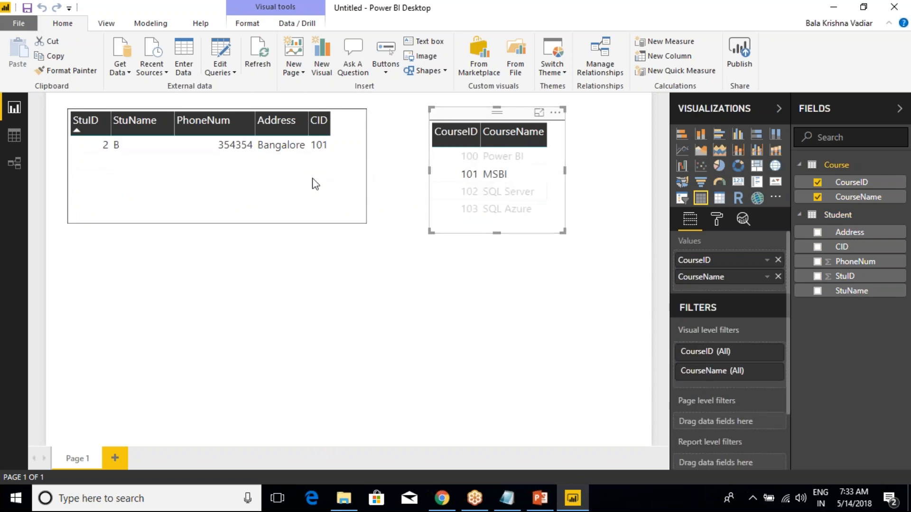
{"action": "left_click", "coordinate": [473, 192]}
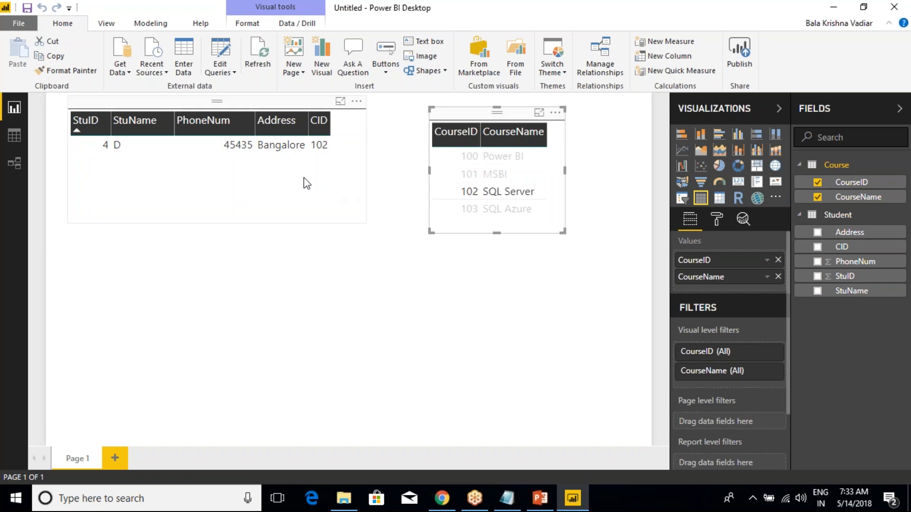
{"action": "left_click", "coordinate": [473, 209]}
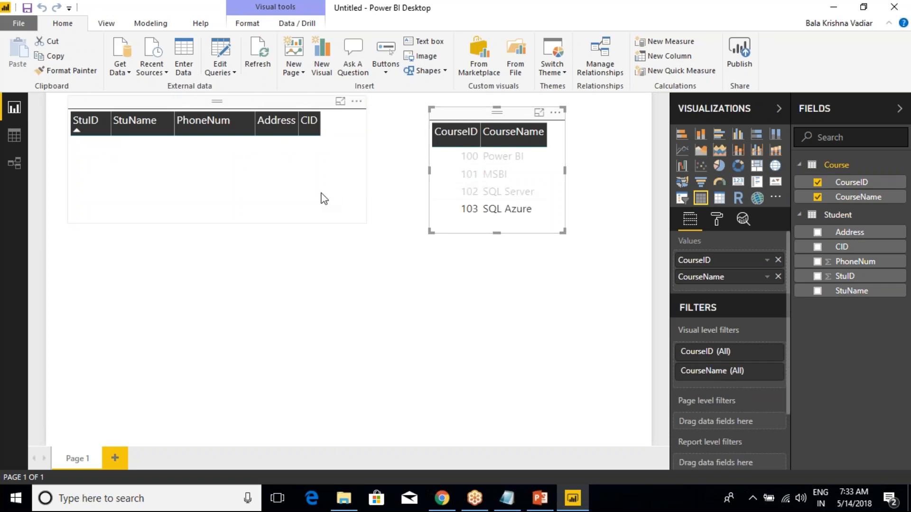
{"action": "key", "text": "alt+Tab"}
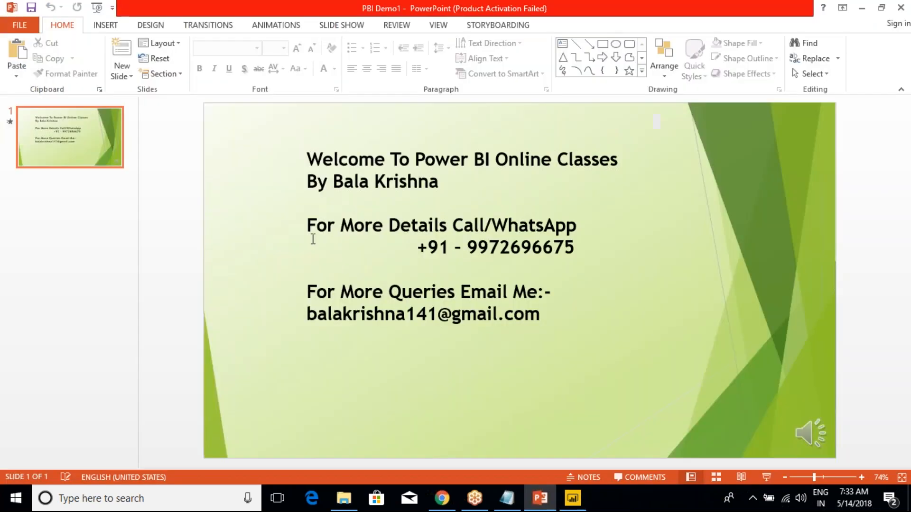
{"action": "key", "text": "alt+Tab"}
{"action": "key", "text": "alt+Tab"}
{"action": "key", "text": "alt+Tab"}
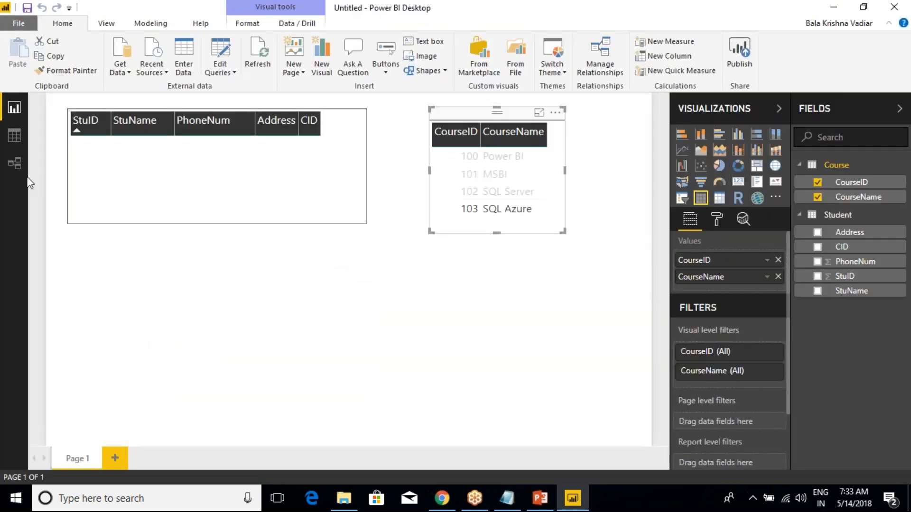
Make the Student–Course relationship inactive, leaving the security filter in both directions off
{"action": "left_click", "coordinate": [17, 165]}
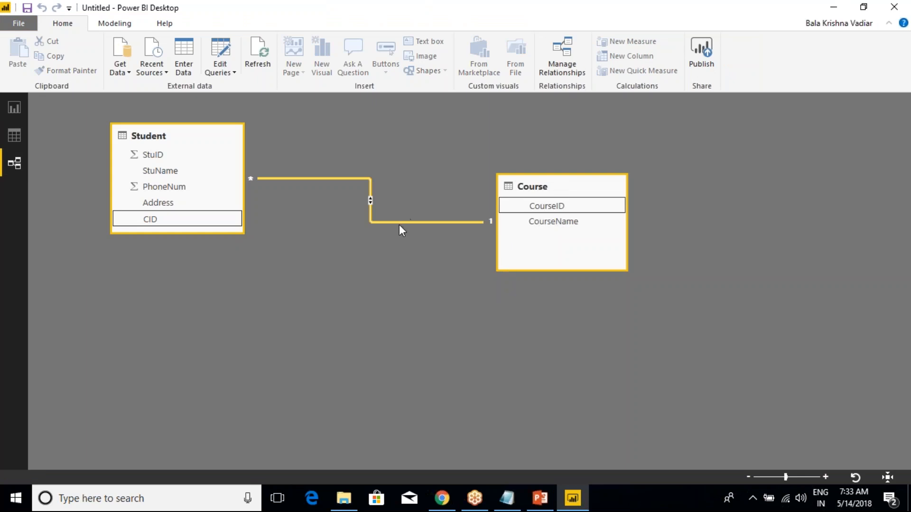
{"action": "double_click", "coordinate": [400, 223]}
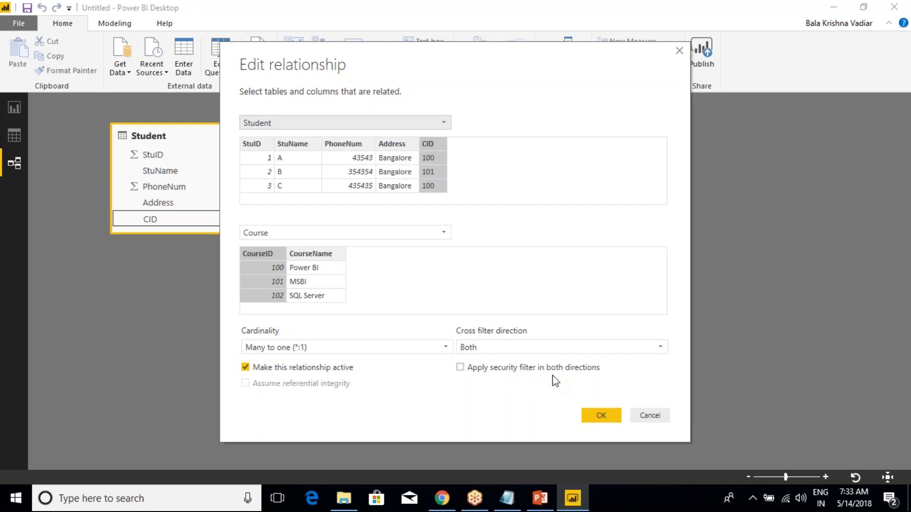
{"action": "left_click", "coordinate": [461, 369]}
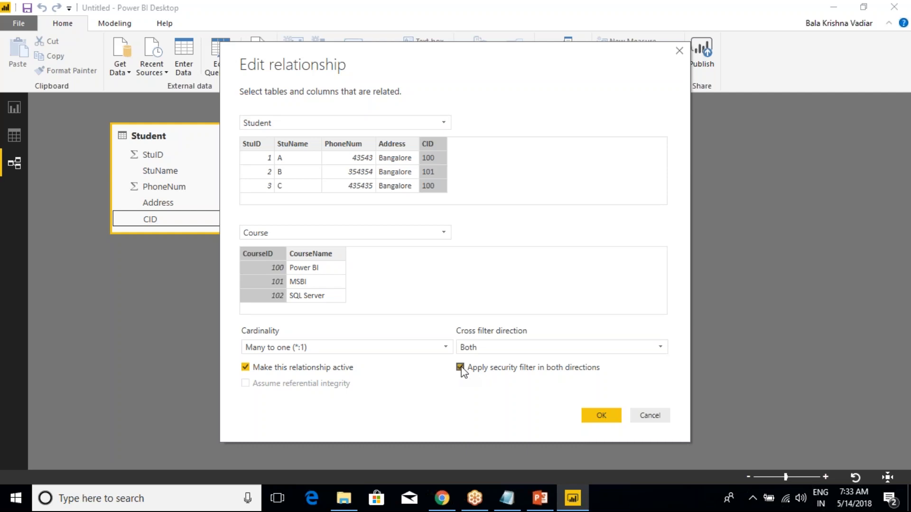
{"action": "left_click", "coordinate": [461, 368]}
{"action": "left_click", "coordinate": [247, 369]}
{"action": "left_click", "coordinate": [598, 415]}
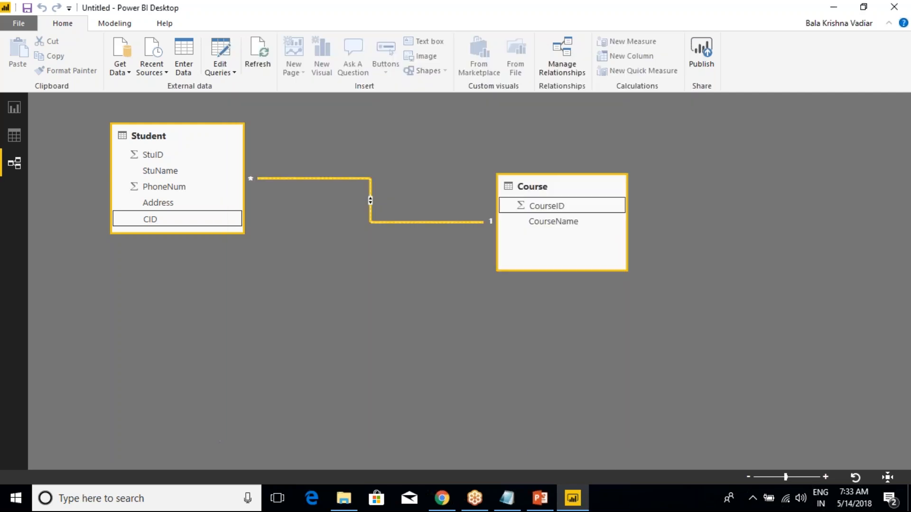
Check in the report whether selecting individual courses filters the Student table while the relationship is inactive
{"action": "left_click", "coordinate": [19, 139]}
{"action": "left_click", "coordinate": [13, 161]}
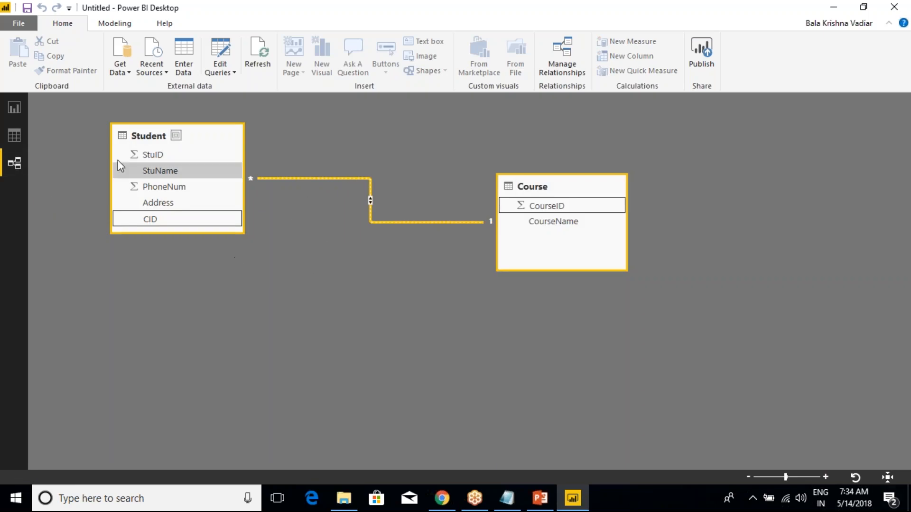
{"action": "left_click", "coordinate": [11, 109]}
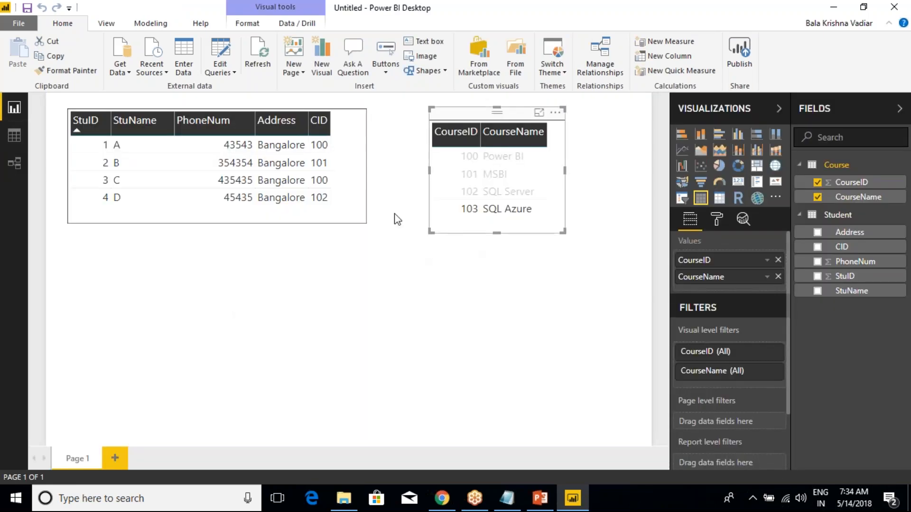
{"action": "left_click", "coordinate": [462, 209]}
{"action": "left_click", "coordinate": [465, 188]}
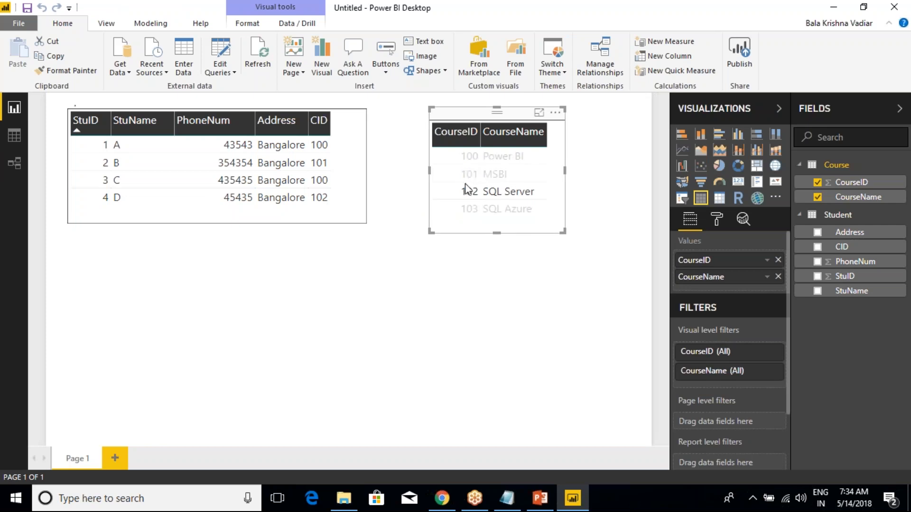
{"action": "left_click", "coordinate": [466, 173]}
{"action": "left_click", "coordinate": [469, 156]}
{"action": "left_click", "coordinate": [468, 191]}
{"action": "left_click", "coordinate": [467, 209]}
Check whether selecting students C, B and A filters the Course table while the relationship is inactive
{"action": "left_click", "coordinate": [340, 184]}
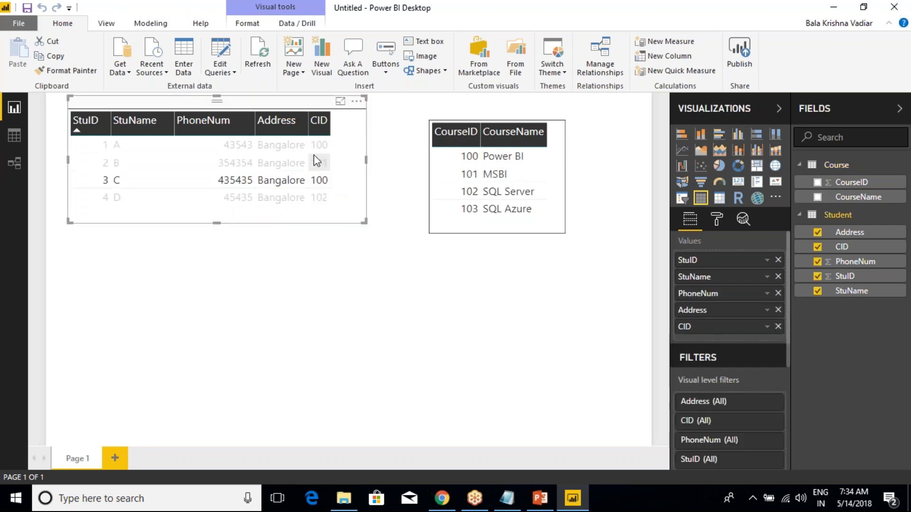
{"action": "left_click", "coordinate": [313, 159]}
{"action": "left_click", "coordinate": [310, 143]}
{"action": "left_click", "coordinate": [307, 169]}
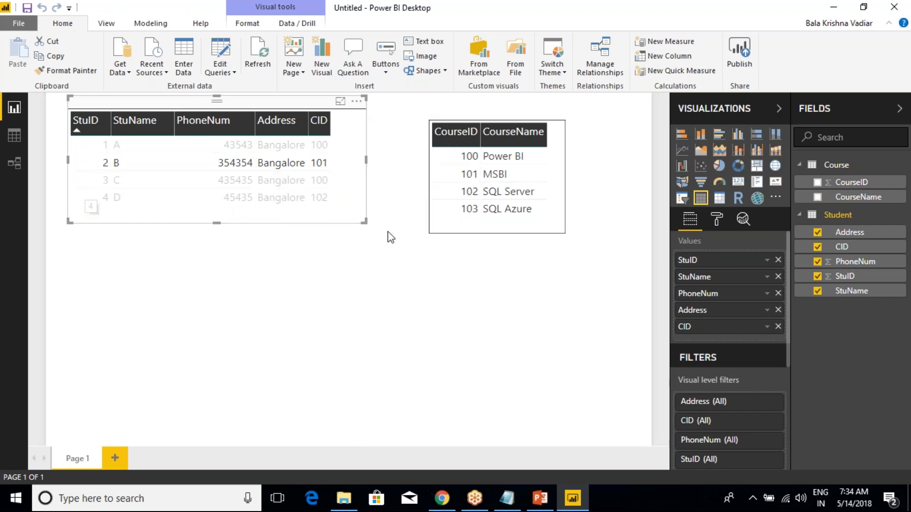
Make the Student–Course relationship active again
{"action": "left_click", "coordinate": [4, 164]}
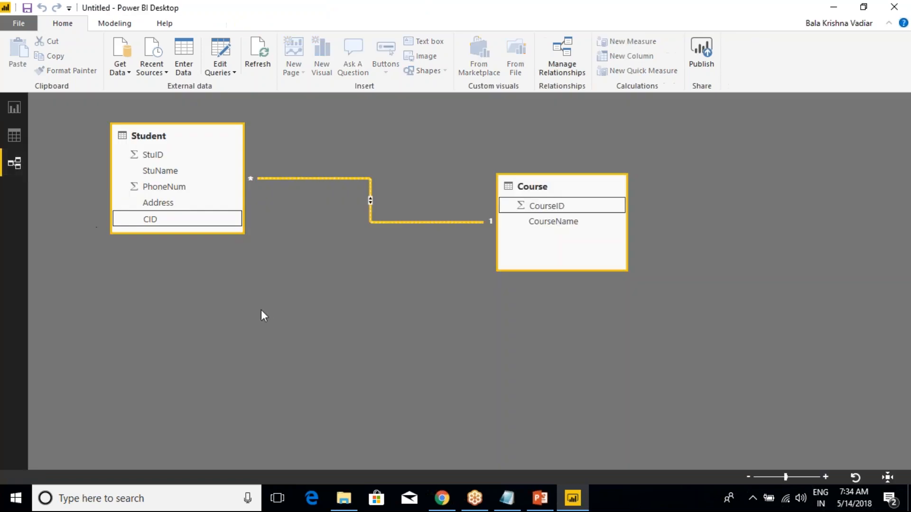
{"action": "double_click", "coordinate": [320, 179]}
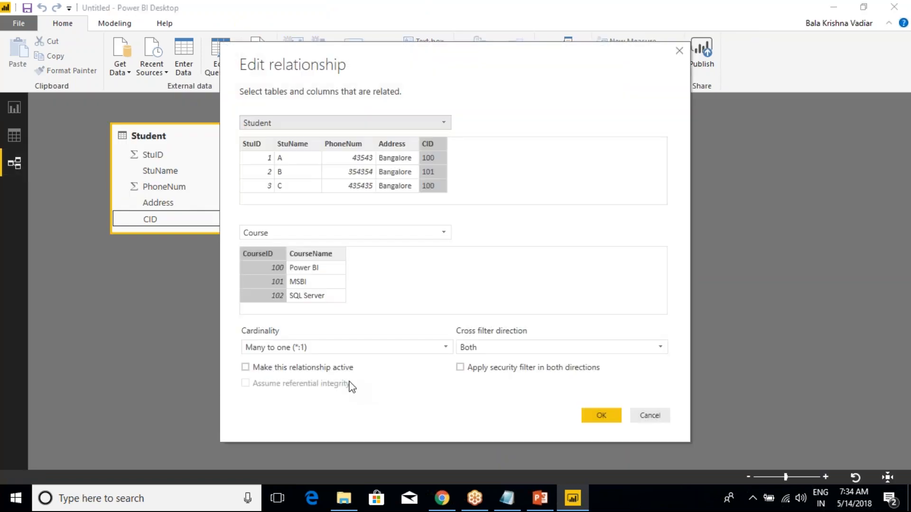
{"action": "left_click", "coordinate": [247, 369]}
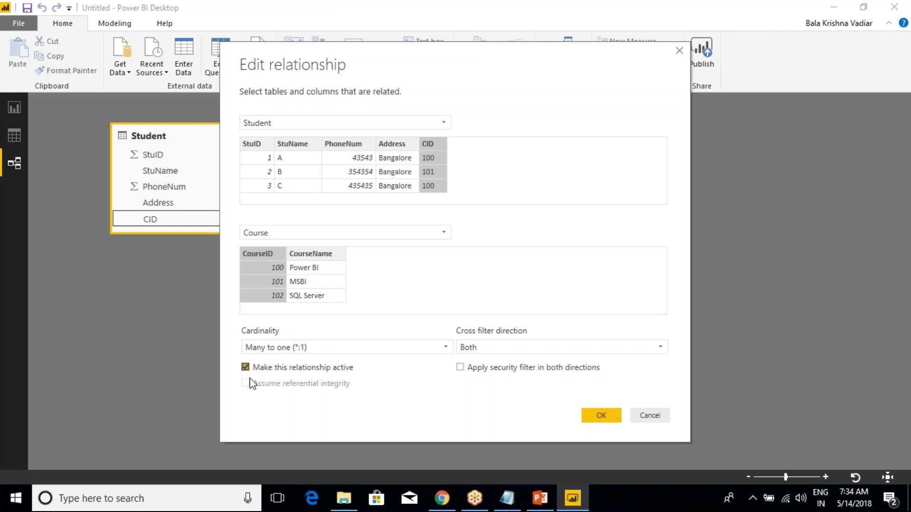
{"action": "left_click", "coordinate": [593, 417]}
Test filtering from the Student table to the Course table in the report by selecting individual student rows from A to D
{"action": "left_click", "coordinate": [14, 108]}
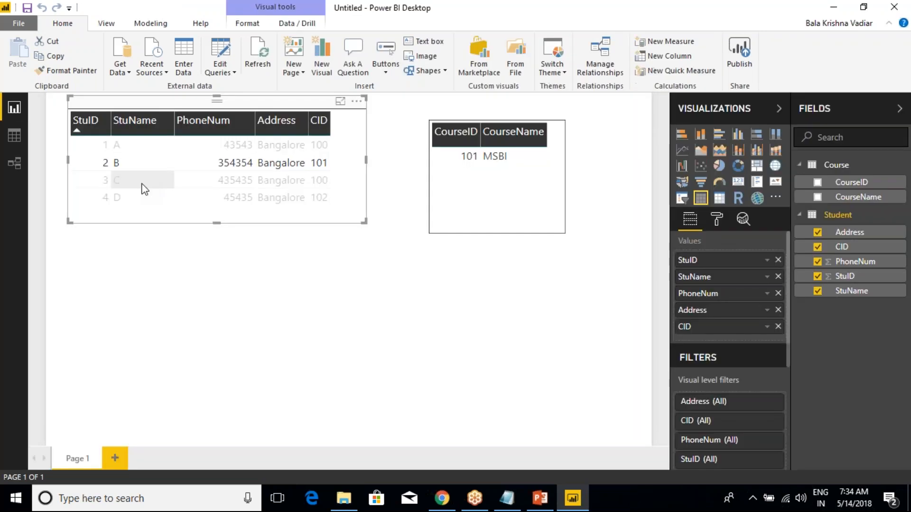
{"action": "left_click", "coordinate": [277, 163]}
{"action": "left_click", "coordinate": [280, 181]}
{"action": "left_click", "coordinate": [280, 197]}
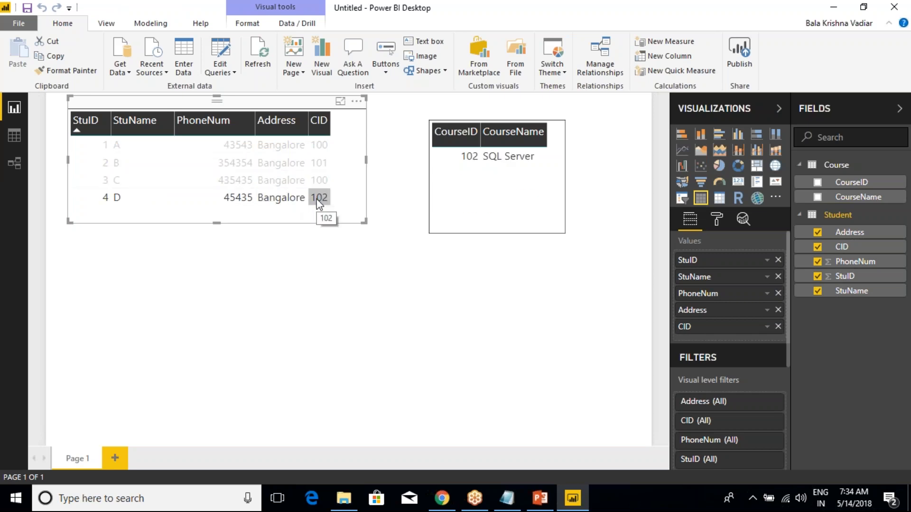
{"action": "left_click", "coordinate": [318, 180]}
{"action": "left_click", "coordinate": [318, 163]}
{"action": "left_click", "coordinate": [318, 144]}
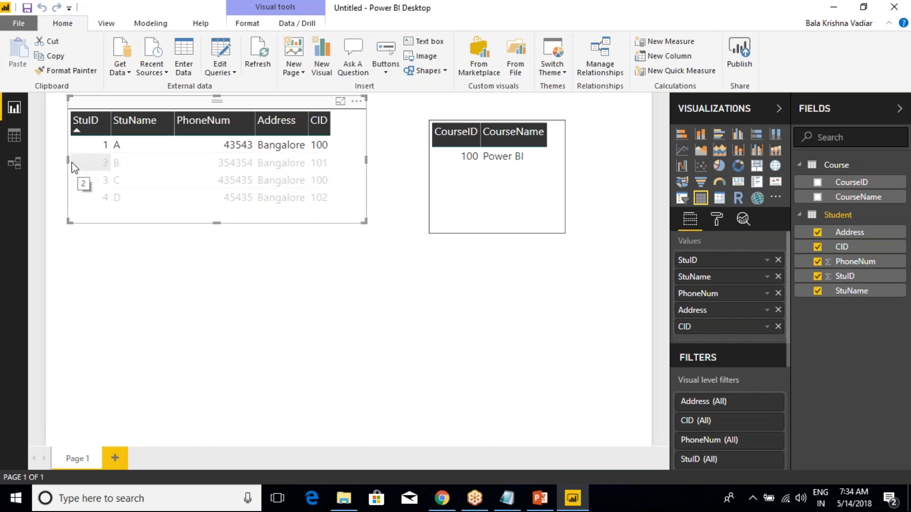
Open the Student–Course relationship for editing and add the line "Cordinality" below Cross Filter Direction in the Day-4 class notes
{"action": "left_click", "coordinate": [21, 164]}
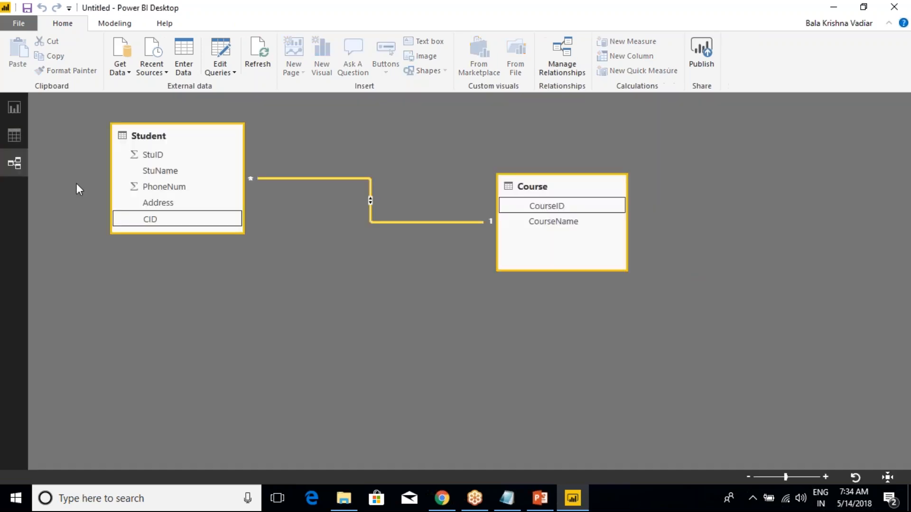
{"action": "double_click", "coordinate": [356, 179]}
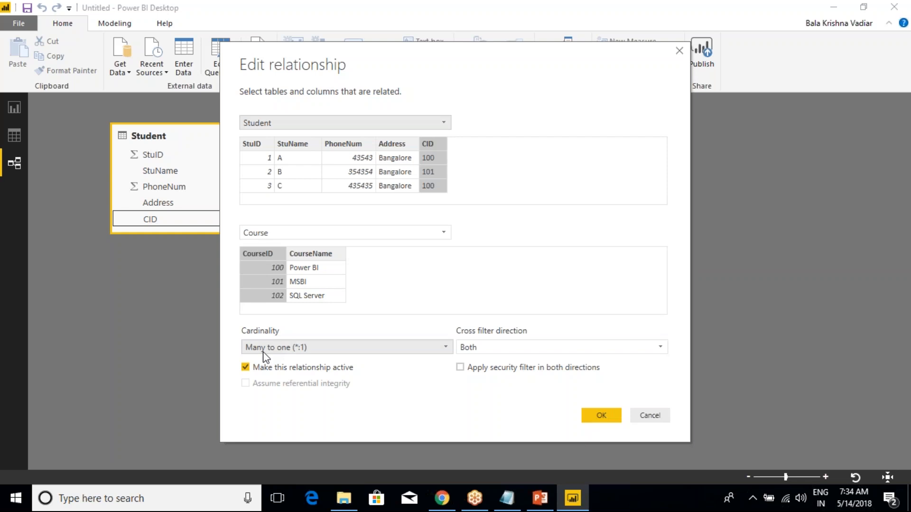
{"action": "key", "text": "alt+Tab"}
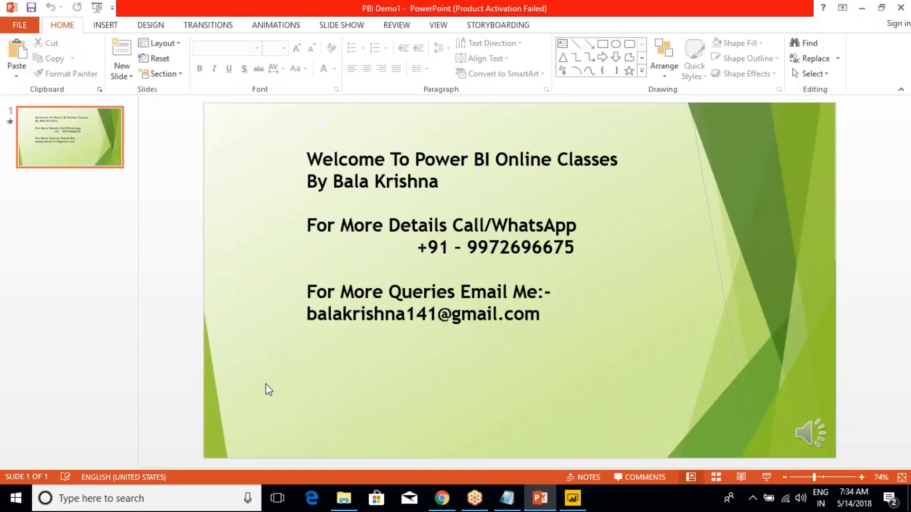
{"action": "key", "text": "alt+Tab"}
{"action": "key", "text": "alt+Tab"}
{"action": "key", "text": "Return"}
{"action": "type", "text": "Cordi"}
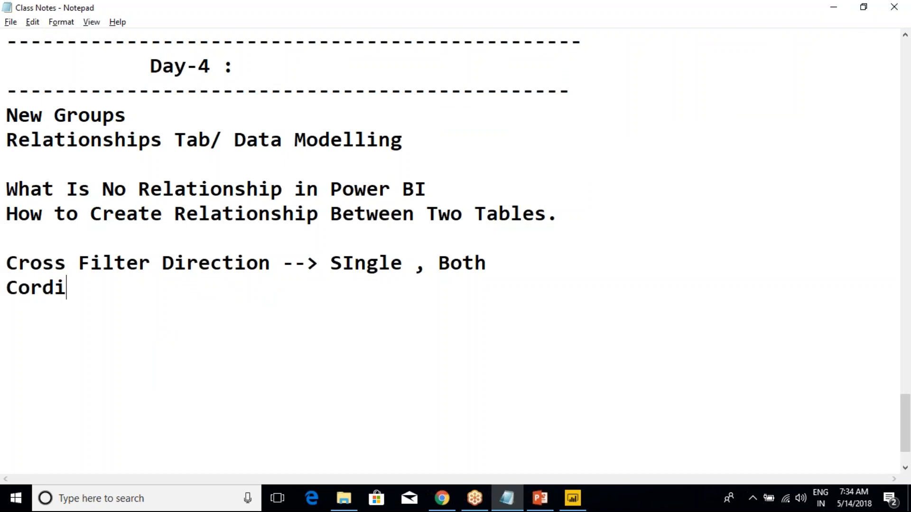
{"action": "type", "text": "nality"}
Check the term's spelling in Power BI's relationship settings, correct the notes line to "Cardinality" and end it with ":-"
{"action": "key", "text": "alt+Tab"}
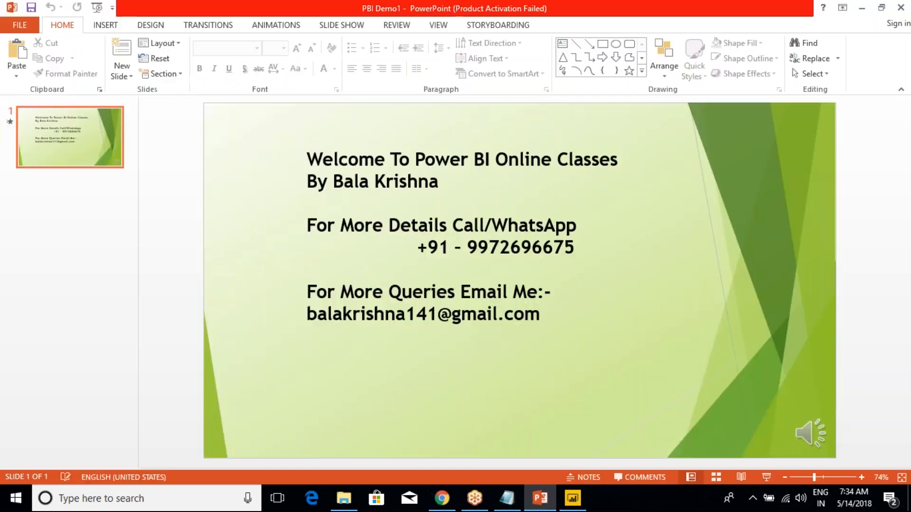
{"action": "key", "text": "alt+Tab"}
{"action": "key", "text": "alt+Tab"}
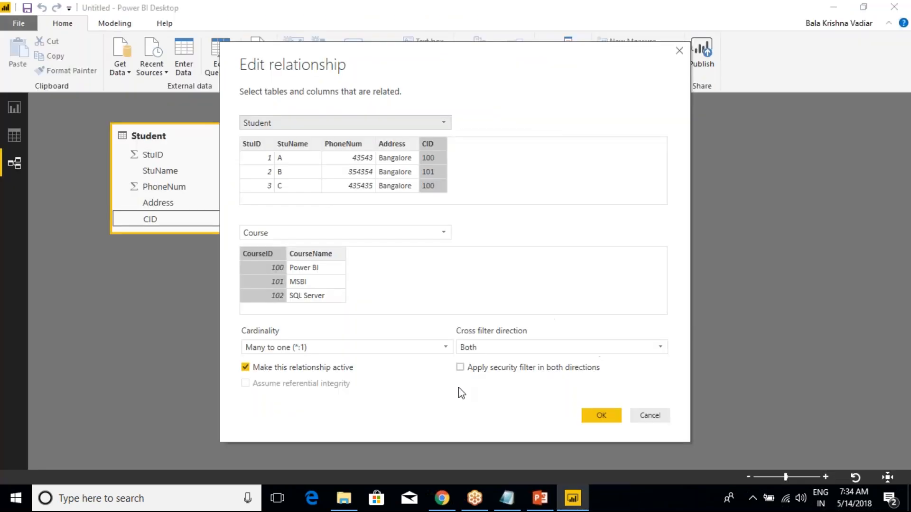
{"action": "key", "text": "alt+Tab"}
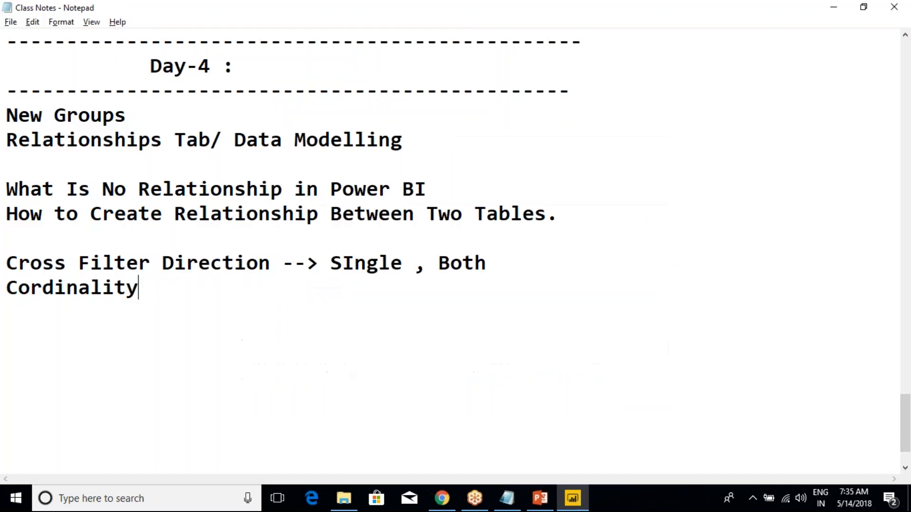
{"action": "left_click", "coordinate": [32, 287]}
{"action": "key", "text": "BackSpace"}
{"action": "type", "text": "a"}
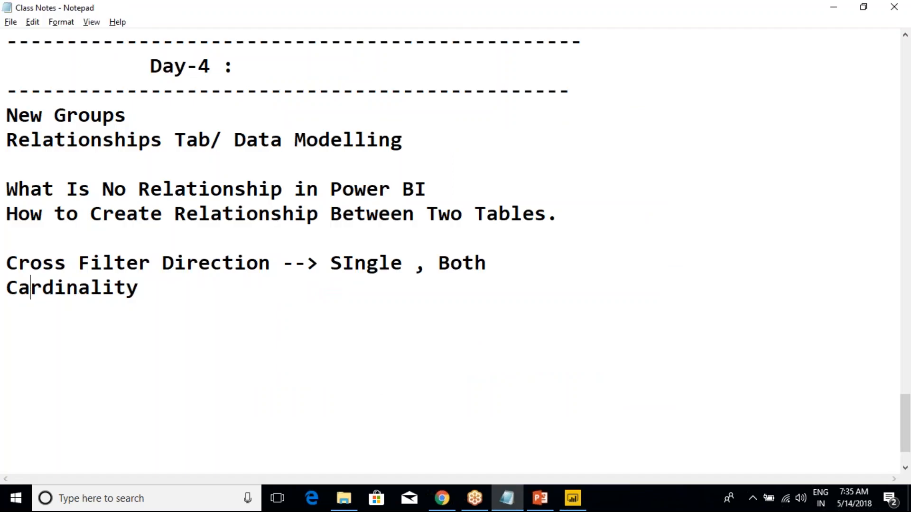
{"action": "left_click", "coordinate": [149, 287]}
{"action": "type", "text": ":"}
{"action": "key", "text": "Return"}
{"action": "key", "text": "BackSpace"}
{"action": "key", "text": "BackSpace"}
{"action": "key", "text": "BackSpace"}
Switch to Power BI and look through the cardinality options of the Student–Course relationship without changing the selection
{"action": "key", "text": "alt+Tab"}
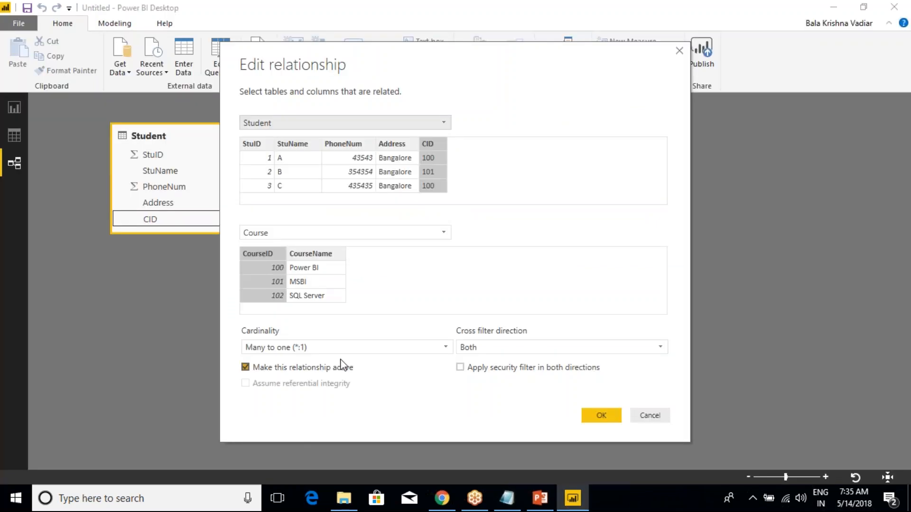
{"action": "left_click", "coordinate": [330, 346]}
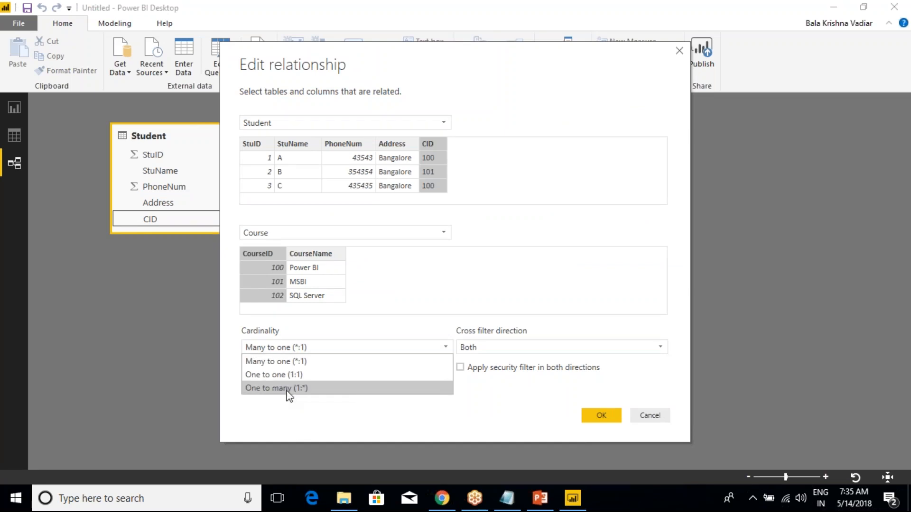
{"action": "left_click", "coordinate": [322, 330]}
Return to the class notes in Notepad and list "1 - to - 1" and "1 - to - Many" under Cardinality
{"action": "key", "text": "alt+Tab"}
{"action": "key", "text": "alt+Tab"}
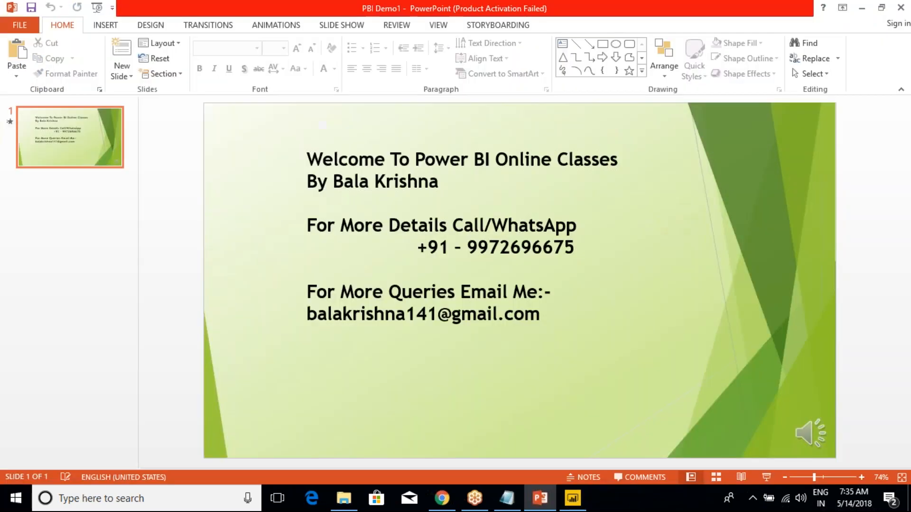
{"action": "key", "text": "alt+Tab"}
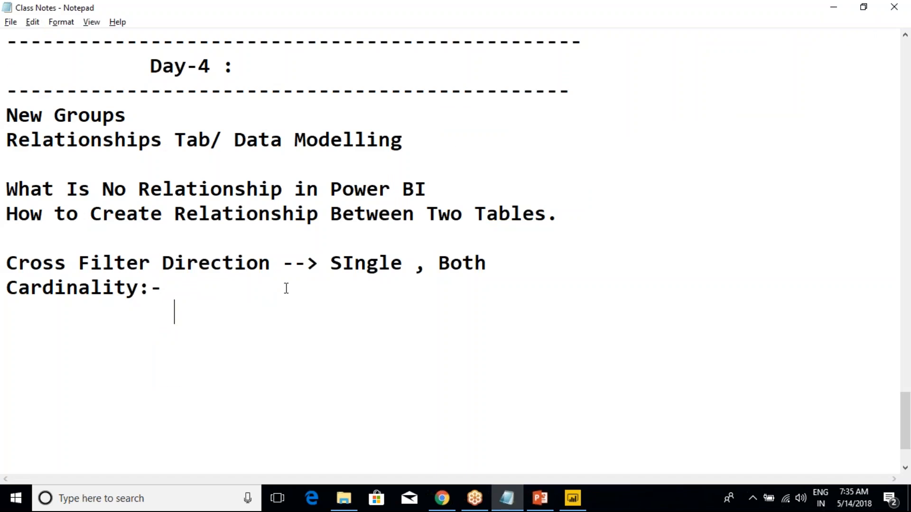
{"action": "left_click", "coordinate": [266, 290]}
{"action": "type", "text": "1 t"}
{"action": "key", "text": "BackSpace"}
{"action": "type", "text": "- to - Ma"}
{"action": "key", "text": "BackSpace"}
{"action": "key", "text": "BackSpace"}
{"action": "type", "text": "On"}
{"action": "key", "text": "BackSpace"}
{"action": "key", "text": "BackSpace"}
{"action": "type", "text": "1"}
{"action": "key", "text": "Return"}
{"action": "type", "text": "1 - t"}
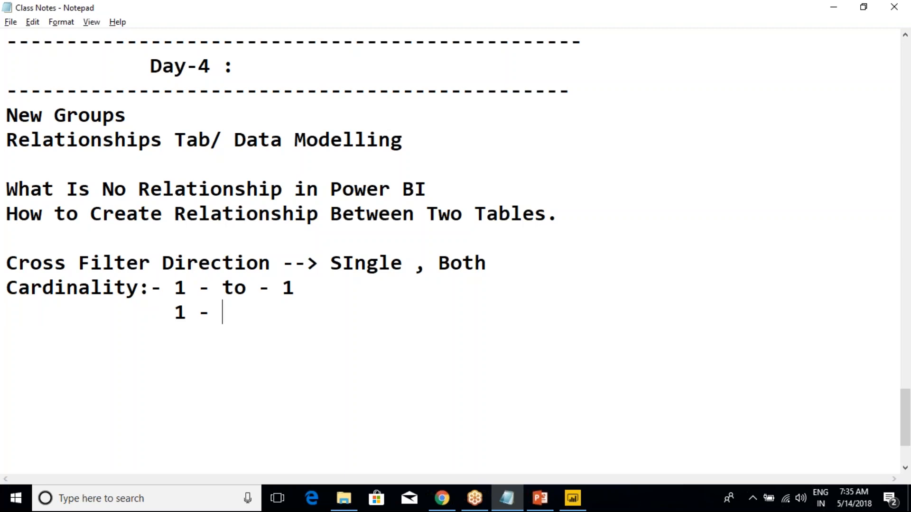
{"action": "type", "text": "o - Many"}
Add "Many - to- 1" and "Many -to - Many" on separate lines to the cardinality list
{"action": "key", "text": "Return"}
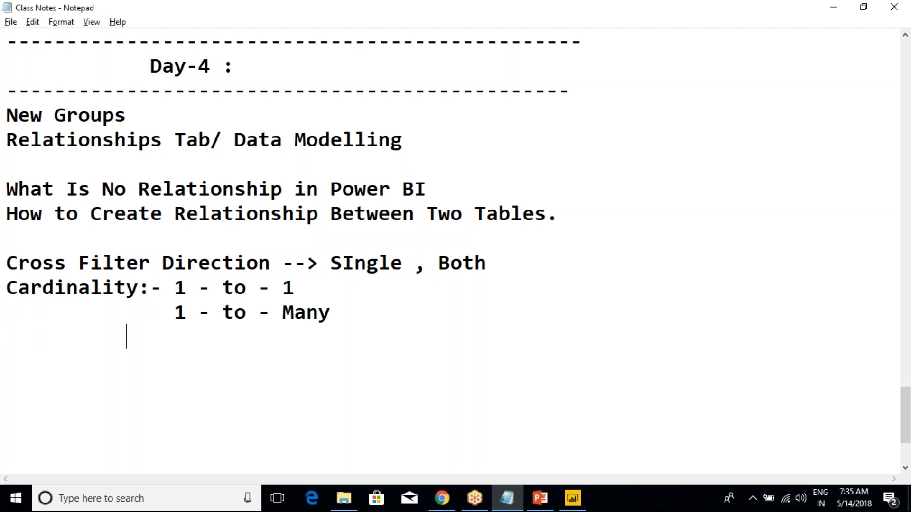
{"action": "type", "text": "Many "}
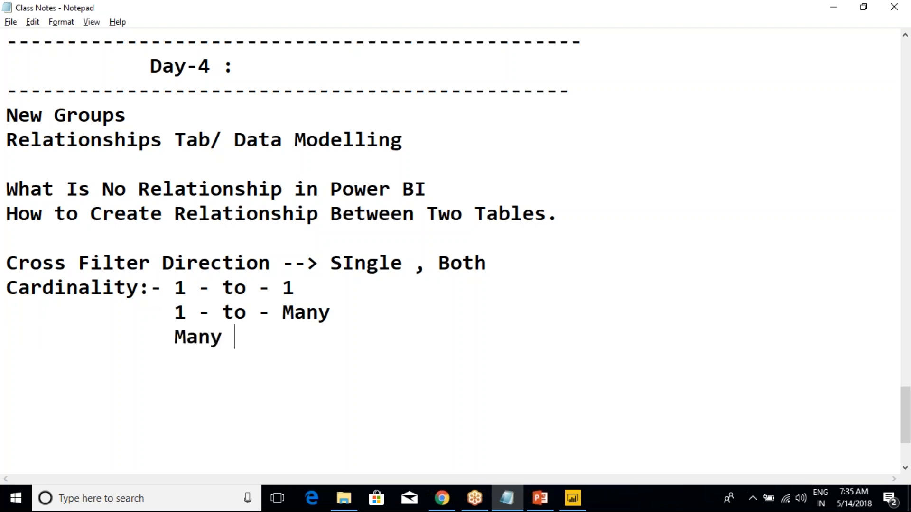
{"action": "type", "text": "- to Many"}
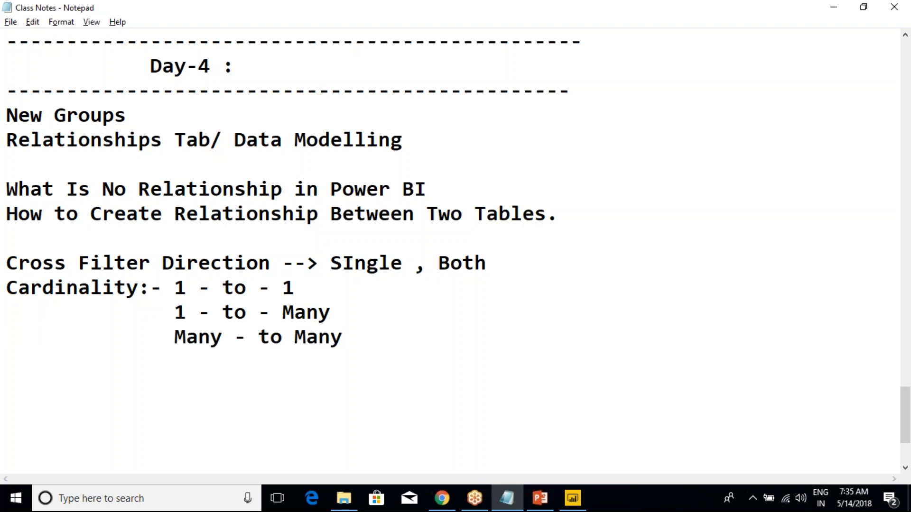
{"action": "key", "text": "BackSpace"}
{"action": "key", "text": "BackSpace"}
{"action": "key", "text": "BackSpace"}
{"action": "key", "text": "BackSpace"}
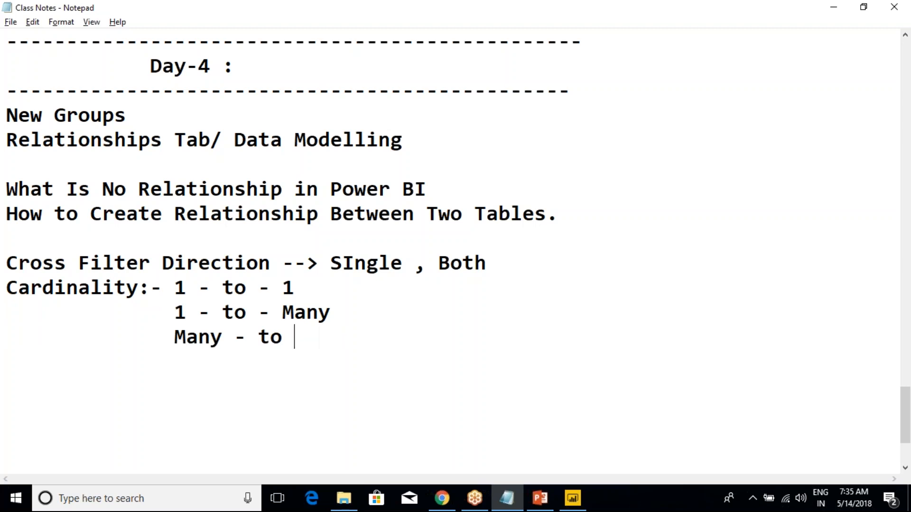
{"action": "type", "text": "- 1"}
{"action": "key", "text": "Return"}
{"action": "type", "text": "Many "}
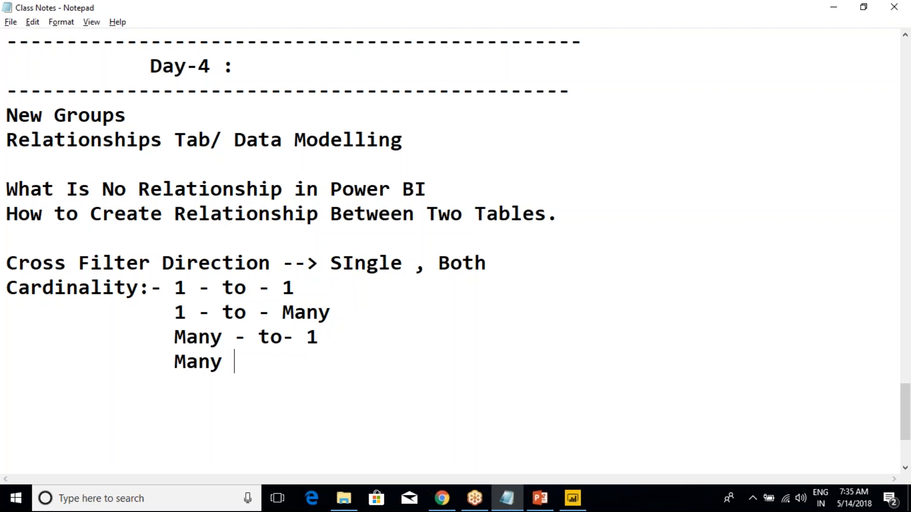
{"action": "type", "text": "-to - Many"}
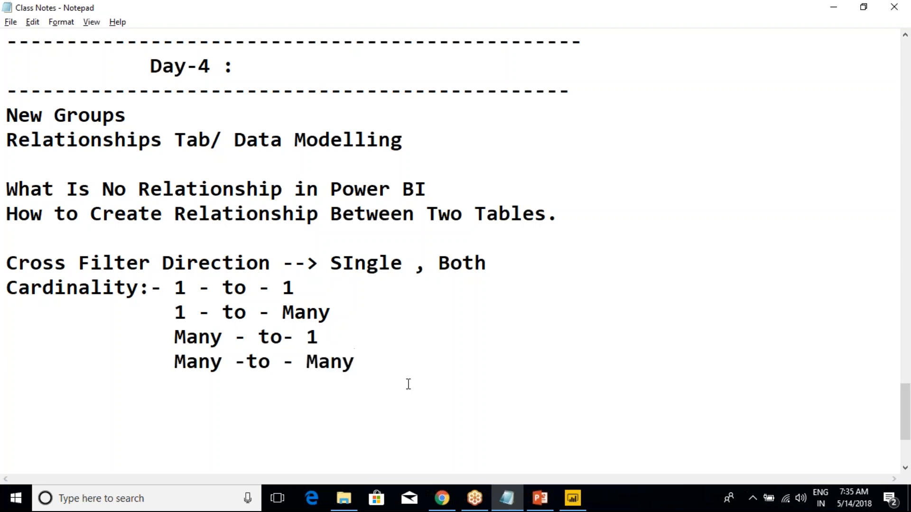
Highlight the four cardinality types in the notes for review, and the "1 - to - 1" entry on its own
{"action": "left_click_drag", "start_coordinate": [380, 371], "coordinate": [174, 290]}
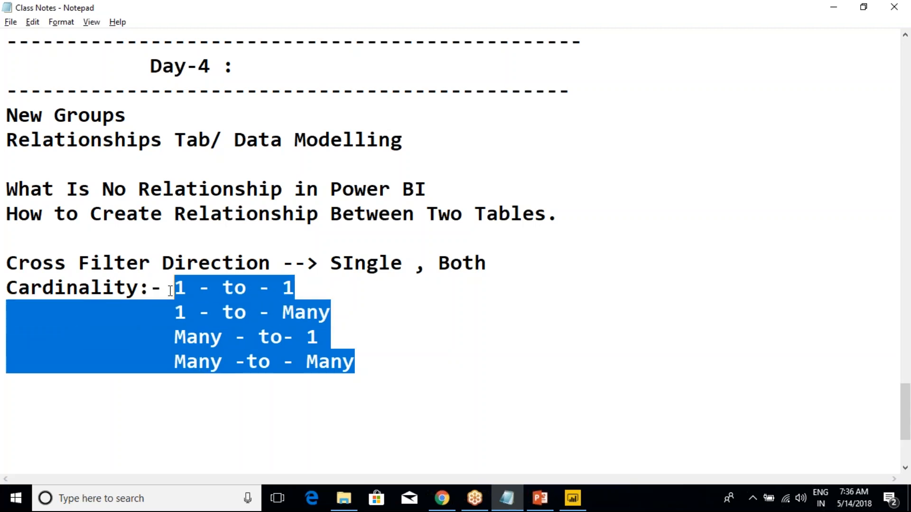
{"action": "left_click", "coordinate": [176, 288]}
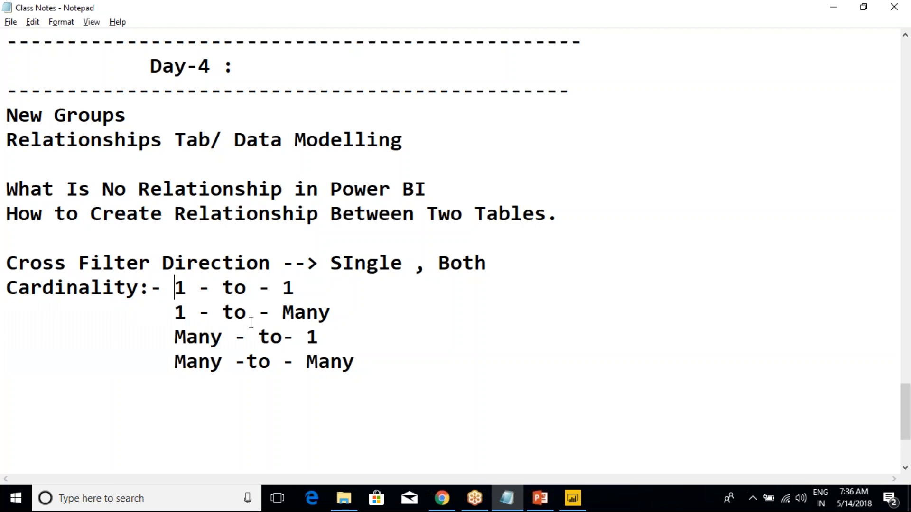
{"action": "left_click_drag", "start_coordinate": [175, 290], "coordinate": [311, 290]}
{"action": "left_click", "coordinate": [311, 290]}
{"action": "left_click_drag", "start_coordinate": [176, 291], "coordinate": [321, 294]}
{"action": "left_click", "coordinate": [313, 294]}
{"action": "left_click_drag", "start_coordinate": [176, 290], "coordinate": [303, 289]}
{"action": "left_click", "coordinate": [303, 289]}
Switch to Power BI, close the relationship settings without changes and clear the student A selection in the report
{"action": "key", "text": "alt+Tab"}
{"action": "key", "text": "alt+Tab"}
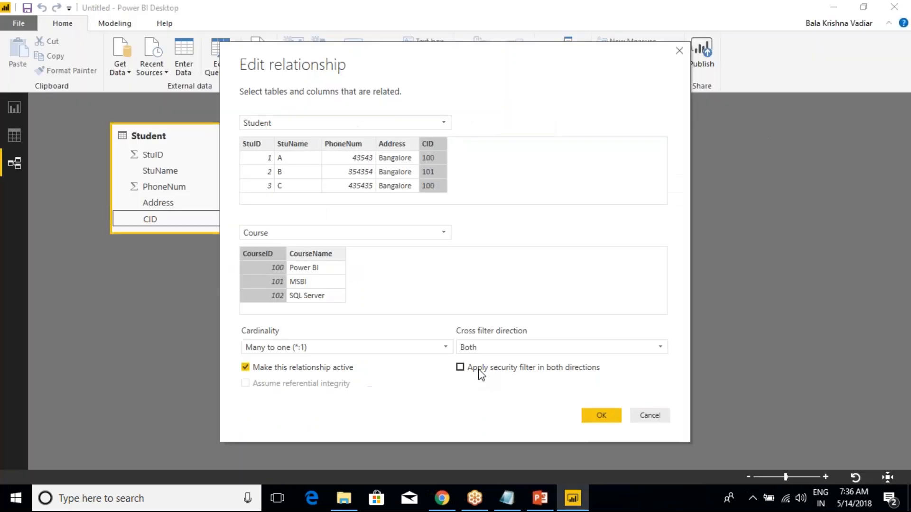
{"action": "left_click", "coordinate": [642, 417]}
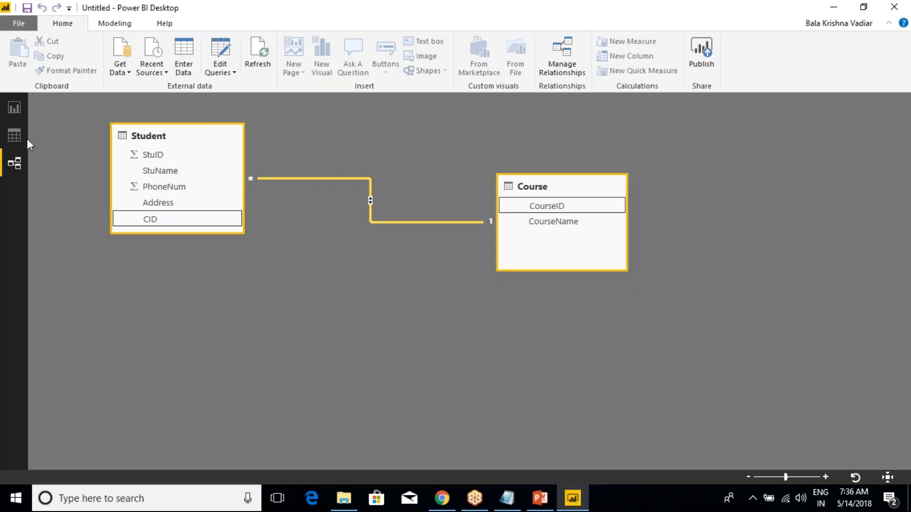
{"action": "left_click", "coordinate": [14, 107]}
{"action": "left_click", "coordinate": [264, 150]}
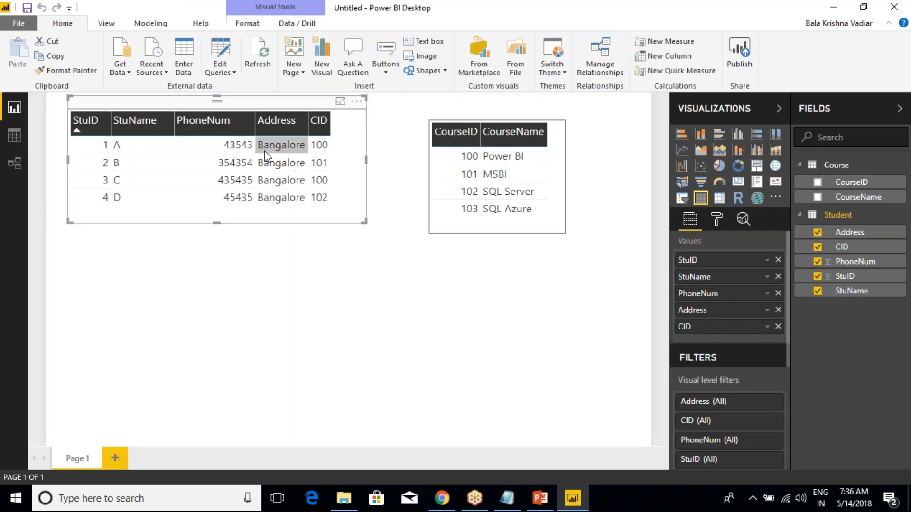
Review the relationship diagram and the data of the Course and Student tables, focusing on the Student table's CID column
{"action": "left_click", "coordinate": [14, 163]}
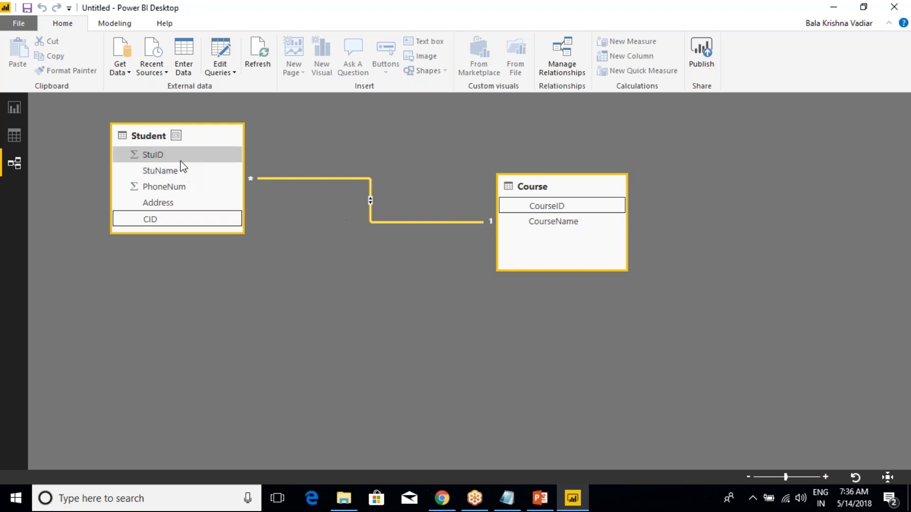
{"action": "left_click", "coordinate": [14, 137]}
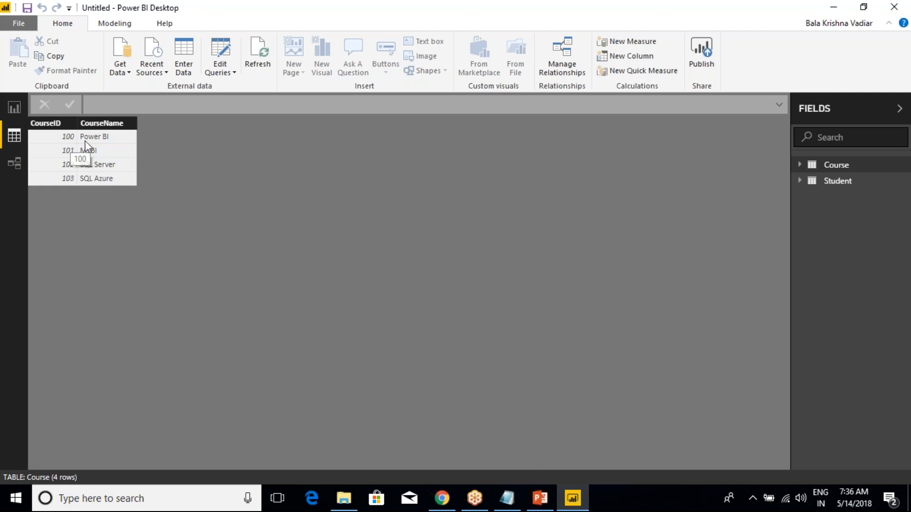
{"action": "left_click", "coordinate": [835, 181]}
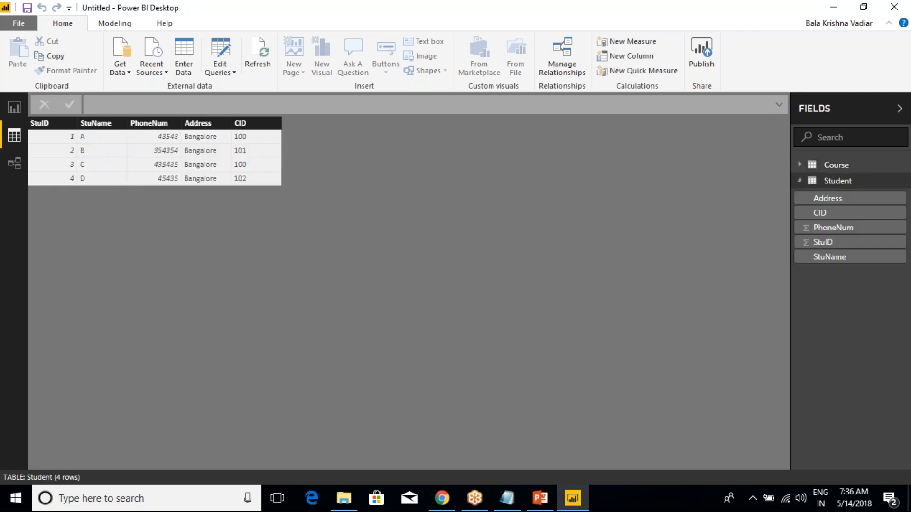
{"action": "left_click", "coordinate": [253, 138]}
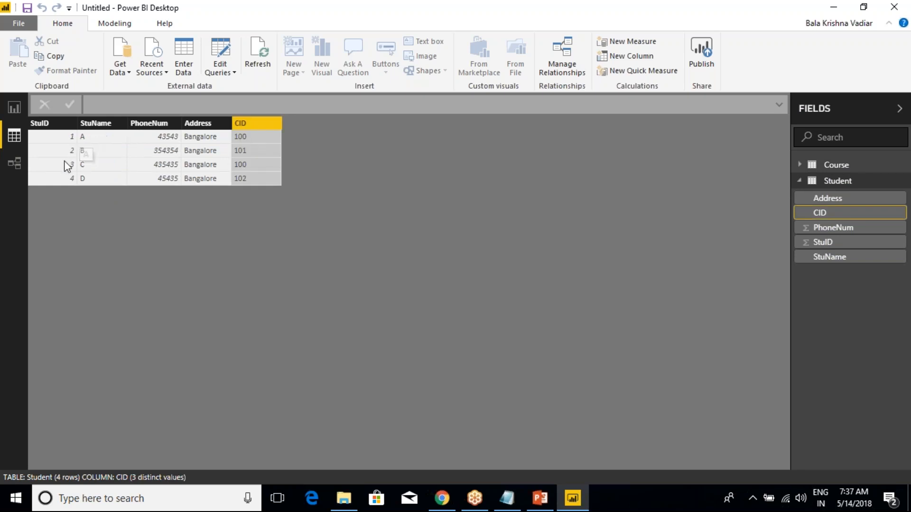
{"action": "key", "text": "ctrl+shift+d"}
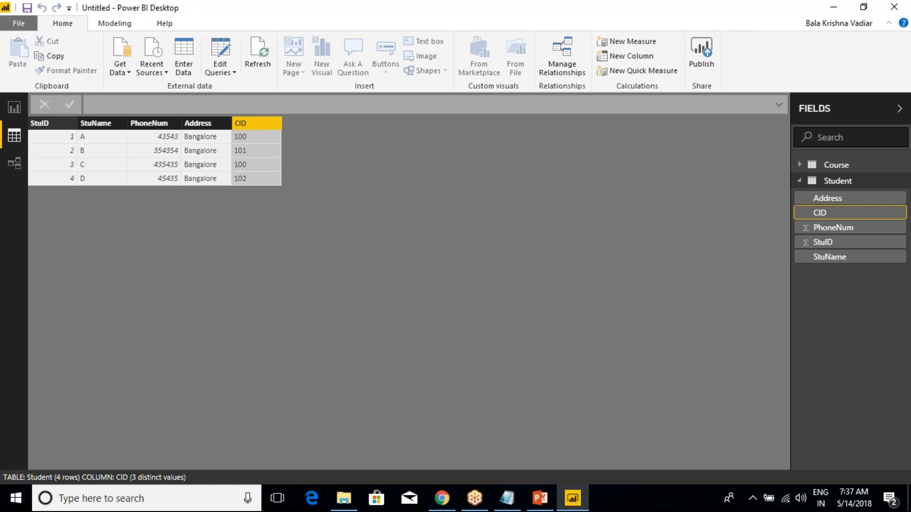
Return to the report and filter the Student table by selecting course 100 in the Course table
{"action": "left_click", "coordinate": [14, 108]}
{"action": "left_click", "coordinate": [320, 150]}
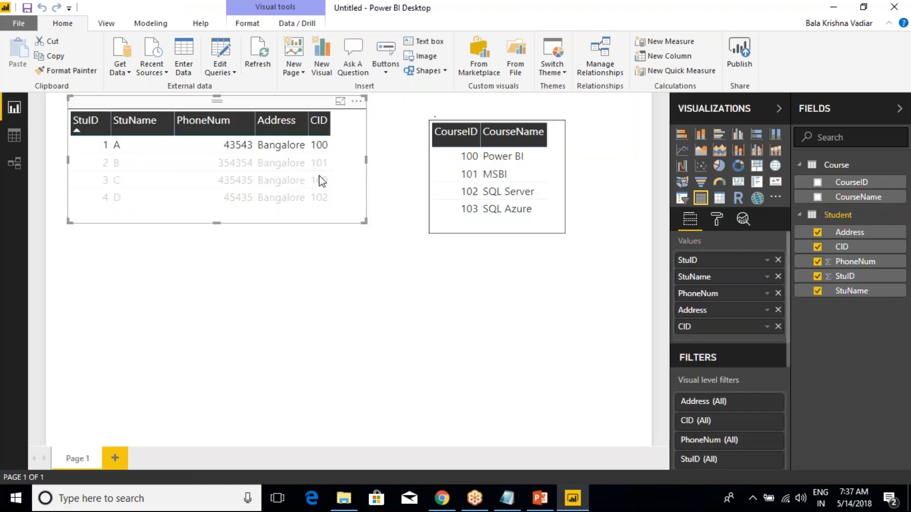
{"action": "left_click", "coordinate": [493, 199]}
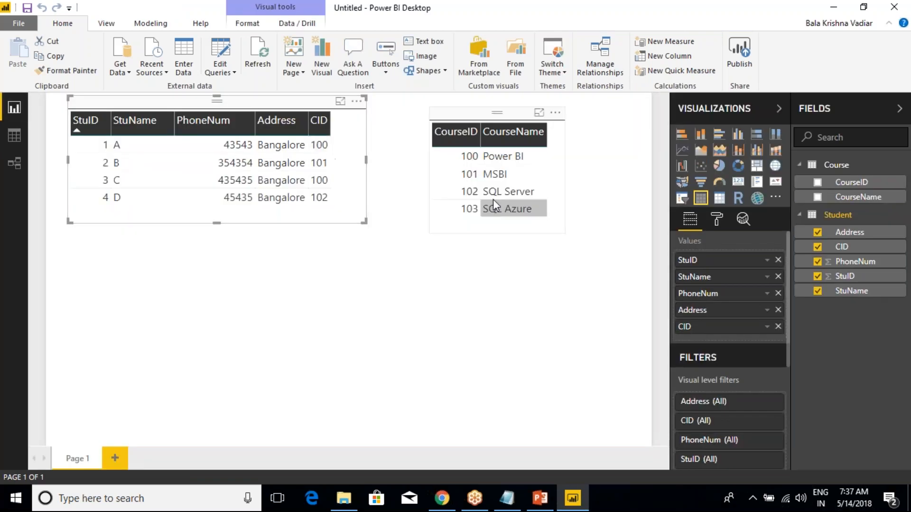
{"action": "left_click", "coordinate": [469, 156]}
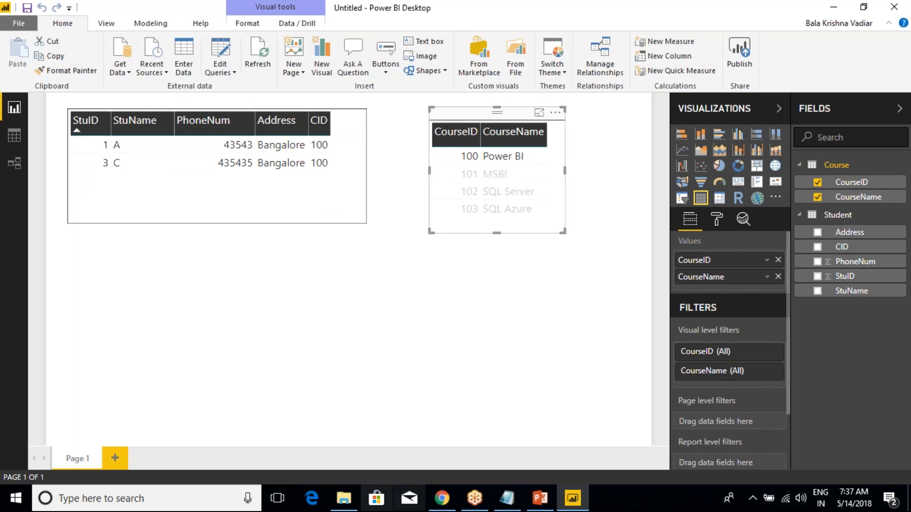
Switch to the Notepad notes to check the cardinality list and return to the Power BI report
{"action": "left_click", "coordinate": [507, 498]}
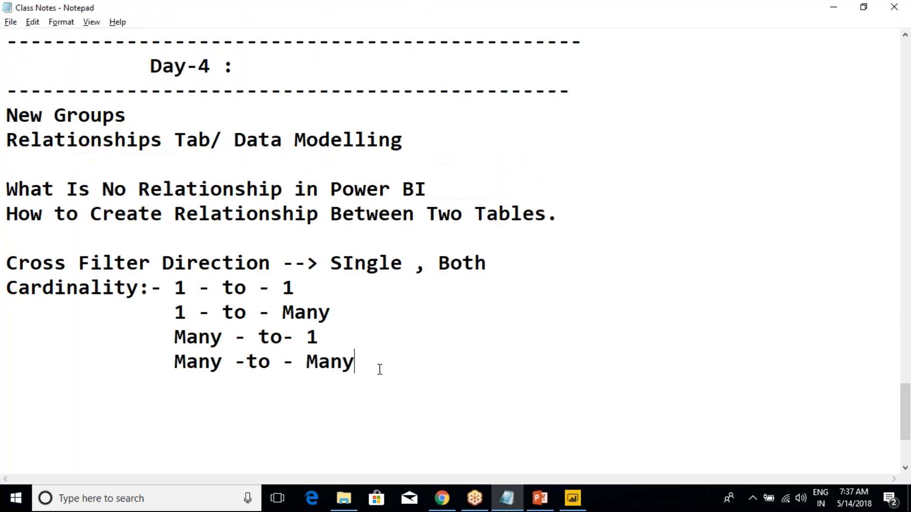
{"action": "left_click_drag", "start_coordinate": [367, 382], "coordinate": [354, 365]}
{"action": "left_click", "coordinate": [324, 351]}
{"action": "key", "text": "alt+Tab"}
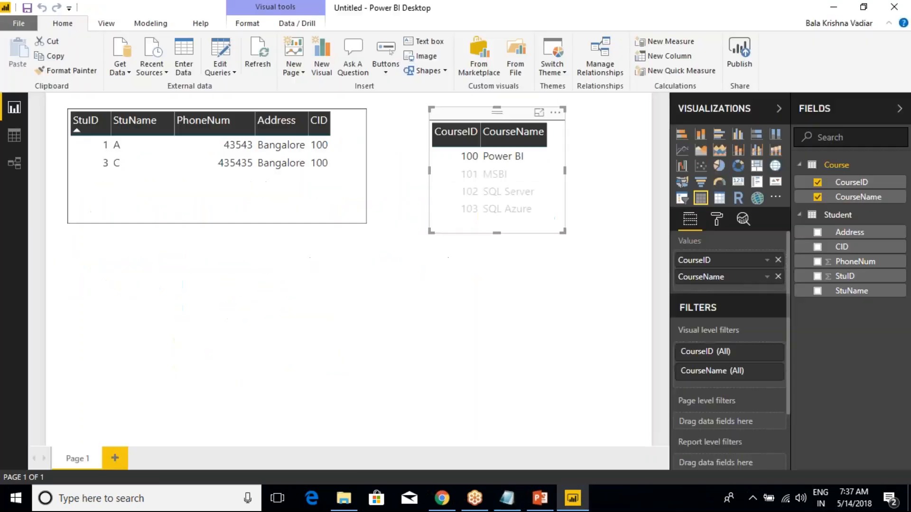
{"action": "key", "text": "alt+Tab"}
{"action": "key", "text": "Escape"}
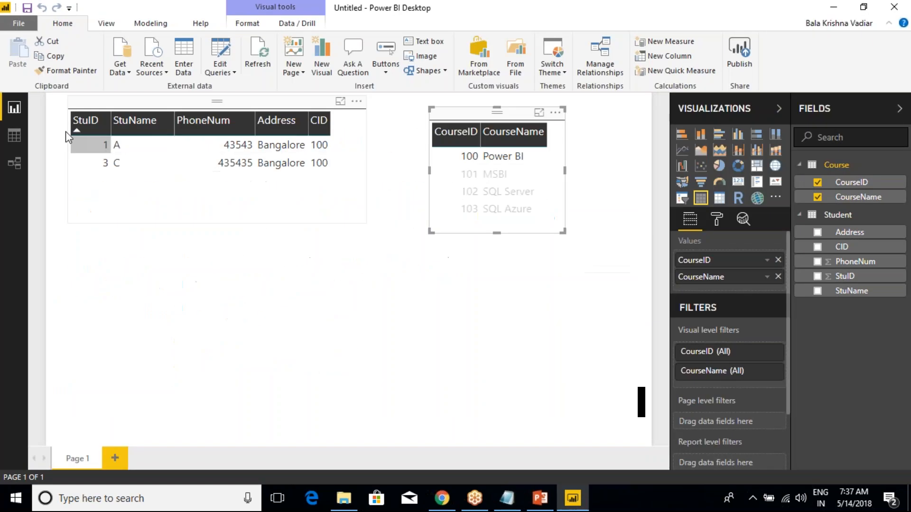
Review the cardinality options of the Student–Course relationship and close its settings without changes
{"action": "left_click", "coordinate": [15, 158]}
{"action": "double_click", "coordinate": [356, 179]}
{"action": "left_click", "coordinate": [344, 348]}
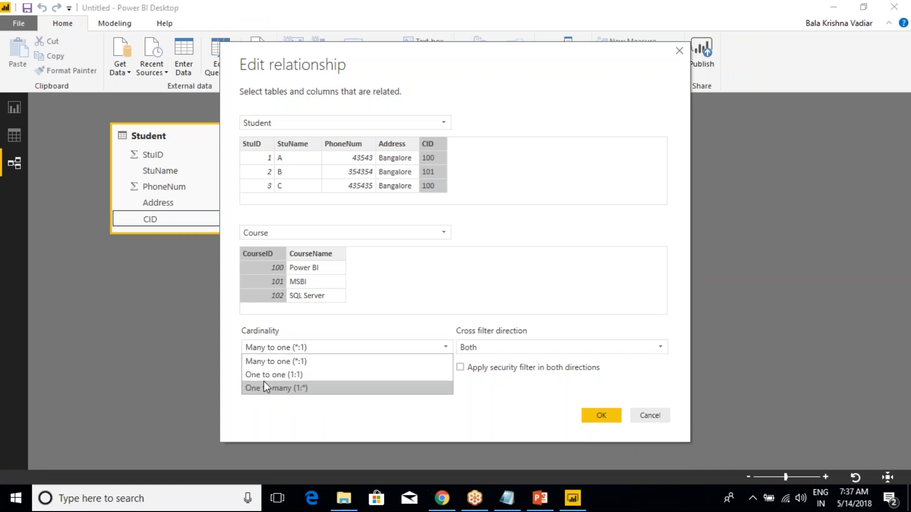
{"action": "left_click", "coordinate": [652, 417]}
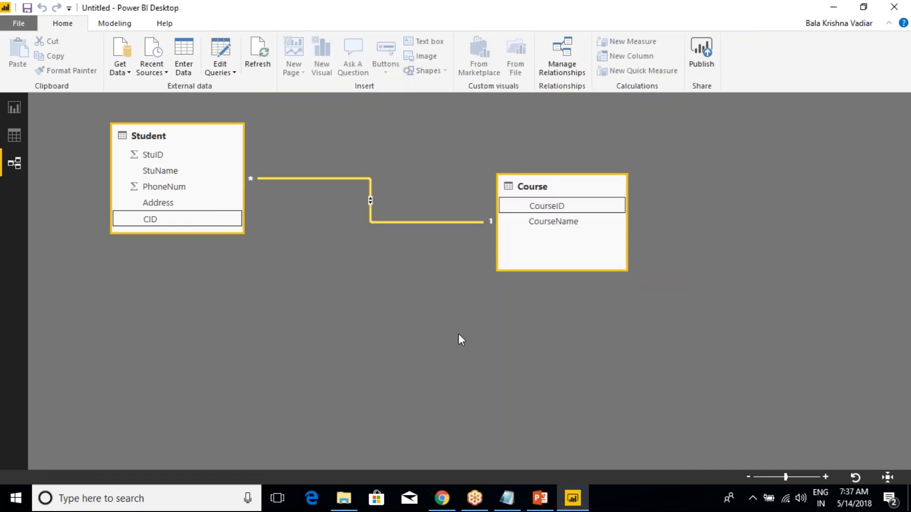
Switch to the Notepad notes and replace the four listed cardinality types with "1-to-1 Relationship" on the line below "Cardinality:-"
{"action": "key", "text": "alt+Tab"}
{"action": "left_click_drag", "start_coordinate": [368, 365], "coordinate": [173, 290]}
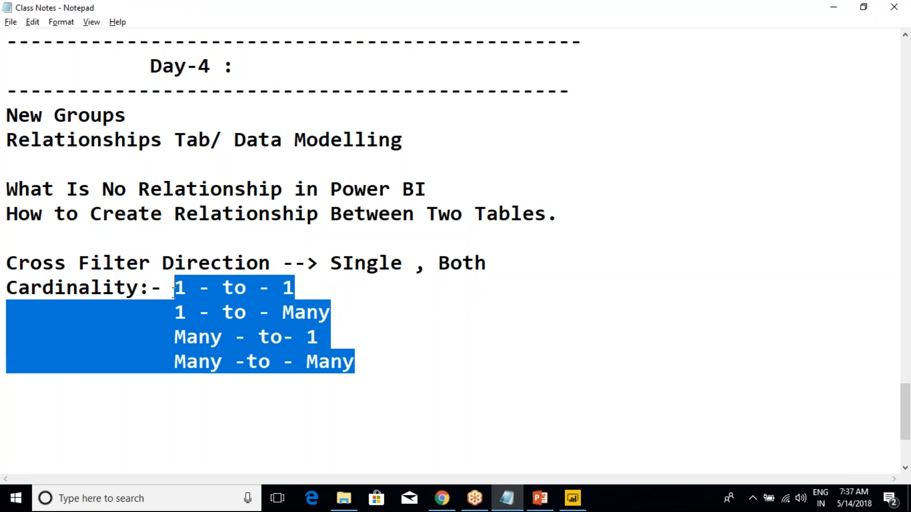
{"action": "key", "text": "Delete"}
{"action": "left_click", "coordinate": [203, 308]}
{"action": "type", "text": "1-to1"}
{"action": "key", "text": "BackSpace"}
{"action": "type", "text": "-1"}
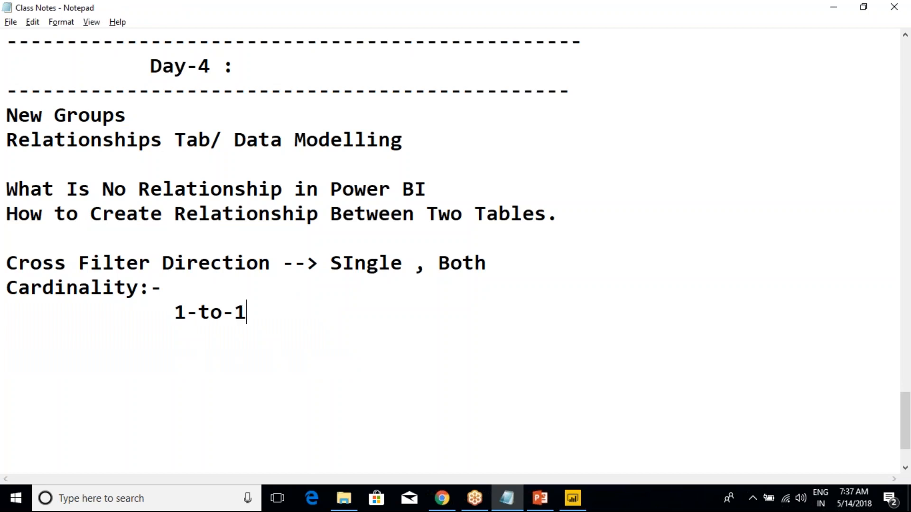
{"action": "type", "text": " Relationship"}
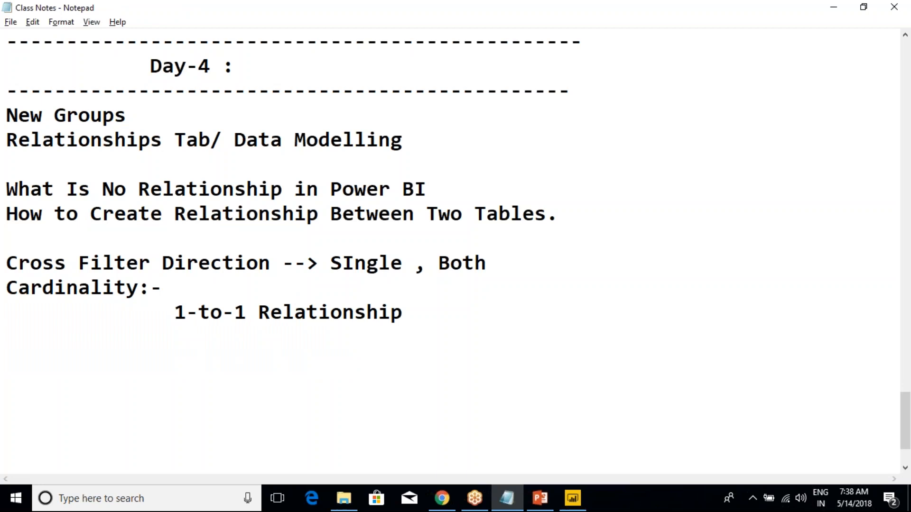
Start a line "1 Course" below the 1-to-1 heading, then remove the heading's indent and number it "1)"
{"action": "key", "text": "Return"}
{"action": "type", "text": "1 Course"}
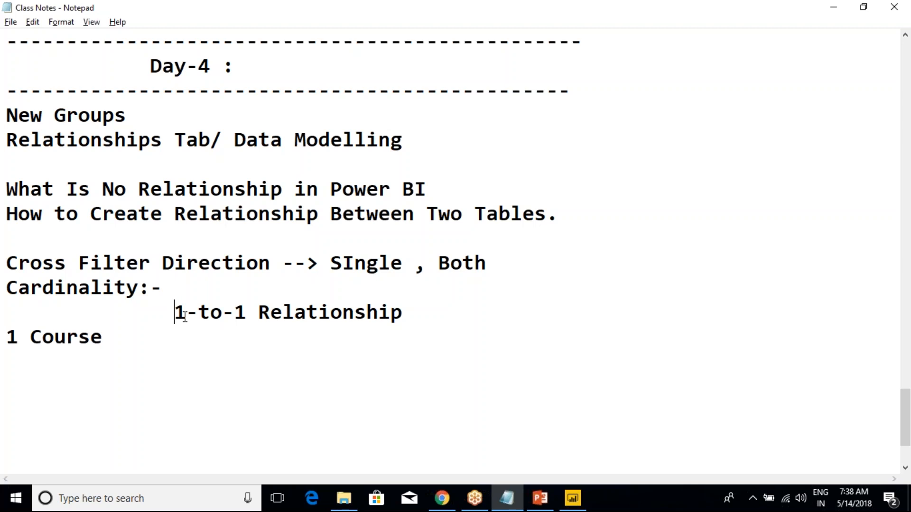
{"action": "key", "text": "shift+Home"}
{"action": "key", "text": "BackSpace"}
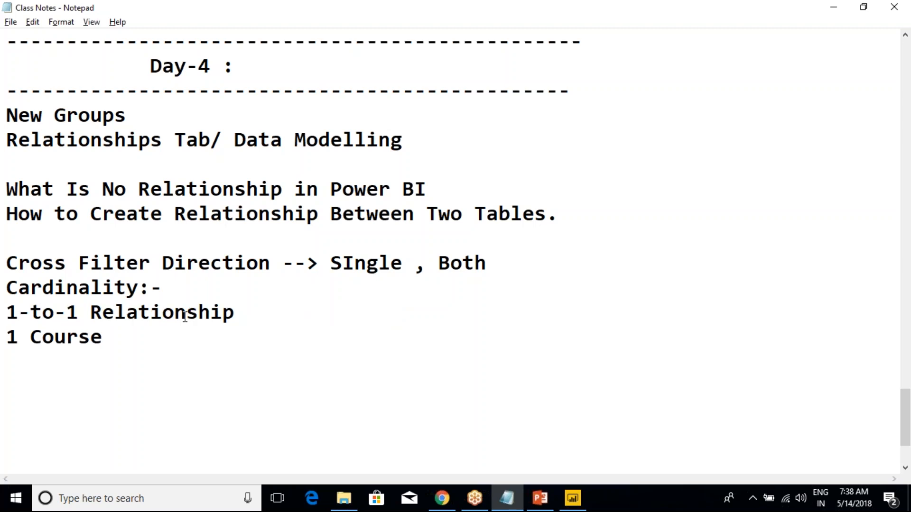
{"action": "type", "text": "1)"}
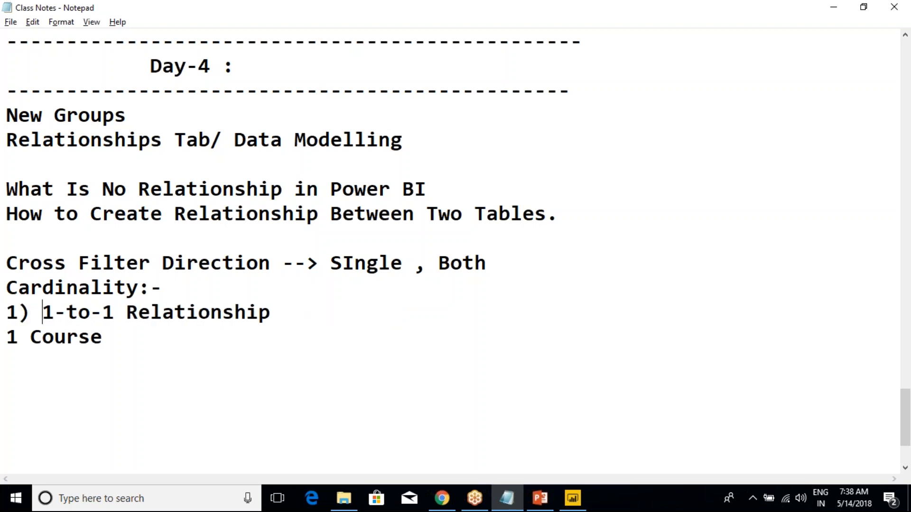
Complete and indent the explanation under the 1-to-1 heading as "One Course can be done by only one Student"
{"action": "left_click", "coordinate": [240, 330]}
{"action": "type", "text": "can be done "}
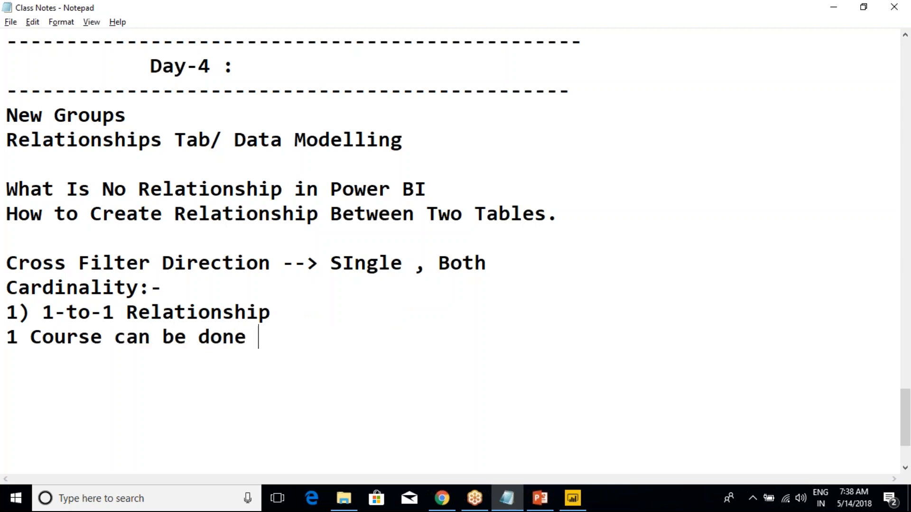
{"action": "type", "text": "by only"}
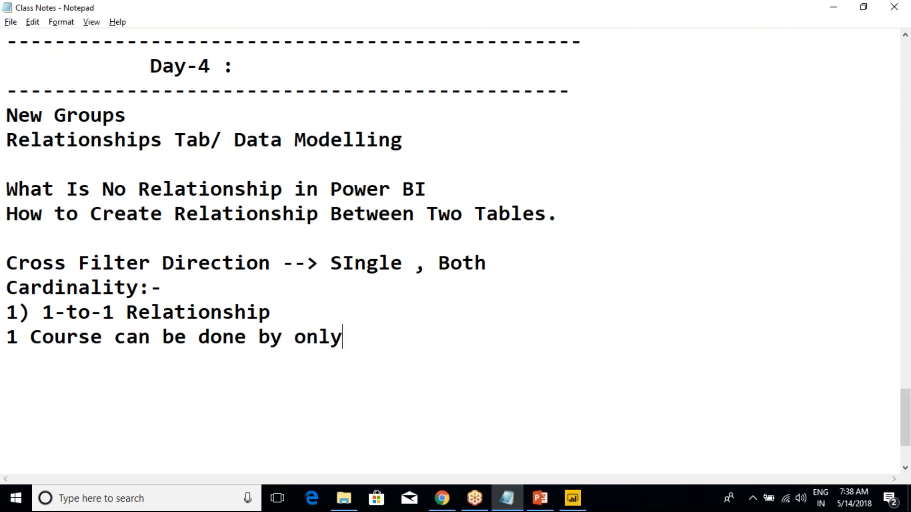
{"action": "type", "text": " one Student"}
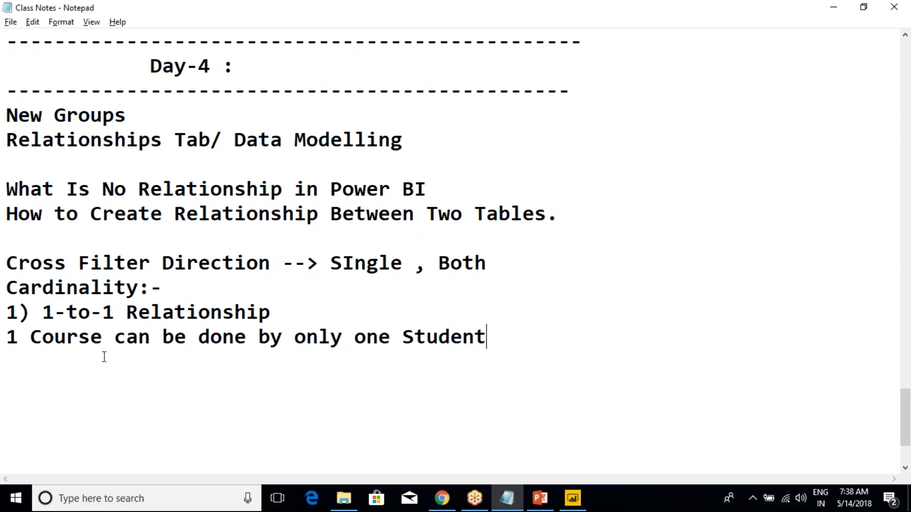
{"action": "left_click", "coordinate": [6, 337]}
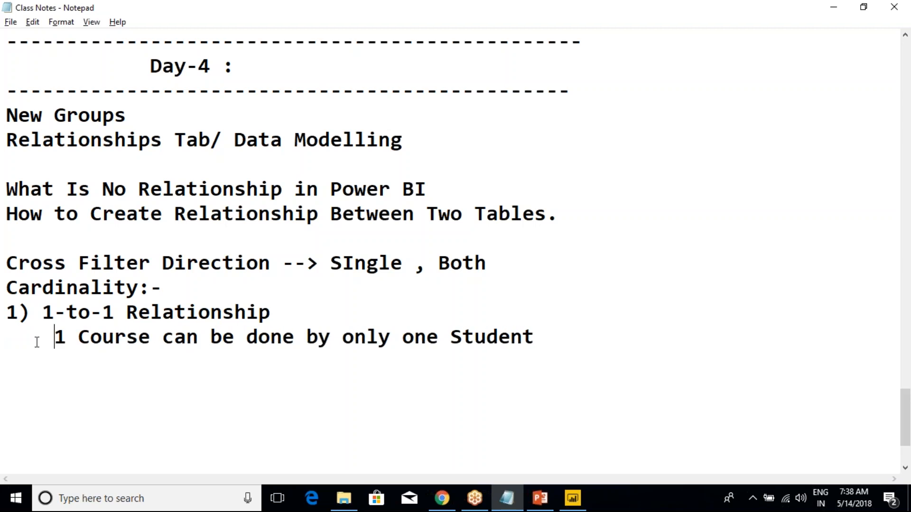
{"action": "key", "text": "Delete"}
{"action": "key", "text": "BackSpace"}
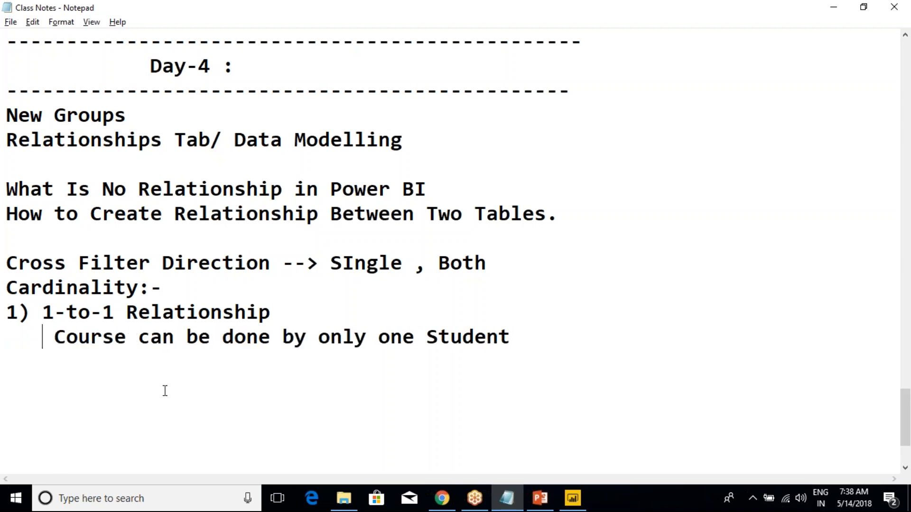
{"action": "type", "text": "One"}
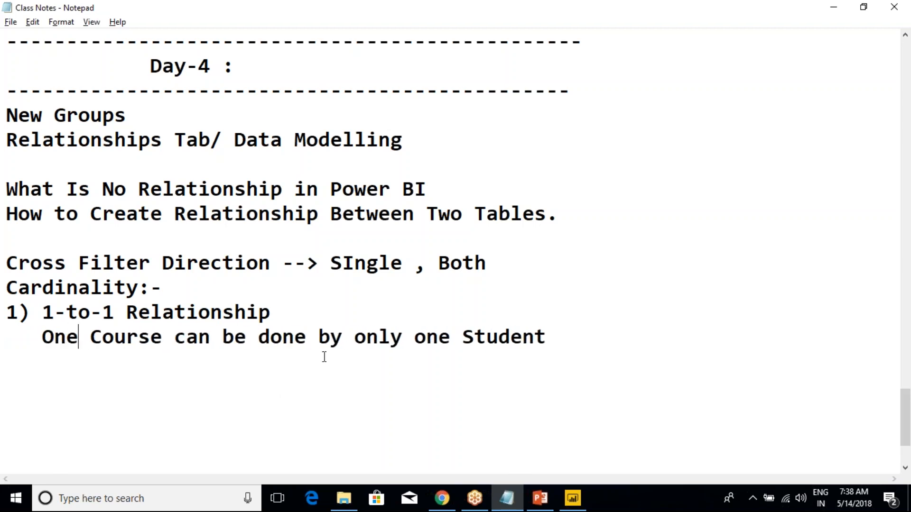
Highlight the 1-to-1 explanation for review and add the heading "2) 1-to-Many" after a blank line
{"action": "left_click", "coordinate": [569, 341]}
{"action": "left_click_drag", "start_coordinate": [565, 340], "coordinate": [6, 338]}
{"action": "left_click", "coordinate": [30, 313]}
{"action": "left_click", "coordinate": [590, 339]}
{"action": "key", "text": "Return"}
{"action": "key", "text": "Return"}
{"action": "type", "text": "2) 1-to-a"}
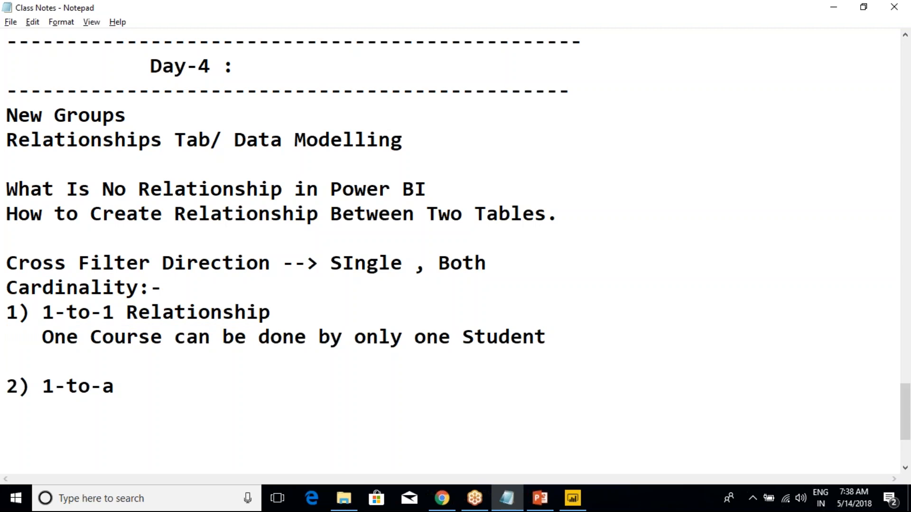
{"action": "key", "text": "BackSpace"}
{"action": "type", "text": "Many"}
{"action": "key", "text": "Return"}
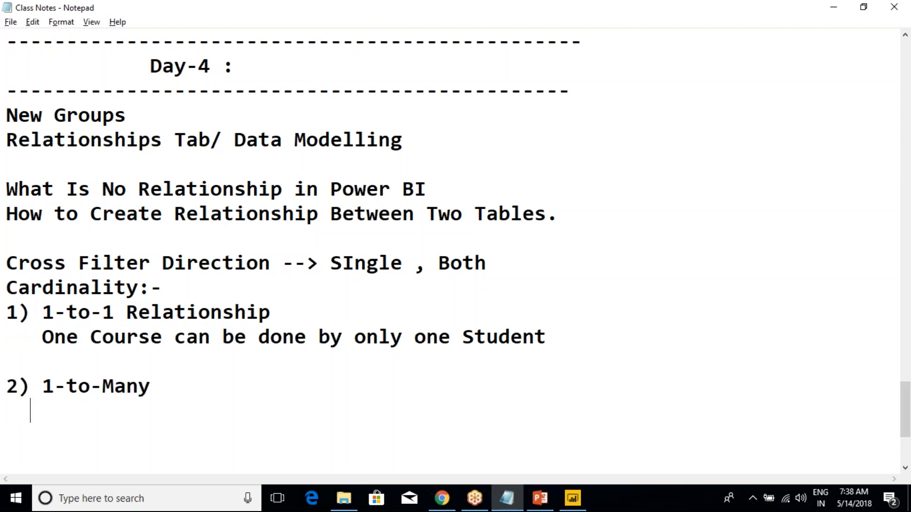
Write the explanation "One Course Can be done my Many Students" under the 1-to-Many heading
{"action": "type", "text": "One S"}
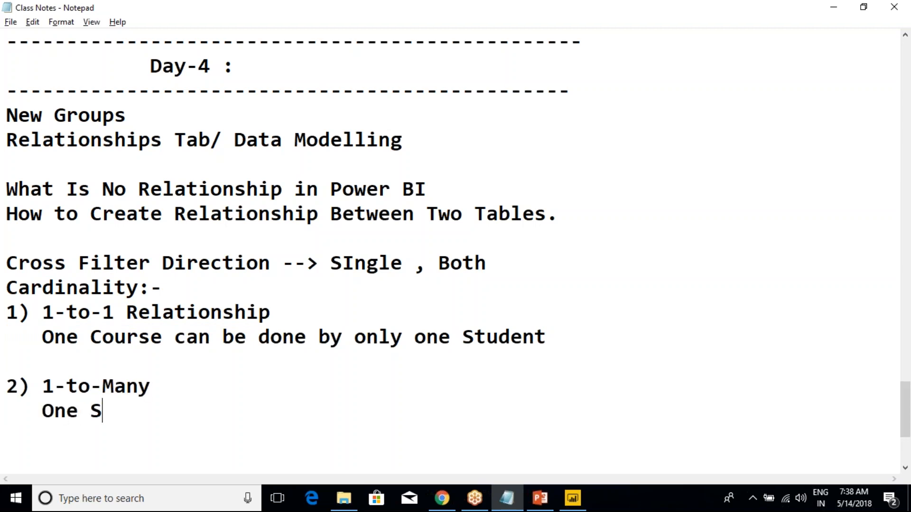
{"action": "type", "text": "Ourse"}
{"action": "key", "text": "BackSpace"}
{"action": "key", "text": "BackSpace"}
{"action": "key", "text": "BackSpace"}
{"action": "key", "text": "BackSpace"}
{"action": "key", "text": "BackSpace"}
{"action": "key", "text": "BackSpace"}
{"action": "type", "text": "Cpurse"}
{"action": "key", "text": "BackSpace"}
{"action": "key", "text": "BackSpace"}
{"action": "key", "text": "BackSpace"}
{"action": "key", "text": "BackSpace"}
{"action": "key", "text": "BackSpace"}
{"action": "type", "text": "ous"}
{"action": "key", "text": "BackSpace"}
{"action": "type", "text": "rse "}
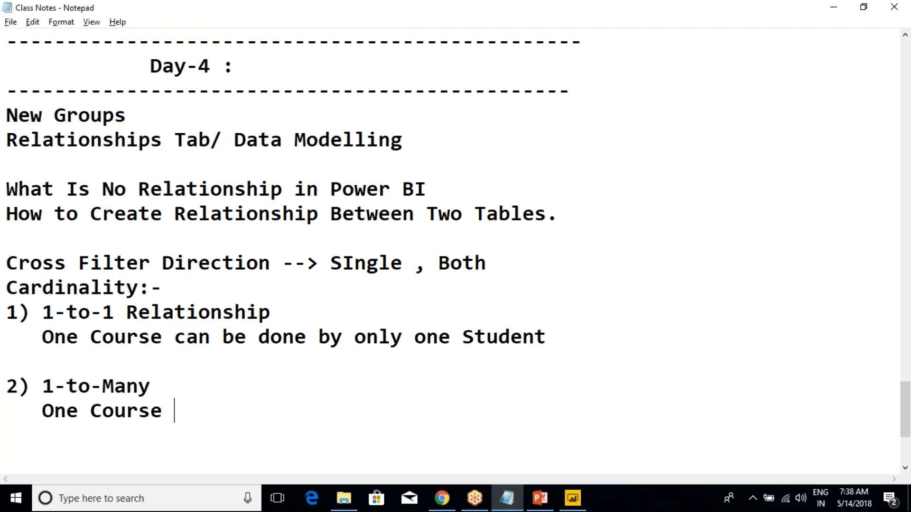
{"action": "type", "text": "Can be don"}
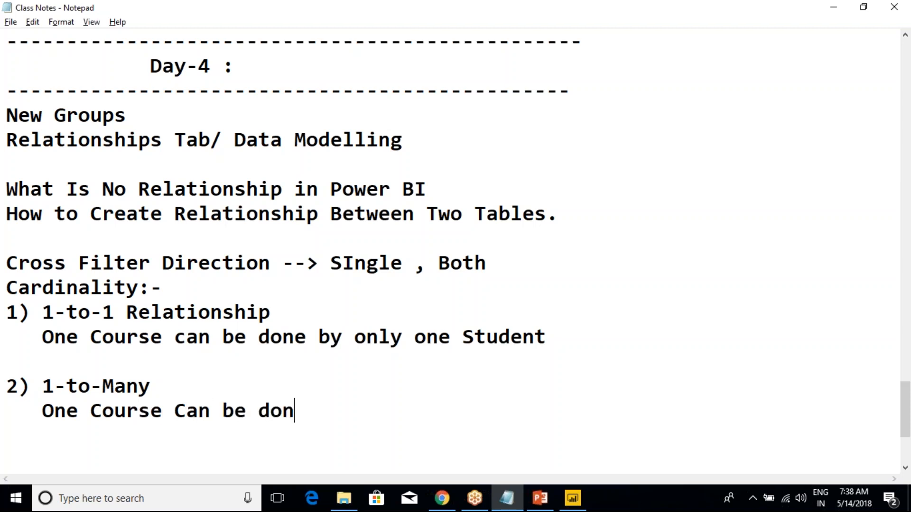
{"action": "type", "text": "e my Man"}
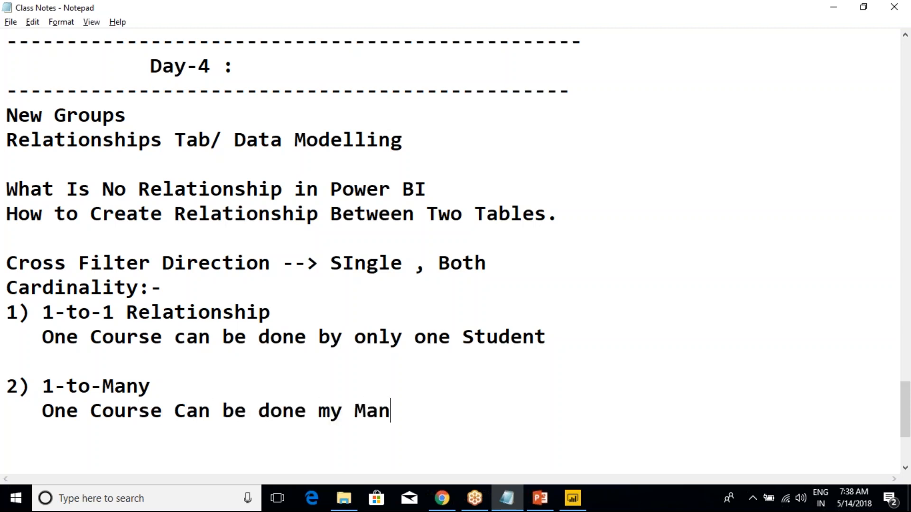
{"action": "type", "text": "y Students"}
Add the heading "3) Many-to-1" after a blank line below the 1-to-Many explanation
{"action": "scroll", "coordinate": [408, 341], "scroll_direction": "down", "scroll_amount": 3}
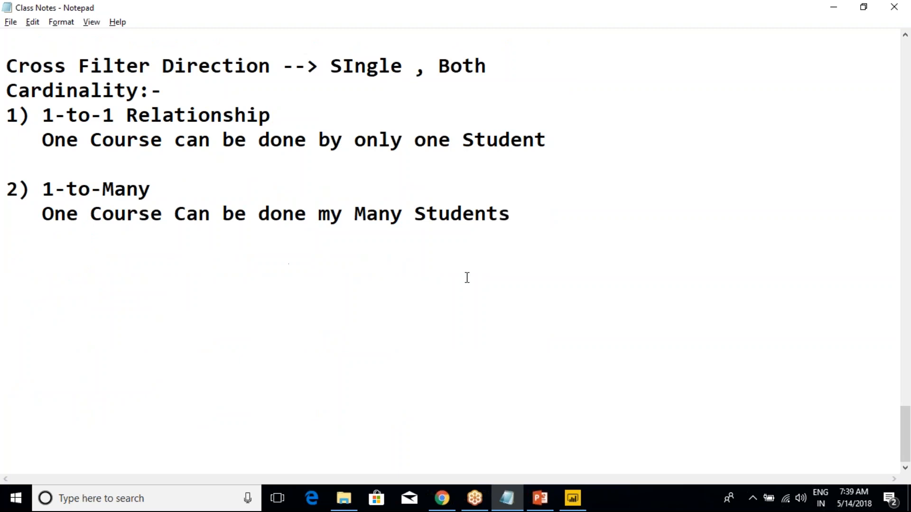
{"action": "scroll", "coordinate": [546, 285], "scroll_direction": "up", "scroll_amount": 1}
{"action": "key", "text": "Return"}
{"action": "key", "text": "Return"}
{"action": "type", "text": "3)"}
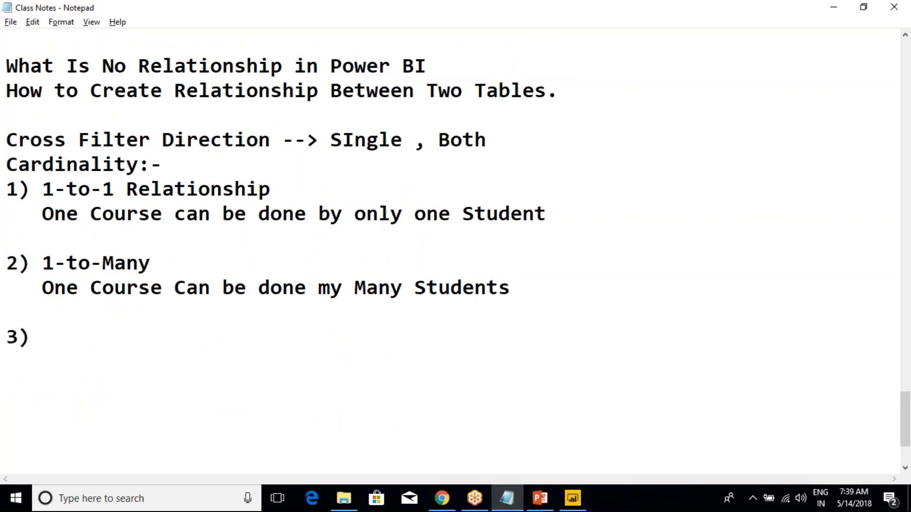
{"action": "type", "text": " Many-to-1"}
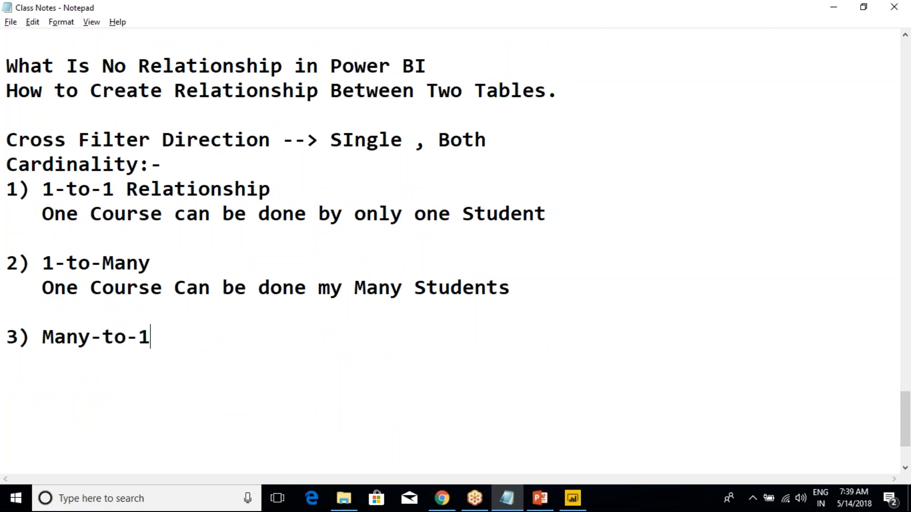
Write the explanation "Many Students Can do a Single Course" under the Many-to-1 heading
{"action": "key", "text": "Return"}
{"action": "type", "text": "Many"}
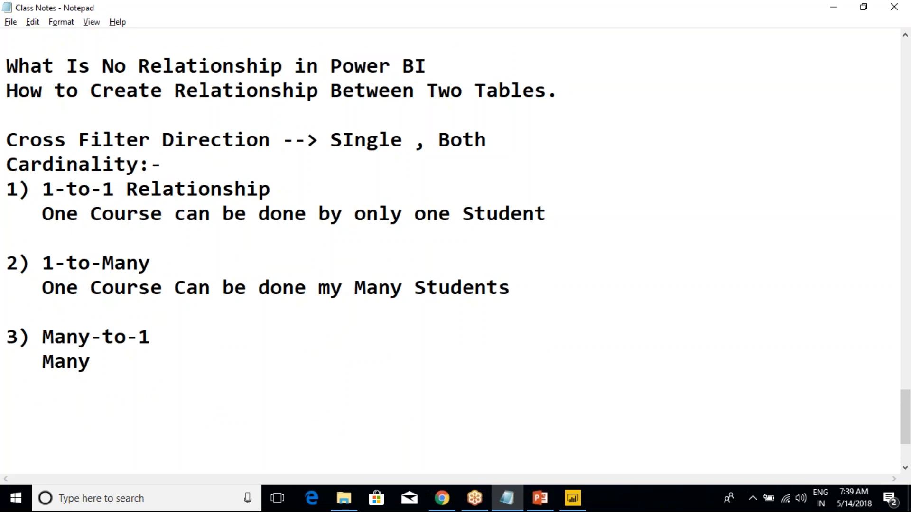
{"action": "type", "text": " Students"}
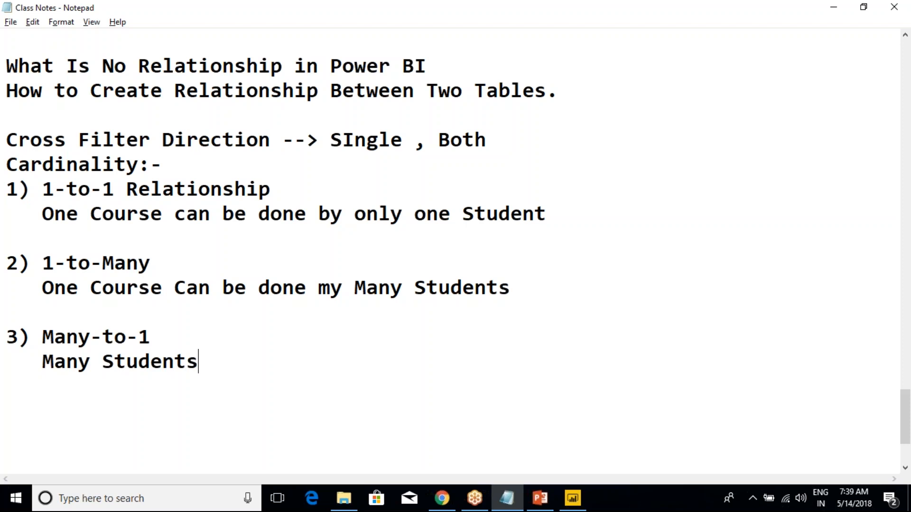
{"action": "type", "text": " Can do "}
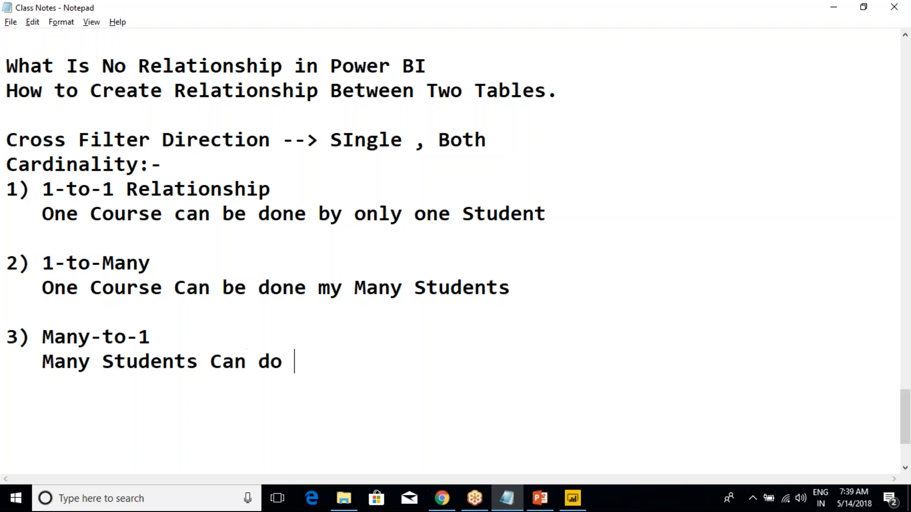
{"action": "type", "text": "a Sing"}
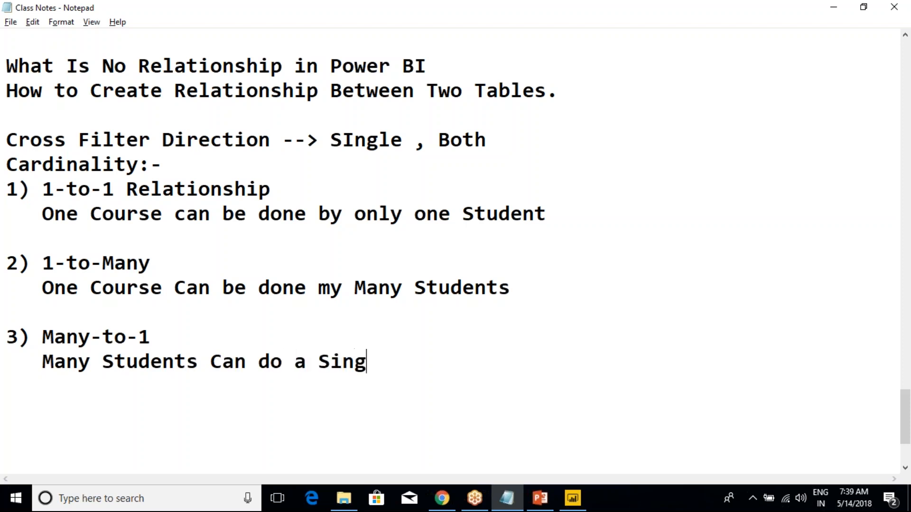
{"action": "type", "text": "le Course"}
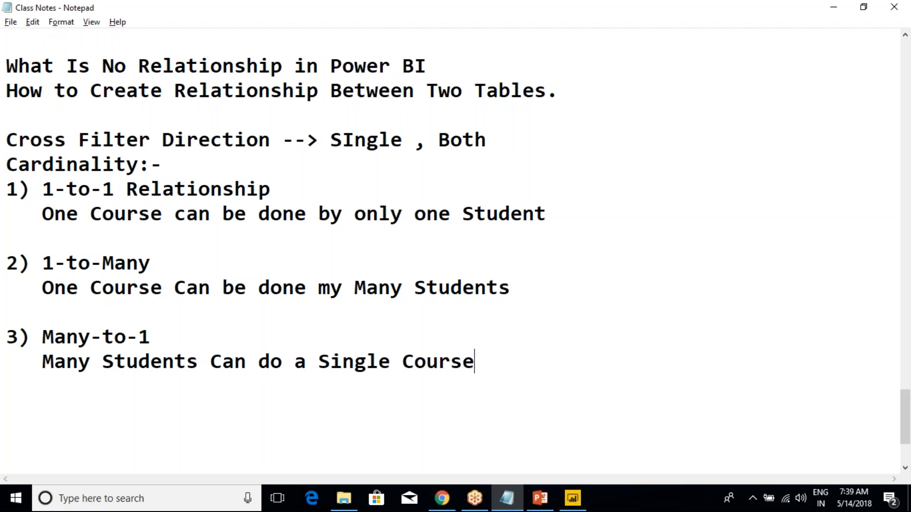
Start a fourth cardinality entry with "4) Many" after a blank line below the Many-to-1 explanation
{"action": "key", "text": "Return"}
{"action": "key", "text": "Return"}
{"action": "type", "text": "4) Many"}
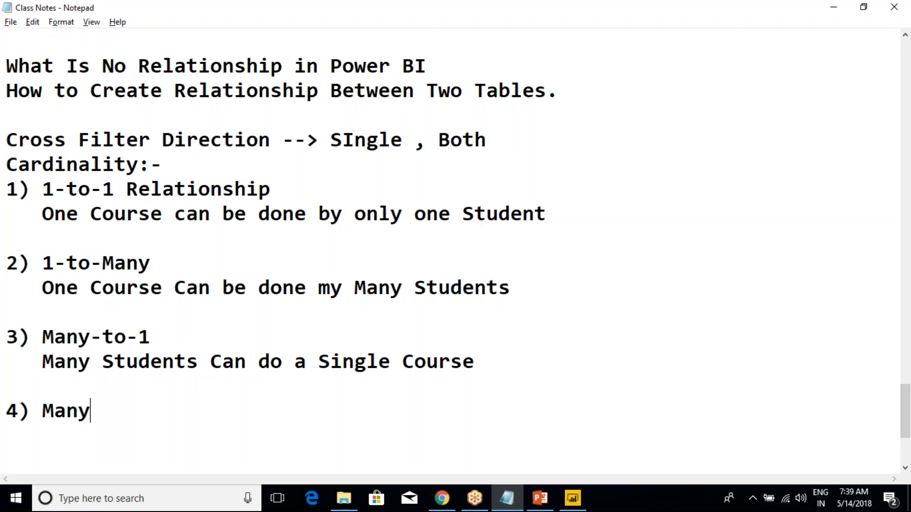
Insert a dashed divider reading "WIll Not Supported by PBI" above the fourth entry, with a blank line before it
{"action": "key", "text": "Up"}
{"action": "type", "text": "---------------------- WIl"}
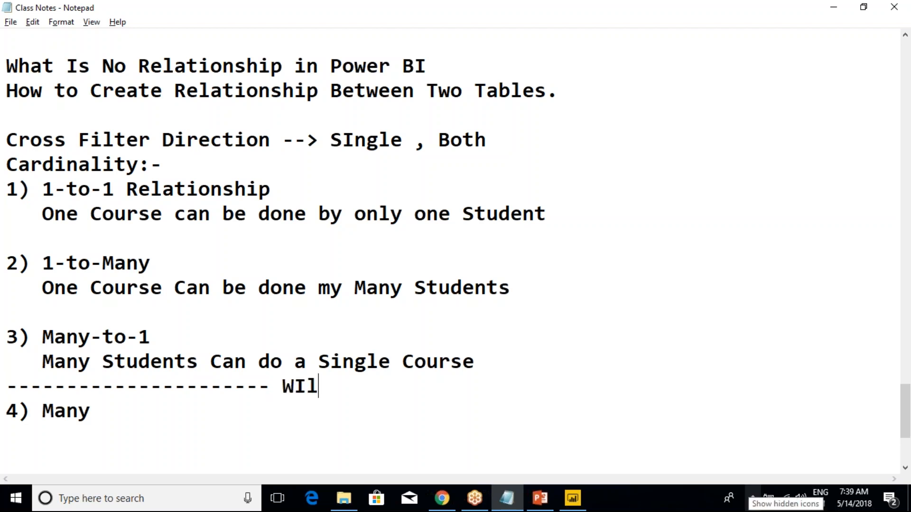
{"action": "type", "text": "l Not"}
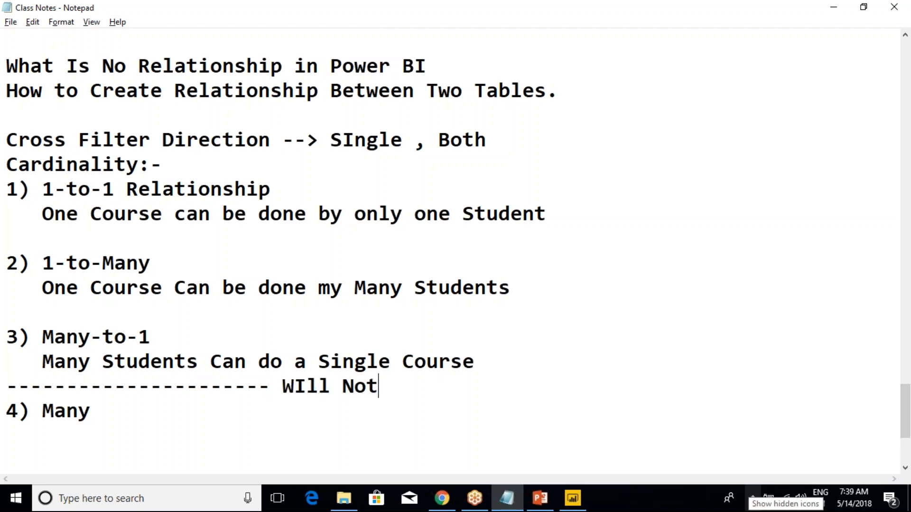
{"action": "type", "text": " Supporte"}
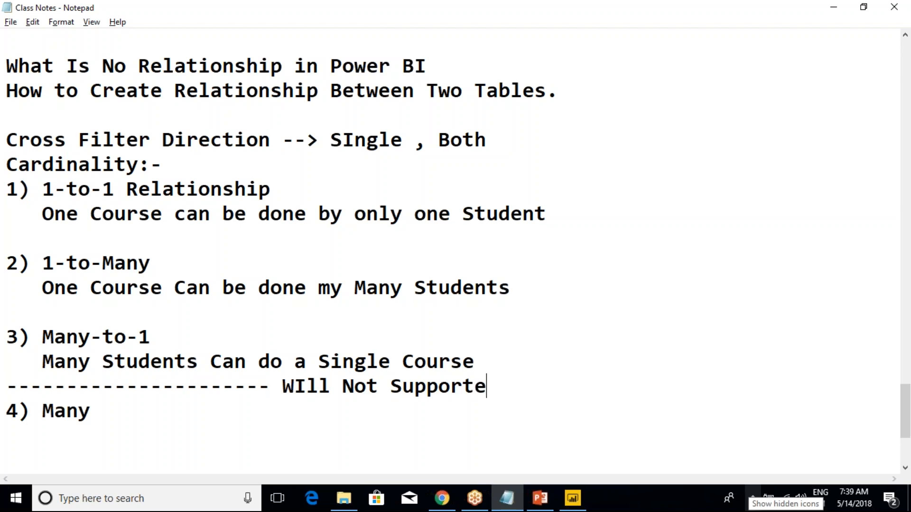
{"action": "type", "text": "d by PBI"}
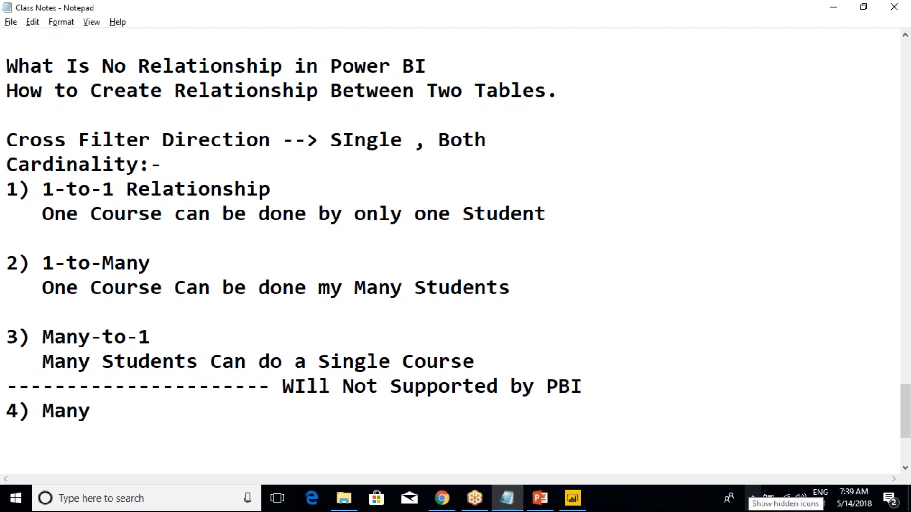
{"action": "left_click", "coordinate": [518, 367]}
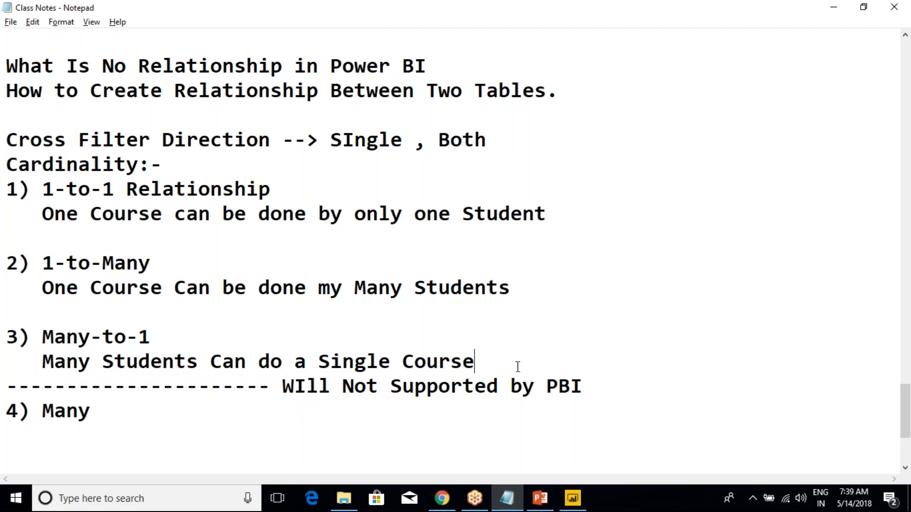
{"action": "key", "text": "Return"}
Complete the fourth heading as "4) Many-to-Many Relationship"
{"action": "scroll", "coordinate": [138, 322], "scroll_direction": "down", "scroll_amount": 2}
{"action": "left_click", "coordinate": [144, 293]}
{"action": "type", "text": "- Many"}
{"action": "key", "text": "BackSpace"}
{"action": "key", "text": "BackSpace"}
{"action": "key", "text": "BackSpace"}
{"action": "key", "text": "BackSpace"}
{"action": "key", "text": "BackSpace"}
{"action": "key", "text": "BackSpace"}
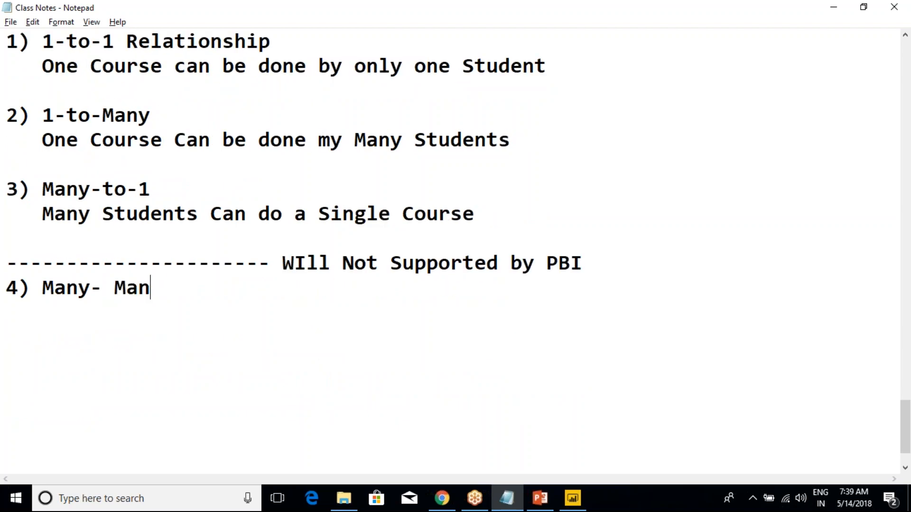
{"action": "type", "text": "t"}
{"action": "type", "text": "-M"}
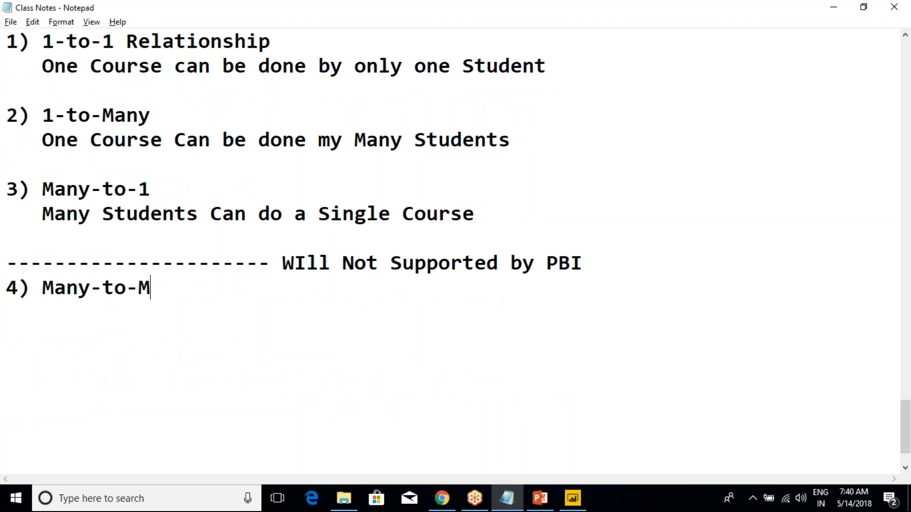
{"action": "type", "text": "any Relation"}
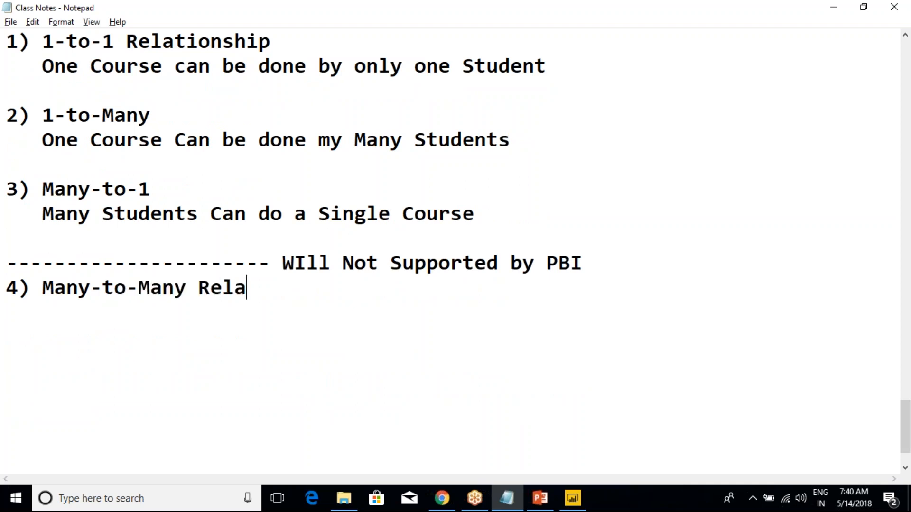
{"action": "key", "text": "BackSpace"}
{"action": "key", "text": "BackSpace"}
{"action": "type", "text": "op"}
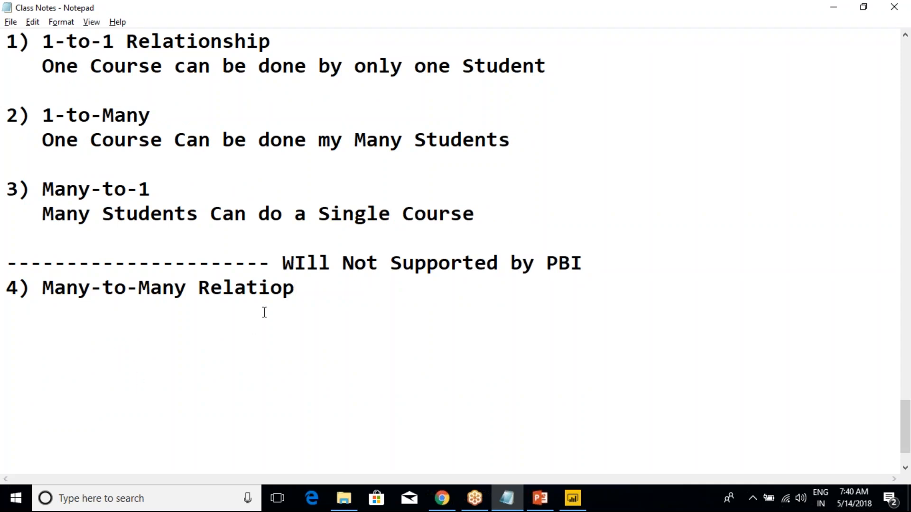
{"action": "key", "text": "BackSpace"}
{"action": "type", "text": "nship"}
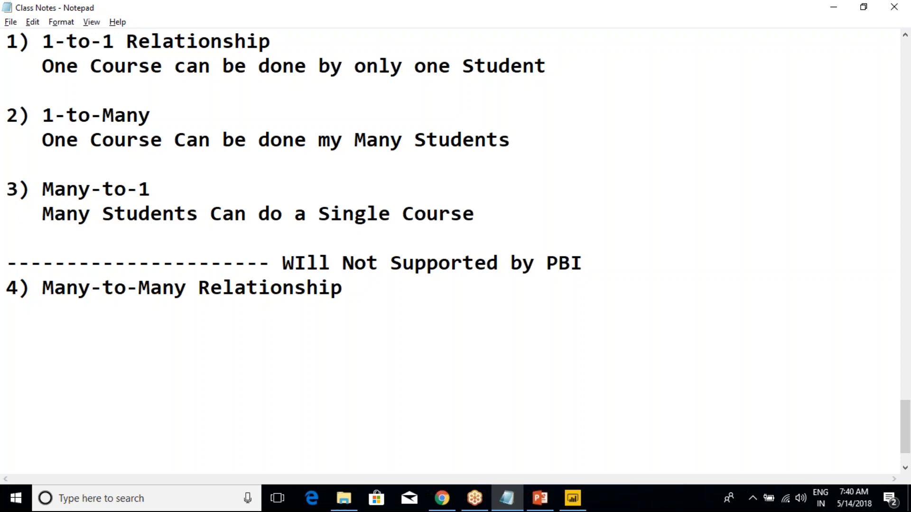
Highlight the 1-to-1 Relationship heading and the start of its explanation for review
{"action": "scroll", "coordinate": [213, 353], "scroll_direction": "up", "scroll_amount": 2}
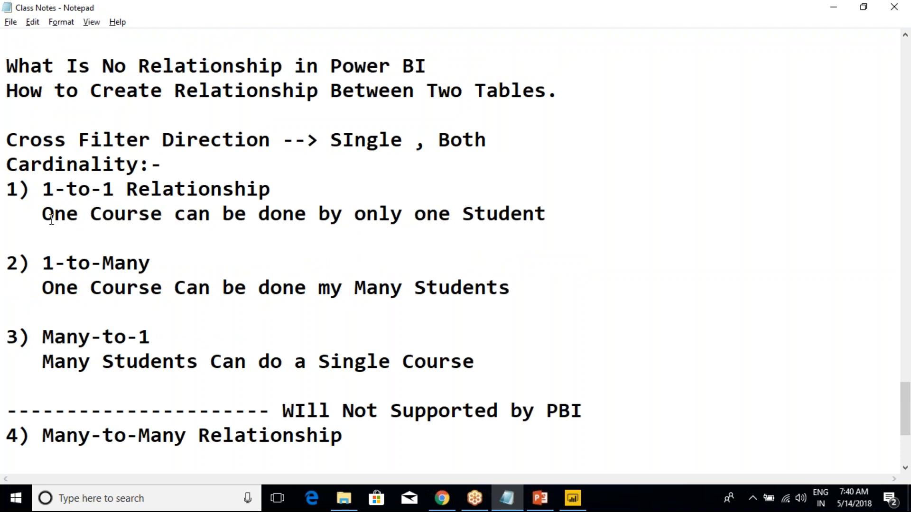
{"action": "left_click_drag", "start_coordinate": [48, 218], "coordinate": [174, 216]}
{"action": "left_click", "coordinate": [174, 216]}
{"action": "left_click_drag", "start_coordinate": [44, 216], "coordinate": [190, 221]}
{"action": "left_click", "coordinate": [188, 218]}
{"action": "left_click_drag", "start_coordinate": [44, 190], "coordinate": [162, 202]}
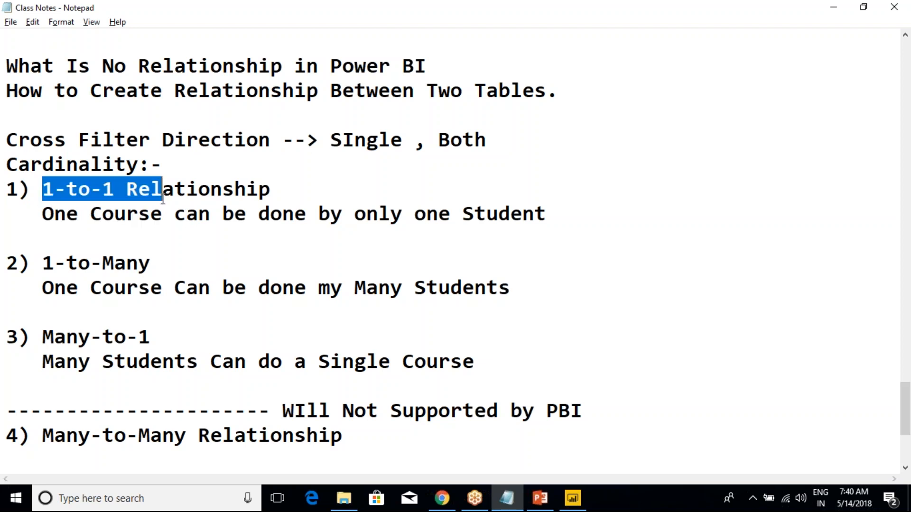
{"action": "left_click", "coordinate": [163, 200]}
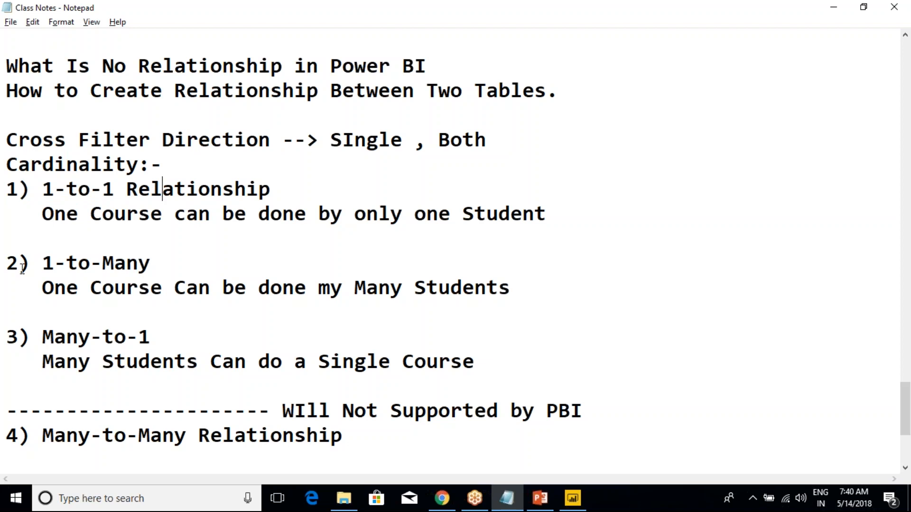
Highlight the 1-to-Many heading together with its explanation for review
{"action": "left_click_drag", "start_coordinate": [14, 269], "coordinate": [464, 289]}
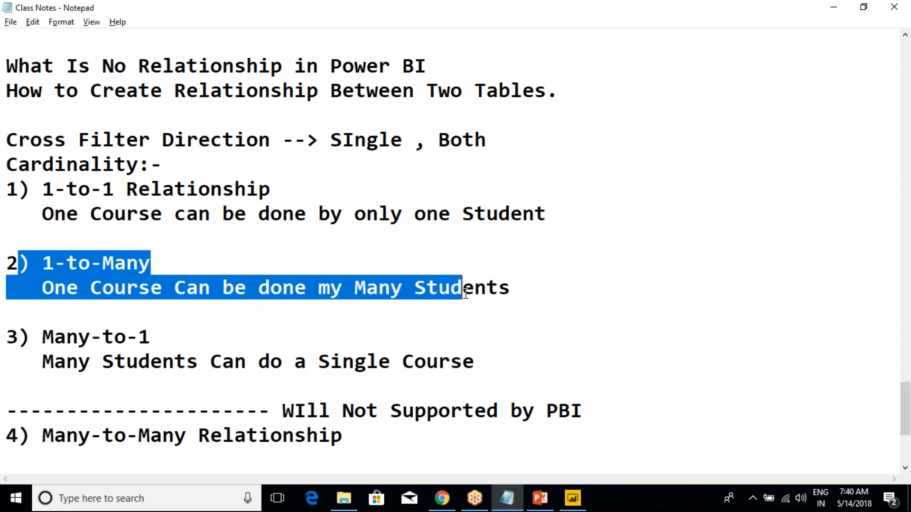
{"action": "left_click", "coordinate": [327, 306]}
{"action": "left_click", "coordinate": [130, 305]}
Highlight the Many-to-1 heading and its explanation about many students doing a single course for review
{"action": "left_click_drag", "start_coordinate": [42, 338], "coordinate": [294, 363]}
{"action": "left_click", "coordinate": [295, 363]}
{"action": "left_click_drag", "start_coordinate": [42, 361], "coordinate": [176, 363]}
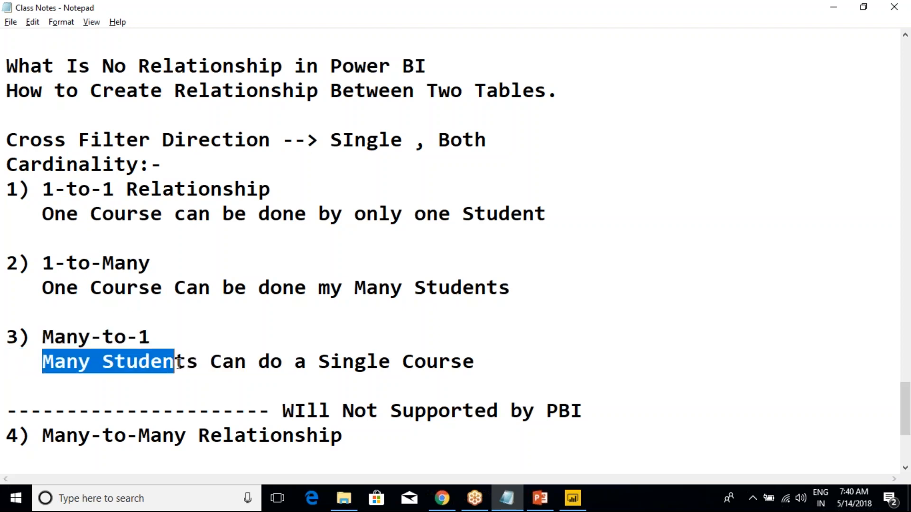
{"action": "left_click", "coordinate": [234, 361]}
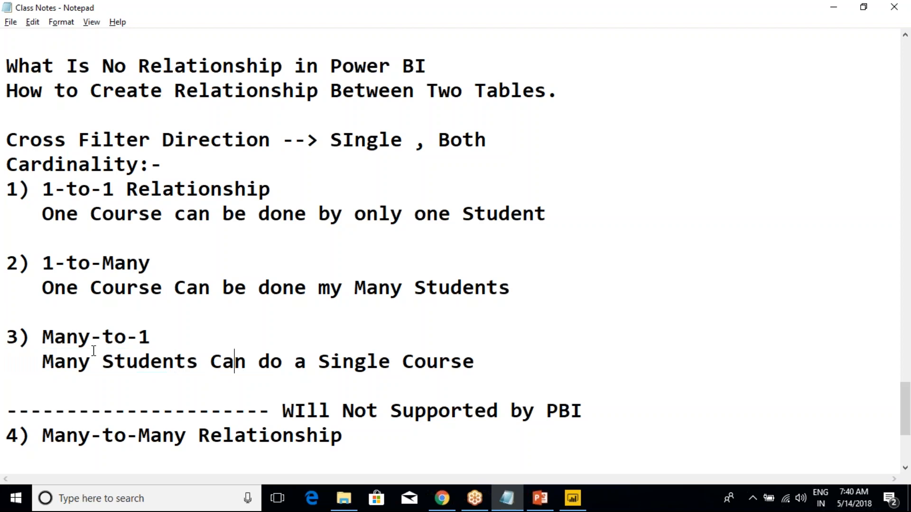
{"action": "left_click_drag", "start_coordinate": [6, 337], "coordinate": [463, 362]}
{"action": "left_click", "coordinate": [463, 362]}
{"action": "left_click_drag", "start_coordinate": [476, 363], "coordinate": [5, 337]}
Highlight the Many-to-Many Relationship heading under the not-supported divider for review
{"action": "scroll", "coordinate": [55, 346], "scroll_direction": "down", "scroll_amount": 2}
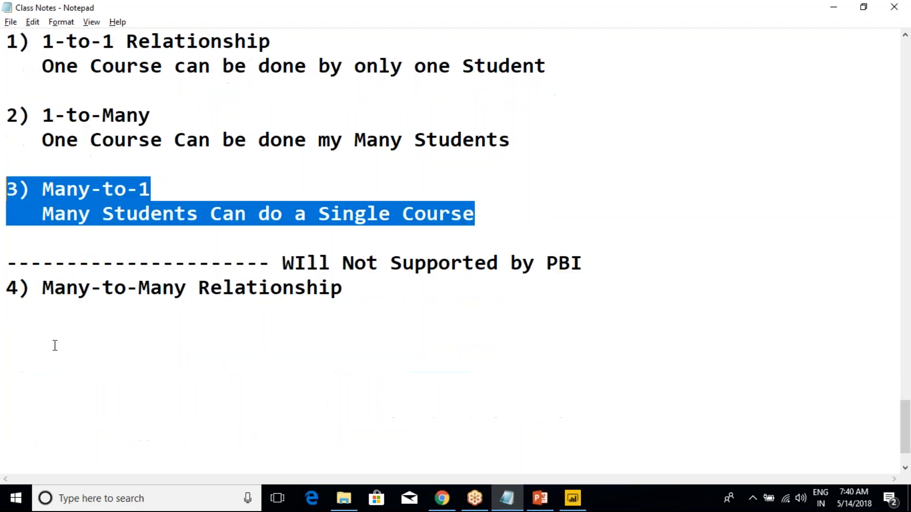
{"action": "left_click", "coordinate": [44, 288]}
{"action": "left_click_drag", "start_coordinate": [45, 289], "coordinate": [341, 294]}
{"action": "left_click", "coordinate": [340, 296]}
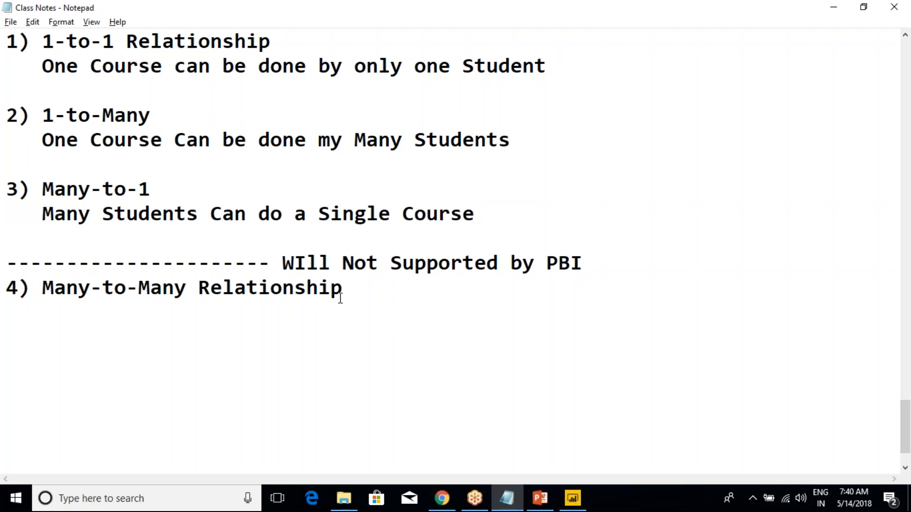
{"action": "scroll", "coordinate": [341, 298], "scroll_direction": "up", "scroll_amount": 1}
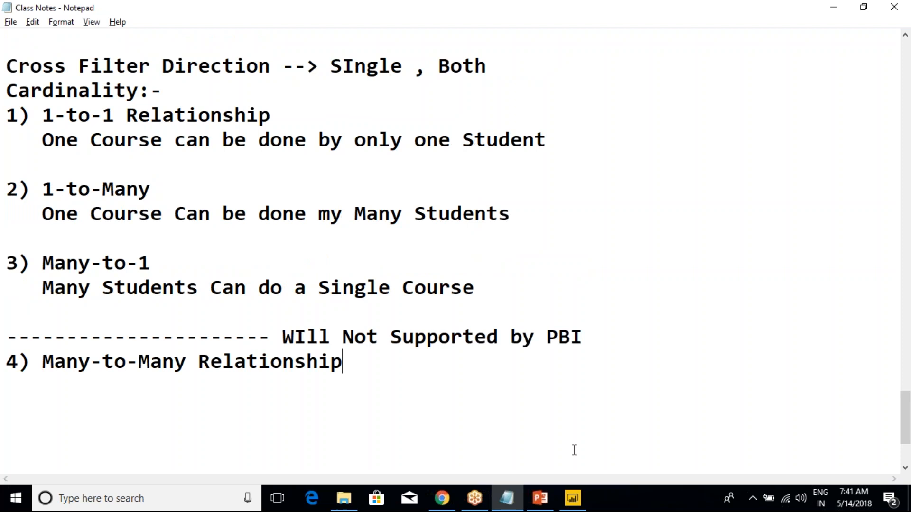
{"action": "mouse_move", "coordinate": [572, 498]}
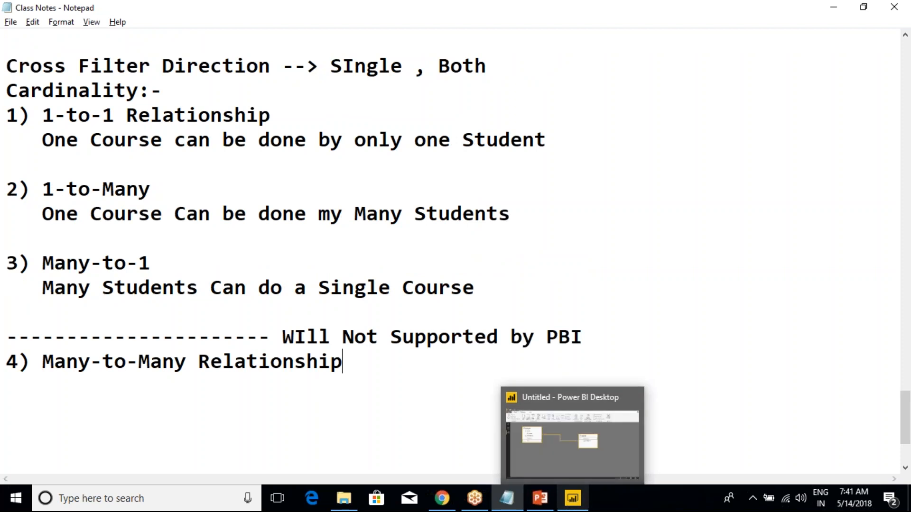
{"action": "left_click_drag", "start_coordinate": [43, 362], "coordinate": [350, 366]}
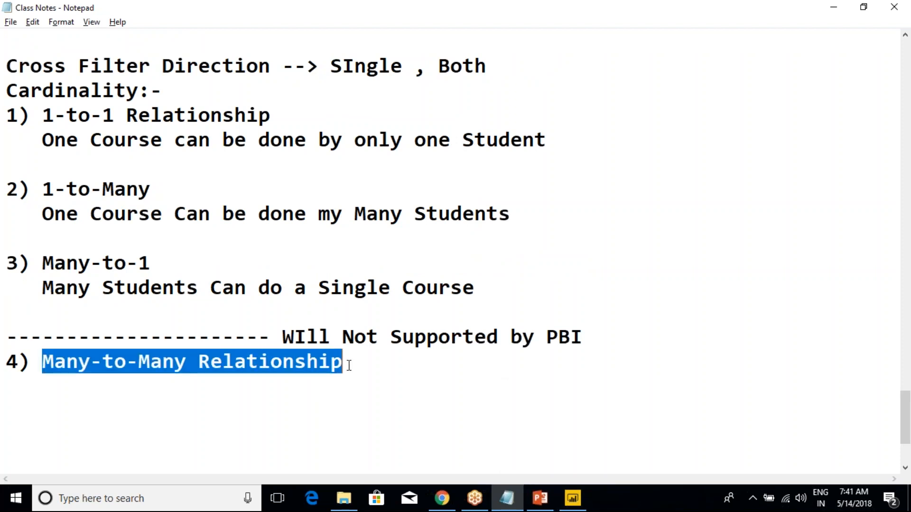
{"action": "left_click", "coordinate": [349, 366]}
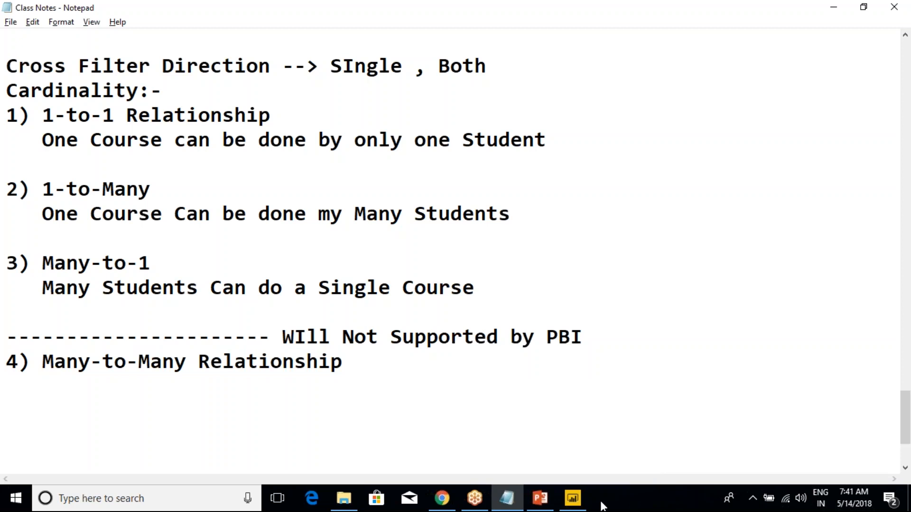
Switch to Power BI Desktop and box the * and 1 ends of the Student–Course relationship line
{"action": "mouse_move", "coordinate": [576, 498]}
{"action": "left_click", "coordinate": [535, 439]}
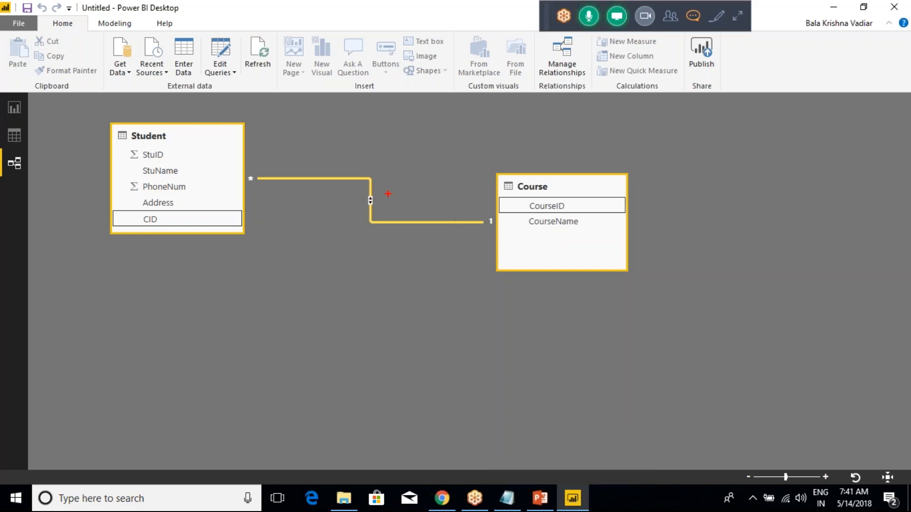
{"action": "mouse_move", "coordinate": [240, 167]}
{"action": "left_mouse_down"}
{"action": "mouse_move", "coordinate": [244, 183]}
{"action": "mouse_move", "coordinate": [264, 188]}
{"action": "left_mouse_up"}
{"action": "left_click_drag", "start_coordinate": [476, 203], "coordinate": [498, 233]}
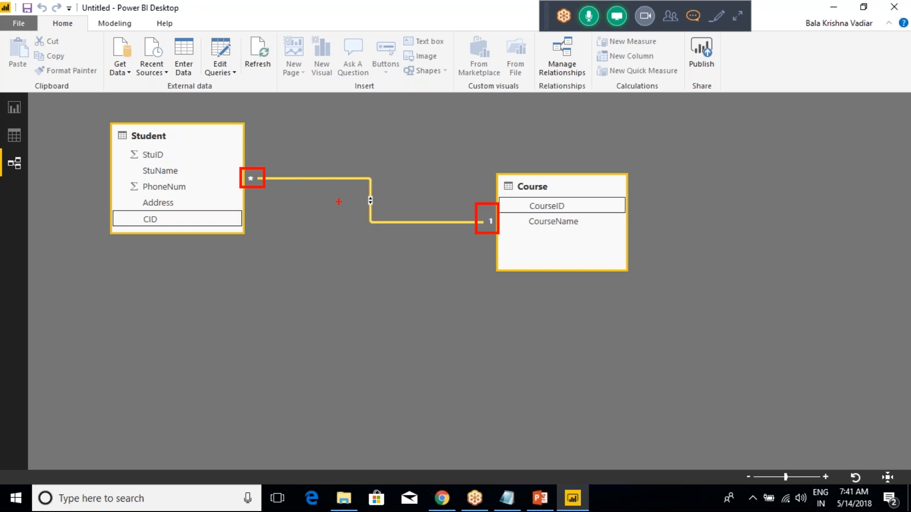
Show the report tables and temporarily box the Student table's CID column and the Course table's CourseID column for comparison
{"action": "left_click", "coordinate": [14, 136]}
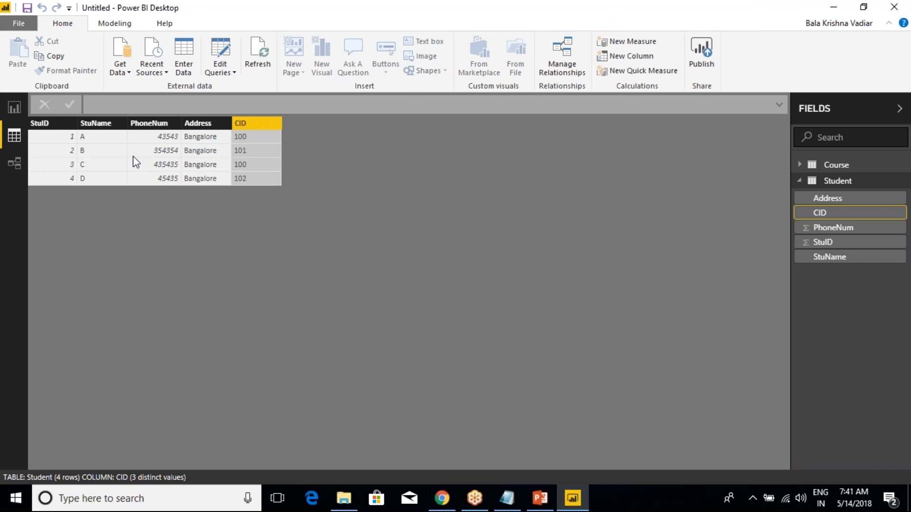
{"action": "left_click", "coordinate": [14, 108]}
{"action": "left_click", "coordinate": [468, 160]}
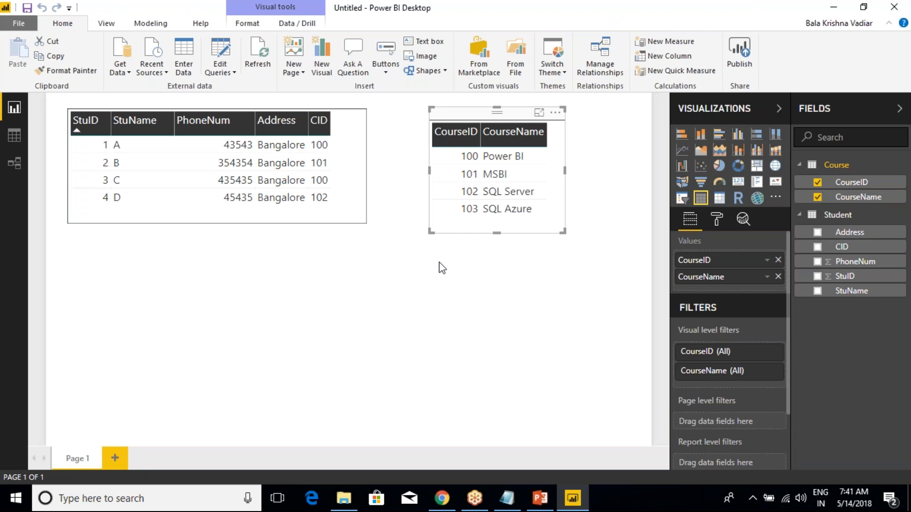
{"action": "mouse_move", "coordinate": [300, 99]}
{"action": "left_mouse_down"}
{"action": "mouse_move", "coordinate": [329, 138]}
{"action": "mouse_move", "coordinate": [354, 217]}
{"action": "left_mouse_up"}
{"action": "mouse_move", "coordinate": [409, 94]}
{"action": "left_mouse_down"}
{"action": "mouse_move", "coordinate": [459, 156]}
{"action": "mouse_move", "coordinate": [470, 198]}
{"action": "left_mouse_up"}
{"action": "left_click_drag", "start_coordinate": [425, 97], "coordinate": [480, 244]}
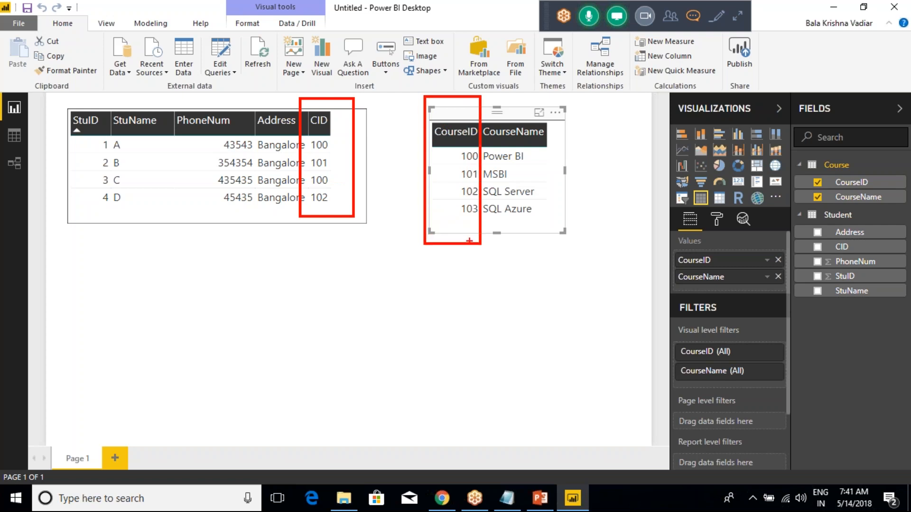
{"action": "key", "text": "Escape"}
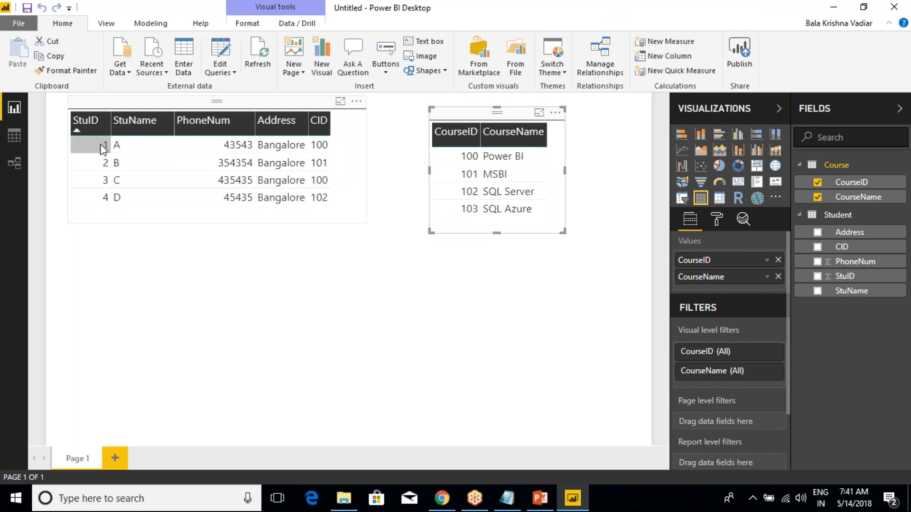
Mark students 1 and 3 with their CID 100 values, link them to CourseID 100, and clear the annotations
{"action": "key", "text": "ctrl+2"}
{"action": "left_click_drag", "start_coordinate": [83, 143], "coordinate": [99, 136]}
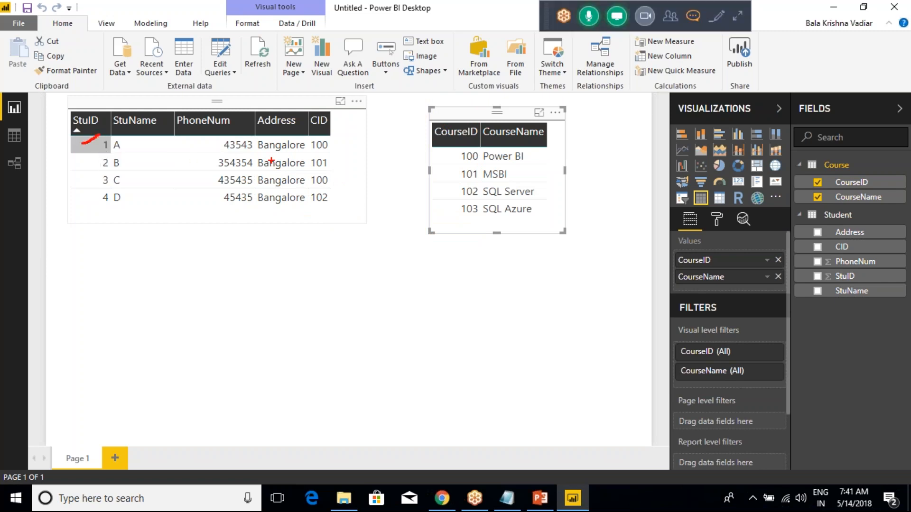
{"action": "left_click_drag", "start_coordinate": [334, 146], "coordinate": [346, 141]}
{"action": "left_click_drag", "start_coordinate": [84, 181], "coordinate": [100, 174]}
{"action": "left_click_drag", "start_coordinate": [333, 181], "coordinate": [355, 173]}
{"action": "mouse_move", "coordinate": [61, 128]}
{"action": "left_mouse_down"}
{"action": "mouse_move", "coordinate": [109, 175]}
{"action": "mouse_move", "coordinate": [112, 189]}
{"action": "left_mouse_up"}
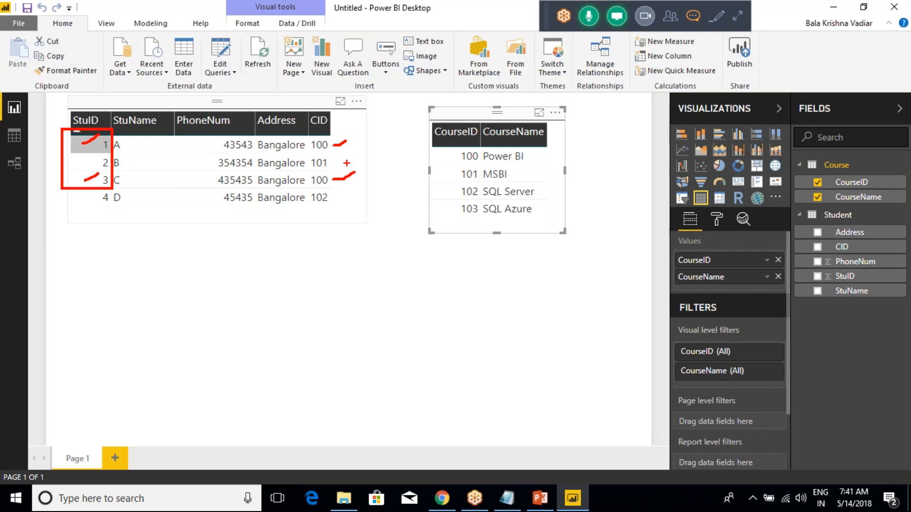
{"action": "mouse_move", "coordinate": [341, 145]}
{"action": "left_mouse_down"}
{"action": "mouse_move", "coordinate": [373, 182]}
{"action": "mouse_move", "coordinate": [342, 183]}
{"action": "left_mouse_up"}
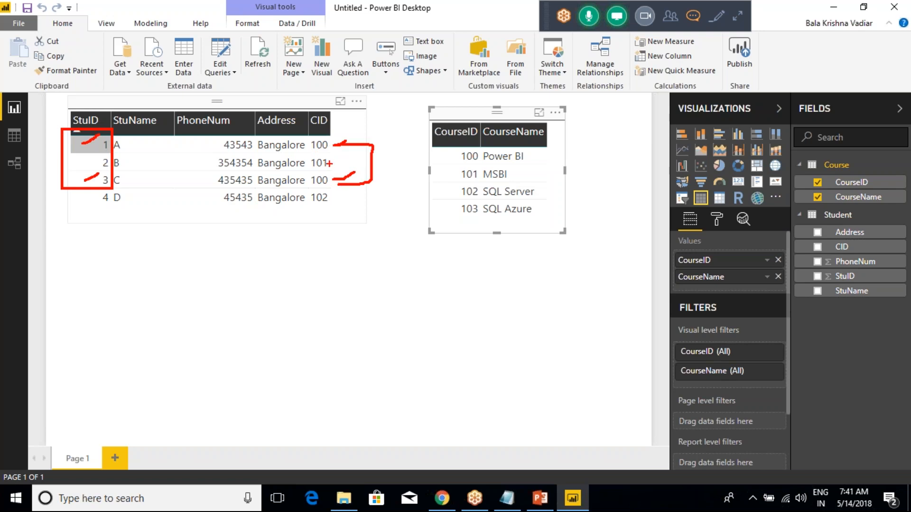
{"action": "mouse_move", "coordinate": [441, 156]}
{"action": "left_mouse_down"}
{"action": "mouse_move", "coordinate": [378, 155]}
{"action": "mouse_move", "coordinate": [390, 165]}
{"action": "left_mouse_up"}
{"action": "key", "text": "Escape"}
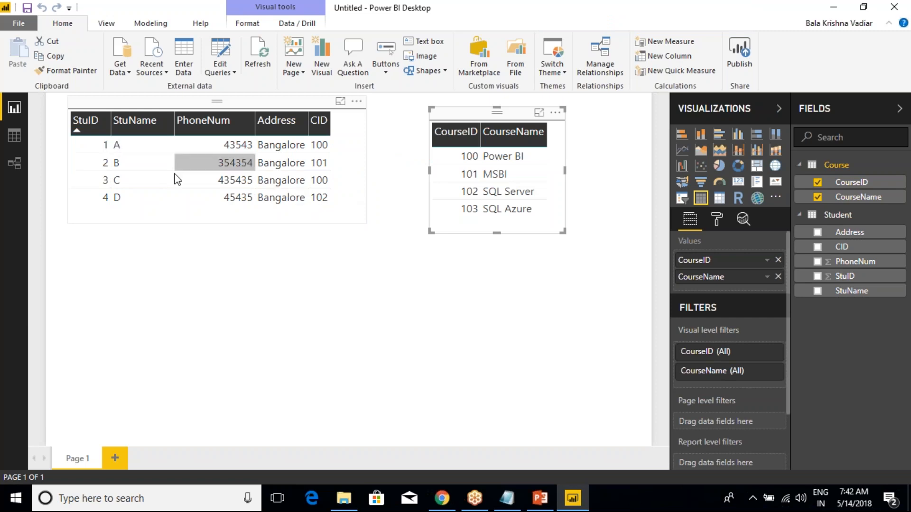
{"action": "key", "text": "alt+Tab"}
{"action": "key", "text": "alt+Tab"}
{"action": "key", "text": "alt+Tab"}
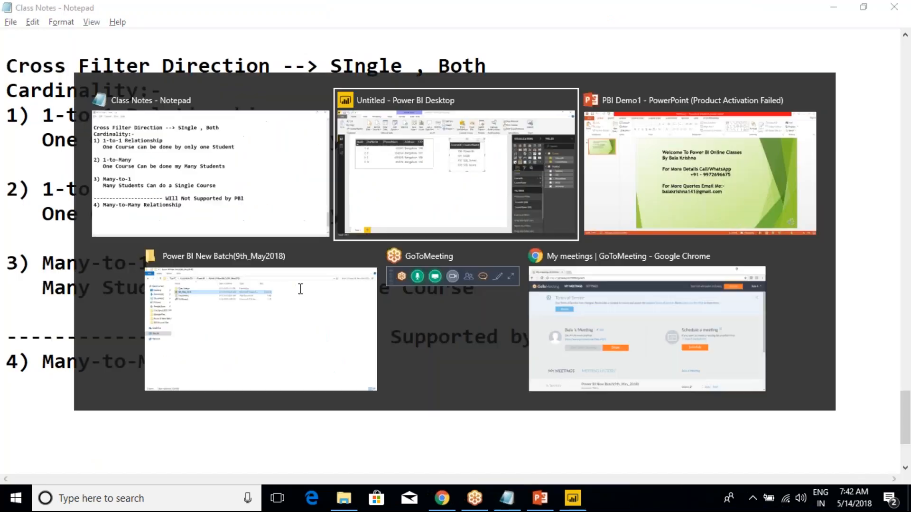
{"action": "key", "text": "alt+Tab"}
{"action": "key", "text": "alt+Tab"}
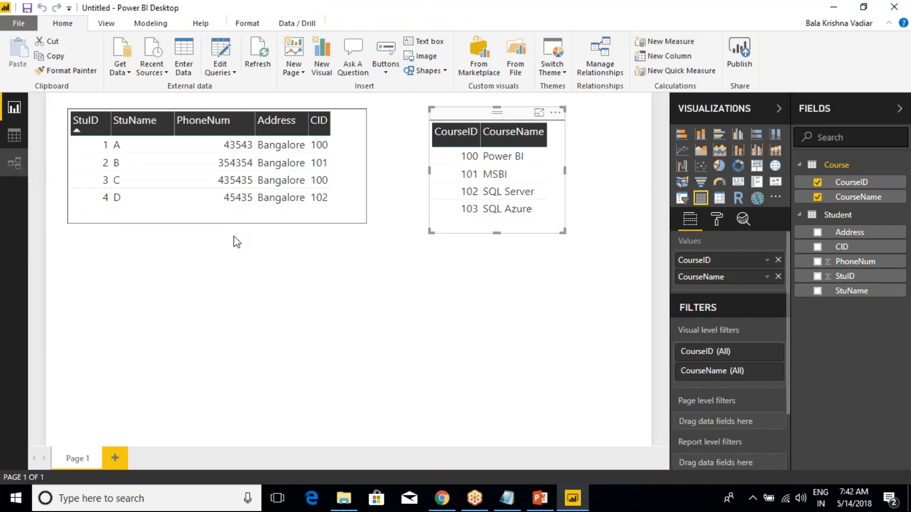
Try to change the Student–Course relationship's cardinality to One to one (1:1) in the relationship view
{"action": "left_click", "coordinate": [15, 163]}
{"action": "double_click", "coordinate": [368, 186]}
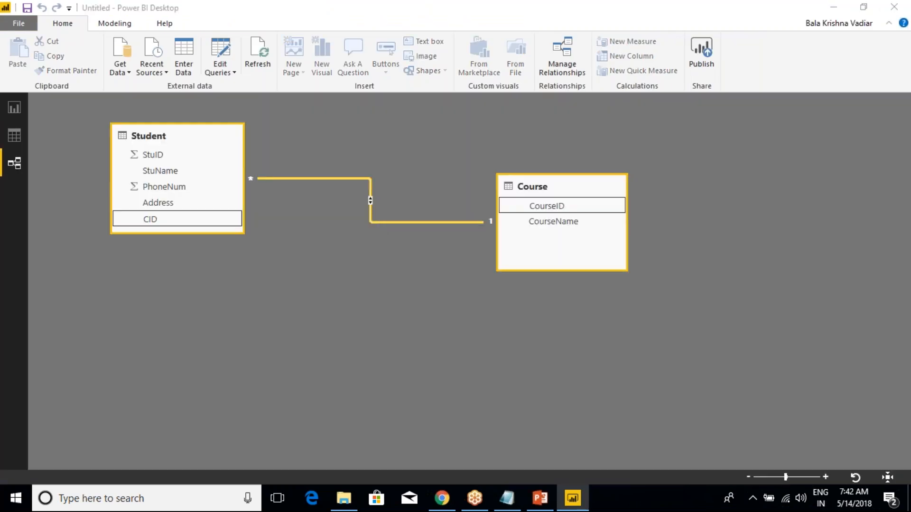
{"action": "left_click", "coordinate": [327, 347]}
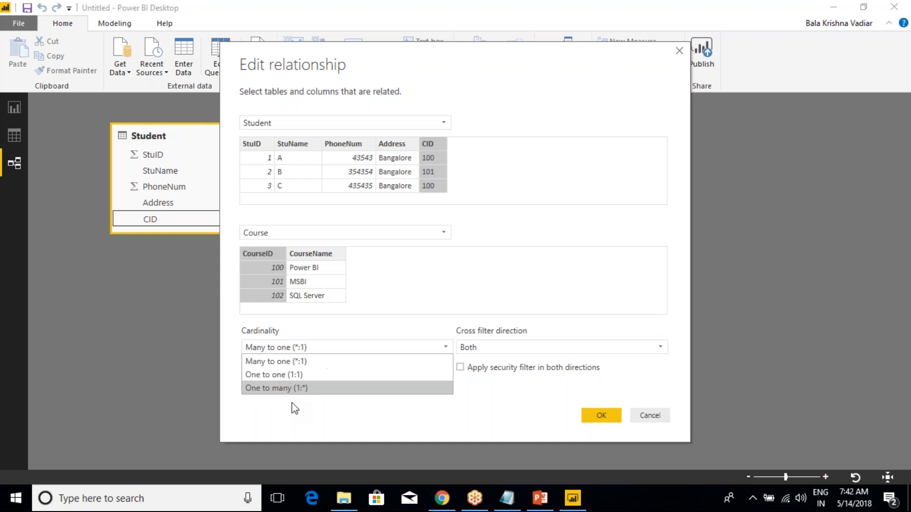
{"action": "left_click", "coordinate": [292, 375]}
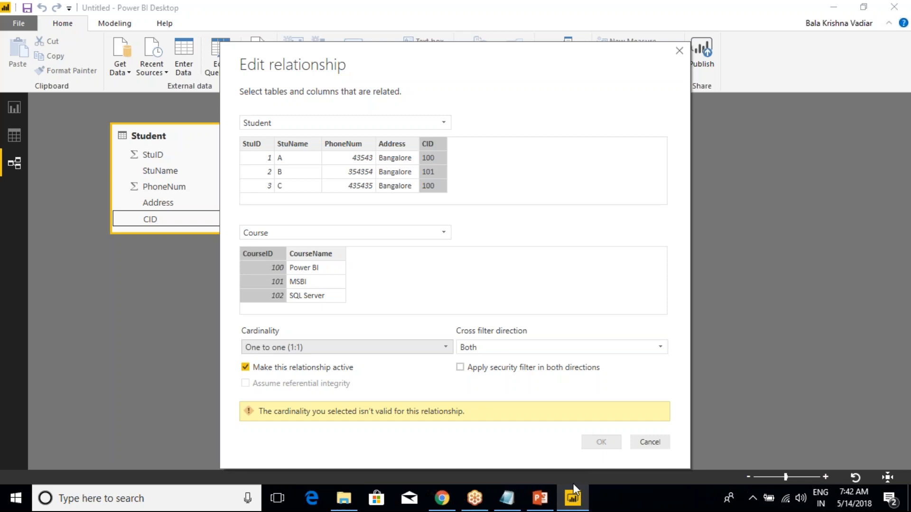
{"action": "left_click", "coordinate": [649, 441]}
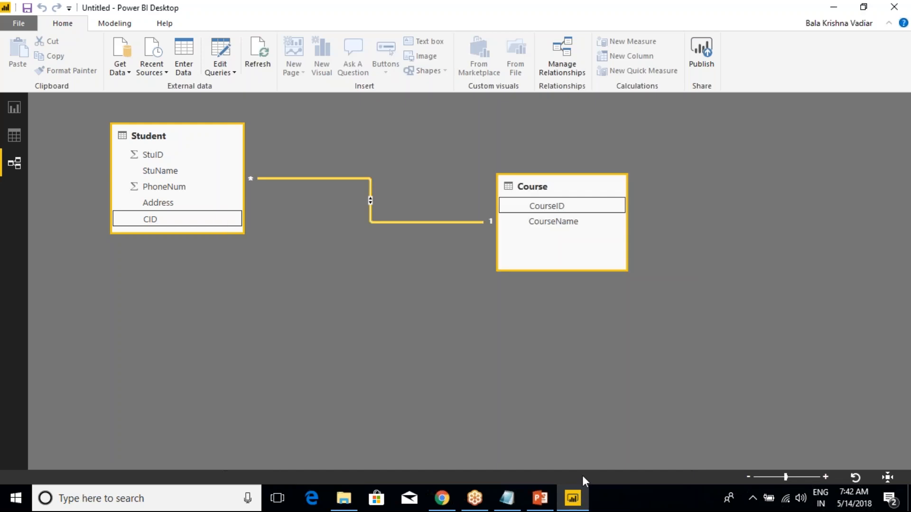
Delete the StuID 3 row from the Student query's source table and apply the query changes to the report
{"action": "left_click", "coordinate": [16, 113]}
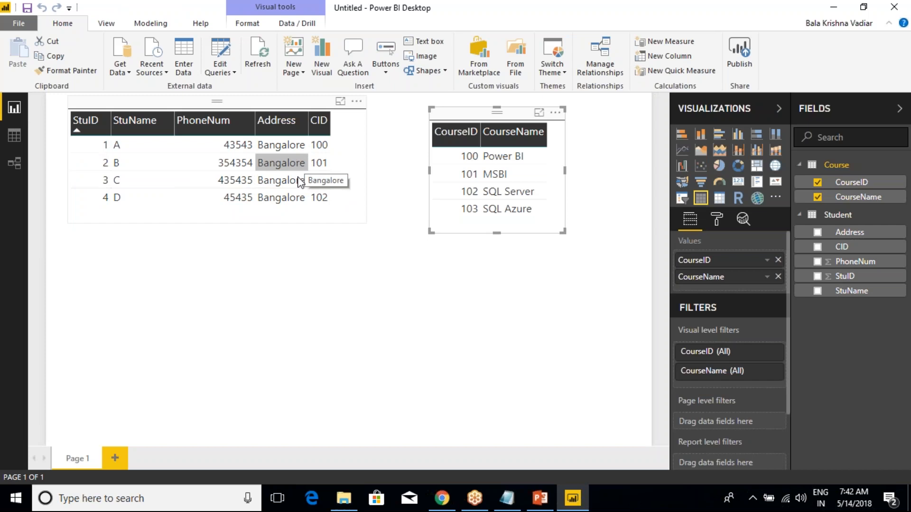
{"action": "left_click", "coordinate": [220, 66]}
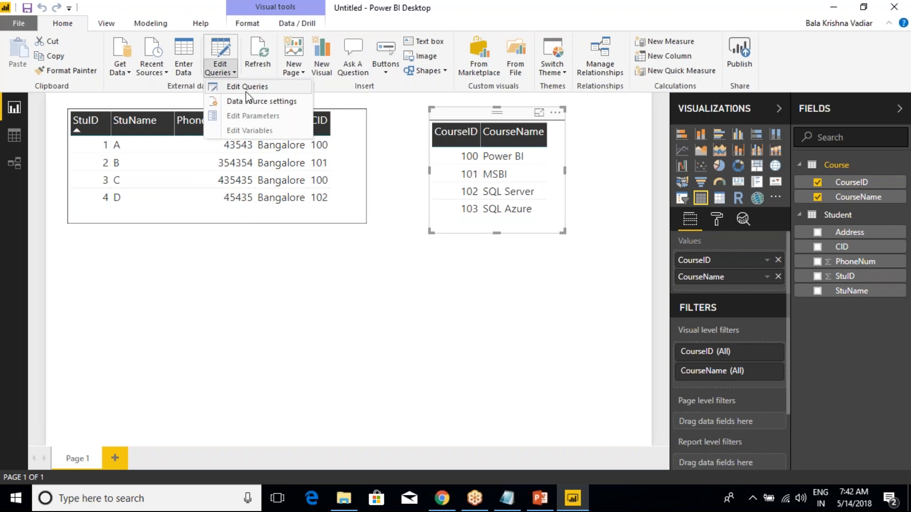
{"action": "left_click", "coordinate": [246, 88]}
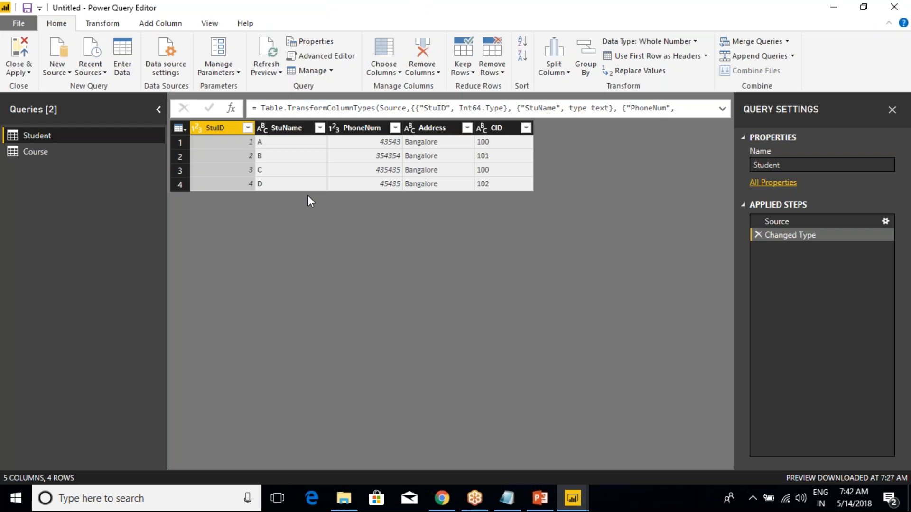
{"action": "left_click", "coordinate": [181, 171]}
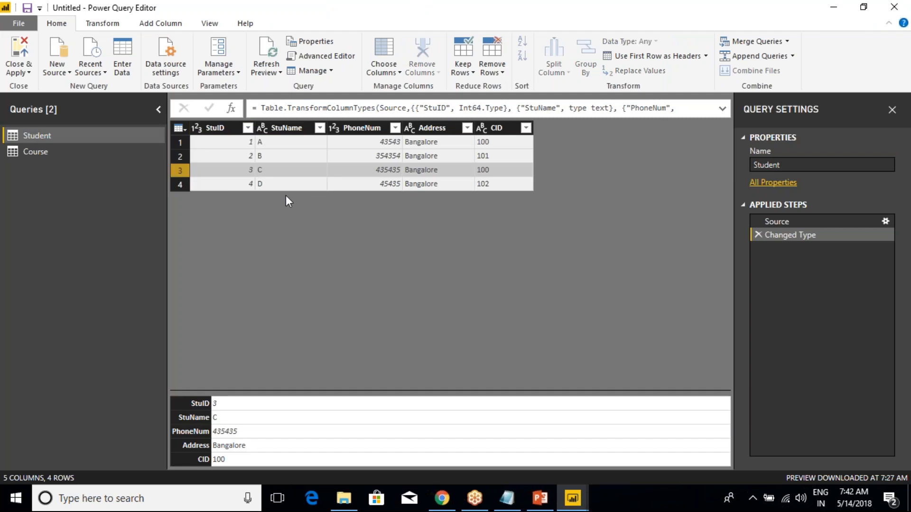
{"action": "left_click", "coordinate": [875, 222]}
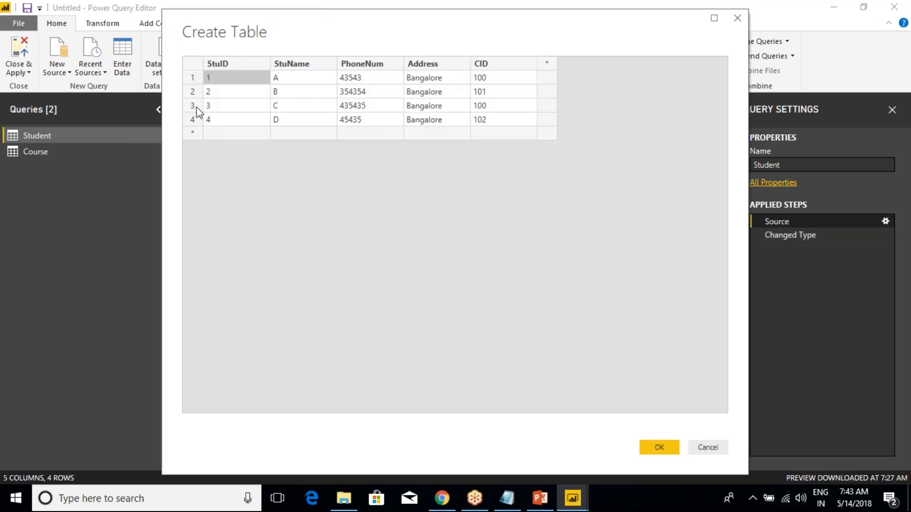
{"action": "left_click", "coordinate": [197, 109]}
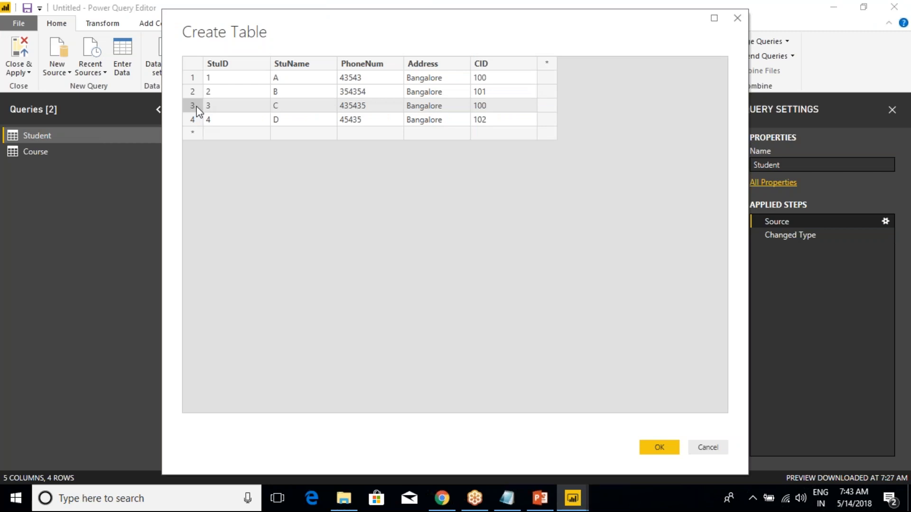
{"action": "right_click", "coordinate": [196, 110]}
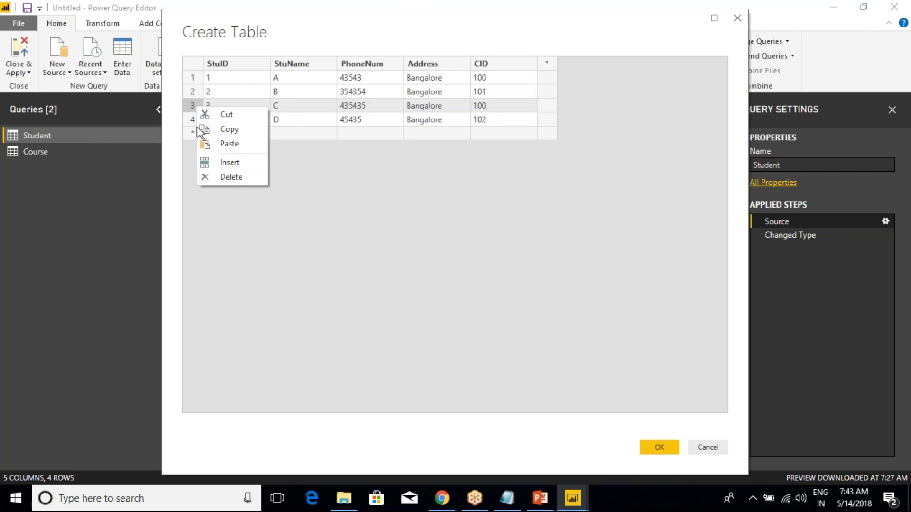
{"action": "left_click", "coordinate": [239, 173]}
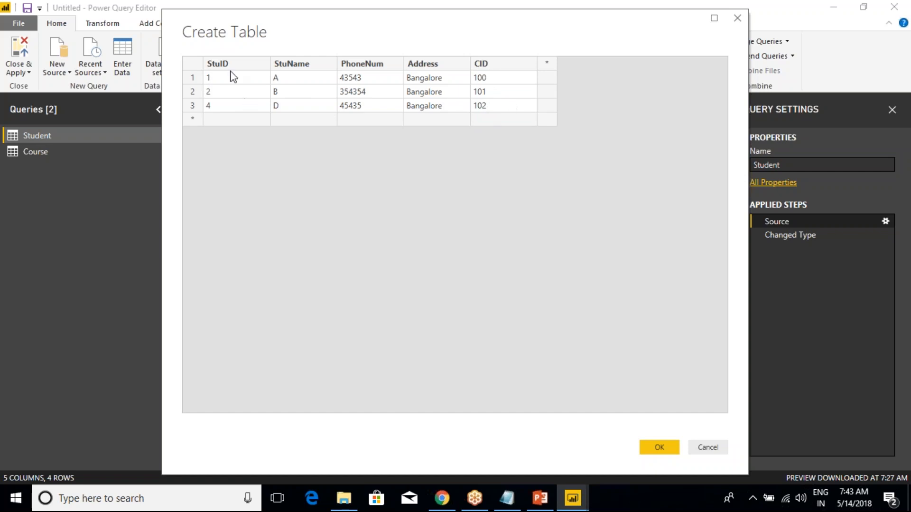
{"action": "left_click", "coordinate": [654, 448]}
{"action": "left_click", "coordinate": [30, 73]}
{"action": "left_click", "coordinate": [43, 87]}
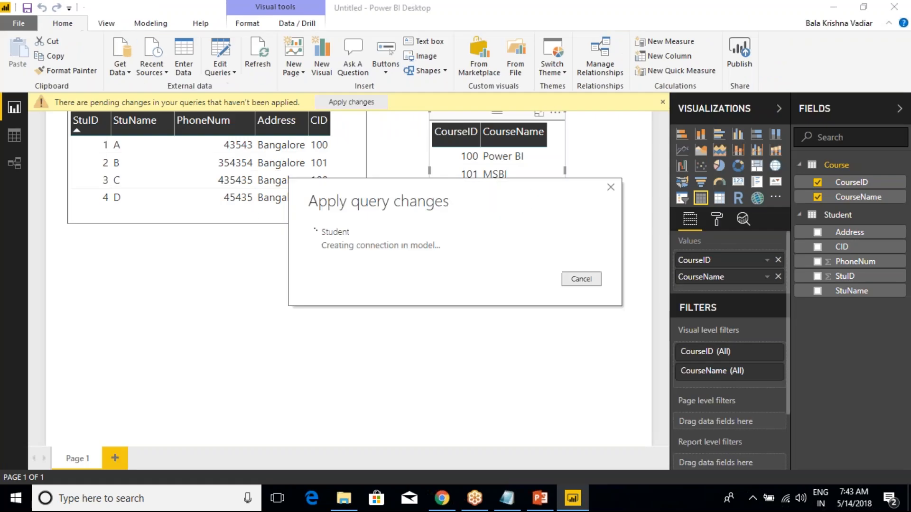
Check the Student table's updated rows, and set the Student–Course relationship's cardinality to One to one (1:1)
{"action": "left_click", "coordinate": [19, 163]}
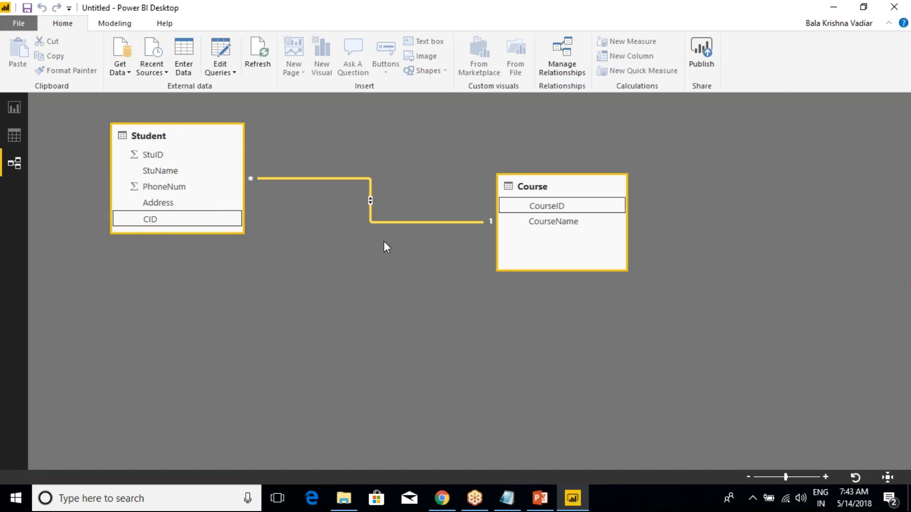
{"action": "left_click", "coordinate": [13, 135]}
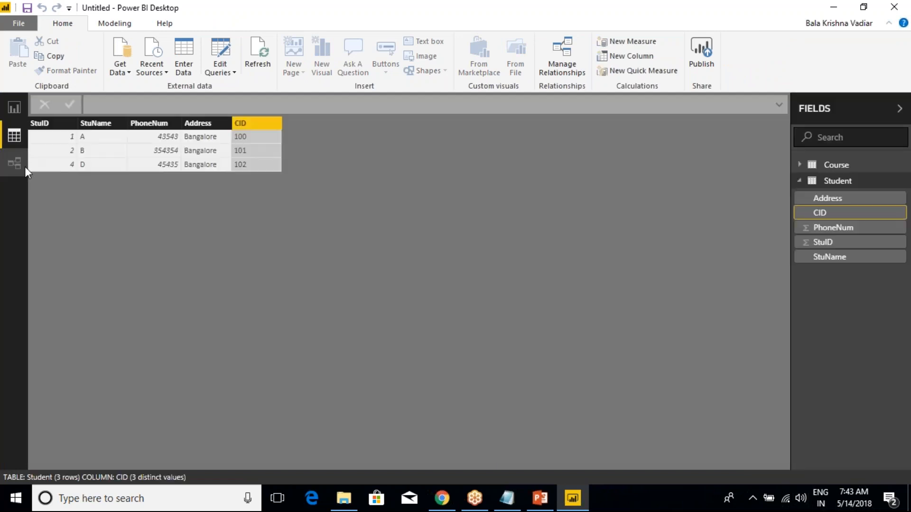
{"action": "left_click", "coordinate": [13, 107]}
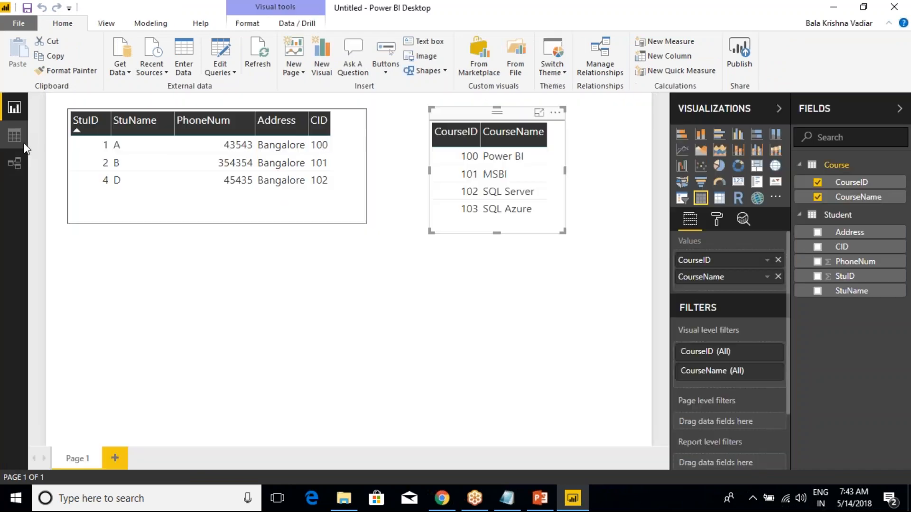
{"action": "left_click", "coordinate": [14, 163]}
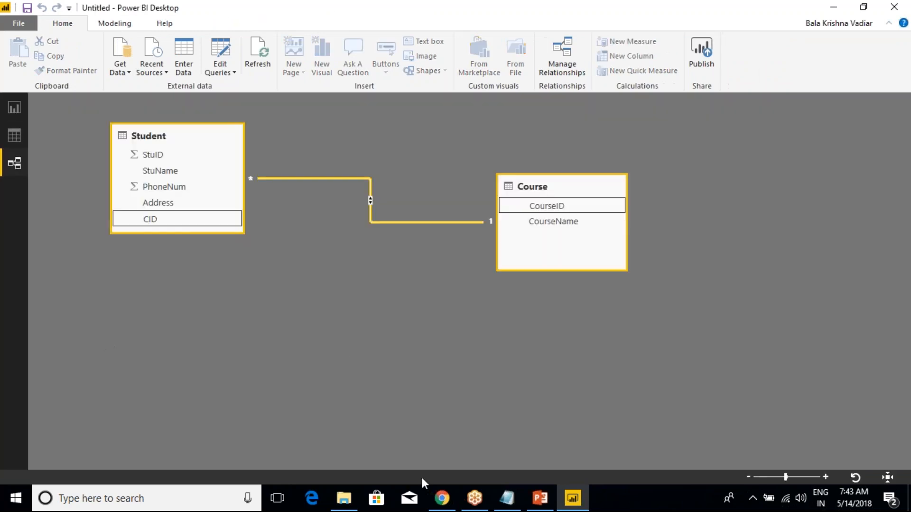
{"action": "double_click", "coordinate": [343, 179]}
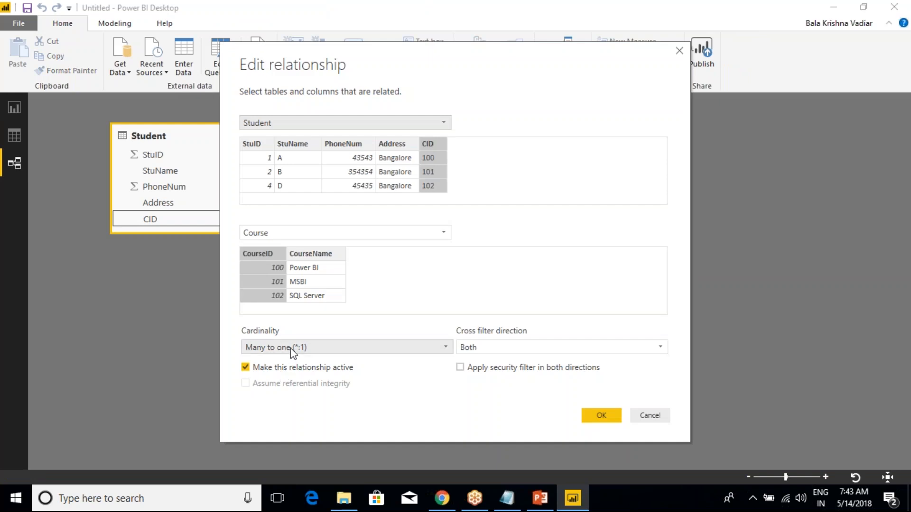
{"action": "left_click", "coordinate": [291, 348]}
{"action": "left_click", "coordinate": [272, 390]}
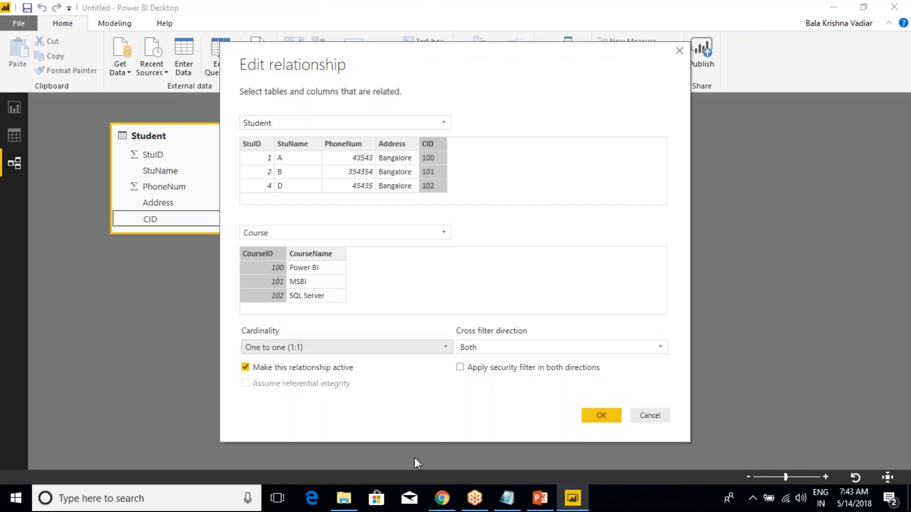
{"action": "left_click", "coordinate": [601, 415]}
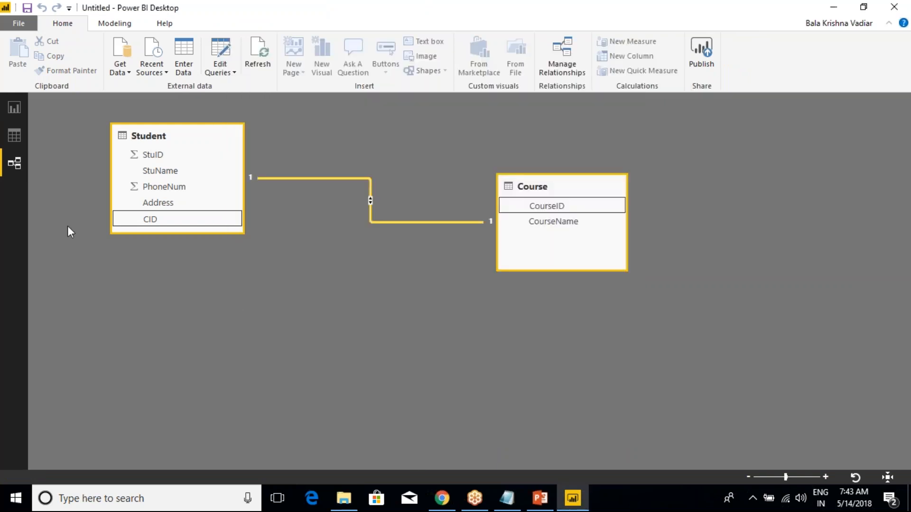
Compare the report tables with the relationship diagram, and shrink the Student table visual slightly around its rows
{"action": "left_click", "coordinate": [15, 108]}
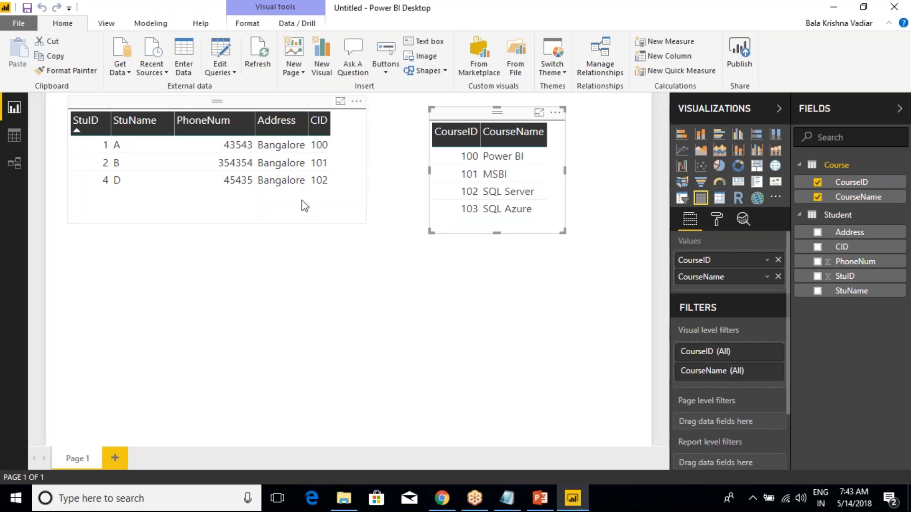
{"action": "left_click", "coordinate": [14, 163]}
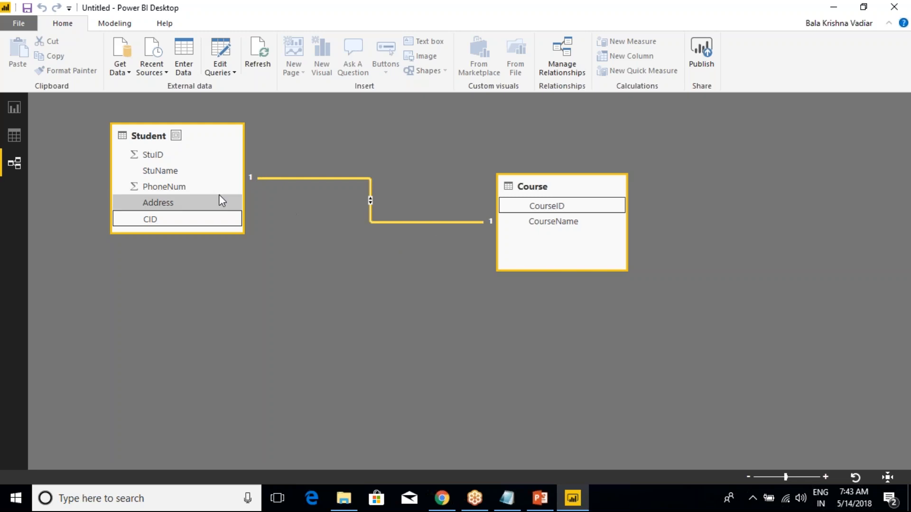
{"action": "left_click", "coordinate": [14, 108]}
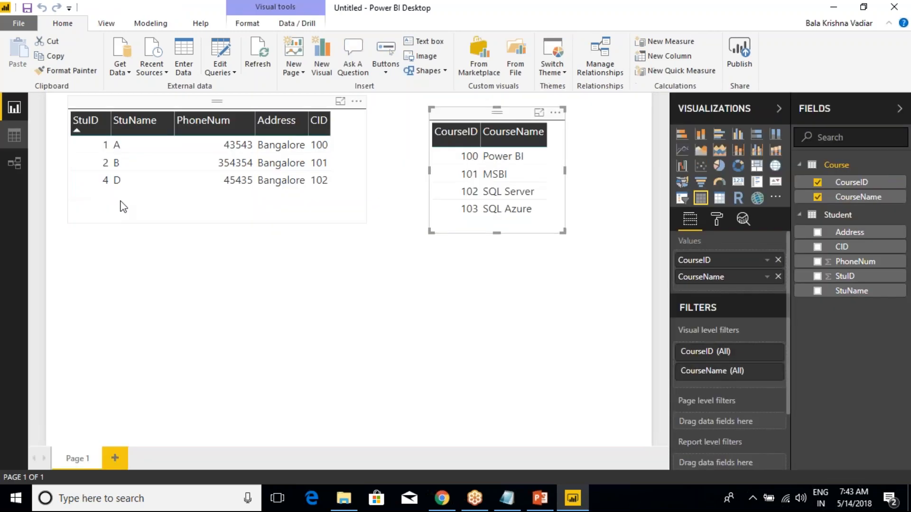
{"action": "left_click", "coordinate": [171, 103]}
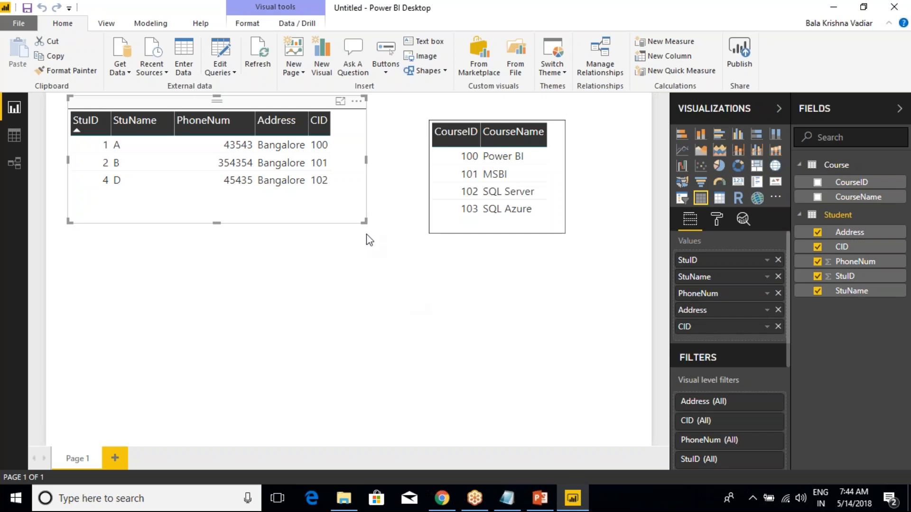
{"action": "left_click_drag", "start_coordinate": [365, 221], "coordinate": [349, 204]}
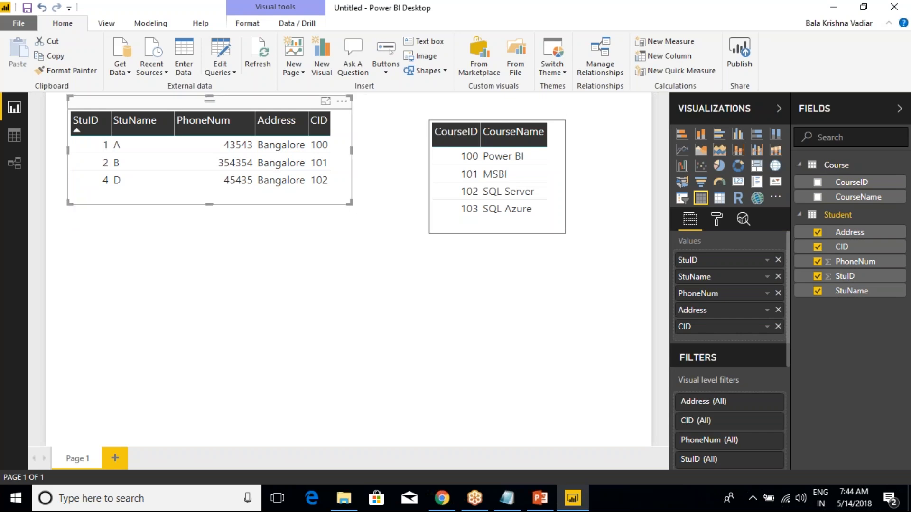
{"action": "left_click", "coordinate": [471, 117]}
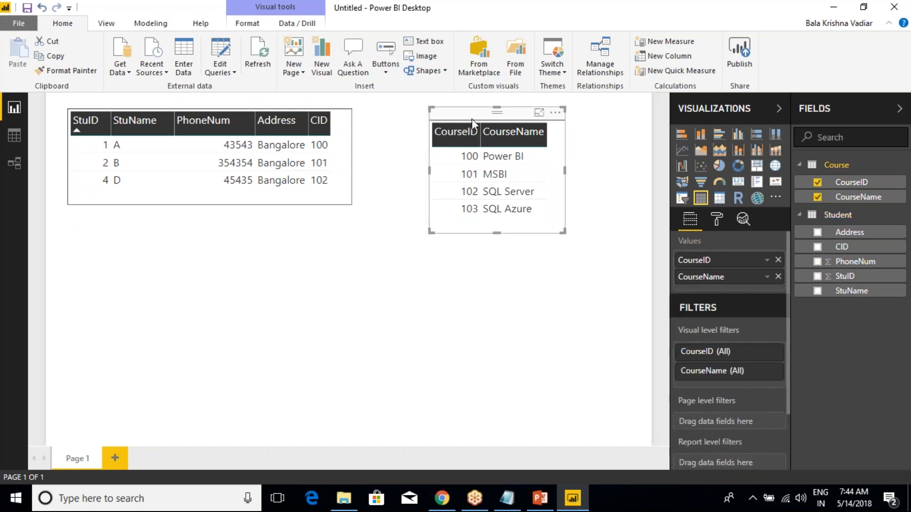
Switch to the class notes in Notepad and highlight the 1-to-Many, Many-to-1 and not-supported Many-to-Many entries for review
{"action": "left_click", "coordinate": [507, 498]}
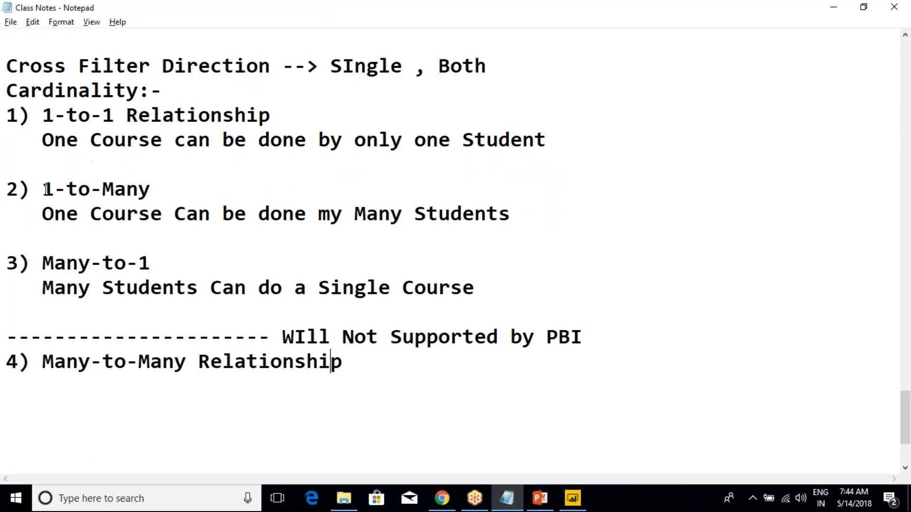
{"action": "left_click_drag", "start_coordinate": [42, 190], "coordinate": [108, 242]}
{"action": "left_click_drag", "start_coordinate": [66, 264], "coordinate": [127, 288]}
{"action": "left_click", "coordinate": [182, 307]}
{"action": "left_click_drag", "start_coordinate": [394, 379], "coordinate": [7, 340]}
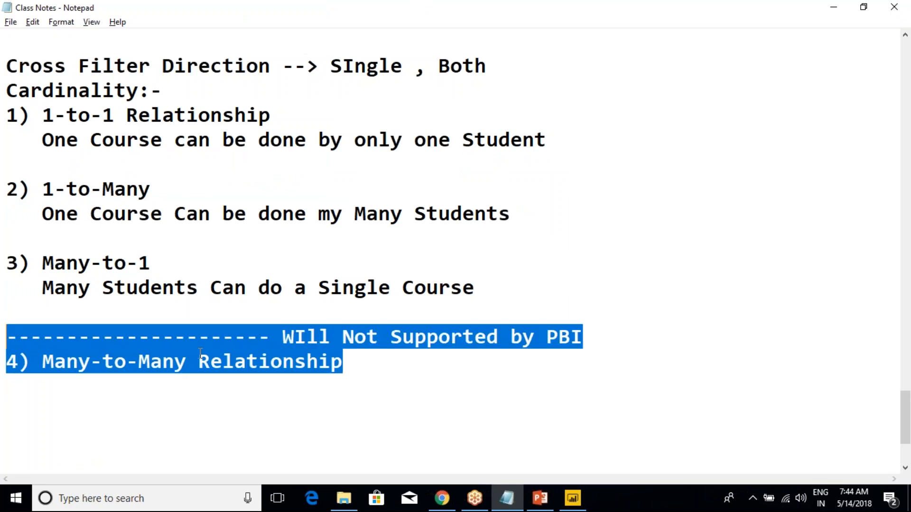
{"action": "left_click", "coordinate": [214, 355]}
Highlight the three supported cardinality types and their explanations one by one to recap them in the notes
{"action": "scroll", "coordinate": [502, 371], "scroll_direction": "up", "scroll_amount": 1}
{"action": "left_click_drag", "start_coordinate": [502, 372], "coordinate": [7, 178]}
{"action": "left_click", "coordinate": [71, 211]}
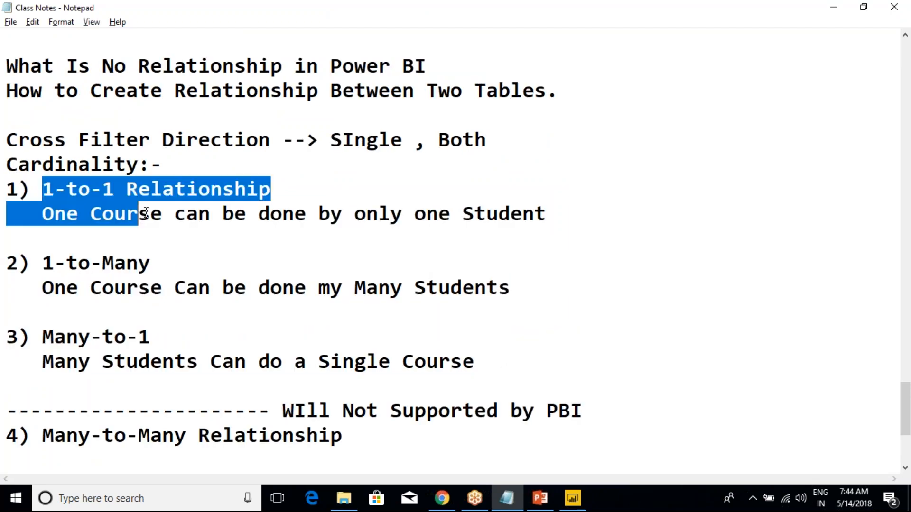
{"action": "left_click_drag", "start_coordinate": [43, 327], "coordinate": [151, 367]}
{"action": "left_click", "coordinate": [88, 313]}
{"action": "left_click_drag", "start_coordinate": [43, 264], "coordinate": [219, 286]}
{"action": "left_click", "coordinate": [221, 287]}
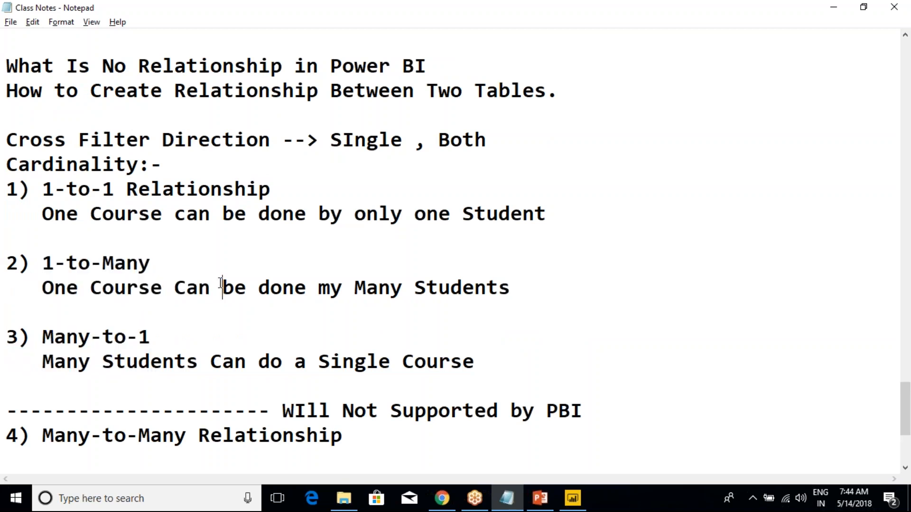
{"action": "left_click", "coordinate": [737, 22]}
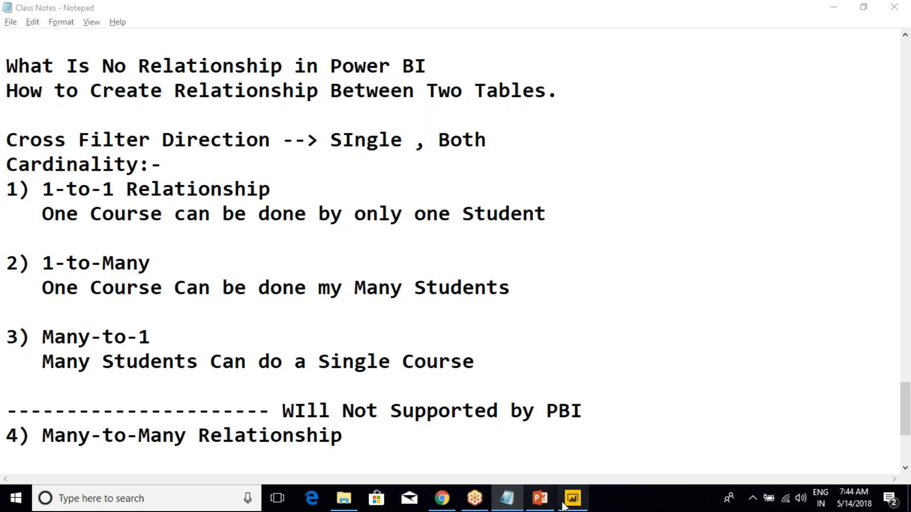
Switch to Power BI and review the cardinality and cross filter direction of the Student–Course relationship, keeping its settings
{"action": "mouse_move", "coordinate": [571, 497]}
{"action": "left_click", "coordinate": [566, 477]}
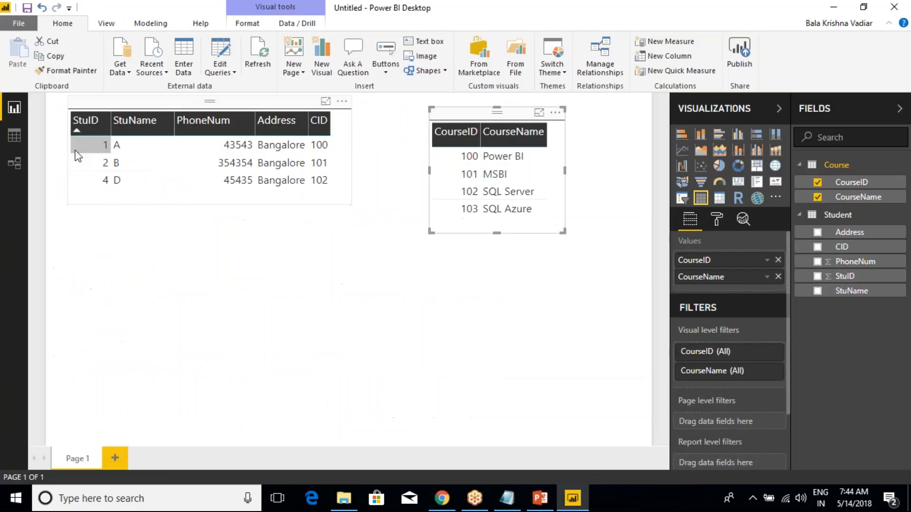
{"action": "left_click", "coordinate": [14, 163]}
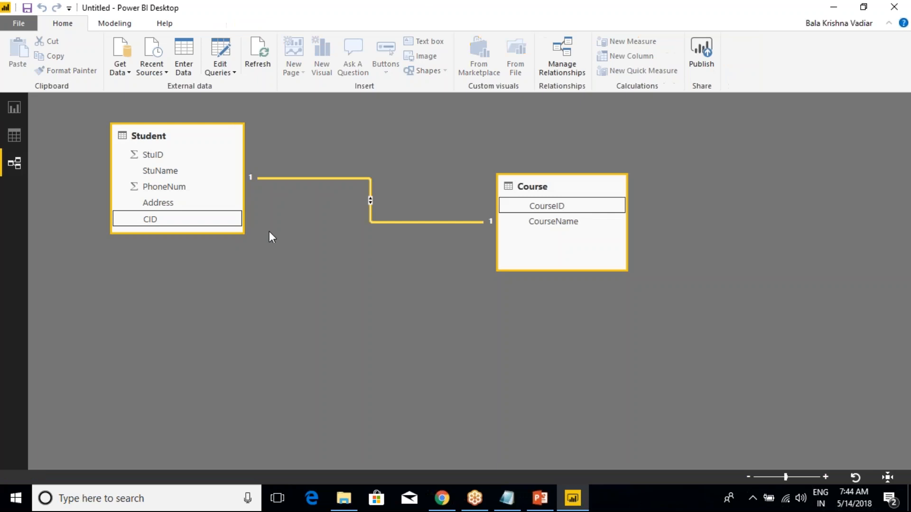
{"action": "double_click", "coordinate": [377, 213]}
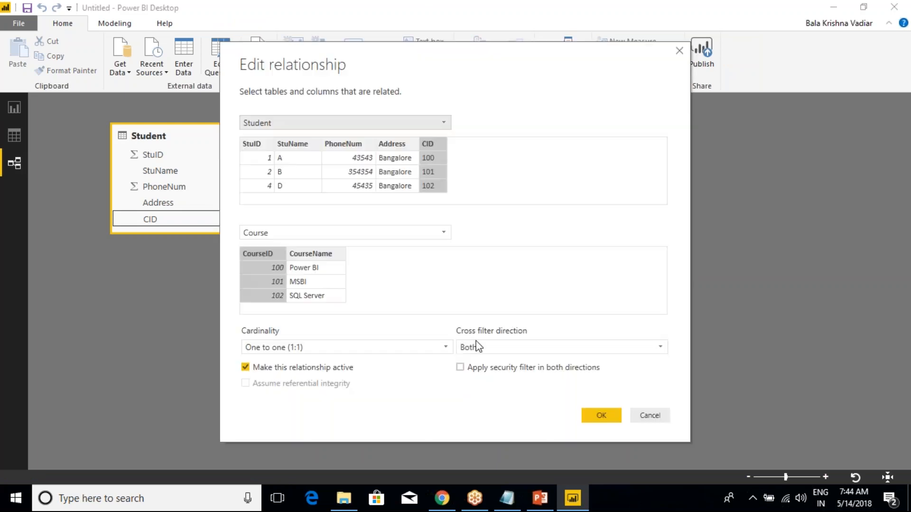
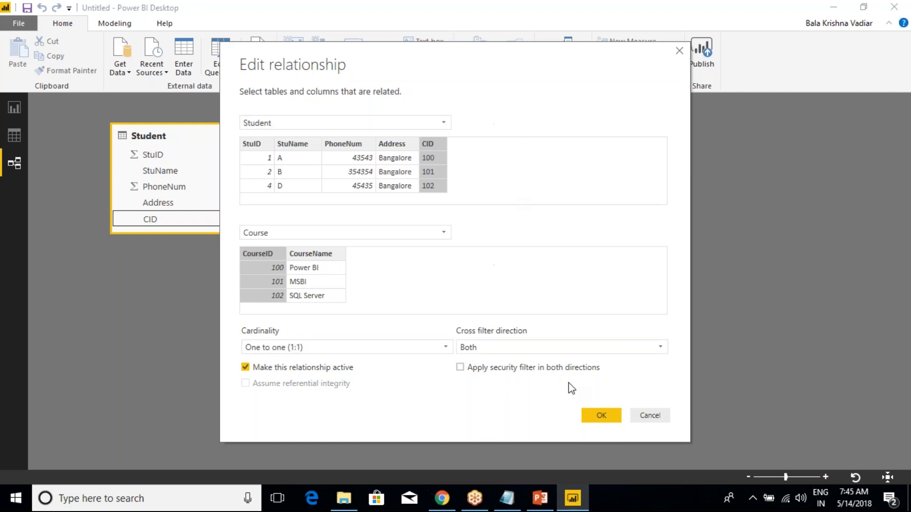
{"action": "left_click", "coordinate": [597, 418]}
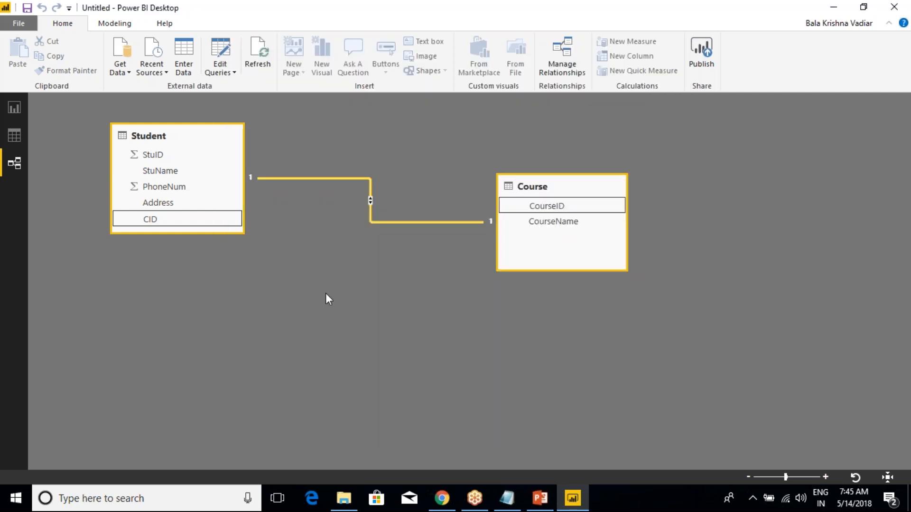
Swap the relationship's tables so Course comes first and Student second, matching CourseID with CID
{"action": "double_click", "coordinate": [282, 178]}
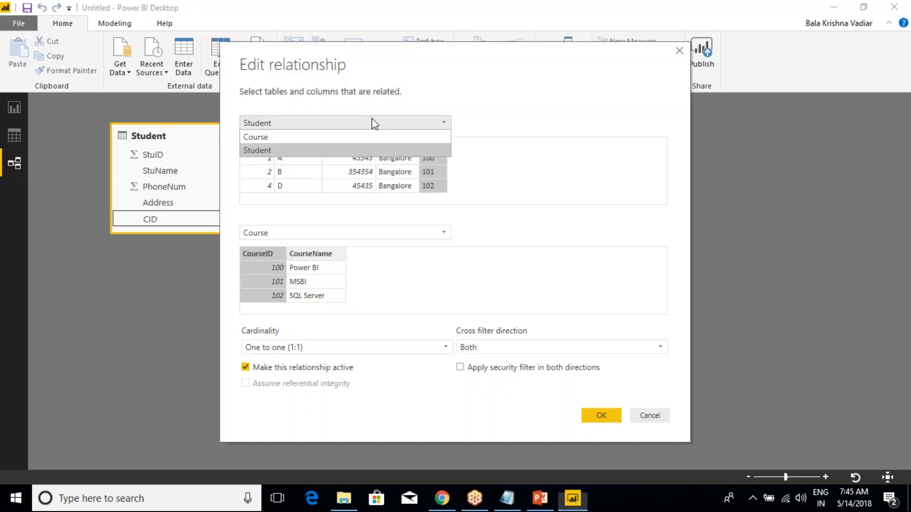
{"action": "left_click", "coordinate": [378, 123]}
{"action": "left_click", "coordinate": [281, 138]}
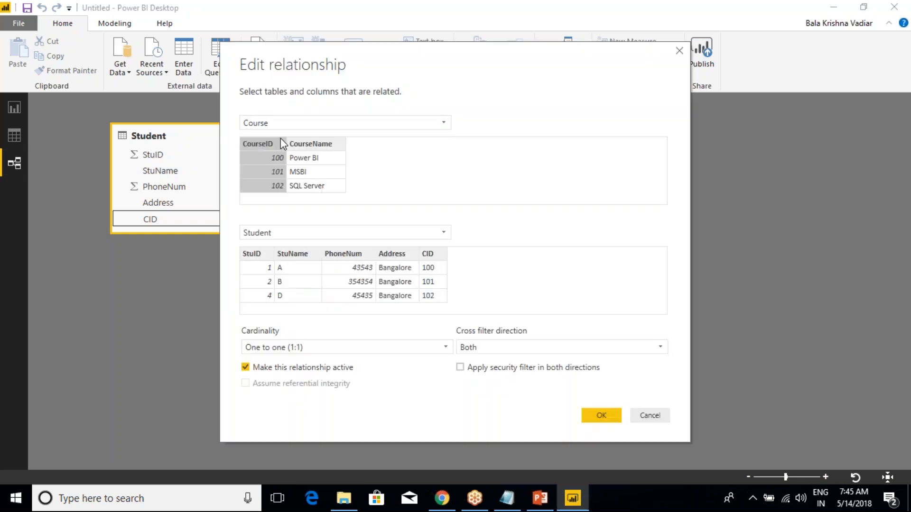
{"action": "left_click", "coordinate": [291, 237]}
{"action": "left_click", "coordinate": [280, 235]}
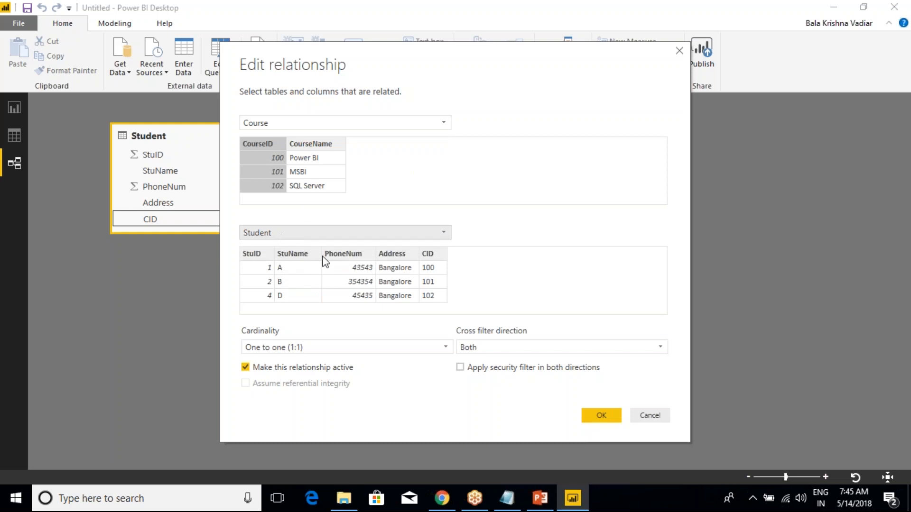
{"action": "left_click", "coordinate": [262, 141]}
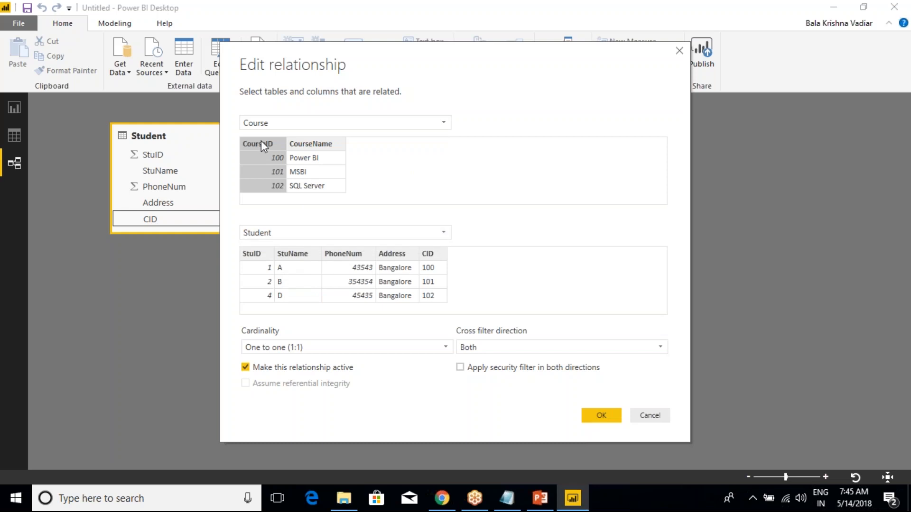
{"action": "left_click", "coordinate": [432, 256]}
{"action": "left_click", "coordinate": [600, 416]}
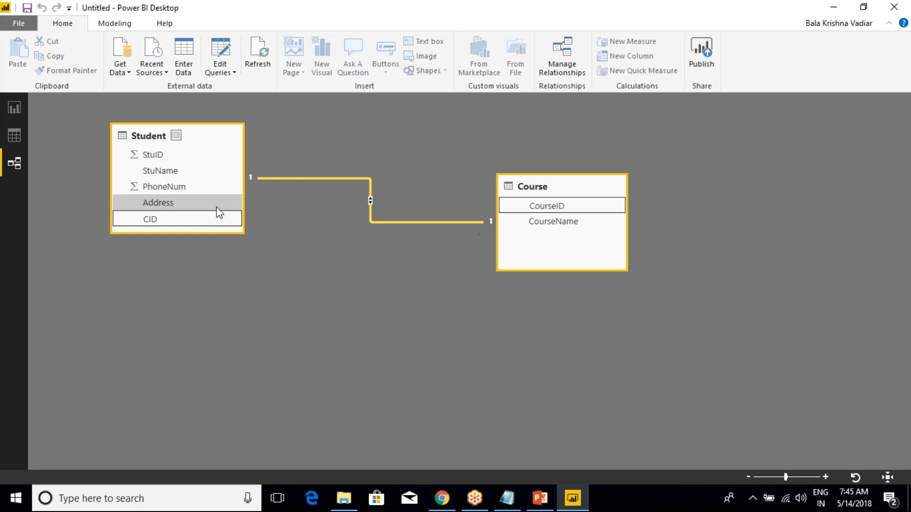
Compare the report tables with the Student–Course relationship's settings, and check which tables can be chosen first
{"action": "left_click", "coordinate": [15, 137]}
{"action": "left_click", "coordinate": [15, 109]}
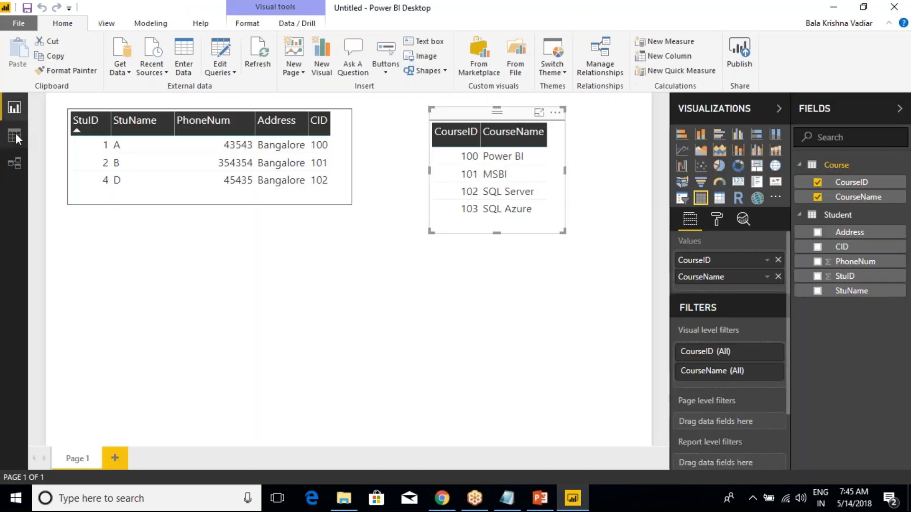
{"action": "left_click", "coordinate": [15, 162]}
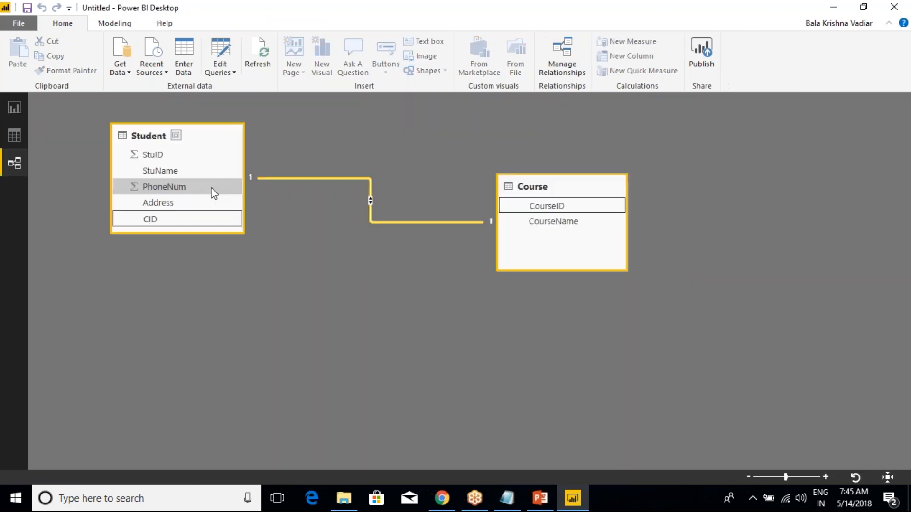
{"action": "double_click", "coordinate": [298, 178]}
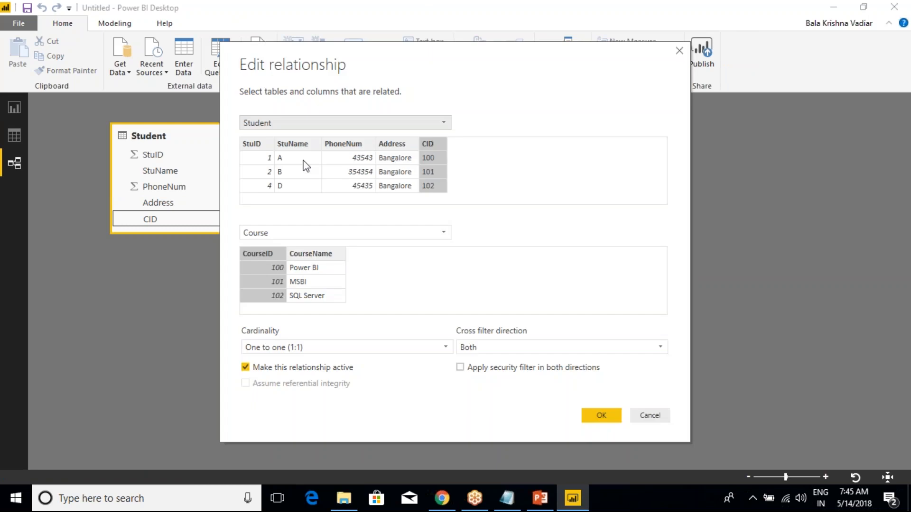
{"action": "left_click", "coordinate": [285, 123]}
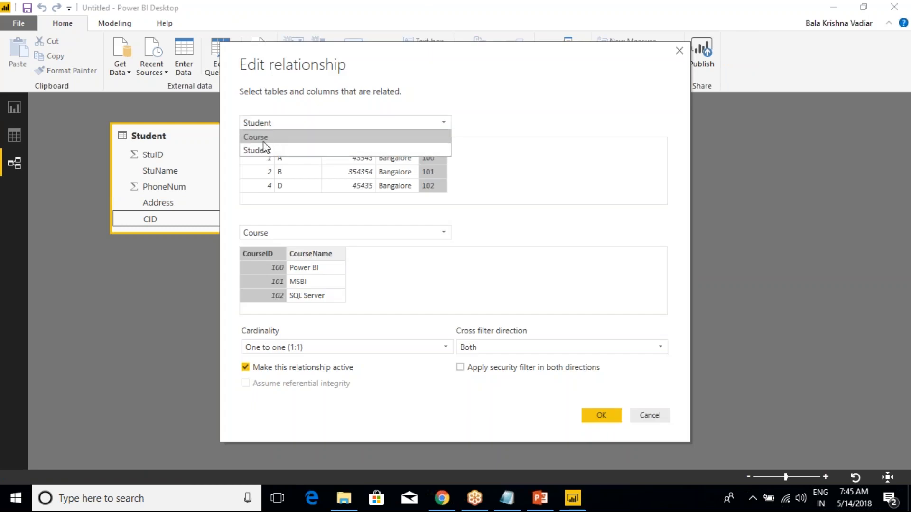
{"action": "left_click", "coordinate": [502, 124]}
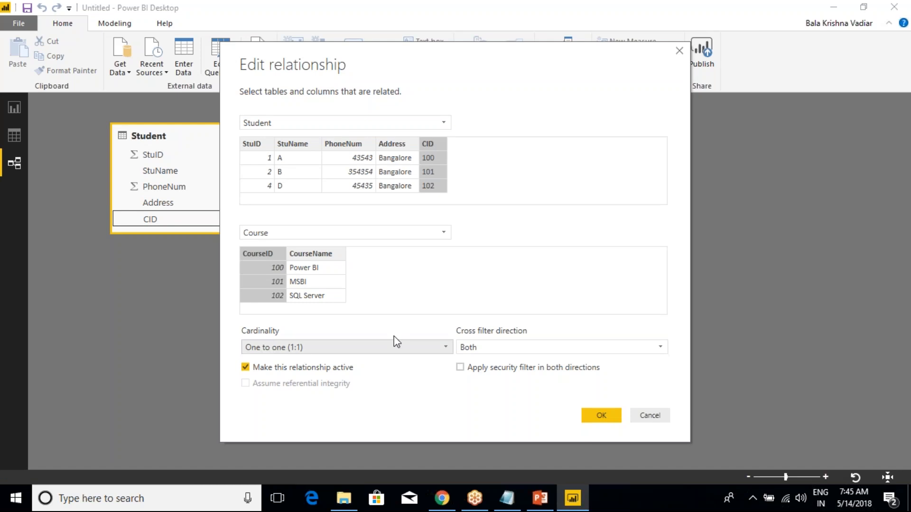
{"action": "left_click_drag", "start_coordinate": [509, 58], "coordinate": [405, 43]}
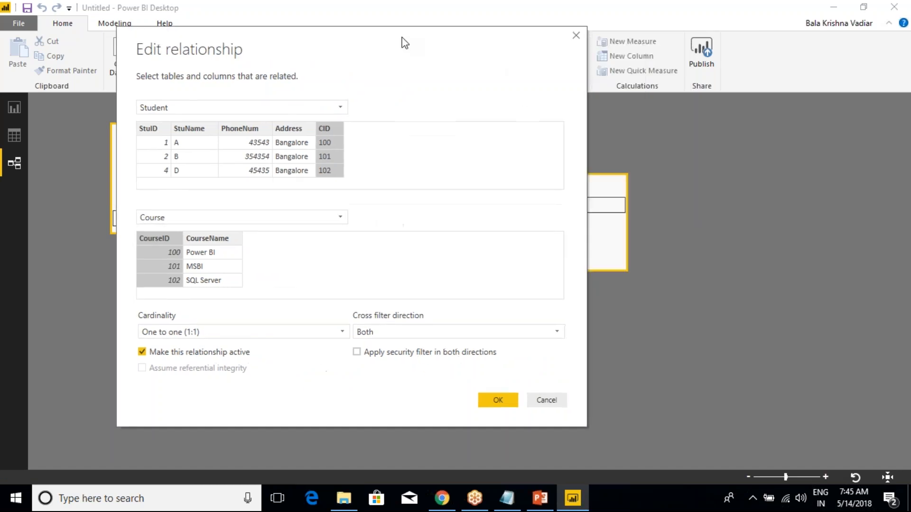
{"action": "left_click", "coordinate": [507, 405]}
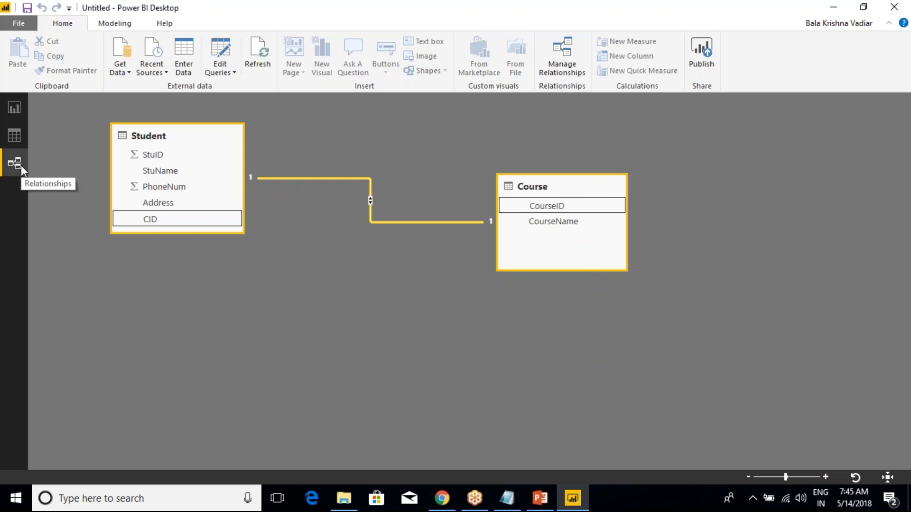
Review the available cardinality options of the Student–Course relationship and keep One to one (1:1)
{"action": "double_click", "coordinate": [358, 179]}
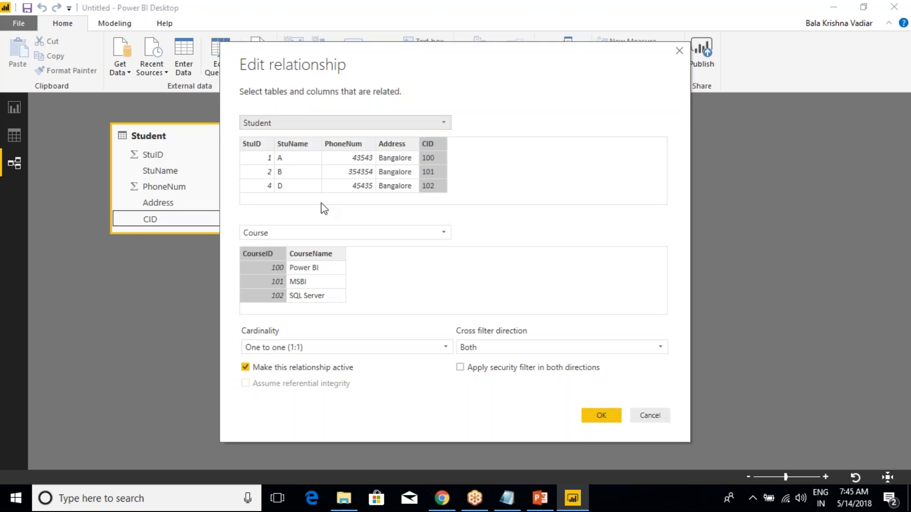
{"action": "left_click", "coordinate": [304, 350]}
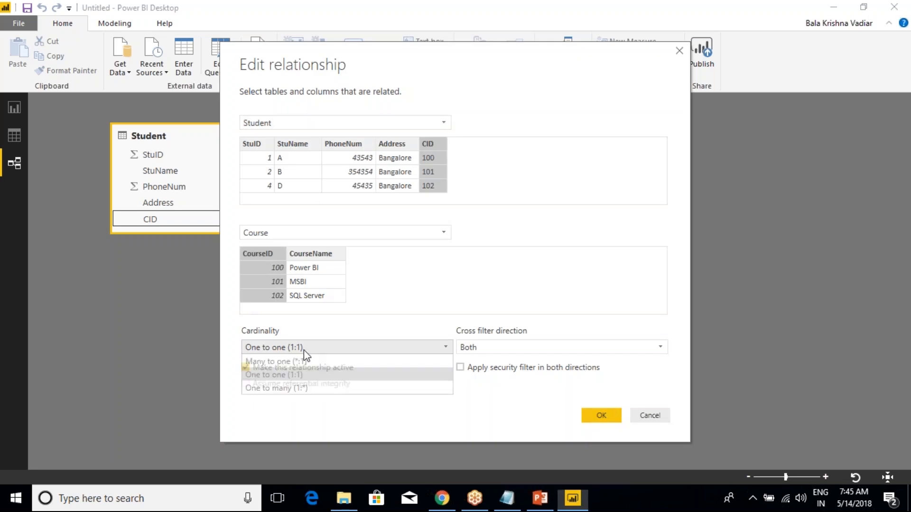
{"action": "left_click", "coordinate": [283, 377]}
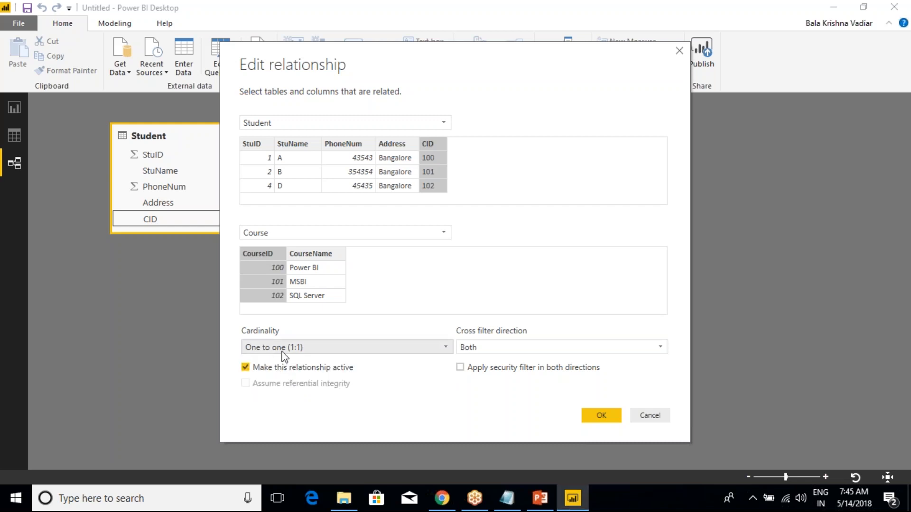
{"action": "left_click", "coordinate": [605, 422]}
Switch to the class notes in Notepad and highlight the Data Modelling, No Relationship and How to Create Relationship topics for recap
{"action": "mouse_move", "coordinate": [454, 488]}
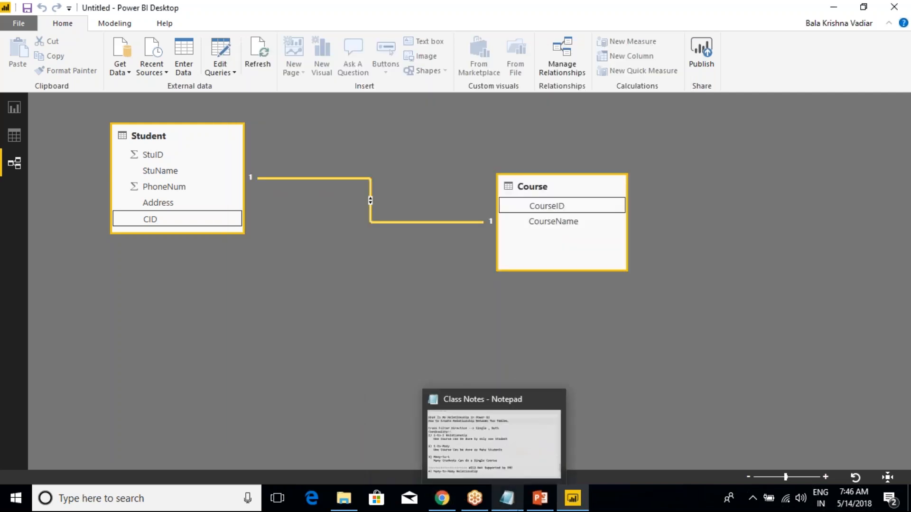
{"action": "left_click", "coordinate": [506, 498]}
{"action": "scroll", "coordinate": [261, 289], "scroll_direction": "up", "scroll_amount": 4}
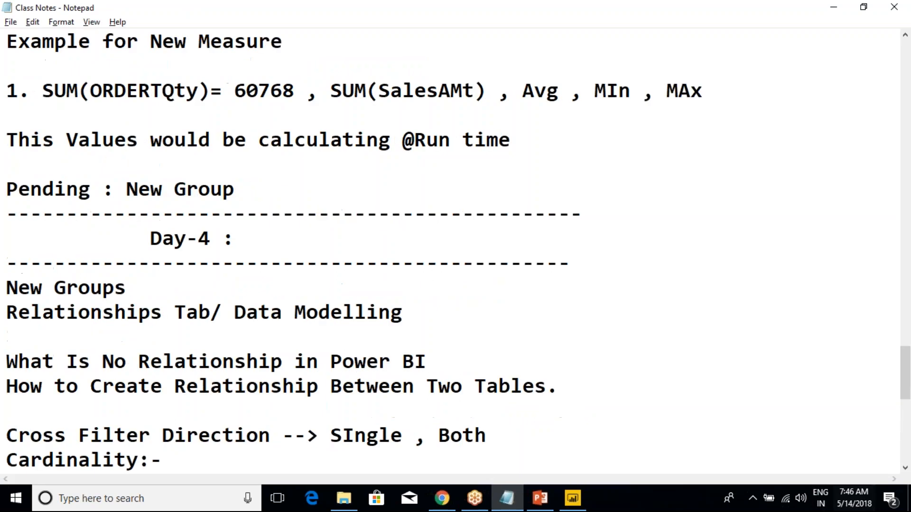
{"action": "left_click_drag", "start_coordinate": [420, 312], "coordinate": [228, 313]}
{"action": "scroll", "coordinate": [227, 313], "scroll_direction": "down", "scroll_amount": 2}
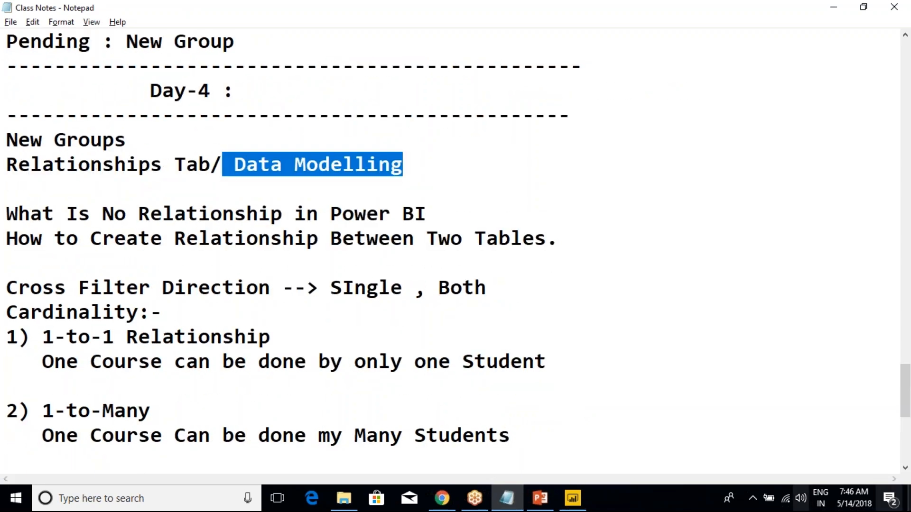
{"action": "scroll", "coordinate": [48, 158], "scroll_direction": "down", "scroll_amount": 1}
{"action": "left_click_drag", "start_coordinate": [114, 140], "coordinate": [285, 140]}
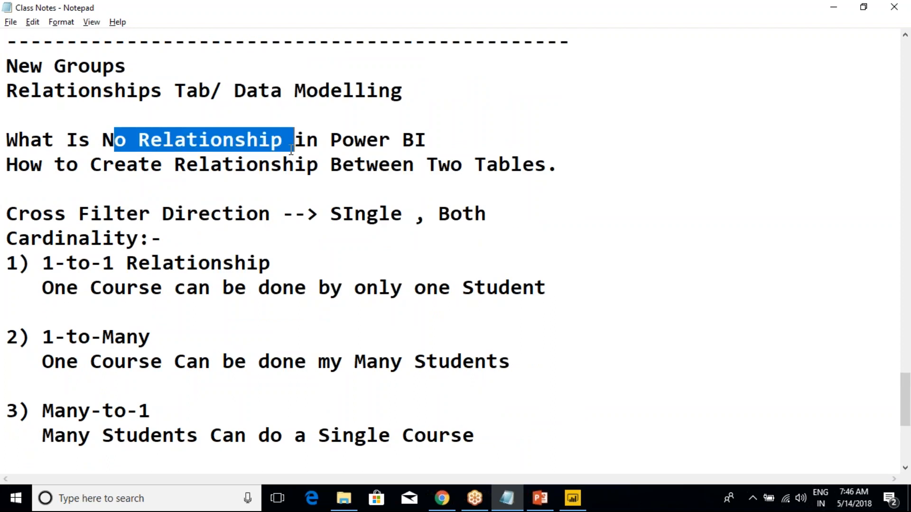
{"action": "left_click", "coordinate": [292, 161]}
{"action": "left_click_drag", "start_coordinate": [93, 167], "coordinate": [395, 198]}
{"action": "scroll", "coordinate": [179, 268], "scroll_direction": "down", "scroll_amount": 2}
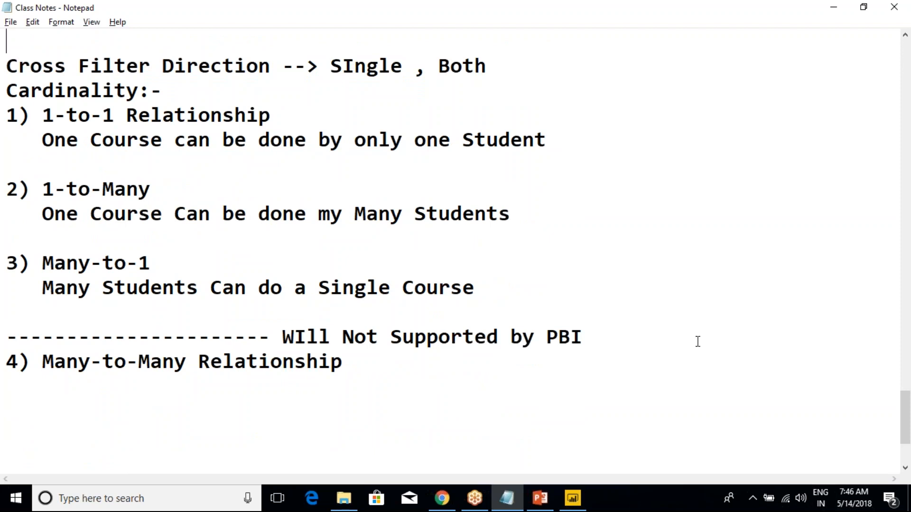
{"action": "left_click", "coordinate": [724, 381]}
Highlight the supported cardinality types in the notes, and the unsupported Many-to-Many Relationship entry
{"action": "left_click", "coordinate": [132, 184]}
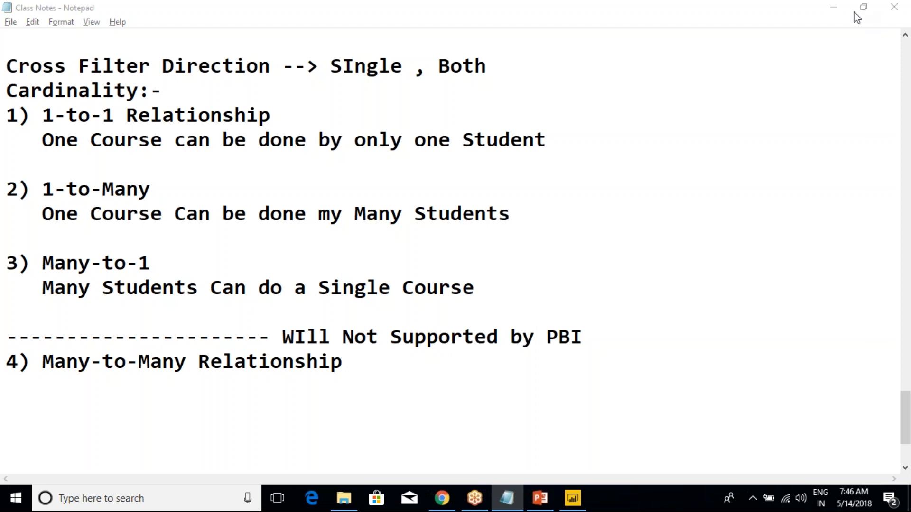
{"action": "left_click_drag", "start_coordinate": [10, 115], "coordinate": [267, 287]}
{"action": "left_click", "coordinate": [267, 288]}
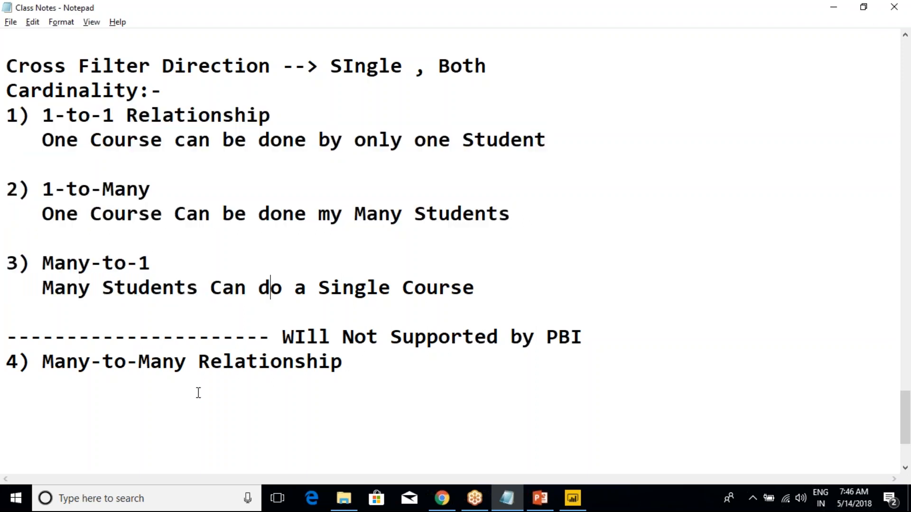
{"action": "left_click", "coordinate": [351, 364]}
{"action": "left_click_drag", "start_coordinate": [350, 364], "coordinate": [7, 364]}
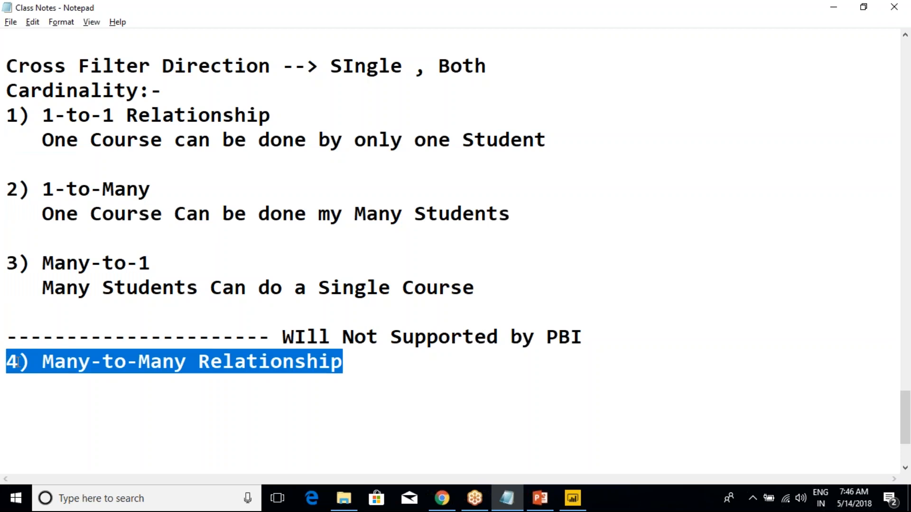
{"action": "left_click", "coordinate": [101, 365]}
{"action": "left_click_drag", "start_coordinate": [387, 374], "coordinate": [7, 361]}
{"action": "left_click", "coordinate": [152, 360]}
Switch to Power BI and go through its data, report and relationship views, finishing on the report page
{"action": "key", "text": "alt+Tab"}
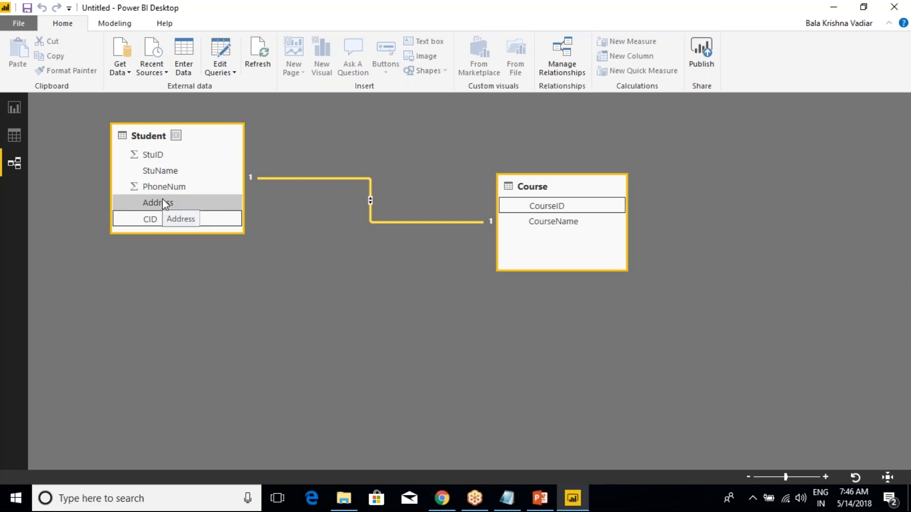
{"action": "left_click", "coordinate": [16, 136]}
{"action": "left_click", "coordinate": [15, 107]}
{"action": "left_click", "coordinate": [15, 135]}
{"action": "left_click", "coordinate": [15, 163]}
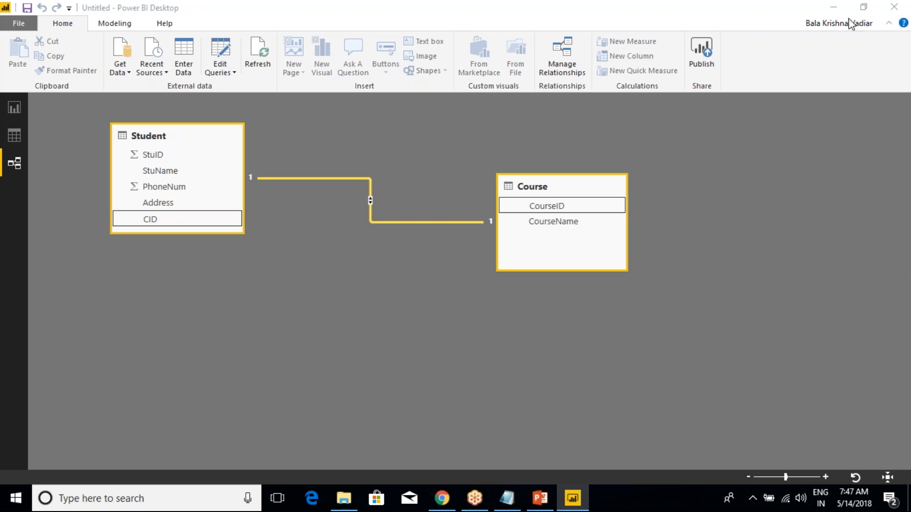
{"action": "left_click", "coordinate": [303, 322]}
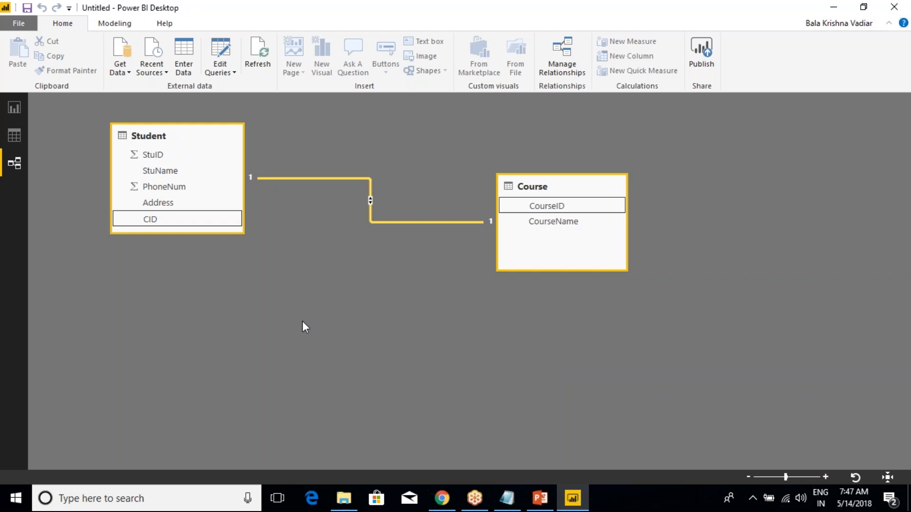
{"action": "left_click", "coordinate": [14, 138]}
{"action": "left_click", "coordinate": [16, 108]}
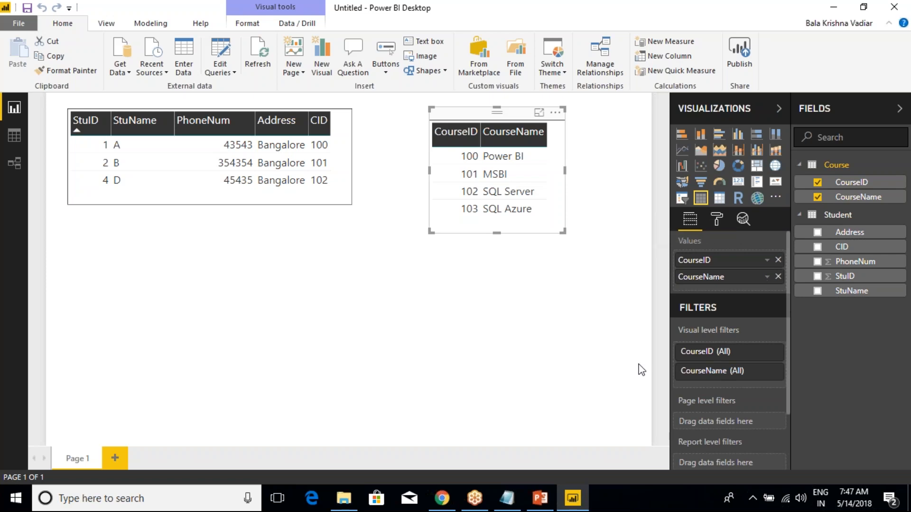
Annotate the screen with a red rectangle around the Visualizations gallery and marks on individual chart types
{"action": "key", "text": "ctrl+2"}
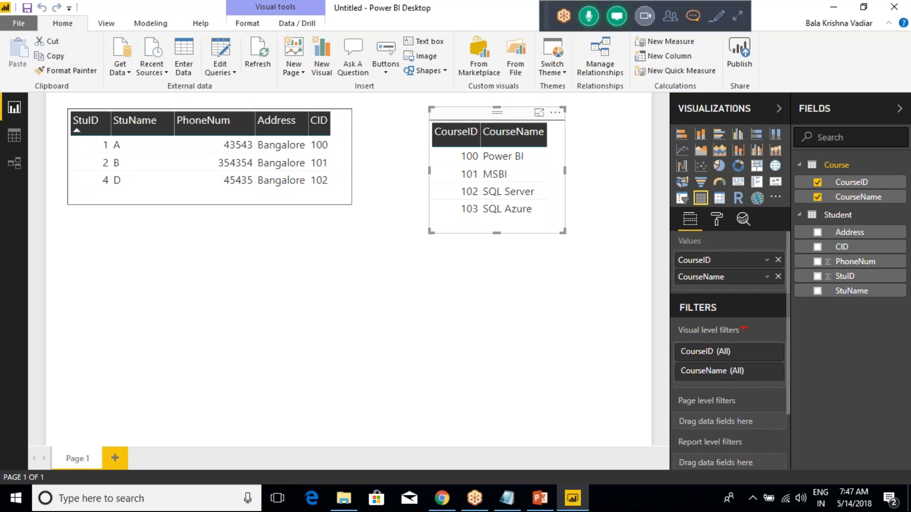
{"action": "mouse_move", "coordinate": [662, 91]}
{"action": "left_mouse_down"}
{"action": "mouse_move", "coordinate": [687, 105]}
{"action": "mouse_move", "coordinate": [764, 202]}
{"action": "mouse_move", "coordinate": [786, 210]}
{"action": "left_mouse_up"}
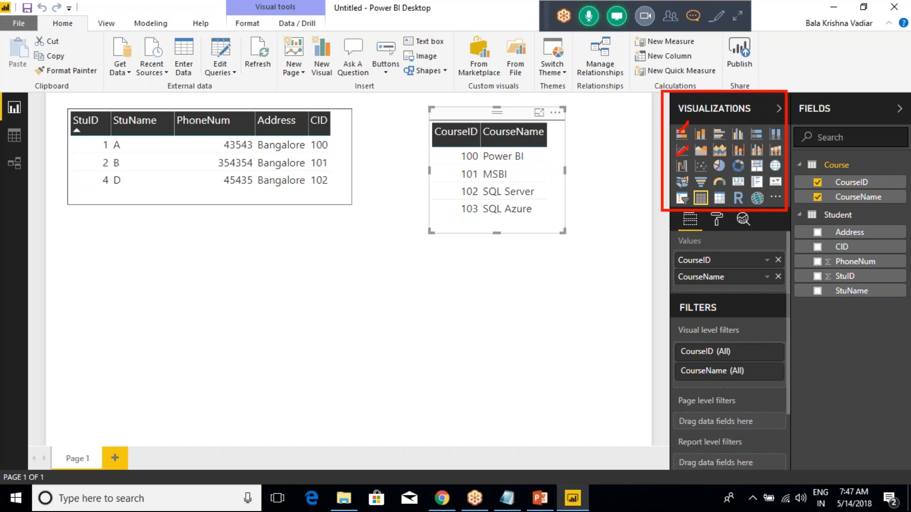
{"action": "left_click_drag", "start_coordinate": [718, 167], "coordinate": [726, 152]}
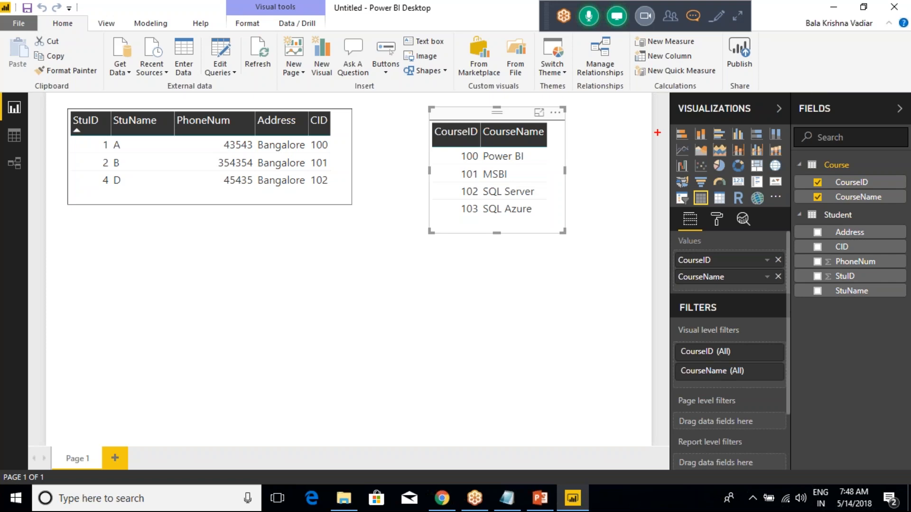
Outline the Visualizations gallery with a red annotation rectangle, mark the chart types inside it, and clear the markings
{"action": "mouse_move", "coordinate": [658, 114]}
{"action": "left_mouse_down"}
{"action": "mouse_move", "coordinate": [705, 137]}
{"action": "mouse_move", "coordinate": [789, 219]}
{"action": "left_mouse_up"}
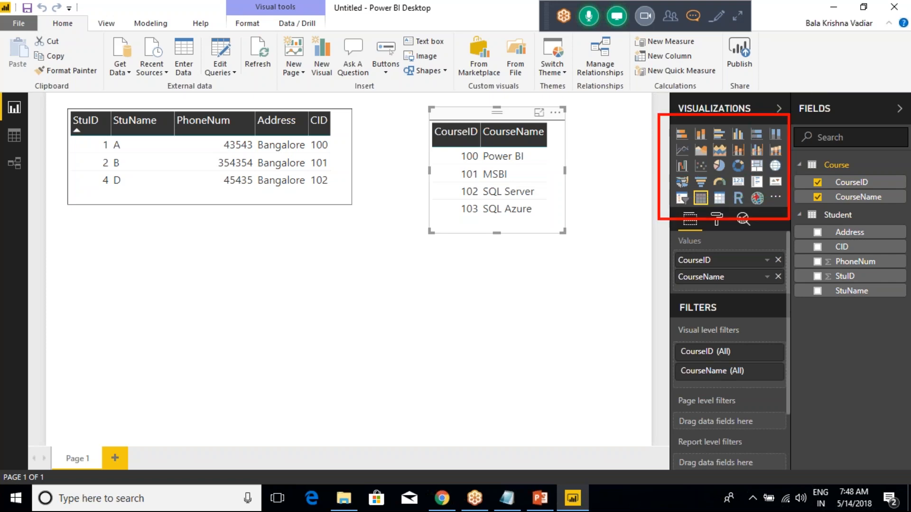
{"action": "mouse_move", "coordinate": [679, 138]}
{"action": "left_mouse_down"}
{"action": "mouse_move", "coordinate": [698, 117]}
{"action": "mouse_move", "coordinate": [742, 125]}
{"action": "left_mouse_up"}
{"action": "key", "text": "Escape"}
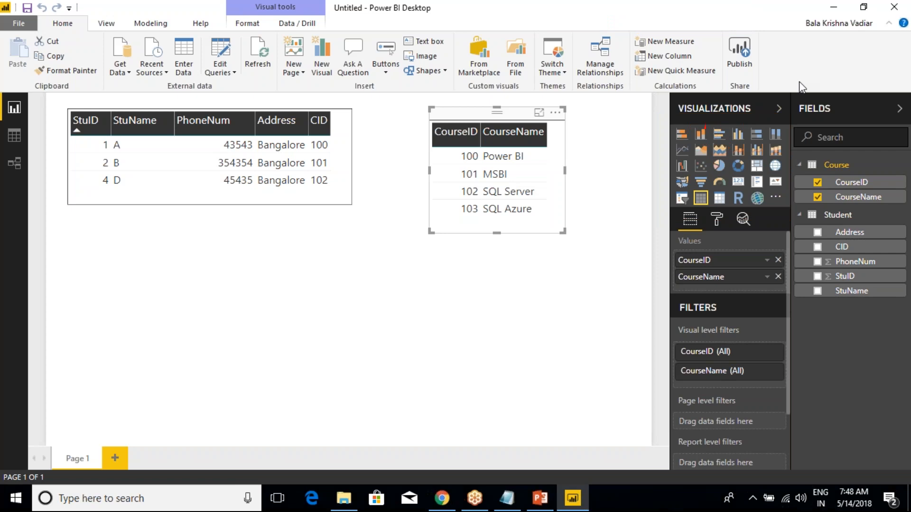
{"action": "key", "text": "ctrl+2"}
{"action": "left_click_drag", "start_coordinate": [658, 112], "coordinate": [773, 215]}
{"action": "key", "text": "Escape"}
Switch to the class notes in Notepad and add the lines "Discussion of All Visualizations" and "Edit Quesries" below the Many-to-Many Relationship entry
{"action": "left_click", "coordinate": [507, 498]}
{"action": "scroll", "coordinate": [400, 377], "scroll_direction": "down", "scroll_amount": 2}
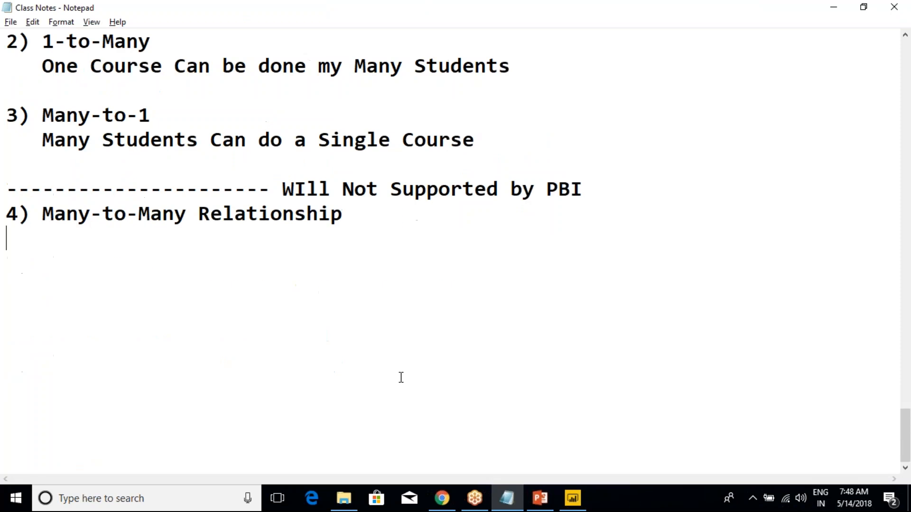
{"action": "key", "text": "Return"}
{"action": "key", "text": "Return"}
{"action": "type", "text": "Discussion"}
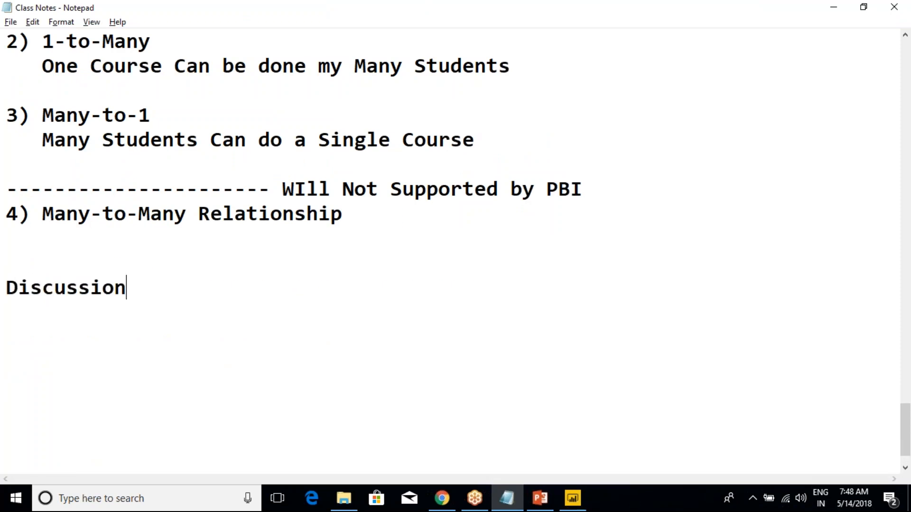
{"action": "type", "text": " of All Vis"}
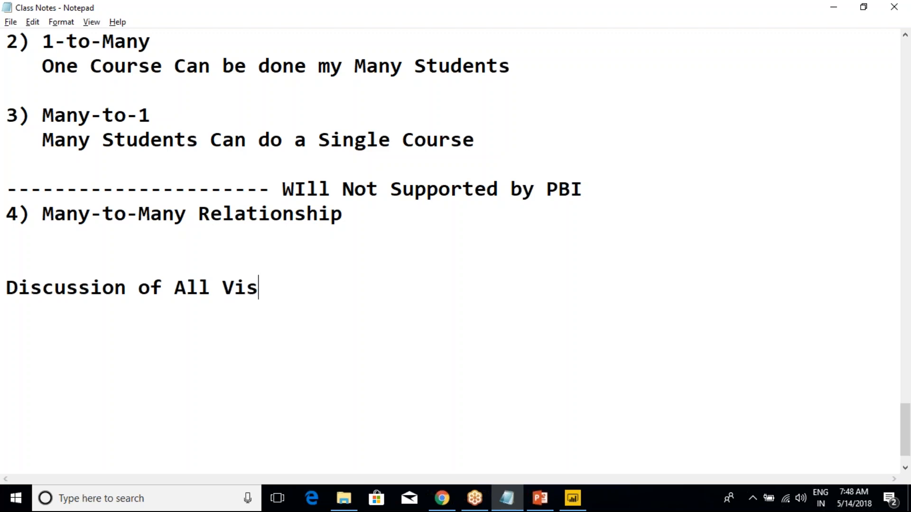
{"action": "type", "text": "uali"}
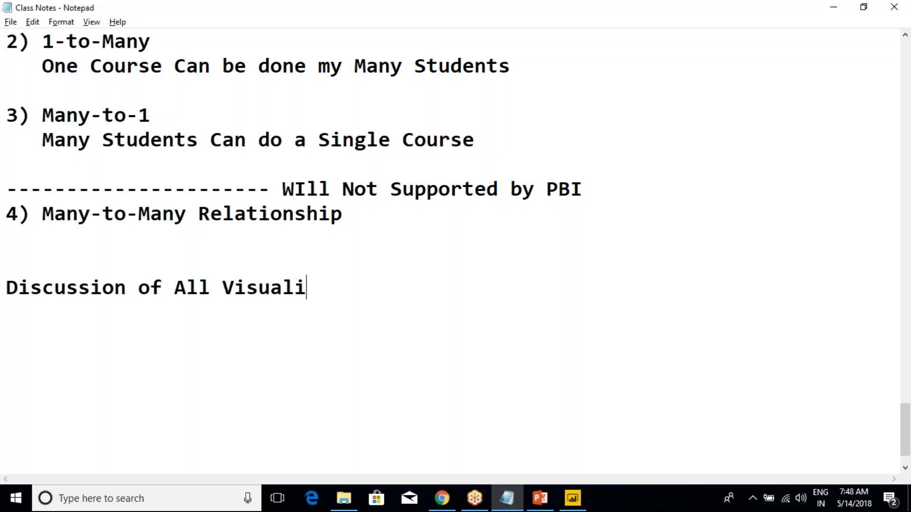
{"action": "type", "text": "zations"}
{"action": "key", "text": "Return"}
{"action": "type", "text": "Edit "}
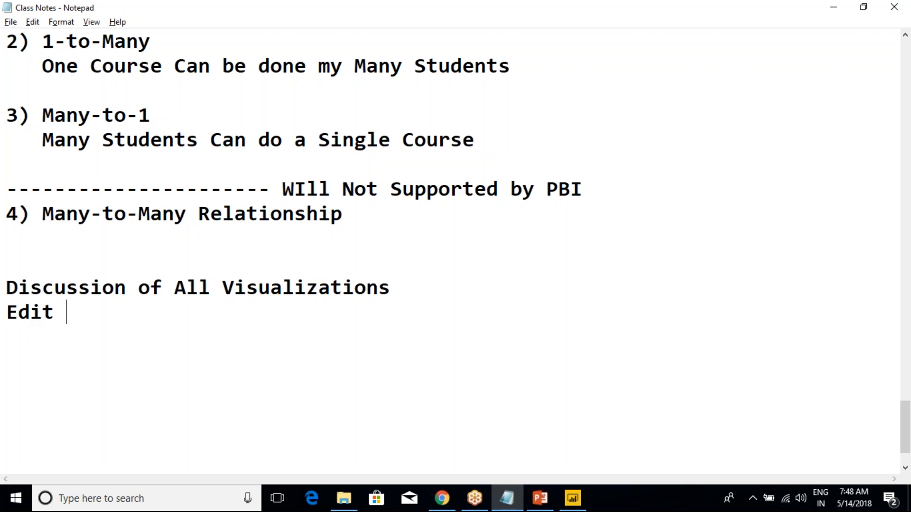
{"action": "type", "text": "Quesries"}
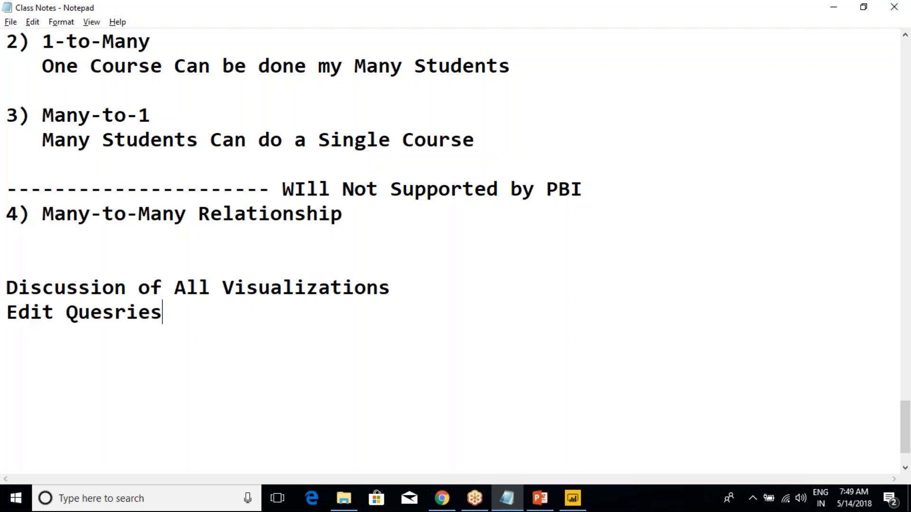
Insert the line "We need to Discuss all Menus" above the Discussion of All Visualizations line
{"action": "left_click", "coordinate": [97, 262]}
{"action": "key", "text": "Return"}
{"action": "type", "text": "A"}
{"action": "key", "text": "BackSpace"}
{"action": "type", "text": "We wn"}
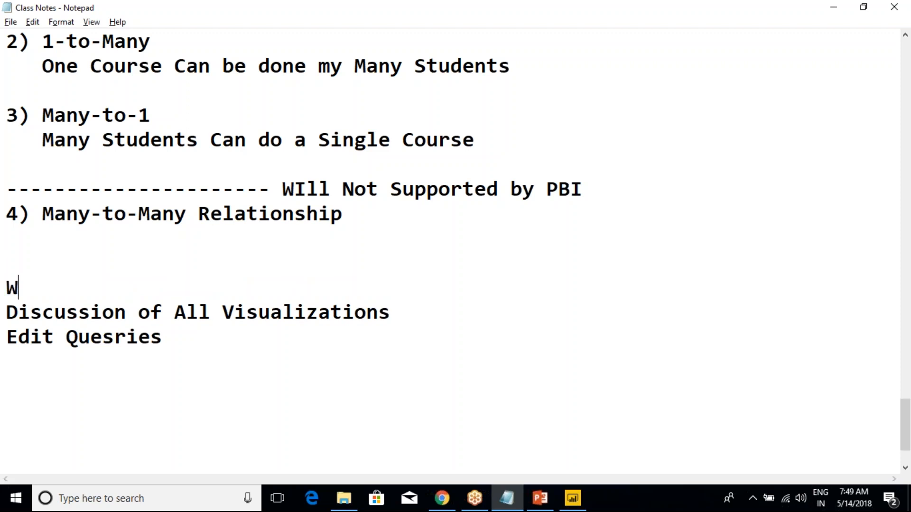
{"action": "key", "text": "BackSpace"}
{"action": "key", "text": "BackSpace"}
{"action": "type", "text": "need to D"}
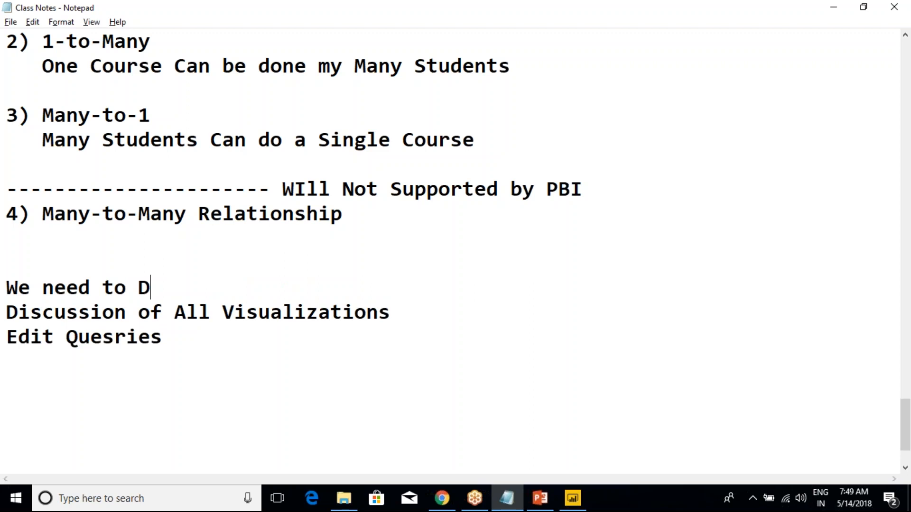
{"action": "type", "text": "iscuss"}
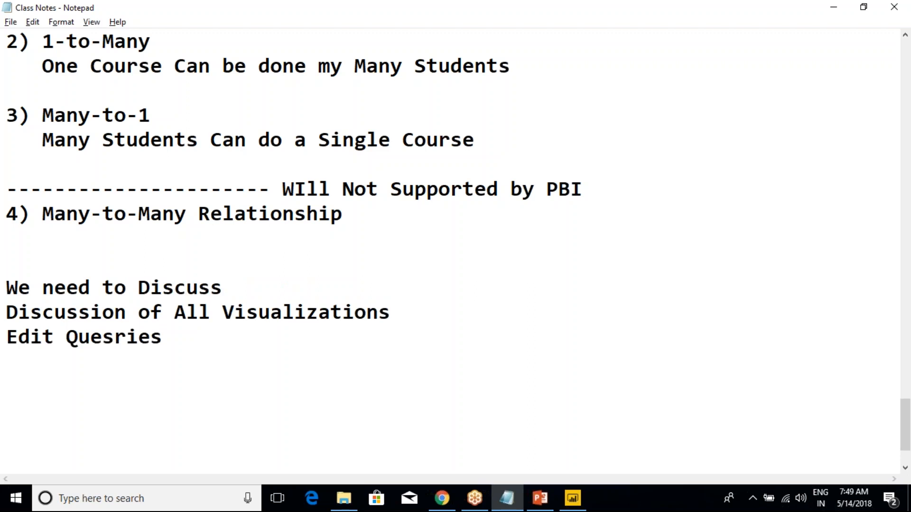
{"action": "type", "text": " all Tabl"}
{"action": "key", "text": "BackSpace"}
{"action": "key", "text": "BackSpace"}
{"action": "key", "text": "BackSpace"}
{"action": "key", "text": "BackSpace"}
{"action": "type", "text": "Menus"}
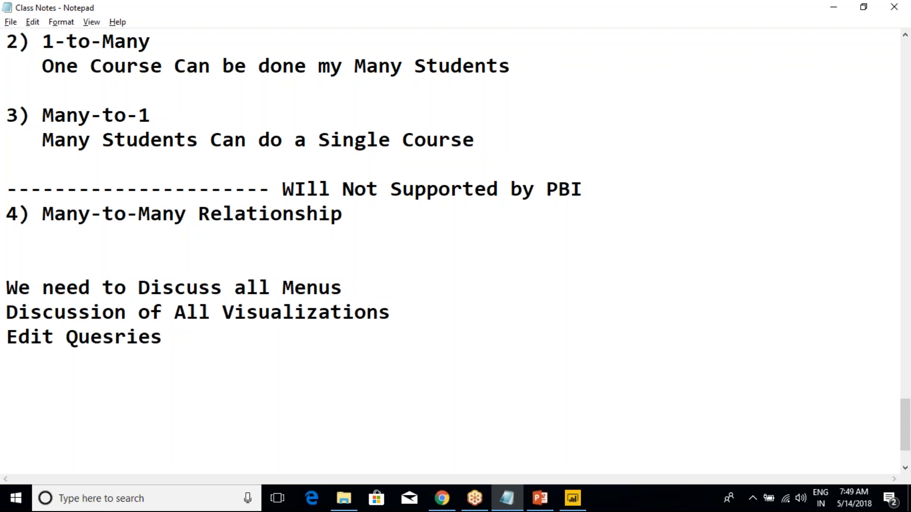
Extend the menus line with "......" at its end and "-----" at its beginning
{"action": "type", "text": "......"}
{"action": "key", "text": "Home"}
{"action": "type", "text": "-----"}
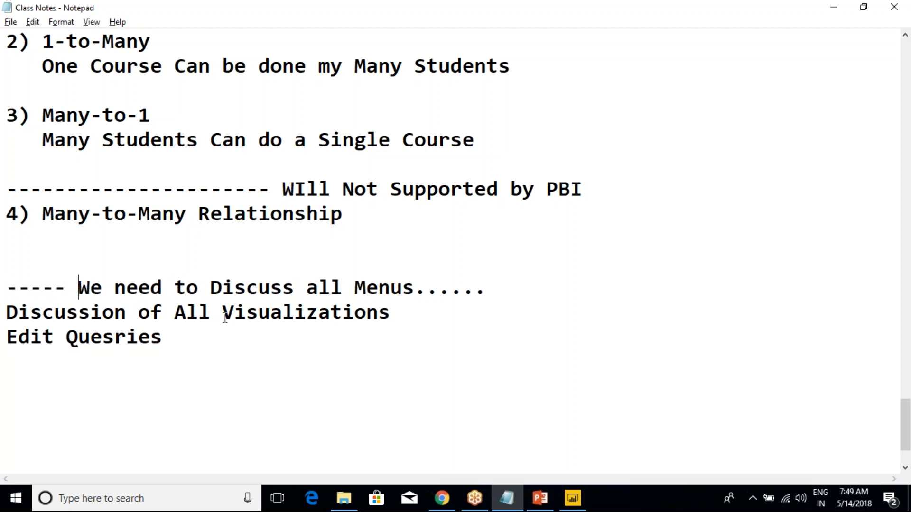
Switch to Power BI Desktop and save the report as Relationships in the Power BI New Batch(9th_May2018) folder
{"action": "key", "text": "alt+Tab"}
{"action": "left_click", "coordinate": [404, 249]}
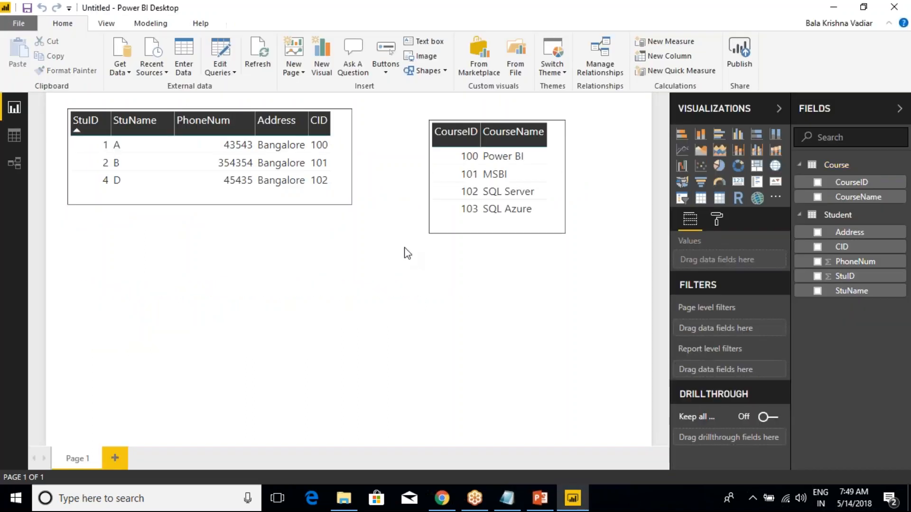
{"action": "key", "text": "ctrl+s"}
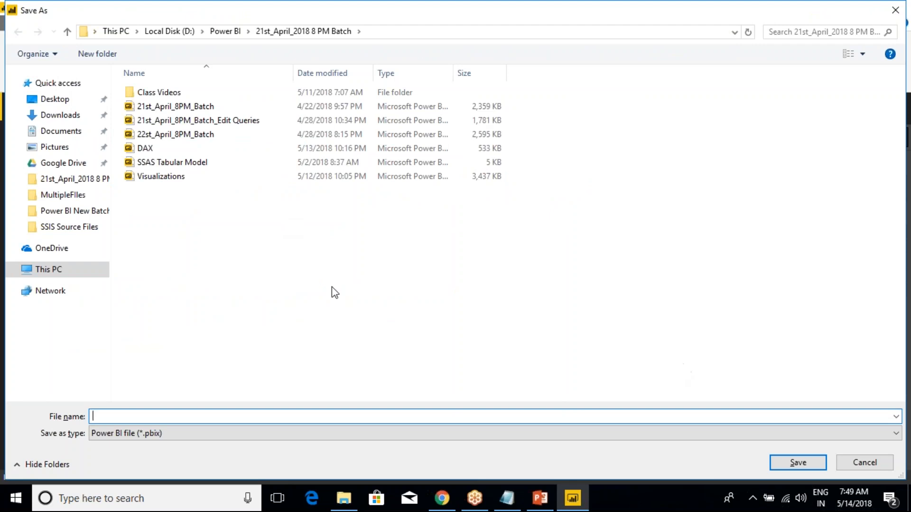
{"action": "left_click", "coordinate": [221, 32]}
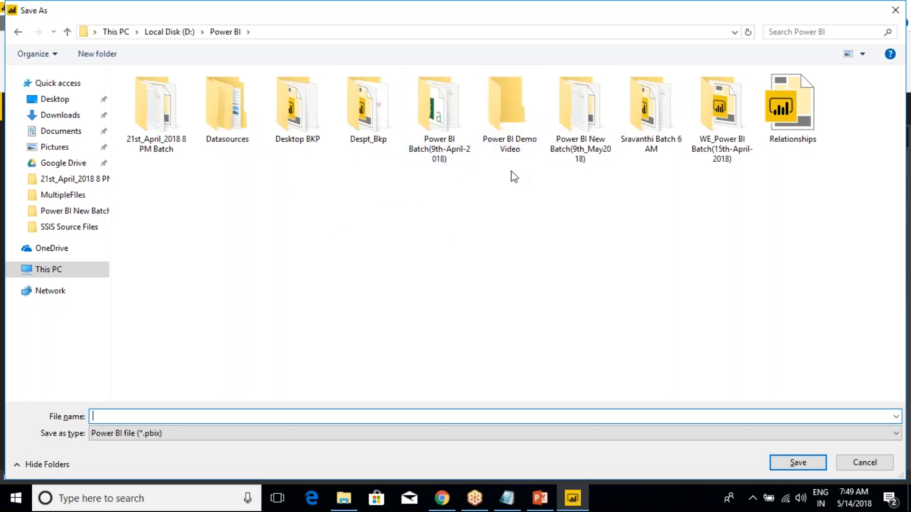
{"action": "double_click", "coordinate": [579, 133]}
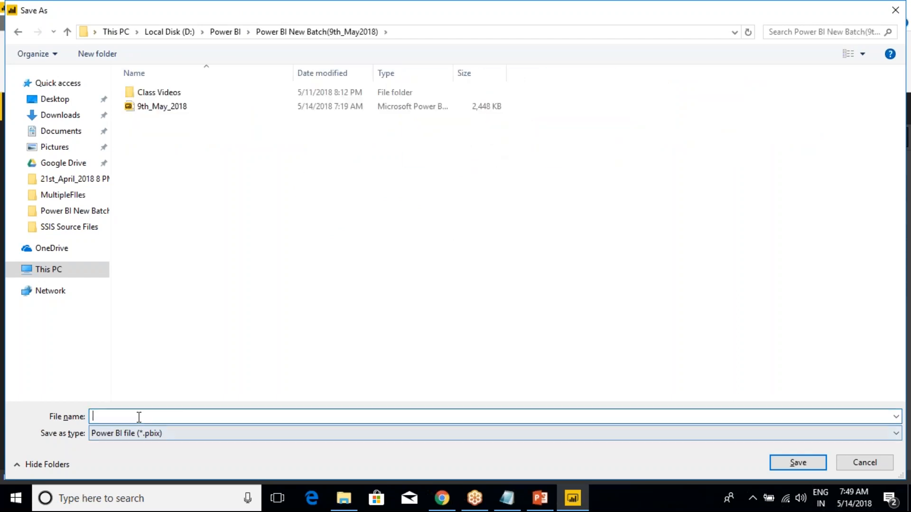
{"action": "type", "text": "Relationships"}
{"action": "left_click", "coordinate": [778, 465]}
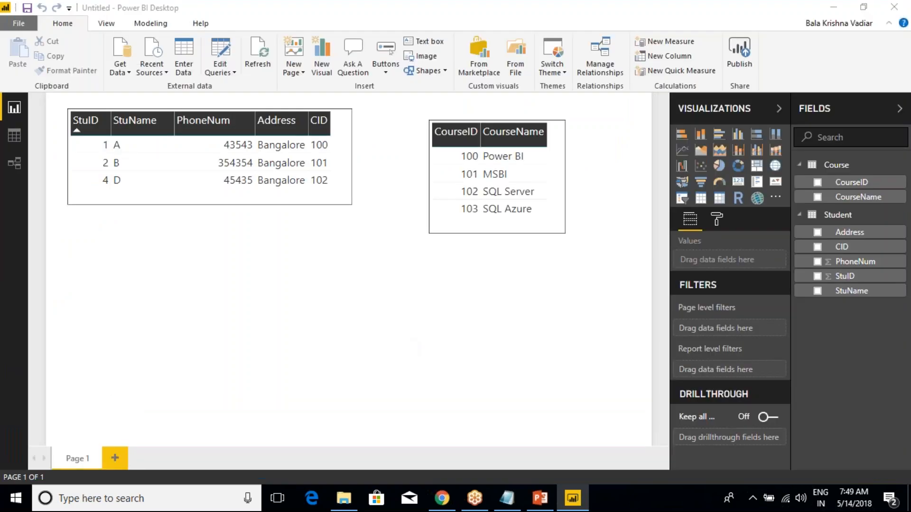
Close the Relationships report, open 9th_May_2018 from File Explorer, and select the SalesAmount card on Page 1
{"action": "left_click", "coordinate": [895, 7]}
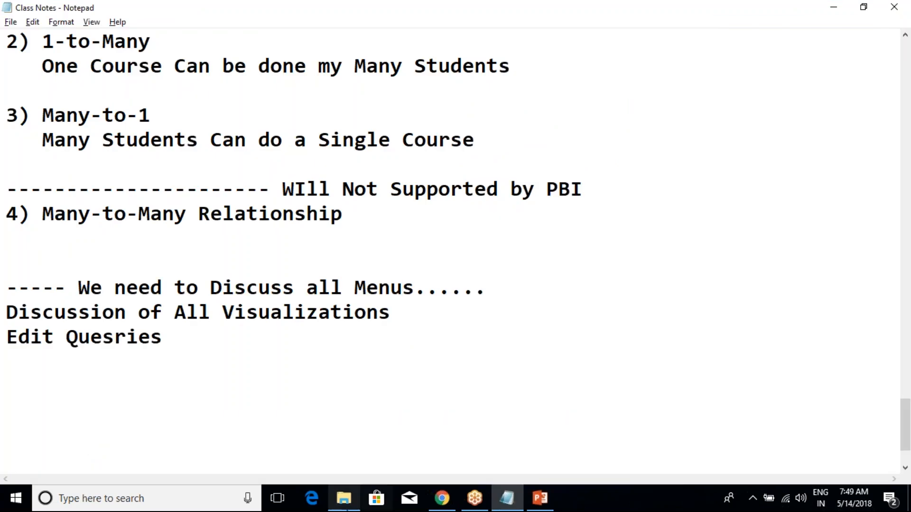
{"action": "left_click", "coordinate": [344, 498]}
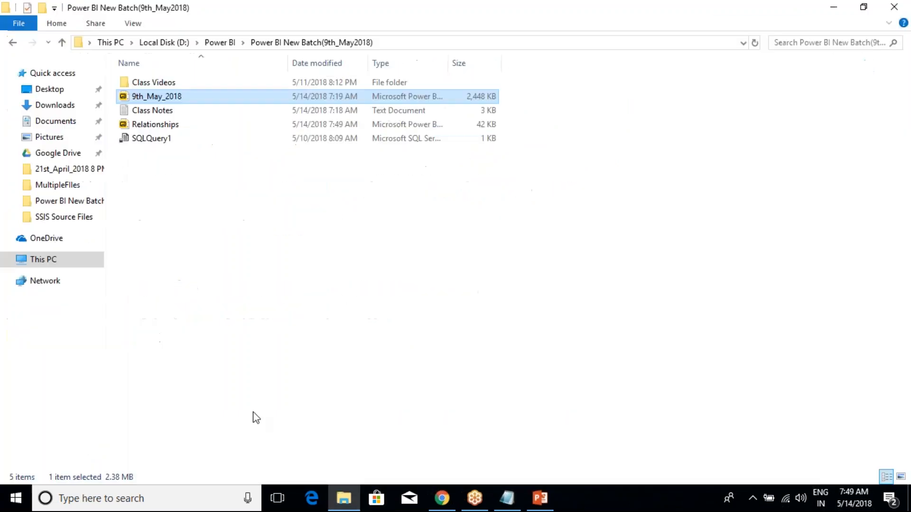
{"action": "right_click", "coordinate": [163, 95]}
{"action": "left_click", "coordinate": [193, 104]}
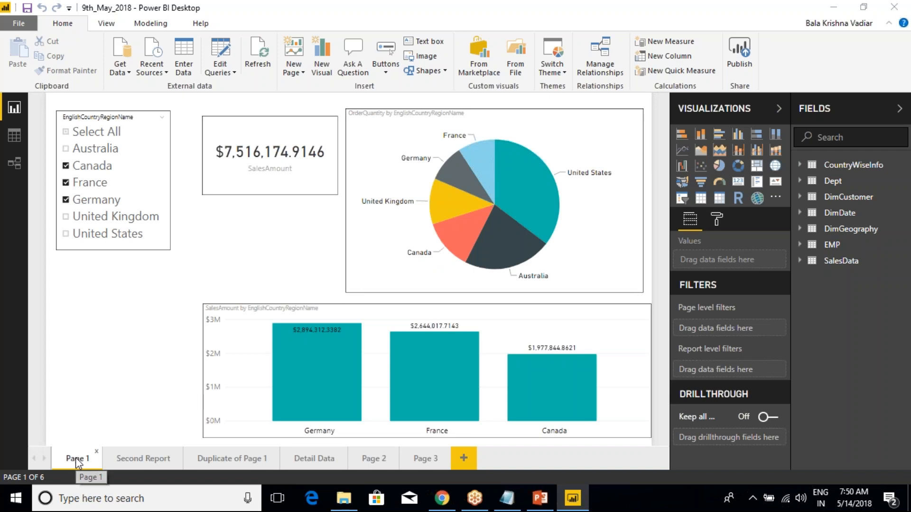
{"action": "key", "text": "ctrl+shift+p"}
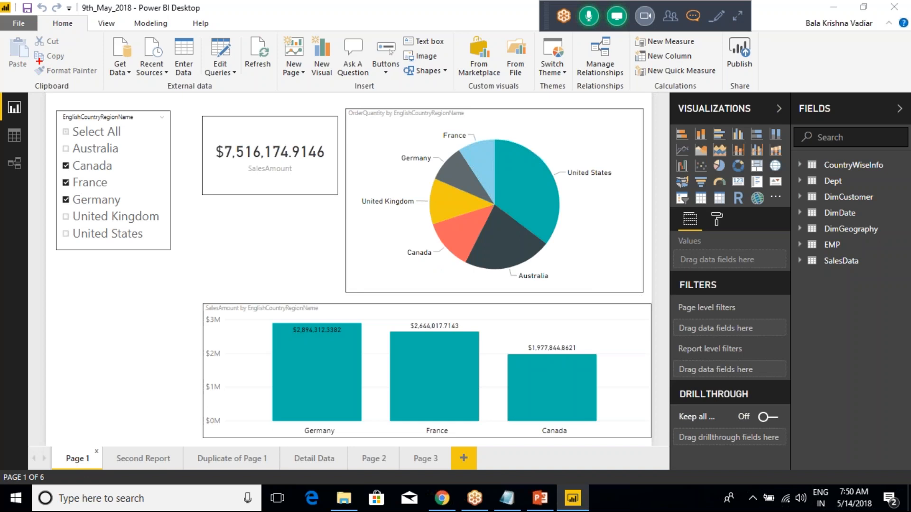
{"action": "left_click", "coordinate": [256, 145]}
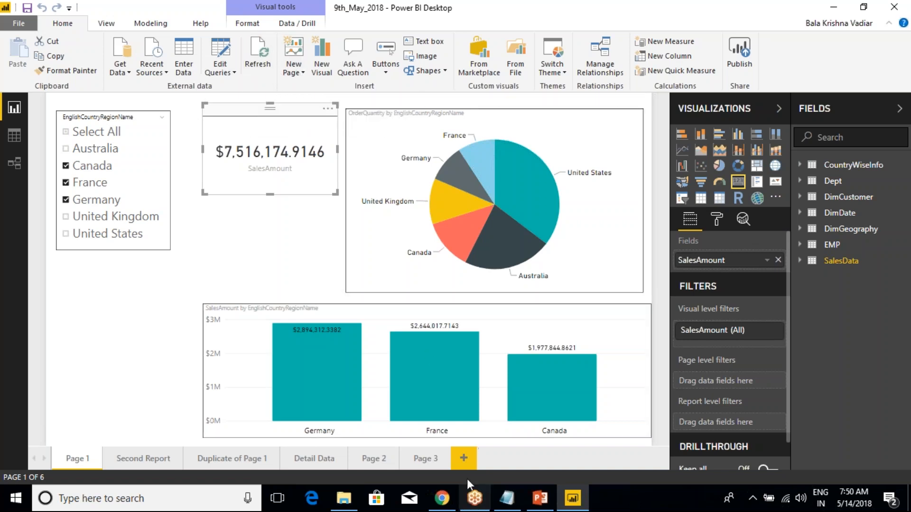
Add a new page at the end of the report and delete that page
{"action": "left_click", "coordinate": [467, 459]}
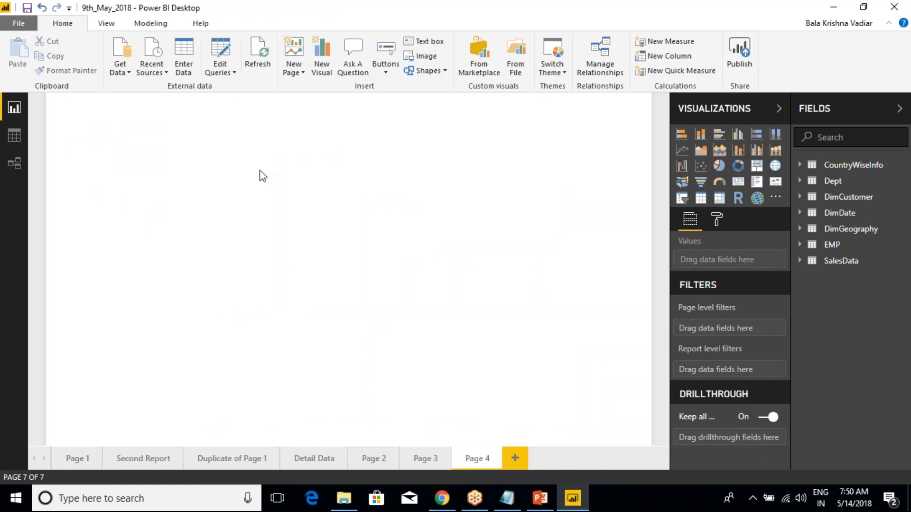
{"action": "right_click", "coordinate": [473, 458]}
{"action": "left_click", "coordinate": [499, 438]}
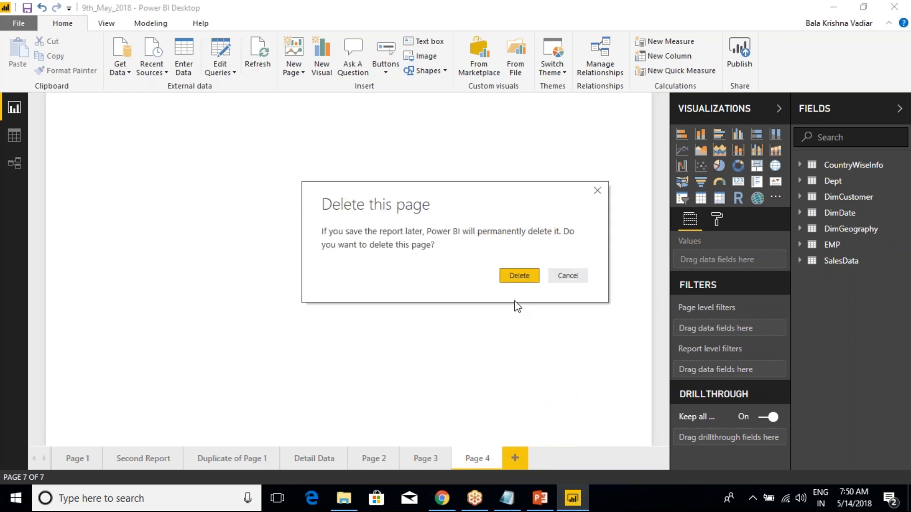
{"action": "left_click", "coordinate": [519, 277]}
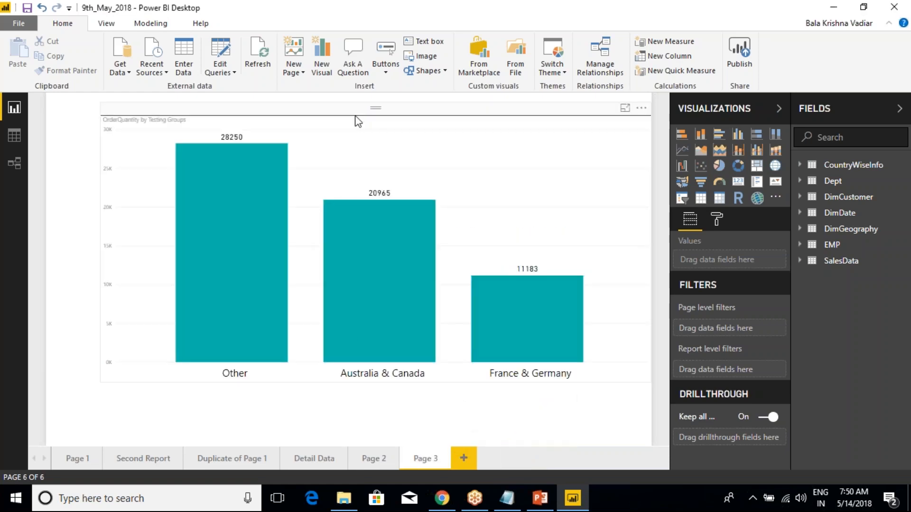
Insert a page with the Blank Page option of the New Page command and remove it again
{"action": "left_click", "coordinate": [299, 75]}
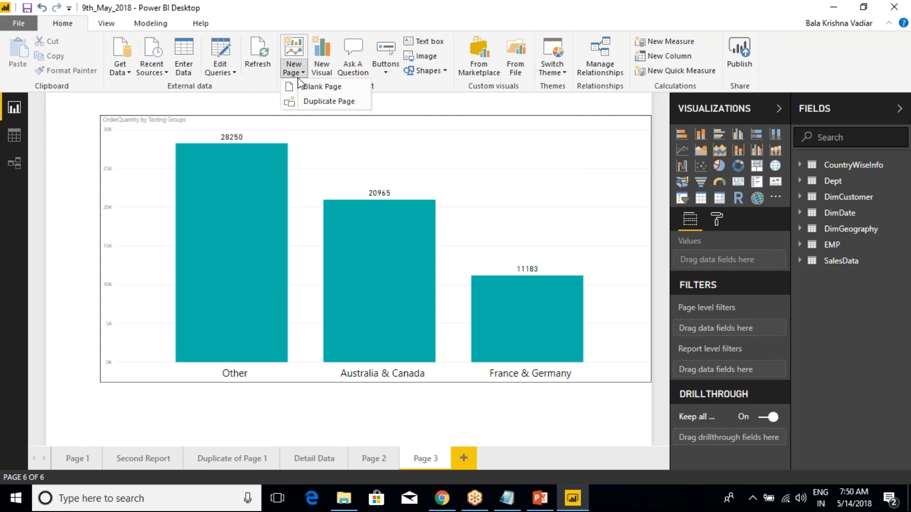
{"action": "left_click", "coordinate": [322, 88]}
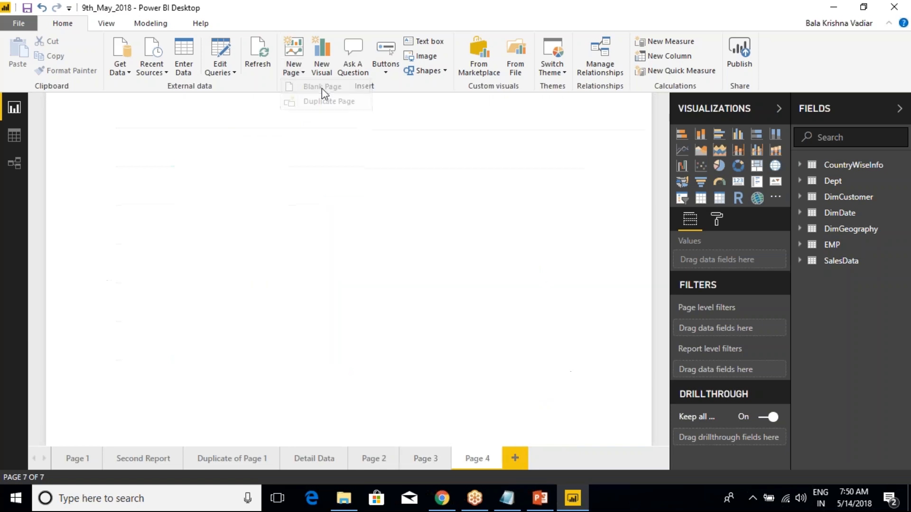
{"action": "left_click", "coordinate": [497, 451]}
{"action": "left_click", "coordinate": [526, 274]}
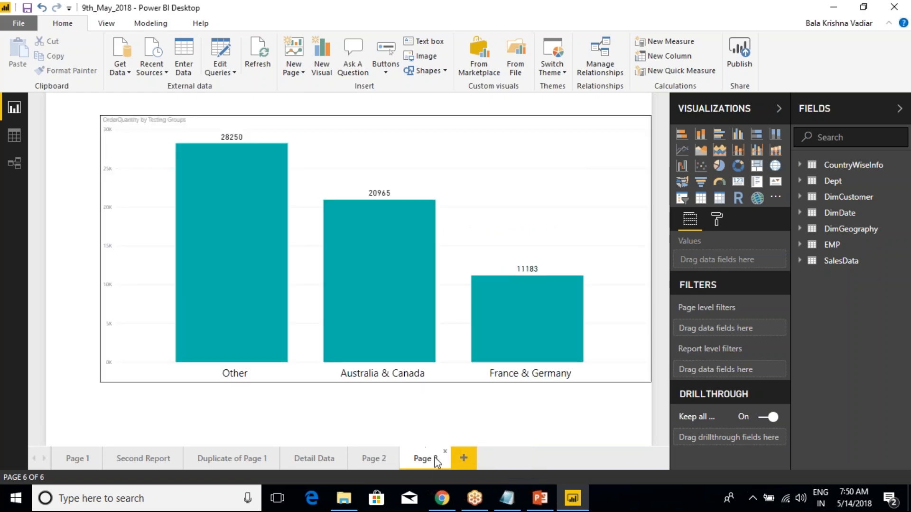
Duplicate Page 3 with the Duplicate Page option and delete the copy
{"action": "left_click", "coordinate": [293, 71]}
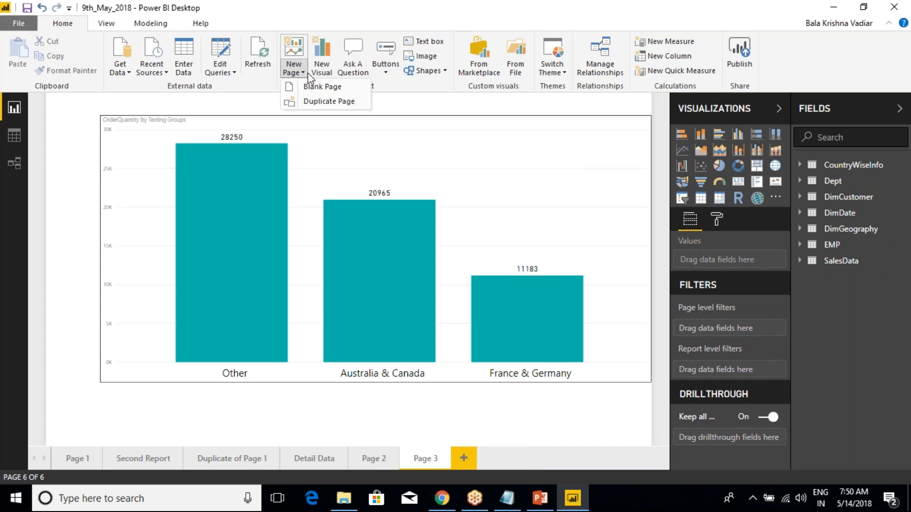
{"action": "left_click", "coordinate": [316, 103]}
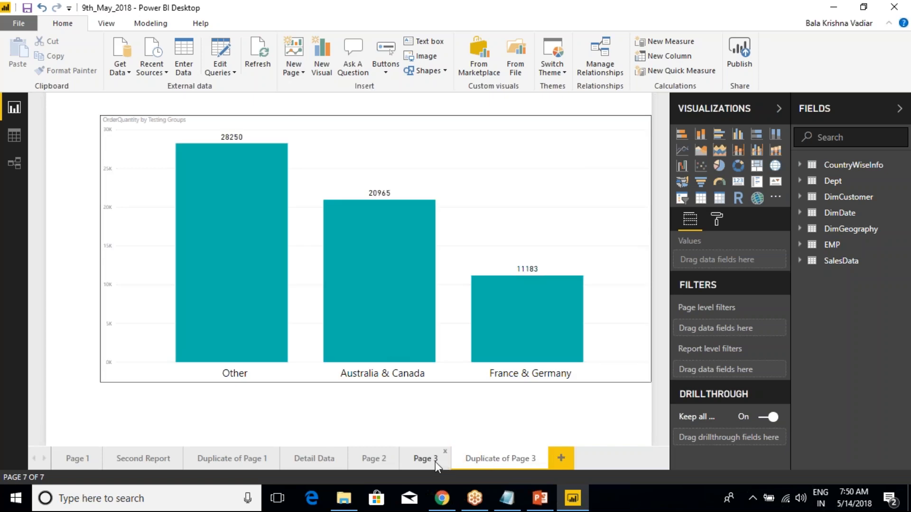
{"action": "left_click", "coordinate": [542, 452]}
{"action": "left_click", "coordinate": [513, 275]}
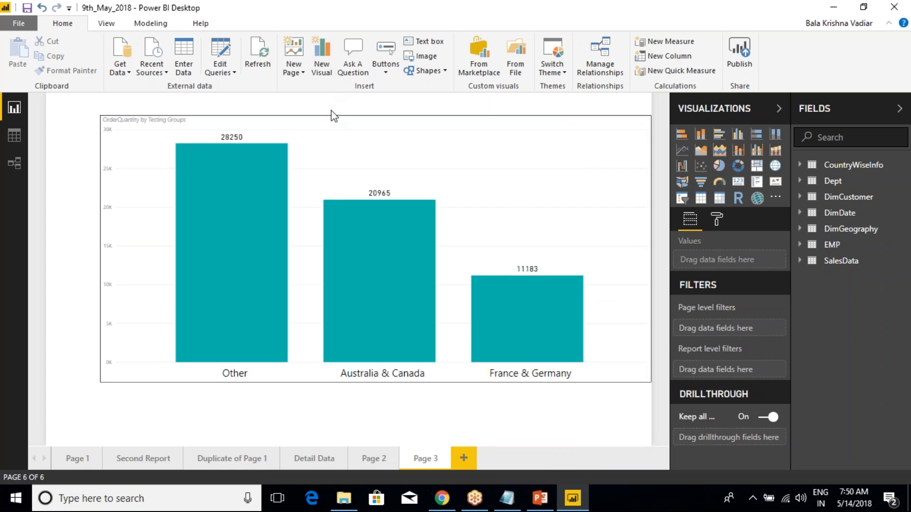
Add a new report page, insert a new visual on it, and change the visual to a pie chart
{"action": "left_click", "coordinate": [461, 458]}
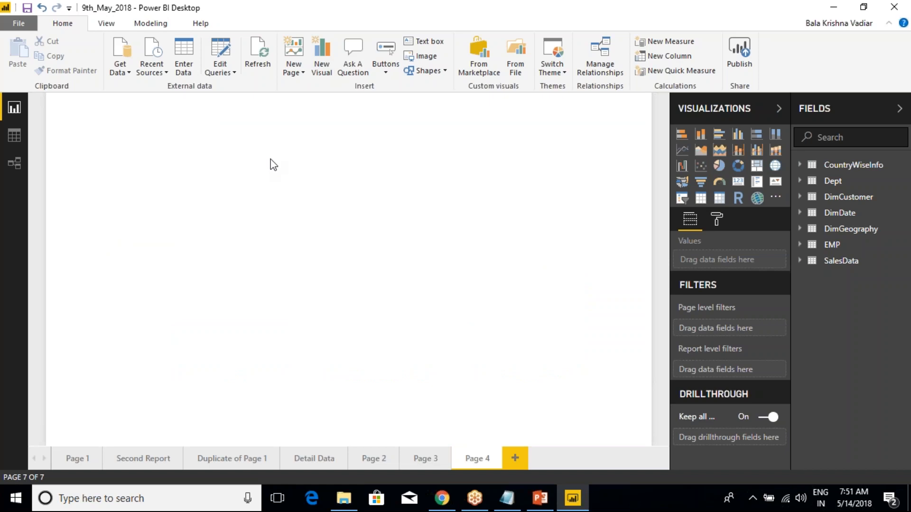
{"action": "left_click", "coordinate": [325, 72]}
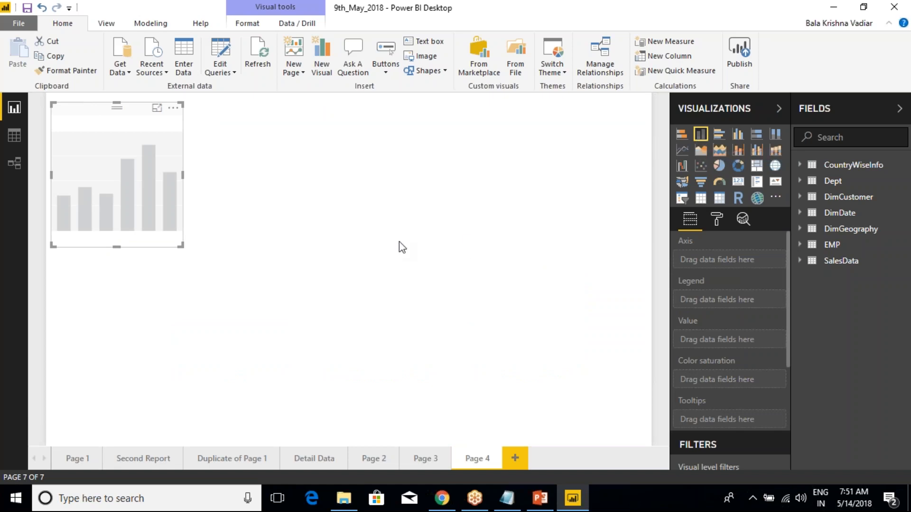
{"action": "left_click", "coordinate": [719, 165]}
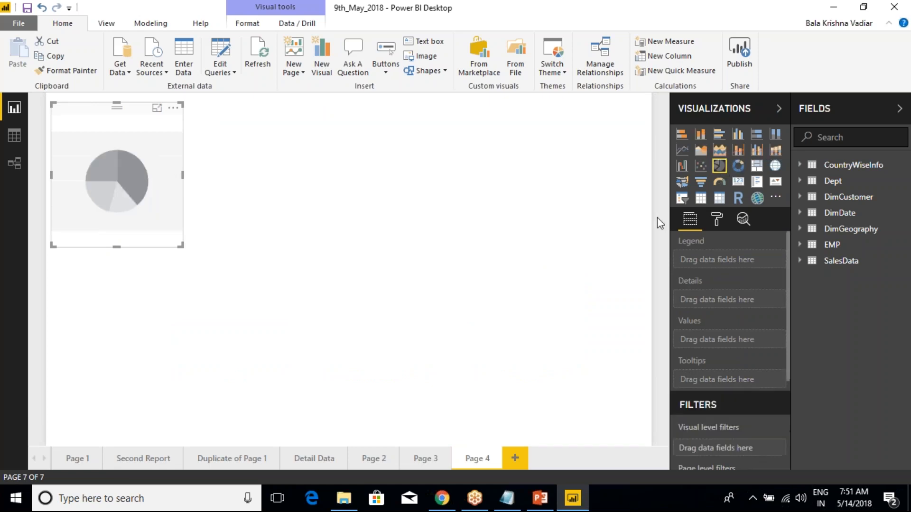
Switch the pie chart on Page 4 to a slicer and a filled map, and remove the visual from the page
{"action": "left_click", "coordinate": [682, 198]}
{"action": "left_click", "coordinate": [682, 182]}
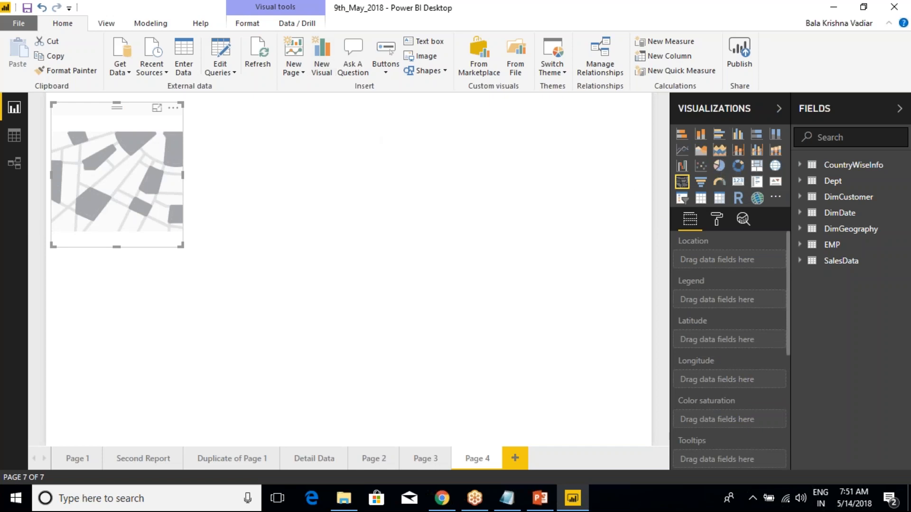
{"action": "left_click", "coordinate": [173, 107]}
{"action": "left_click", "coordinate": [204, 124]}
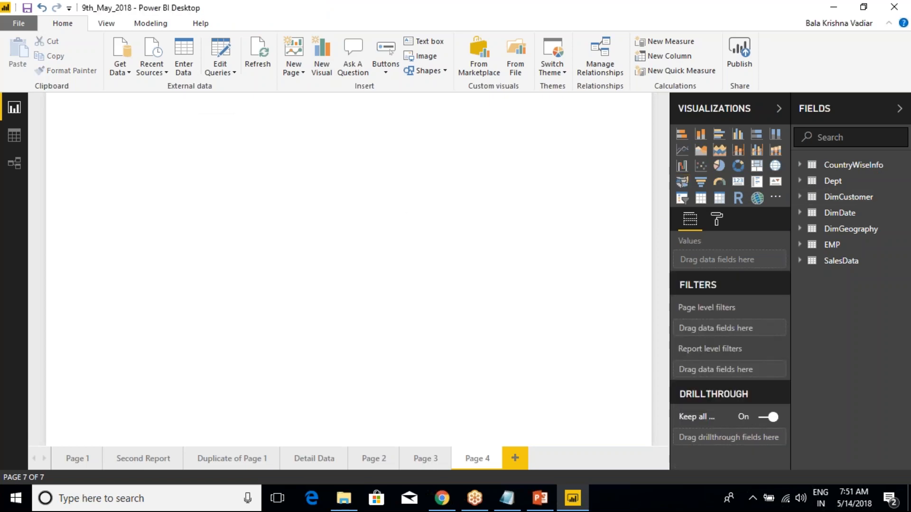
Insert a treemap on Page 4, change it to a pie chart, and remove it
{"action": "left_click", "coordinate": [751, 171]}
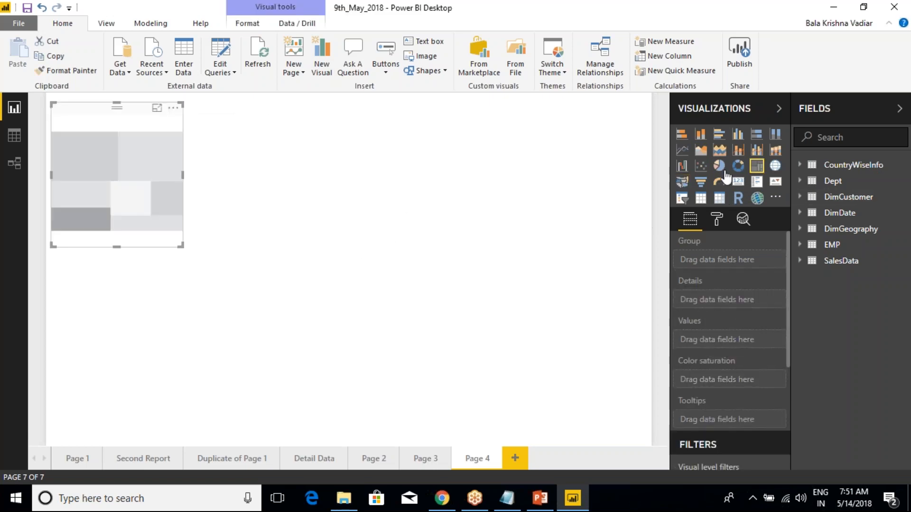
{"action": "left_click", "coordinate": [720, 166]}
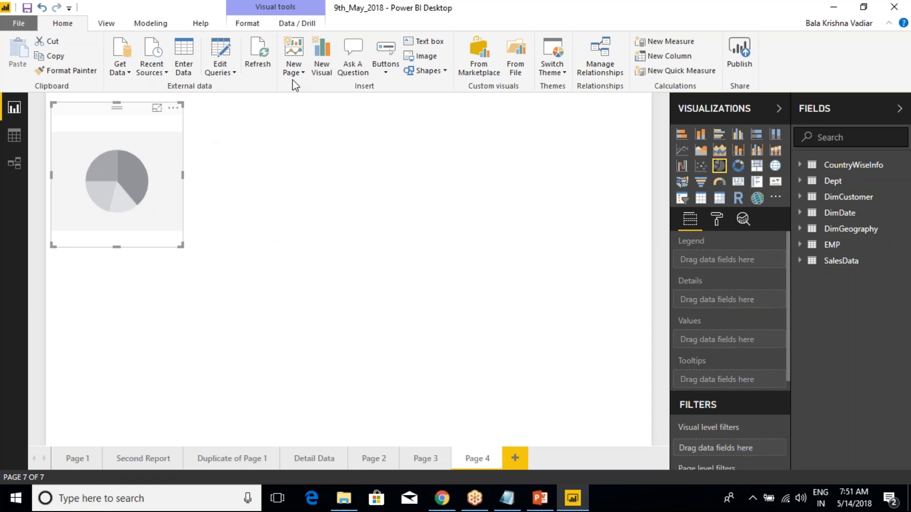
{"action": "left_click", "coordinate": [173, 108]}
{"action": "left_click", "coordinate": [204, 125]}
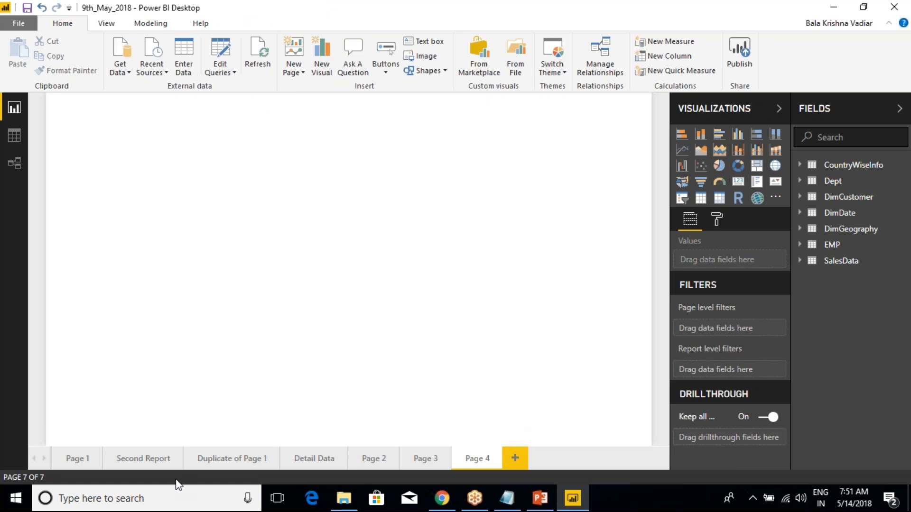
On Page 1, move the country slicer, SalesAmount card and pie chart down to free space for an Ask A Question visual
{"action": "left_click", "coordinate": [75, 458]}
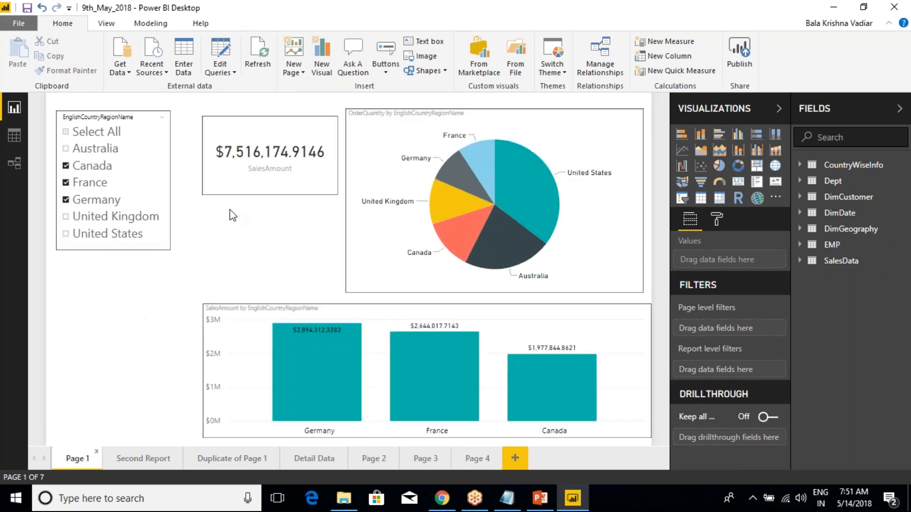
{"action": "left_click", "coordinate": [353, 56]}
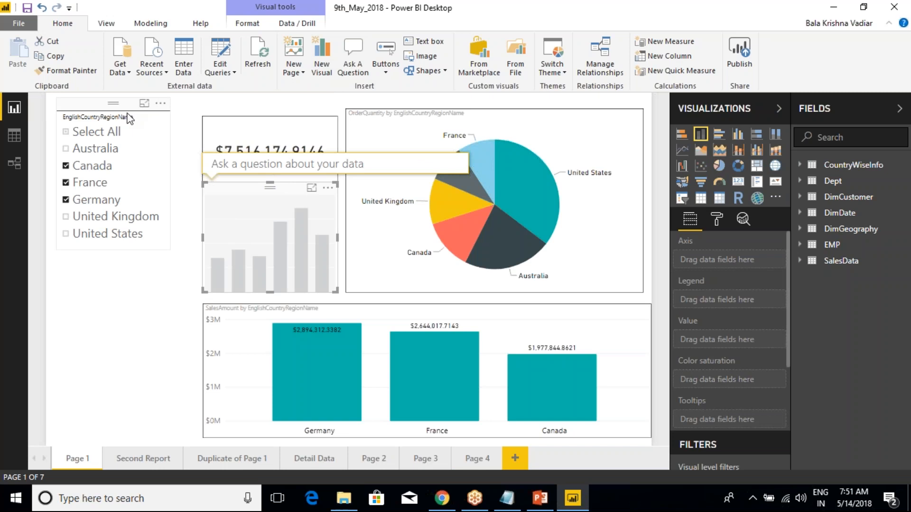
{"action": "left_click_drag", "start_coordinate": [128, 108], "coordinate": [127, 134]}
{"action": "left_click_drag", "start_coordinate": [257, 112], "coordinate": [253, 147]}
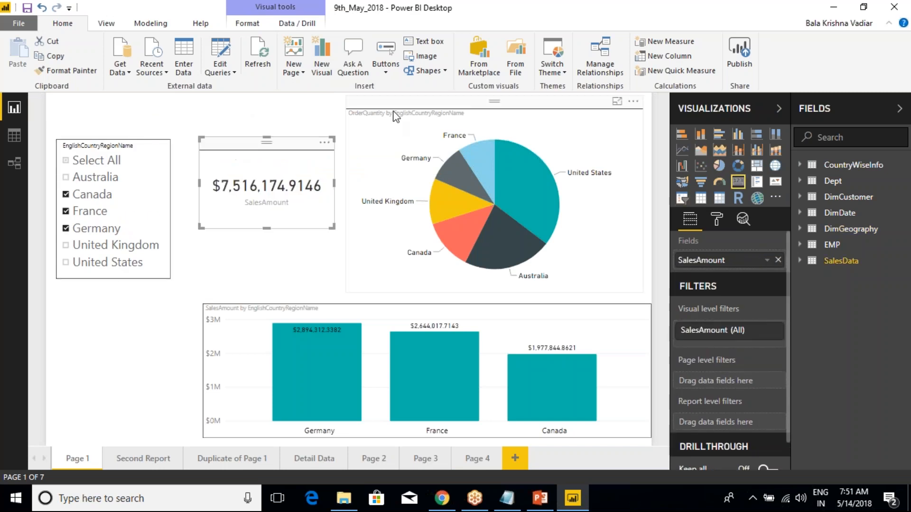
{"action": "left_click_drag", "start_coordinate": [400, 102], "coordinate": [402, 136]}
{"action": "left_click", "coordinate": [294, 258]}
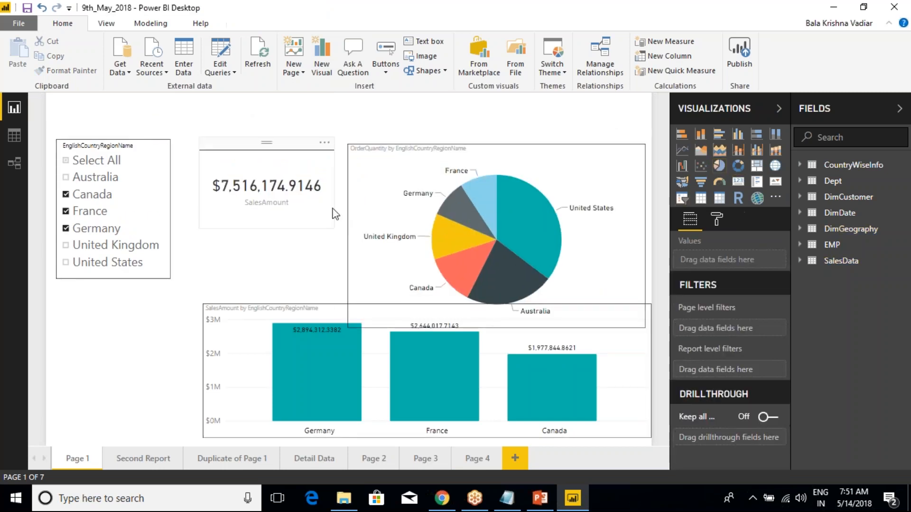
Insert an Ask A Question visual on Page 1 and remove it, and move the country slicer down level with the SalesAmount card
{"action": "left_click", "coordinate": [352, 61]}
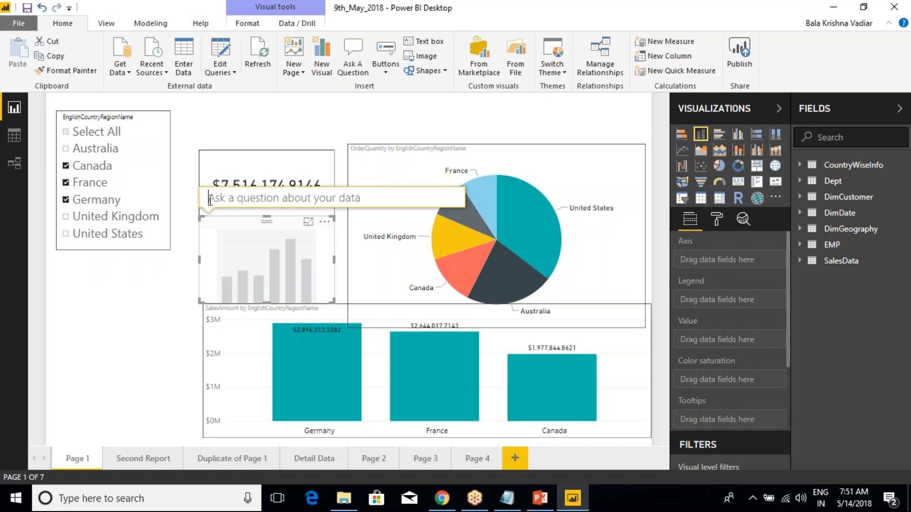
{"action": "left_click_drag", "start_coordinate": [217, 215], "coordinate": [152, 141]}
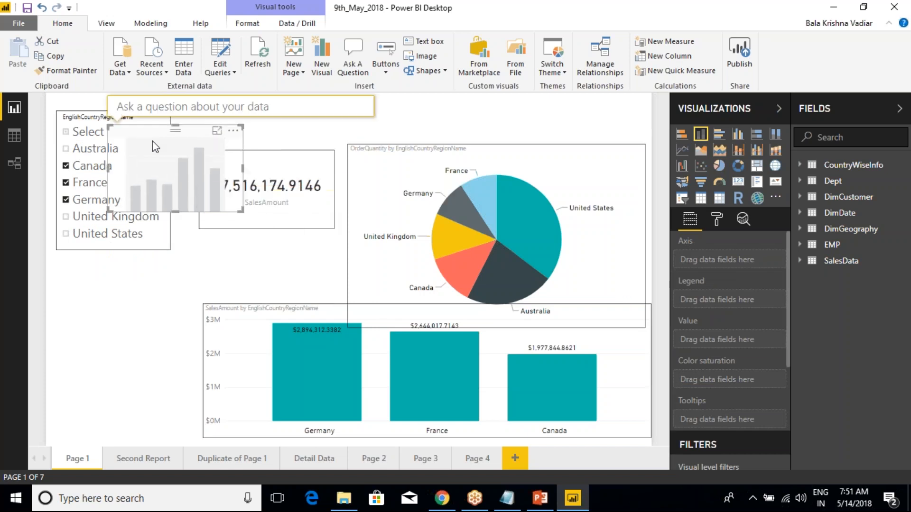
{"action": "left_click", "coordinate": [233, 131]}
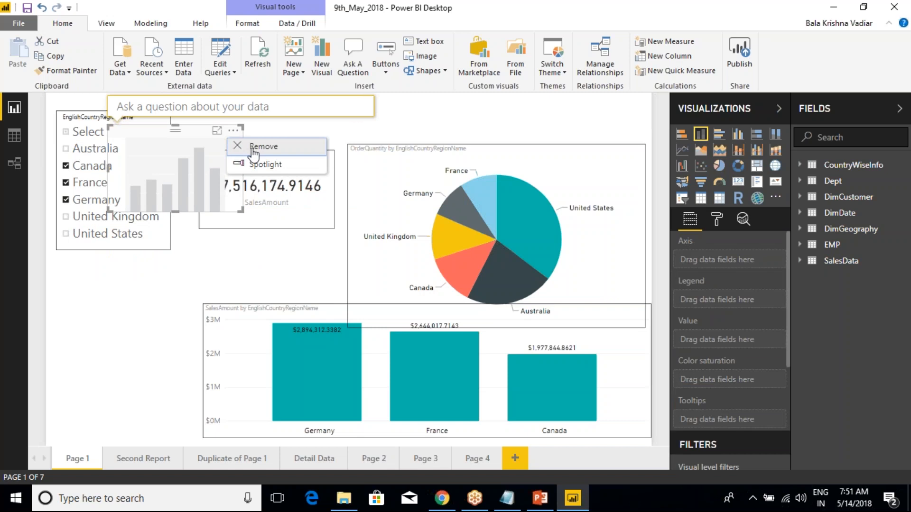
{"action": "left_click", "coordinate": [254, 147]}
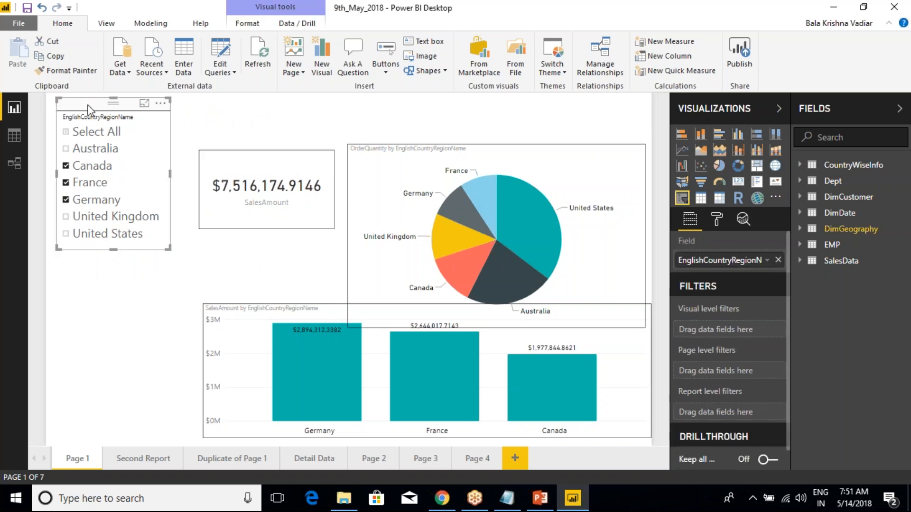
{"action": "left_click_drag", "start_coordinate": [87, 105], "coordinate": [88, 157]}
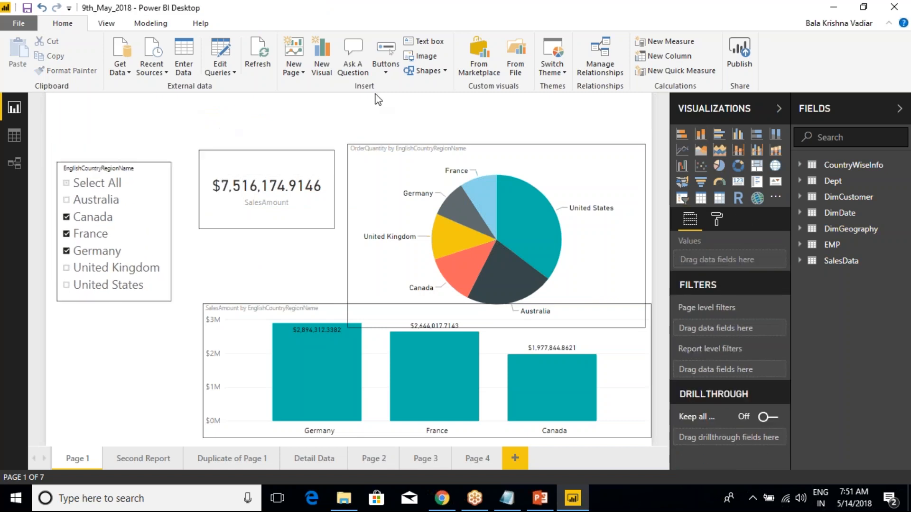
Insert an Ask A Question visual on Page 1 and position it over the lower edge of the country slicer
{"action": "left_click", "coordinate": [359, 70]}
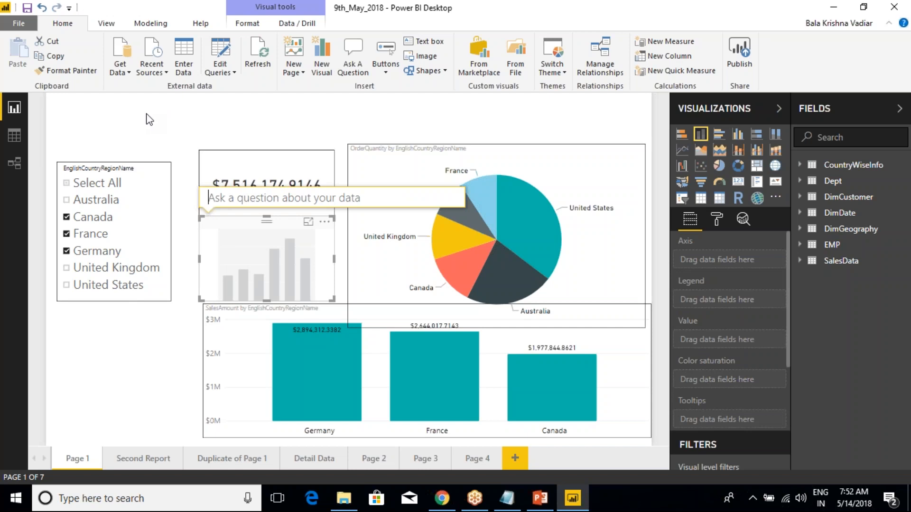
{"action": "left_click", "coordinate": [170, 115]}
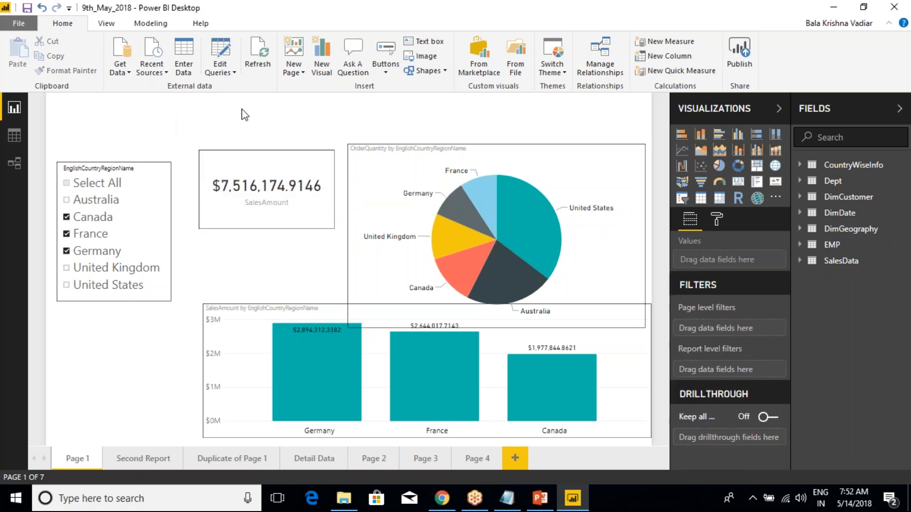
{"action": "left_click", "coordinate": [351, 66]}
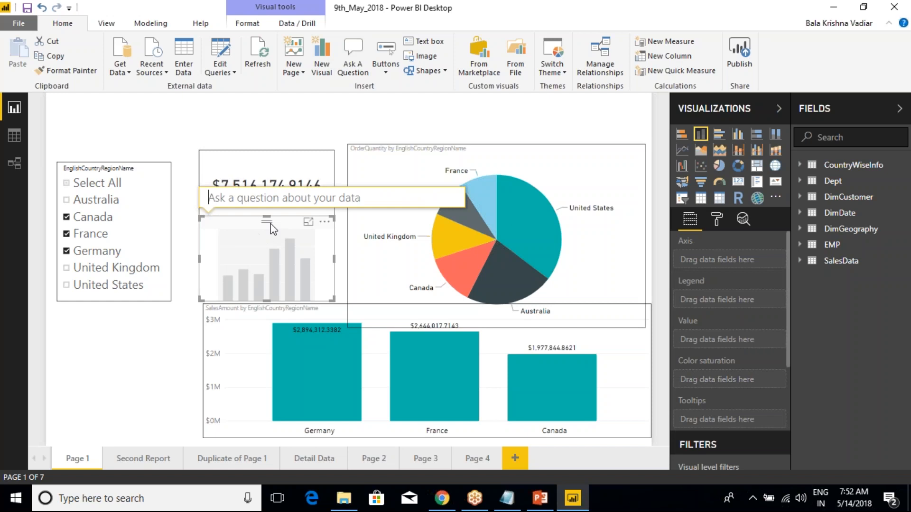
{"action": "left_click_drag", "start_coordinate": [242, 223], "coordinate": [100, 124]}
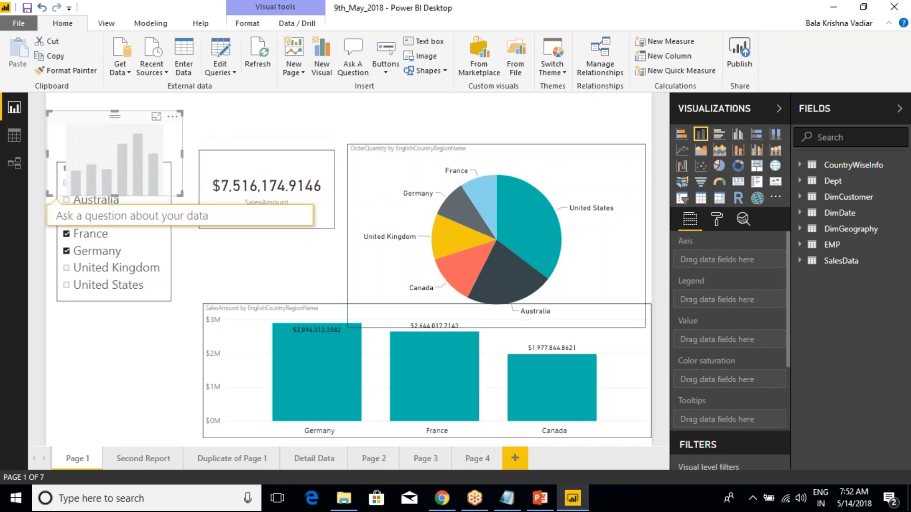
{"action": "left_click_drag", "start_coordinate": [138, 126], "coordinate": [138, 313]}
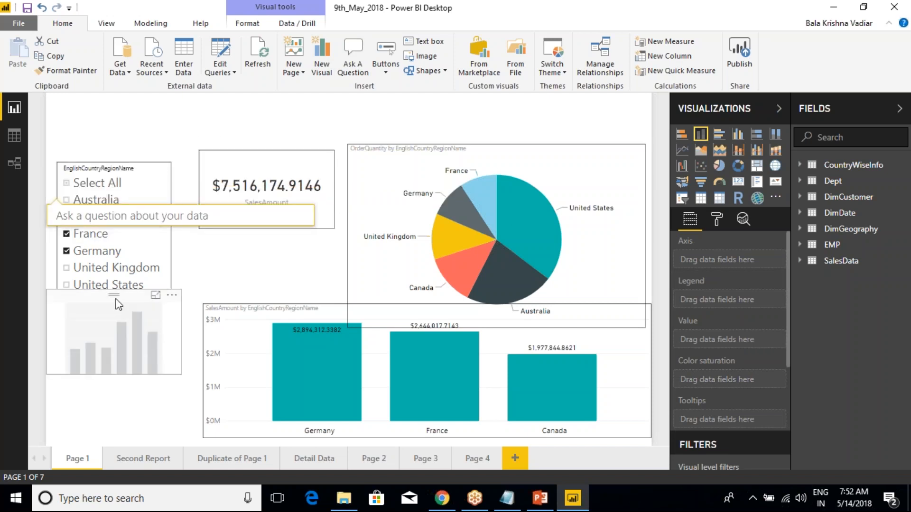
Insert an Ask A Question visual on Page 4, widen it to about three times its width, and ask for "Orderquantity"
{"action": "left_click", "coordinate": [479, 459]}
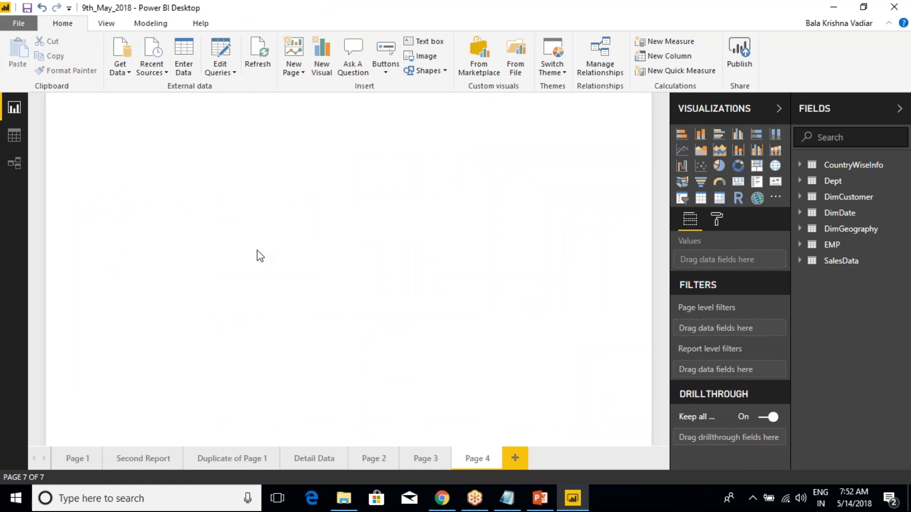
{"action": "left_click", "coordinate": [346, 70]}
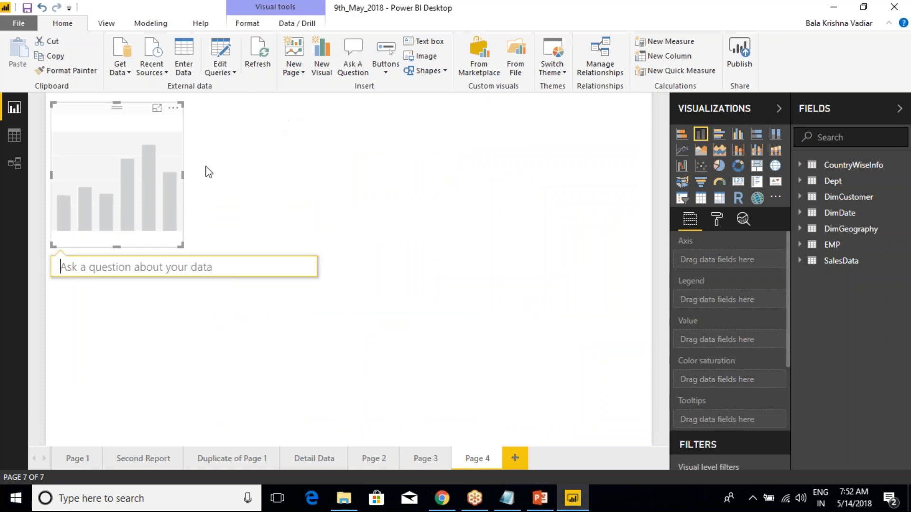
{"action": "left_click_drag", "start_coordinate": [183, 247], "coordinate": [432, 256]}
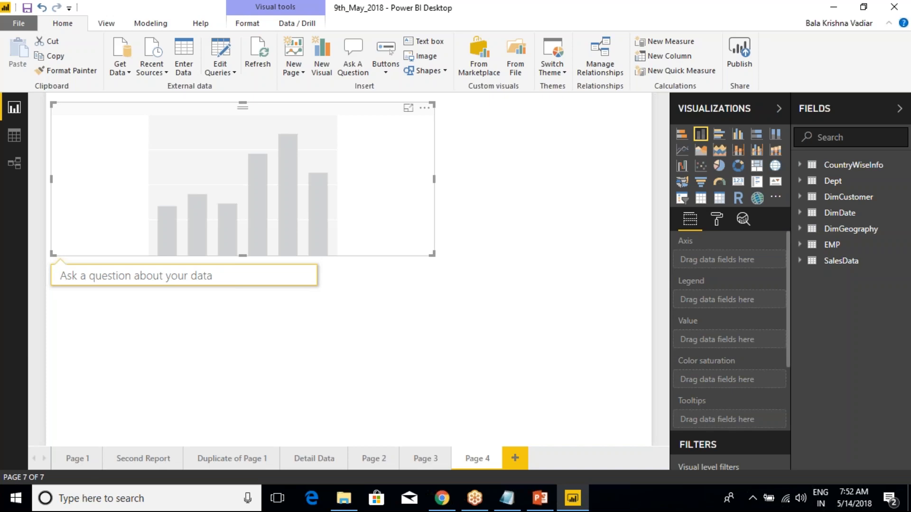
{"action": "type", "text": "Orde"}
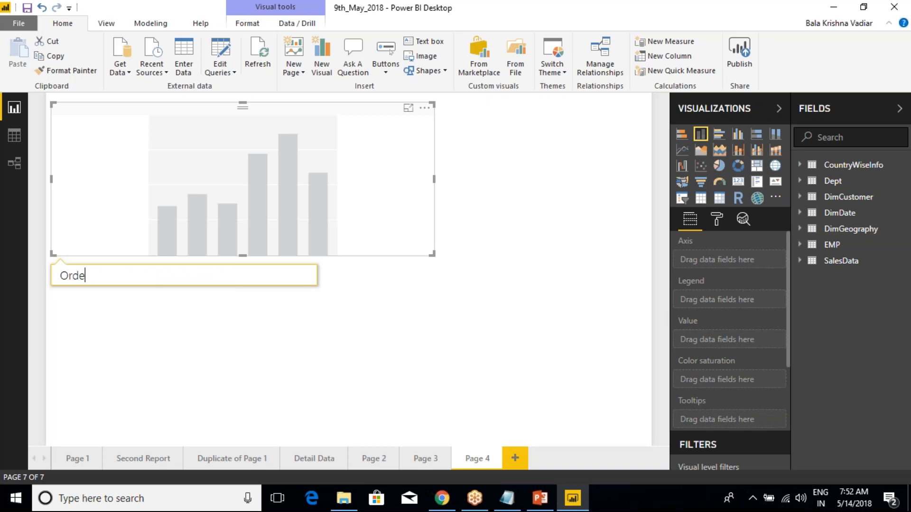
{"action": "type", "text": "rquantity"}
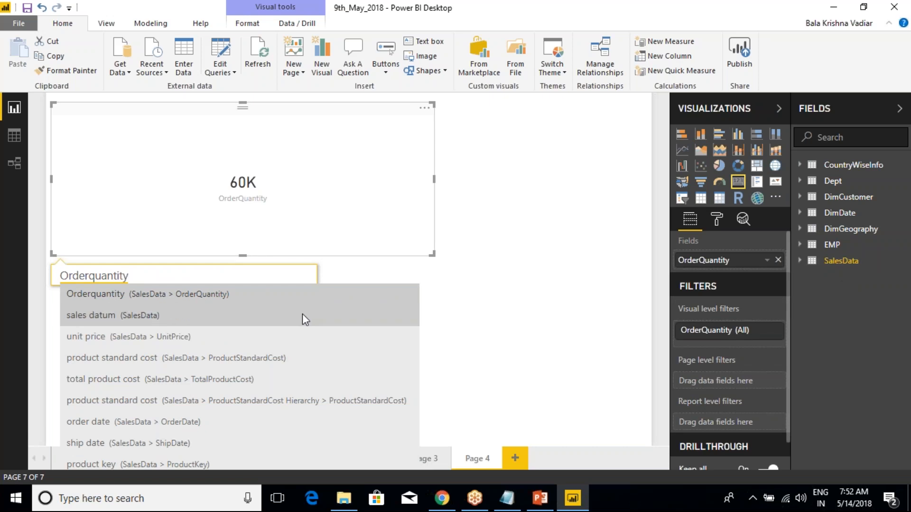
Add a second Ask A Question visual below the OrderQuantity card on Page 4
{"action": "double_click", "coordinate": [215, 300]}
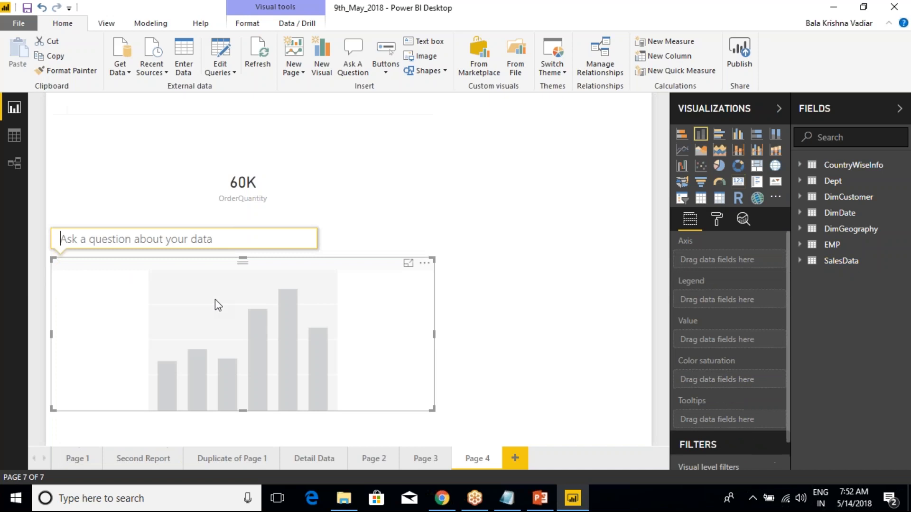
Remove the empty question visual below the OrderQuantity card
{"action": "left_click", "coordinate": [424, 263]}
{"action": "left_click", "coordinate": [450, 279]}
Turn on the border of the OrderQuantity card
{"action": "left_click", "coordinate": [279, 144]}
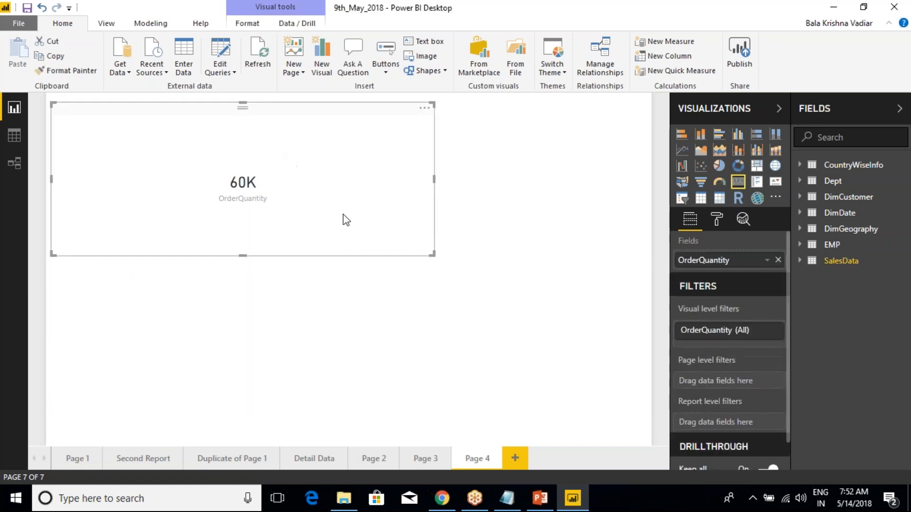
{"action": "left_click", "coordinate": [716, 219]}
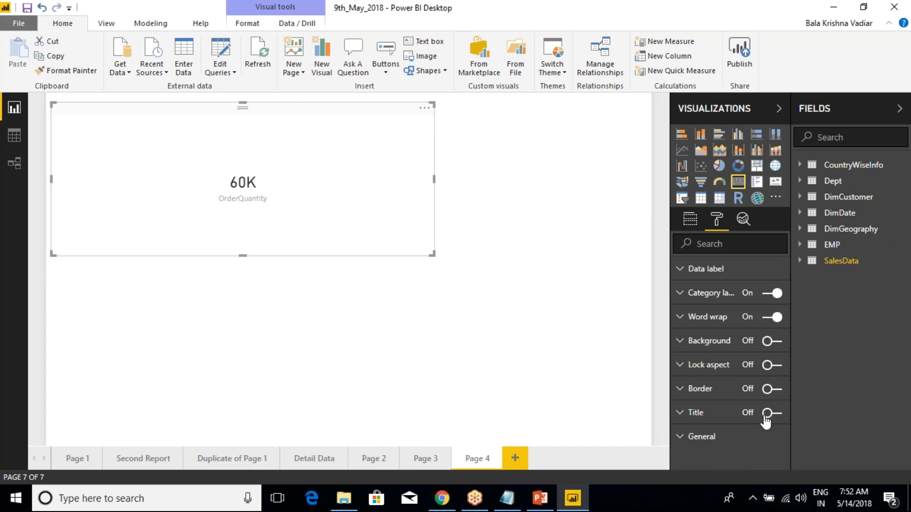
{"action": "left_click", "coordinate": [776, 390]}
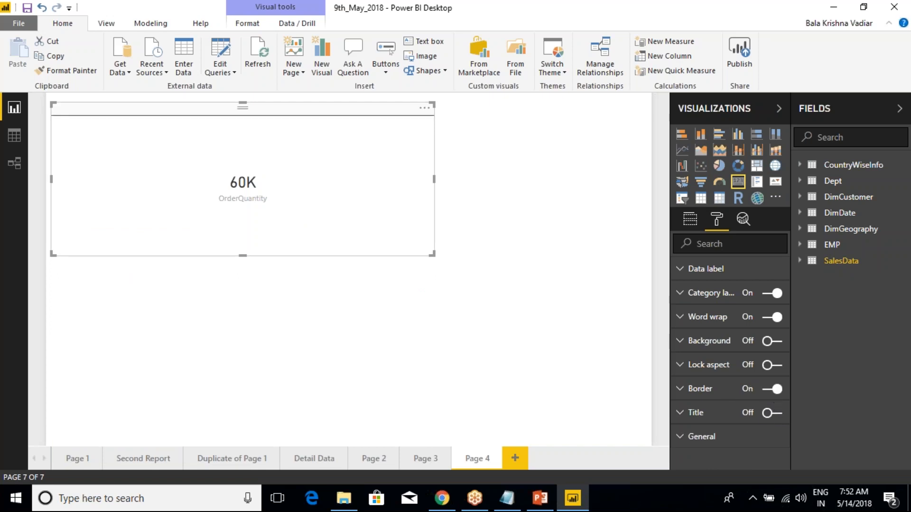
Increase the text size of the OrderQuantity card's category label and set its color to black
{"action": "left_click", "coordinate": [681, 279]}
{"action": "left_click", "coordinate": [682, 278]}
{"action": "left_click", "coordinate": [682, 293]}
{"action": "left_click", "coordinate": [773, 337]}
{"action": "left_click", "coordinate": [773, 337]}
{"action": "left_click", "coordinate": [762, 316]}
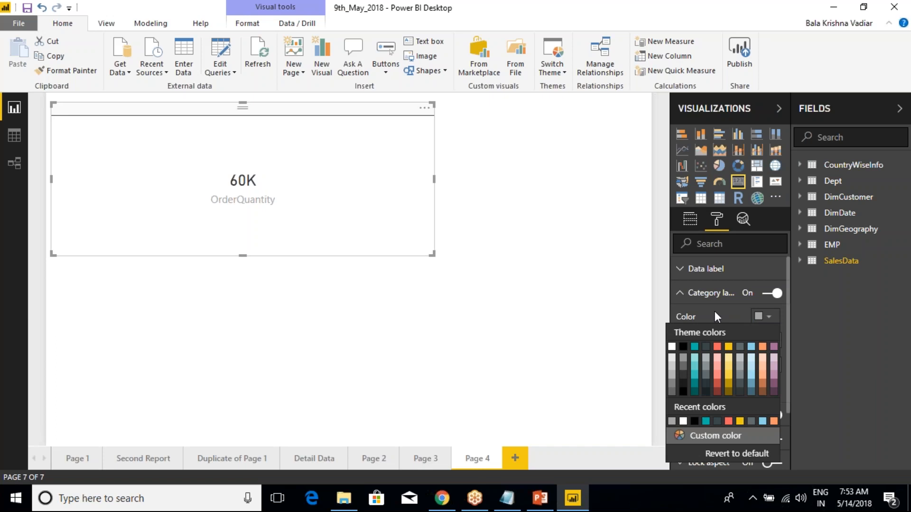
{"action": "left_click", "coordinate": [683, 346]}
{"action": "left_click", "coordinate": [679, 294]}
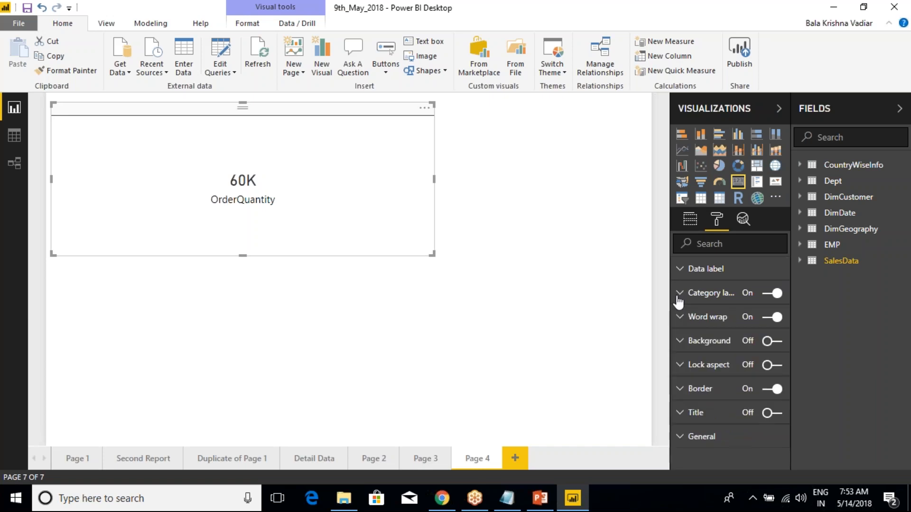
Set the display units of the OrderQuantity card's data label to None
{"action": "left_click", "coordinate": [683, 270]}
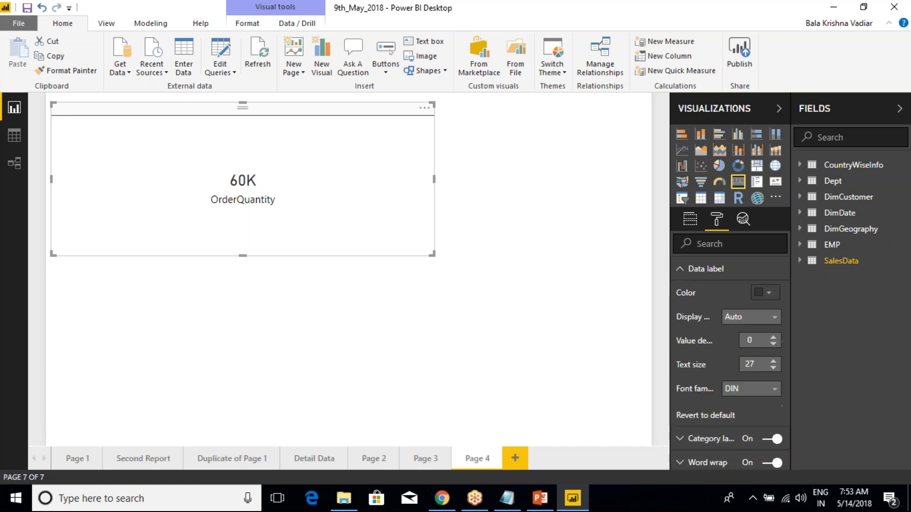
{"action": "left_click", "coordinate": [750, 317]}
{"action": "left_click", "coordinate": [735, 348]}
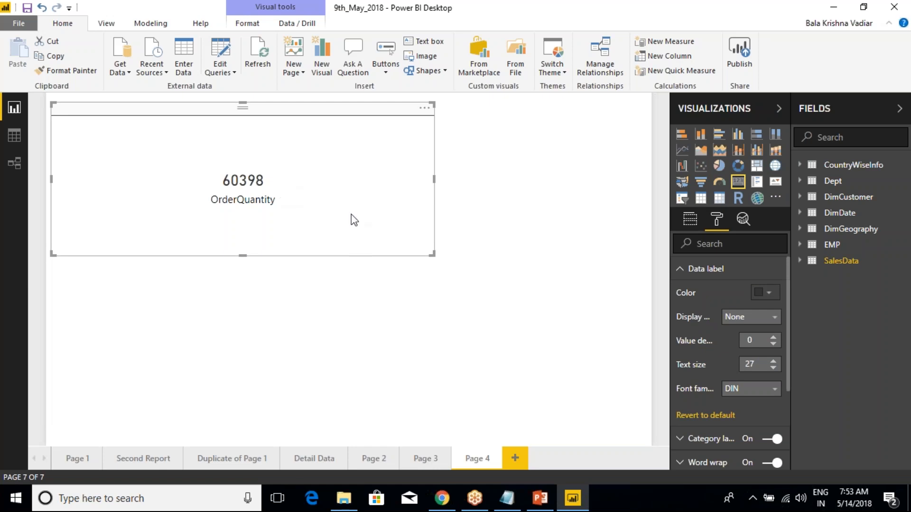
{"action": "left_click", "coordinate": [468, 226]}
{"action": "left_click", "coordinate": [369, 154]}
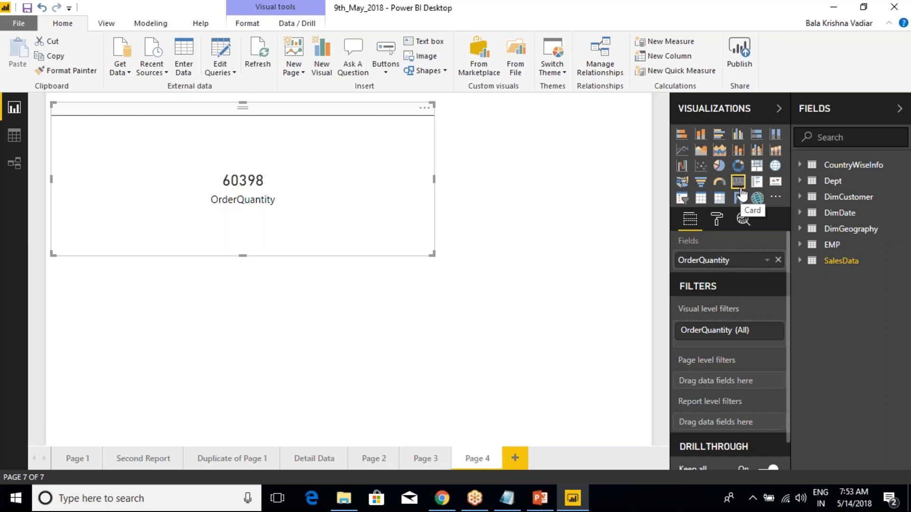
Remove the OrderQuantity card from Page 4
{"action": "left_click", "coordinate": [424, 108]}
{"action": "left_click", "coordinate": [445, 141]}
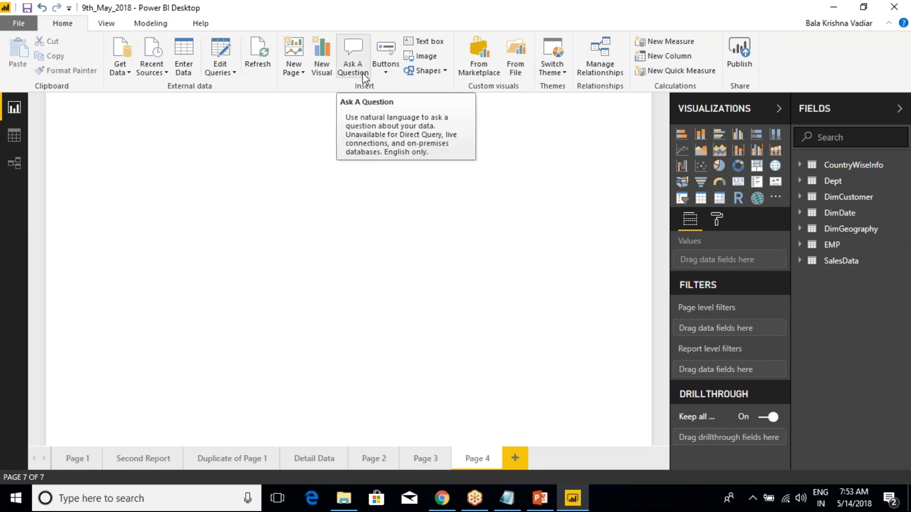
{"action": "mouse_move", "coordinate": [316, 96]}
{"action": "left_mouse_down"}
{"action": "mouse_move", "coordinate": [378, 109]}
{"action": "mouse_move", "coordinate": [488, 166]}
{"action": "left_mouse_up"}
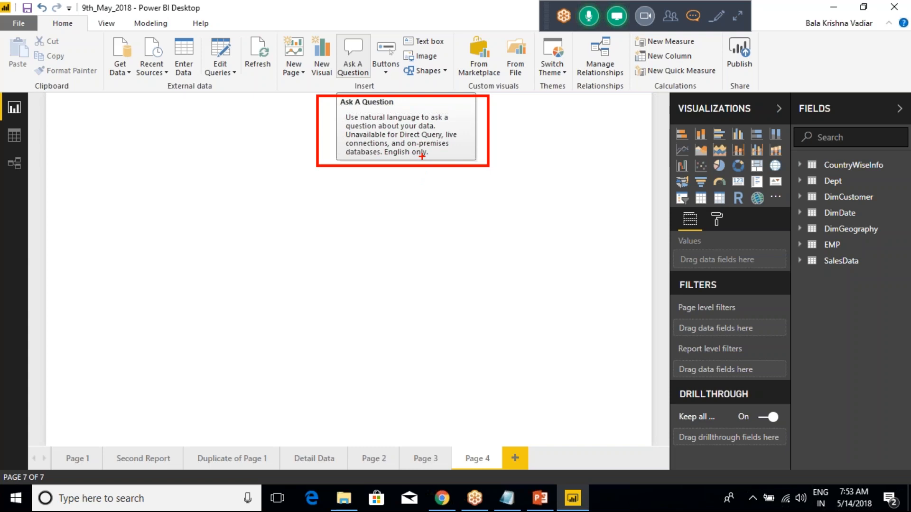
{"action": "left_click_drag", "start_coordinate": [386, 157], "coordinate": [384, 266]}
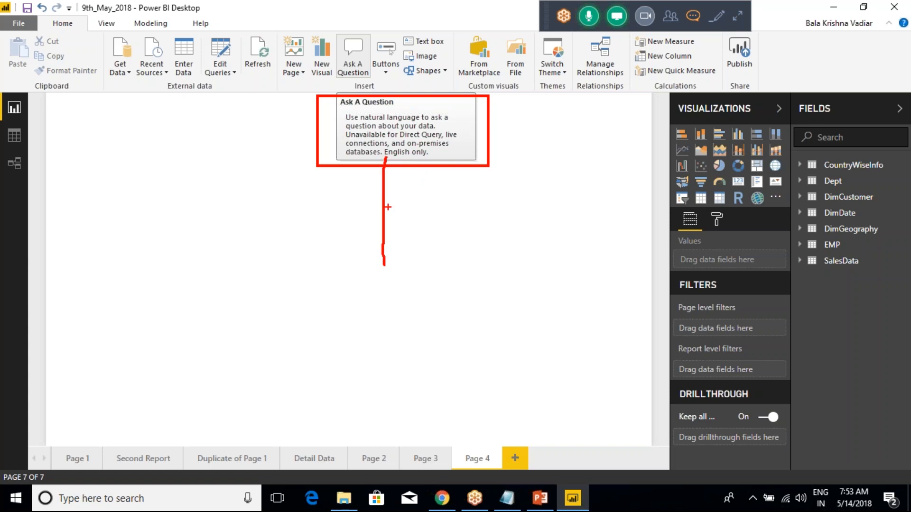
{"action": "left_click_drag", "start_coordinate": [376, 193], "coordinate": [424, 188]}
{"action": "mouse_move", "coordinate": [362, 220]}
{"action": "left_mouse_down"}
{"action": "mouse_move", "coordinate": [418, 221]}
{"action": "mouse_move", "coordinate": [409, 236]}
{"action": "mouse_move", "coordinate": [446, 233]}
{"action": "left_mouse_up"}
{"action": "mouse_move", "coordinate": [429, 218]}
{"action": "left_mouse_down"}
{"action": "mouse_move", "coordinate": [456, 216]}
{"action": "mouse_move", "coordinate": [436, 238]}
{"action": "mouse_move", "coordinate": [466, 235]}
{"action": "mouse_move", "coordinate": [494, 281]}
{"action": "left_mouse_up"}
{"action": "left_click_drag", "start_coordinate": [480, 228], "coordinate": [489, 227]}
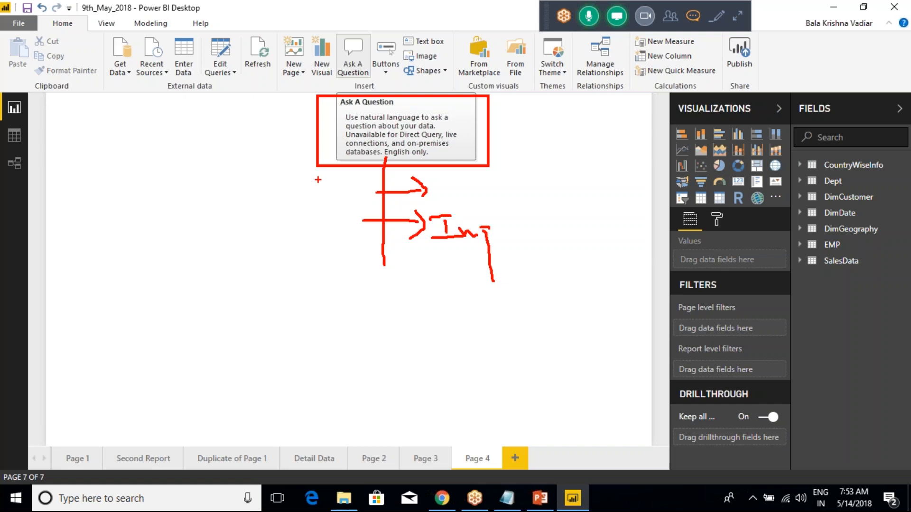
{"action": "key", "text": "Escape"}
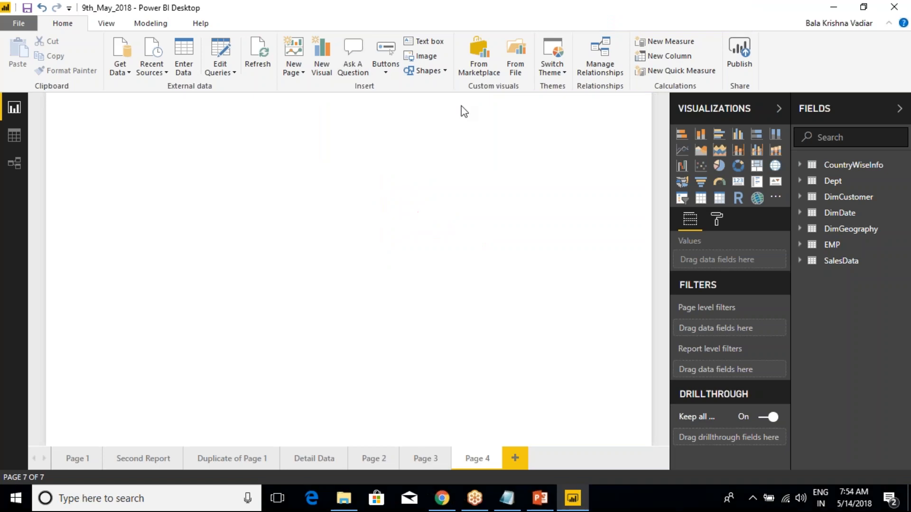
Examine the Import and DirectQuery connectivity modes offered for a SQL Server database connection, without connecting
{"action": "left_click", "coordinate": [128, 72]}
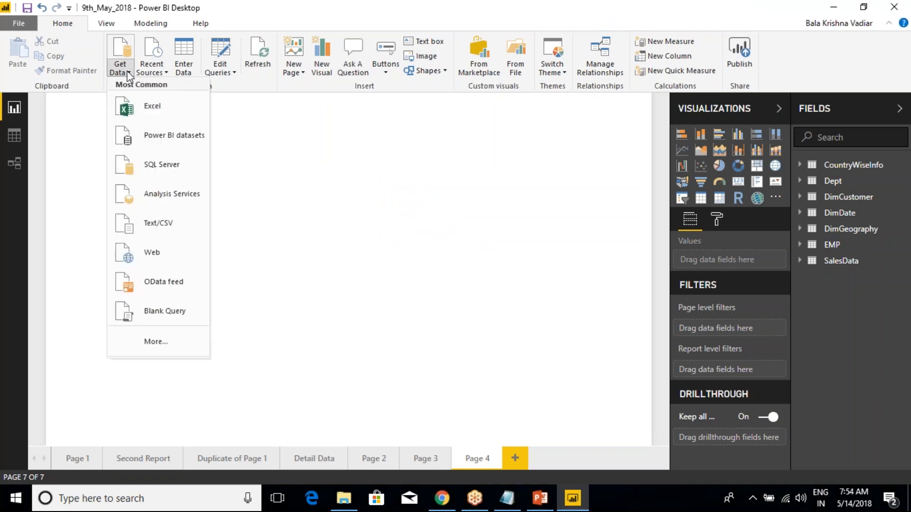
{"action": "left_click", "coordinate": [170, 161]}
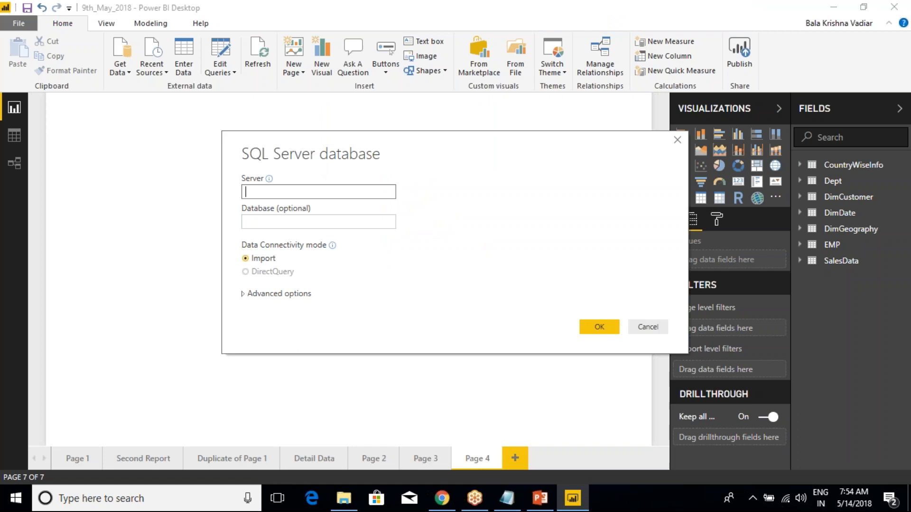
{"action": "mouse_move", "coordinate": [228, 247]}
{"action": "left_mouse_down"}
{"action": "mouse_move", "coordinate": [298, 287]}
{"action": "mouse_move", "coordinate": [273, 258]}
{"action": "left_mouse_up"}
{"action": "key", "text": "Escape"}
{"action": "key", "text": "ctrl+2"}
{"action": "left_click_drag", "start_coordinate": [216, 248], "coordinate": [316, 284]}
{"action": "mouse_move", "coordinate": [283, 259]}
{"action": "left_mouse_down"}
{"action": "mouse_move", "coordinate": [314, 247]}
{"action": "mouse_move", "coordinate": [296, 272]}
{"action": "mouse_move", "coordinate": [326, 259]}
{"action": "left_mouse_up"}
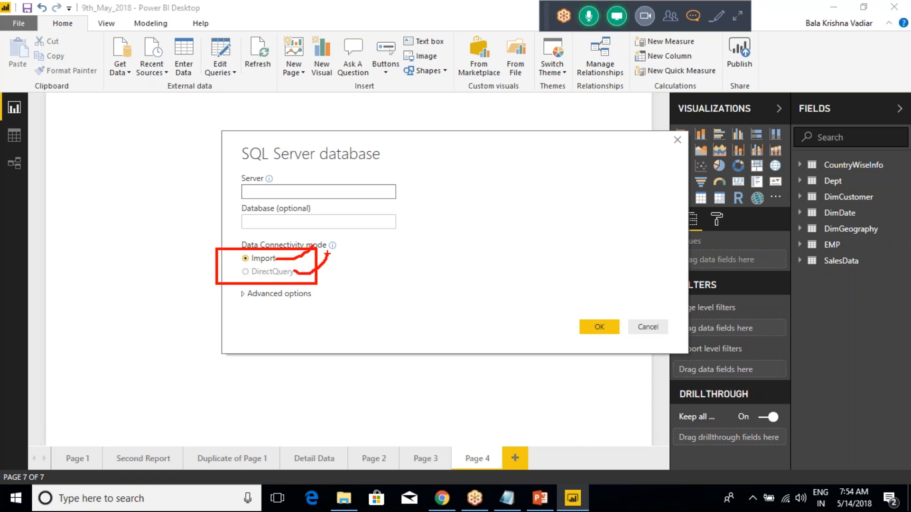
{"action": "key", "text": "Escape"}
{"action": "left_click", "coordinate": [633, 326]}
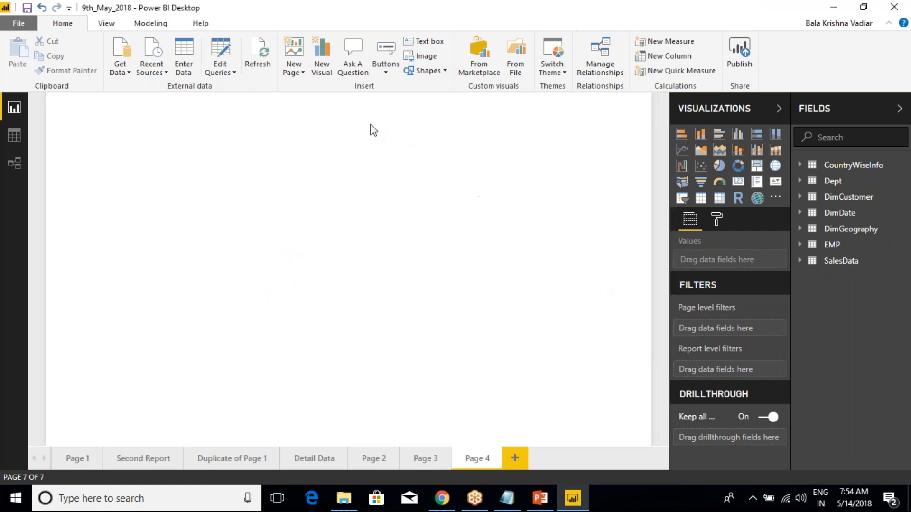
{"action": "left_click", "coordinate": [352, 65]}
{"action": "left_click", "coordinate": [378, 166]}
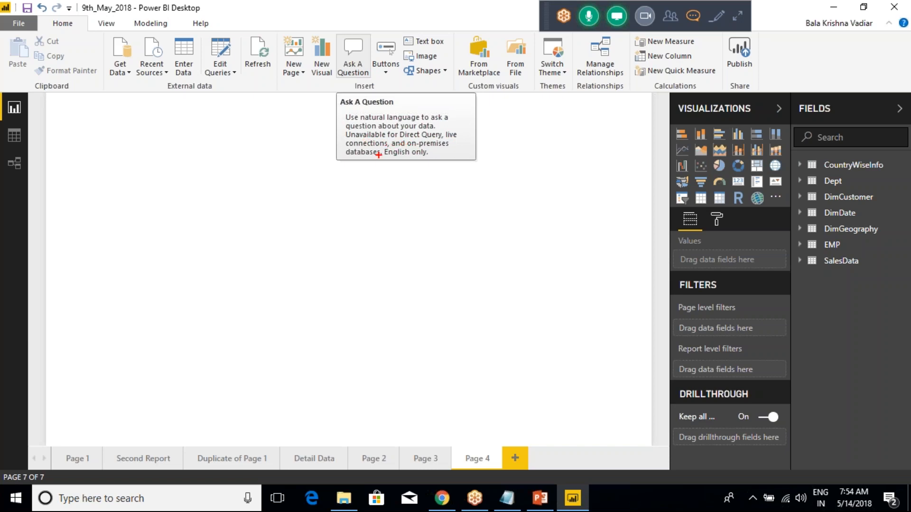
{"action": "left_click_drag", "start_coordinate": [383, 155], "coordinate": [375, 139]}
{"action": "key", "text": "Escape"}
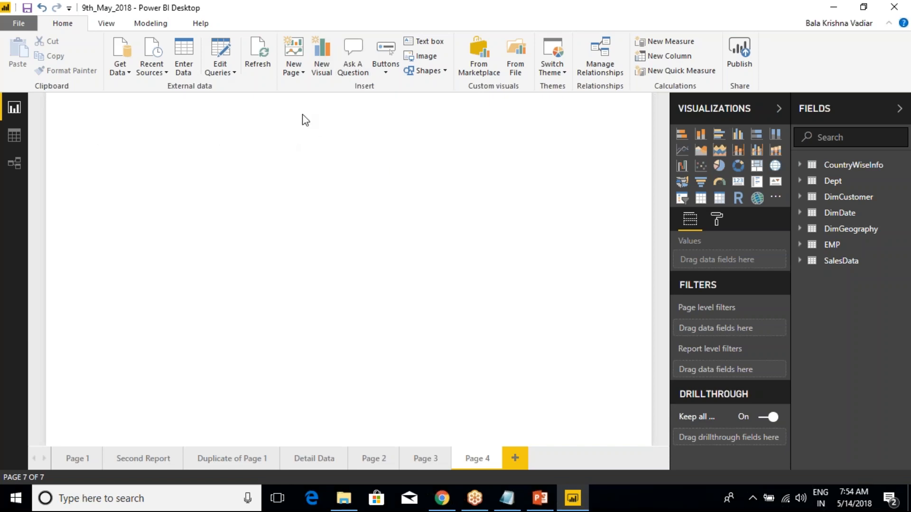
Insert a question visual on Page 4 that asks for Salesamount from the SalesData table
{"action": "left_click", "coordinate": [349, 69]}
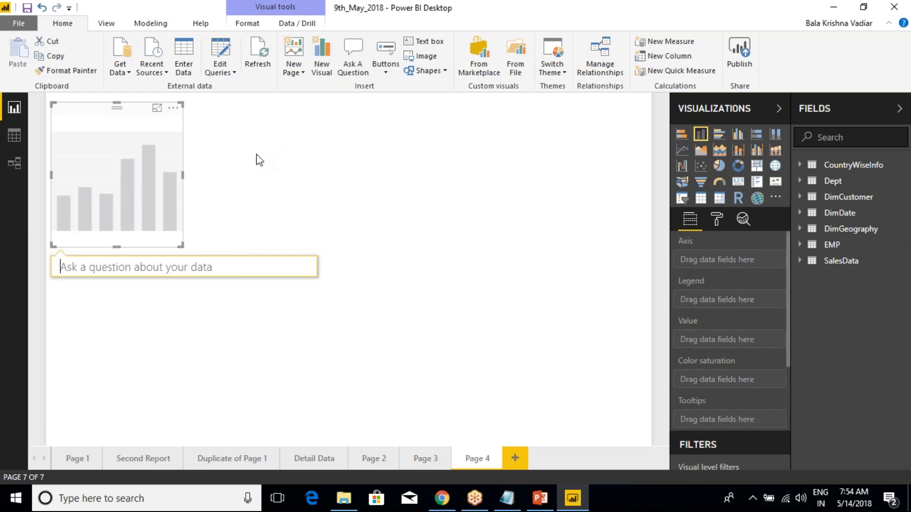
{"action": "type", "text": "S"}
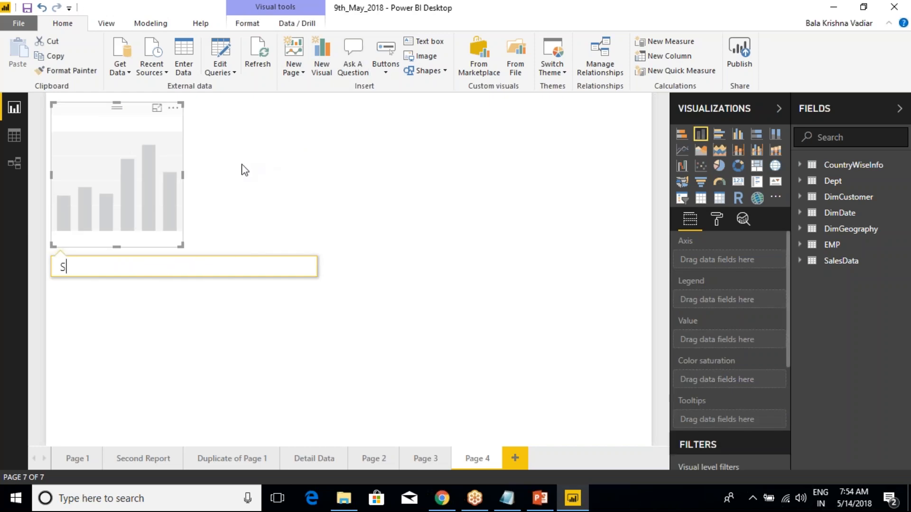
{"action": "type", "text": "alesamount"}
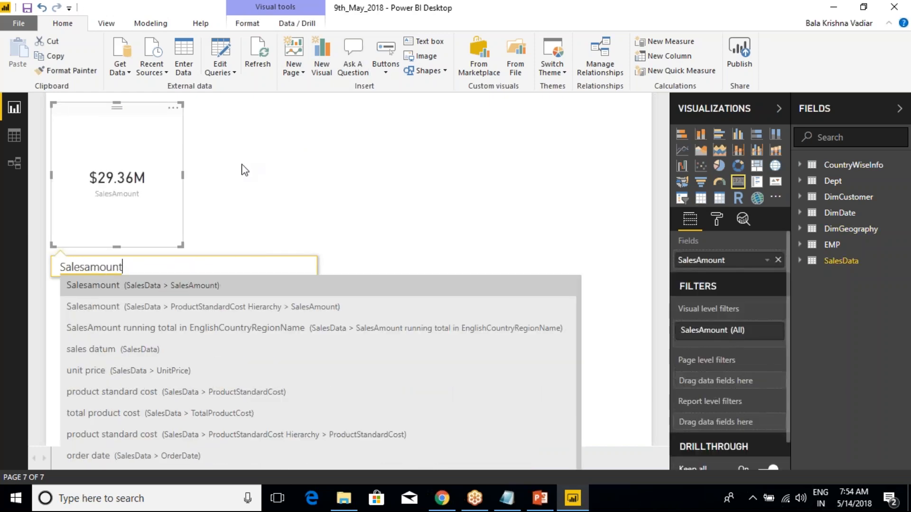
{"action": "double_click", "coordinate": [198, 289]}
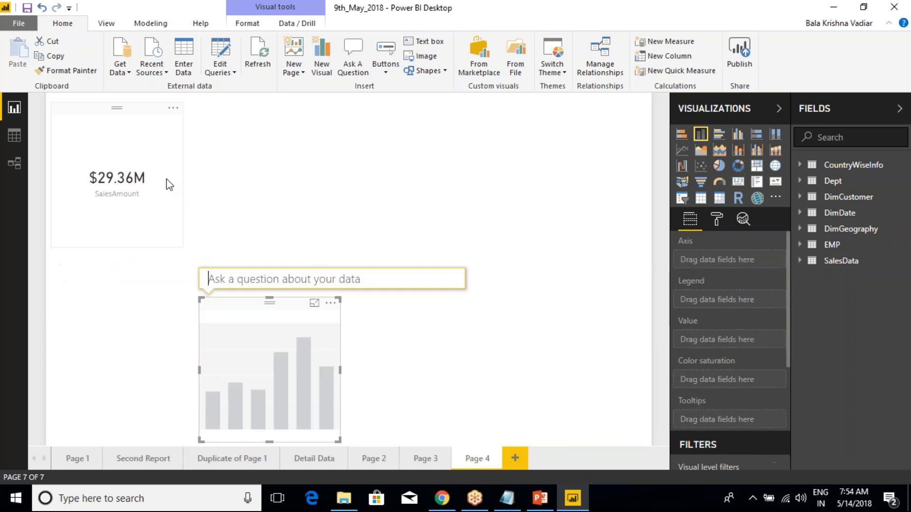
{"action": "left_click", "coordinate": [173, 165]}
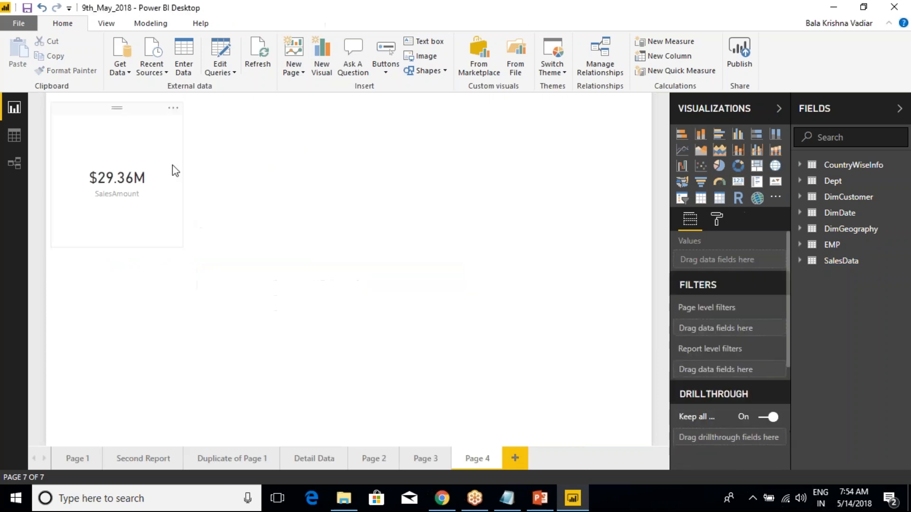
Set the display units of the SalesAmount card's data label to None
{"action": "left_click", "coordinate": [153, 150]}
{"action": "left_click", "coordinate": [715, 220]}
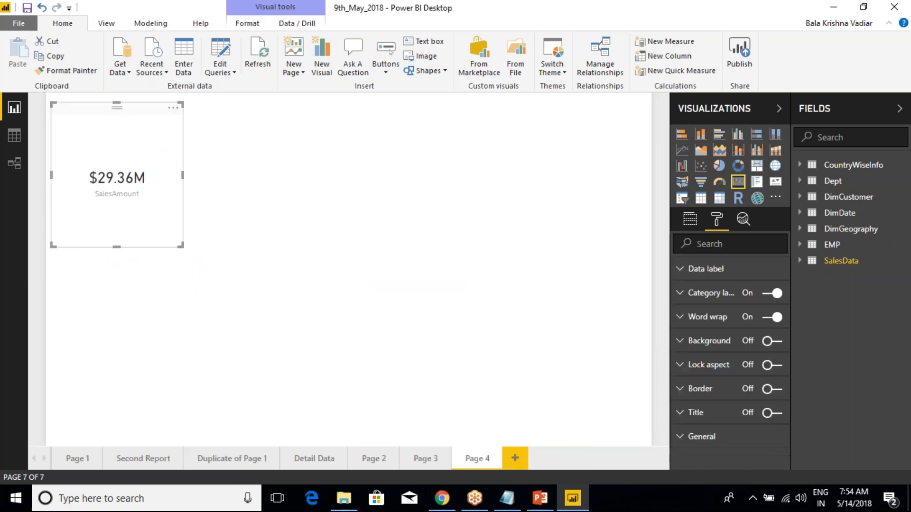
{"action": "left_click", "coordinate": [706, 269]}
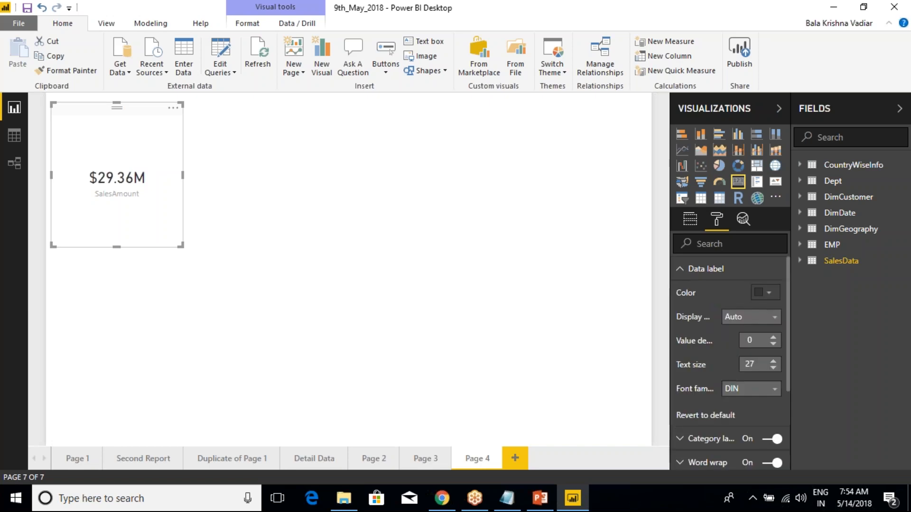
{"action": "left_click", "coordinate": [751, 316]}
{"action": "left_click", "coordinate": [738, 346]}
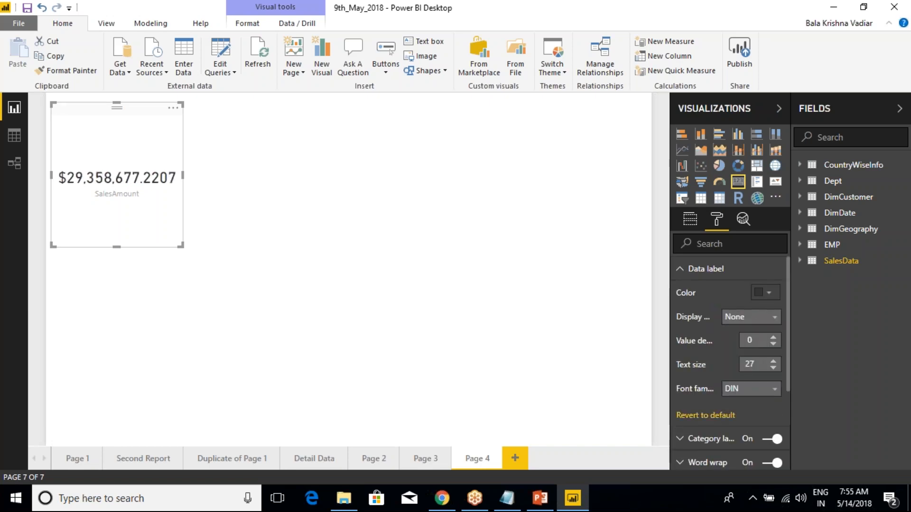
Increase the text size of the SalesAmount card's category label by several points
{"action": "left_click", "coordinate": [681, 271]}
{"action": "left_click", "coordinate": [683, 294]}
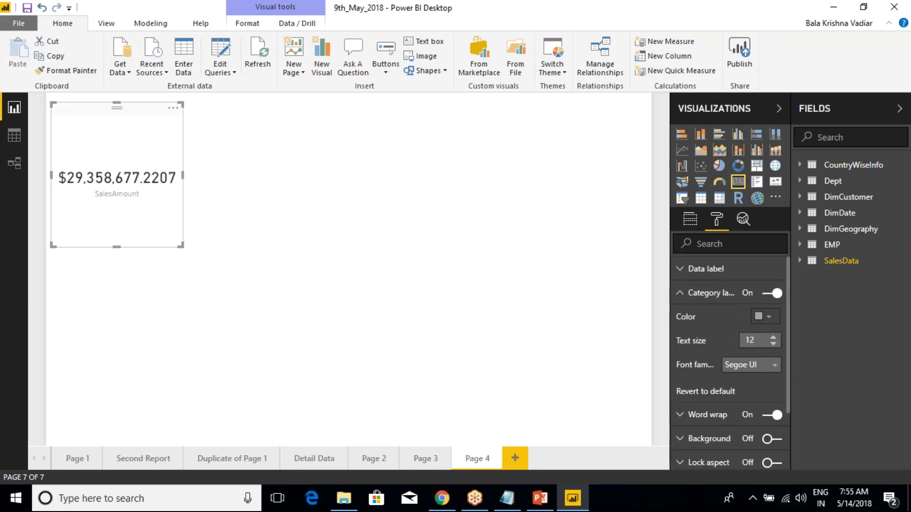
{"action": "left_click", "coordinate": [773, 338]}
{"action": "left_click", "coordinate": [773, 337]}
{"action": "left_click", "coordinate": [773, 338]}
{"action": "left_click", "coordinate": [773, 338]}
{"action": "left_click", "coordinate": [773, 338]}
{"action": "left_click", "coordinate": [773, 339]}
Set the SalesAmount card's category label color to black and widen the card
{"action": "left_click", "coordinate": [767, 317]}
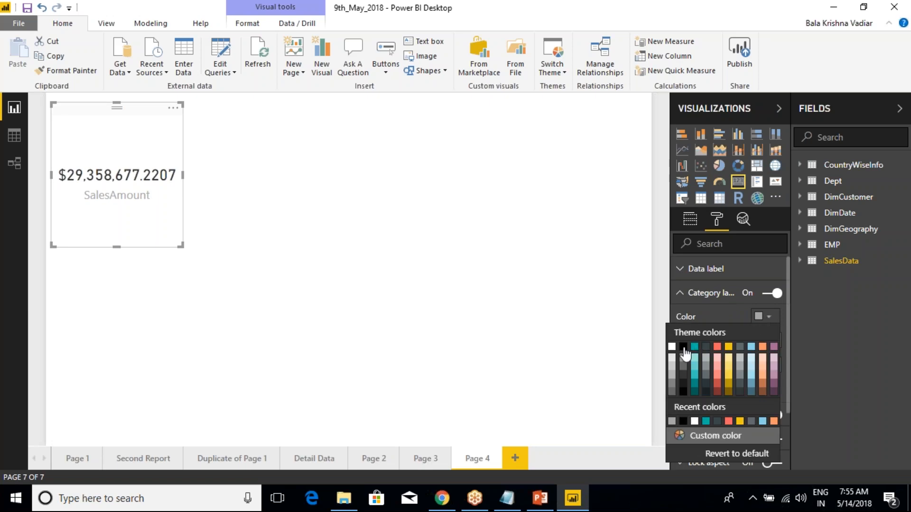
{"action": "left_click", "coordinate": [683, 346]}
{"action": "left_click_drag", "start_coordinate": [186, 180], "coordinate": [232, 170]}
{"action": "left_click", "coordinate": [260, 139]}
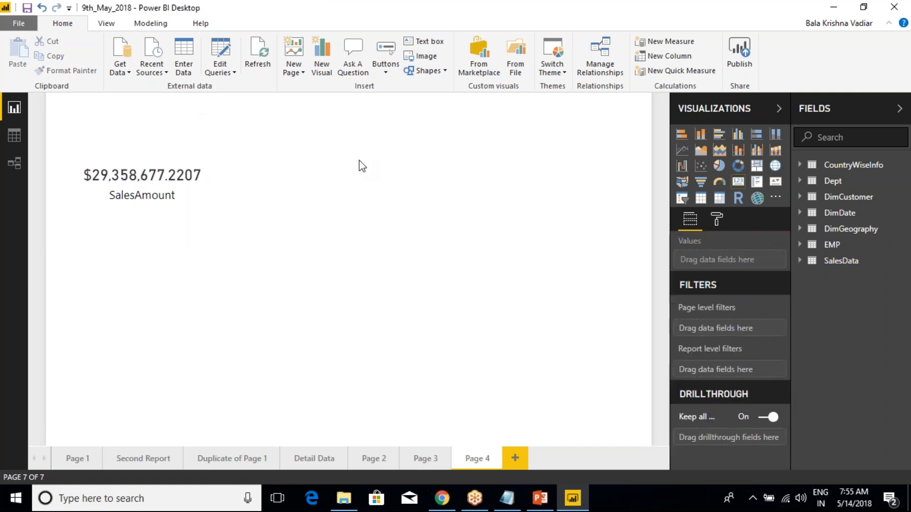
Insert a question visual on Page 4 that asks for Orderquantity by EnglishCountryRegionName from the DimGeography Geo Hierarchy
{"action": "left_click", "coordinate": [353, 64]}
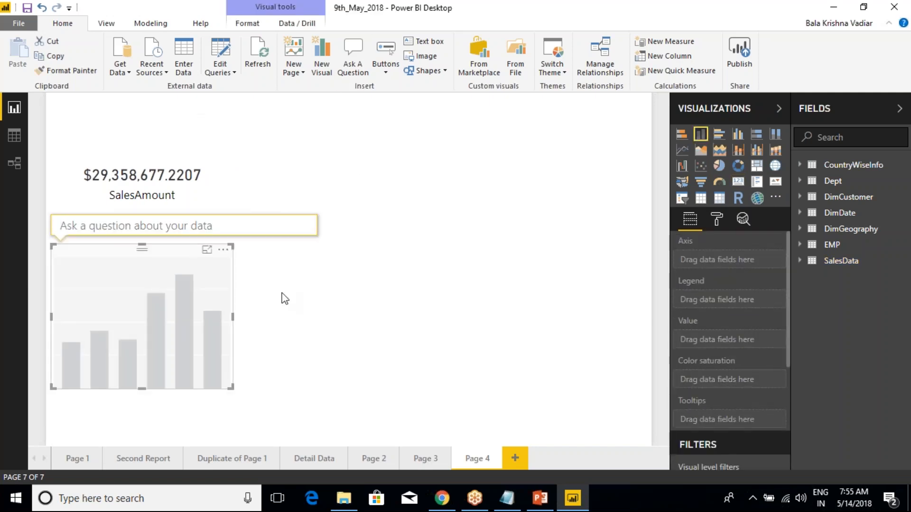
{"action": "type", "text": "Order"}
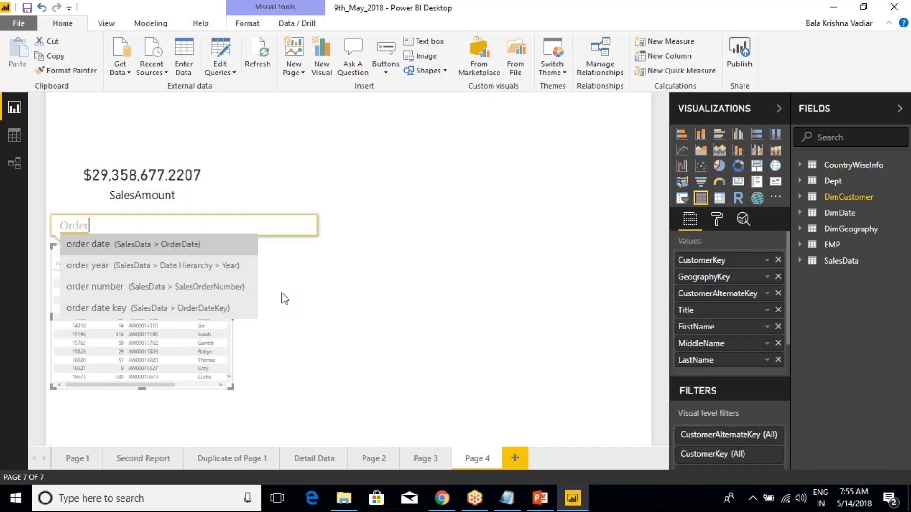
{"action": "type", "text": "quantity"}
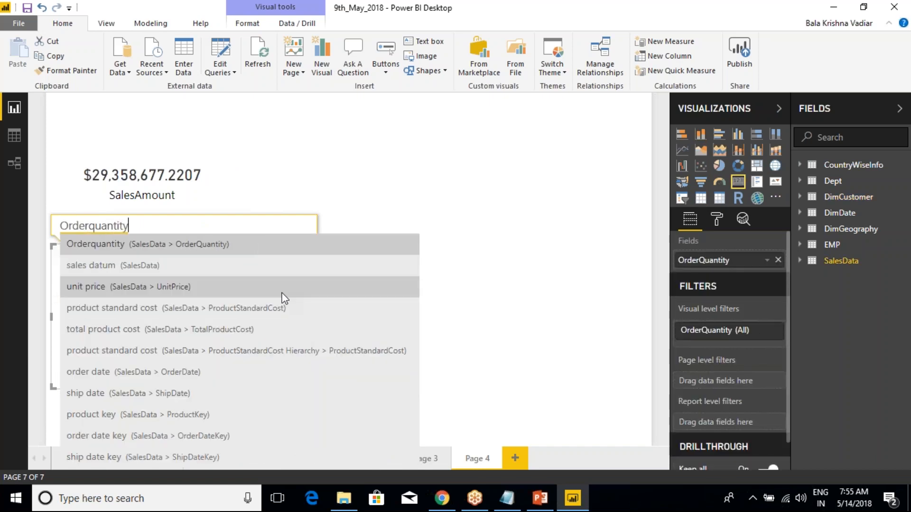
{"action": "type", "text": " by "}
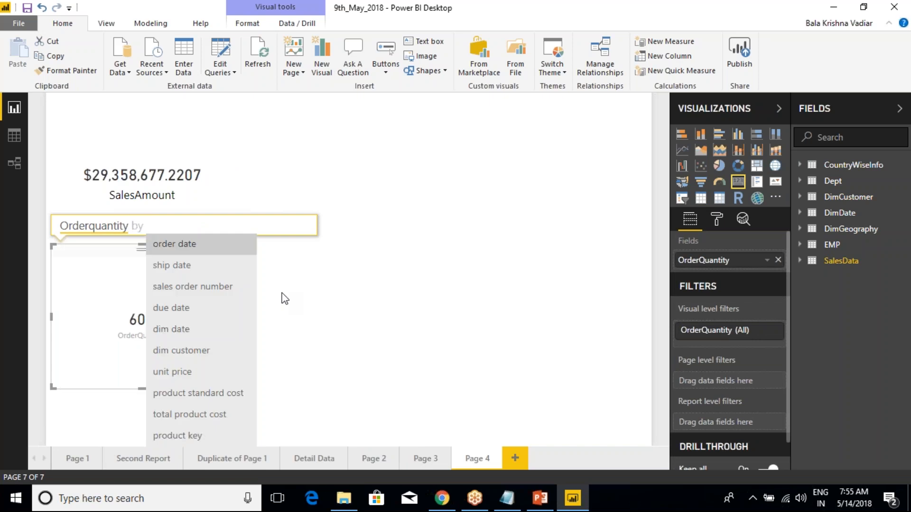
{"action": "type", "text": "eng"}
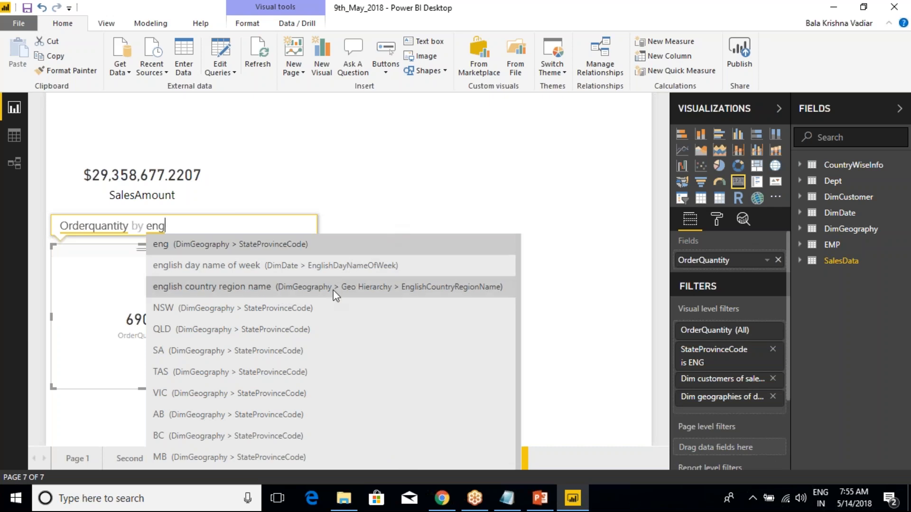
{"action": "type", "text": "lishc"}
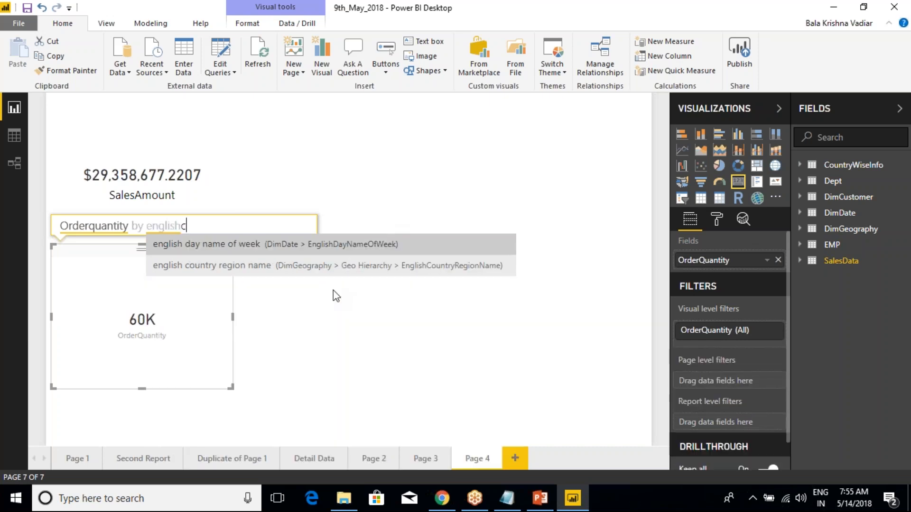
{"action": "type", "text": "ountryre"}
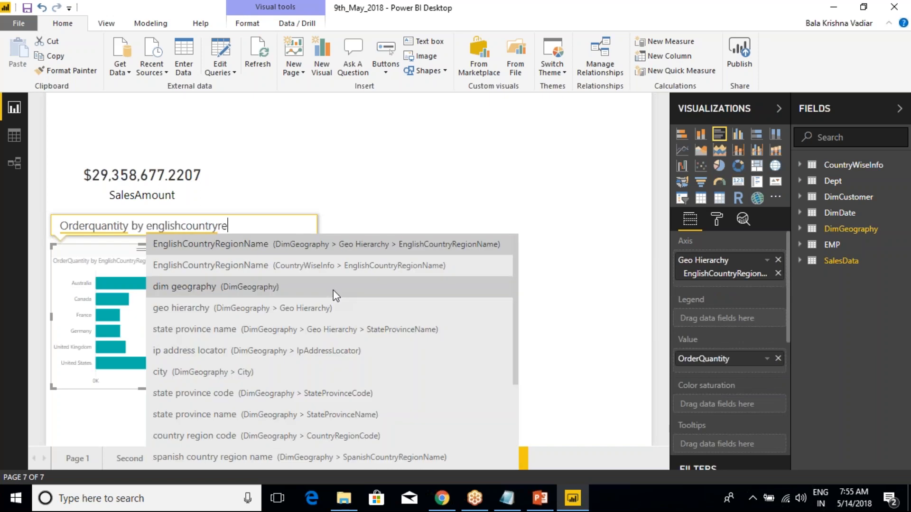
{"action": "double_click", "coordinate": [436, 246]}
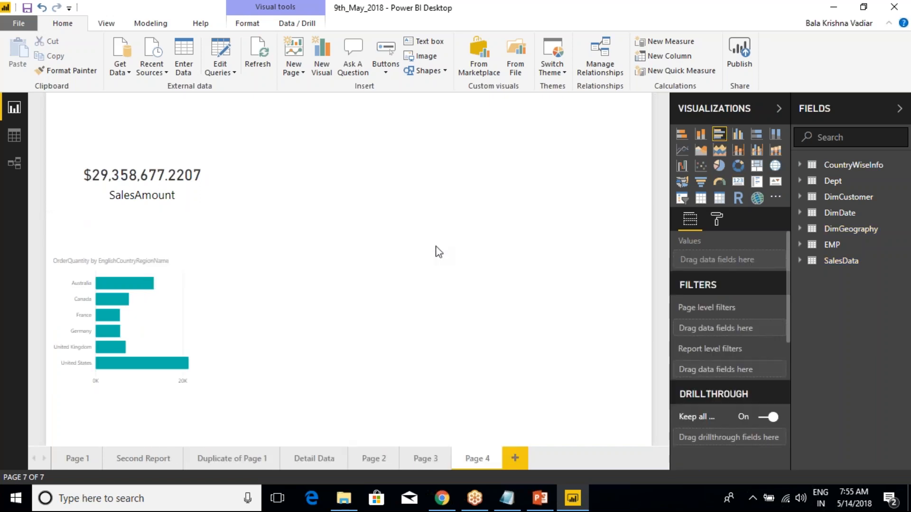
{"action": "left_click", "coordinate": [350, 197]}
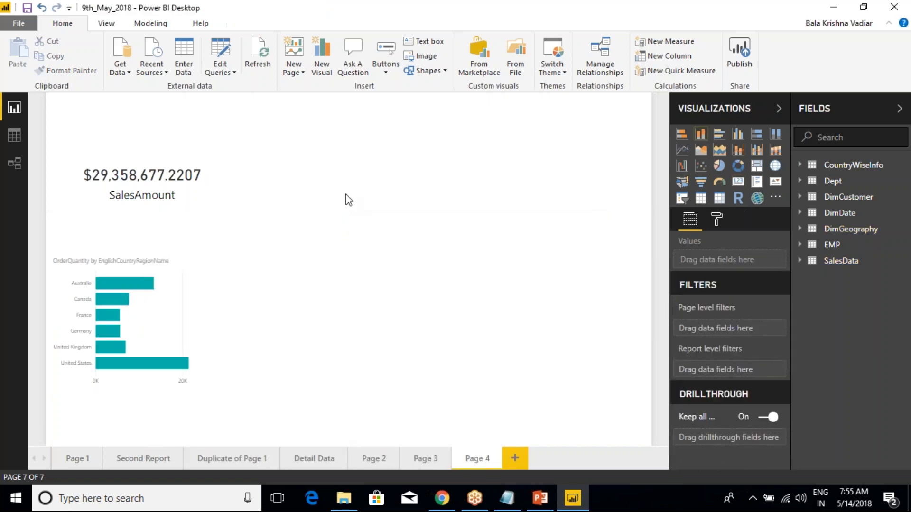
Move the OrderQuantity bar chart beside the SalesAmount card at the top of the page and enlarge it
{"action": "left_click", "coordinate": [183, 248]}
{"action": "left_click", "coordinate": [184, 257]}
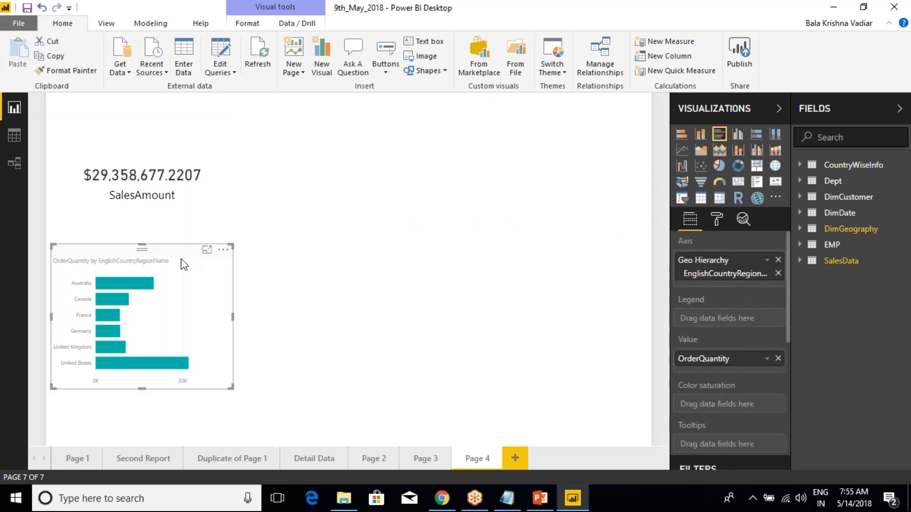
{"action": "left_click_drag", "start_coordinate": [189, 263], "coordinate": [404, 122]}
{"action": "left_click_drag", "start_coordinate": [449, 247], "coordinate": [574, 312]}
Increase the text size of the bar chart's X-axis labels and set the Y-axis text size to 20
{"action": "left_click", "coordinate": [716, 219]}
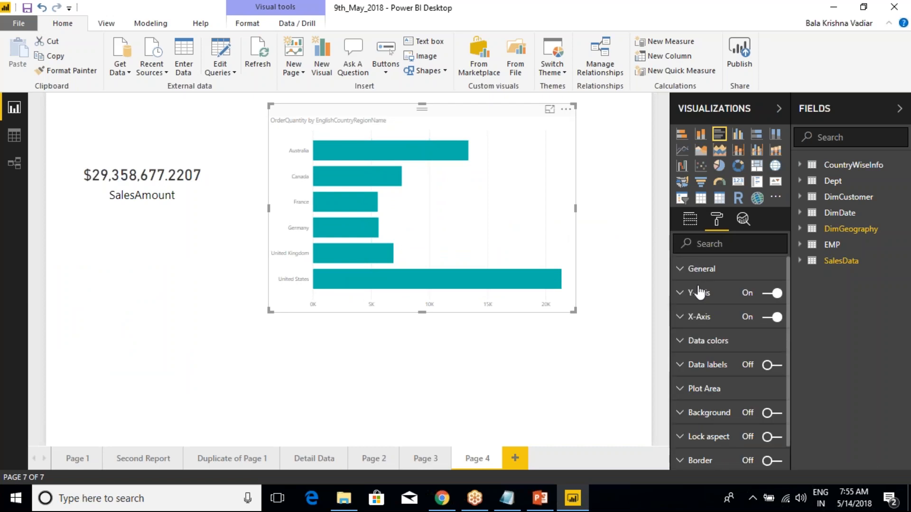
{"action": "left_click", "coordinate": [680, 317]}
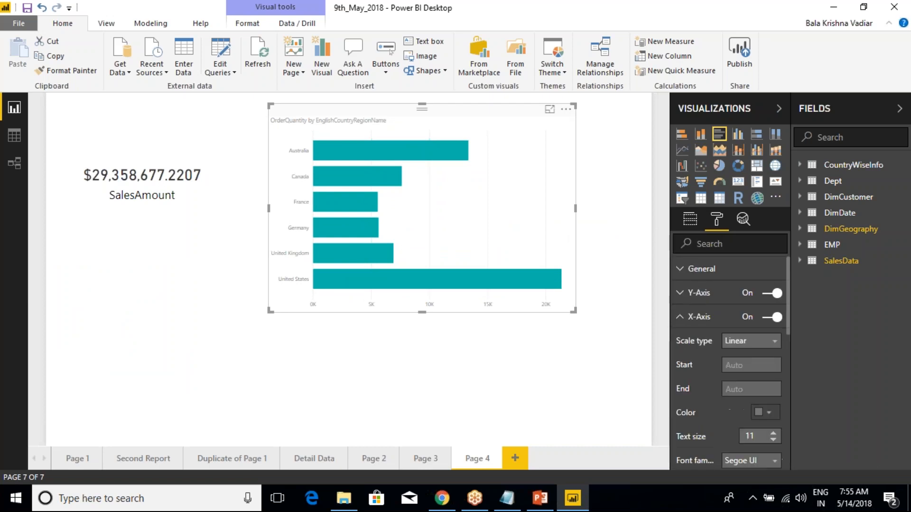
{"action": "left_click", "coordinate": [774, 432]}
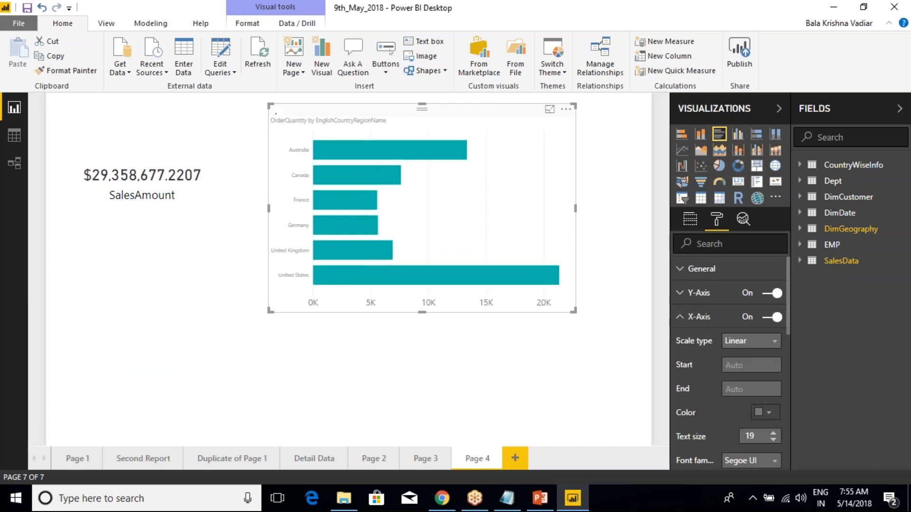
{"action": "left_click", "coordinate": [682, 317]}
{"action": "left_click", "coordinate": [681, 293]}
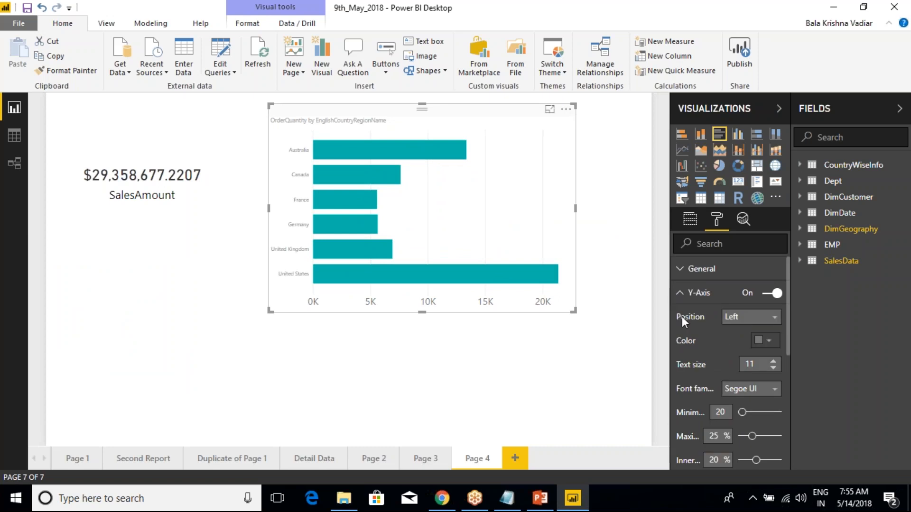
{"action": "left_click", "coordinate": [773, 362]}
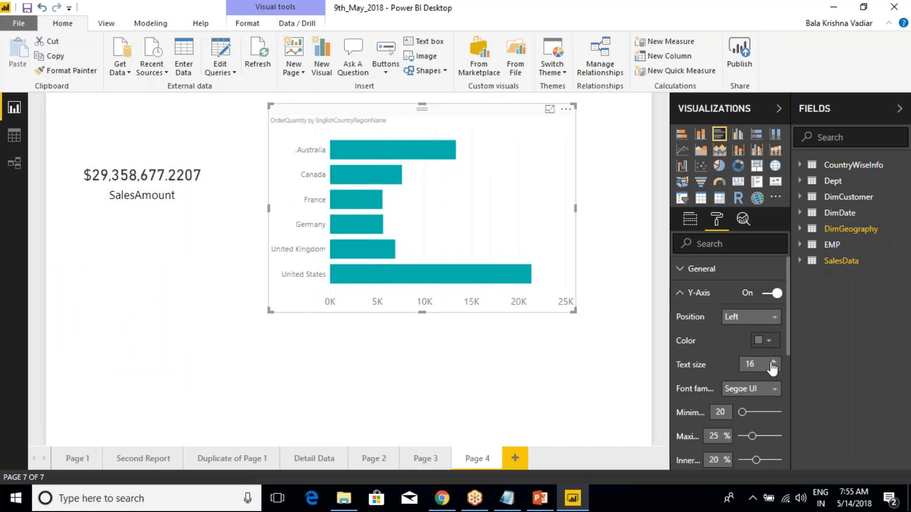
{"action": "left_click", "coordinate": [773, 362]}
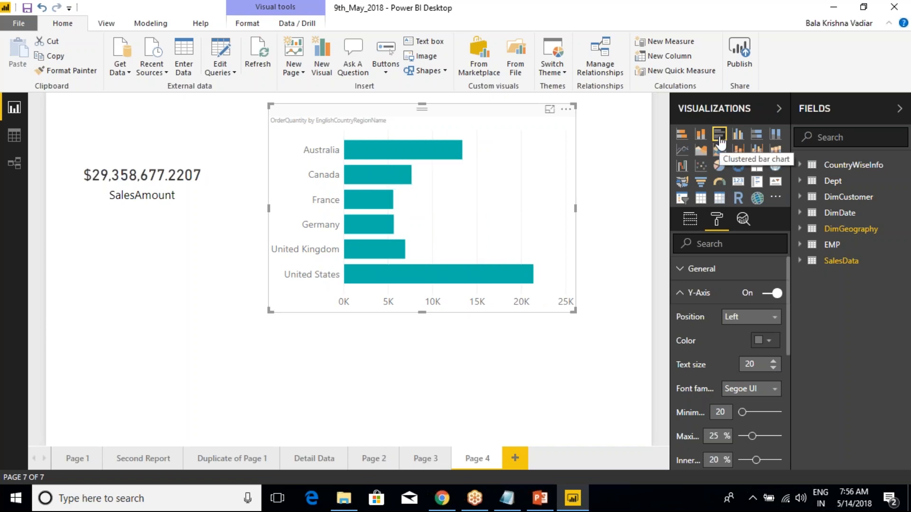
Switch the OrderQuantity chart to a stacked column chart and back to a clustered bar chart
{"action": "left_click", "coordinate": [700, 138]}
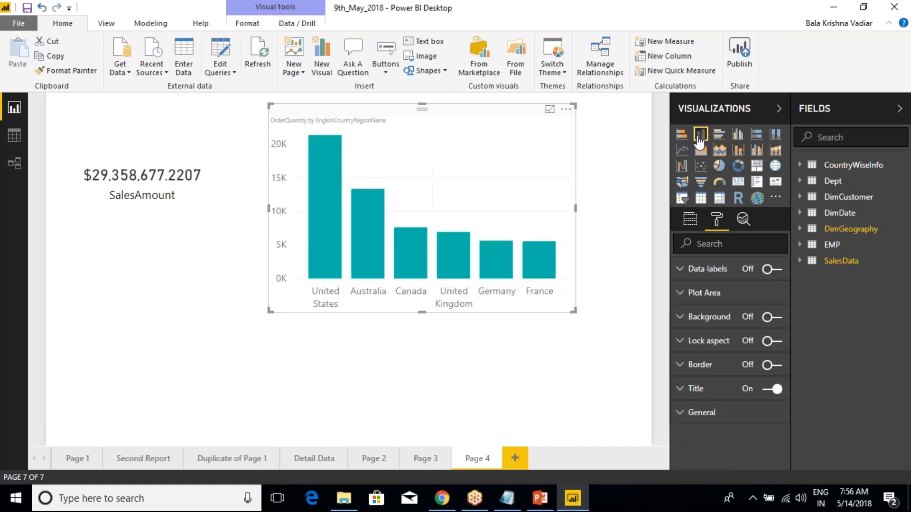
{"action": "left_click", "coordinate": [719, 135]}
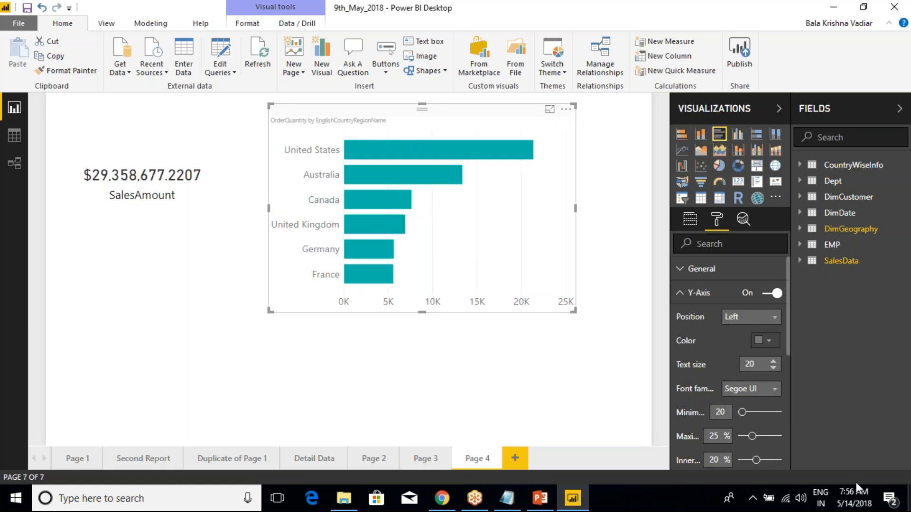
Turn on the border for both the OrderQuantity bar chart and the SalesAmount card
{"action": "mouse_move", "coordinate": [386, 228]}
{"action": "scroll", "coordinate": [692, 365], "scroll_direction": "down", "scroll_amount": 5}
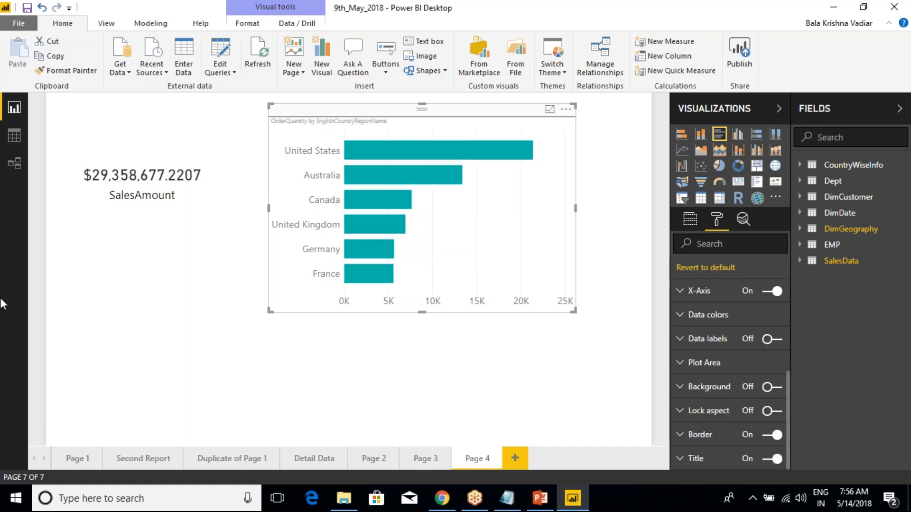
{"action": "left_click", "coordinate": [161, 148]}
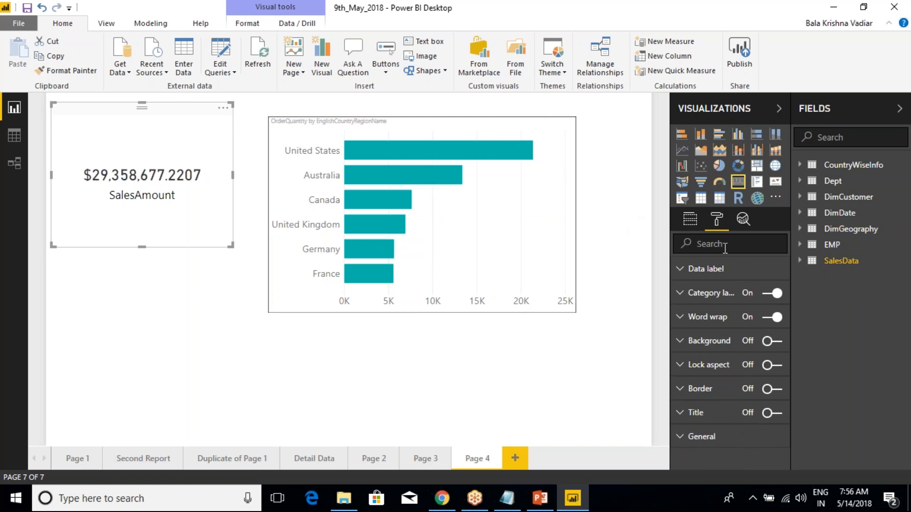
{"action": "left_click", "coordinate": [773, 390]}
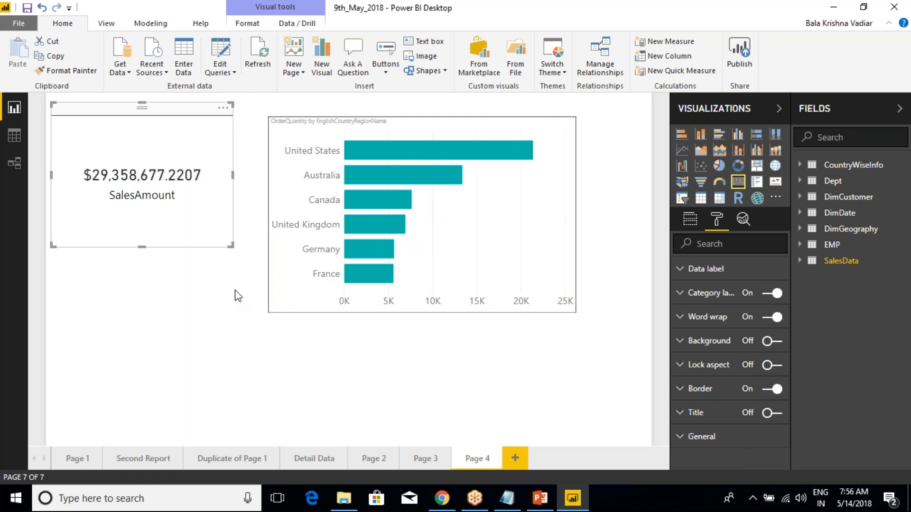
{"action": "left_click", "coordinate": [223, 297]}
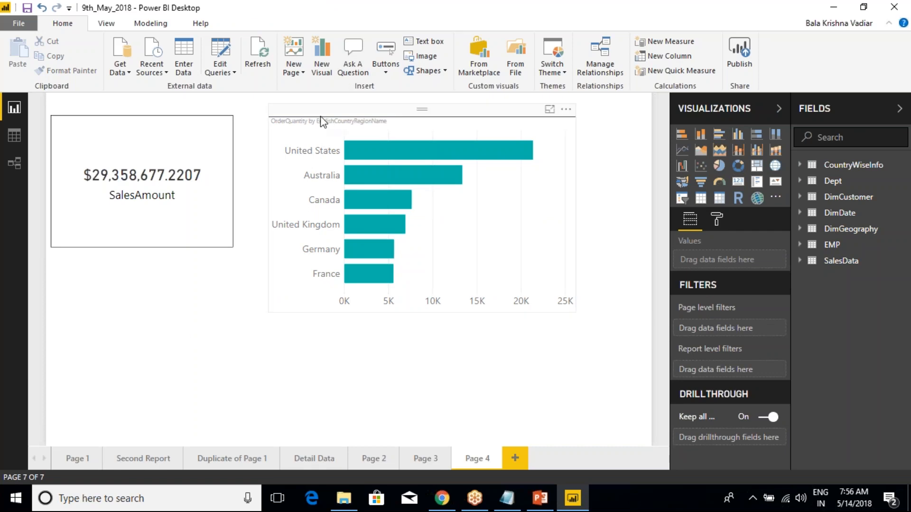
{"action": "left_click", "coordinate": [182, 117]}
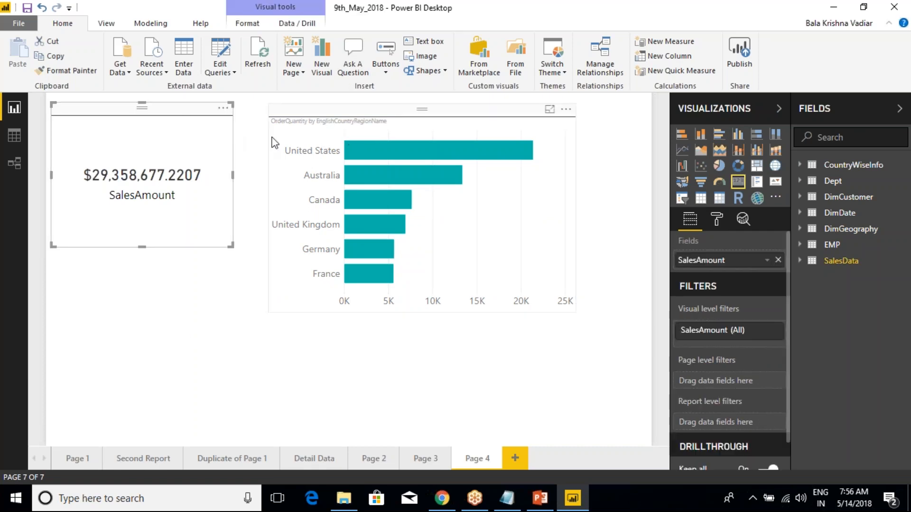
{"action": "left_click", "coordinate": [175, 286]}
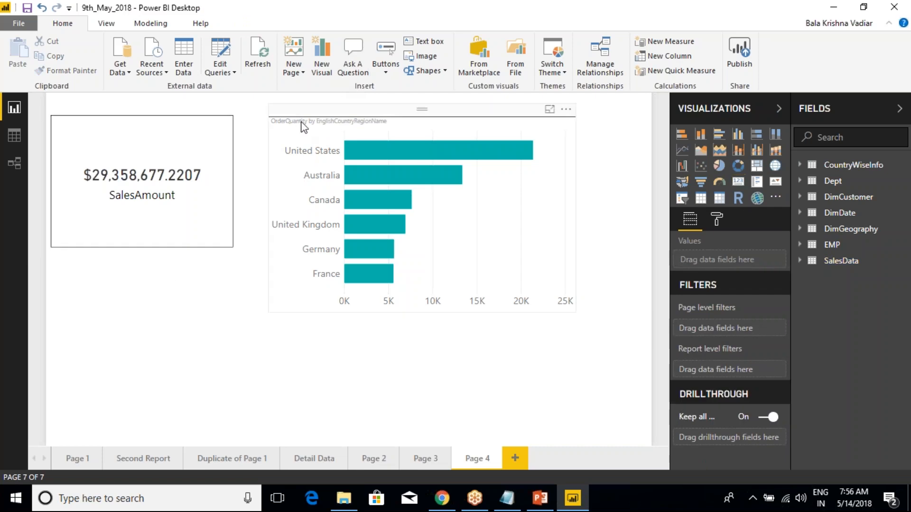
Insert a question visual below the card that asks for salesamount by calendar year from the DimDate table
{"action": "left_click", "coordinate": [346, 69]}
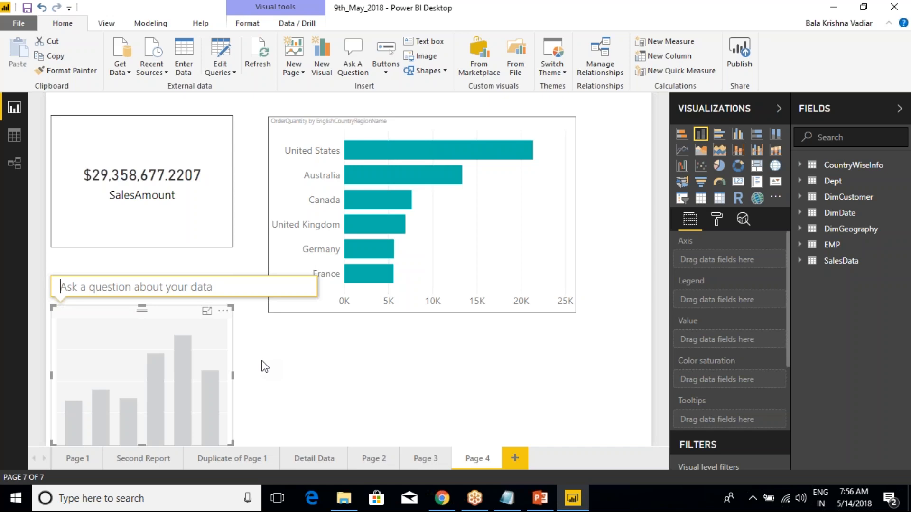
{"action": "type", "text": "sales"}
{"action": "type", "text": "amo"}
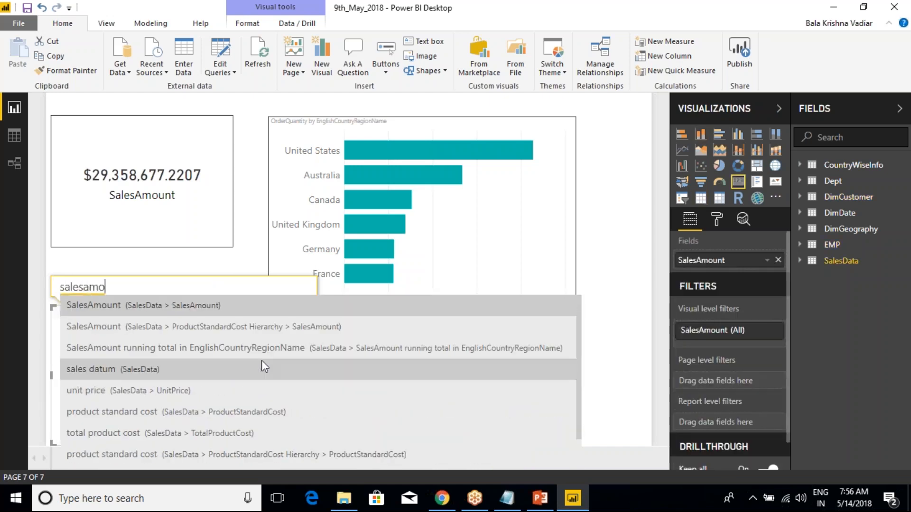
{"action": "type", "text": "unt by cale"}
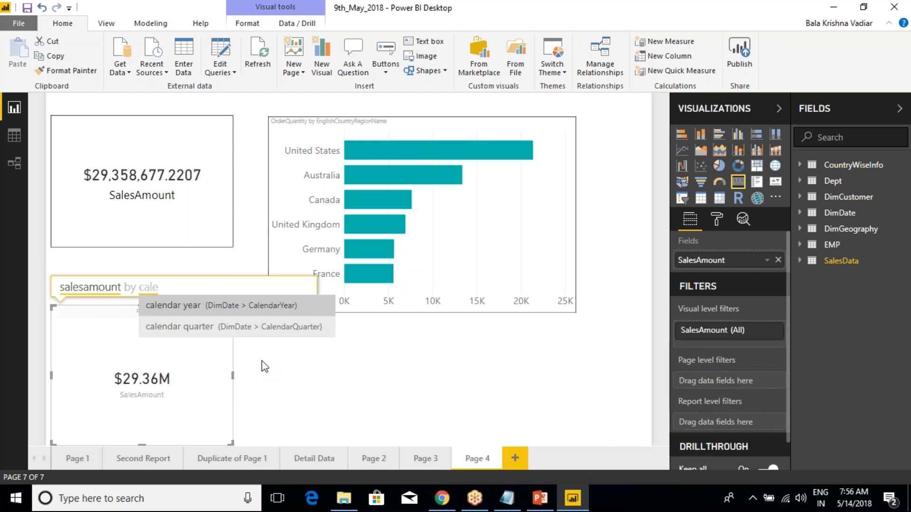
{"action": "left_click", "coordinate": [259, 301]}
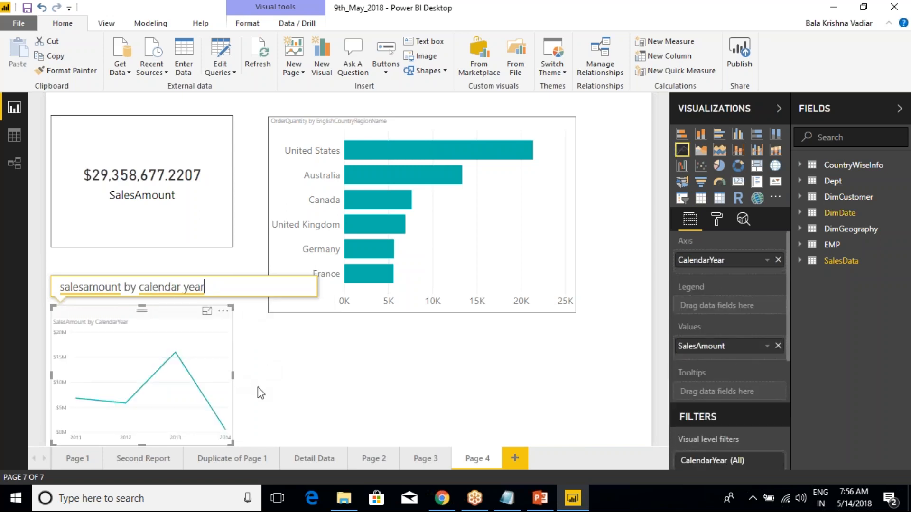
Convert the SalesAmount by CalendarYear line chart to a pie chart and make it taller and slightly wider
{"action": "mouse_move", "coordinate": [158, 344]}
{"action": "left_click", "coordinate": [719, 166]}
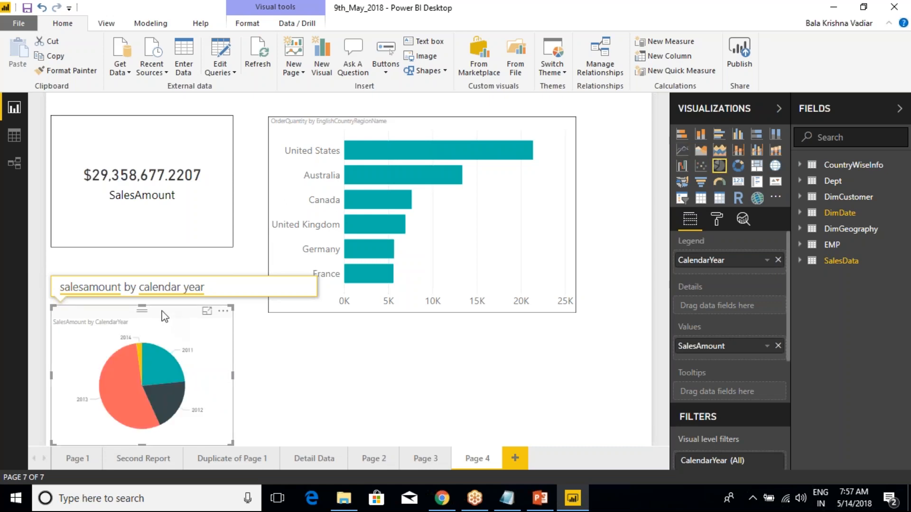
{"action": "left_click_drag", "start_coordinate": [142, 306], "coordinate": [141, 254]}
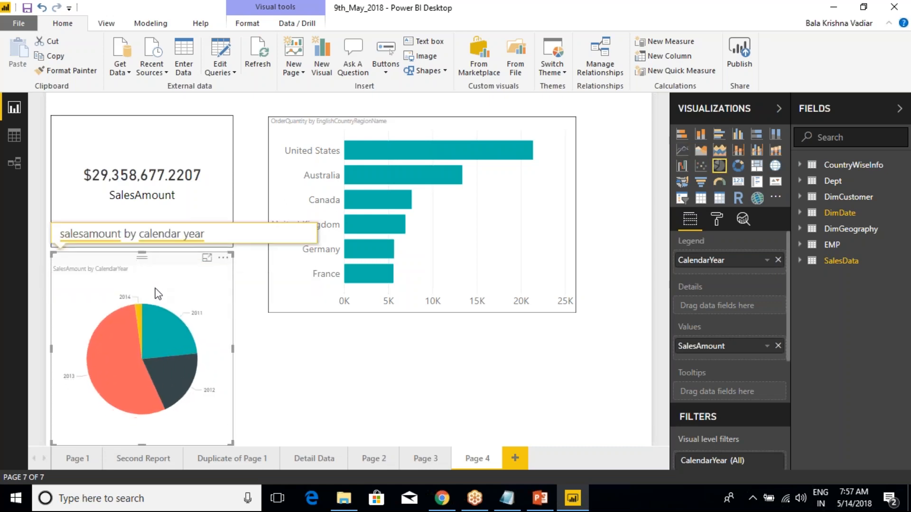
{"action": "left_click_drag", "start_coordinate": [235, 349], "coordinate": [245, 351]}
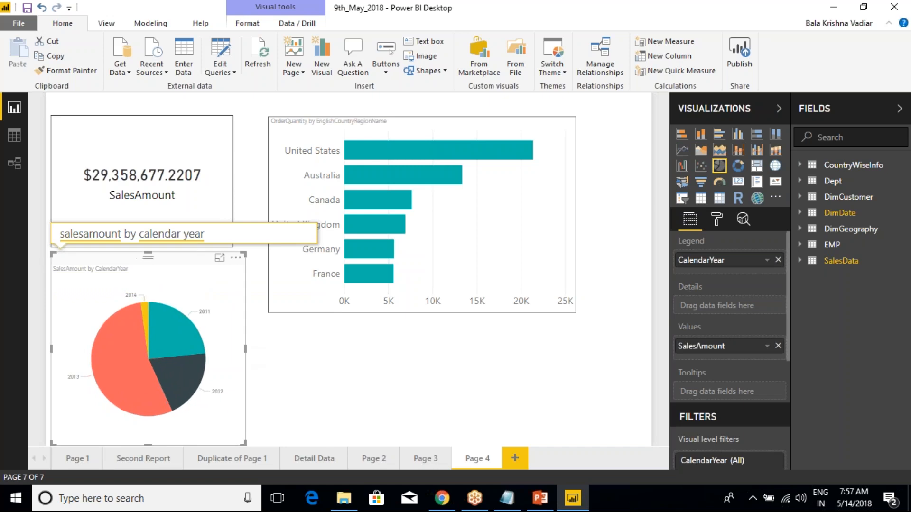
Set the pie chart's detail labels to text size 18 and color them black
{"action": "left_click", "coordinate": [717, 221]}
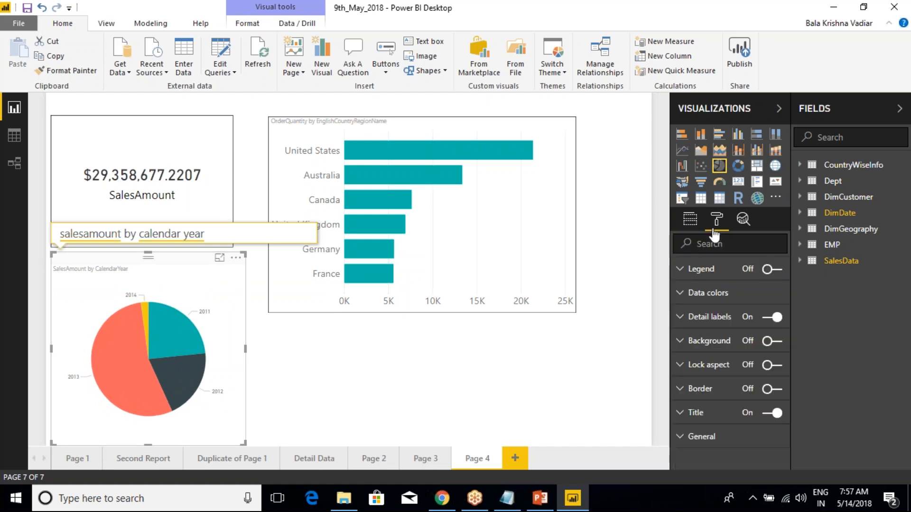
{"action": "left_click", "coordinate": [681, 294]}
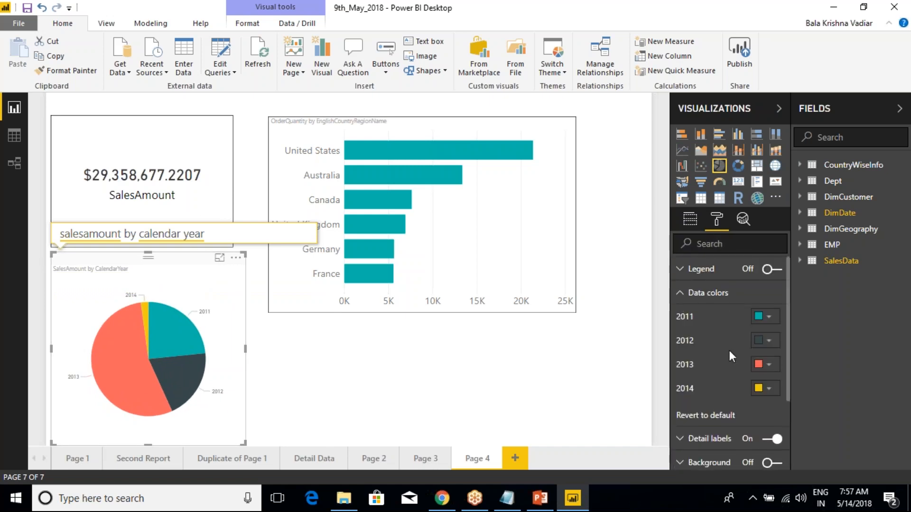
{"action": "left_click", "coordinate": [683, 293]}
{"action": "left_click", "coordinate": [685, 318]}
{"action": "left_click", "coordinate": [774, 409]}
{"action": "left_click", "coordinate": [774, 410]}
{"action": "left_click", "coordinate": [773, 410]}
{"action": "left_click", "coordinate": [774, 410]}
{"action": "left_click", "coordinate": [774, 410]}
{"action": "left_click", "coordinate": [774, 410]}
{"action": "left_click", "coordinate": [774, 410]}
{"action": "left_click", "coordinate": [773, 410]}
{"action": "left_click", "coordinate": [774, 410]}
{"action": "left_click", "coordinate": [765, 365]}
{"action": "left_click", "coordinate": [689, 403]}
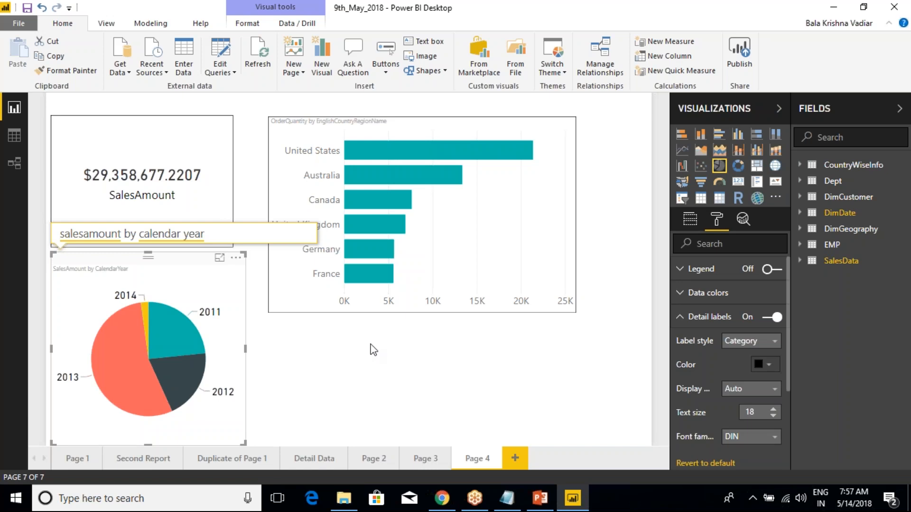
{"action": "left_click", "coordinate": [337, 343]}
{"action": "left_click", "coordinate": [237, 280]}
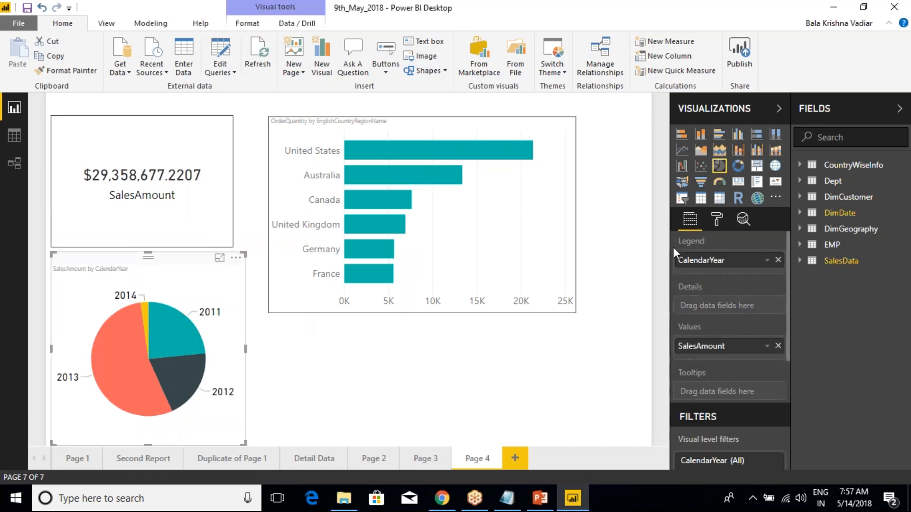
Turn on the border for the SalesAmount by CalendarYear pie chart and save the report
{"action": "left_click", "coordinate": [715, 220]}
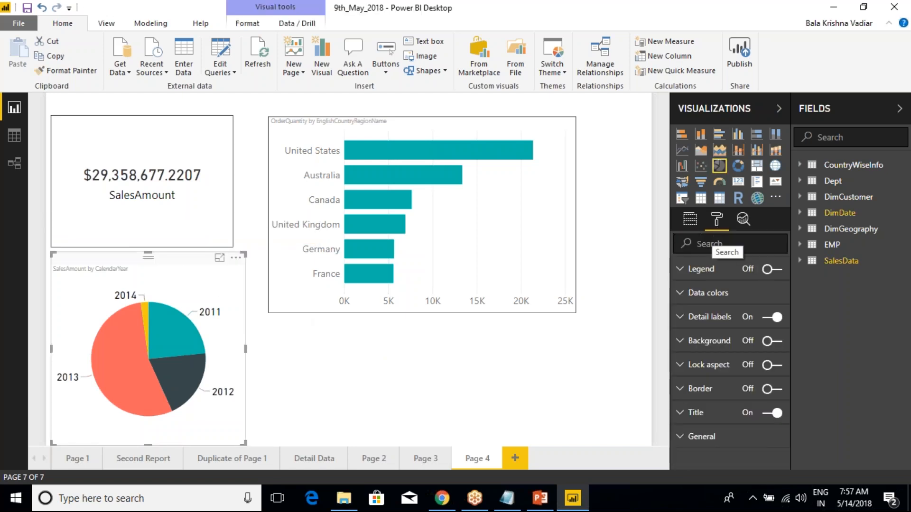
{"action": "left_click", "coordinate": [776, 389]}
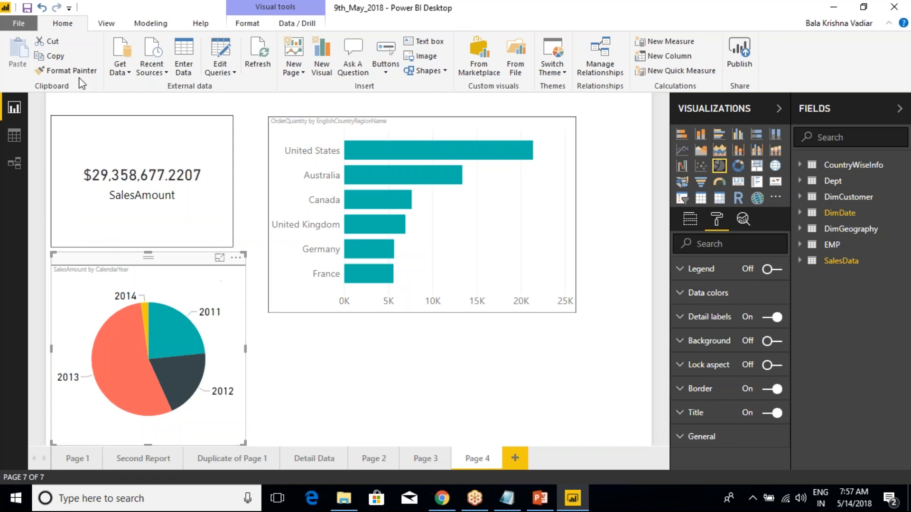
{"action": "left_click", "coordinate": [28, 9]}
{"action": "left_click", "coordinate": [167, 116]}
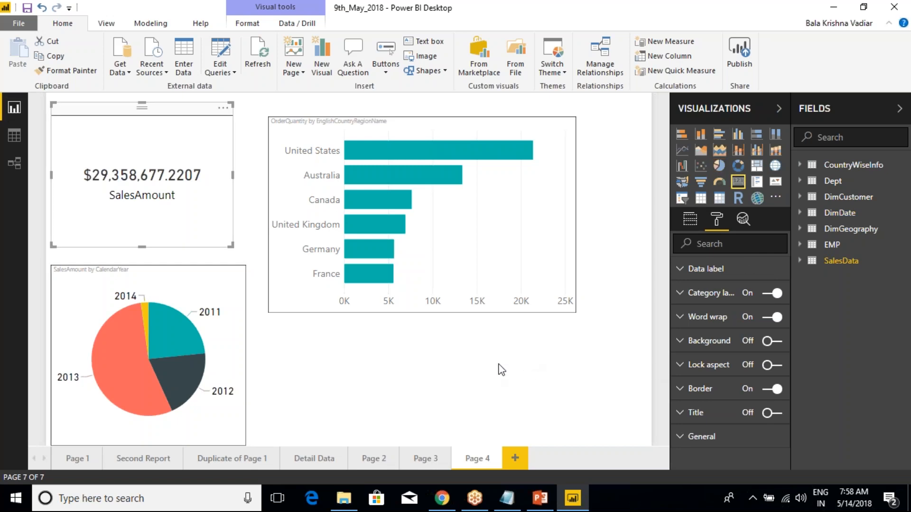
{"action": "left_click", "coordinate": [386, 75]}
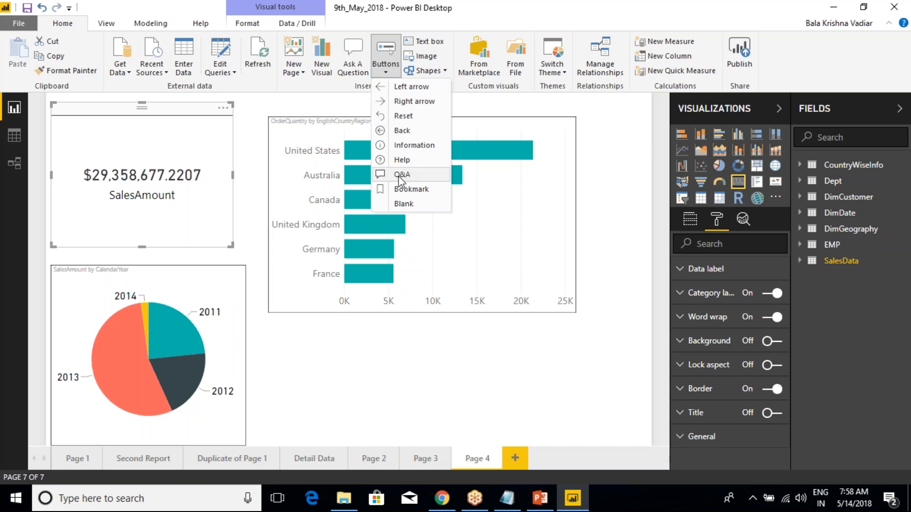
{"action": "left_click", "coordinate": [392, 339]}
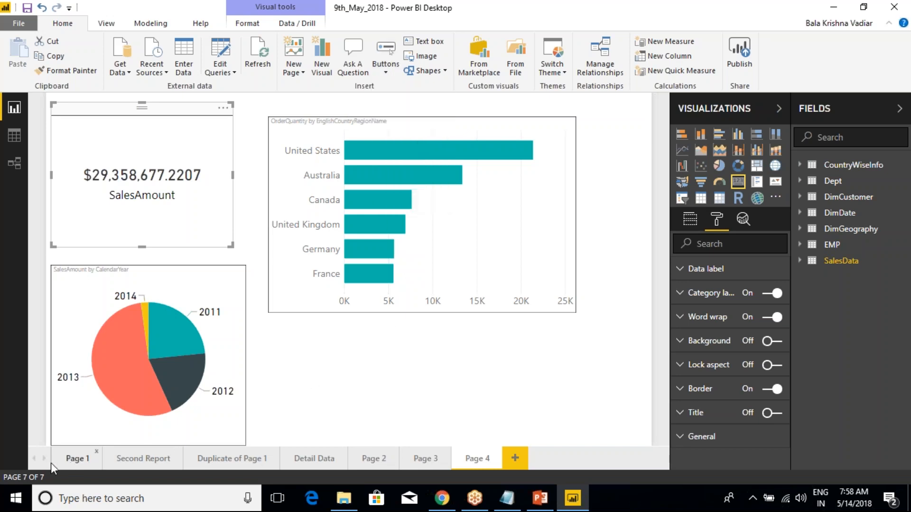
On Page 1, move the SalesAmount card, the OrderQuantity pie chart and the country slicer up so the visuals no longer overlap
{"action": "left_click", "coordinate": [72, 459]}
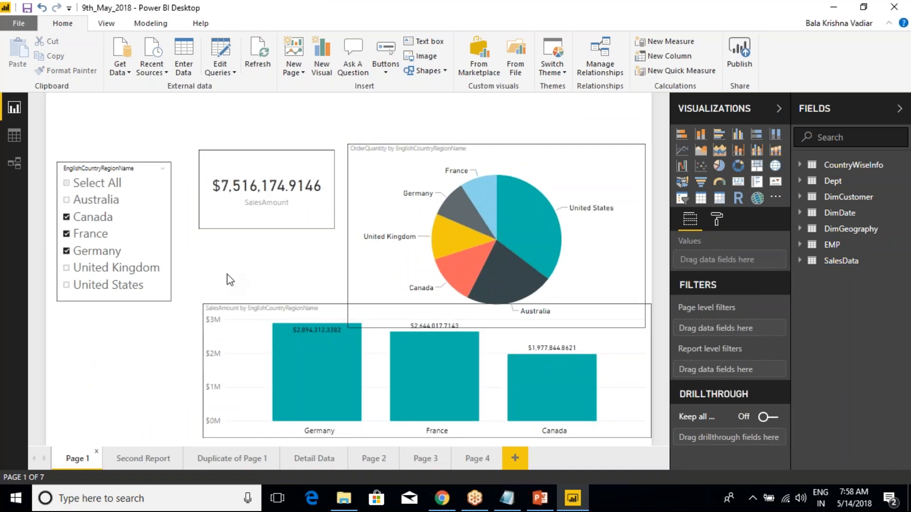
{"action": "left_click_drag", "start_coordinate": [258, 145], "coordinate": [258, 110]}
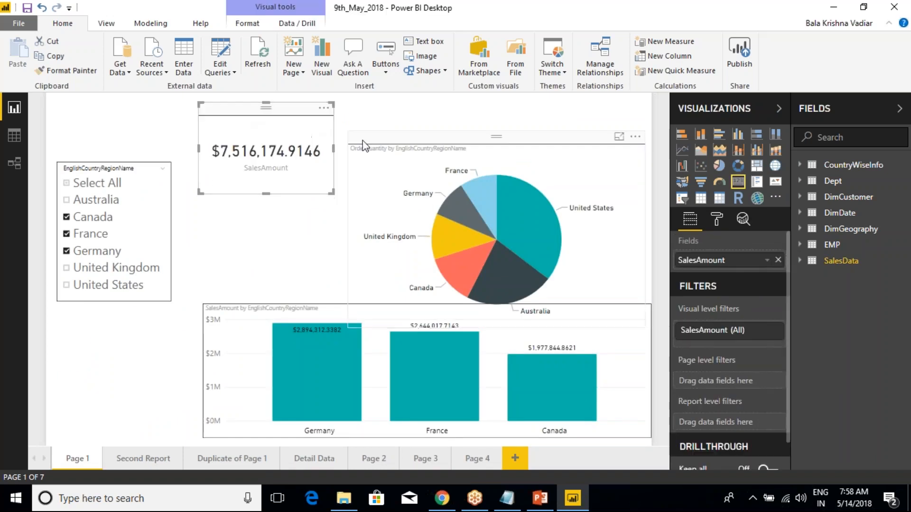
{"action": "left_click_drag", "start_coordinate": [369, 138], "coordinate": [375, 109]}
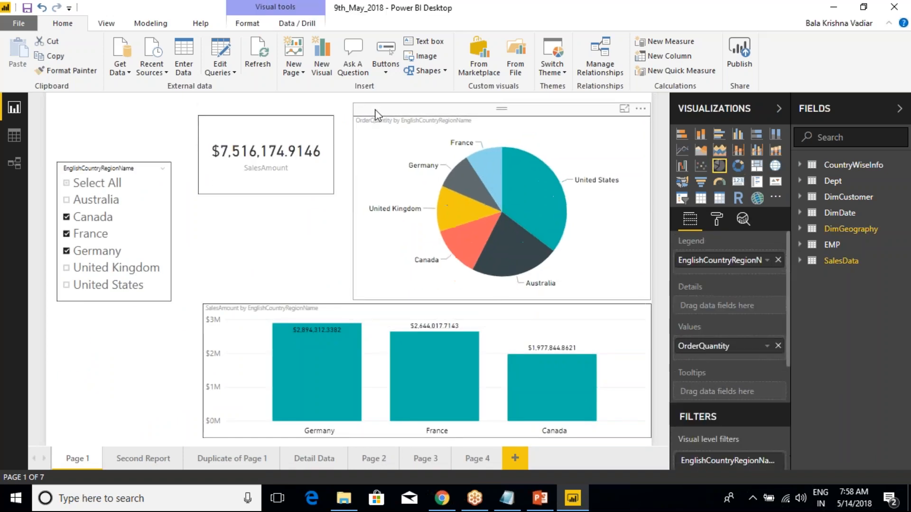
{"action": "left_click", "coordinate": [243, 113]}
{"action": "left_click_drag", "start_coordinate": [100, 161], "coordinate": [105, 113]}
{"action": "scroll", "coordinate": [721, 389], "scroll_direction": "down", "scroll_amount": 1}
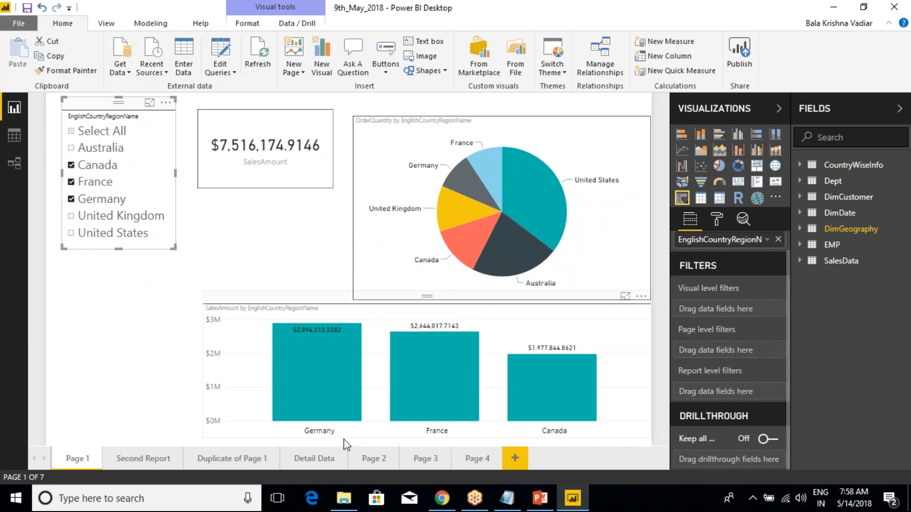
Look through the Second Report, Duplicate of Page 1 and Detail Data pages, examining the Detail Data drillthrough field
{"action": "left_click", "coordinate": [170, 460]}
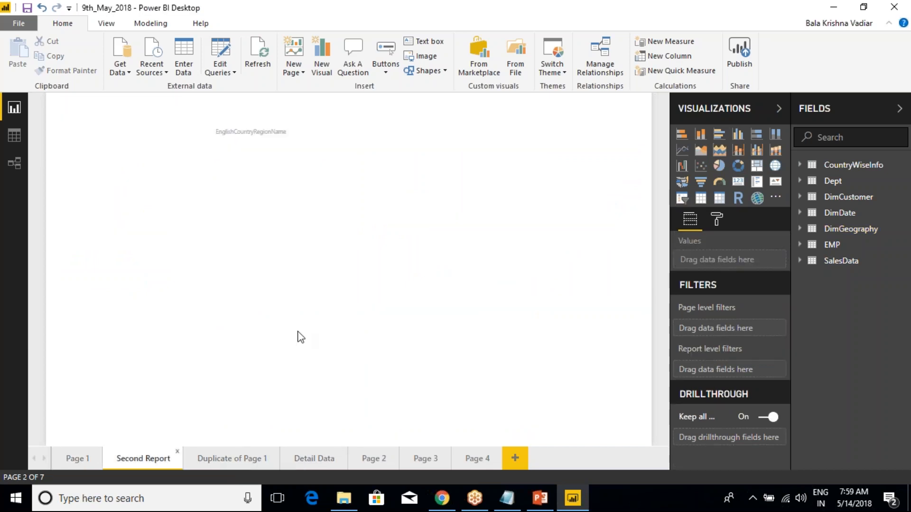
{"action": "left_click", "coordinate": [235, 457]}
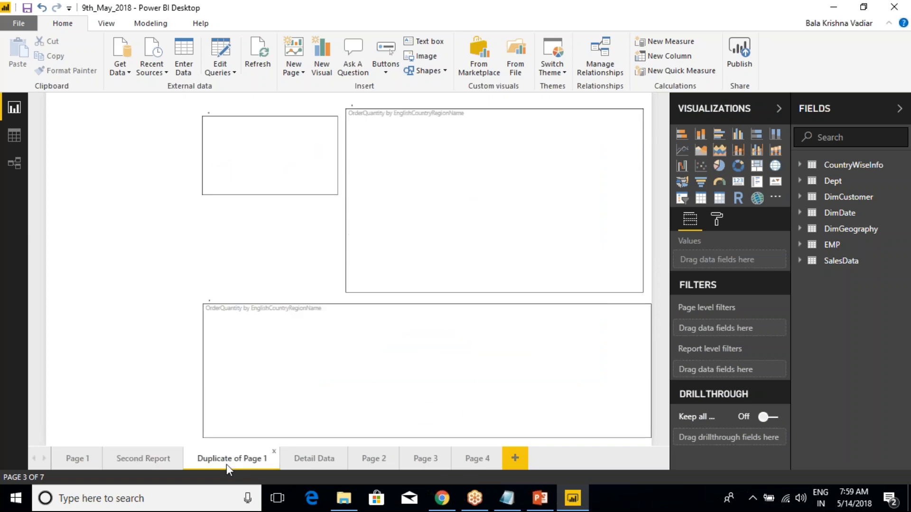
{"action": "left_click", "coordinate": [310, 458]}
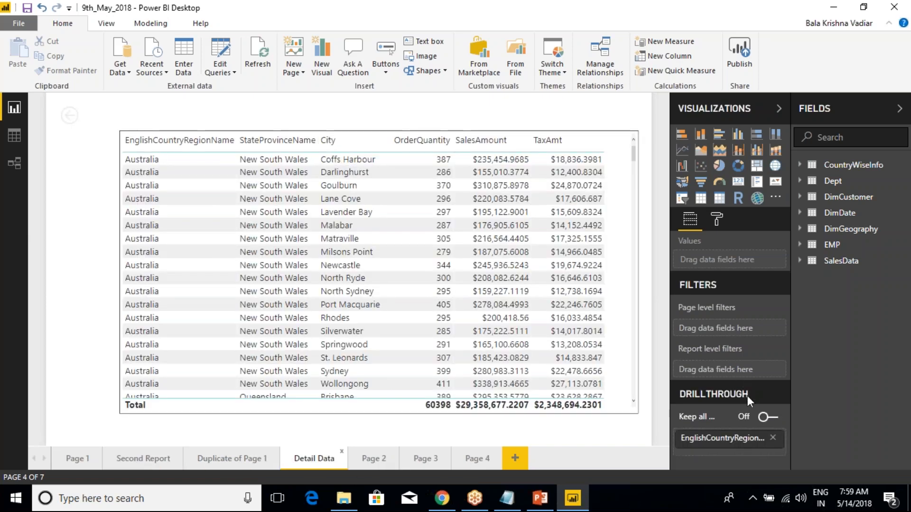
{"action": "mouse_move", "coordinate": [760, 444]}
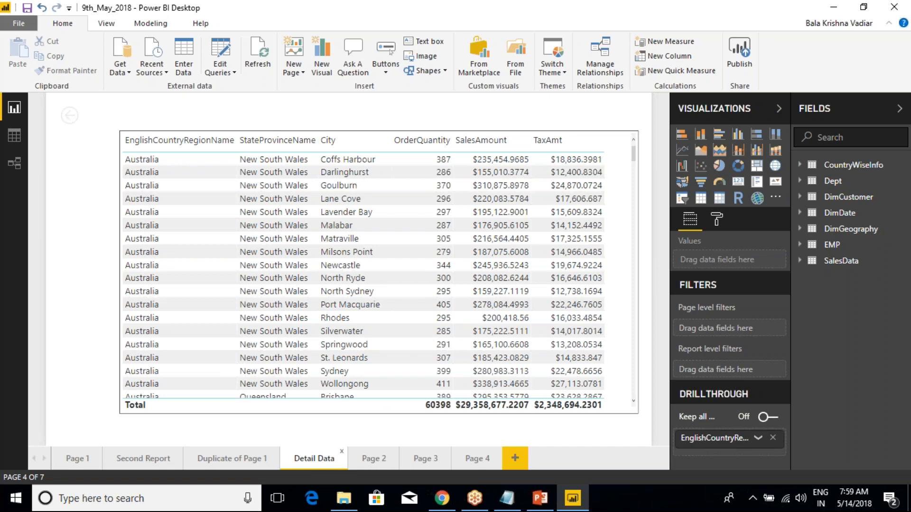
Select all countries in the Page 1 slicer and drill through from the Australia column to Detail Data
{"action": "left_click", "coordinate": [78, 459]}
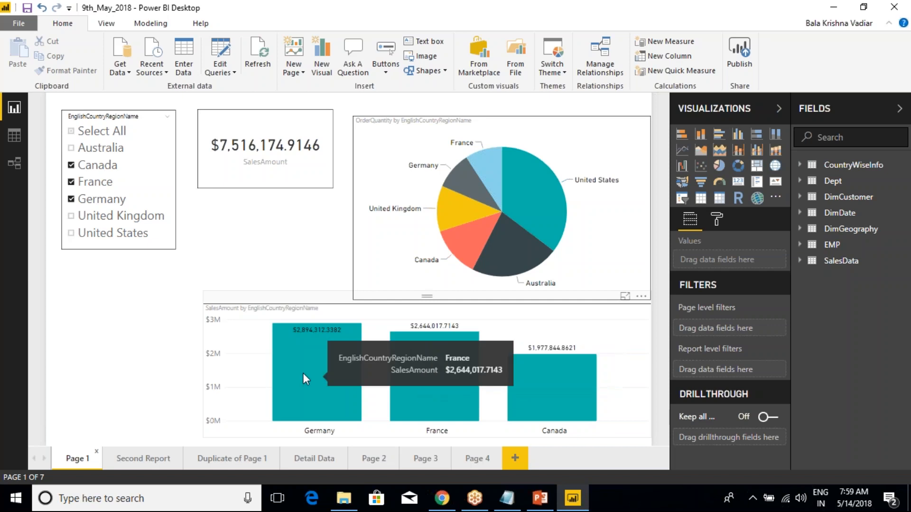
{"action": "left_click", "coordinate": [71, 131]}
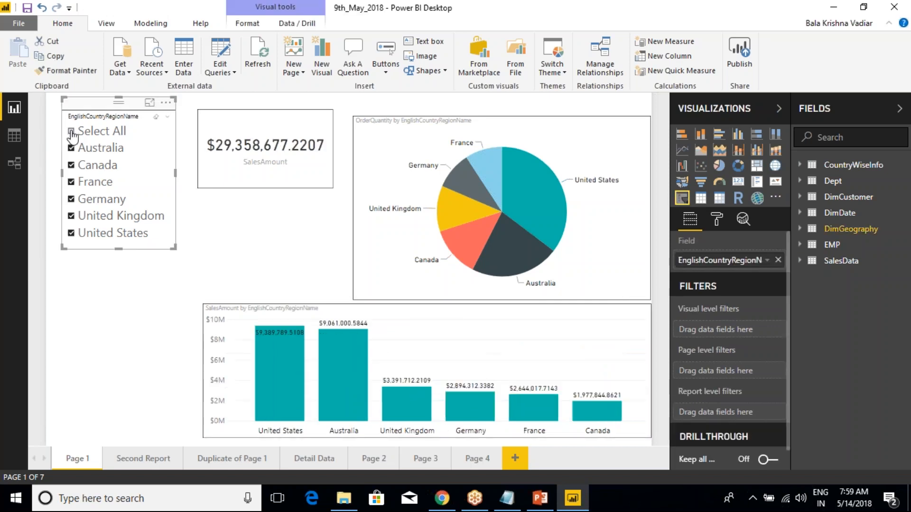
{"action": "right_click", "coordinate": [342, 362]}
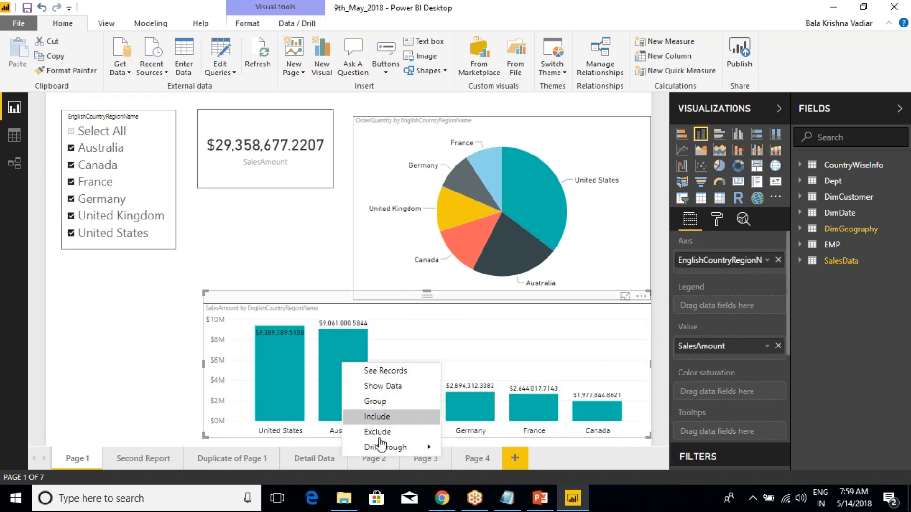
{"action": "mouse_move", "coordinate": [397, 453]}
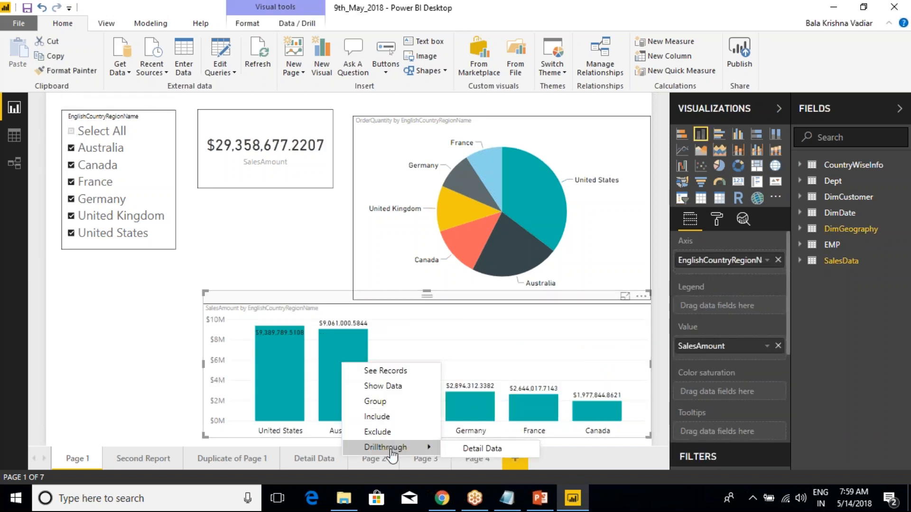
{"action": "left_click", "coordinate": [473, 453]}
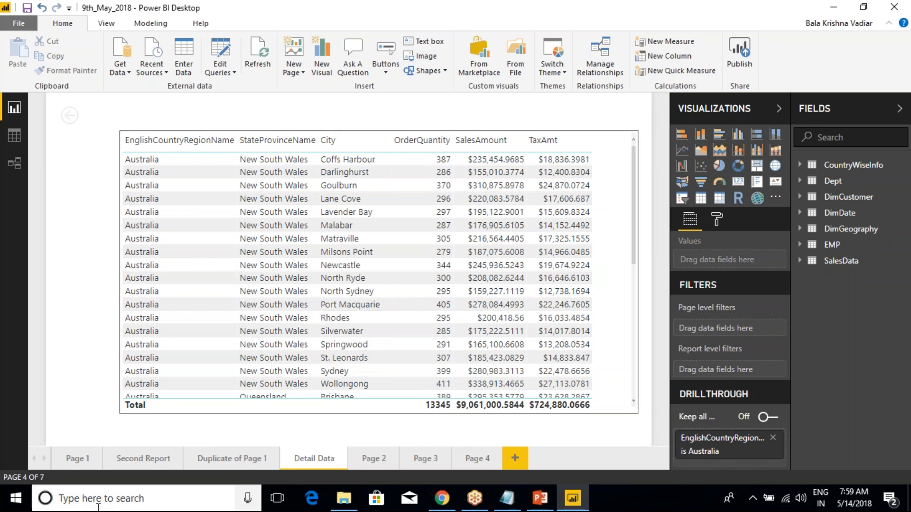
Return to Page 1 and drill through from the Germany column of the SalesAmount chart to Detail Data
{"action": "left_click", "coordinate": [73, 461]}
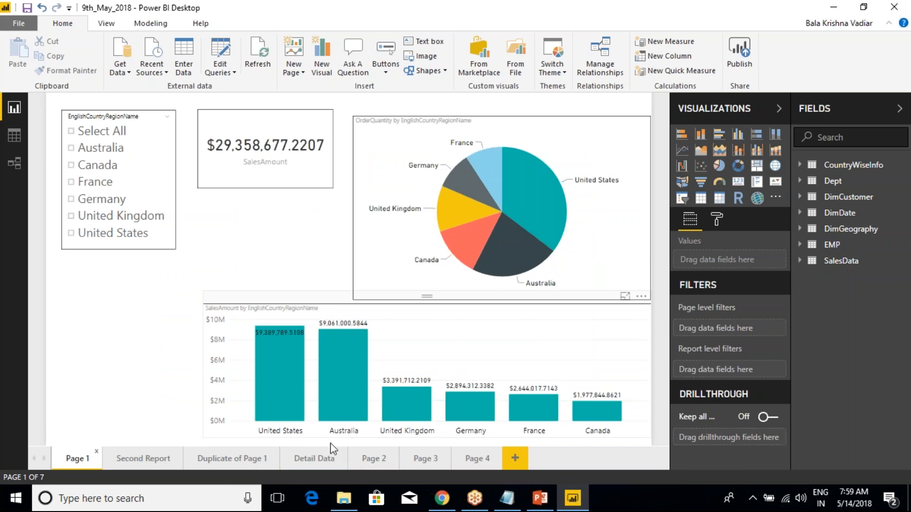
{"action": "left_click", "coordinate": [314, 458]}
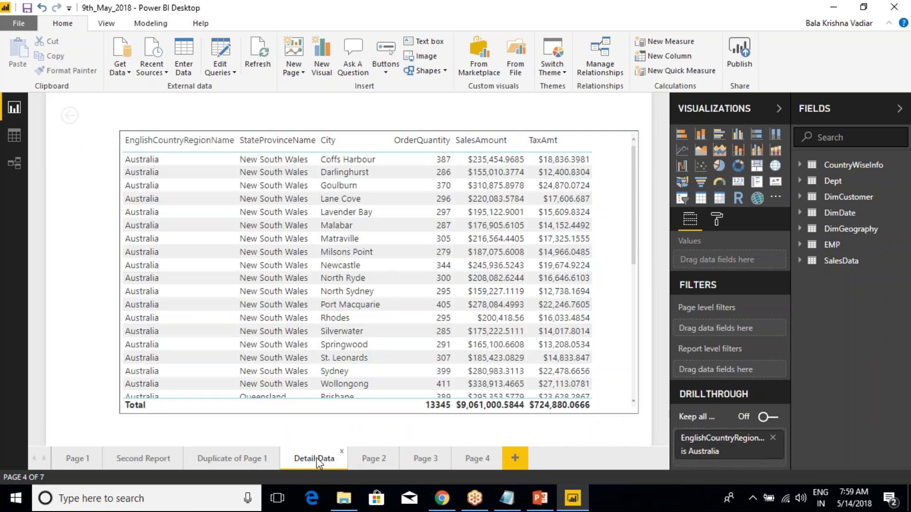
{"action": "left_click", "coordinate": [75, 459]}
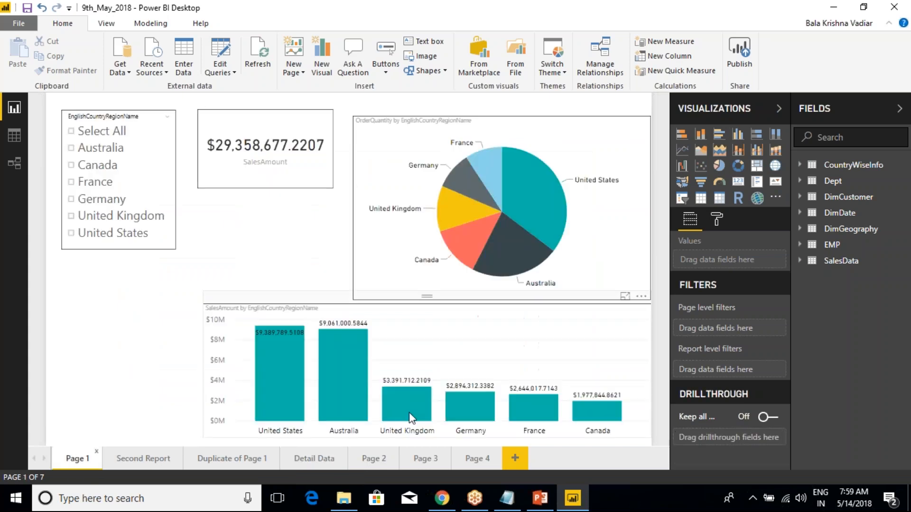
{"action": "right_click", "coordinate": [473, 402]}
{"action": "mouse_move", "coordinate": [506, 397]}
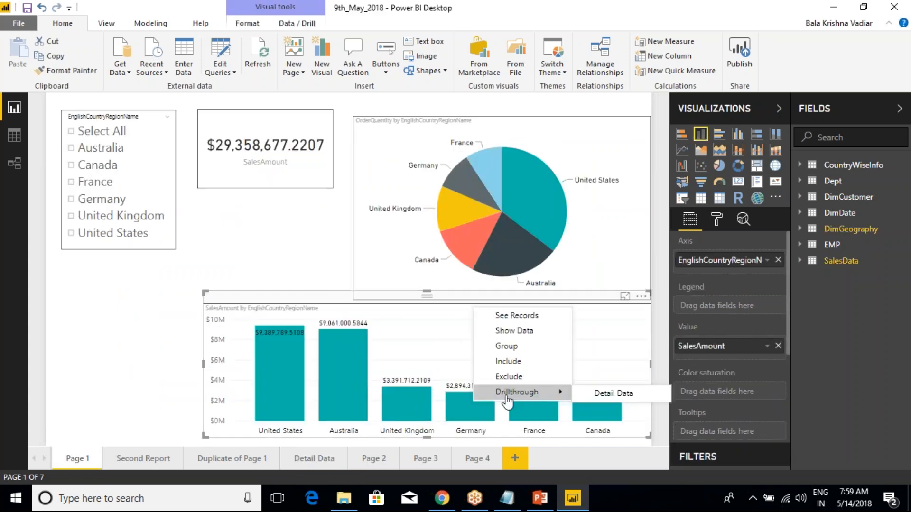
{"action": "left_click", "coordinate": [611, 394]}
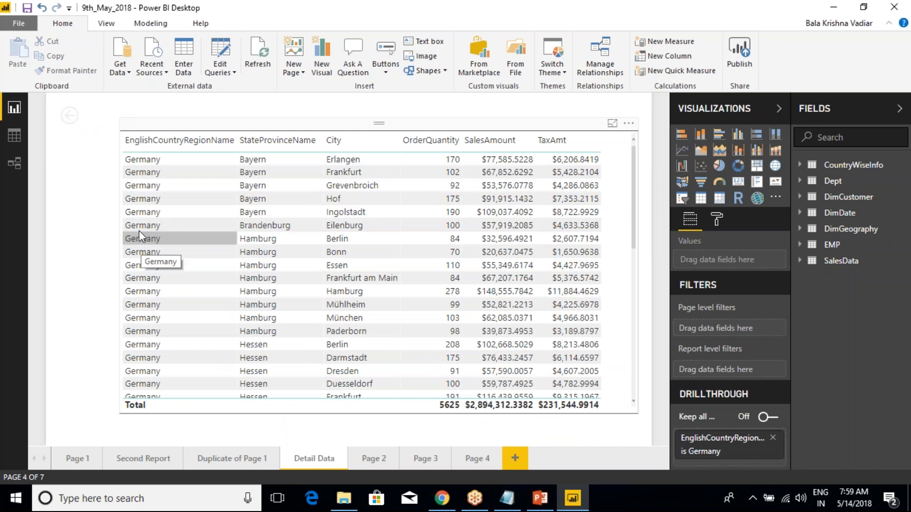
Set the fill color of the Detail Data page's back button to black with 0% transparency
{"action": "left_click", "coordinate": [72, 115]}
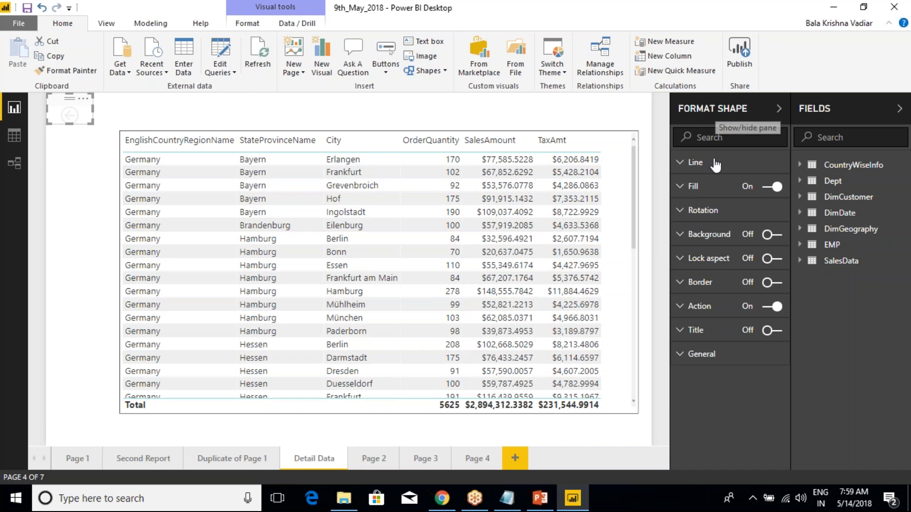
{"action": "left_click", "coordinate": [682, 188]}
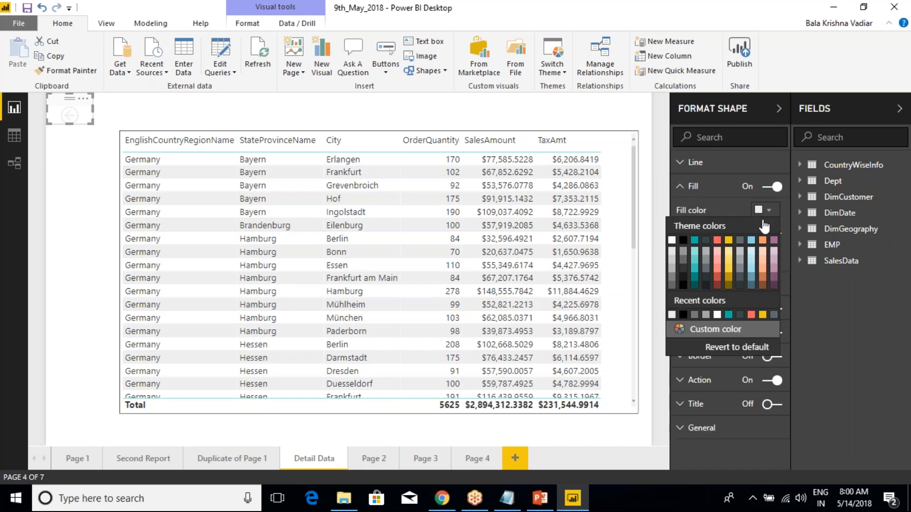
{"action": "left_click", "coordinate": [729, 239]}
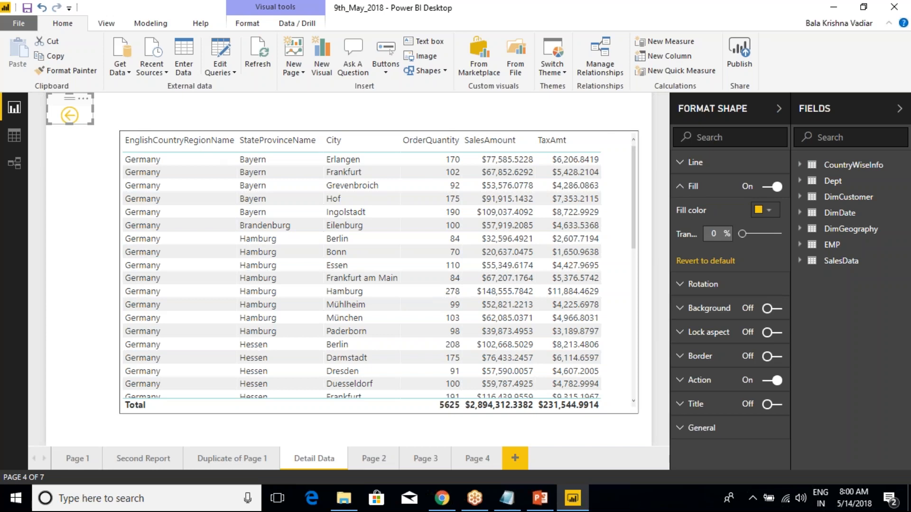
{"action": "left_click", "coordinate": [769, 211]}
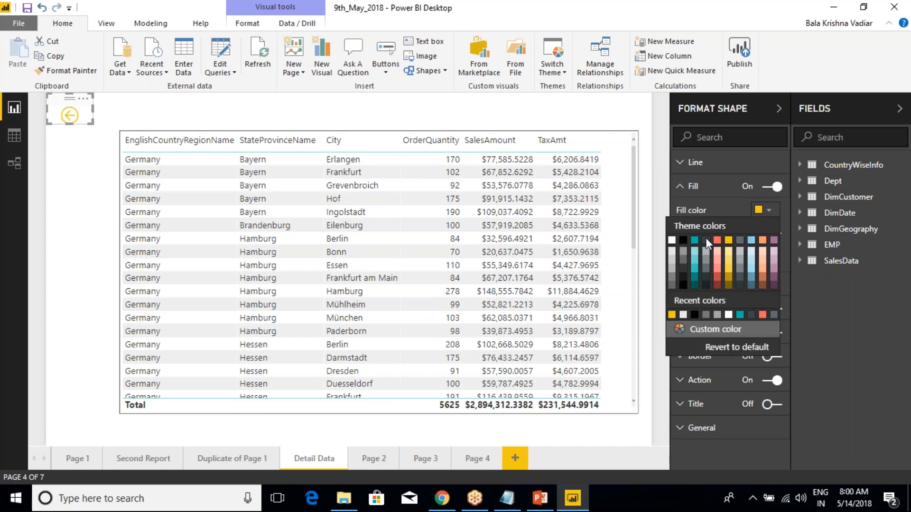
{"action": "left_click", "coordinate": [685, 240]}
{"action": "mouse_move", "coordinate": [755, 237]}
{"action": "left_mouse_down"}
{"action": "mouse_move", "coordinate": [779, 238]}
{"action": "mouse_move", "coordinate": [741, 235]}
{"action": "left_mouse_up"}
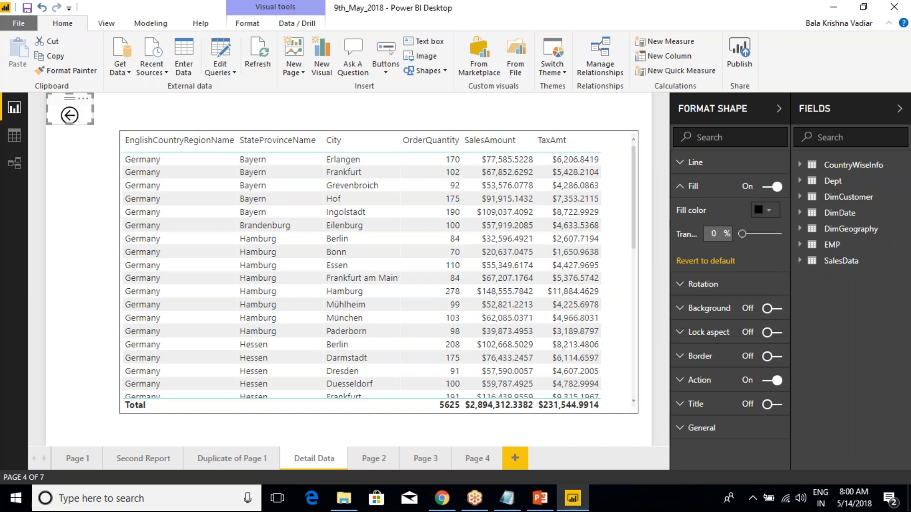
{"action": "left_click", "coordinate": [680, 189]}
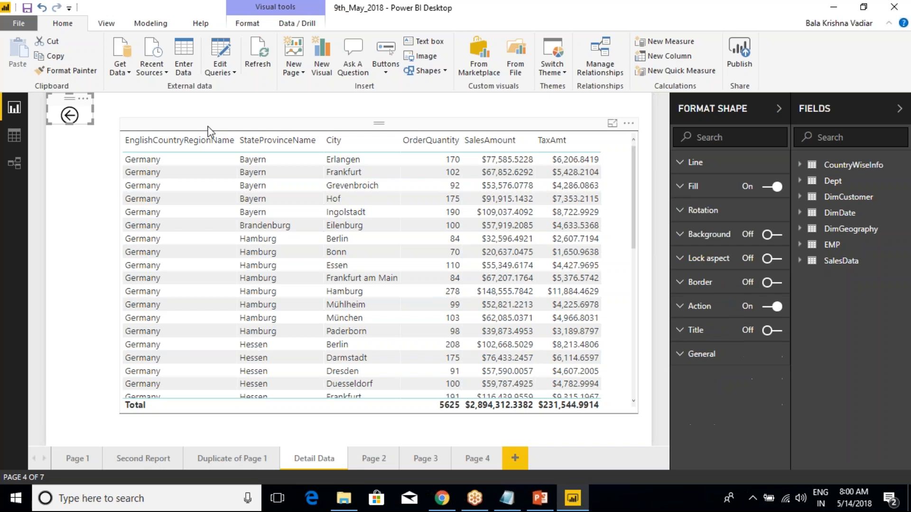
Follow the back button to Page 1 and drill through from the Germany column to Detail Data again
{"action": "left_click", "coordinate": [183, 118]}
{"action": "left_click", "coordinate": [68, 115]}
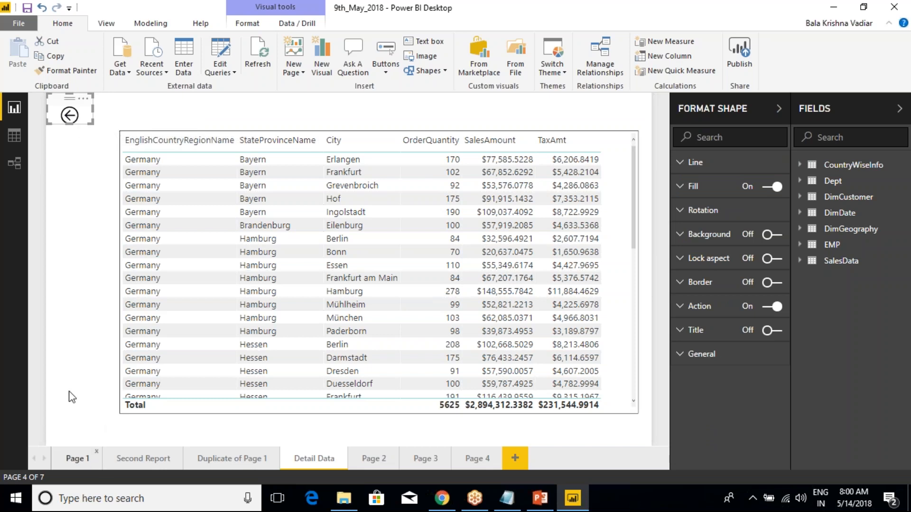
{"action": "left_click", "coordinate": [71, 117], "text": "ctrl"}
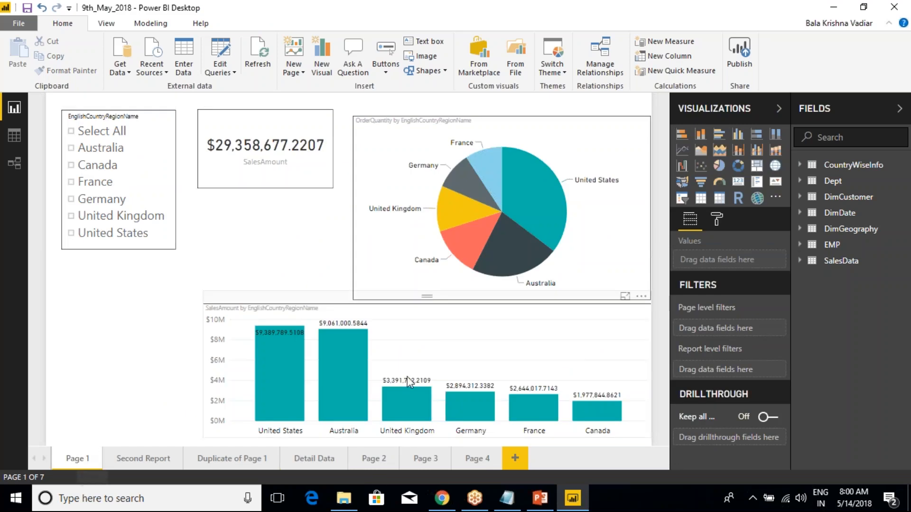
{"action": "right_click", "coordinate": [476, 417]}
{"action": "mouse_move", "coordinate": [514, 403]}
{"action": "left_click", "coordinate": [602, 402]}
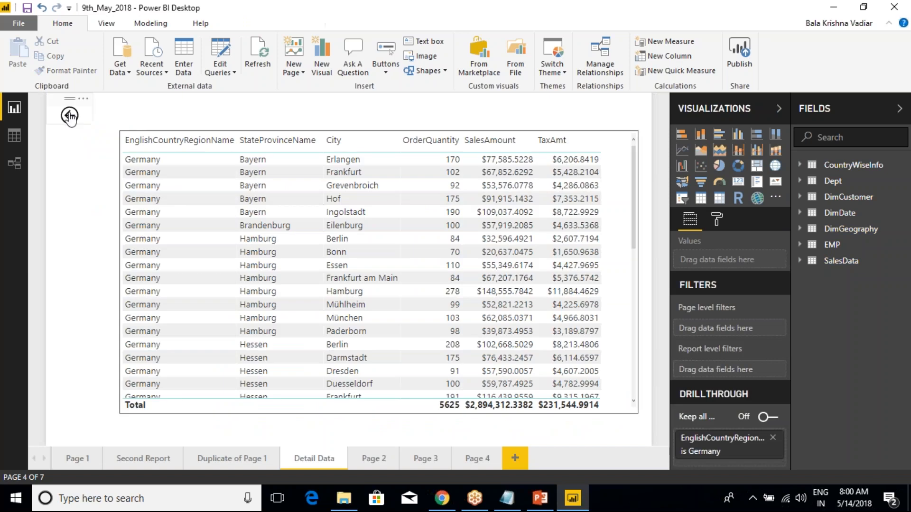
Turn on the border for the back button on the Detail Data page
{"action": "left_click", "coordinate": [88, 114]}
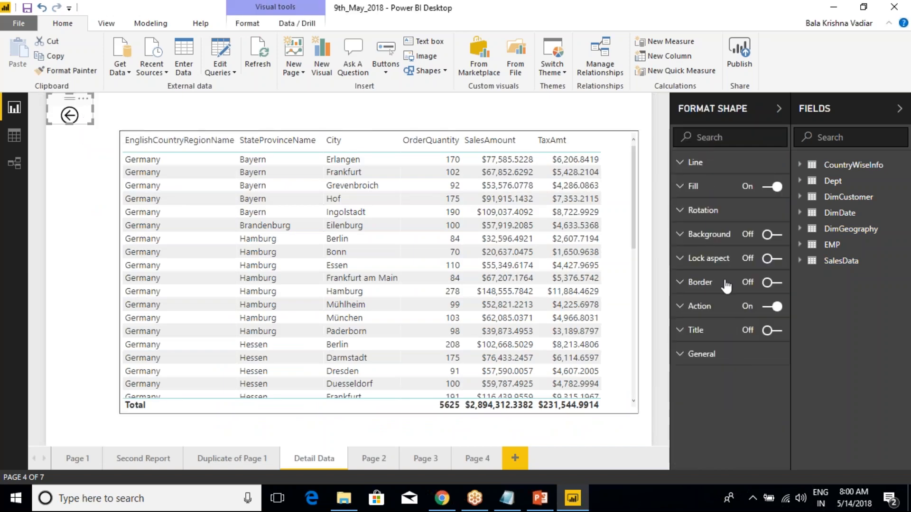
{"action": "left_click", "coordinate": [772, 283]}
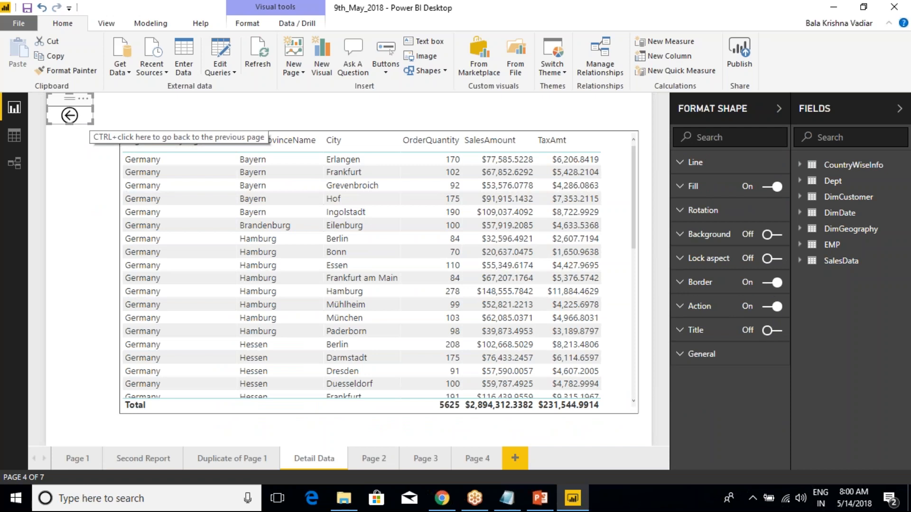
{"action": "left_click", "coordinate": [342, 127]}
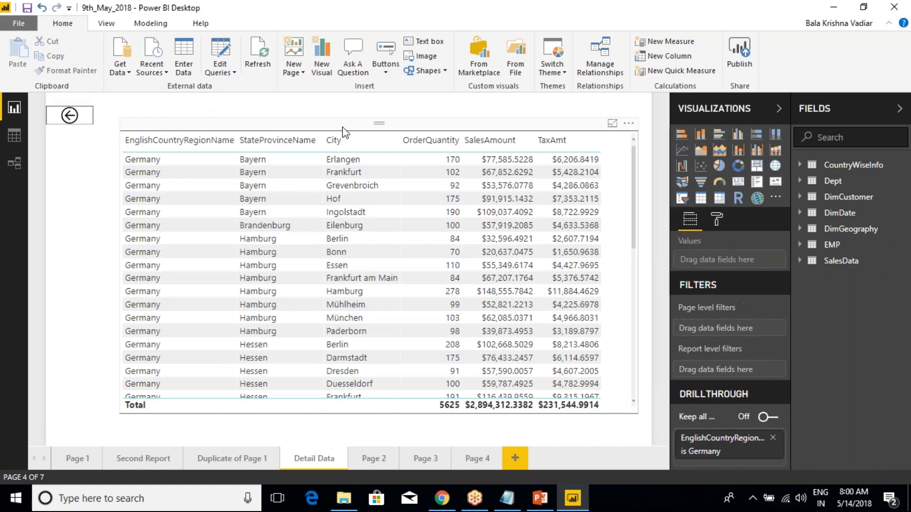
{"action": "left_click", "coordinate": [387, 70]}
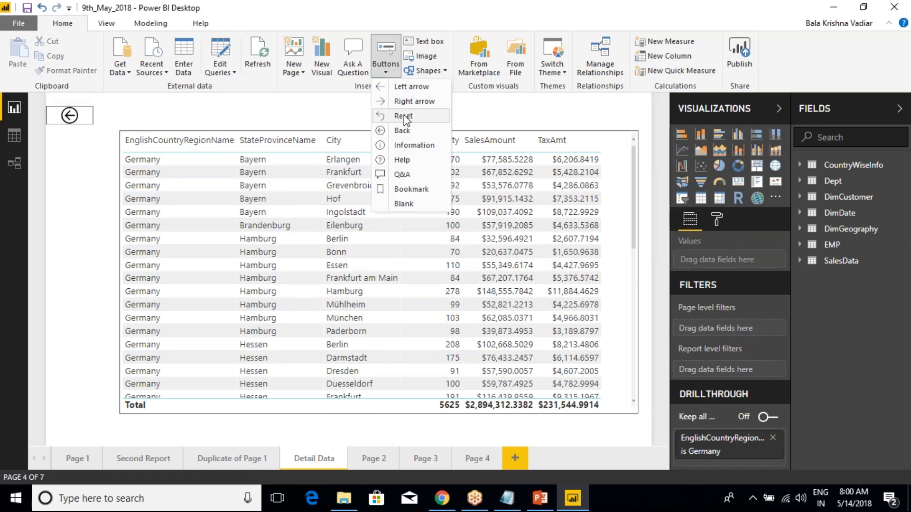
{"action": "left_click", "coordinate": [411, 87]}
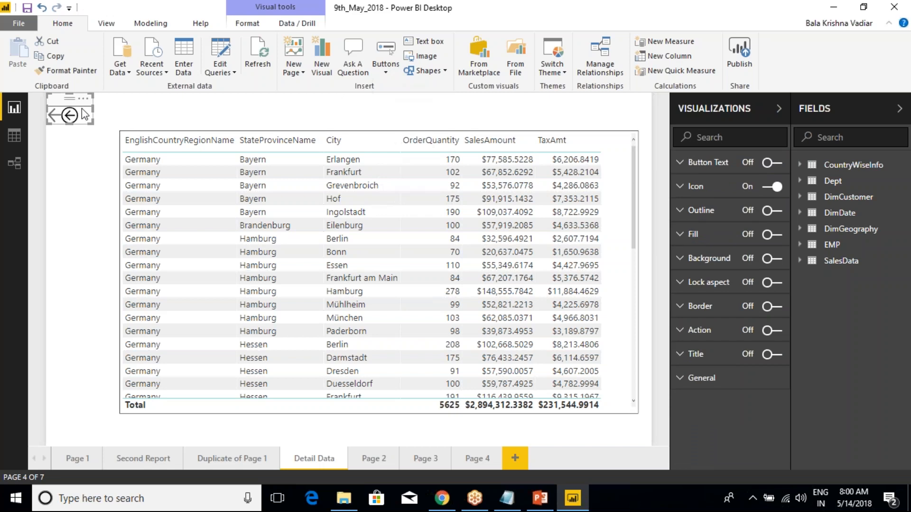
{"action": "left_click_drag", "start_coordinate": [59, 101], "coordinate": [156, 104]}
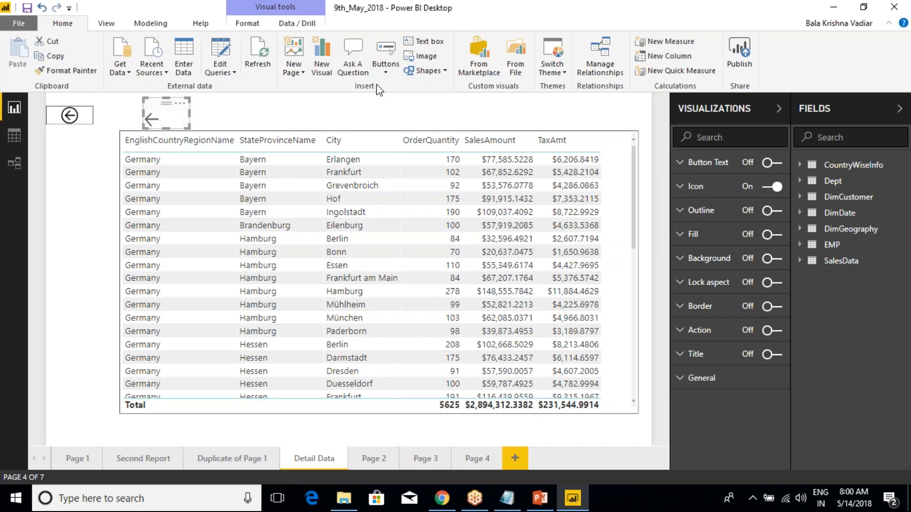
{"action": "left_click", "coordinate": [180, 103]}
{"action": "left_click", "coordinate": [209, 119]}
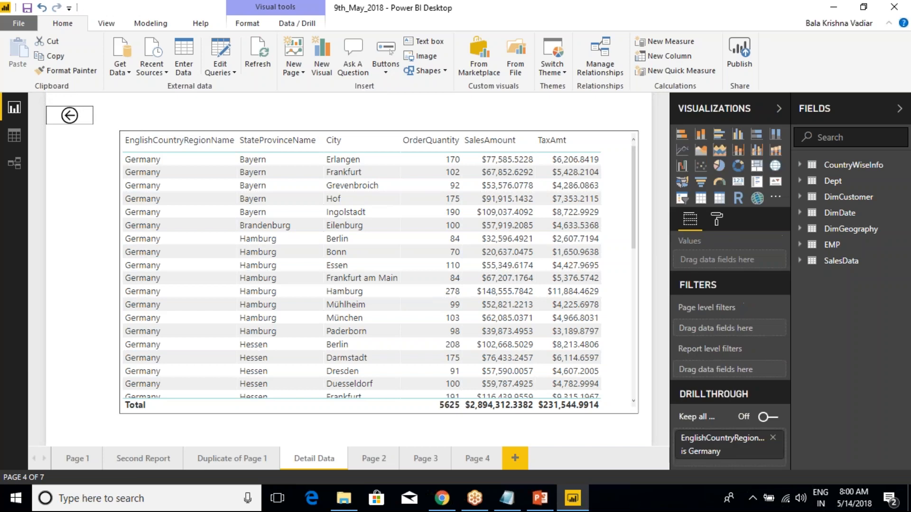
Insert a left arrow button on the Detail Data page and place it above the right end of the table
{"action": "left_click", "coordinate": [385, 66]}
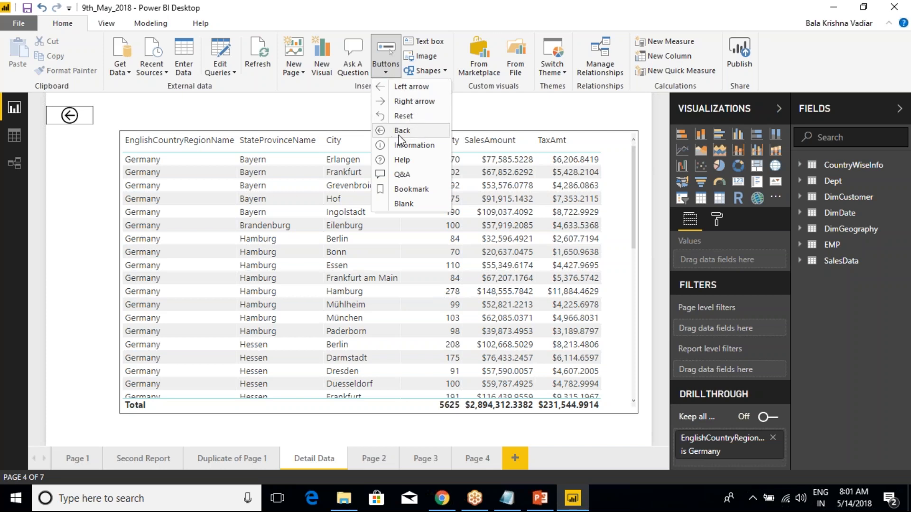
{"action": "left_click", "coordinate": [415, 91]}
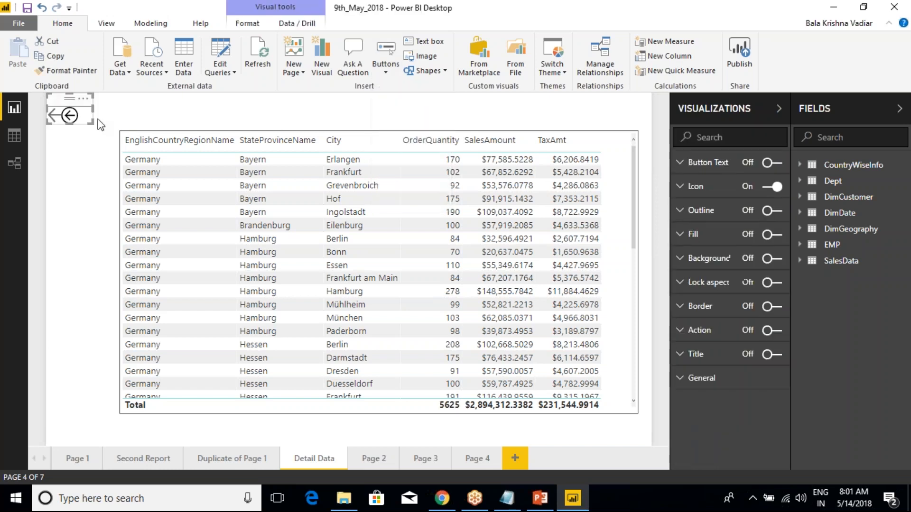
{"action": "left_click_drag", "start_coordinate": [85, 103], "coordinate": [266, 105]}
{"action": "left_click_drag", "start_coordinate": [325, 119], "coordinate": [597, 127]}
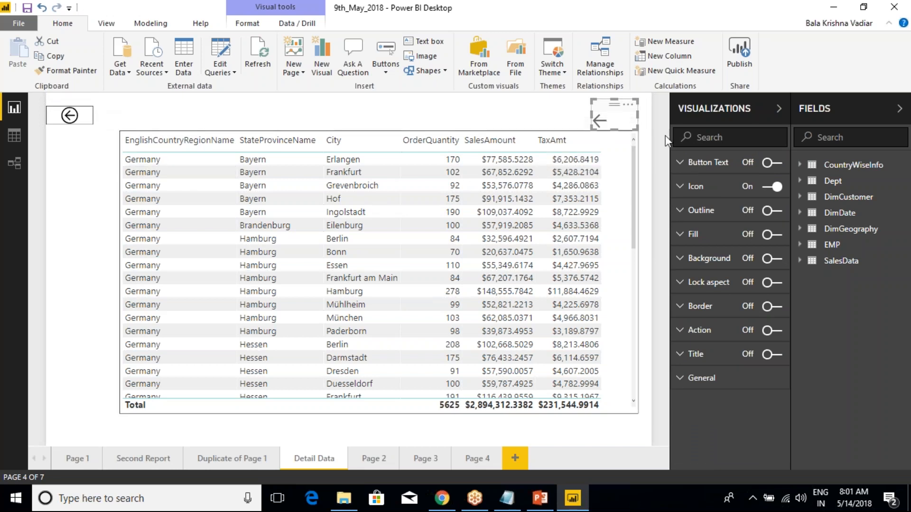
{"action": "left_click", "coordinate": [539, 111]}
{"action": "left_click", "coordinate": [610, 109]}
Turn on the border and fill for the left arrow button and display the fill settings for its Selected state
{"action": "left_click", "coordinate": [773, 306]}
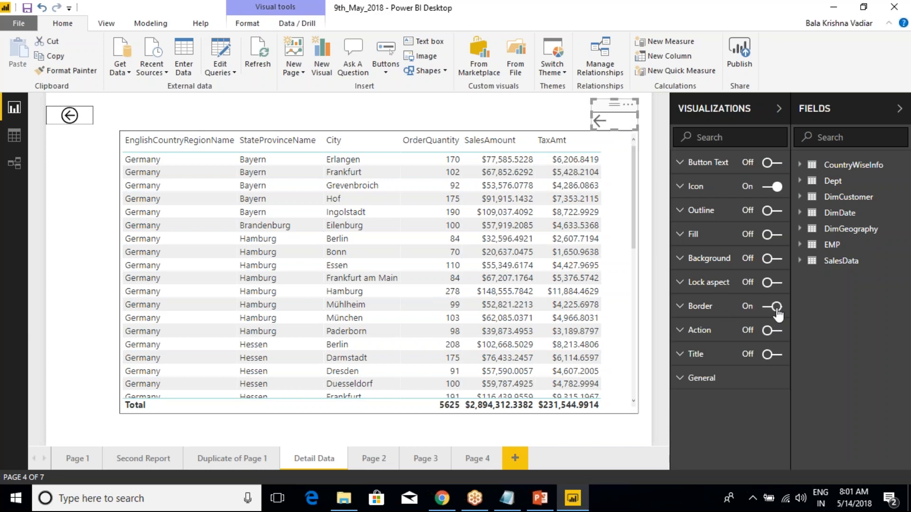
{"action": "left_click", "coordinate": [681, 236]}
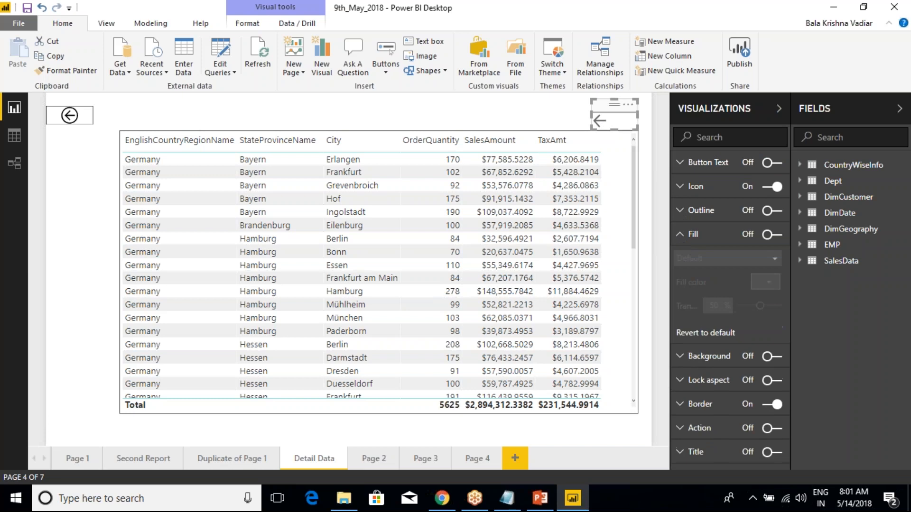
{"action": "left_click", "coordinate": [774, 234]}
{"action": "left_click", "coordinate": [752, 260]}
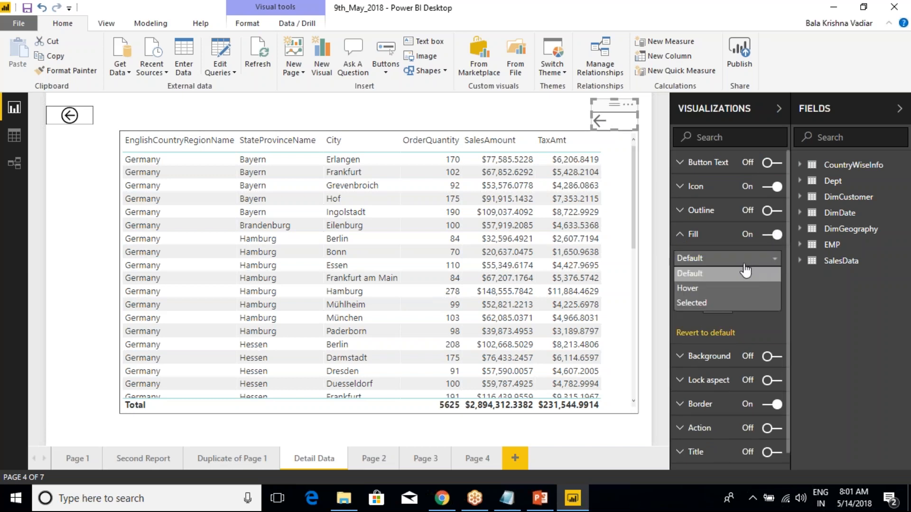
{"action": "left_click", "coordinate": [710, 289]}
{"action": "left_click", "coordinate": [740, 260]}
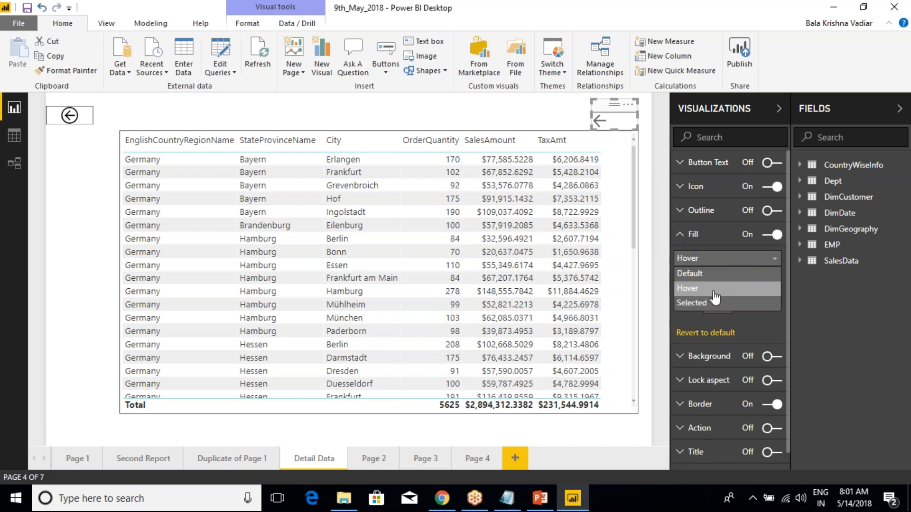
{"action": "left_click", "coordinate": [711, 302]}
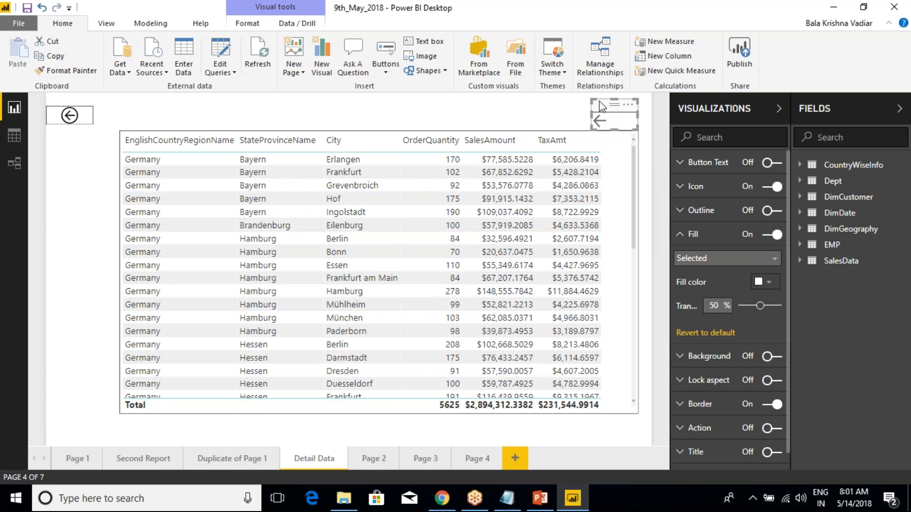
Shift the left arrow button slightly and move the data table lower to leave more space beneath the button
{"action": "left_click_drag", "start_coordinate": [599, 101], "coordinate": [587, 98]}
{"action": "left_click_drag", "start_coordinate": [550, 127], "coordinate": [548, 155]}
{"action": "left_click", "coordinate": [590, 111]}
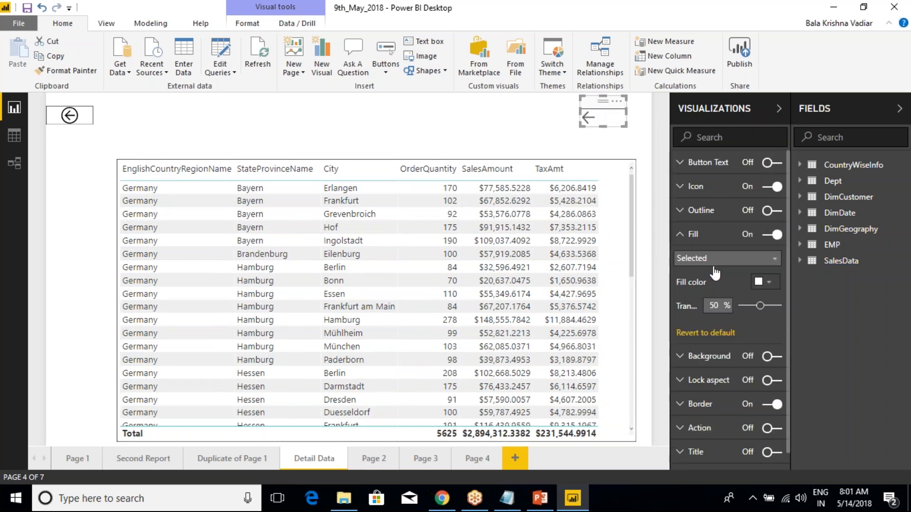
Set the arrow button's Selected-state fill to a custom red with 0% transparency and make the button taller
{"action": "left_click", "coordinate": [762, 282]}
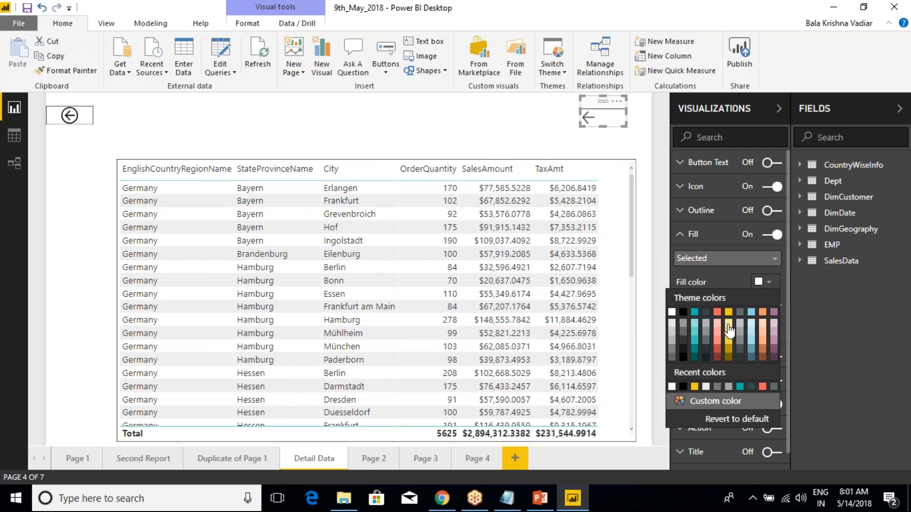
{"action": "left_click", "coordinate": [682, 313]}
{"action": "left_click", "coordinate": [769, 283]}
{"action": "left_click", "coordinate": [712, 400]}
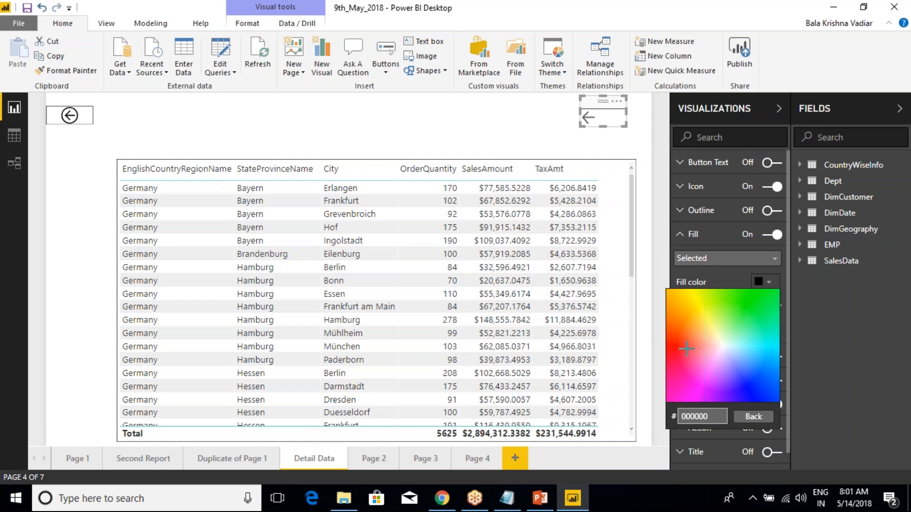
{"action": "left_click", "coordinate": [679, 349]}
{"action": "left_click_drag", "start_coordinate": [761, 307], "coordinate": [740, 307]}
{"action": "left_click_drag", "start_coordinate": [603, 127], "coordinate": [603, 136]}
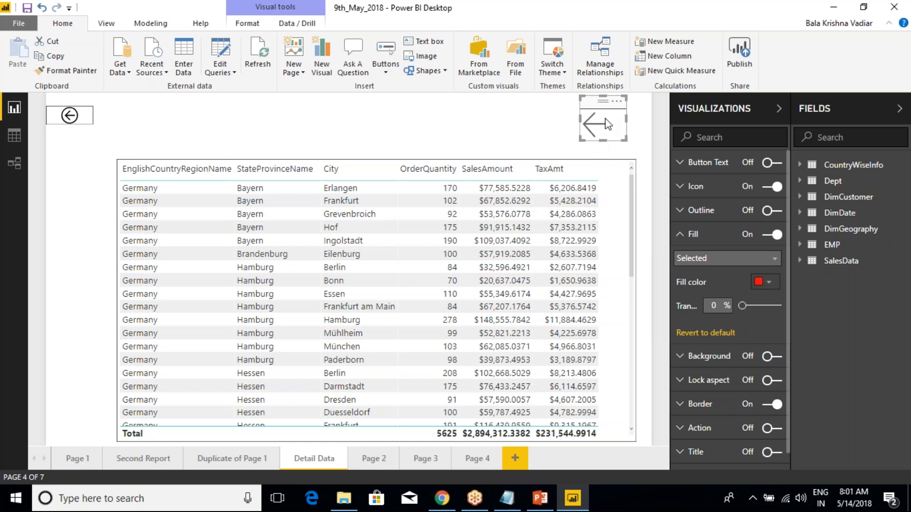
{"action": "left_click", "coordinate": [681, 241]}
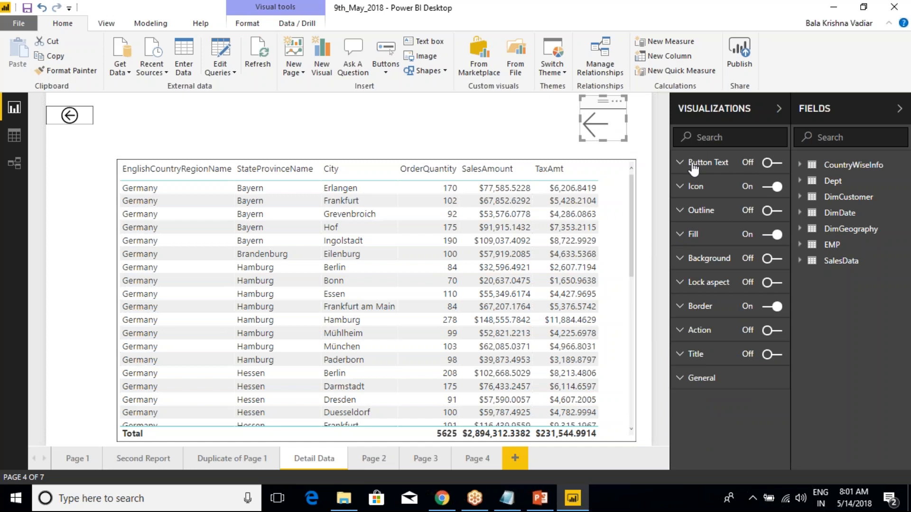
Turn on the button text for the left arrow button and center it horizontally
{"action": "left_click", "coordinate": [776, 164]}
{"action": "left_click", "coordinate": [776, 164]}
{"action": "left_click", "coordinate": [680, 164]}
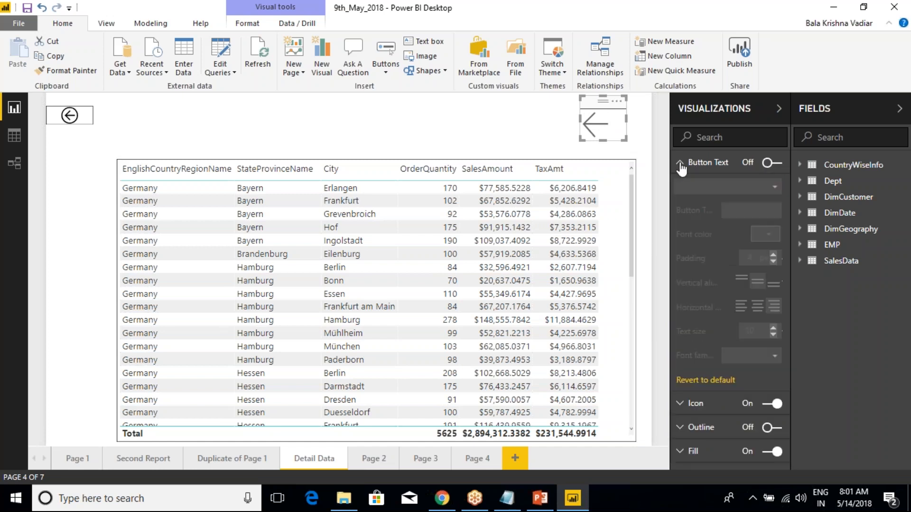
{"action": "left_click", "coordinate": [774, 164]}
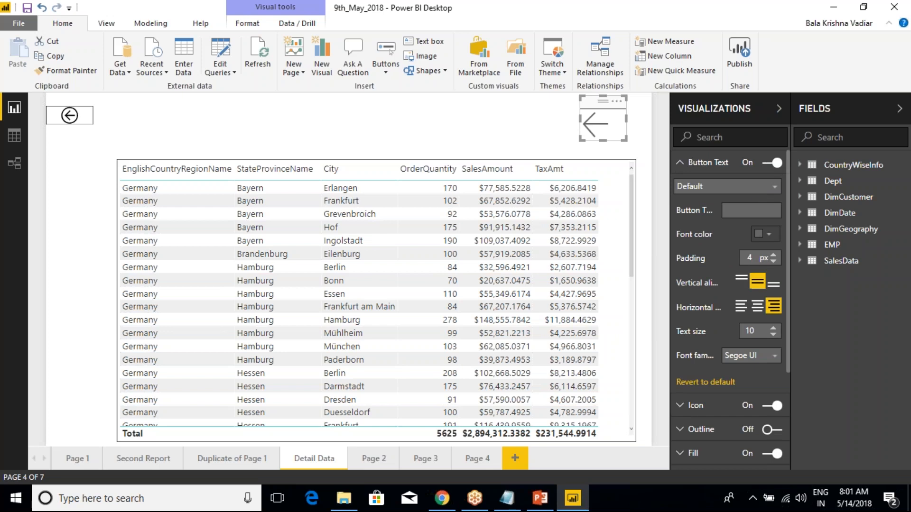
{"action": "left_click", "coordinate": [758, 308]}
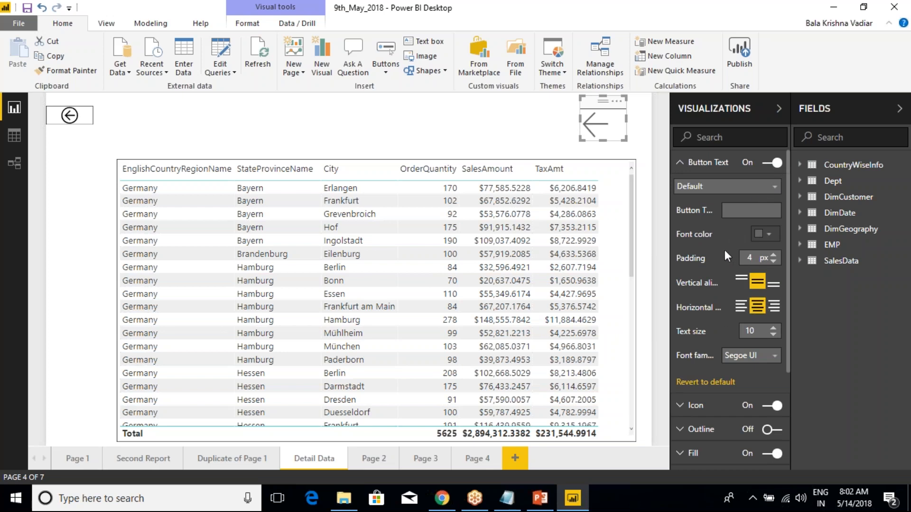
{"action": "left_click", "coordinate": [774, 262]}
{"action": "left_click", "coordinate": [488, 128]}
Turn on the left arrow button's background, color it custom red and make it slightly less transparent
{"action": "left_click", "coordinate": [597, 119]}
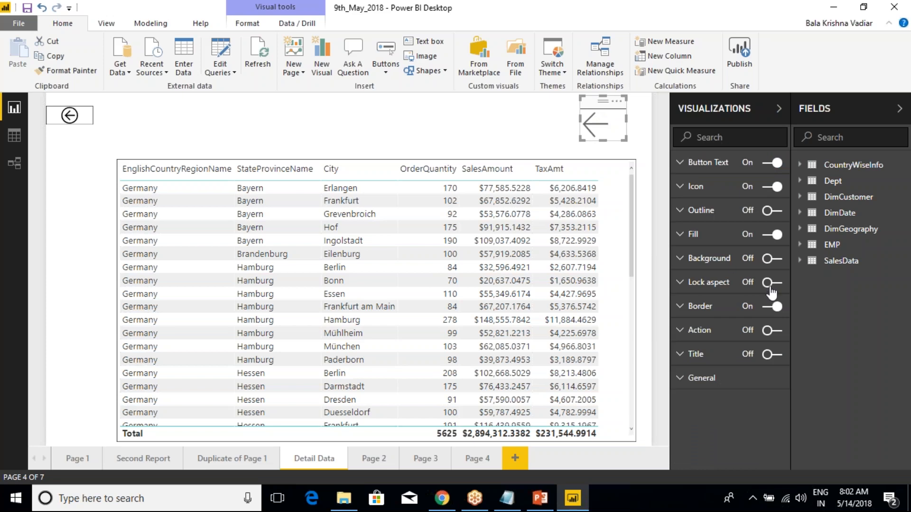
{"action": "left_click", "coordinate": [680, 258]}
{"action": "left_click", "coordinate": [773, 258]}
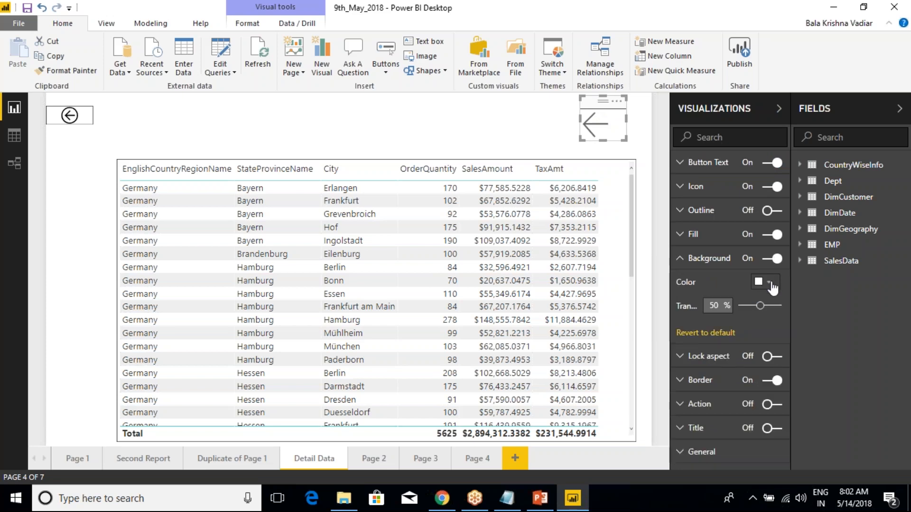
{"action": "left_click", "coordinate": [769, 282]}
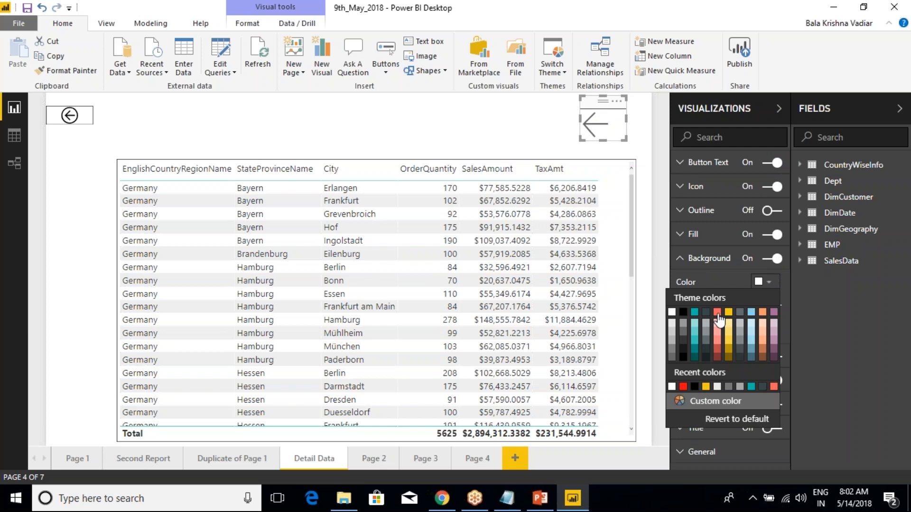
{"action": "left_click", "coordinate": [712, 403]}
{"action": "left_click", "coordinate": [668, 356]}
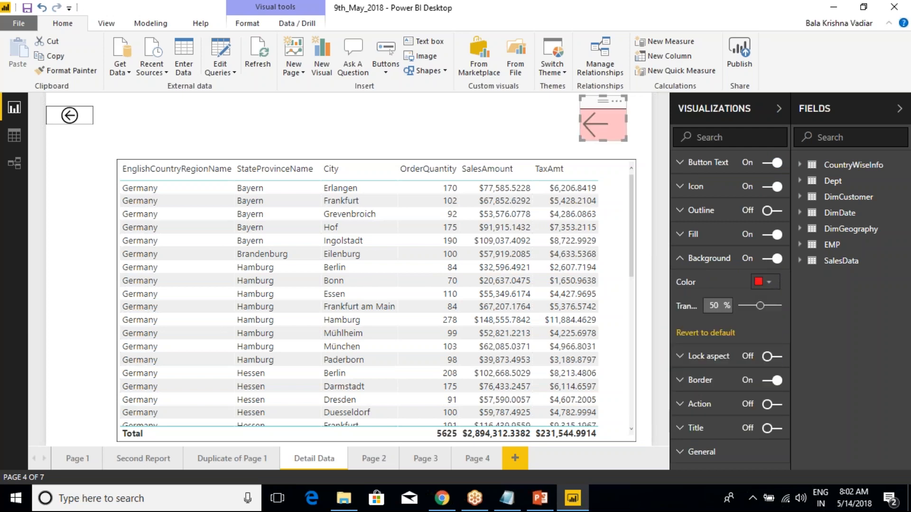
{"action": "mouse_move", "coordinate": [755, 307]}
{"action": "left_mouse_down"}
{"action": "mouse_move", "coordinate": [742, 311]}
{"action": "mouse_move", "coordinate": [751, 311]}
{"action": "left_mouse_up"}
{"action": "left_click", "coordinate": [679, 260]}
Set the arrow button's Default-state fill to black with 79% transparency
{"action": "left_click", "coordinate": [688, 239]}
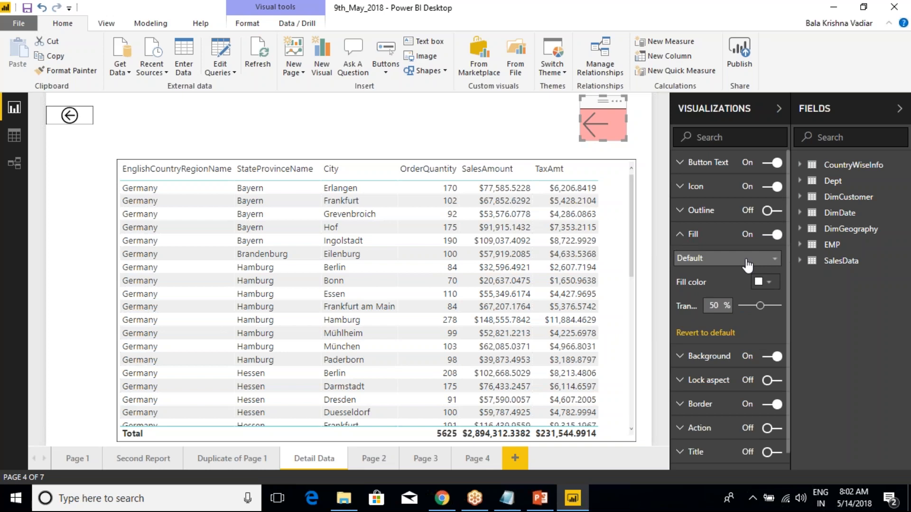
{"action": "left_click", "coordinate": [763, 283]}
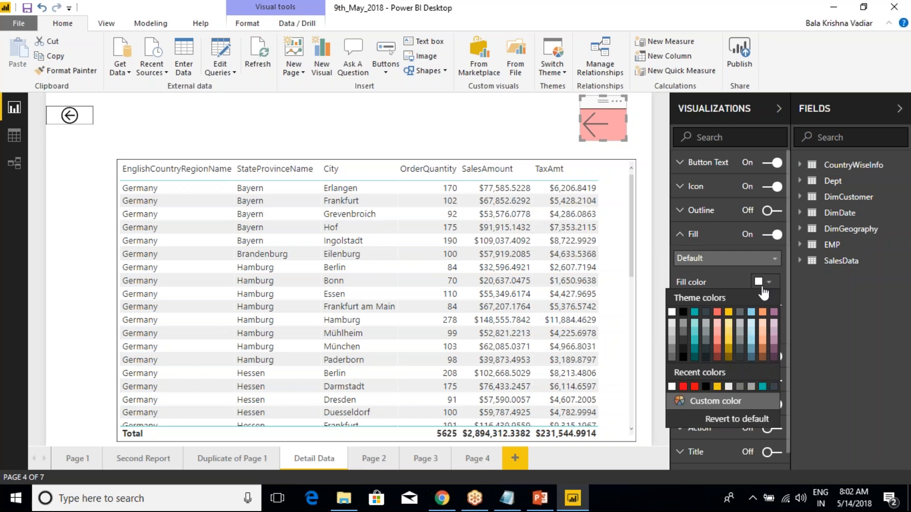
{"action": "left_click", "coordinate": [683, 312]}
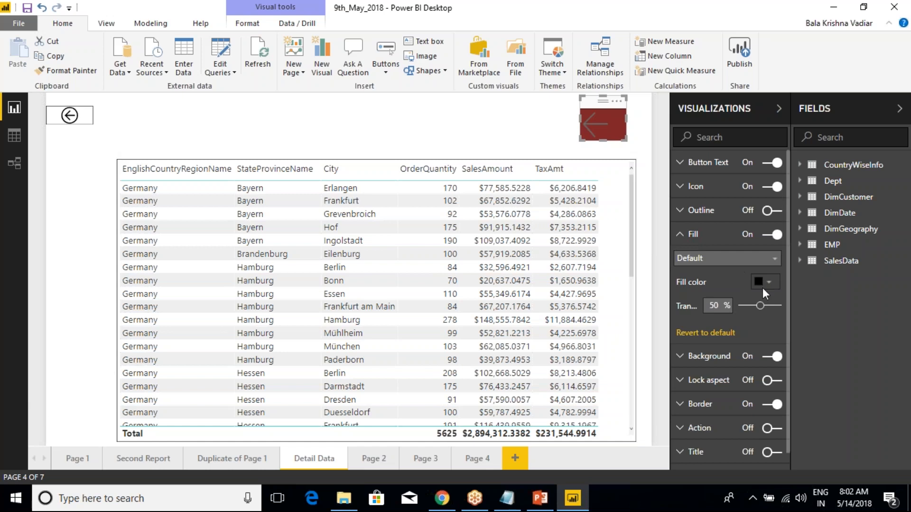
{"action": "mouse_move", "coordinate": [760, 305]}
{"action": "left_mouse_down"}
{"action": "mouse_move", "coordinate": [733, 306]}
{"action": "mouse_move", "coordinate": [786, 304]}
{"action": "mouse_move", "coordinate": [770, 306]}
{"action": "left_mouse_up"}
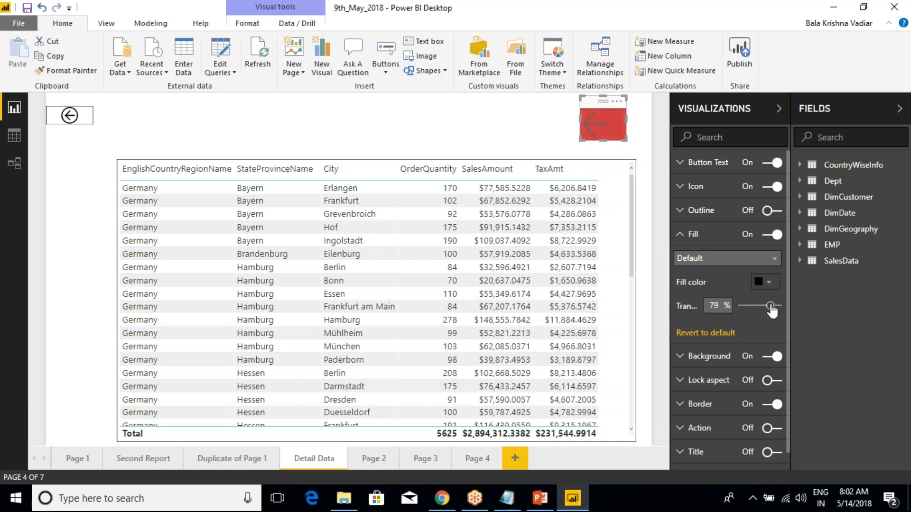
Review the arrow button's fill settings for the Hover and Selected states
{"action": "left_click", "coordinate": [684, 259]}
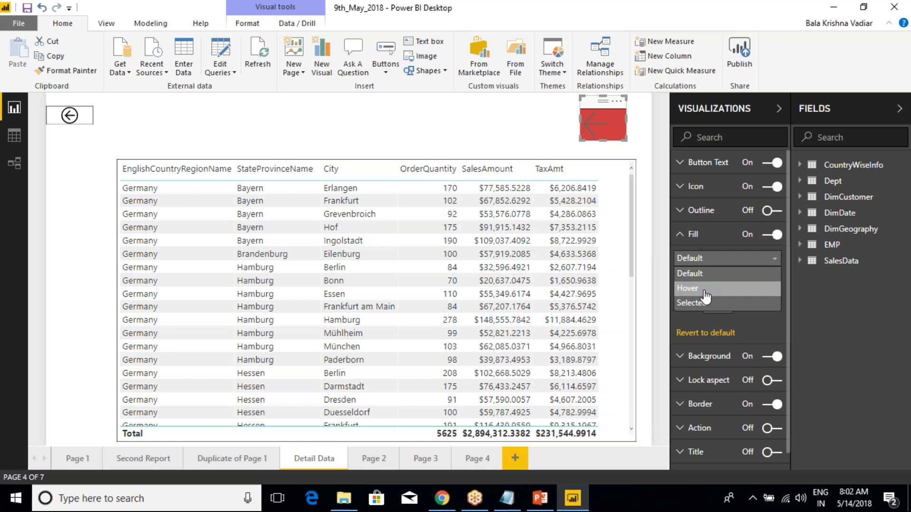
{"action": "left_click", "coordinate": [706, 289]}
{"action": "left_click", "coordinate": [715, 260]}
{"action": "left_click", "coordinate": [712, 302]}
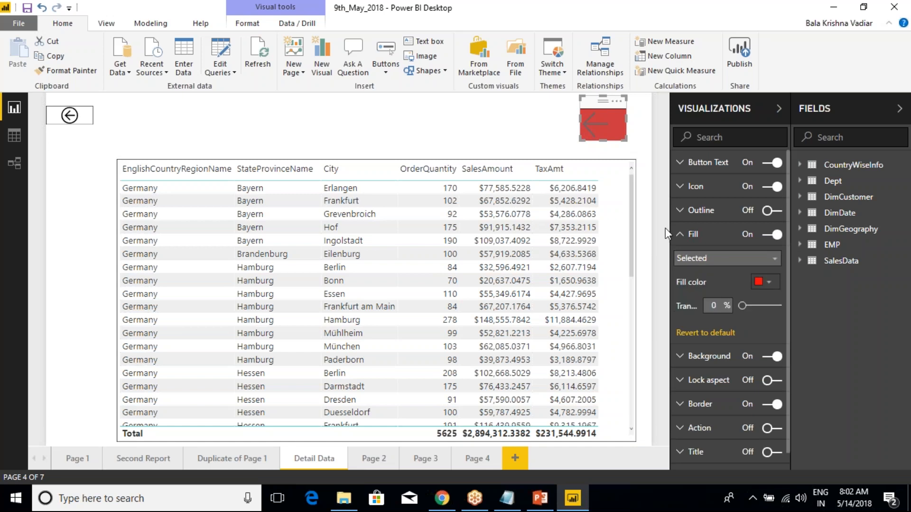
{"action": "left_click", "coordinate": [700, 259]}
{"action": "left_click", "coordinate": [700, 259]}
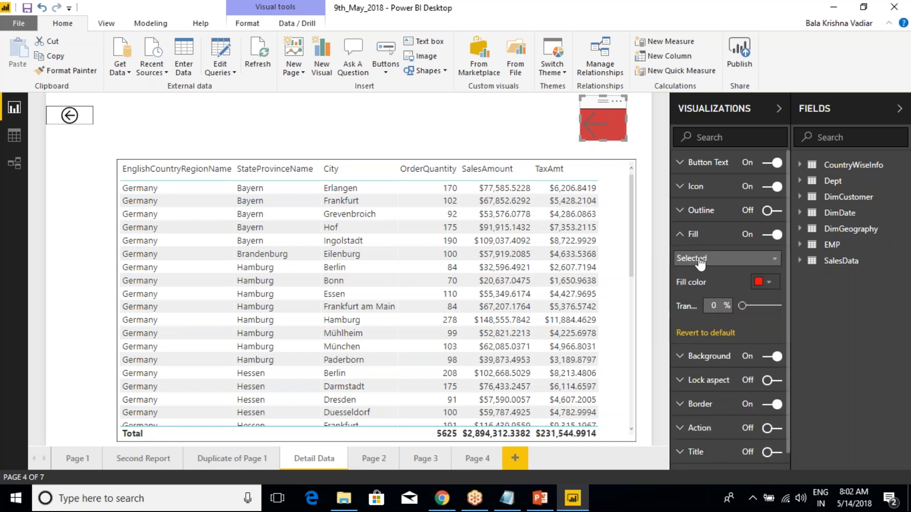
{"action": "left_click", "coordinate": [680, 243]}
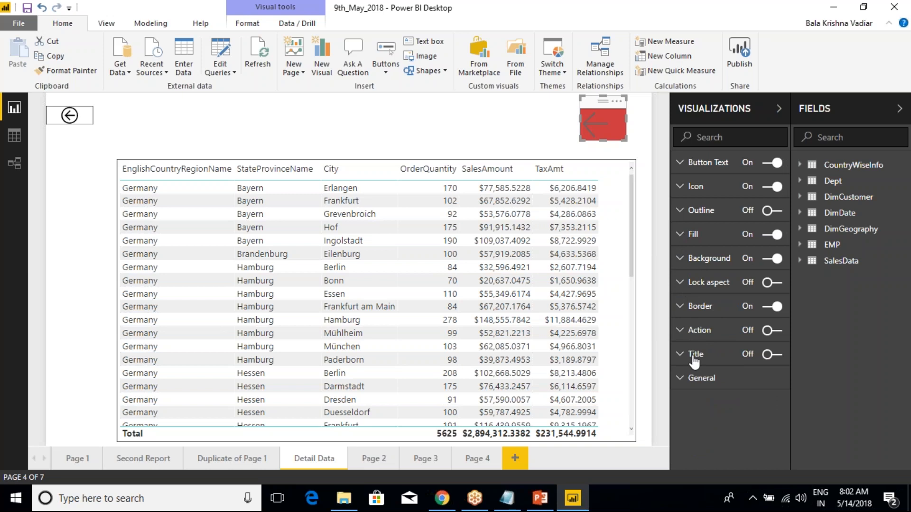
Widen the red left arrow button by extending its left edge
{"action": "left_click", "coordinate": [579, 119]}
{"action": "left_click", "coordinate": [593, 125]}
{"action": "left_click", "coordinate": [579, 119]}
{"action": "left_click", "coordinate": [590, 119]}
{"action": "left_click_drag", "start_coordinate": [579, 118], "coordinate": [557, 119]}
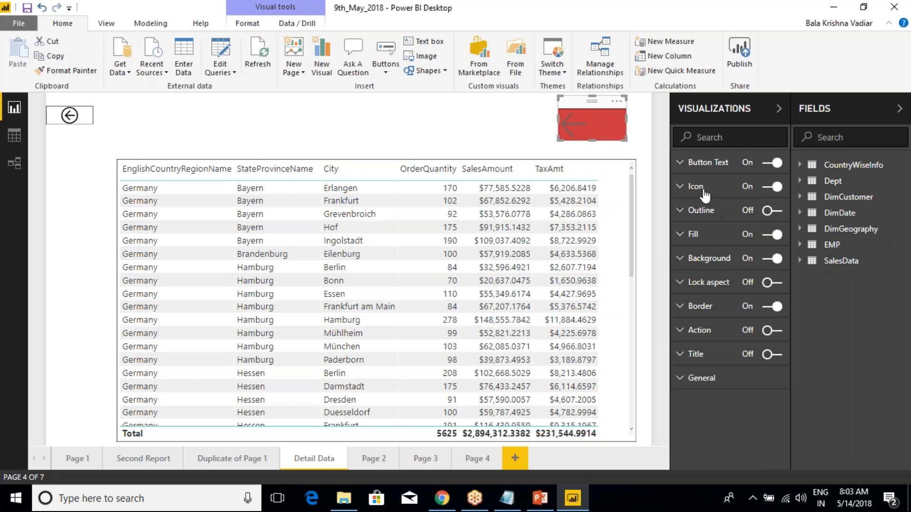
Turn on the outline for the red left arrow button and deselect it
{"action": "left_click", "coordinate": [683, 212]}
{"action": "left_click", "coordinate": [773, 211]}
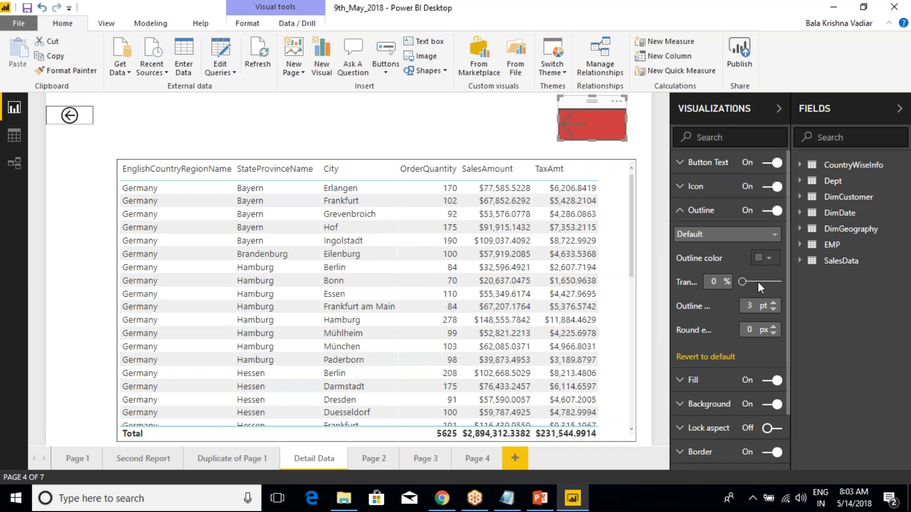
{"action": "left_click", "coordinate": [764, 258]}
{"action": "left_click", "coordinate": [752, 290]}
{"action": "left_click", "coordinate": [512, 108]}
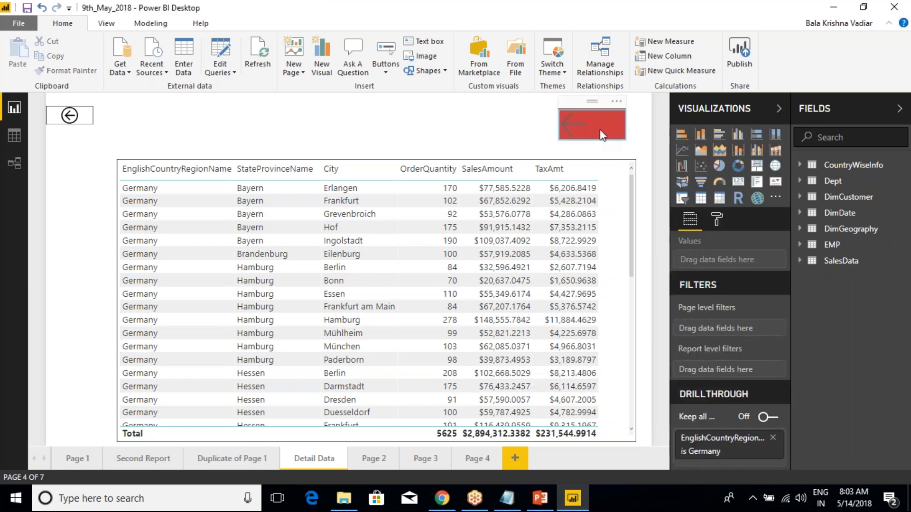
Review the red left arrow button's outline settings for the Selected, Hover and Default states
{"action": "left_click", "coordinate": [575, 101]}
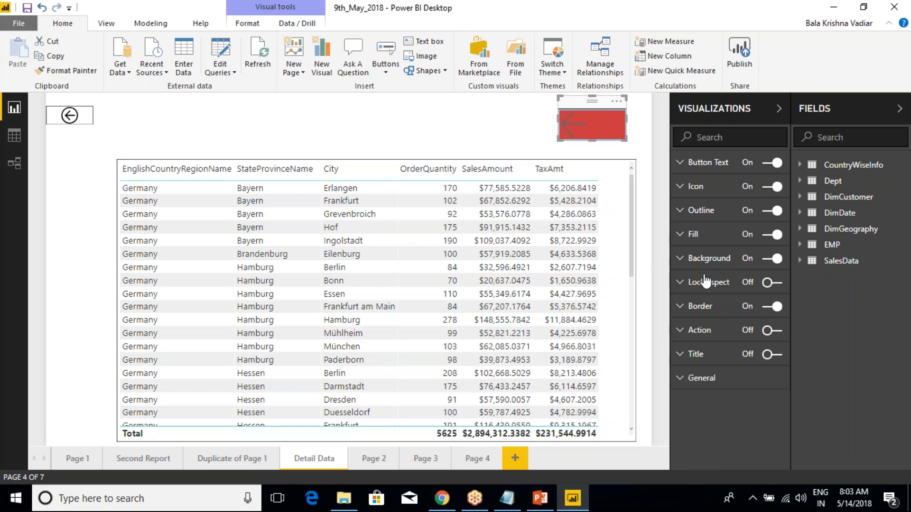
{"action": "left_click", "coordinate": [681, 212]}
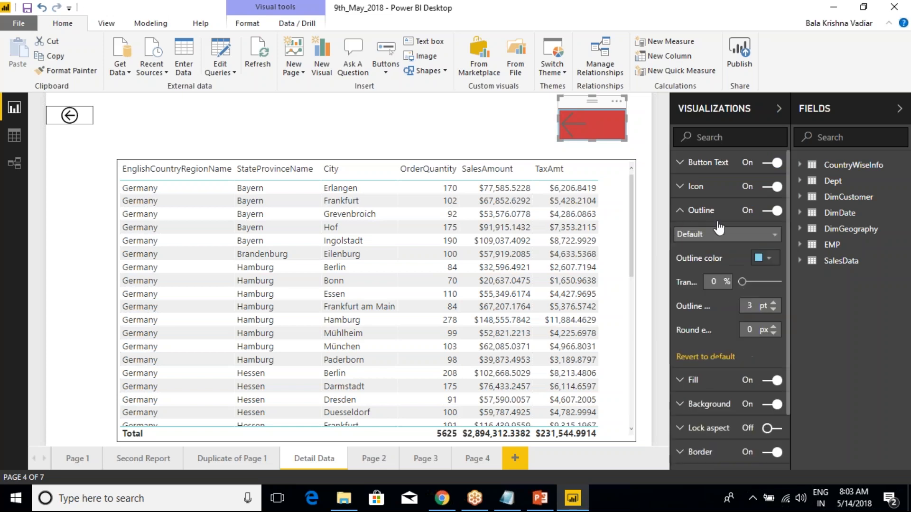
{"action": "left_click", "coordinate": [749, 235]}
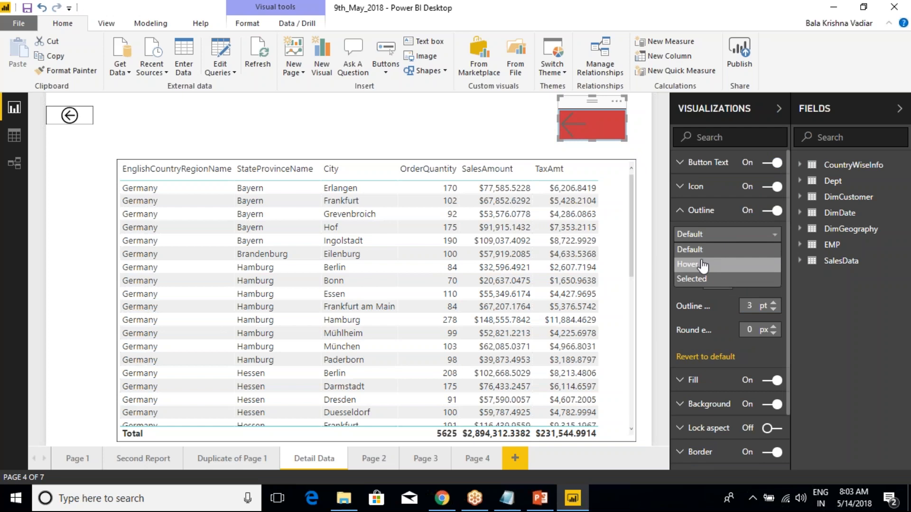
{"action": "left_click", "coordinate": [700, 280]}
{"action": "left_click", "coordinate": [701, 235]}
{"action": "left_click", "coordinate": [700, 265]}
{"action": "left_click", "coordinate": [717, 235]}
{"action": "left_click", "coordinate": [726, 250]}
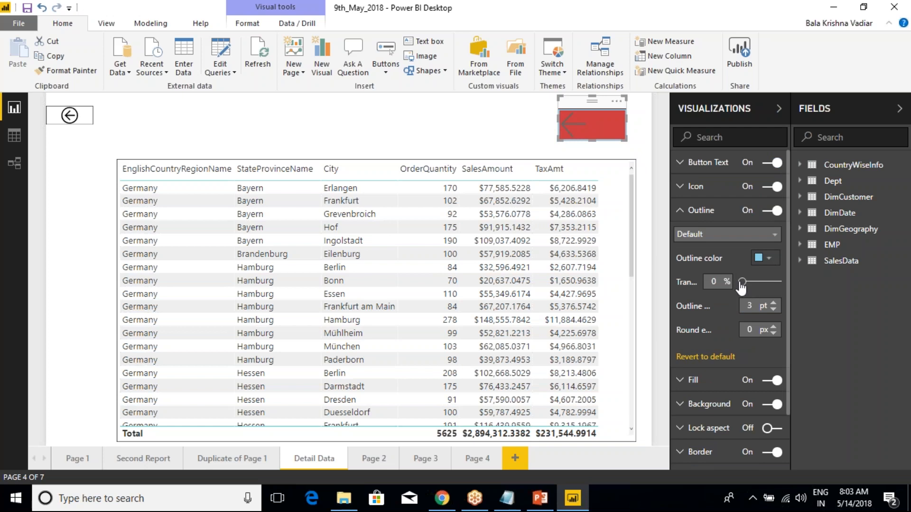
Change the arrow button's Default-state outline color to yellow and deselect the button
{"action": "mouse_move", "coordinate": [743, 282]}
{"action": "left_mouse_down"}
{"action": "mouse_move", "coordinate": [777, 283]}
{"action": "mouse_move", "coordinate": [741, 282]}
{"action": "left_mouse_up"}
{"action": "left_click", "coordinate": [769, 259]}
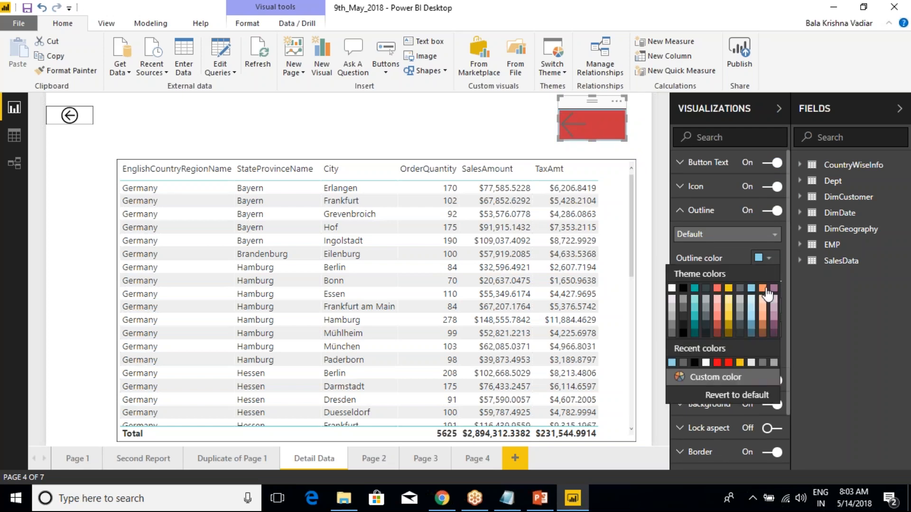
{"action": "left_click", "coordinate": [728, 300]}
{"action": "left_click", "coordinate": [517, 122]}
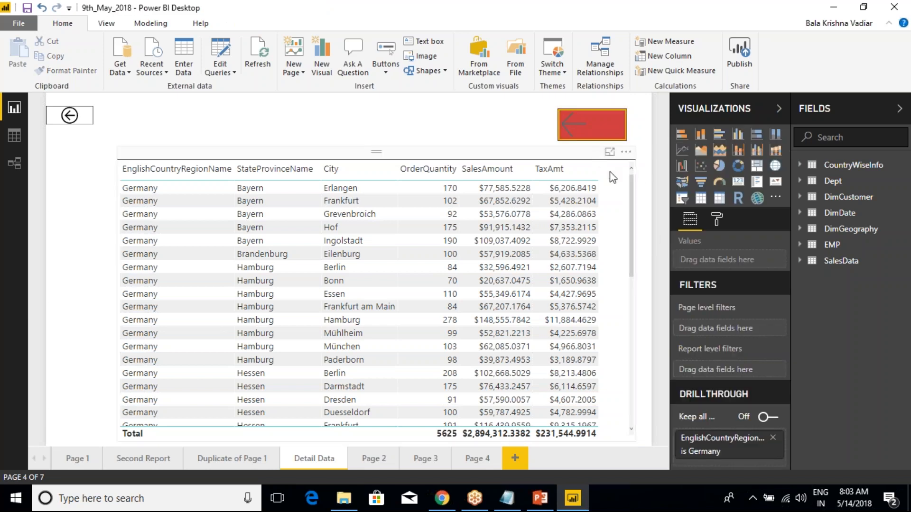
Thicken the arrow button's outline to a weight of 14 pt
{"action": "left_click", "coordinate": [719, 226]}
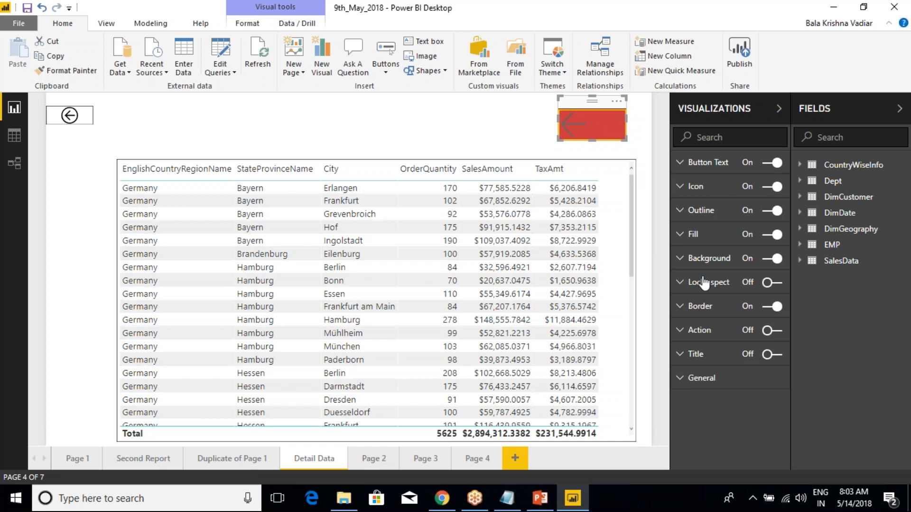
{"action": "left_click", "coordinate": [686, 212]}
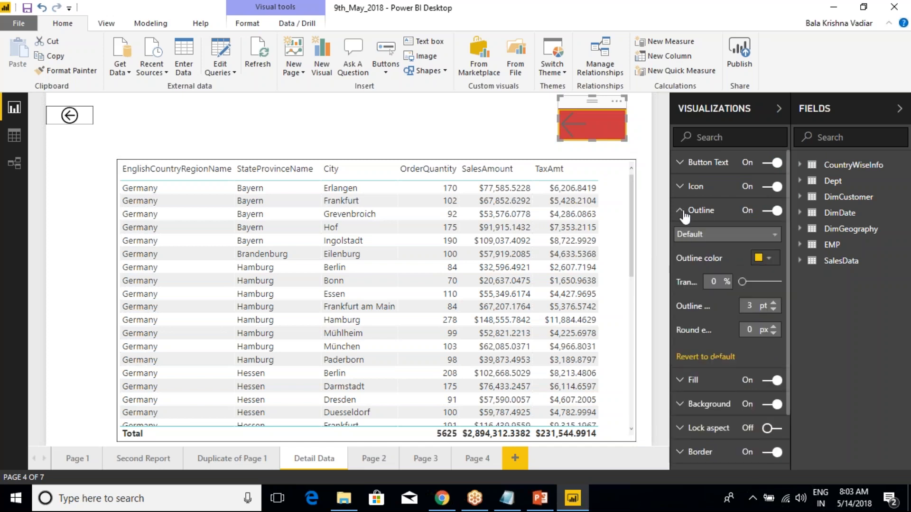
{"action": "left_click", "coordinate": [774, 303]}
{"action": "left_click", "coordinate": [774, 302]}
{"action": "left_click", "coordinate": [774, 302]}
{"action": "left_click", "coordinate": [773, 303]}
{"action": "left_click", "coordinate": [773, 303]}
{"action": "left_click", "coordinate": [774, 304]}
{"action": "left_click", "coordinate": [774, 304]}
{"action": "left_click", "coordinate": [773, 304]}
{"action": "left_click", "coordinate": [774, 304]}
{"action": "left_click", "coordinate": [773, 304]}
{"action": "left_click", "coordinate": [773, 303]}
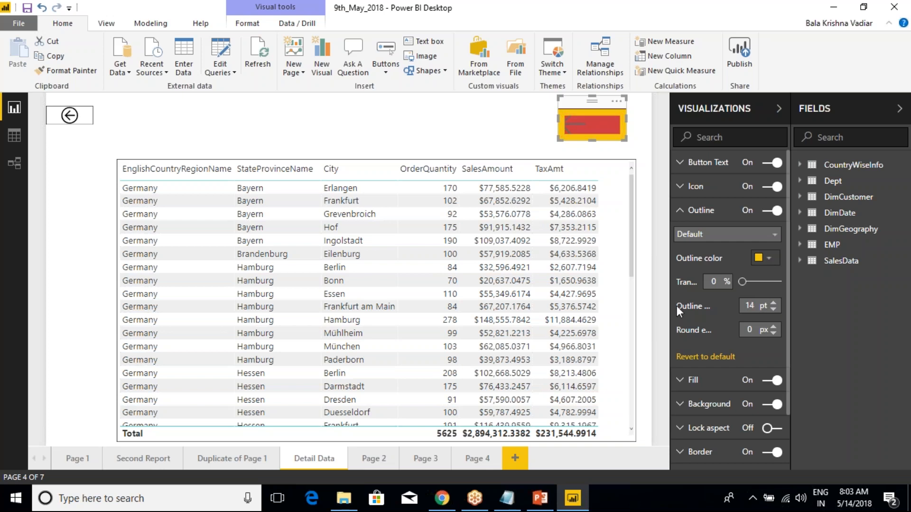
Reduce the arrow button's outline weight to 7 pt
{"action": "left_click", "coordinate": [774, 312]}
{"action": "left_click", "coordinate": [774, 311]}
{"action": "left_click", "coordinate": [774, 311]}
{"action": "left_click", "coordinate": [774, 311]}
{"action": "left_click", "coordinate": [773, 311]}
{"action": "left_click", "coordinate": [774, 311]}
{"action": "left_click", "coordinate": [774, 312]}
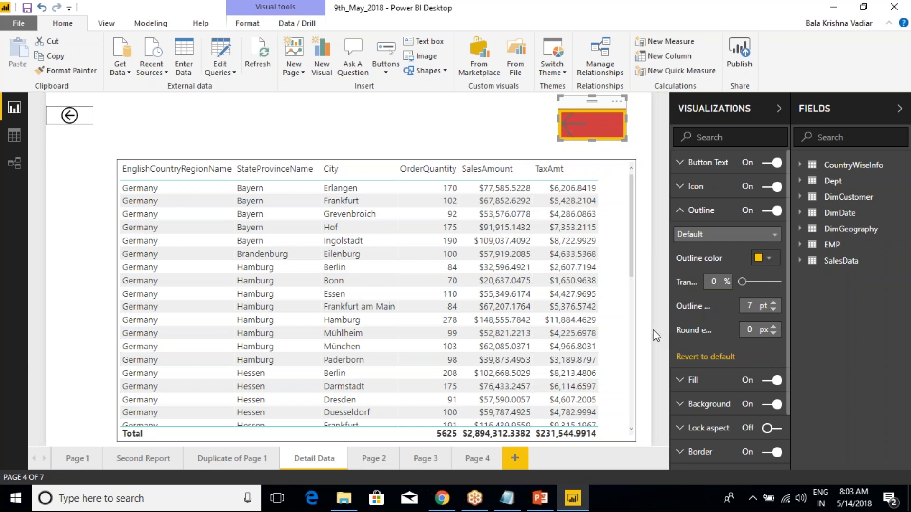
Widen the Visualizations pane and set the round edges of the arrow button's outline to 2 px
{"action": "left_click_drag", "start_coordinate": [665, 330], "coordinate": [625, 332]}
{"action": "left_click", "coordinate": [775, 327]}
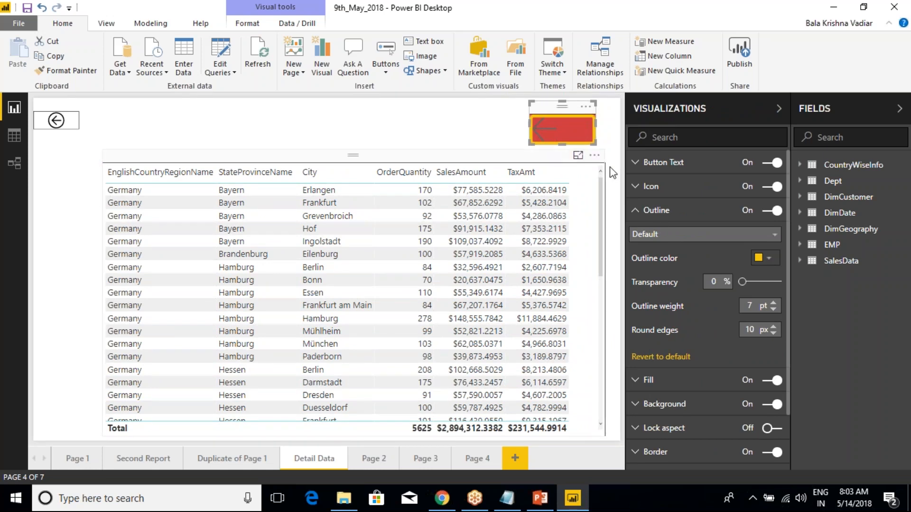
{"action": "left_click", "coordinate": [773, 333]}
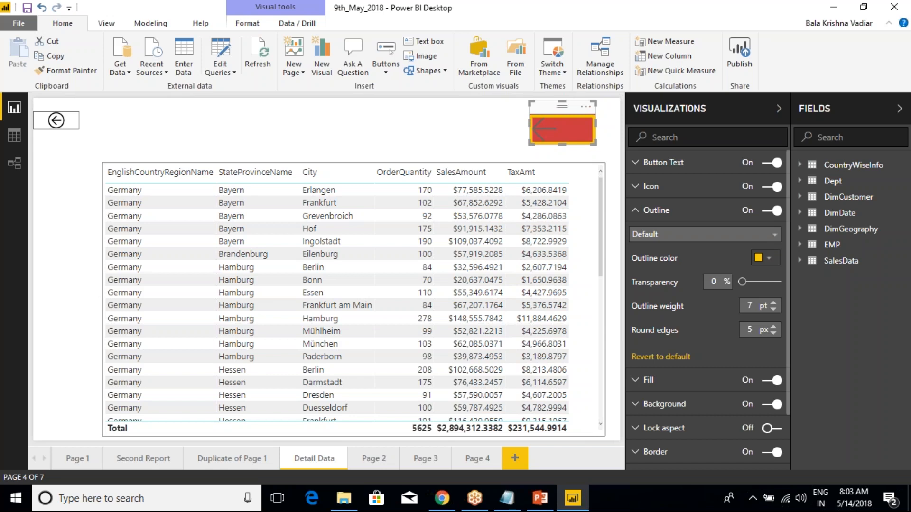
{"action": "left_click", "coordinate": [773, 333]}
Revert the arrow button's background and fill settings to their defaults
{"action": "left_click", "coordinate": [639, 213]}
{"action": "left_click", "coordinate": [636, 259]}
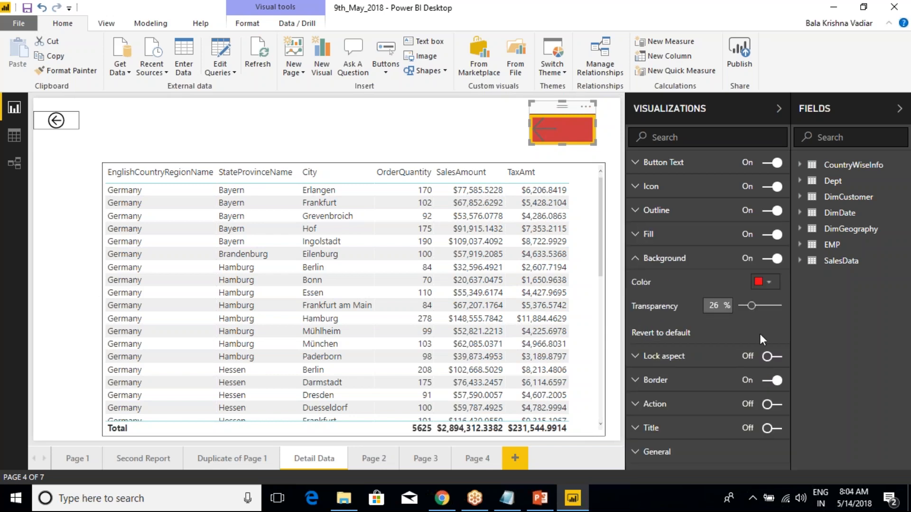
{"action": "left_click", "coordinate": [662, 334]}
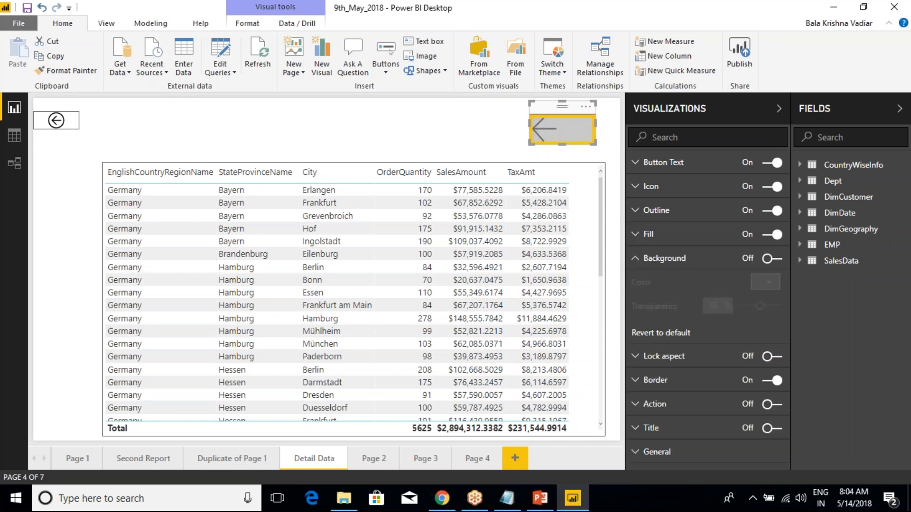
{"action": "left_click", "coordinate": [638, 261]}
{"action": "left_click", "coordinate": [641, 235]}
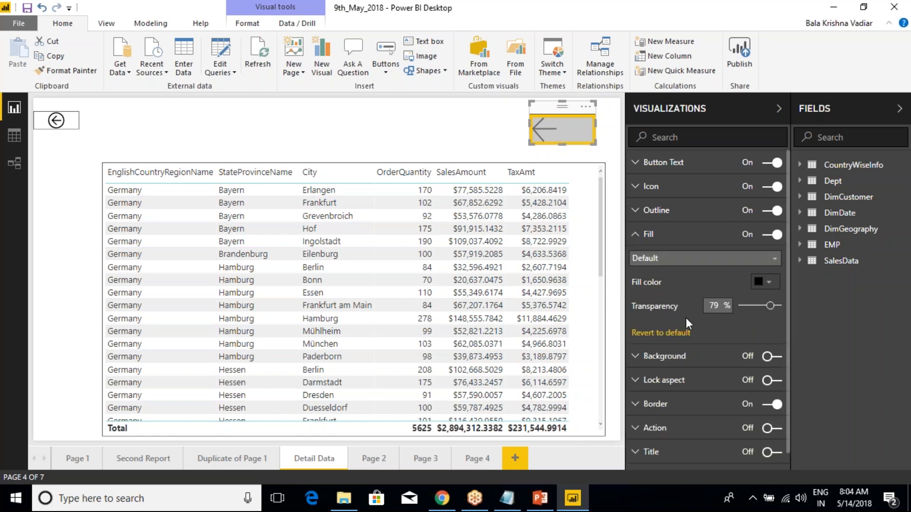
{"action": "left_click", "coordinate": [660, 334]}
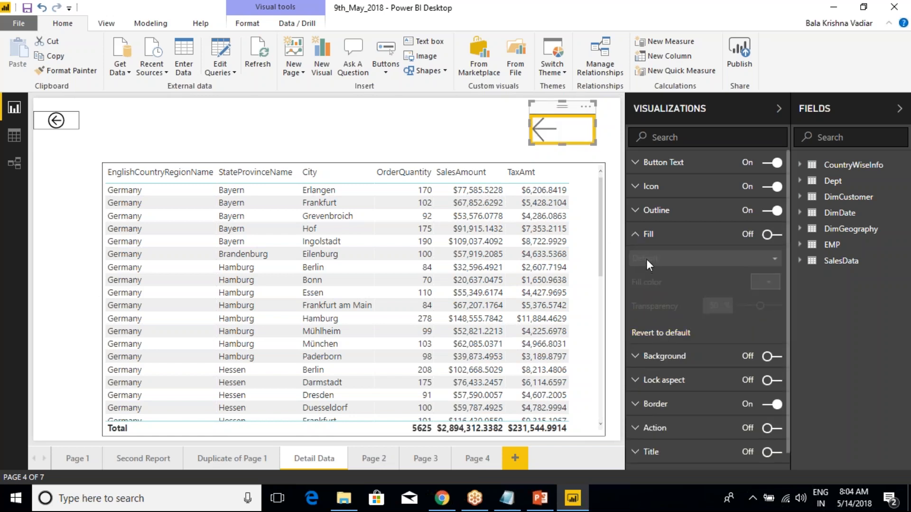
{"action": "left_click", "coordinate": [638, 234]}
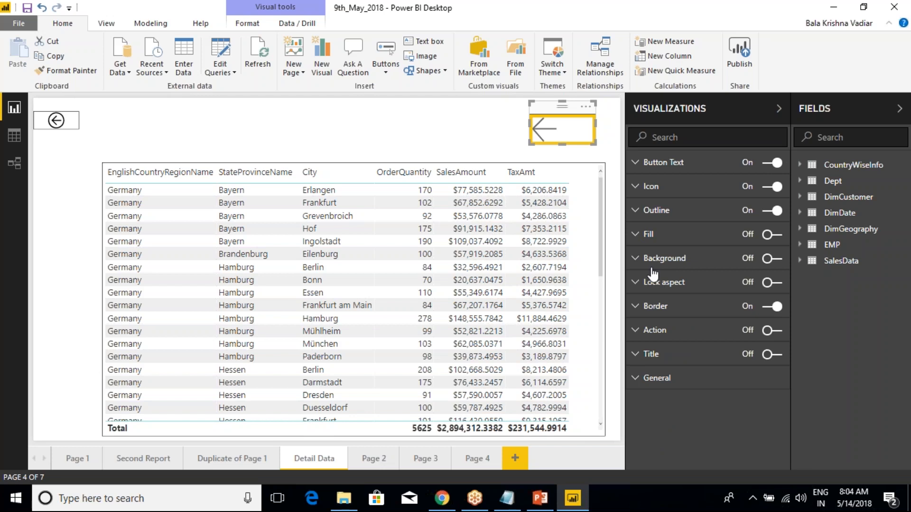
Set the arrow button's outline weight to 0 pt and its round edges to 9 px
{"action": "left_click", "coordinate": [638, 211]}
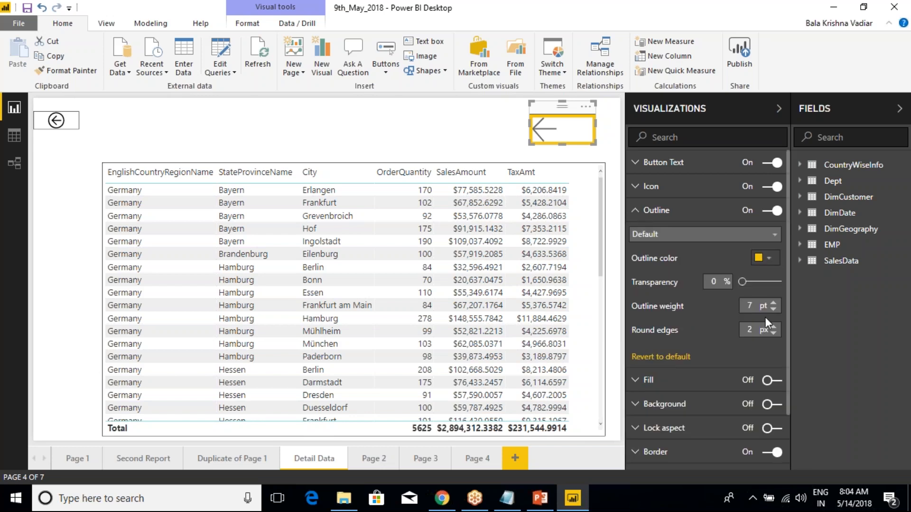
{"action": "left_click", "coordinate": [773, 304]}
{"action": "left_click", "coordinate": [773, 303]}
{"action": "left_click", "coordinate": [773, 309]}
{"action": "left_click", "coordinate": [774, 310]}
{"action": "left_click", "coordinate": [774, 309]}
{"action": "left_click", "coordinate": [774, 309]}
{"action": "left_click", "coordinate": [774, 309]}
{"action": "left_click", "coordinate": [773, 310]}
{"action": "left_click", "coordinate": [774, 309]}
{"action": "left_click", "coordinate": [774, 309]}
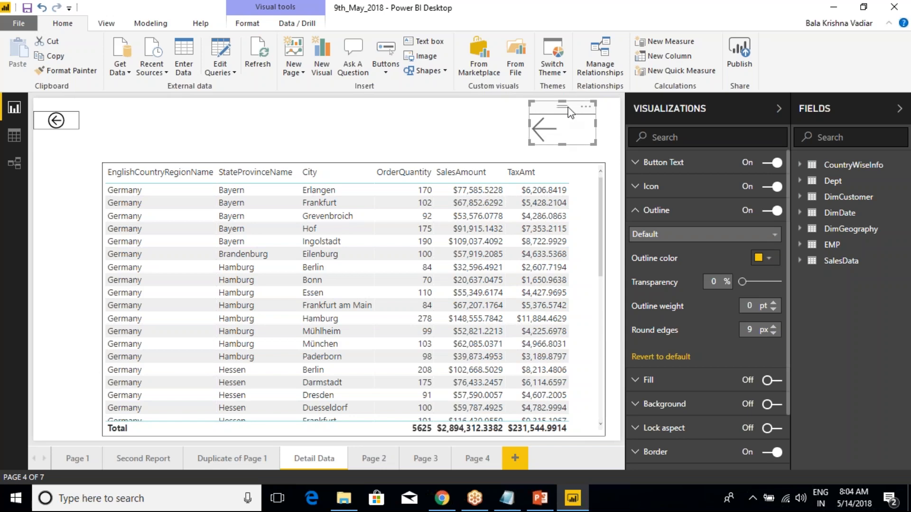
Compare the formatting options of the left arrow button and the circled back arrow, and check the back arrow's visual options
{"action": "left_click", "coordinate": [610, 133]}
{"action": "left_click", "coordinate": [590, 134]}
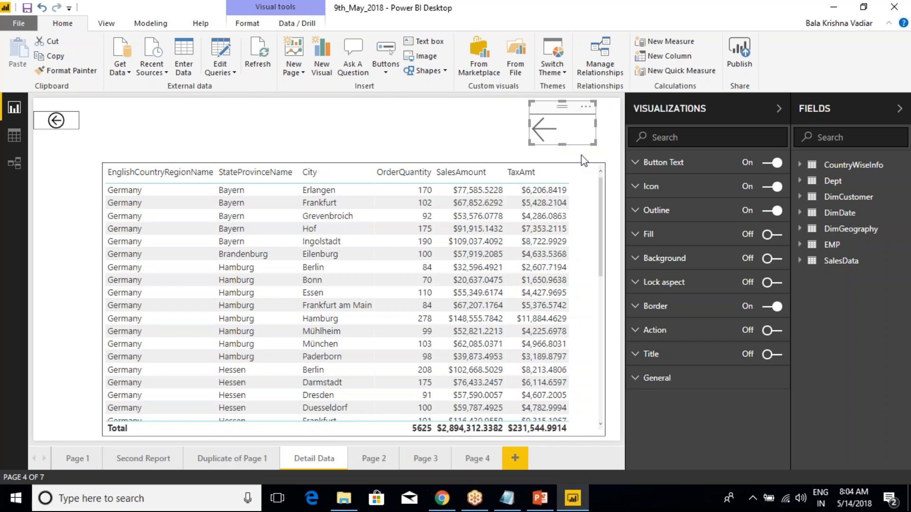
{"action": "left_click", "coordinate": [425, 138]}
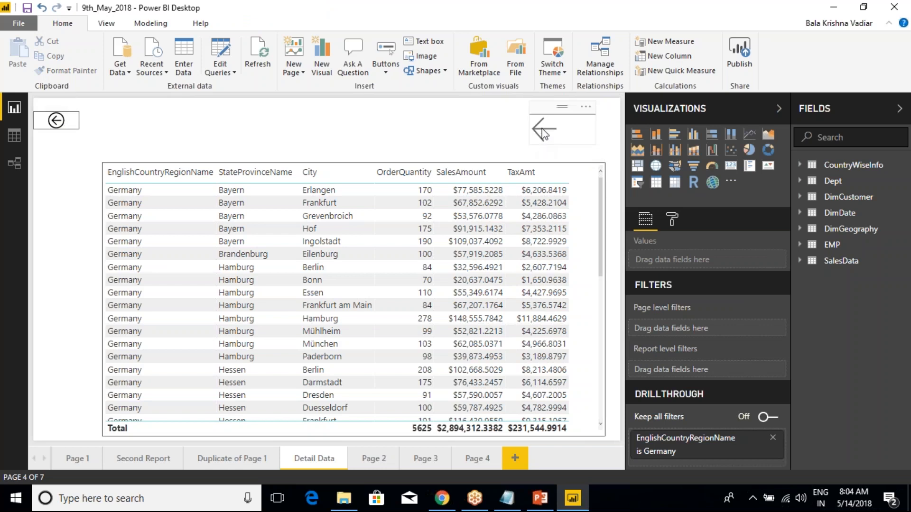
{"action": "left_click", "coordinate": [555, 137]}
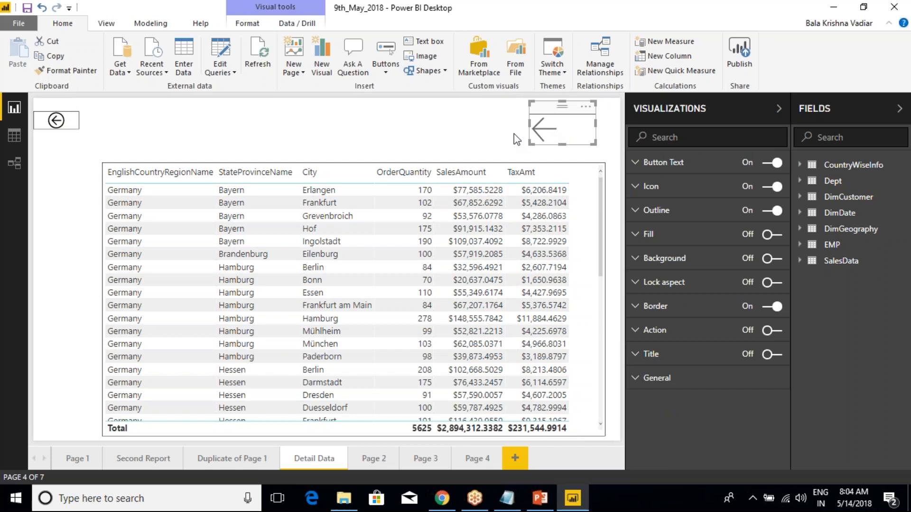
{"action": "left_click", "coordinate": [47, 112]}
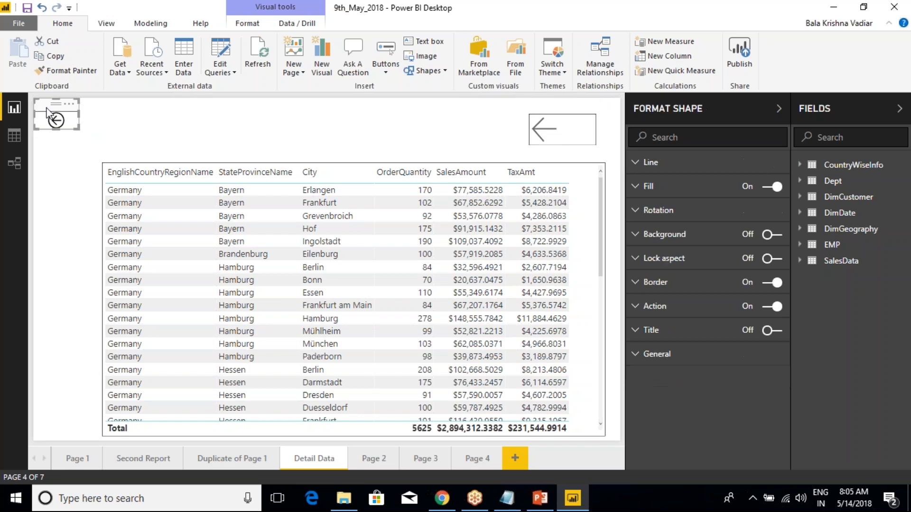
{"action": "left_click", "coordinate": [569, 118]}
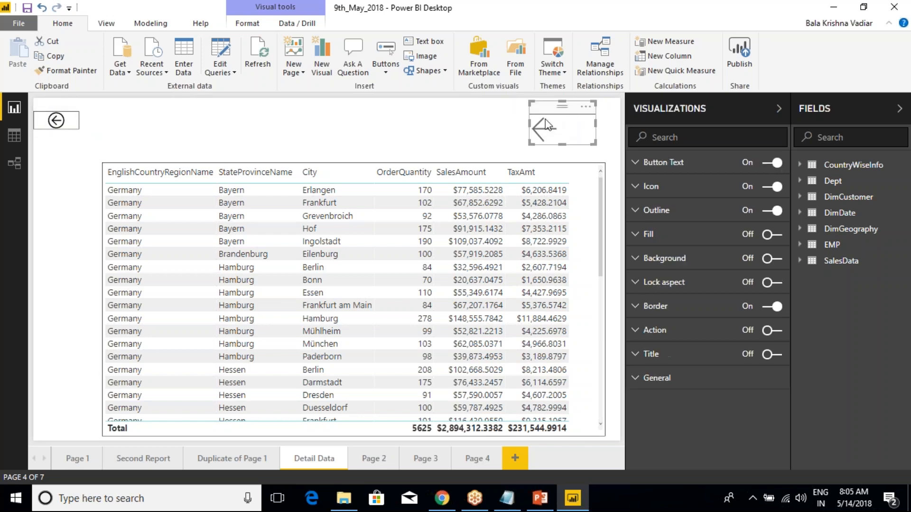
{"action": "left_click", "coordinate": [65, 116]}
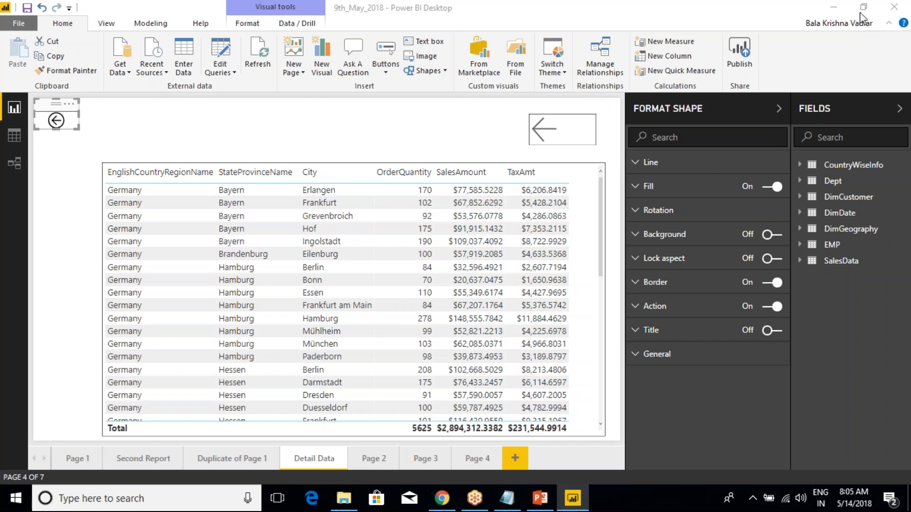
{"action": "left_click", "coordinate": [69, 104]}
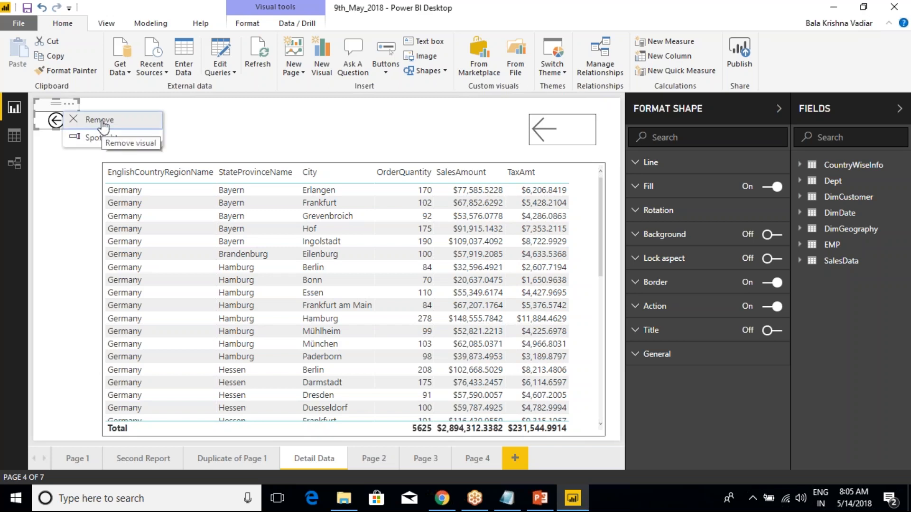
{"action": "left_click", "coordinate": [263, 125]}
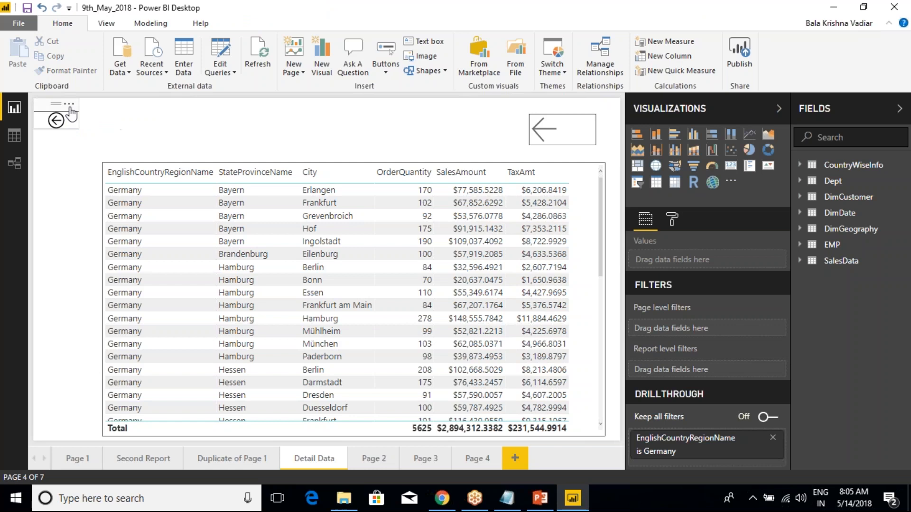
Set the circled back arrow's action type to Back, toggle its Action setting and deselect the shape
{"action": "left_click", "coordinate": [53, 119]}
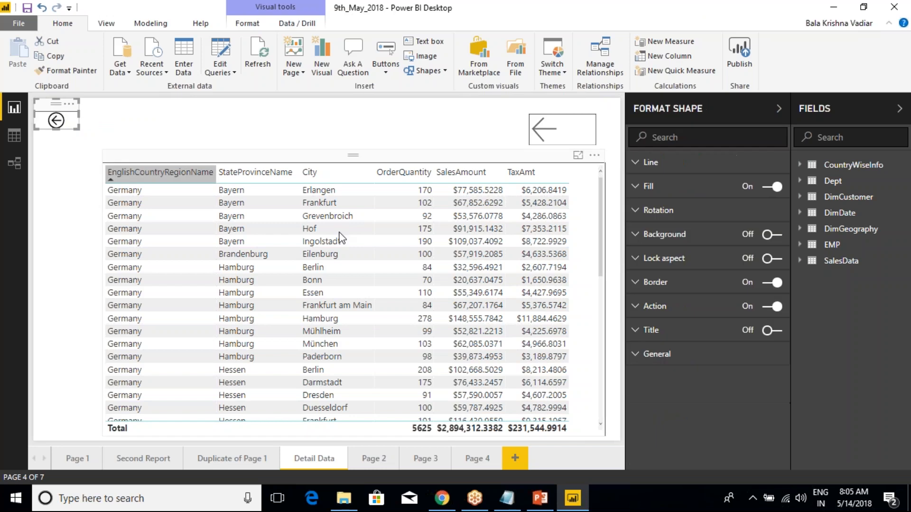
{"action": "left_click", "coordinate": [650, 306]}
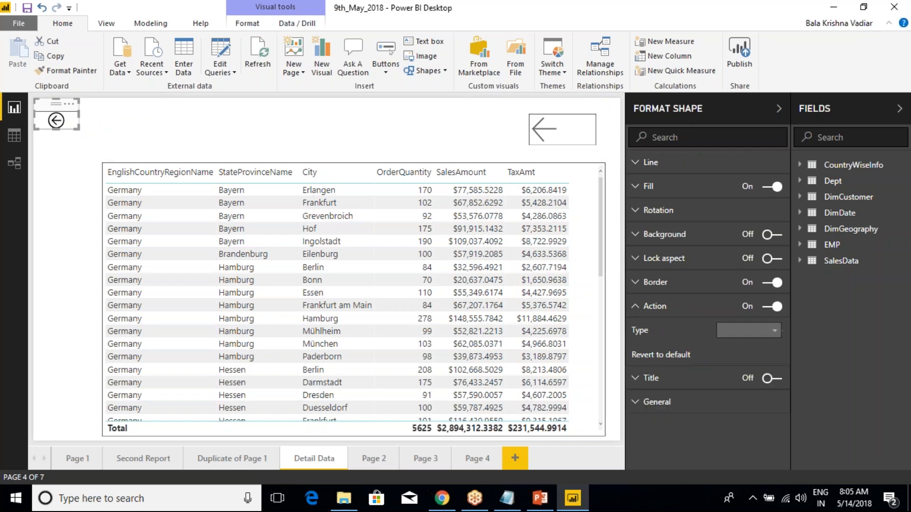
{"action": "left_click", "coordinate": [743, 337]}
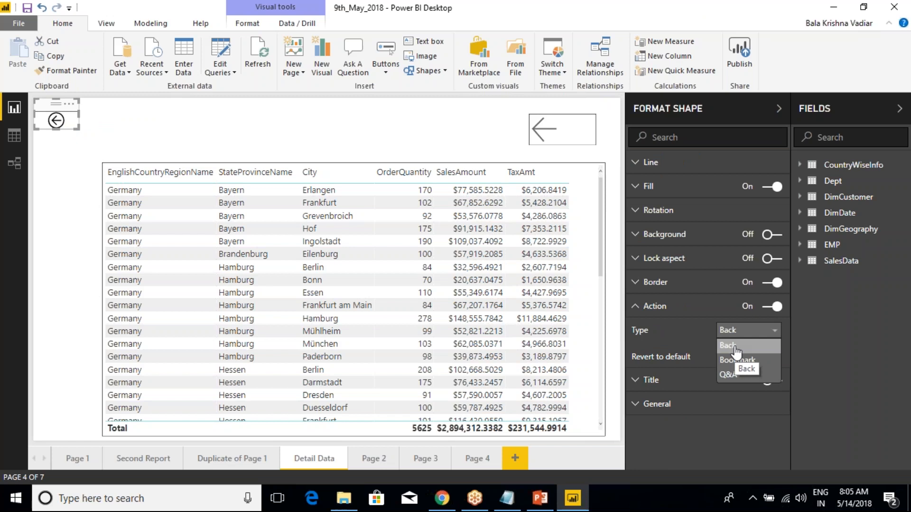
{"action": "left_click", "coordinate": [735, 351]}
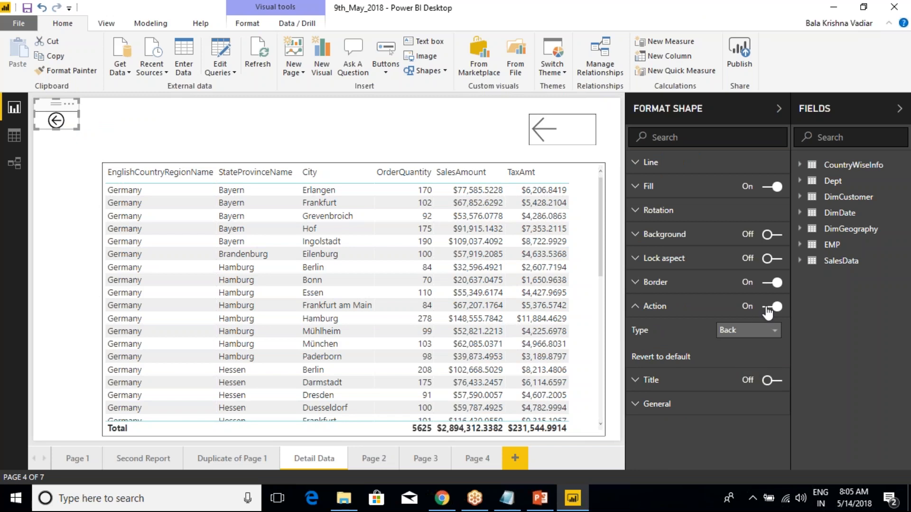
{"action": "left_click", "coordinate": [768, 307]}
{"action": "left_click", "coordinate": [227, 110]}
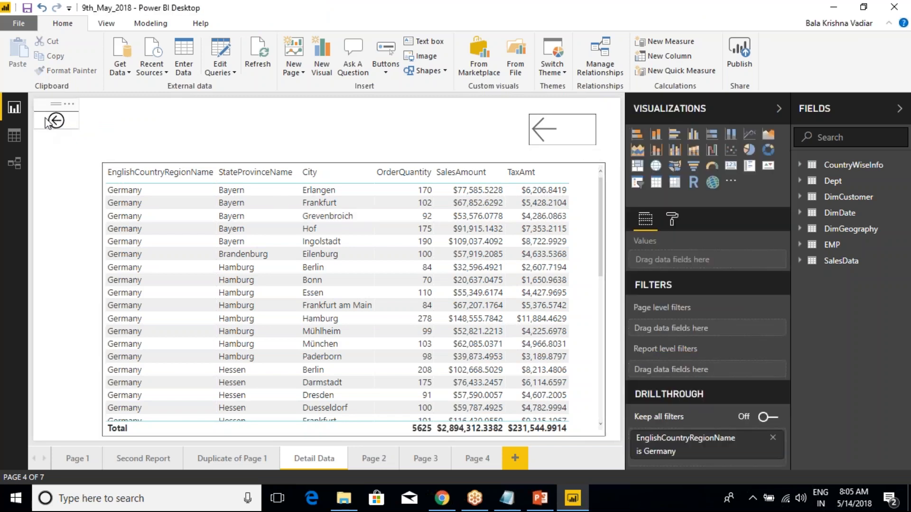
Turn on the left arrow button's action and set its type to Back
{"action": "left_click", "coordinate": [542, 120]}
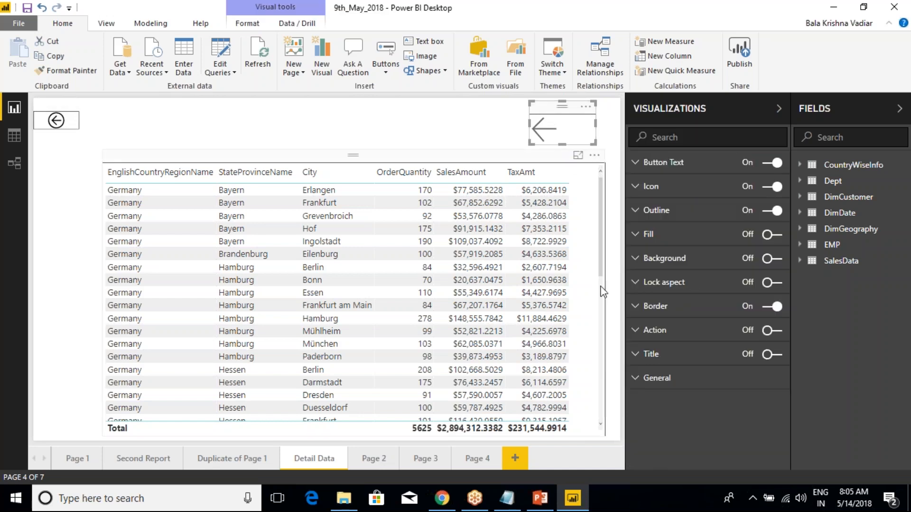
{"action": "left_click", "coordinate": [639, 335]}
{"action": "left_click", "coordinate": [770, 330]}
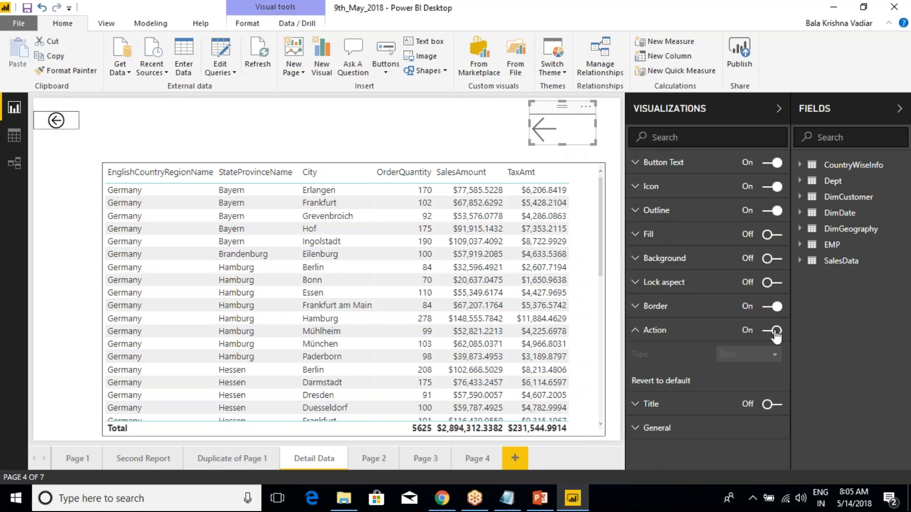
{"action": "left_click", "coordinate": [759, 355]}
{"action": "left_click", "coordinate": [740, 370]}
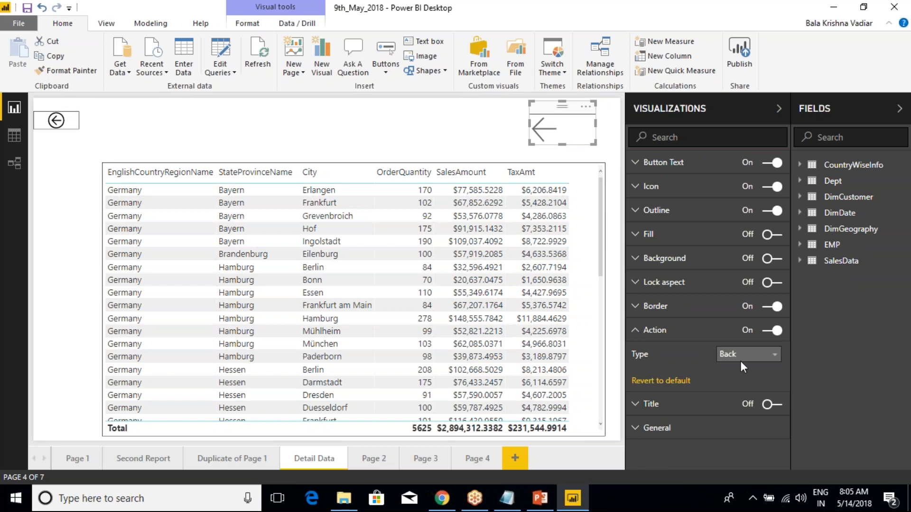
Remove the circled back arrow shape from the Detail Data page
{"action": "left_click", "coordinate": [410, 134]}
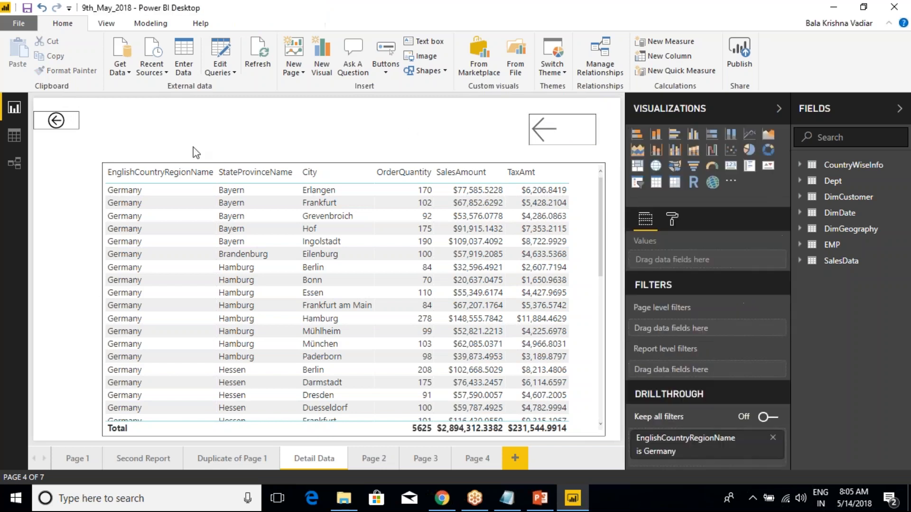
{"action": "left_click", "coordinate": [56, 118]}
{"action": "right_click", "coordinate": [62, 112]}
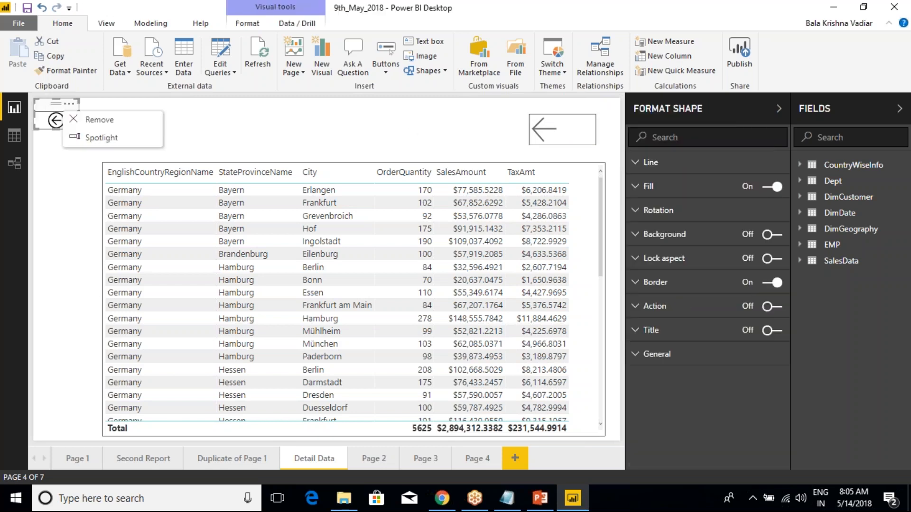
{"action": "left_click", "coordinate": [105, 121]}
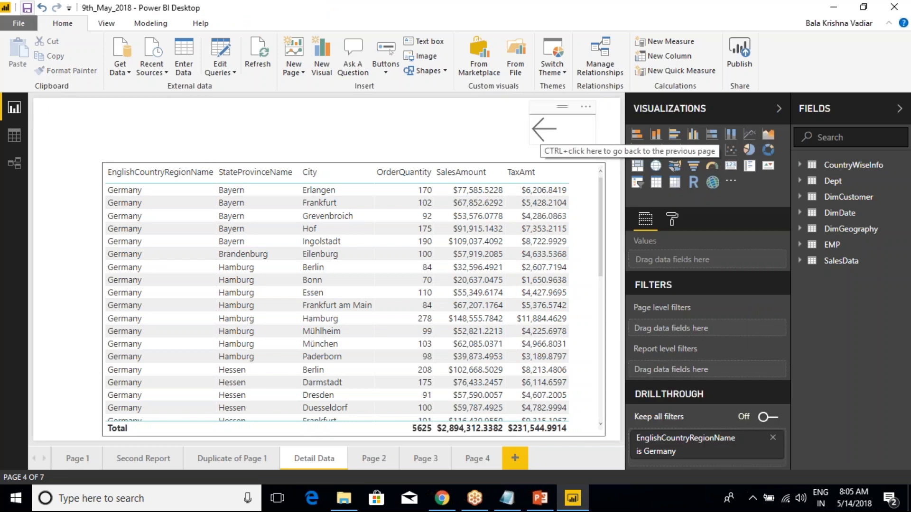
Follow the left arrow button back to Page 1 and look through the available button types
{"action": "left_click", "coordinate": [544, 129], "text": "ctrl"}
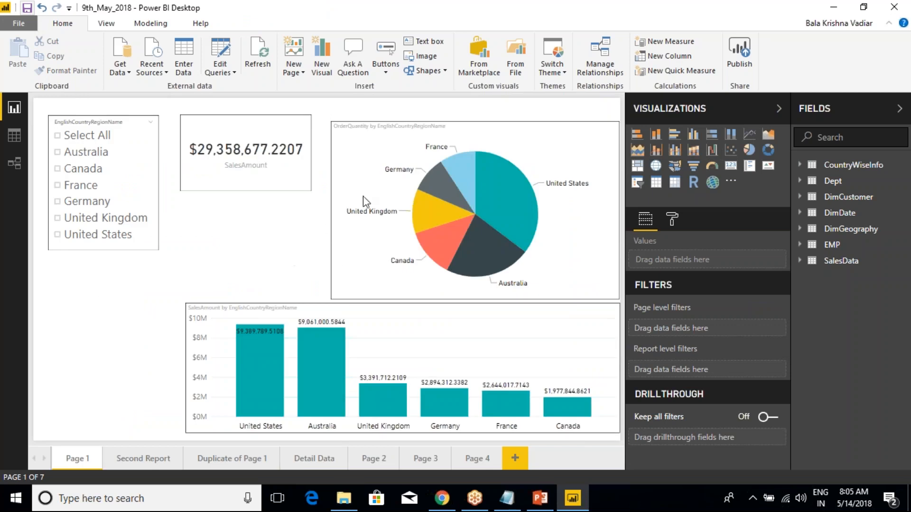
{"action": "left_click", "coordinate": [342, 110]}
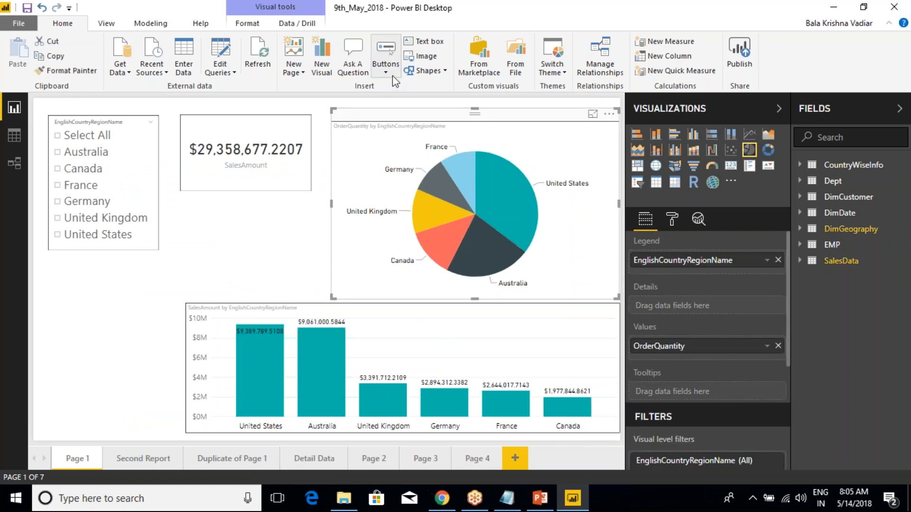
{"action": "left_click", "coordinate": [387, 66]}
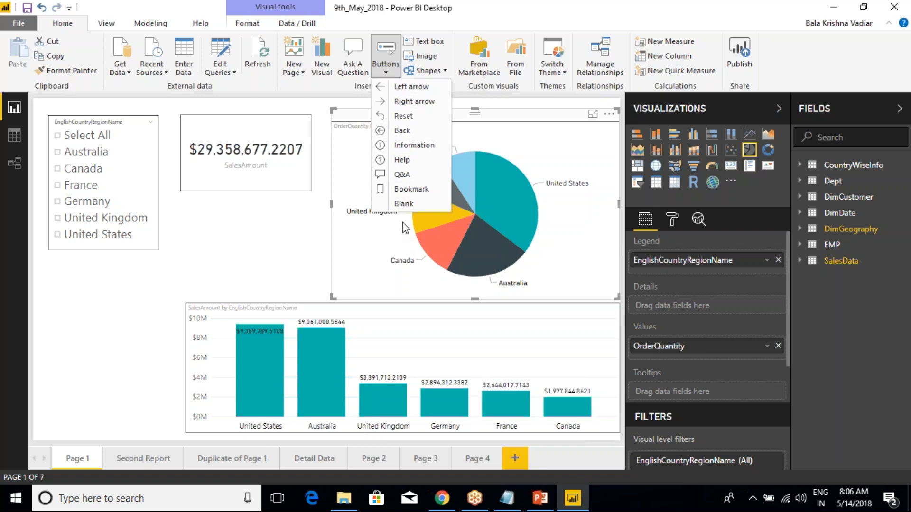
{"action": "left_click", "coordinate": [309, 106]}
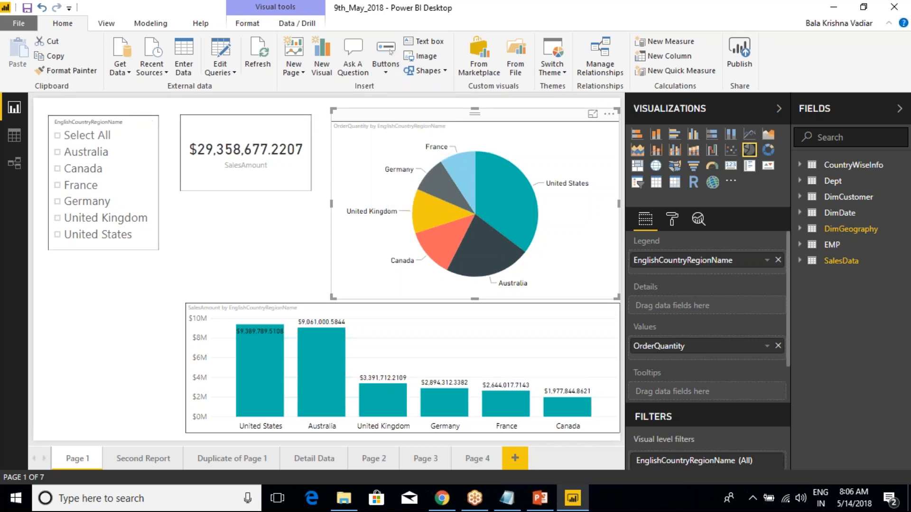
Drill through from the Germany column of the SalesAmount chart to Detail Data
{"action": "right_click", "coordinate": [442, 398]}
{"action": "mouse_move", "coordinate": [474, 389]}
{"action": "left_click", "coordinate": [567, 396]}
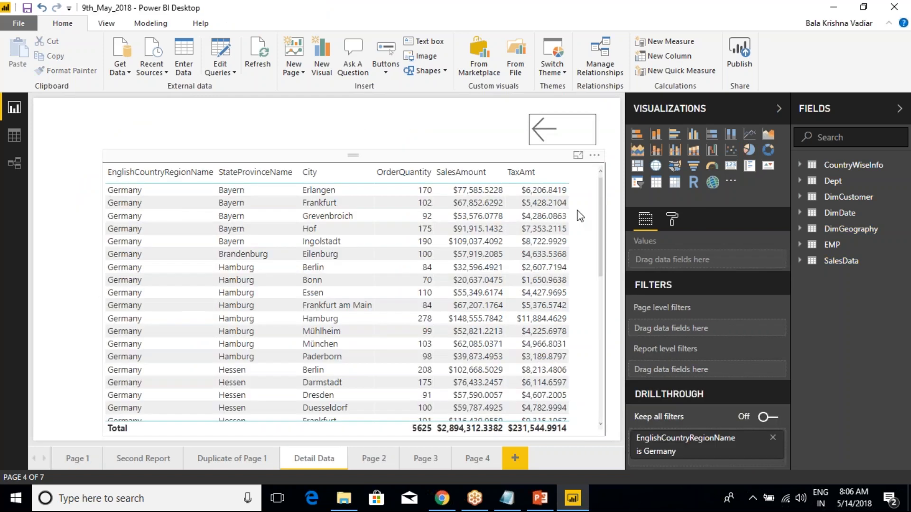
Set the left arrow button's text to "Back Button" and deselect the button
{"action": "left_click", "coordinate": [552, 127]}
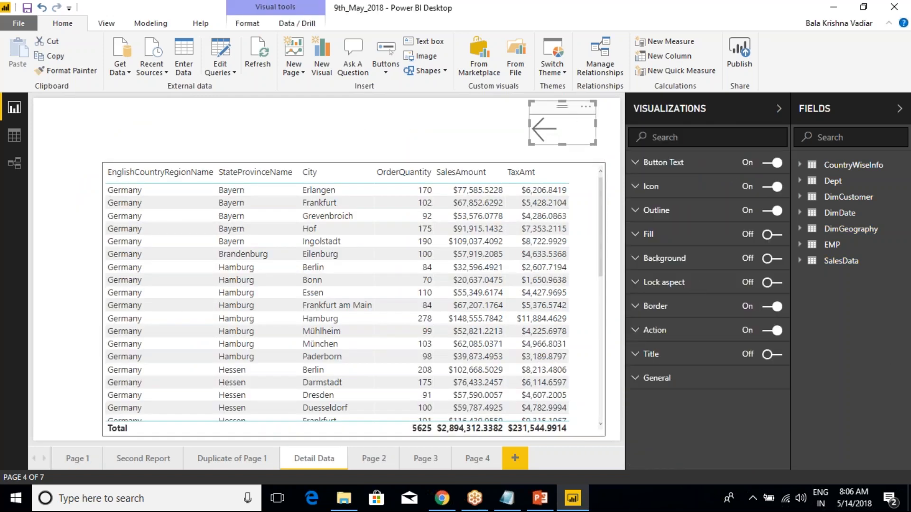
{"action": "left_click", "coordinate": [636, 163]}
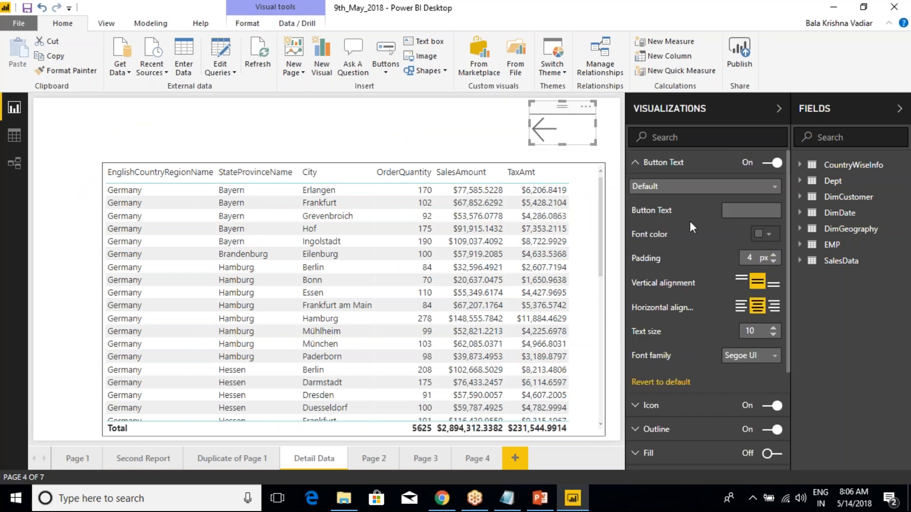
{"action": "left_click", "coordinate": [738, 214]}
{"action": "type", "text": "Back Button"}
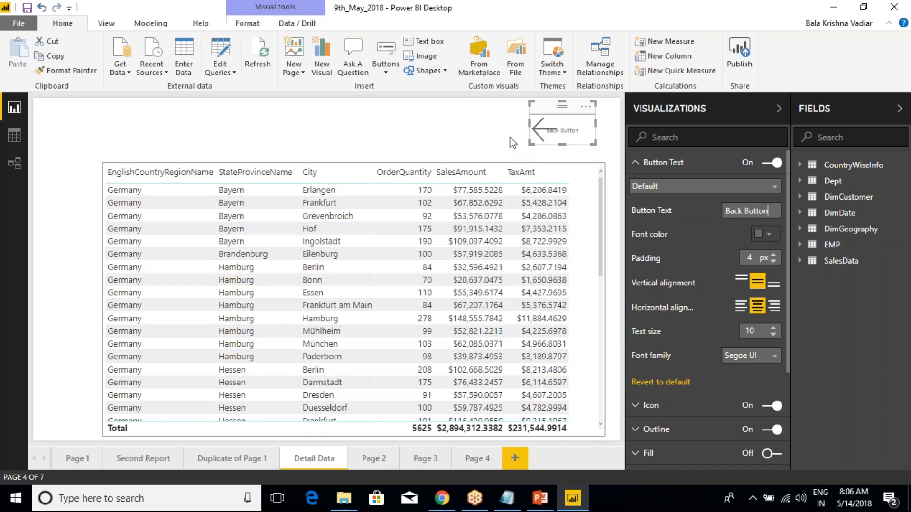
{"action": "left_click", "coordinate": [504, 137]}
Set the left arrow button's text color to black and its text padding to 10 px
{"action": "left_click", "coordinate": [554, 130]}
{"action": "left_click", "coordinate": [634, 162]}
{"action": "left_click", "coordinate": [767, 233]}
{"action": "left_click", "coordinate": [685, 261]}
{"action": "left_click", "coordinate": [774, 261]}
Try the vertical and horizontal alignments of the button text, settling on top and right
{"action": "left_click", "coordinate": [741, 279]}
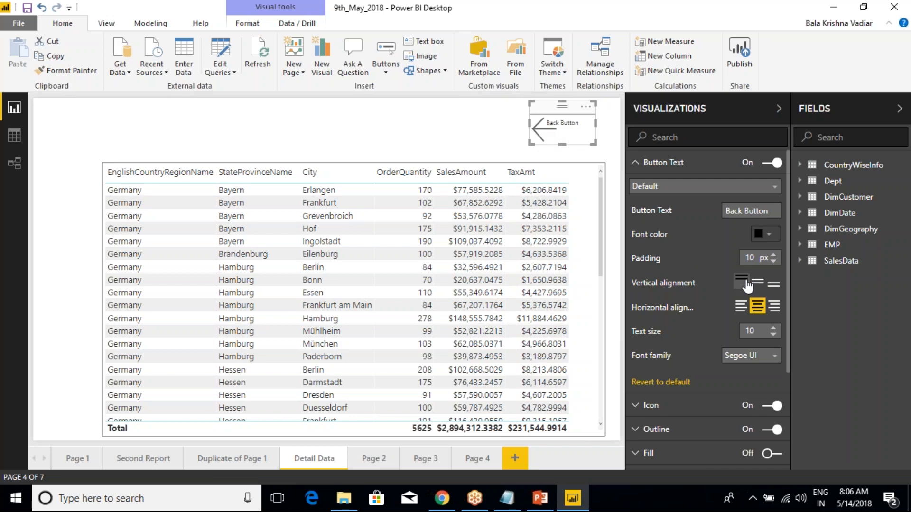
{"action": "left_click", "coordinate": [773, 284]}
{"action": "left_click", "coordinate": [741, 280]}
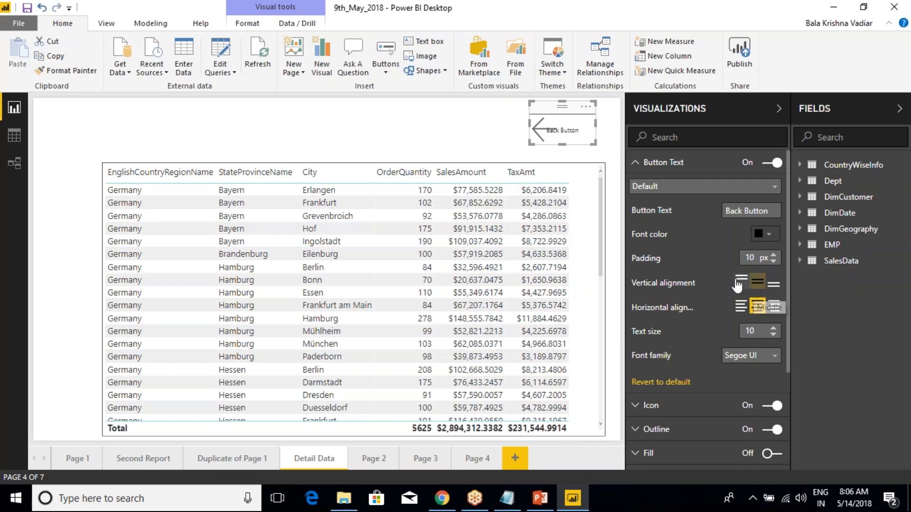
{"action": "left_click", "coordinate": [742, 307]}
{"action": "left_click", "coordinate": [758, 306]}
{"action": "left_click", "coordinate": [774, 306]}
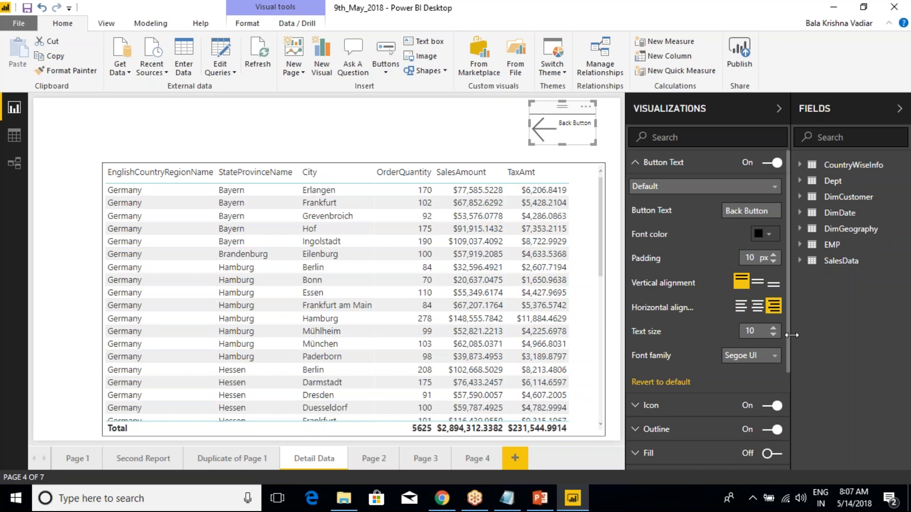
Set the button text's size to 13 and its font family to Arial Black
{"action": "left_click", "coordinate": [775, 329]}
{"action": "left_click", "coordinate": [775, 329]}
{"action": "left_click", "coordinate": [776, 330]}
{"action": "left_click", "coordinate": [749, 355]}
{"action": "left_click", "coordinate": [743, 375]}
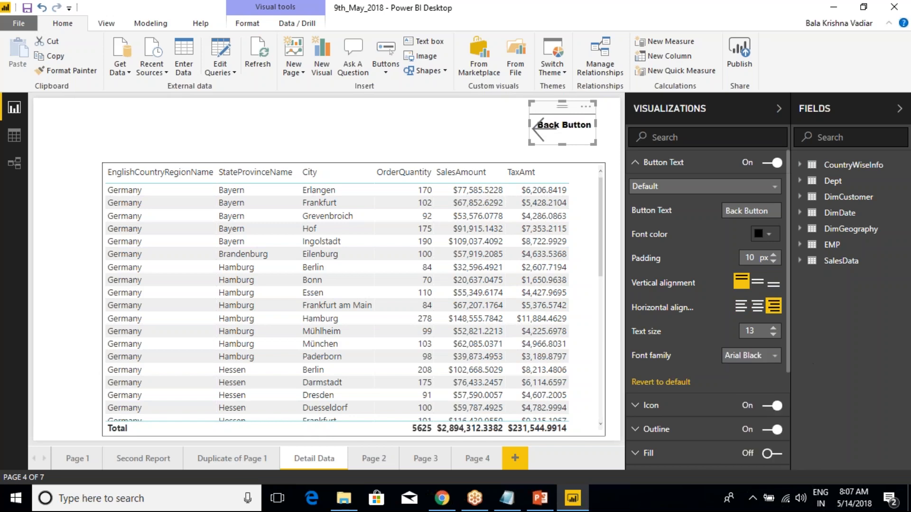
Change the button text's font family to Arial, try text size 8 and enlarge the text again
{"action": "left_click", "coordinate": [774, 359]}
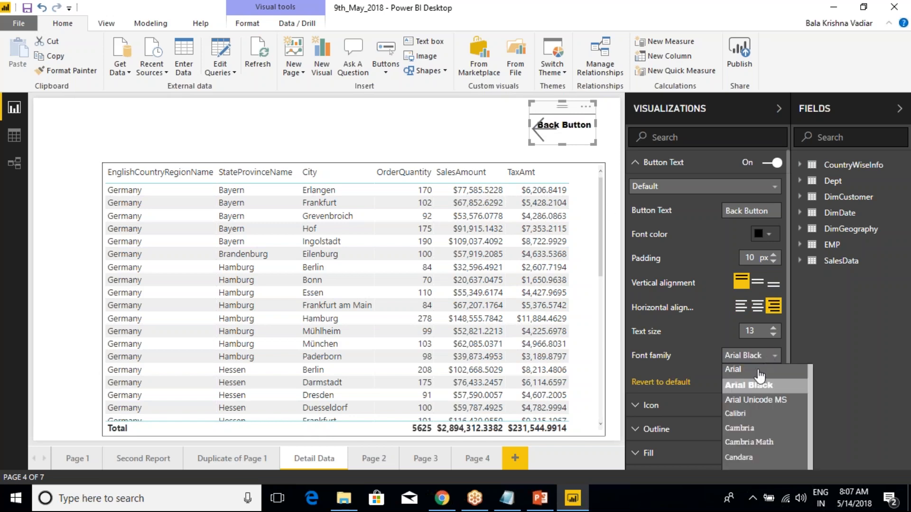
{"action": "left_click", "coordinate": [744, 365]}
{"action": "left_click", "coordinate": [774, 335]}
{"action": "left_click", "coordinate": [774, 334]}
{"action": "left_click", "coordinate": [773, 335]}
{"action": "left_click", "coordinate": [773, 334]}
{"action": "left_click", "coordinate": [773, 334]}
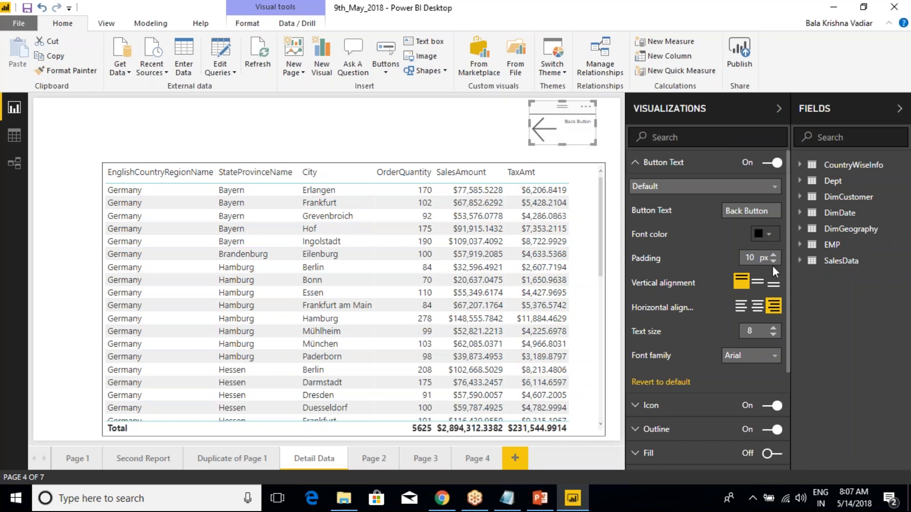
{"action": "left_click", "coordinate": [773, 328]}
{"action": "left_click", "coordinate": [773, 328]}
{"action": "left_click", "coordinate": [773, 329]}
{"action": "left_click", "coordinate": [773, 328]}
{"action": "left_click", "coordinate": [637, 162]}
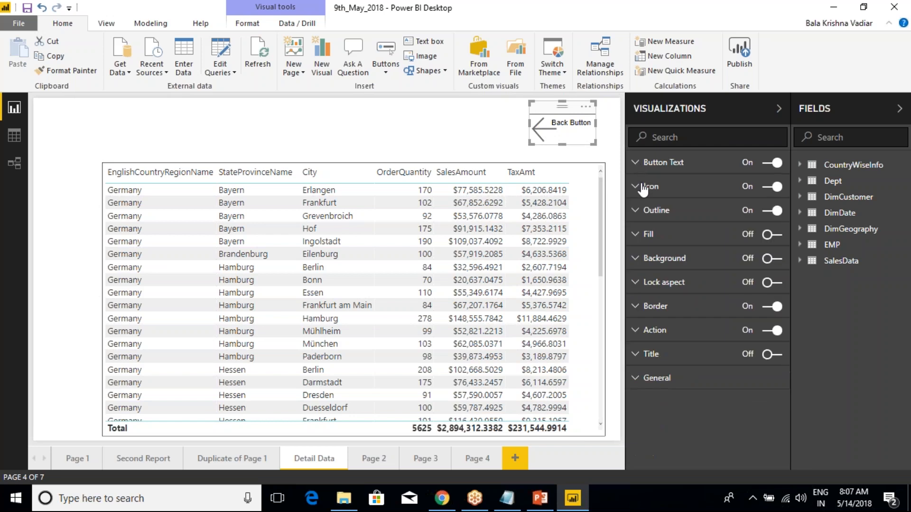
Set the left arrow icon's padding to 18 px and turn off the button text
{"action": "left_click", "coordinate": [643, 187]}
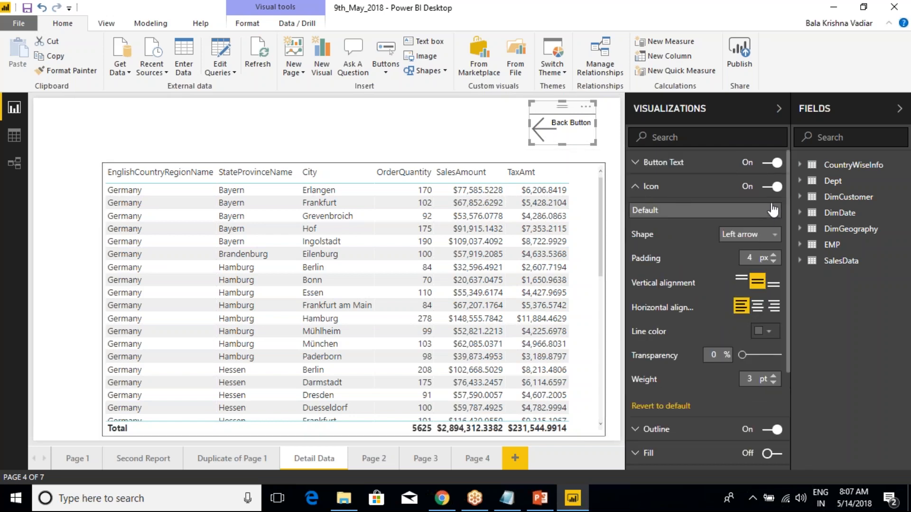
{"action": "left_click", "coordinate": [774, 255]}
{"action": "left_click", "coordinate": [773, 255]}
{"action": "left_click", "coordinate": [773, 255]}
{"action": "left_click", "coordinate": [773, 255]}
{"action": "left_click", "coordinate": [773, 256]}
{"action": "left_click", "coordinate": [773, 255]}
{"action": "left_click", "coordinate": [773, 255]}
{"action": "left_click", "coordinate": [774, 255]}
{"action": "left_click", "coordinate": [773, 256]}
{"action": "left_click", "coordinate": [774, 255]}
{"action": "left_click", "coordinate": [773, 255]}
{"action": "left_click", "coordinate": [773, 256]}
{"action": "left_click", "coordinate": [769, 164]}
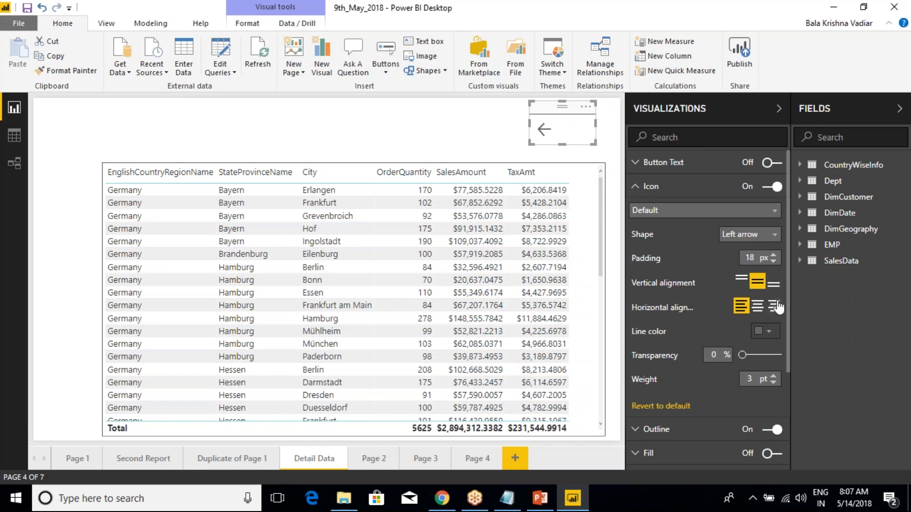
Center the arrow icon horizontally in the button and set its line color to black
{"action": "left_click", "coordinate": [759, 307]}
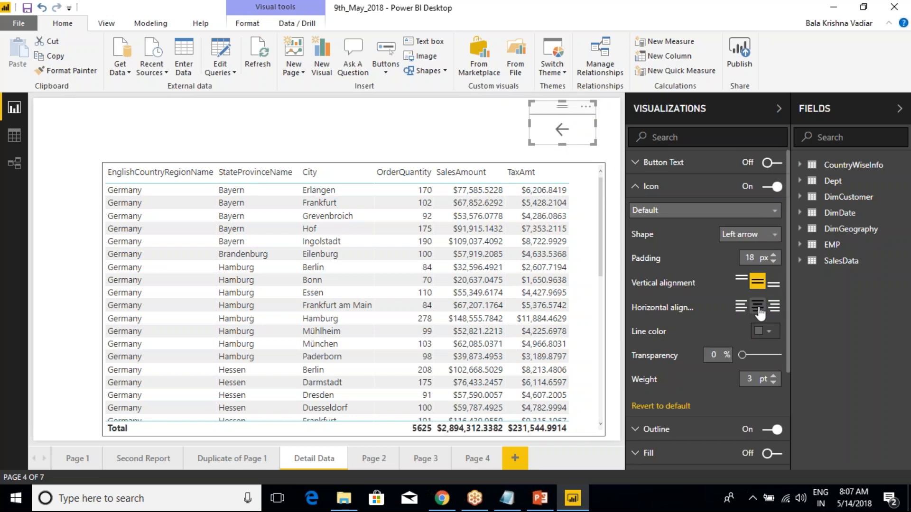
{"action": "left_click", "coordinate": [767, 336]}
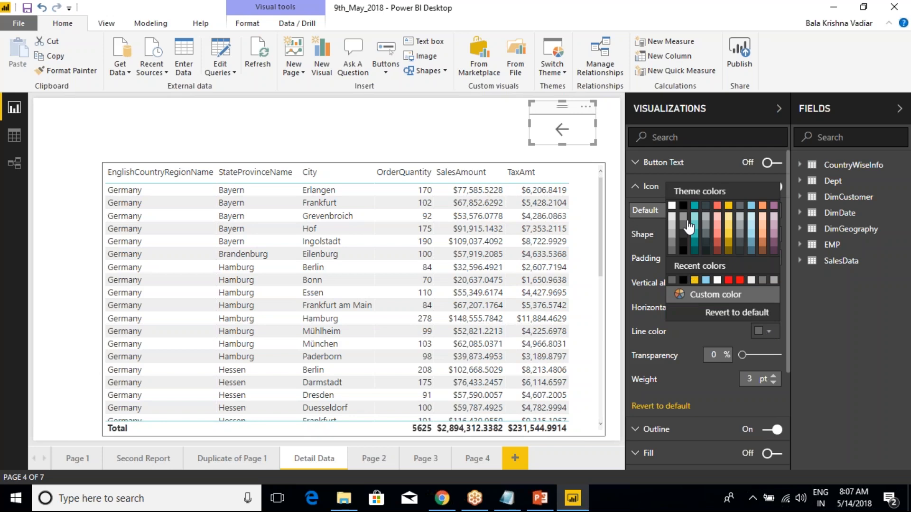
{"action": "left_click", "coordinate": [685, 223]}
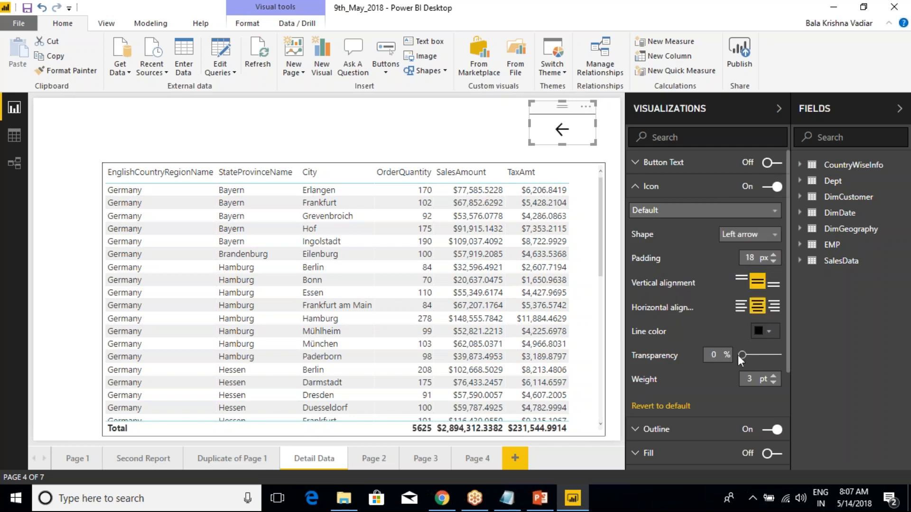
Try out the arrow icon's transparency and set its line weight to 8 pt
{"action": "mouse_move", "coordinate": [743, 356]}
{"action": "left_mouse_down"}
{"action": "mouse_move", "coordinate": [771, 355]}
{"action": "mouse_move", "coordinate": [758, 355]}
{"action": "left_mouse_up"}
{"action": "double_click", "coordinate": [773, 376]}
{"action": "left_click", "coordinate": [773, 376]}
{"action": "double_click", "coordinate": [773, 376]}
Reduce the arrow icon's padding to 0 px
{"action": "double_click", "coordinate": [773, 261]}
{"action": "double_click", "coordinate": [774, 261]}
{"action": "double_click", "coordinate": [774, 261]}
{"action": "double_click", "coordinate": [773, 261]}
{"action": "double_click", "coordinate": [773, 261]}
{"action": "double_click", "coordinate": [773, 261]}
{"action": "left_click", "coordinate": [773, 260]}
{"action": "double_click", "coordinate": [773, 261]}
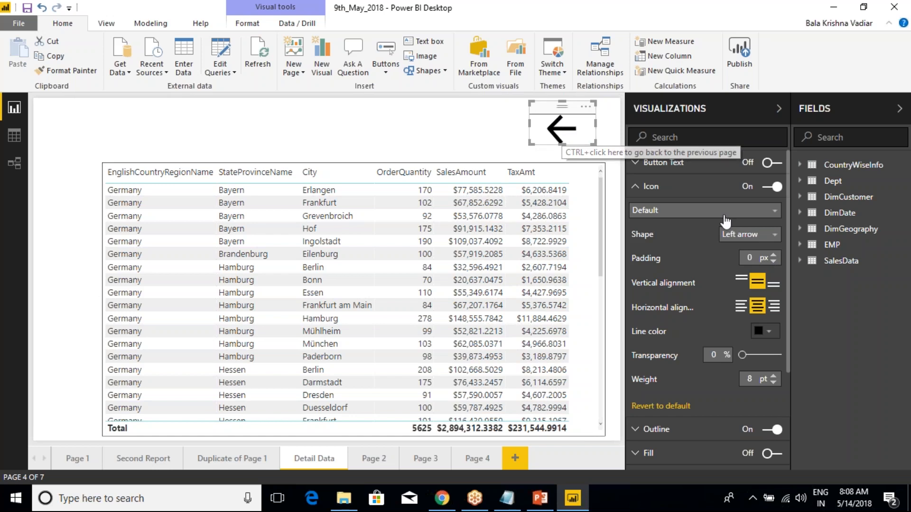
Set the arrow icon's padding to 8 px
{"action": "left_click", "coordinate": [773, 256]}
{"action": "left_click", "coordinate": [773, 256]}
{"action": "left_click", "coordinate": [773, 256]}
{"action": "left_click", "coordinate": [773, 255]}
{"action": "left_click", "coordinate": [773, 256]}
{"action": "left_click", "coordinate": [774, 256]}
{"action": "left_click", "coordinate": [773, 256]}
{"action": "left_click", "coordinate": [773, 255]}
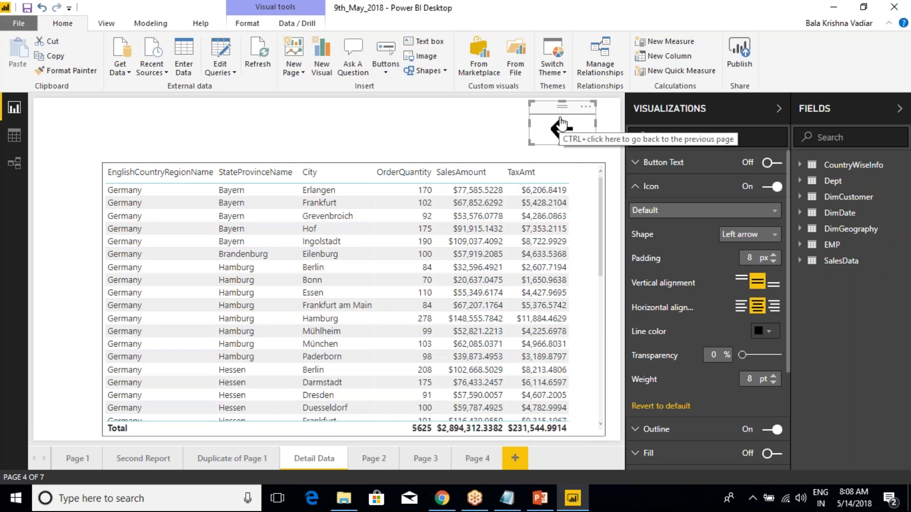
Try a 4 pt line weight on the arrow icon, settle on 7 pt and collapse the icon settings
{"action": "left_click", "coordinate": [774, 383]}
{"action": "left_click", "coordinate": [773, 382]}
{"action": "left_click", "coordinate": [774, 382]}
{"action": "left_click", "coordinate": [774, 382]}
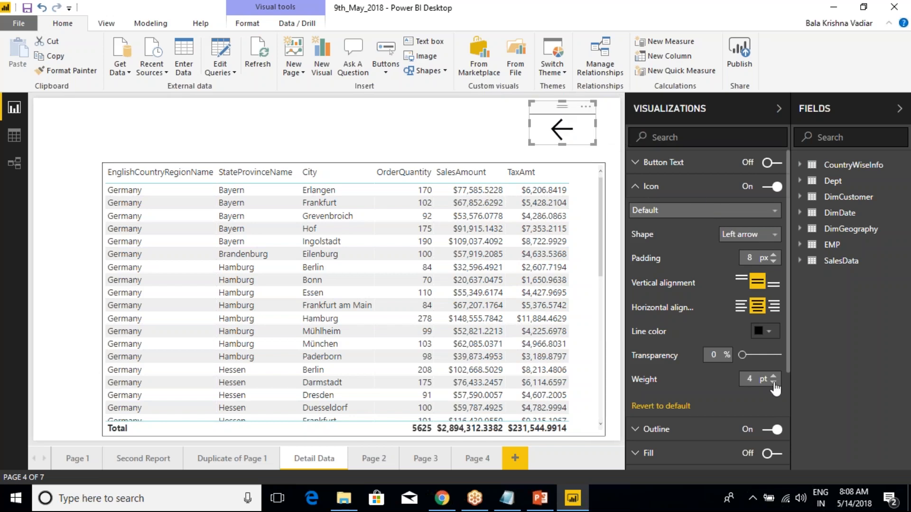
{"action": "left_click", "coordinate": [774, 376]}
{"action": "left_click", "coordinate": [773, 376]}
{"action": "left_click", "coordinate": [773, 377]}
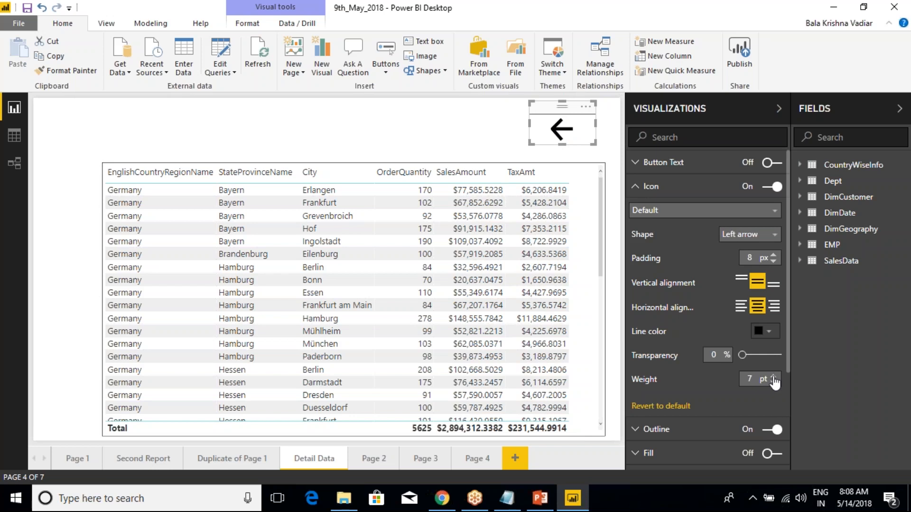
{"action": "left_click", "coordinate": [637, 189]}
{"action": "left_click", "coordinate": [636, 189]}
{"action": "left_click", "coordinate": [635, 189]}
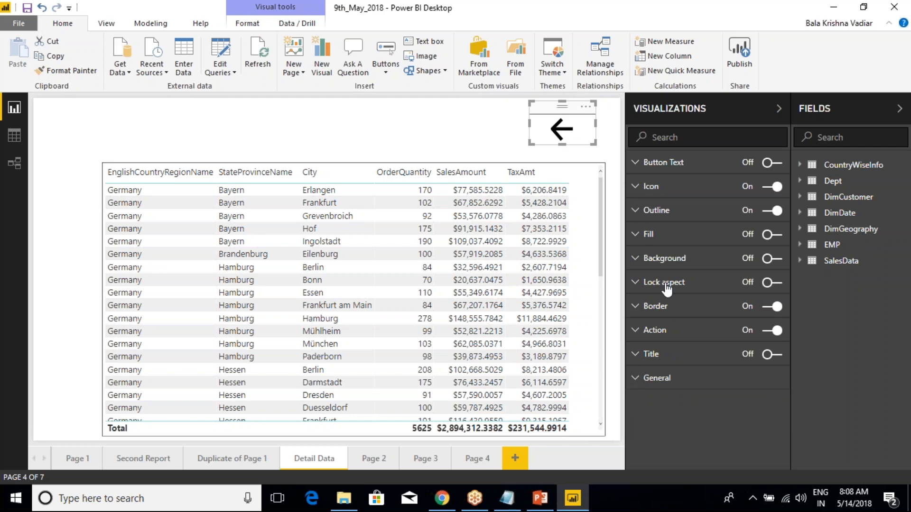
Review the action types offered for the left arrow button, keep Back and deselect the button
{"action": "left_click", "coordinate": [635, 332]}
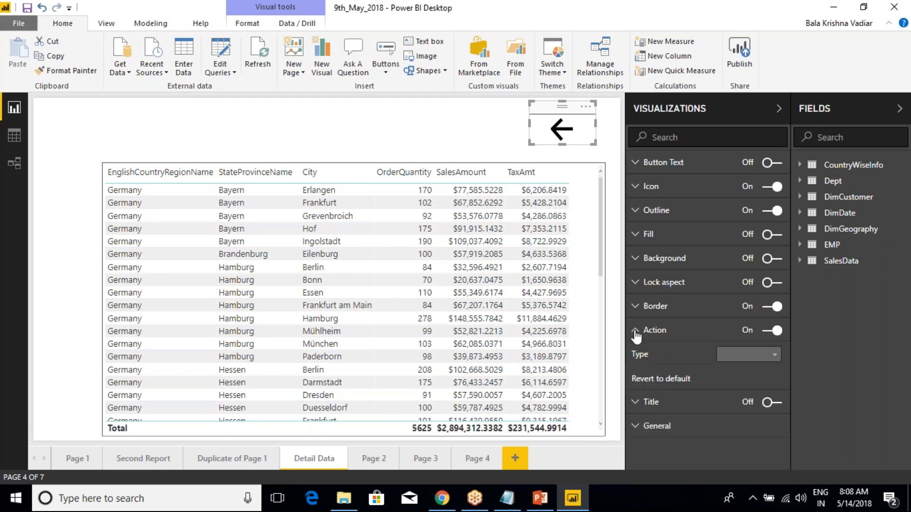
{"action": "left_click", "coordinate": [744, 355]}
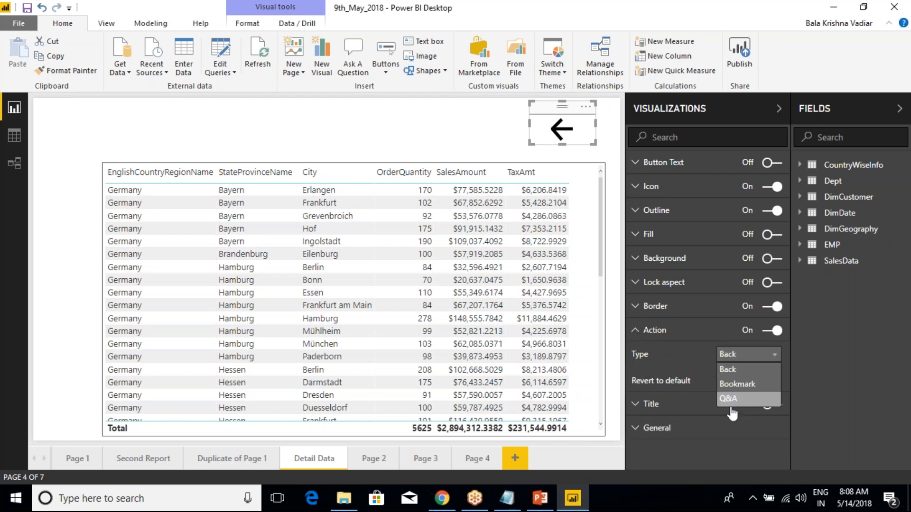
{"action": "left_click", "coordinate": [733, 373]}
{"action": "left_click", "coordinate": [294, 121]}
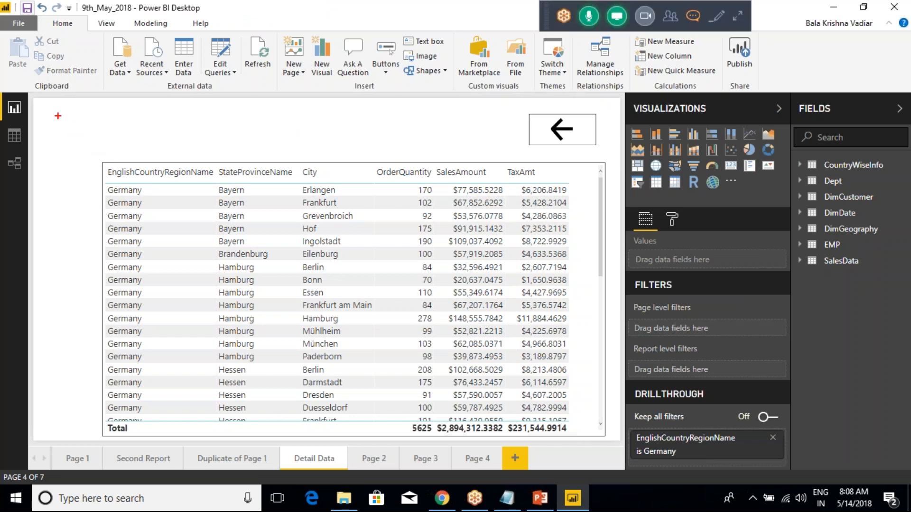
{"action": "left_click_drag", "start_coordinate": [43, 107], "coordinate": [196, 158]}
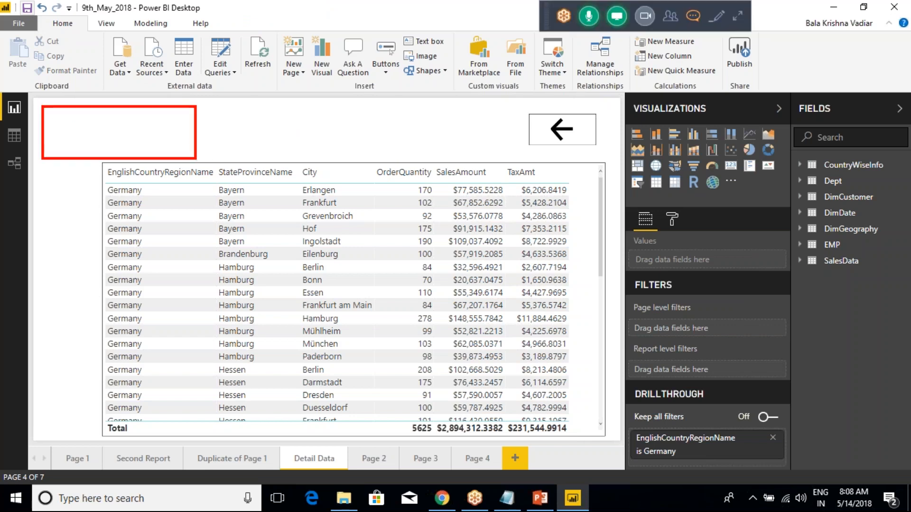
{"action": "mouse_move", "coordinate": [80, 127]}
{"action": "left_mouse_down"}
{"action": "mouse_move", "coordinate": [79, 139]}
{"action": "mouse_move", "coordinate": [78, 126]}
{"action": "mouse_move", "coordinate": [108, 139]}
{"action": "left_mouse_up"}
{"action": "mouse_move", "coordinate": [104, 123]}
{"action": "left_mouse_down"}
{"action": "mouse_move", "coordinate": [94, 130]}
{"action": "mouse_move", "coordinate": [124, 138]}
{"action": "left_mouse_up"}
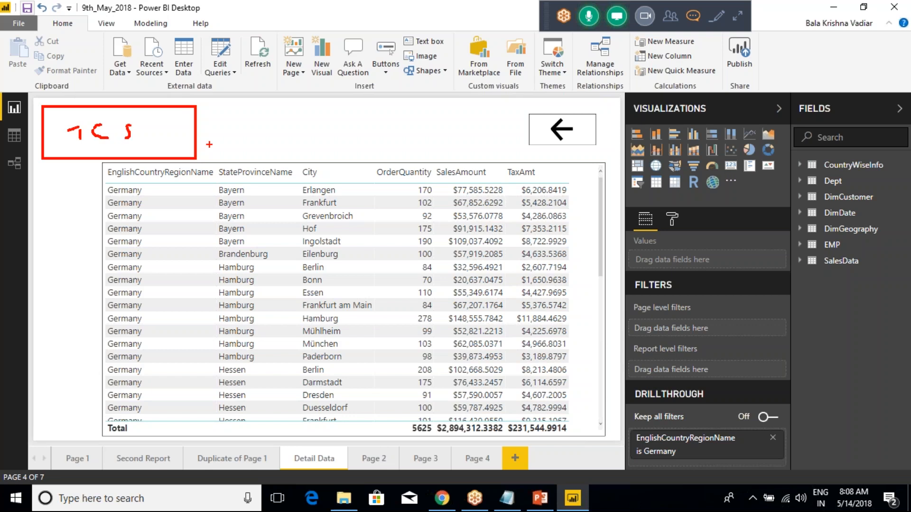
{"action": "key", "text": "Escape"}
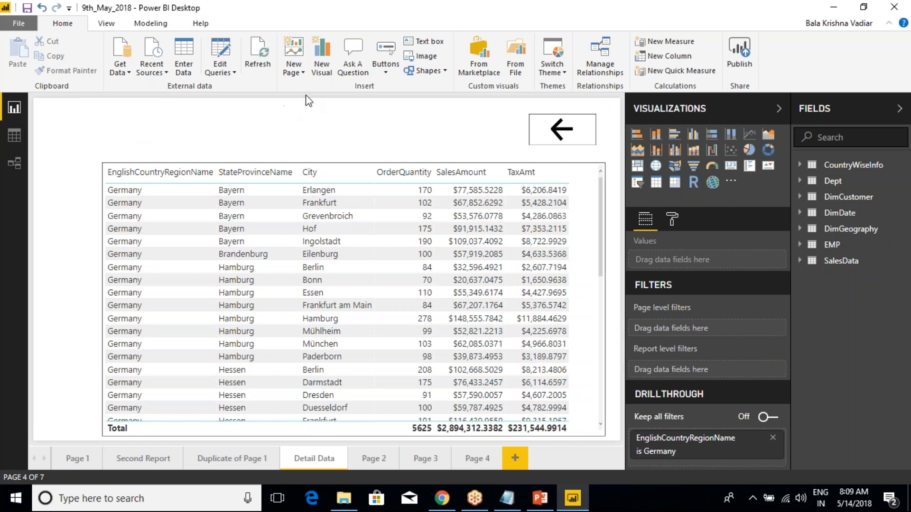
Review the button types and shape types that can be inserted on the Detail Data page
{"action": "left_click", "coordinate": [386, 73]}
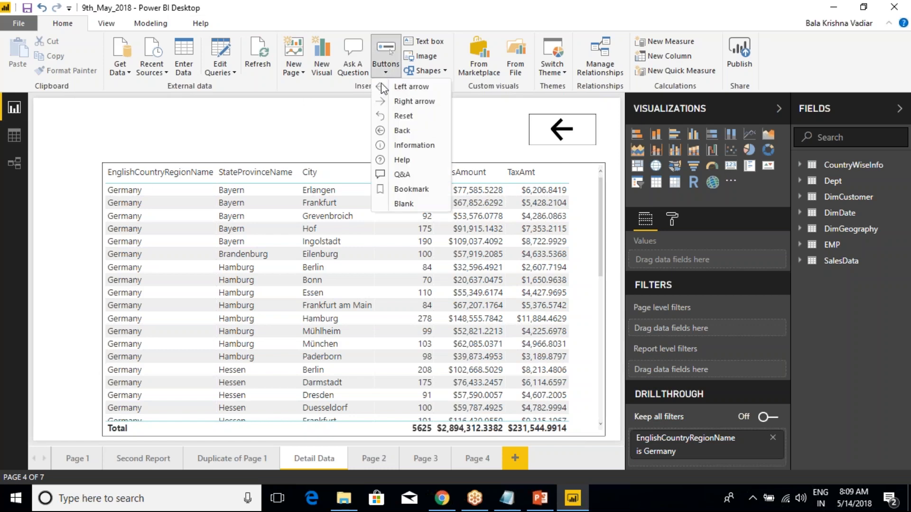
{"action": "left_click", "coordinate": [294, 136]}
{"action": "left_click", "coordinate": [388, 72]}
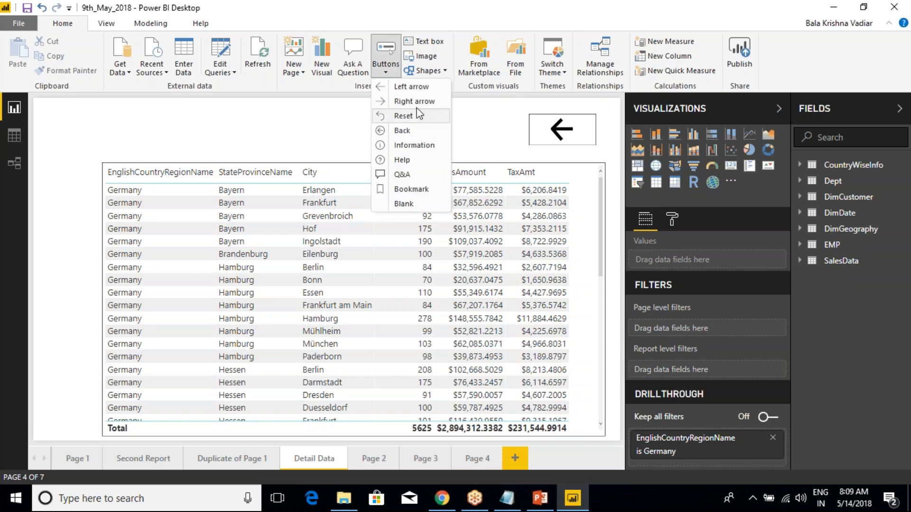
{"action": "left_click", "coordinate": [256, 121]}
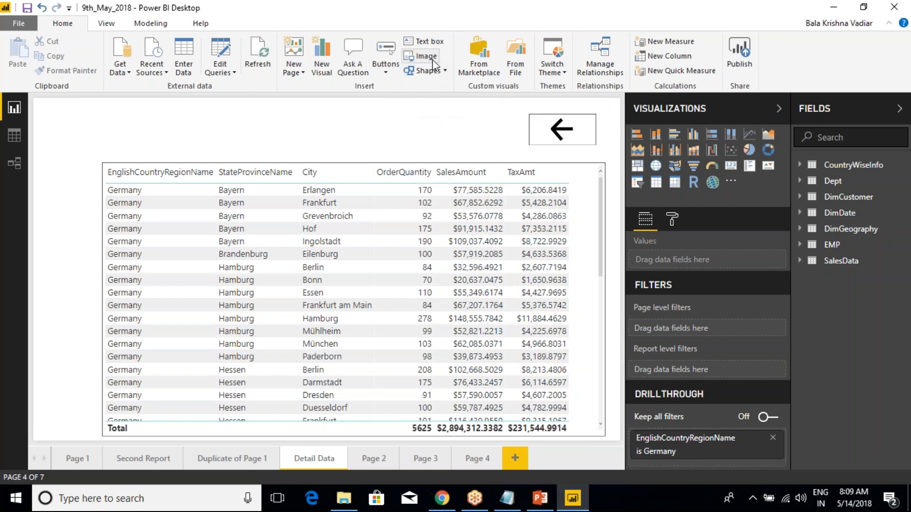
{"action": "left_click", "coordinate": [444, 71]}
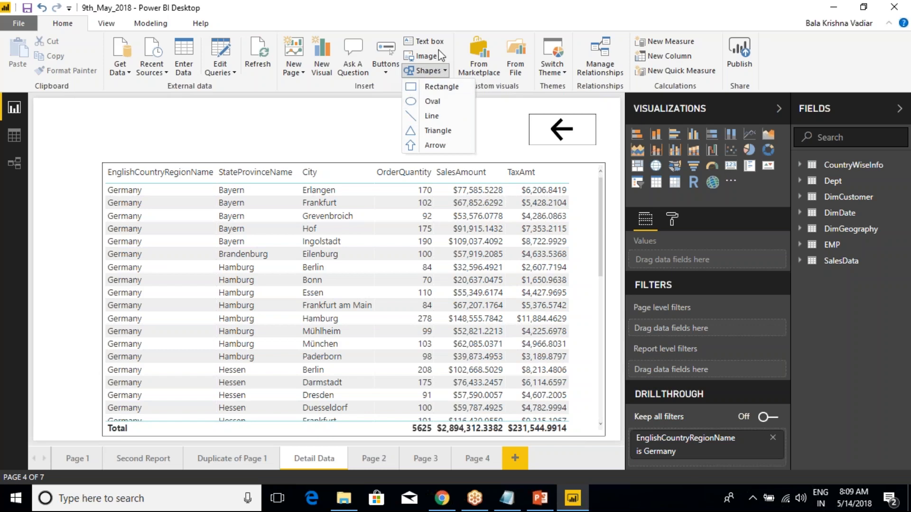
{"action": "left_click", "coordinate": [349, 127]}
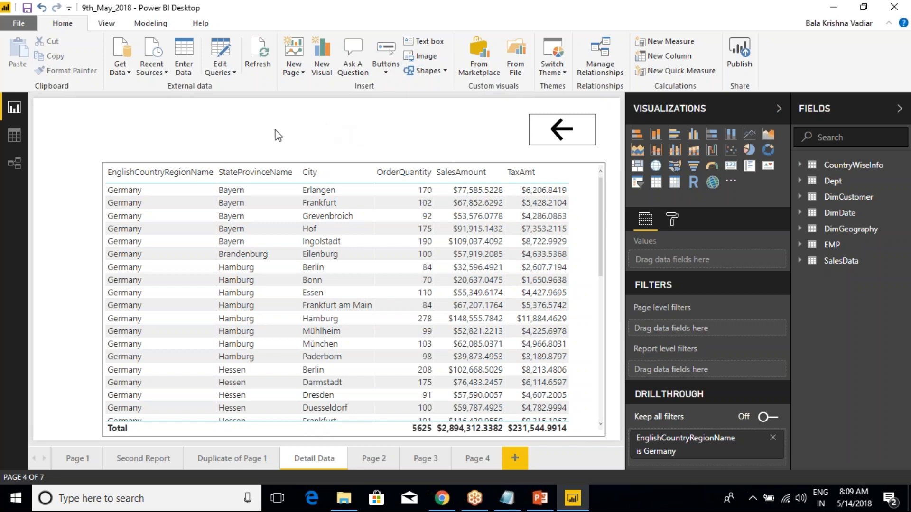
Try the Power BI picture from the Power BI Batch(9th-April-2018) folder on the Detail Data page and remove it
{"action": "left_click", "coordinate": [421, 56]}
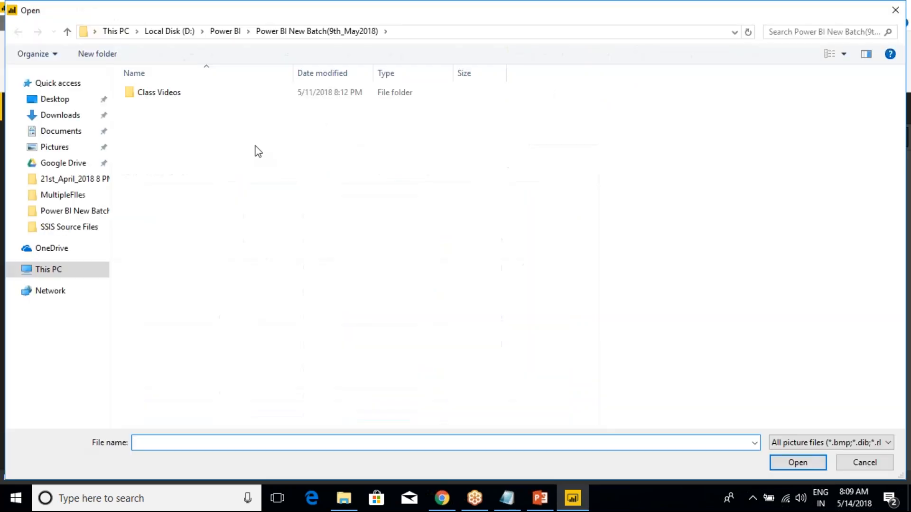
{"action": "left_click", "coordinate": [226, 31]}
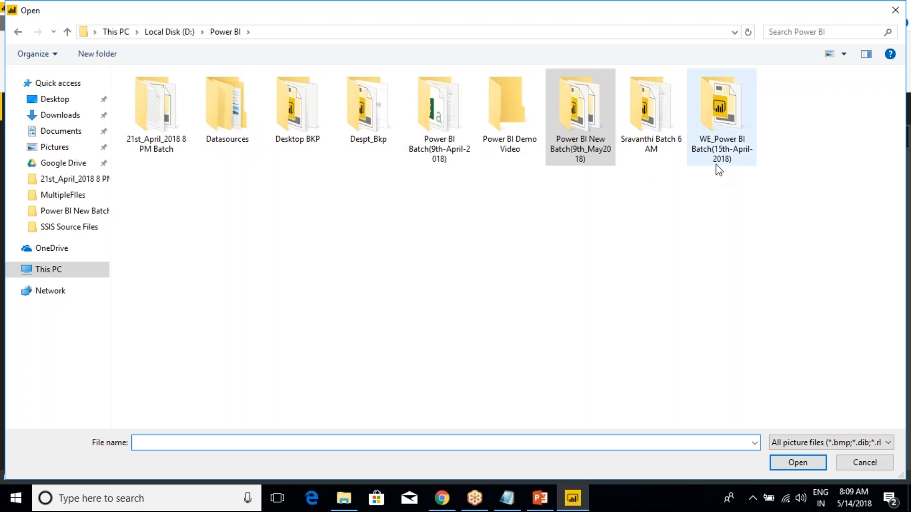
{"action": "double_click", "coordinate": [443, 157]}
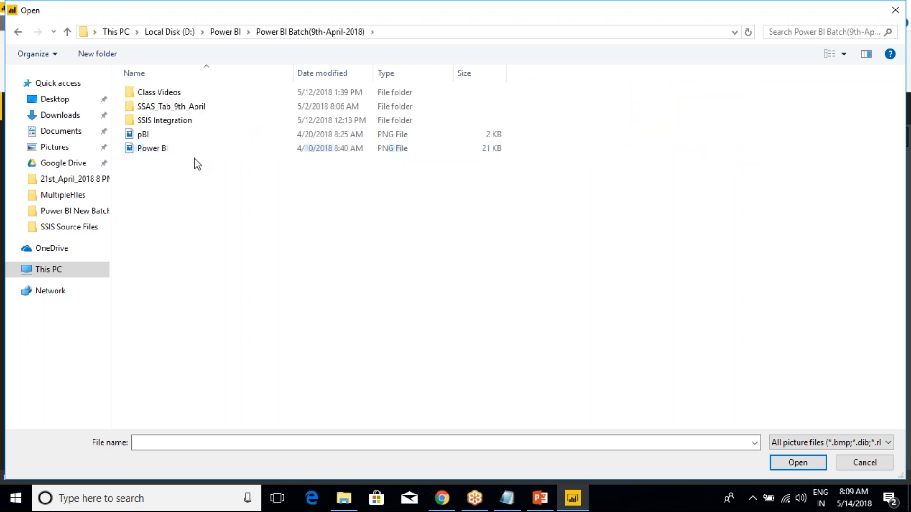
{"action": "left_click", "coordinate": [158, 149]}
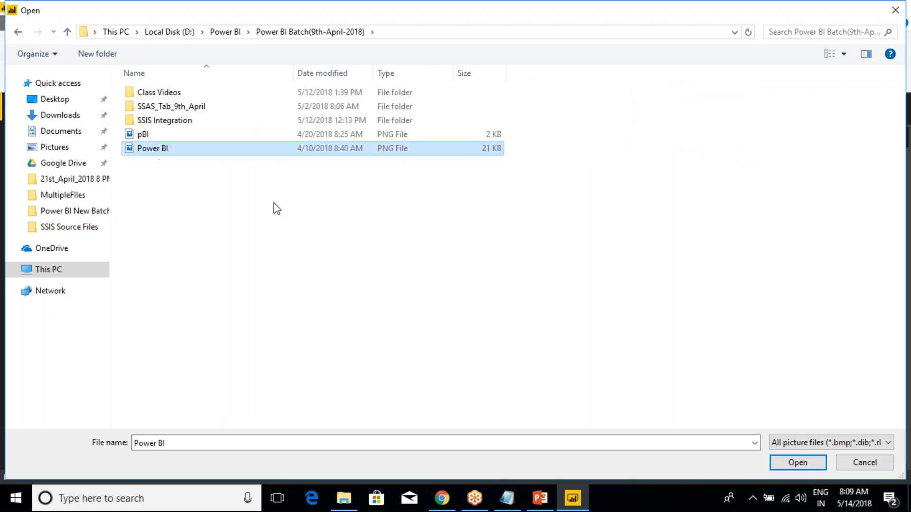
{"action": "left_click", "coordinate": [791, 464]}
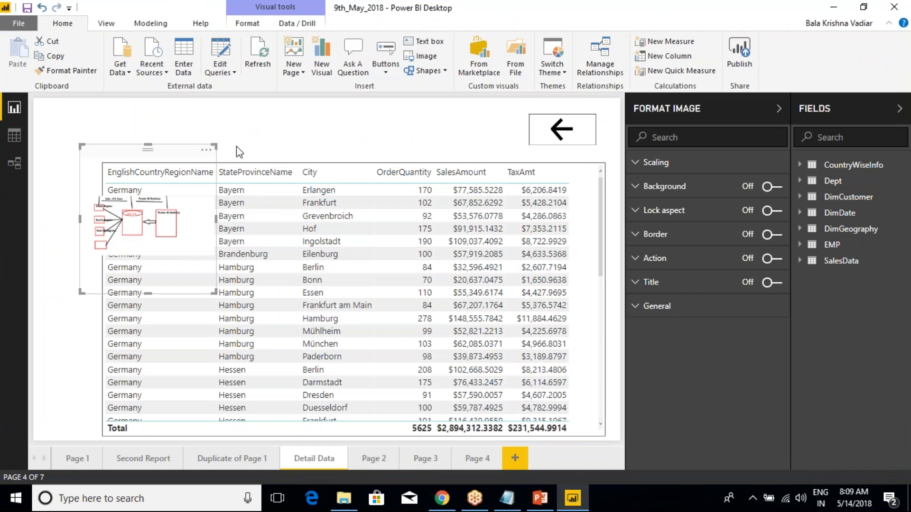
{"action": "left_click", "coordinate": [203, 150]}
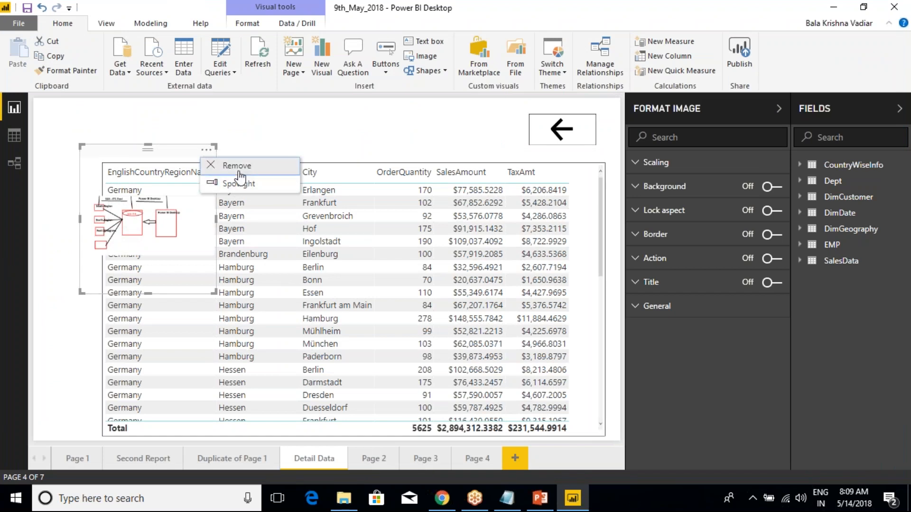
{"action": "left_click", "coordinate": [224, 164]}
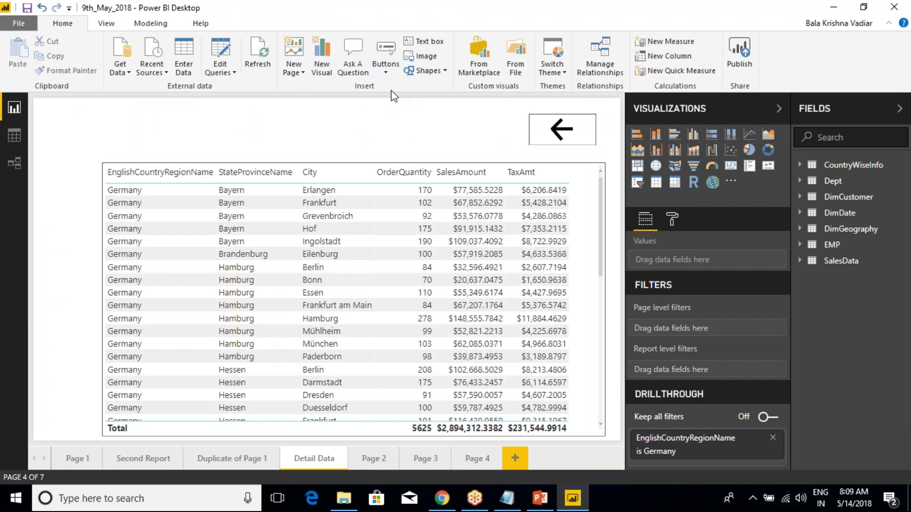
Insert the pBI picture from the Power BI Batch(9th-April-2018) folder on the Detail Data page
{"action": "left_click", "coordinate": [421, 56]}
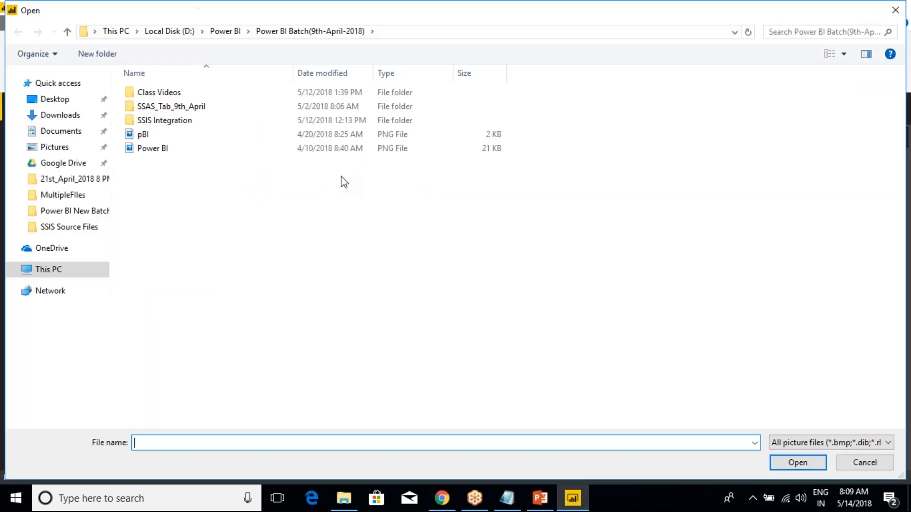
{"action": "left_click", "coordinate": [145, 135]}
{"action": "left_click", "coordinate": [797, 467]}
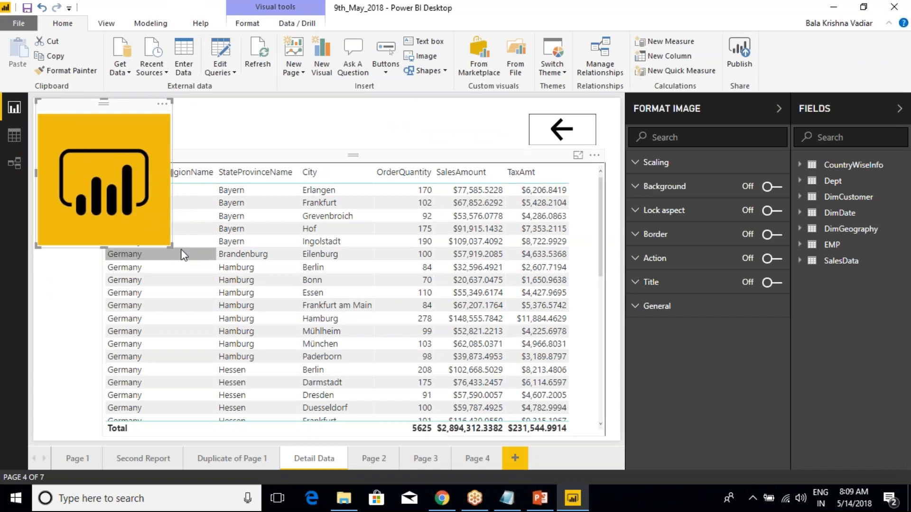
Shrink the Power BI logo image to a small square in the page's upper-left corner, clear of the table
{"action": "left_click_drag", "start_coordinate": [172, 247], "coordinate": [180, 162]}
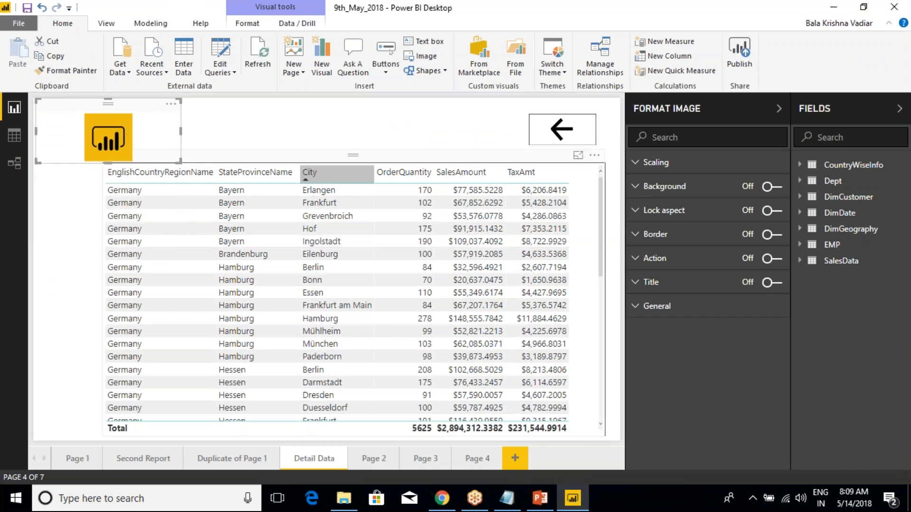
{"action": "left_click", "coordinate": [283, 160]}
{"action": "left_click", "coordinate": [136, 125]}
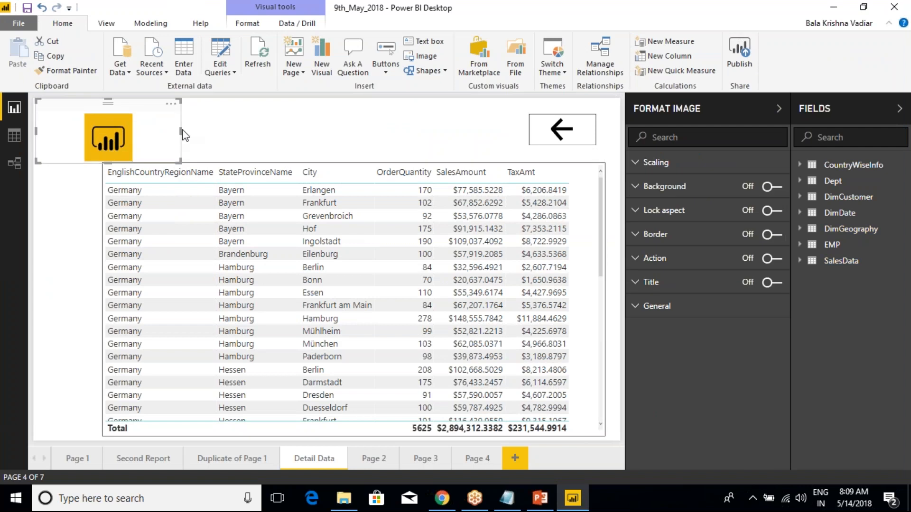
{"action": "left_click", "coordinate": [183, 135]}
{"action": "left_click", "coordinate": [179, 137]}
{"action": "left_click_drag", "start_coordinate": [180, 136], "coordinate": [65, 176]}
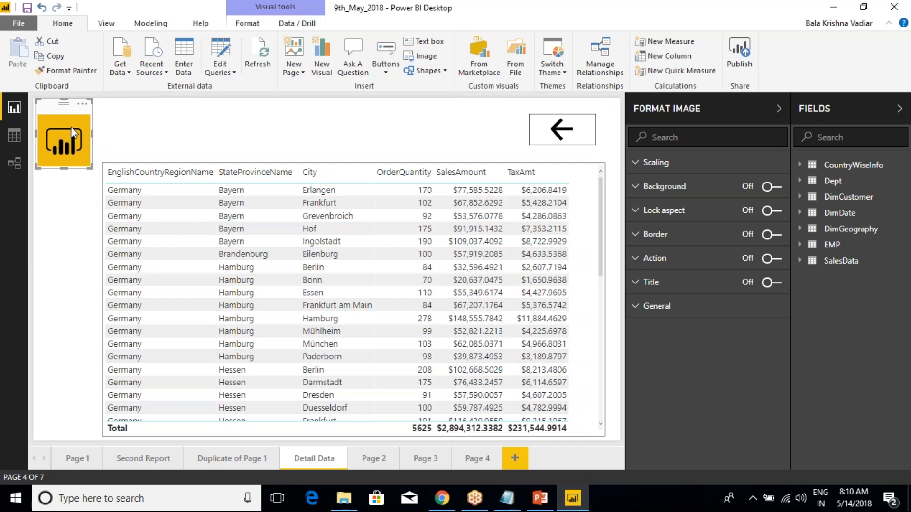
{"action": "left_click", "coordinate": [134, 124]}
Turn on the action for the Power BI logo image with the type Back
{"action": "left_click", "coordinate": [88, 142]}
{"action": "left_click", "coordinate": [637, 268]}
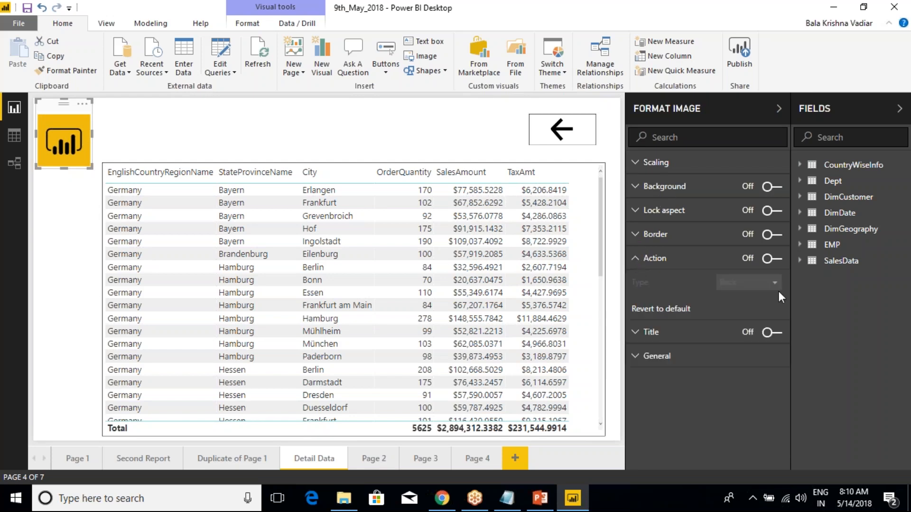
{"action": "left_click", "coordinate": [777, 261]}
{"action": "left_click", "coordinate": [768, 283]}
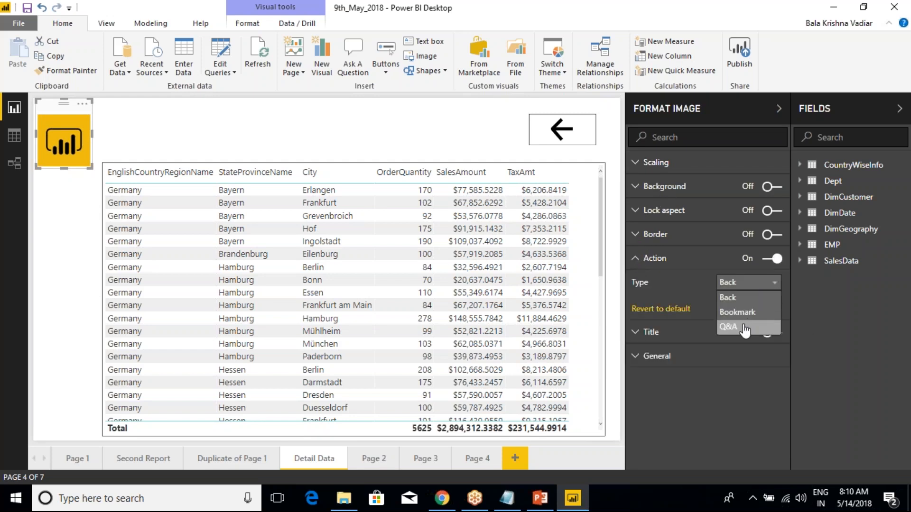
{"action": "left_click", "coordinate": [746, 301]}
Turn off the action of the left arrow button and deselect it
{"action": "left_click", "coordinate": [583, 135]}
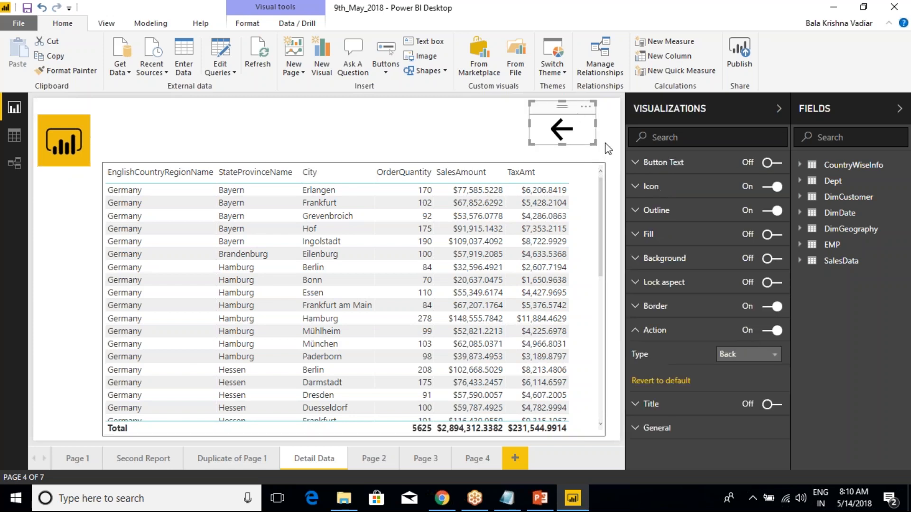
{"action": "left_click", "coordinate": [770, 331]}
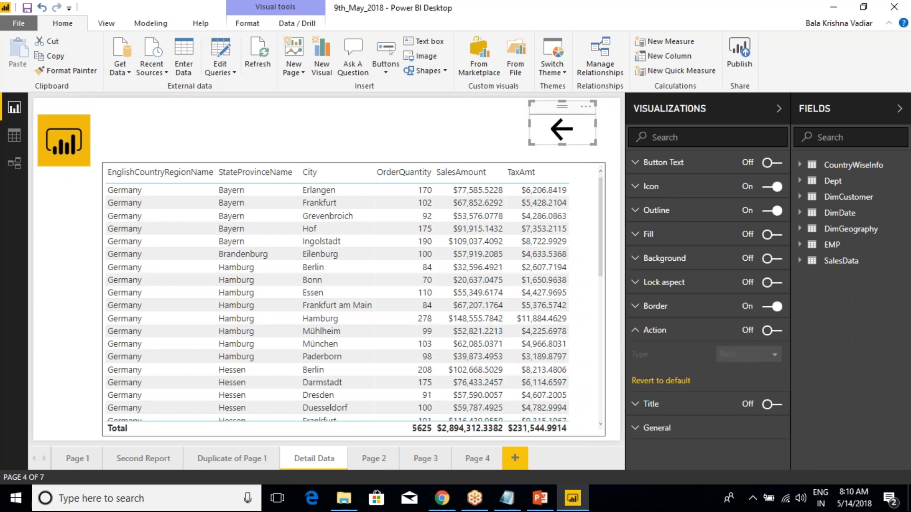
{"action": "left_click", "coordinate": [228, 131]}
Test the logo image's Back action, return to the Detail Data page and select the logo again
{"action": "left_click", "coordinate": [78, 135]}
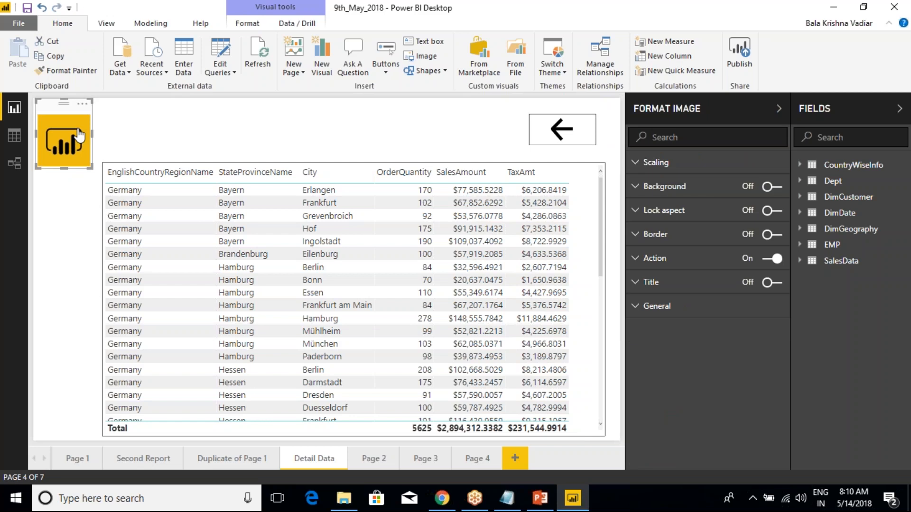
{"action": "left_click", "coordinate": [78, 135], "text": "ctrl"}
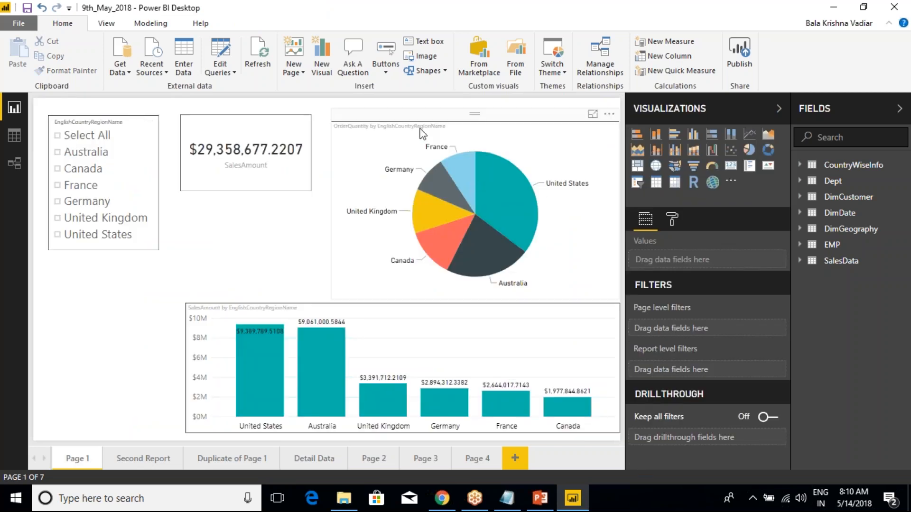
{"action": "left_click", "coordinate": [314, 459]}
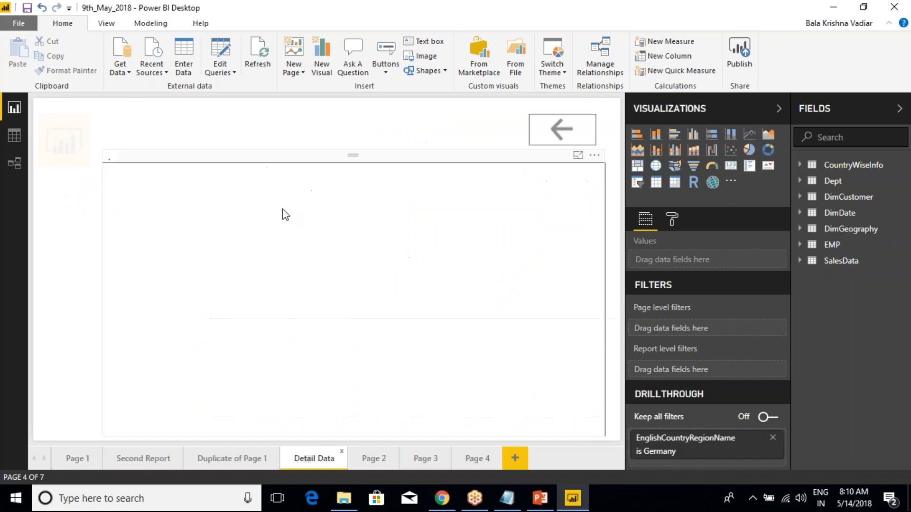
{"action": "left_click", "coordinate": [66, 137]}
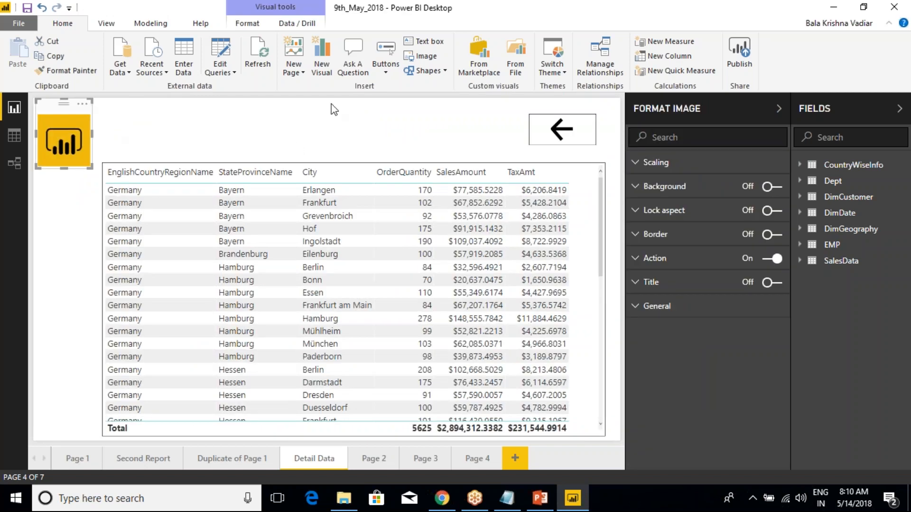
Review the available shapes and turn the left arrow button's action back on
{"action": "left_click", "coordinate": [446, 72]}
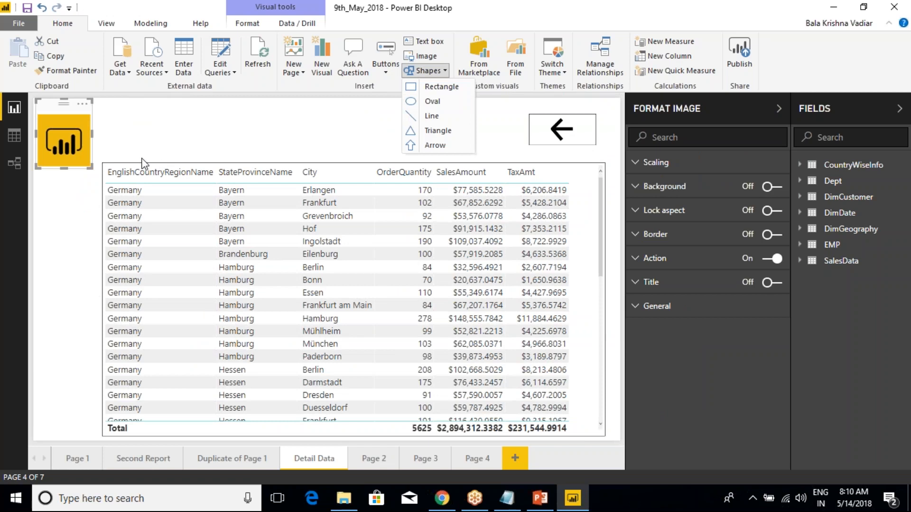
{"action": "left_click", "coordinate": [176, 124]}
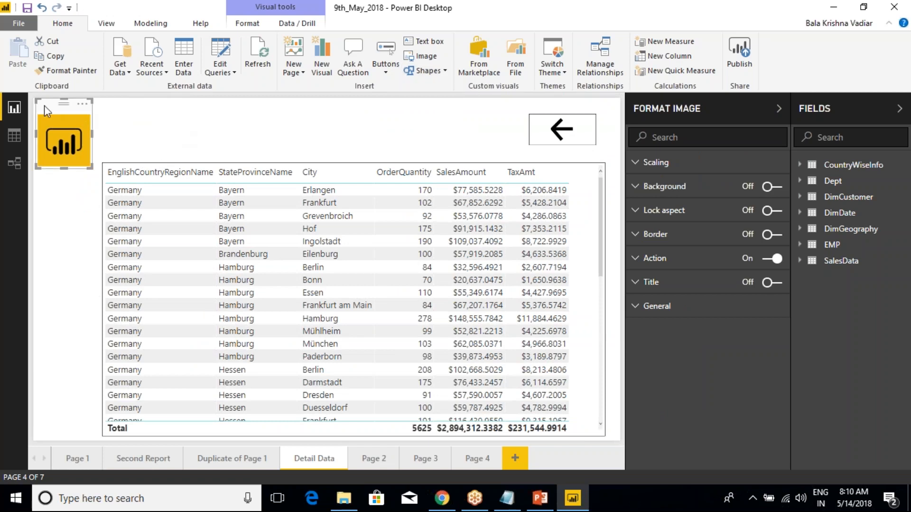
{"action": "left_click", "coordinate": [539, 121]}
{"action": "left_click", "coordinate": [653, 331]}
{"action": "left_click", "coordinate": [772, 331]}
Change the logo image's action type to Bookmark and check the available bookmarks, leaving None selected
{"action": "left_click", "coordinate": [60, 124]}
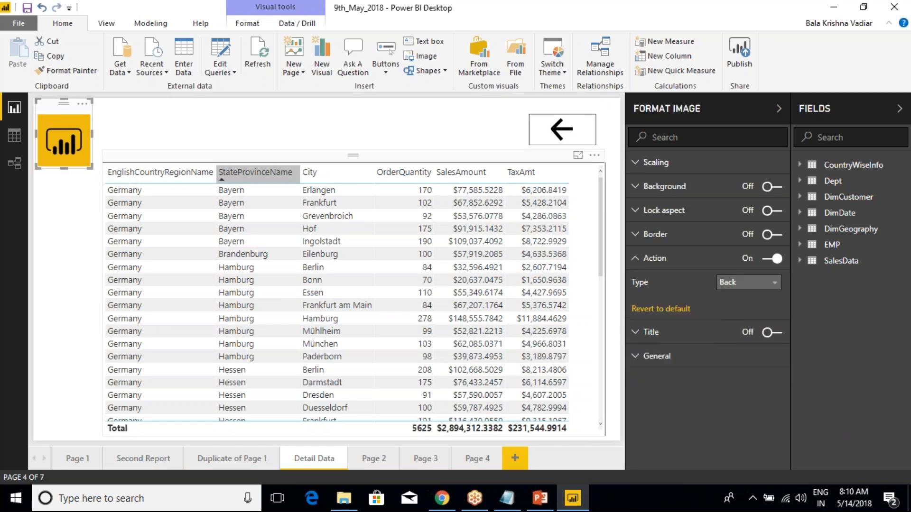
{"action": "left_click", "coordinate": [745, 284]}
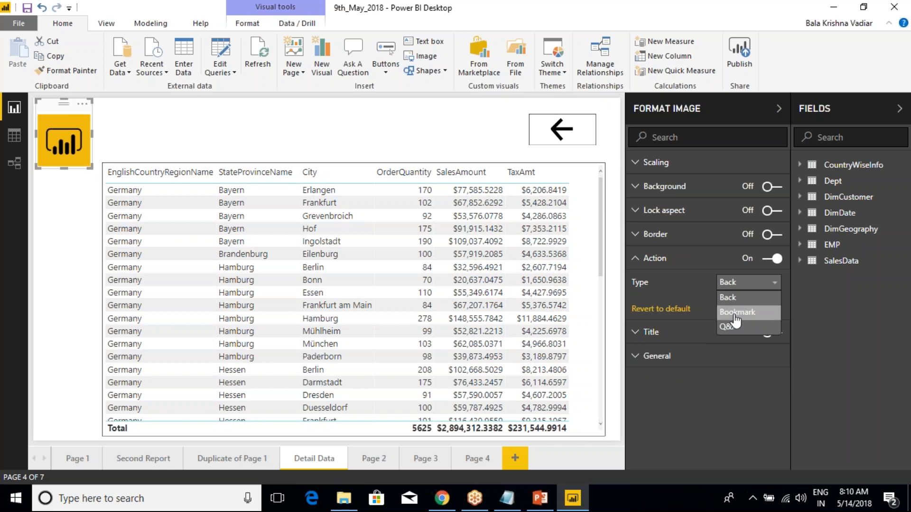
{"action": "left_click", "coordinate": [737, 313]}
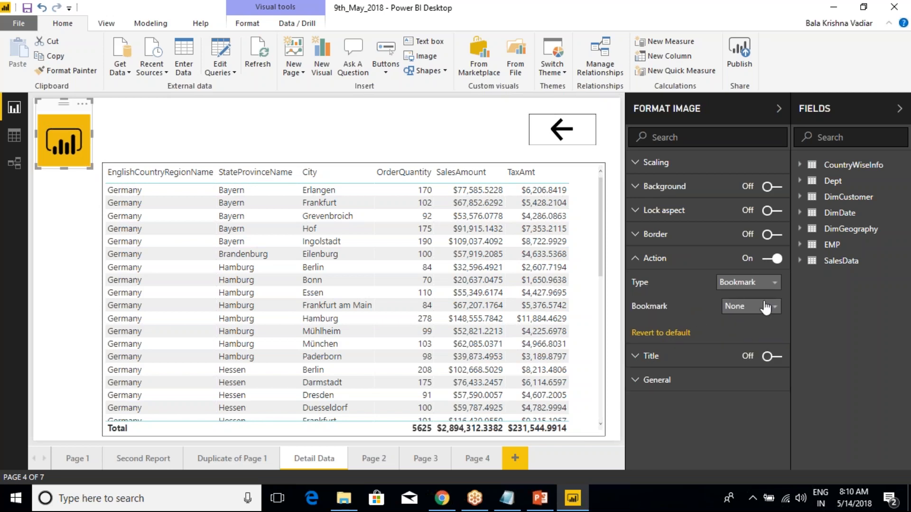
{"action": "left_click", "coordinate": [748, 308]}
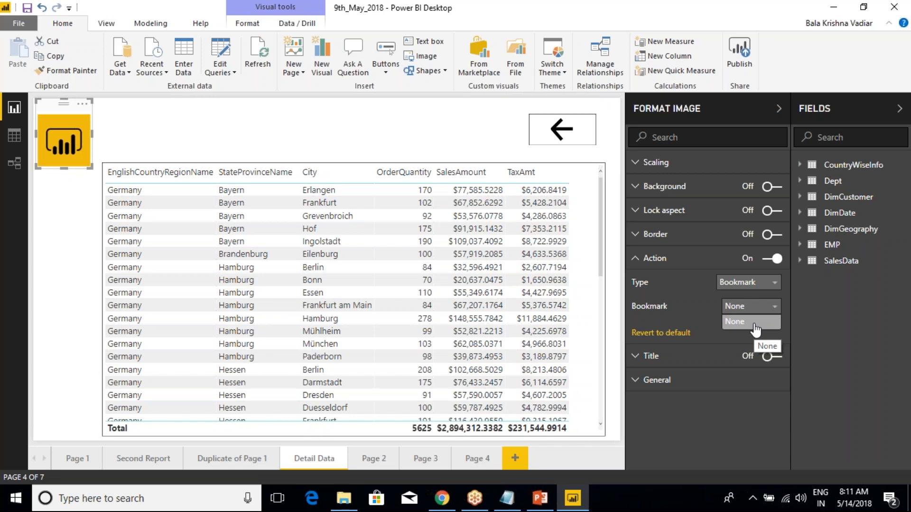
{"action": "left_click", "coordinate": [736, 307]}
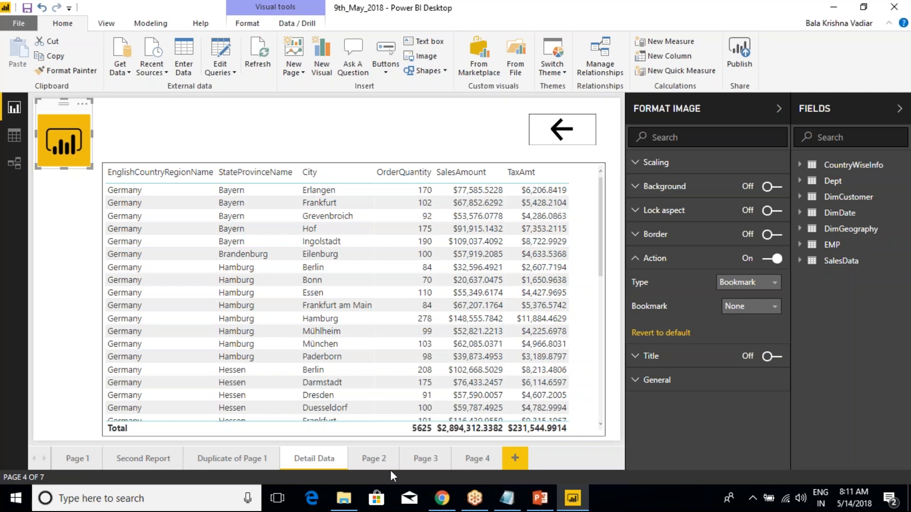
Open Page 4 and inspect the fields of its OrderQuantity by EnglishCountryRegionName bar chart
{"action": "left_click", "coordinate": [486, 465]}
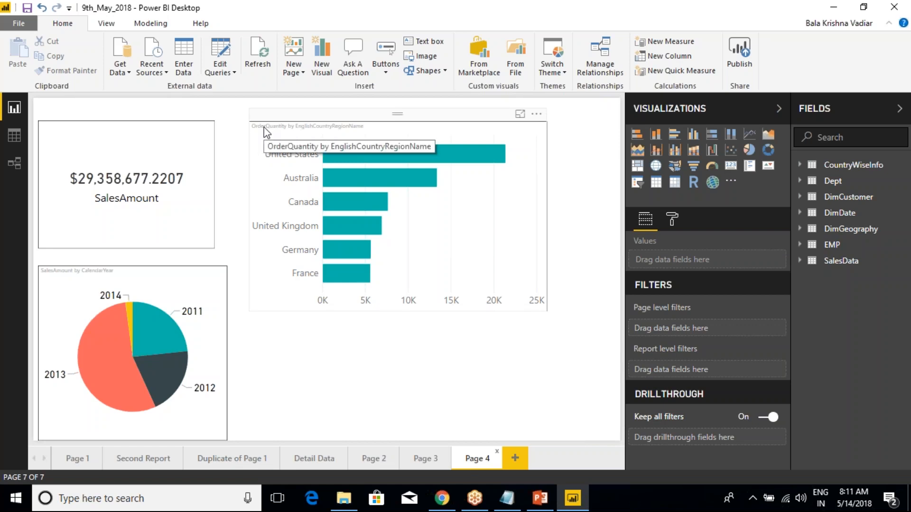
{"action": "left_click", "coordinate": [268, 148]}
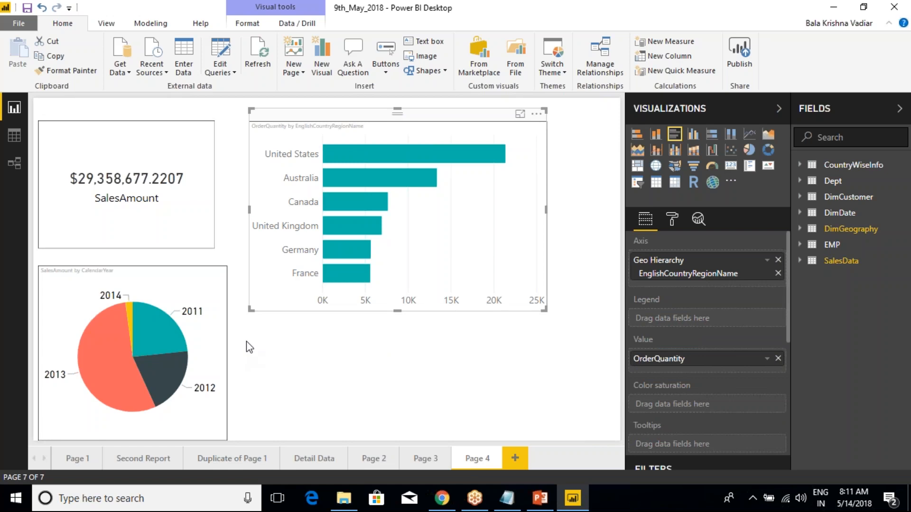
{"action": "left_click", "coordinate": [346, 366]}
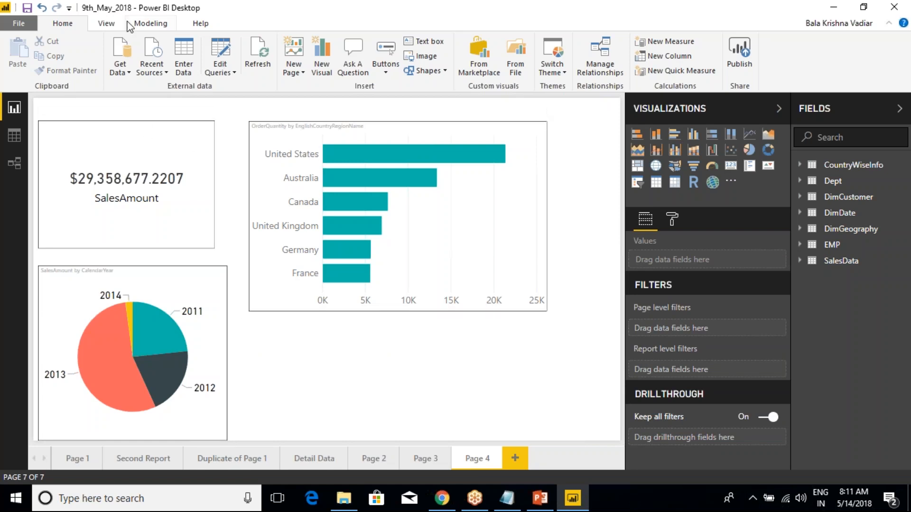
Show the Bookmarks pane on Page 4 and add a bookmark of the page's current state
{"action": "left_click", "coordinate": [106, 23]}
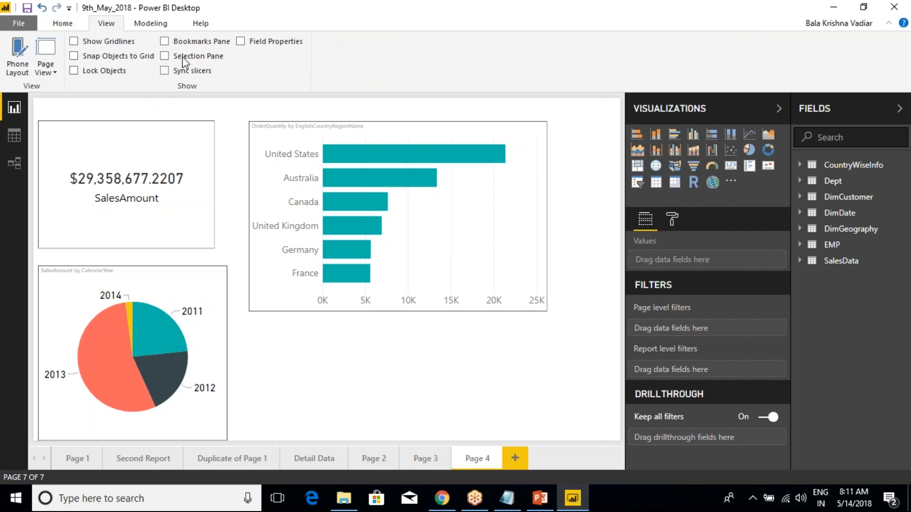
{"action": "left_click", "coordinate": [164, 41]}
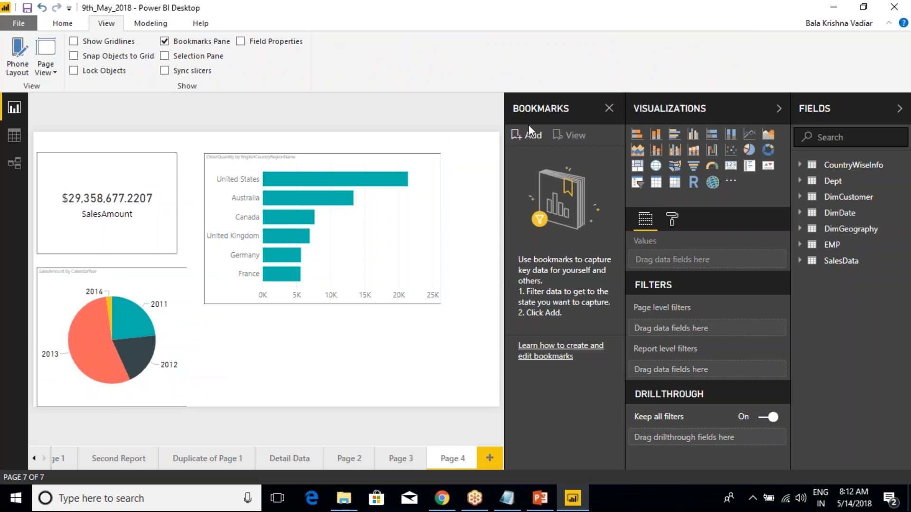
{"action": "key", "text": "ctrl+2"}
{"action": "mouse_move", "coordinate": [492, 85]}
{"action": "left_mouse_down"}
{"action": "mouse_move", "coordinate": [574, 163]}
{"action": "mouse_move", "coordinate": [621, 388]}
{"action": "left_mouse_up"}
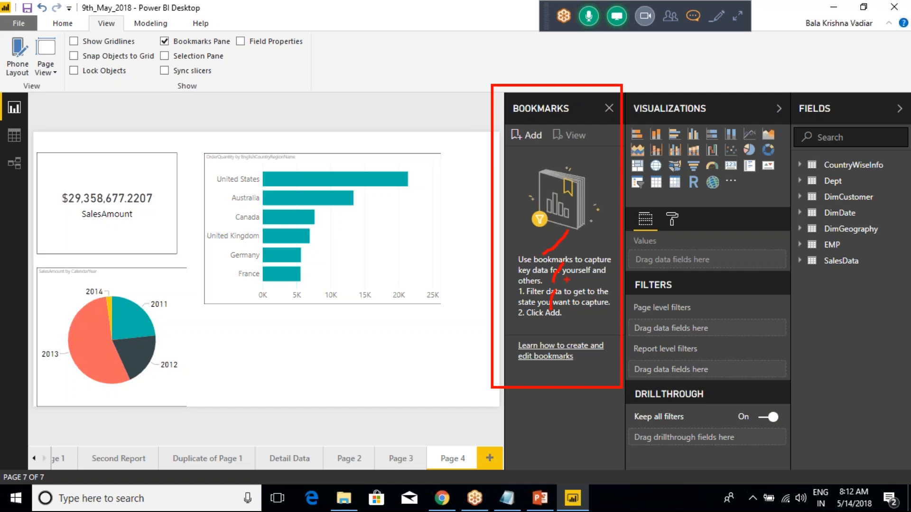
{"action": "key", "text": "Escape"}
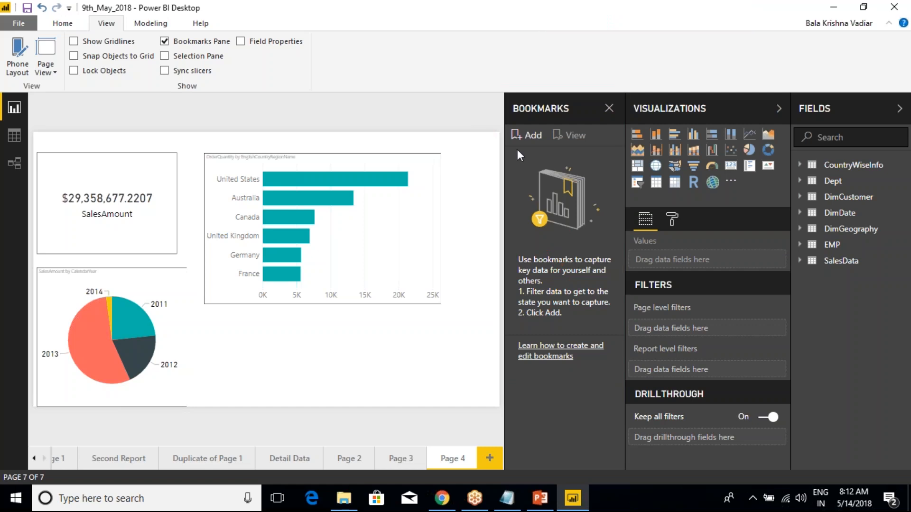
{"action": "left_click", "coordinate": [528, 134]}
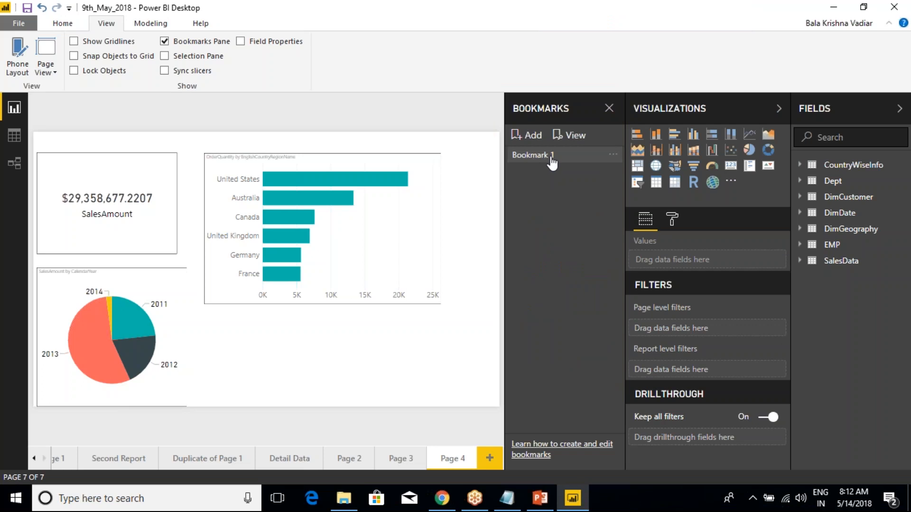
Rename the new bookmark as Page4 and close the Bookmarks pane
{"action": "left_click", "coordinate": [549, 161]}
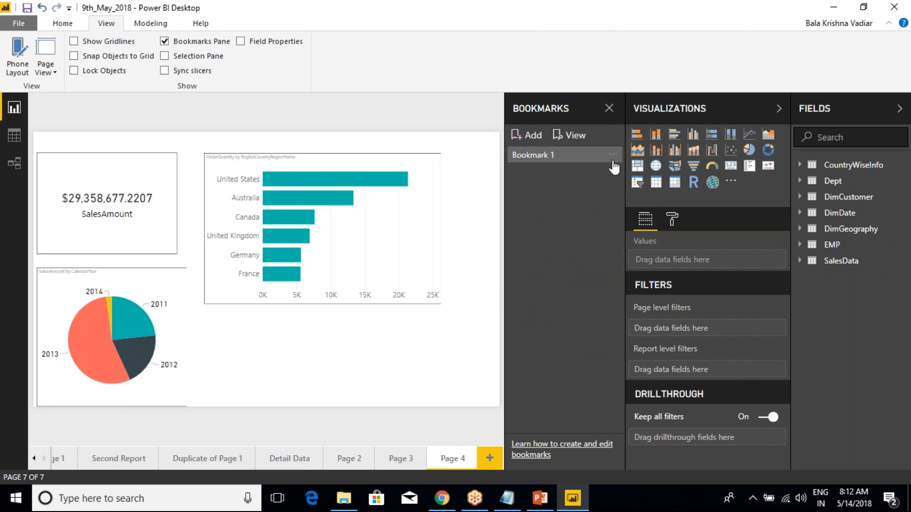
{"action": "left_click", "coordinate": [613, 155]}
{"action": "left_click", "coordinate": [626, 177]}
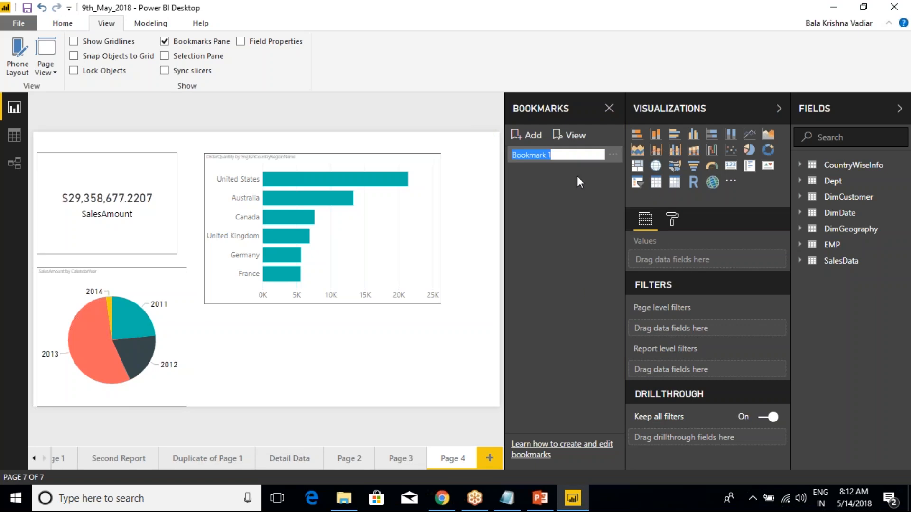
{"action": "key", "text": "BackSpace"}
{"action": "type", "text": "Page4"}
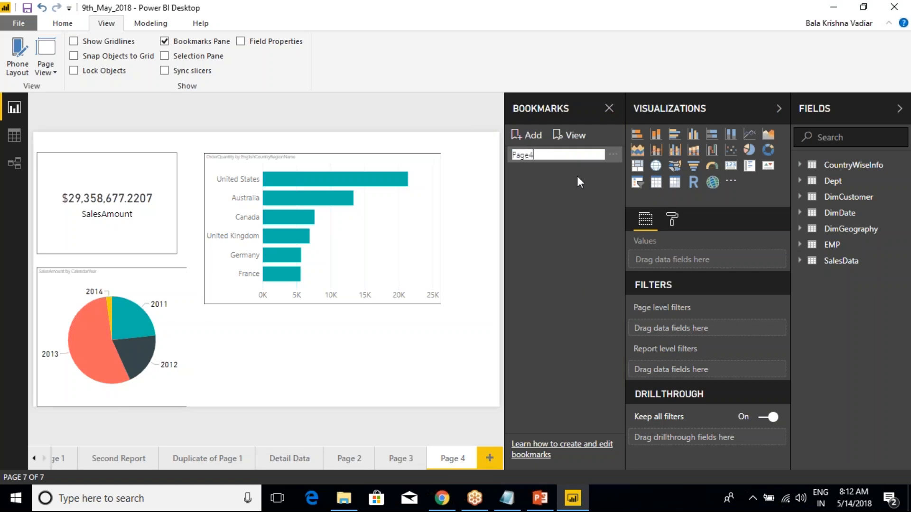
{"action": "left_click", "coordinate": [438, 361]}
{"action": "left_click", "coordinate": [609, 109]}
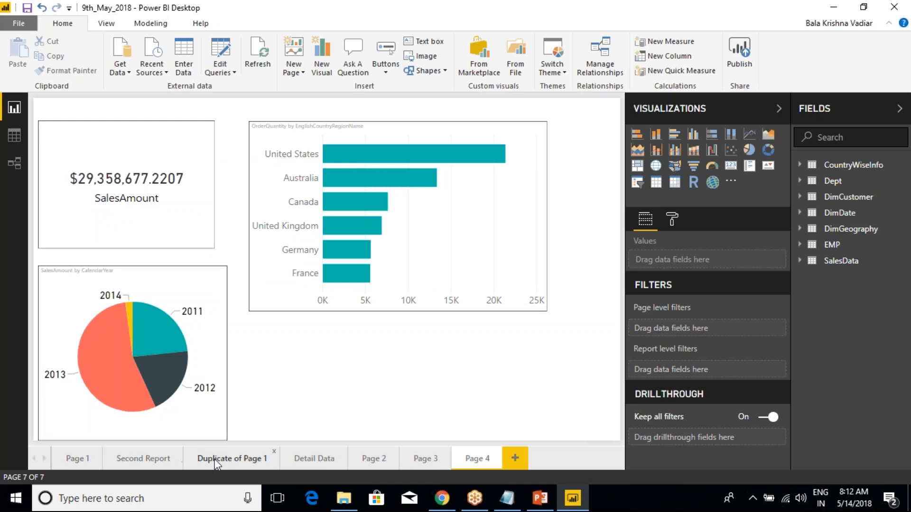
Return to the Detail Data page and check which bookmarks the logo image's action offers, leaving None selected
{"action": "left_click", "coordinate": [237, 458]}
{"action": "left_click", "coordinate": [303, 458]}
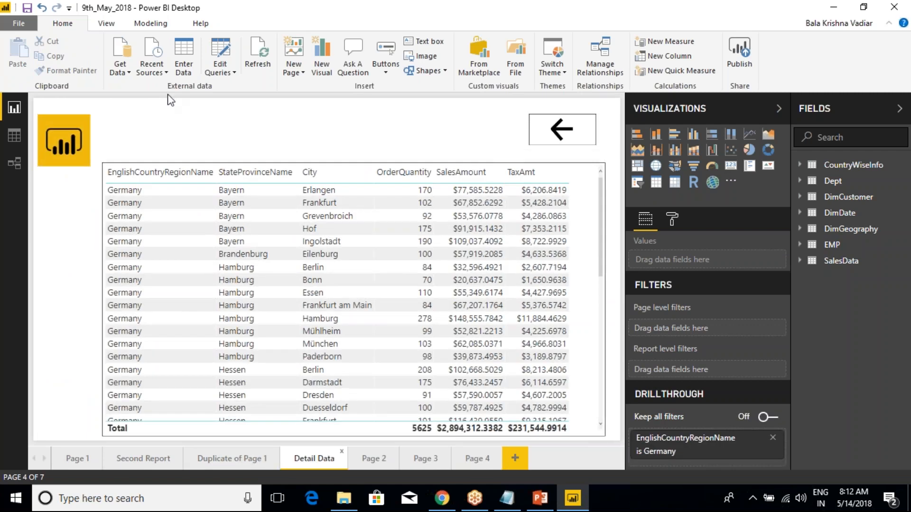
{"action": "left_click", "coordinate": [47, 107]}
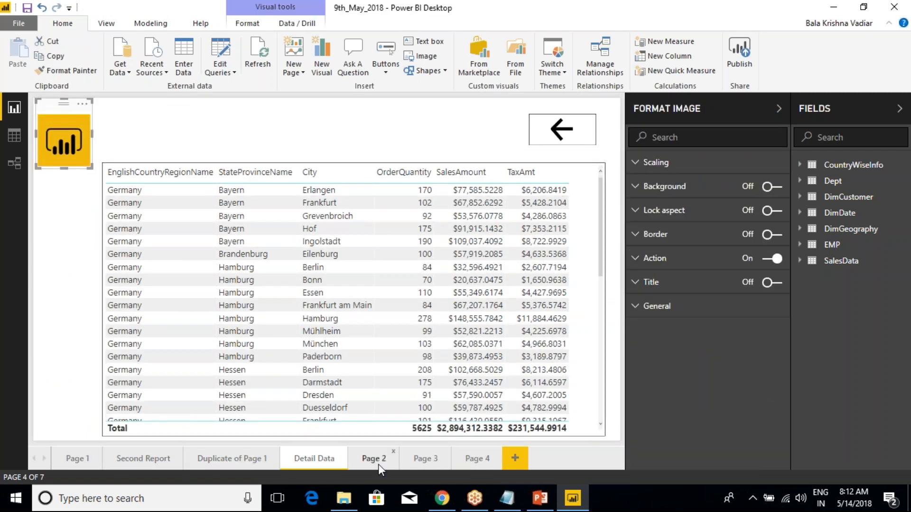
{"action": "left_click", "coordinate": [638, 259]}
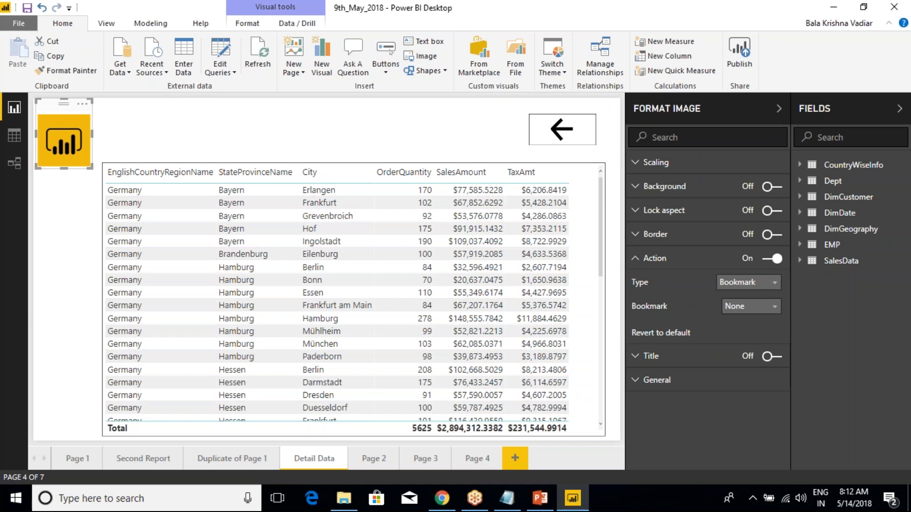
{"action": "left_click", "coordinate": [748, 310]}
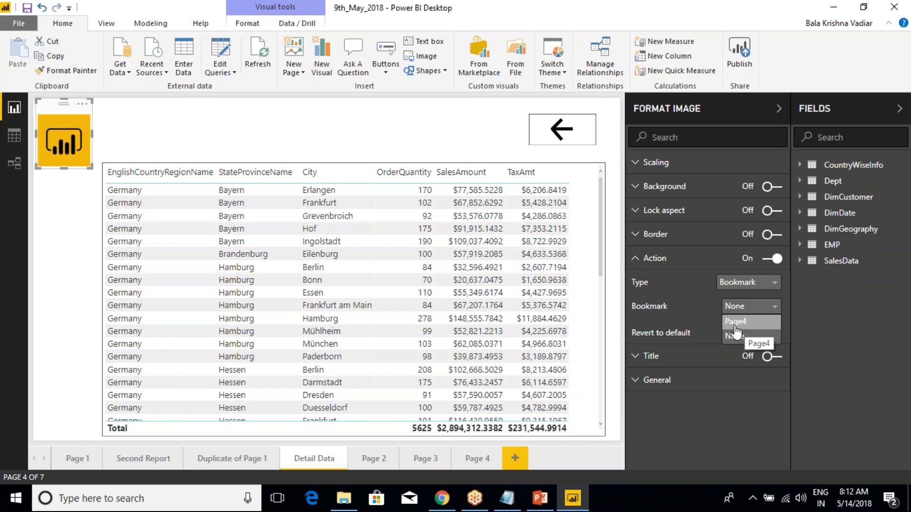
{"action": "left_click", "coordinate": [584, 463]}
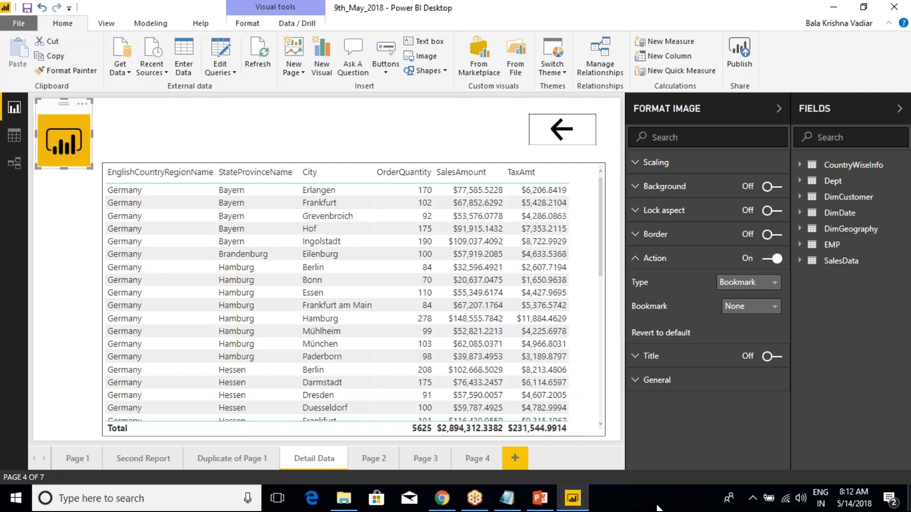
Add a bookmark of Page 1, rename it Page1 and close the Bookmarks pane
{"action": "left_click", "coordinate": [71, 459]}
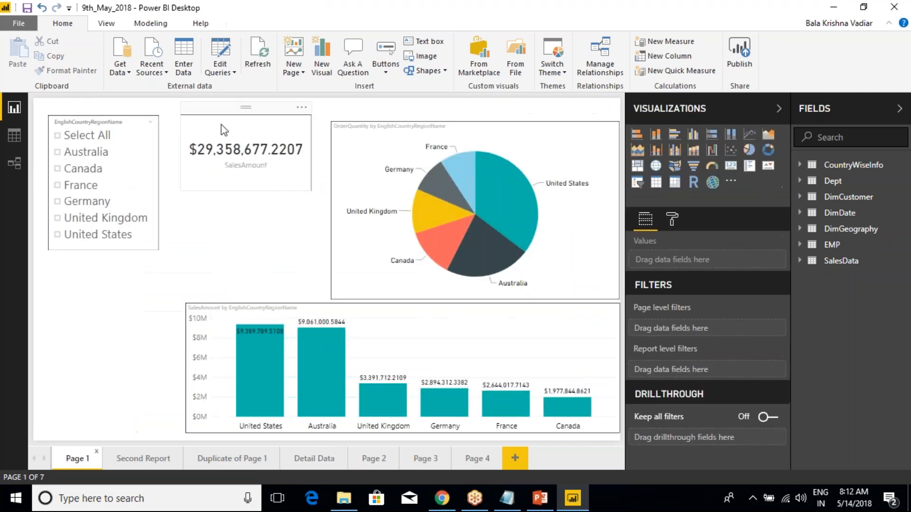
{"action": "left_click", "coordinate": [107, 24]}
{"action": "left_click", "coordinate": [164, 42]}
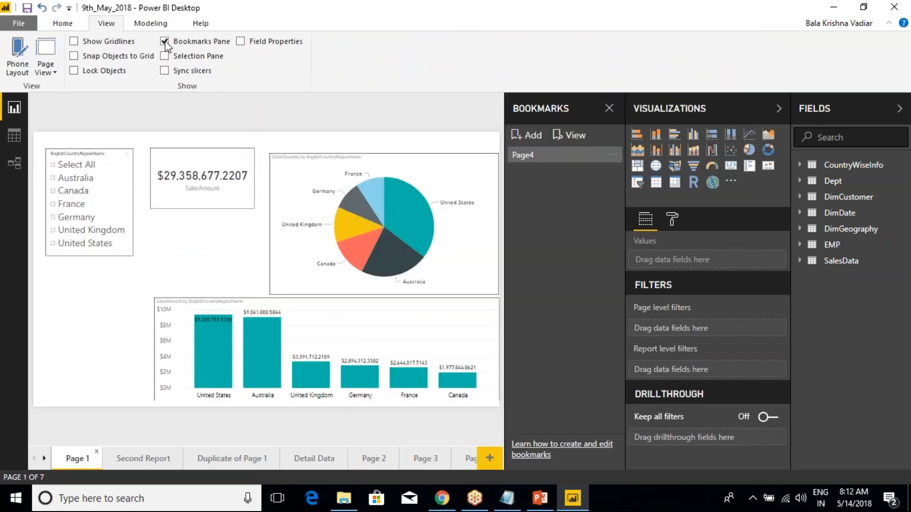
{"action": "left_click", "coordinate": [529, 137]}
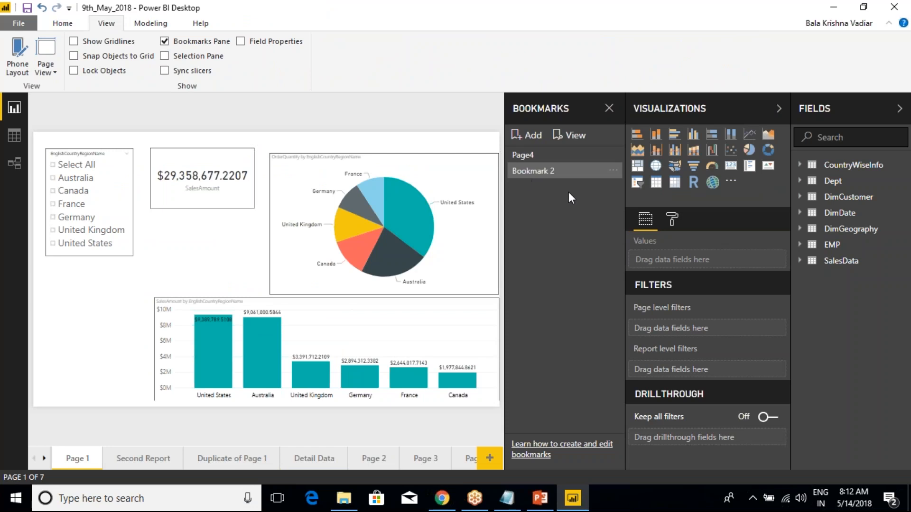
{"action": "left_click", "coordinate": [613, 172]}
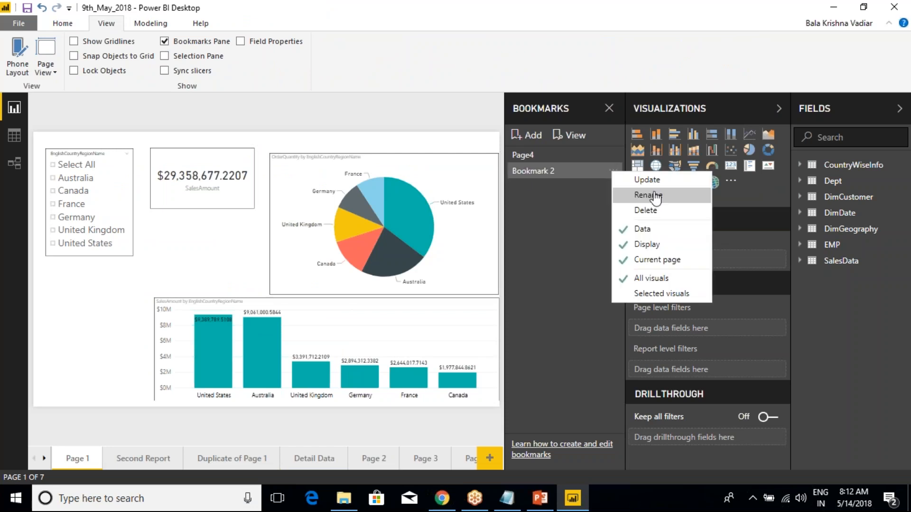
{"action": "left_click", "coordinate": [666, 197]}
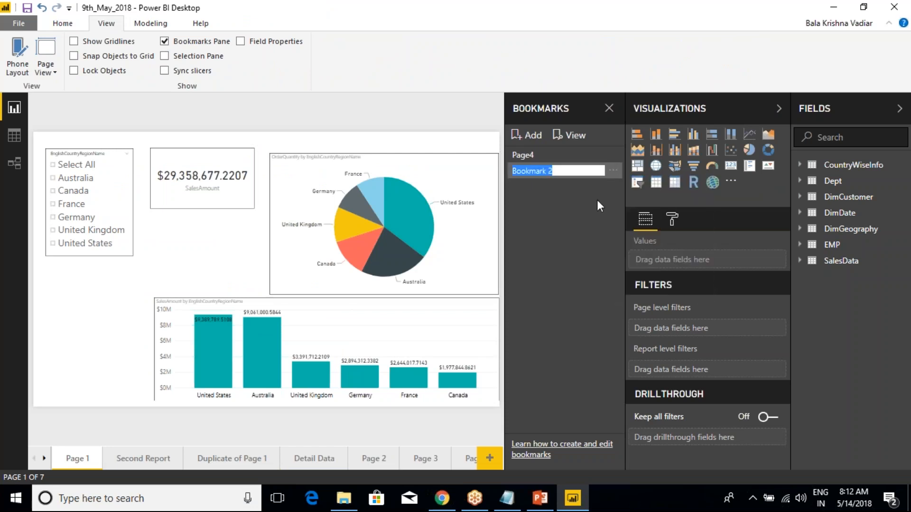
{"action": "type", "text": "Page1"}
{"action": "key", "text": "Return"}
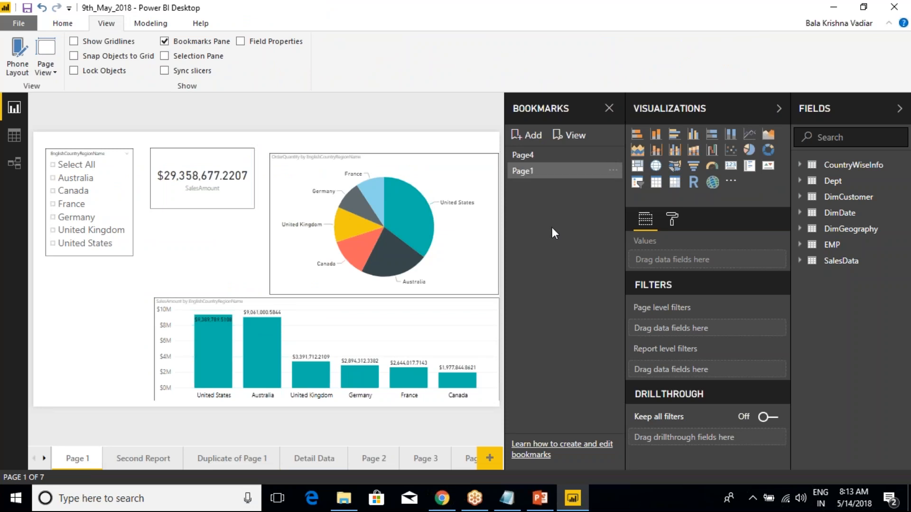
{"action": "left_click", "coordinate": [609, 108]}
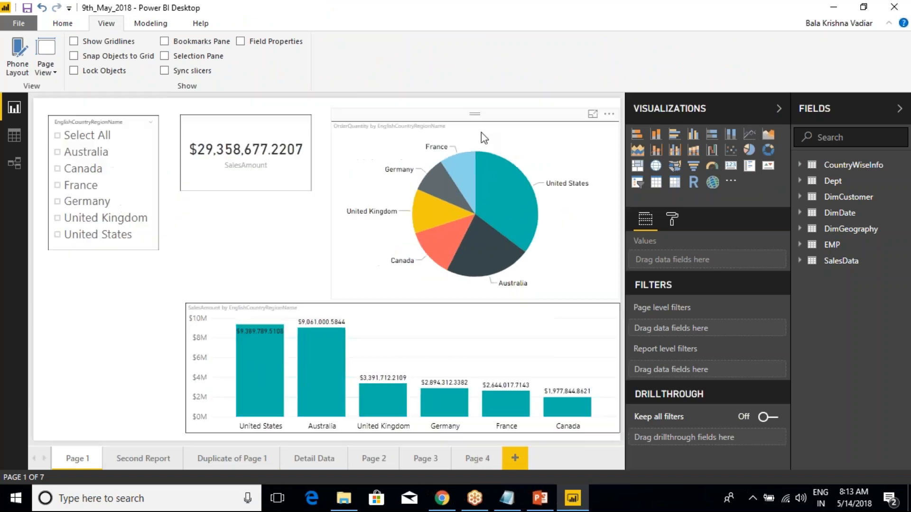
Set the bookmark of the logo image's action on the Detail Data page to Page4
{"action": "left_click", "coordinate": [316, 459]}
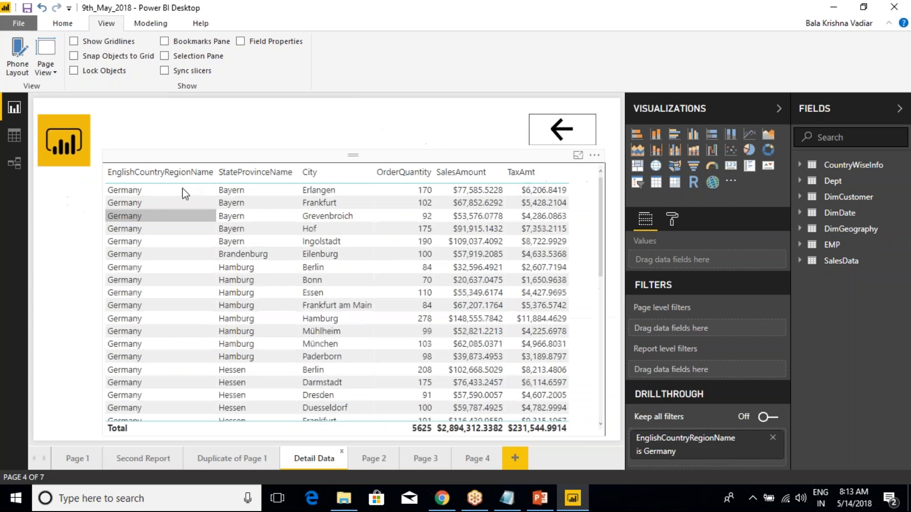
{"action": "left_click", "coordinate": [53, 117]}
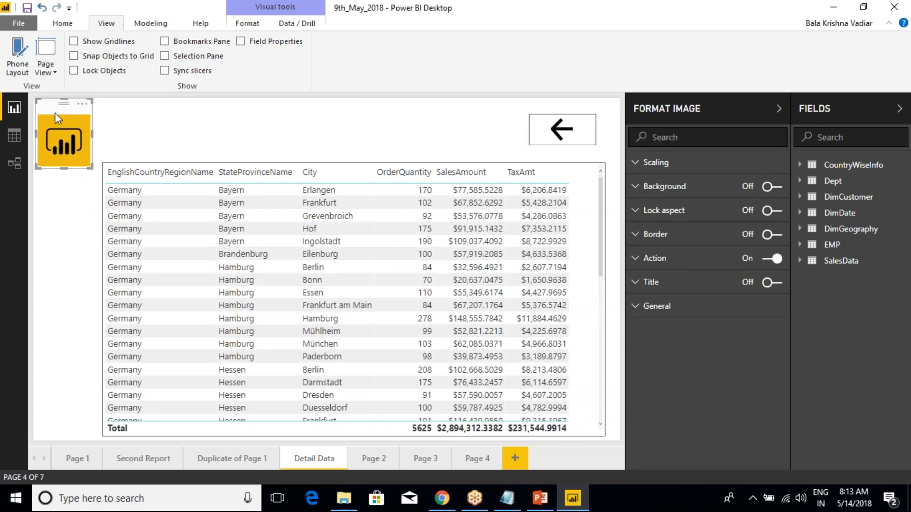
{"action": "left_click", "coordinate": [635, 258]}
{"action": "left_click", "coordinate": [754, 308]}
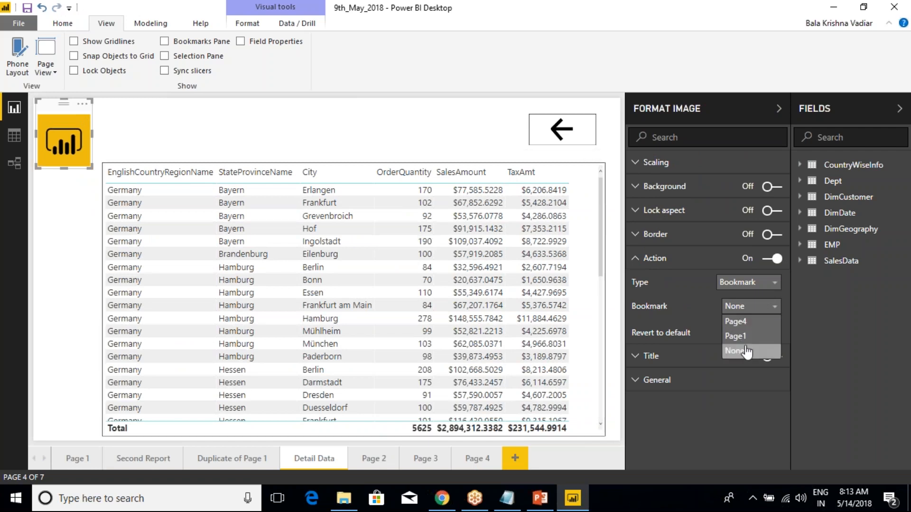
{"action": "left_click", "coordinate": [735, 323]}
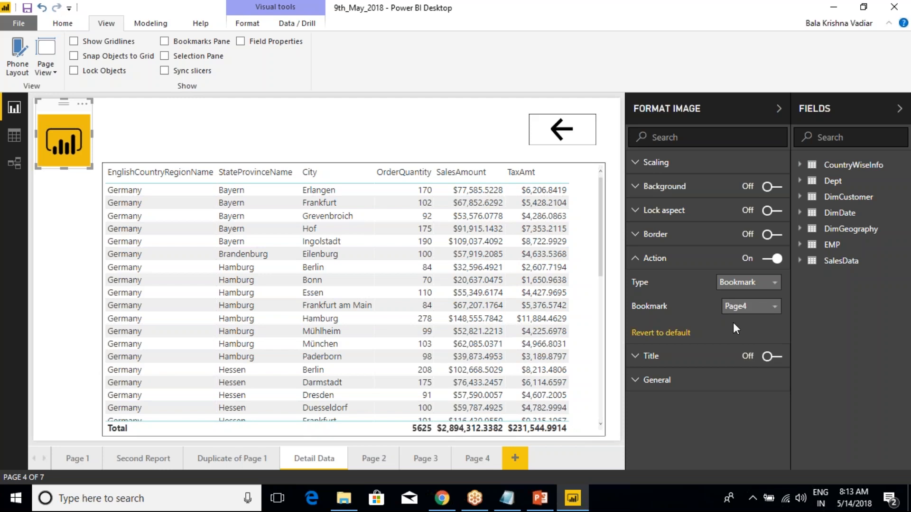
Collapse the format and fields panes and test the logo image's bookmark action
{"action": "left_click", "coordinate": [778, 108]}
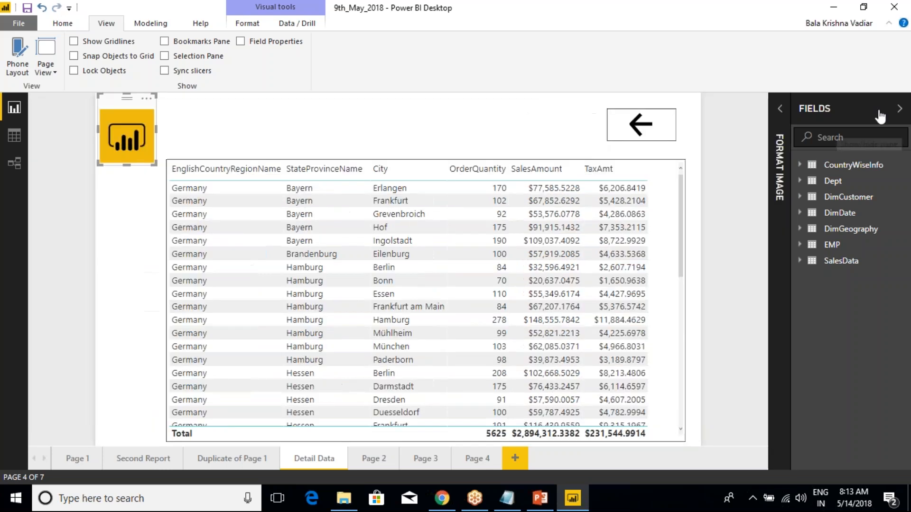
{"action": "left_click", "coordinate": [899, 108]}
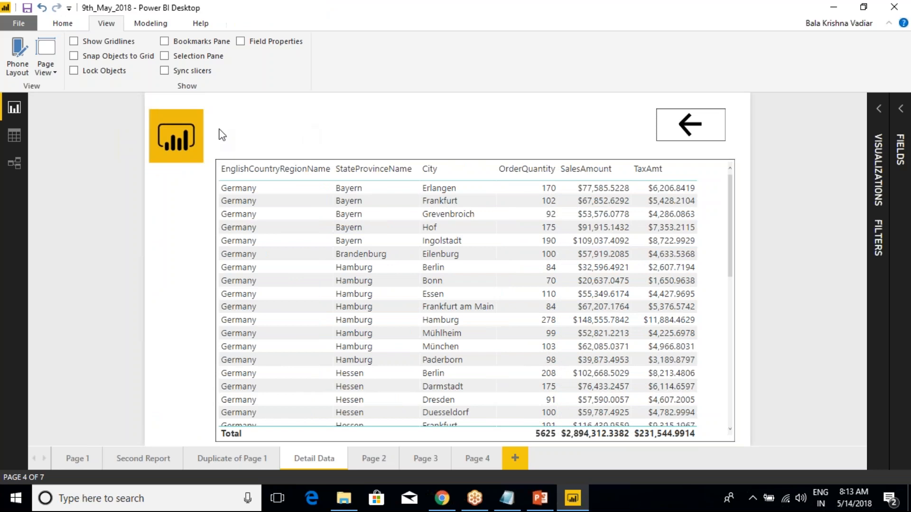
{"action": "left_click", "coordinate": [200, 126], "text": "ctrl"}
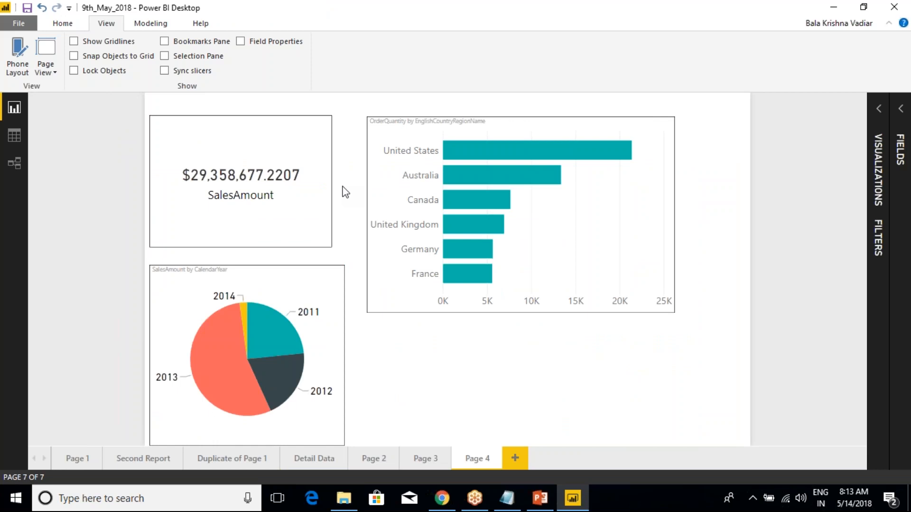
Switch to the Class Notes in Notepad and add "What is Buttons --> Diff between Back and BookMarks" below the Many-to-Many Relationship line
{"action": "left_click", "coordinate": [508, 498]}
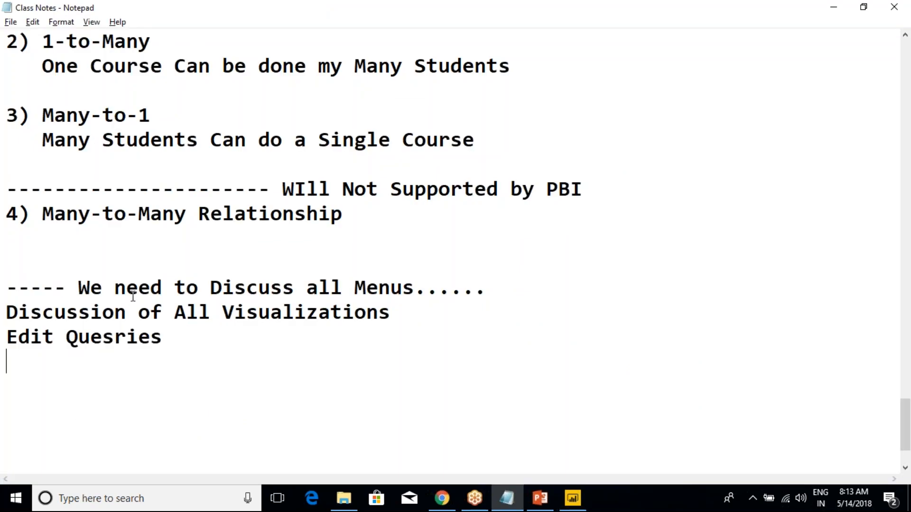
{"action": "left_click", "coordinate": [179, 242]}
{"action": "key", "text": "Return"}
{"action": "type", "text": "What is"}
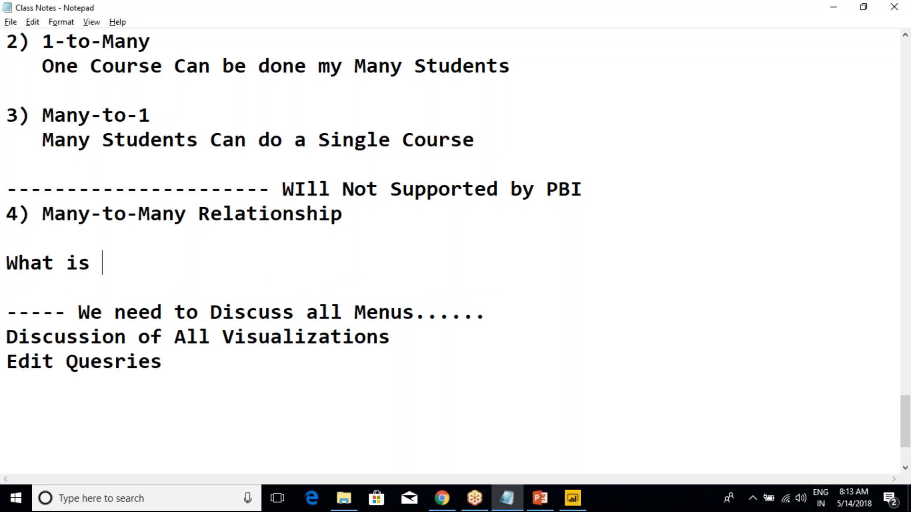
{"action": "type", "text": " Button"}
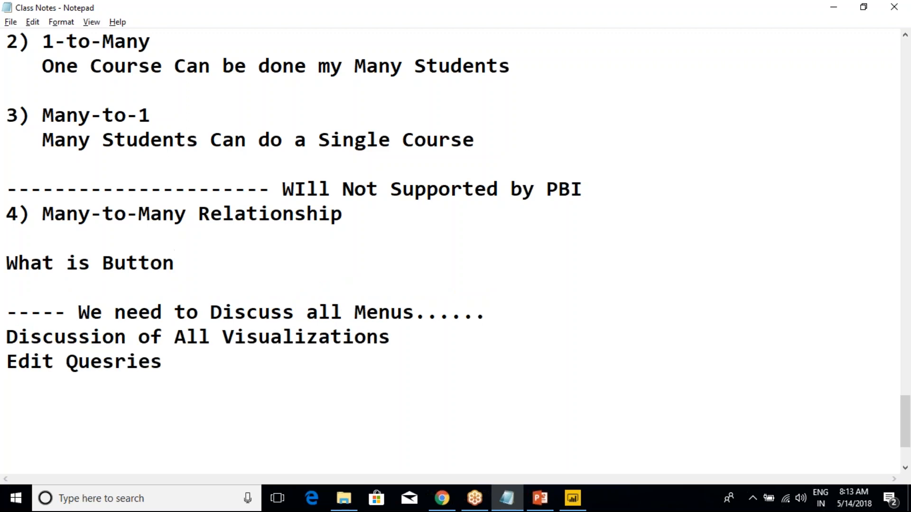
{"action": "type", "text": "s --> Diff "}
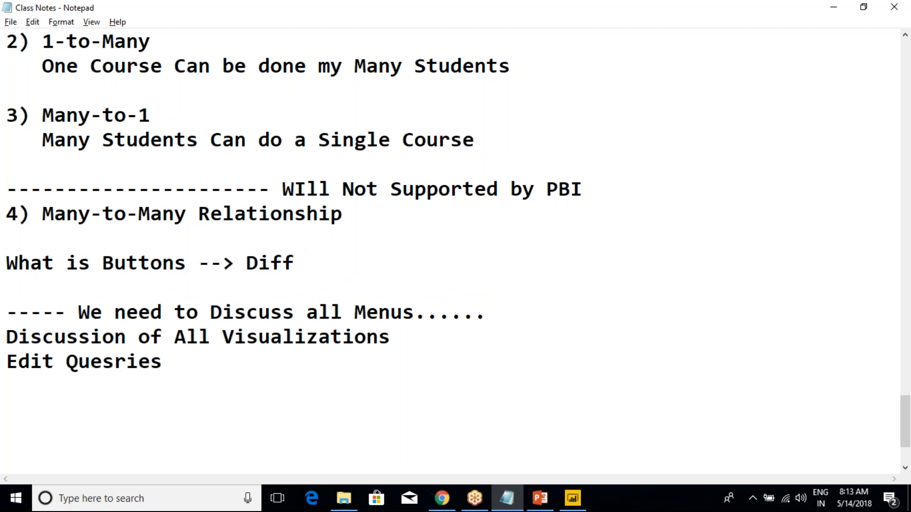
{"action": "type", "text": "between Backa nd"}
{"action": "key", "text": "BackSpace"}
{"action": "key", "text": "BackSpace"}
{"action": "key", "text": "BackSpace"}
{"action": "key", "text": "BackSpace"}
{"action": "key", "text": "BackSpace"}
{"action": "type", "text": "and "}
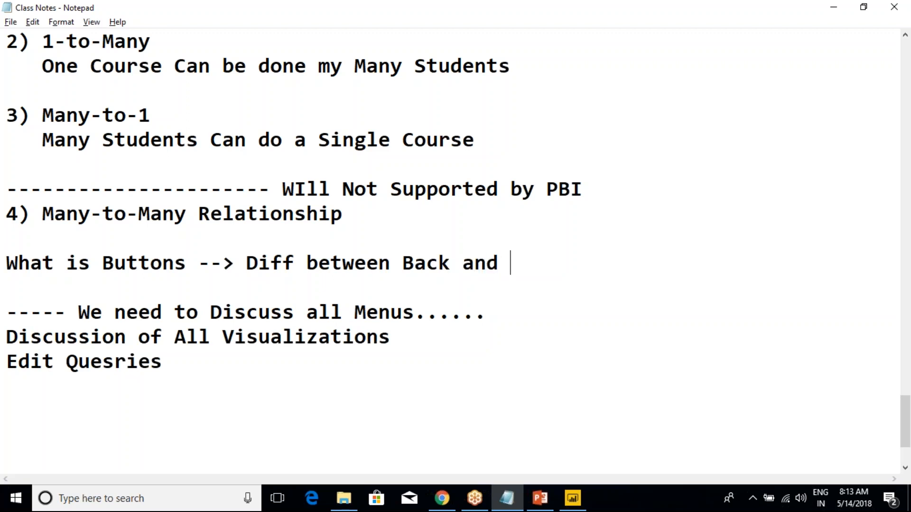
{"action": "type", "text": "BookMarks"}
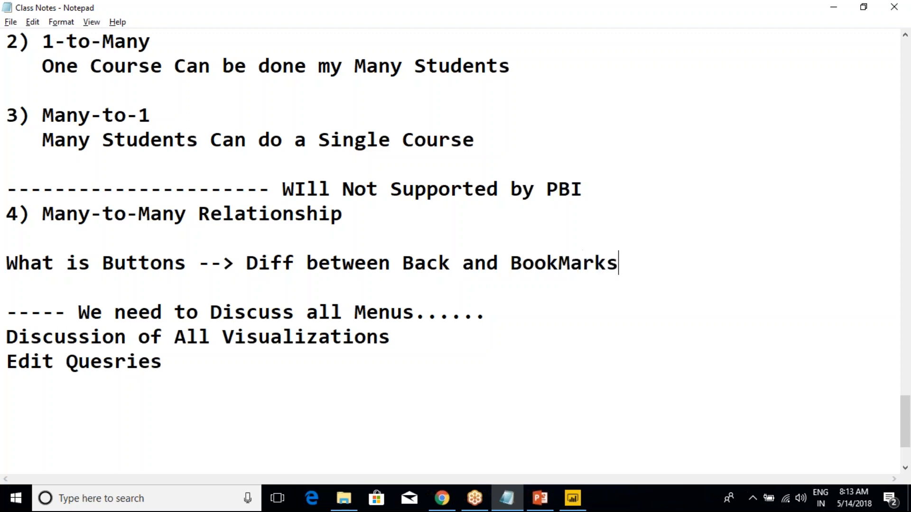
Point out the Back and BookMarks difference in the new note and switch back to Power BI Desktop
{"action": "left_click", "coordinate": [216, 276]}
{"action": "left_click_drag", "start_coordinate": [246, 263], "coordinate": [462, 269]}
{"action": "left_click", "coordinate": [463, 268]}
{"action": "key", "text": "alt+Tab"}
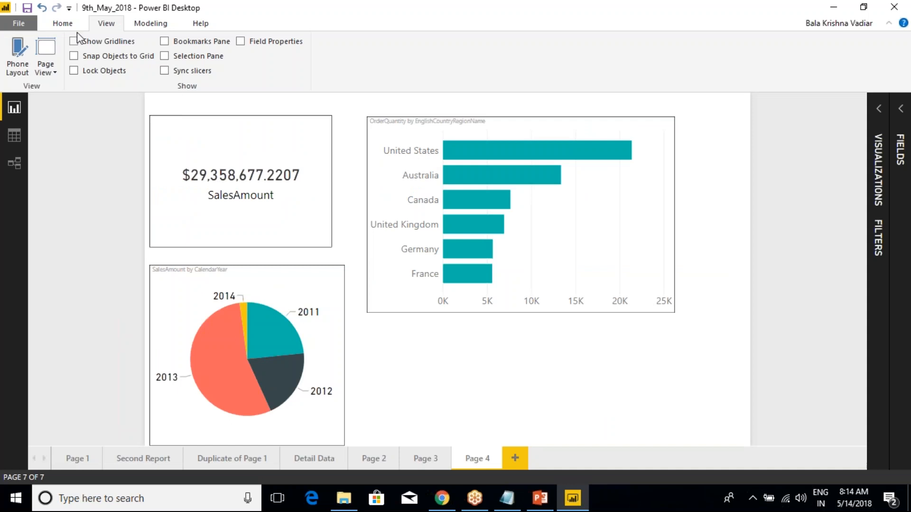
Point out the New Measure, New Column, New Quick Measure and Publish commands with red marks and clear the marks
{"action": "left_click", "coordinate": [62, 24]}
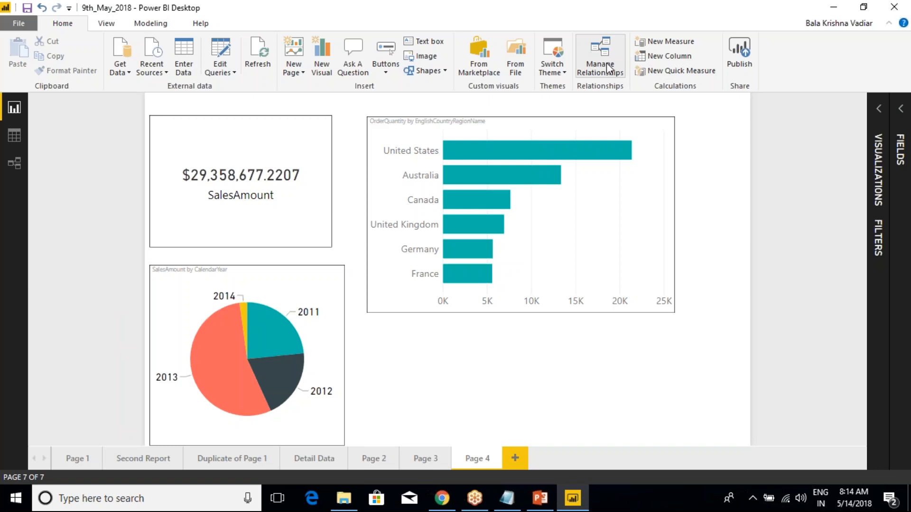
{"action": "mouse_move", "coordinate": [696, 39]}
{"action": "left_mouse_down"}
{"action": "mouse_move", "coordinate": [727, 65]}
{"action": "mouse_move", "coordinate": [769, 56]}
{"action": "left_mouse_up"}
{"action": "left_click_drag", "start_coordinate": [721, 34], "coordinate": [781, 96]}
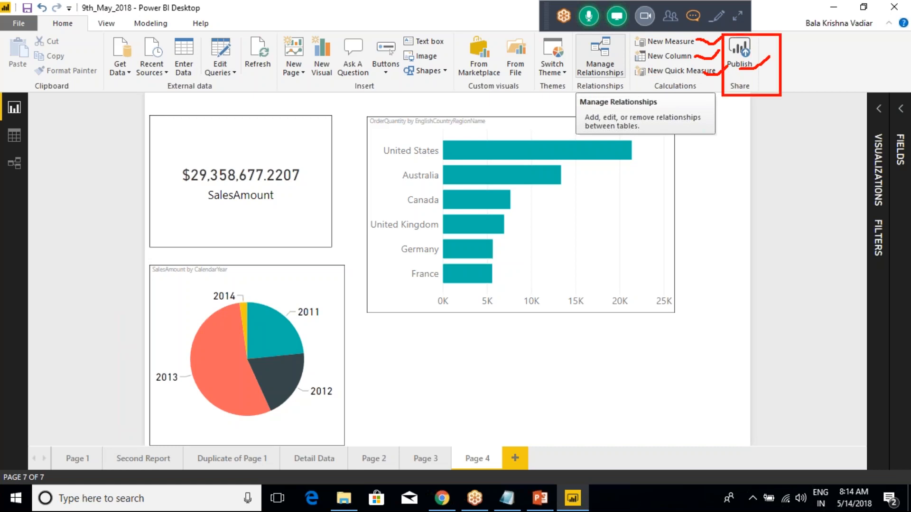
{"action": "key", "text": "Escape"}
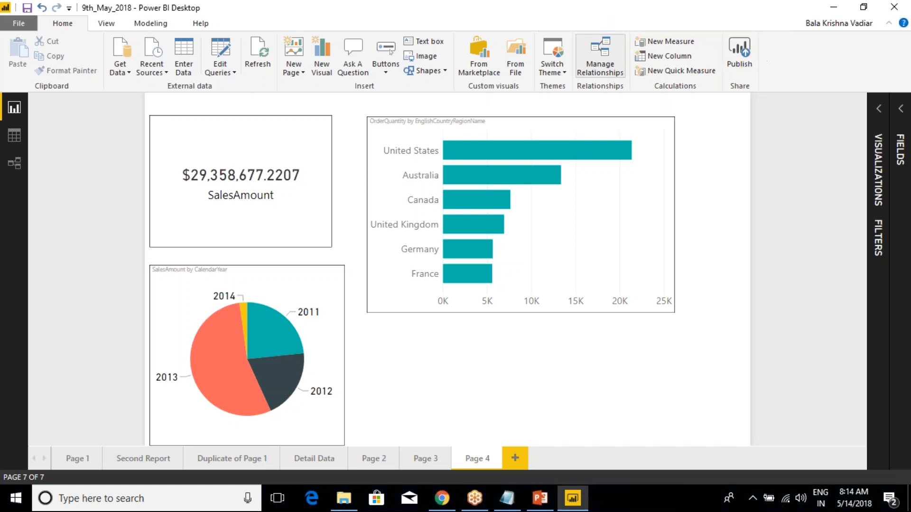
Open the relationship manager and start a new relationship between the Dept and EMP tables
{"action": "left_click", "coordinate": [601, 64]}
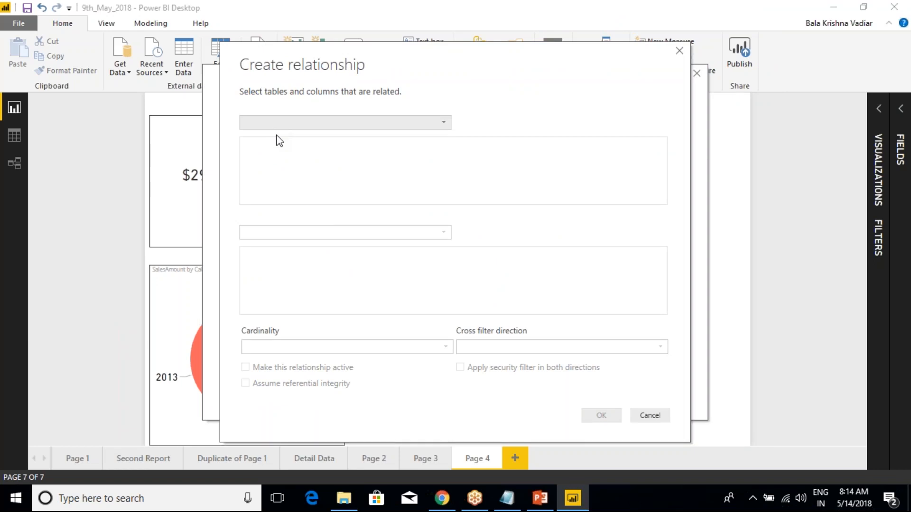
{"action": "left_click", "coordinate": [279, 124]}
{"action": "left_click", "coordinate": [266, 149]}
{"action": "left_click", "coordinate": [294, 232]}
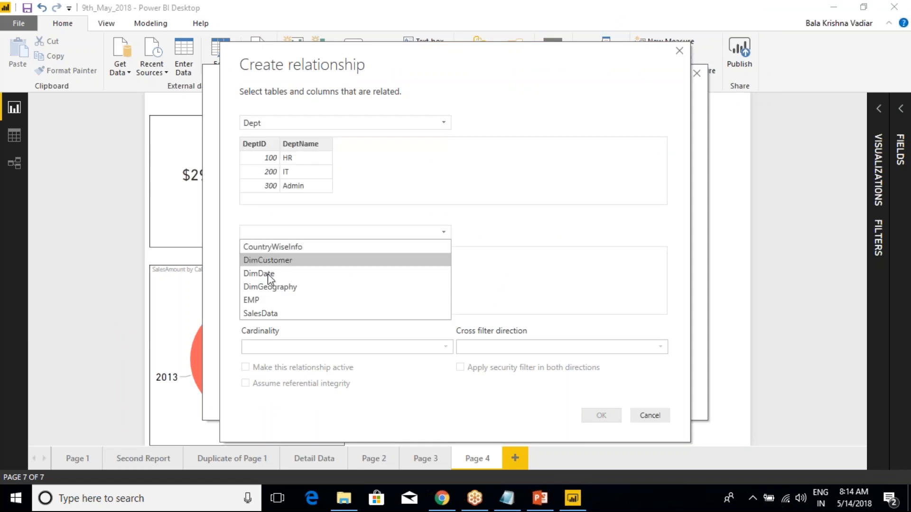
{"action": "left_click", "coordinate": [280, 300]}
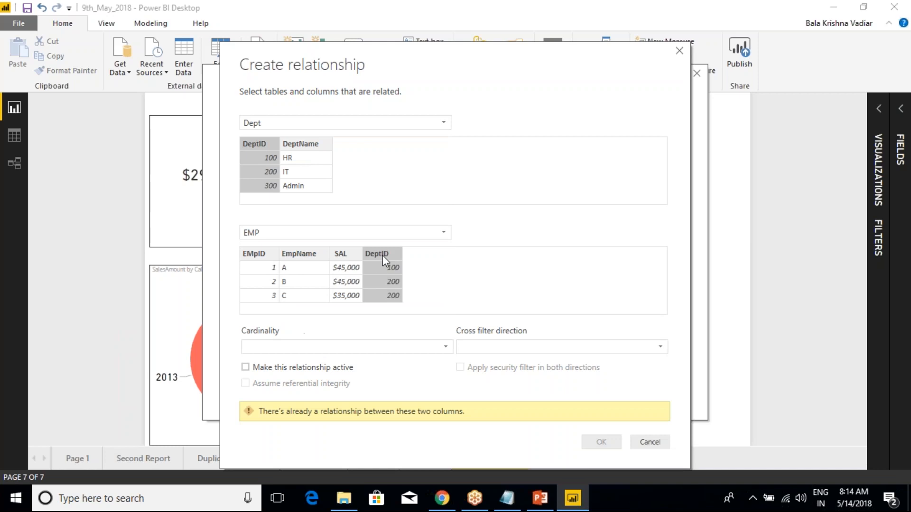
Try One to one (1:1) cardinality with Single cross filter direction, cancel the new relationship and close the relationship manager
{"action": "left_click", "coordinate": [277, 347]}
{"action": "left_click", "coordinate": [264, 374]}
{"action": "left_click", "coordinate": [480, 354]}
{"action": "left_click", "coordinate": [480, 362]}
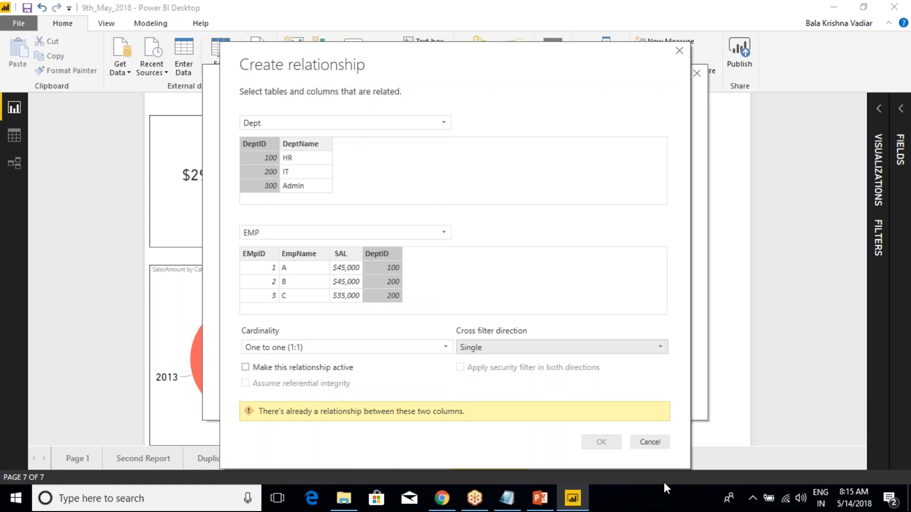
{"action": "left_click", "coordinate": [656, 442]}
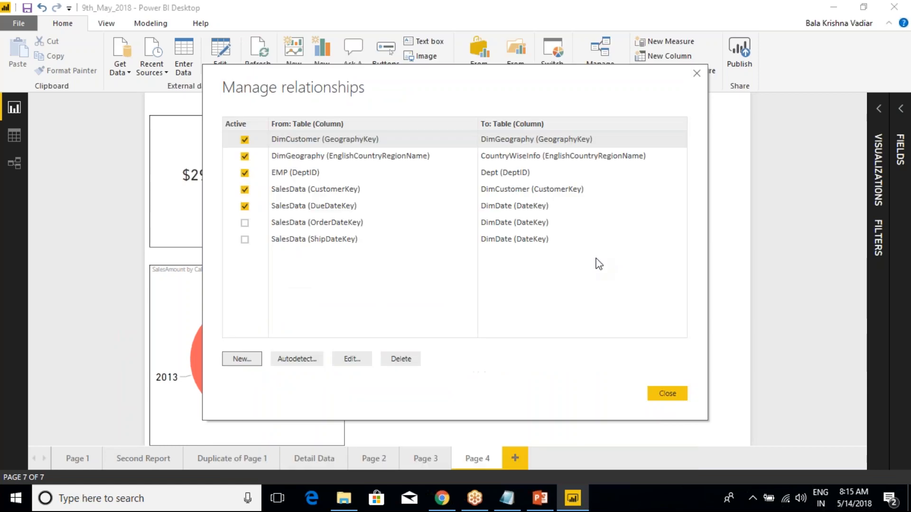
{"action": "left_click", "coordinate": [664, 393]}
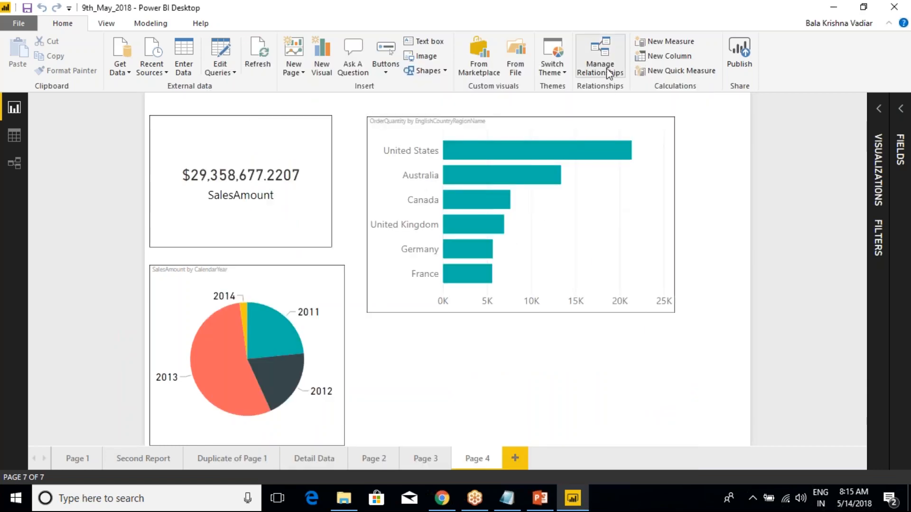
Show the model's relationship diagram and view the settings of the SalesData DueDateKey to DimDate relationship
{"action": "left_click", "coordinate": [15, 163]}
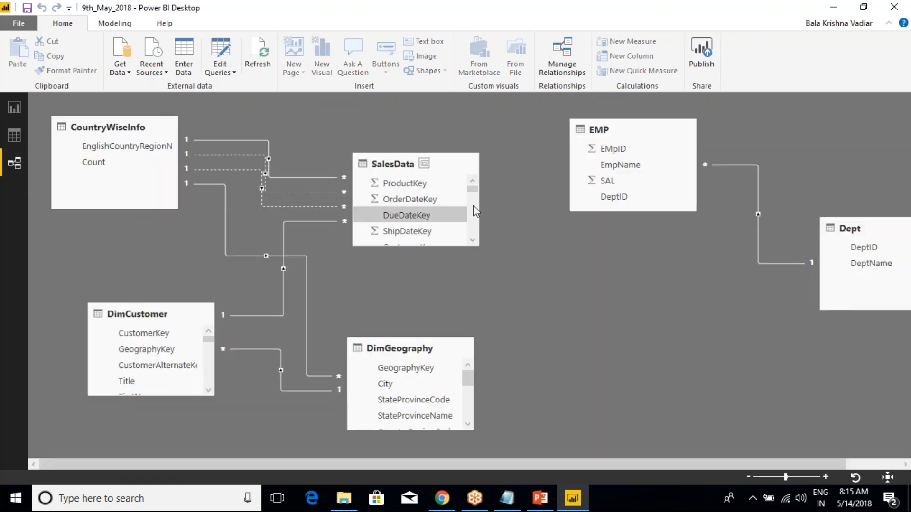
{"action": "double_click", "coordinate": [277, 173]}
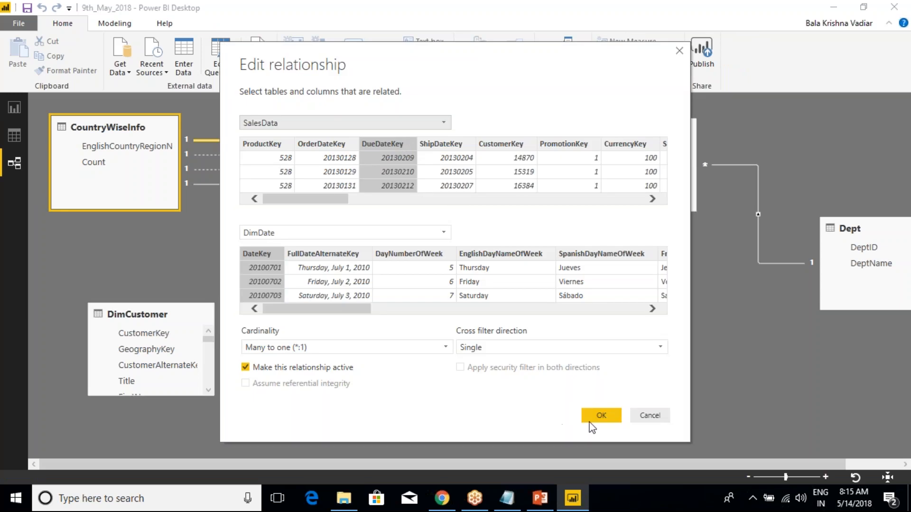
{"action": "left_click", "coordinate": [591, 420]}
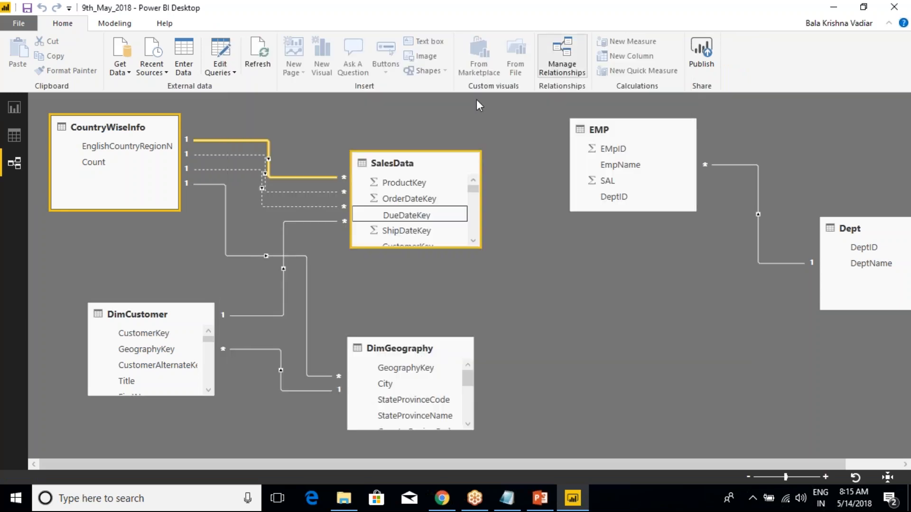
Open the relationship manager and view the settings of the EMP to Dept relationship on DeptID without changing them
{"action": "left_click", "coordinate": [562, 56]}
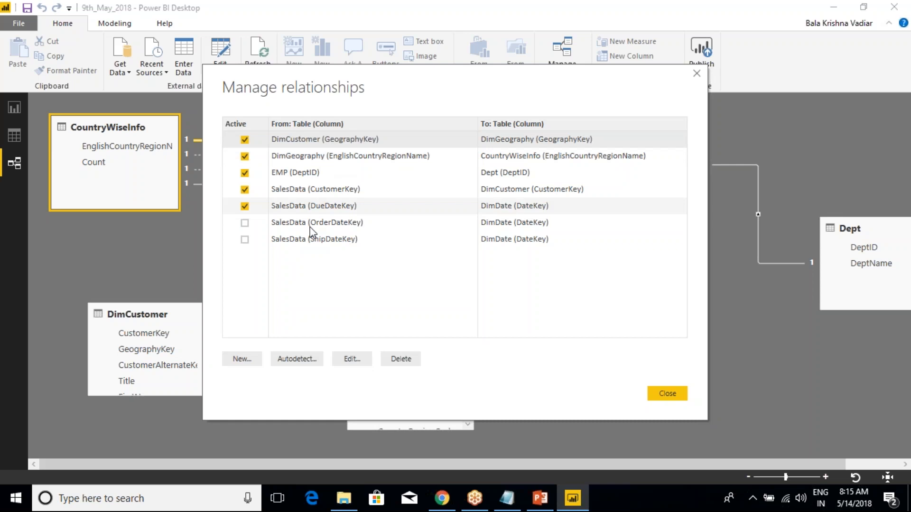
{"action": "left_click", "coordinate": [303, 174]}
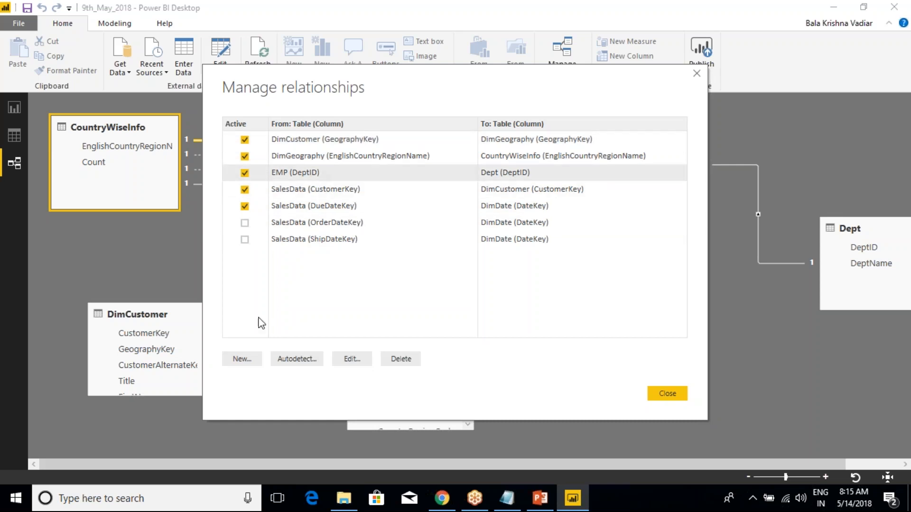
{"action": "left_click", "coordinate": [353, 360]}
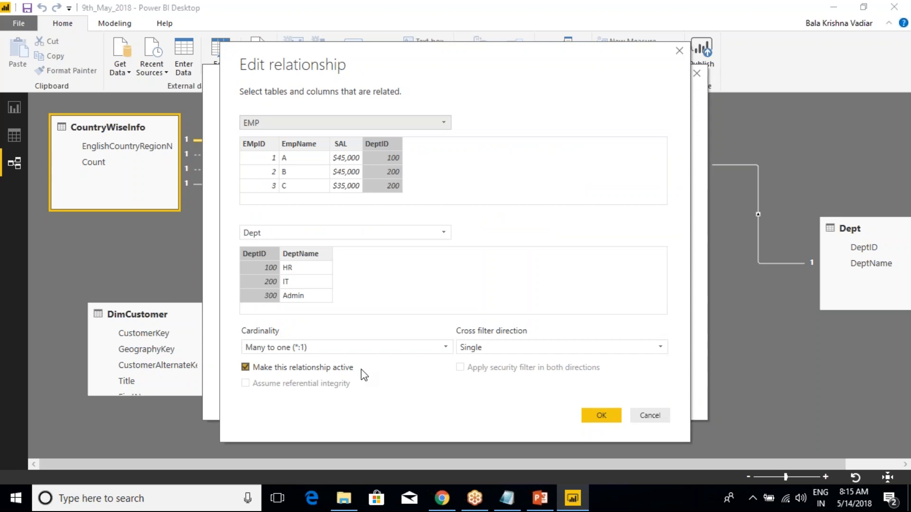
{"action": "left_click", "coordinate": [636, 415]}
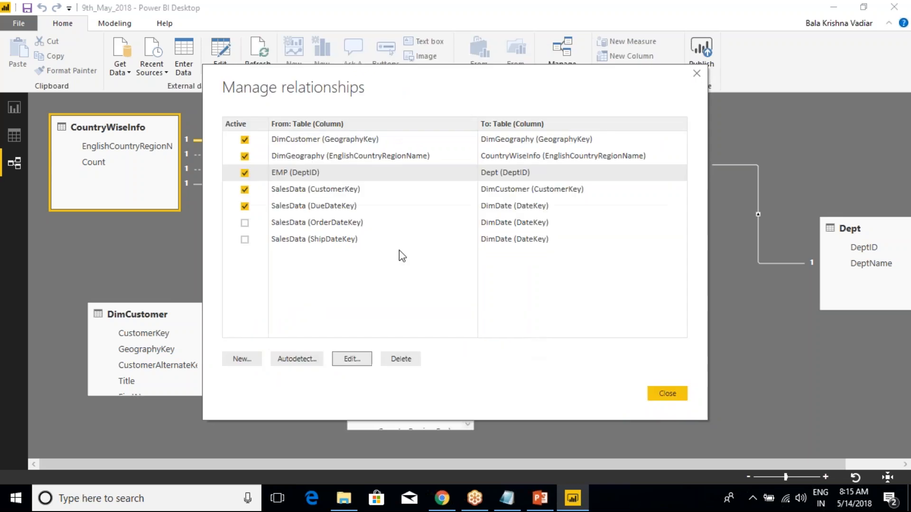
View the active-relationship option of SalesData DueDateKey to DimDate, cancel, close the relationship manager and return to the report page
{"action": "left_click", "coordinate": [299, 209]}
{"action": "left_click", "coordinate": [351, 361]}
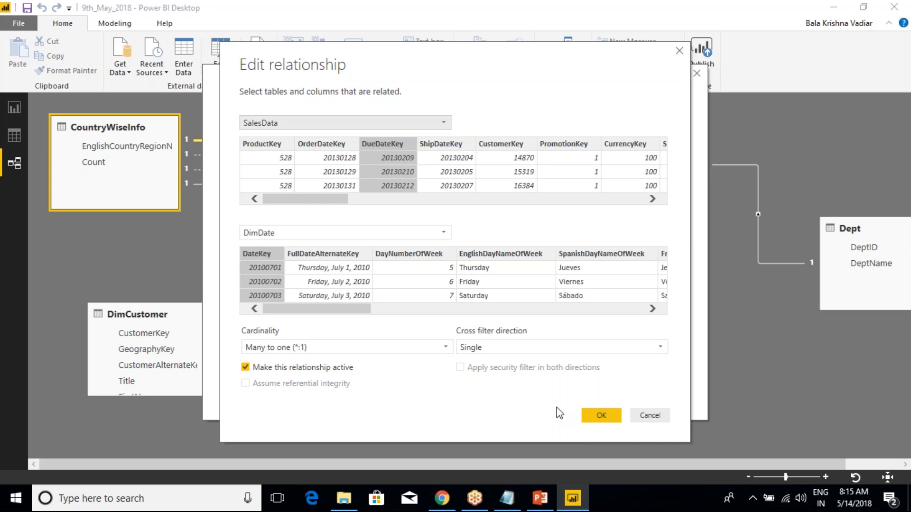
{"action": "left_click", "coordinate": [246, 367]}
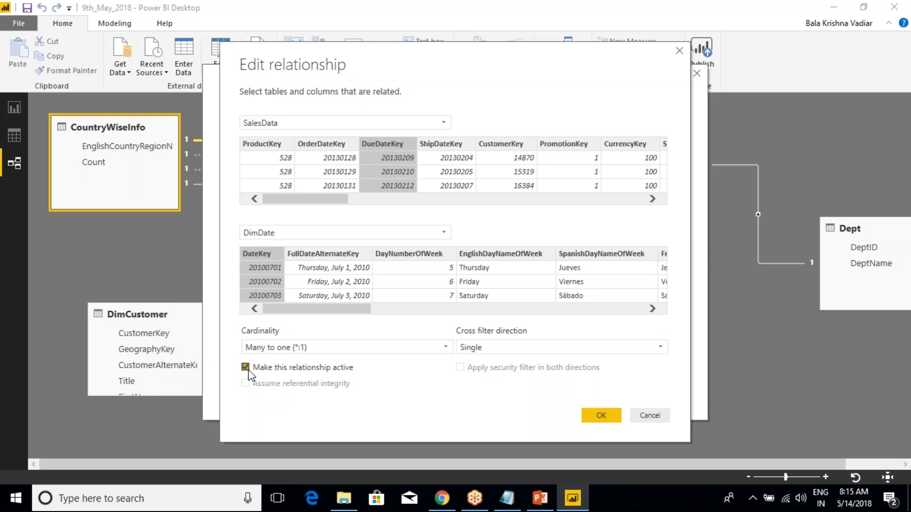
{"action": "left_click", "coordinate": [648, 416]}
{"action": "left_click", "coordinate": [663, 400]}
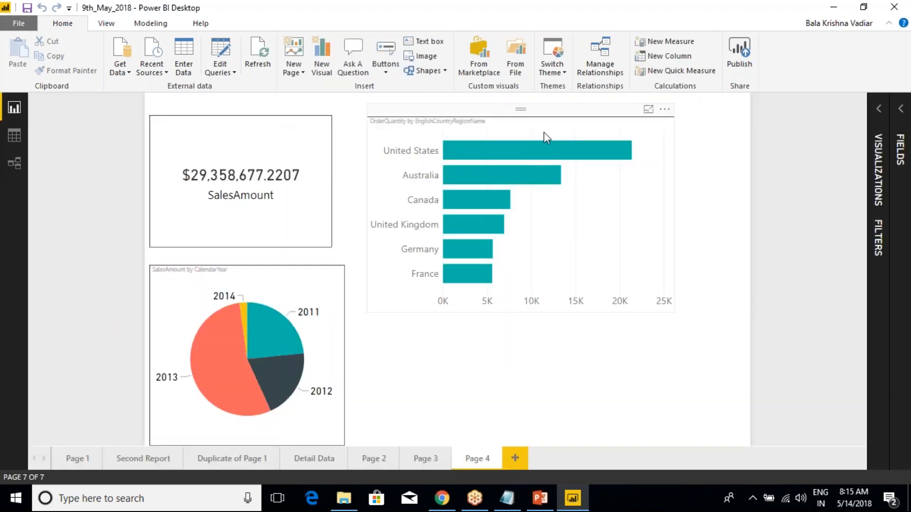
Select the OrderQuantity by country bar chart on Page 4 and review the View, Modeling, Help and Format commands
{"action": "left_click", "coordinate": [543, 132]}
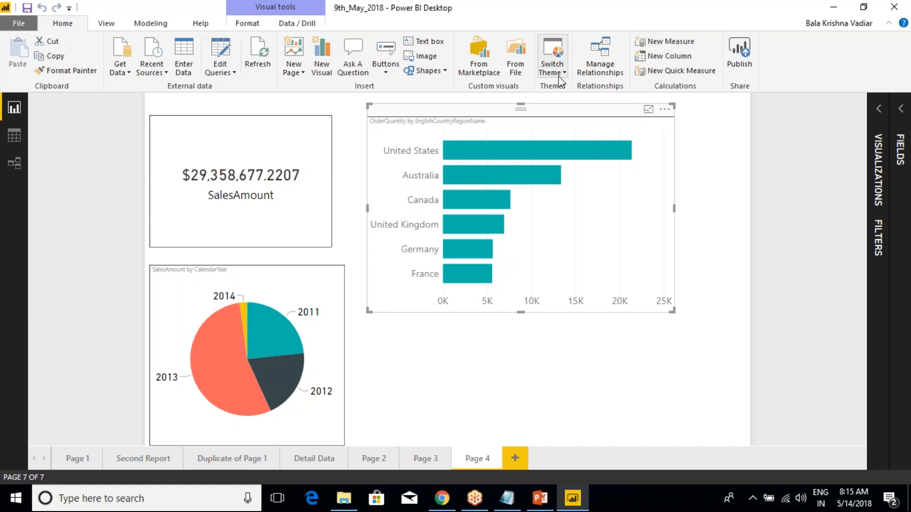
{"action": "left_click", "coordinate": [106, 23]}
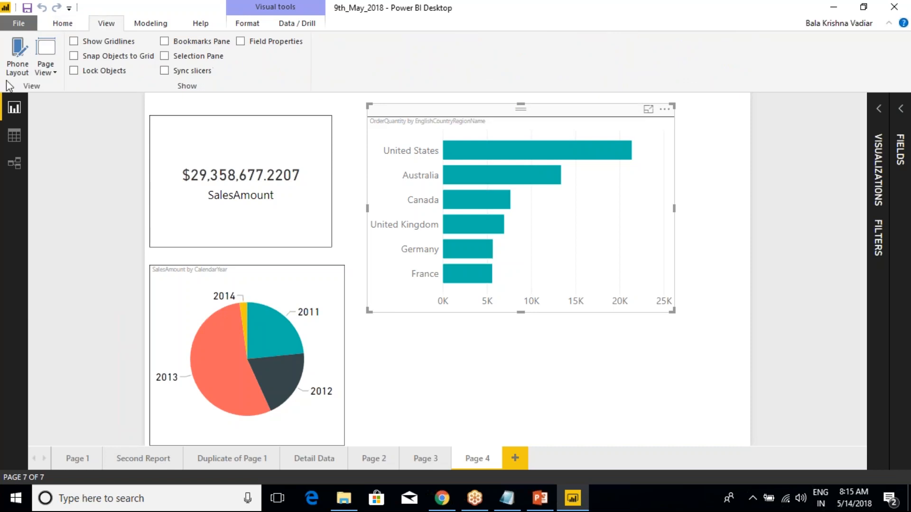
{"action": "left_click", "coordinate": [151, 25]}
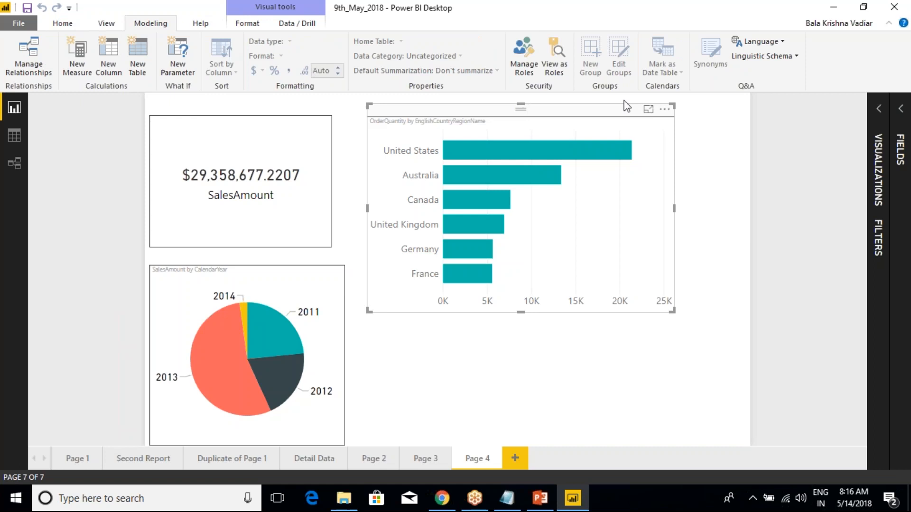
{"action": "left_click", "coordinate": [200, 25]}
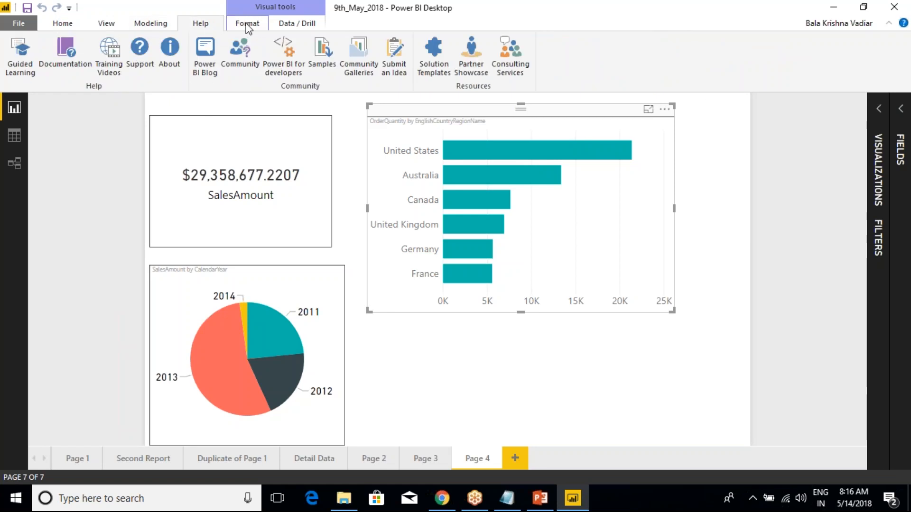
{"action": "left_click", "coordinate": [247, 23]}
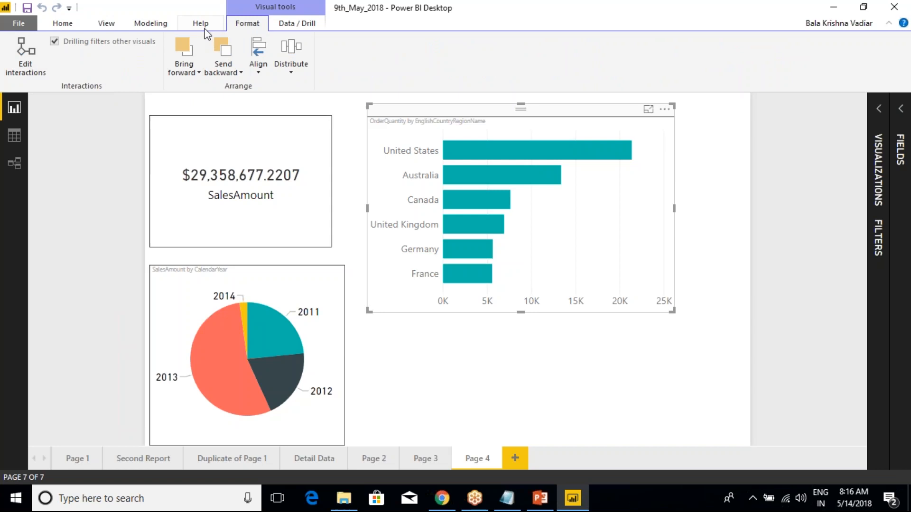
{"action": "left_click", "coordinate": [151, 23]}
{"action": "left_click", "coordinate": [107, 24]}
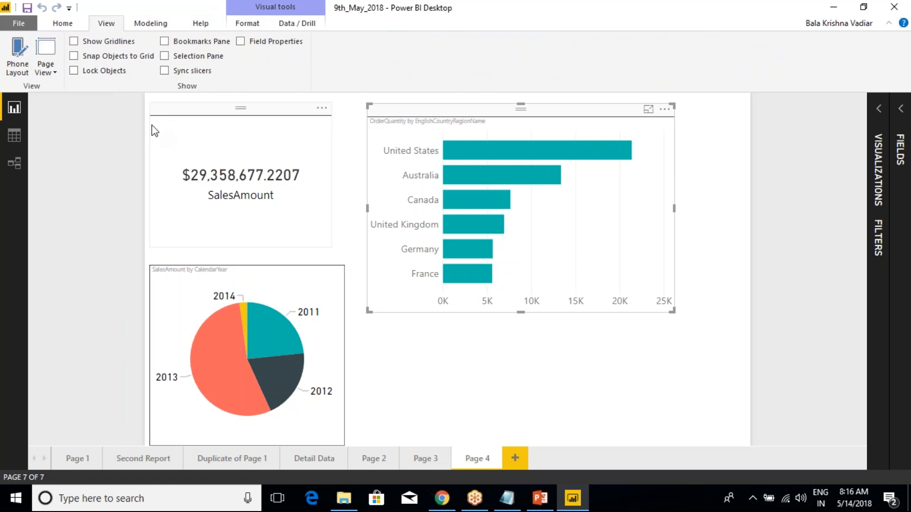
Switch to the Class Notes in Notepad and place the cursor on the blank line below the Back and BookMarks note
{"action": "key", "text": "alt+Tab"}
{"action": "left_click", "coordinate": [161, 284]}
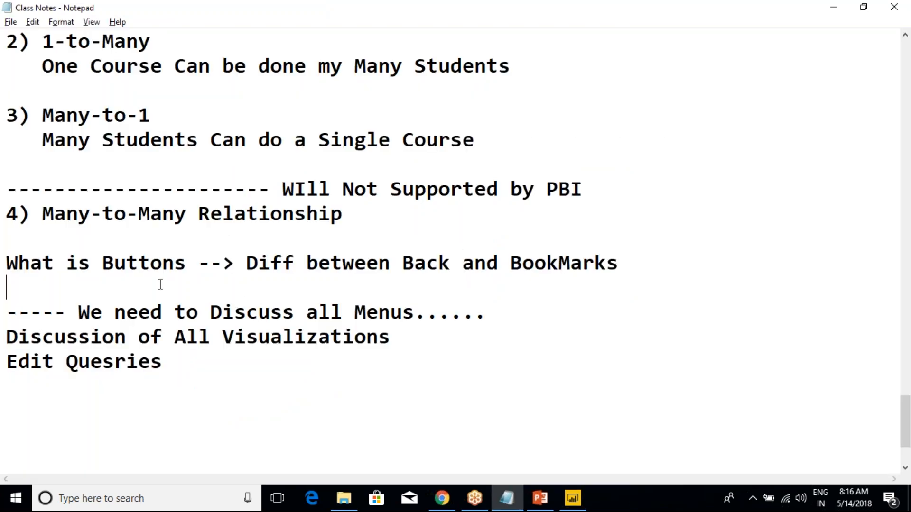